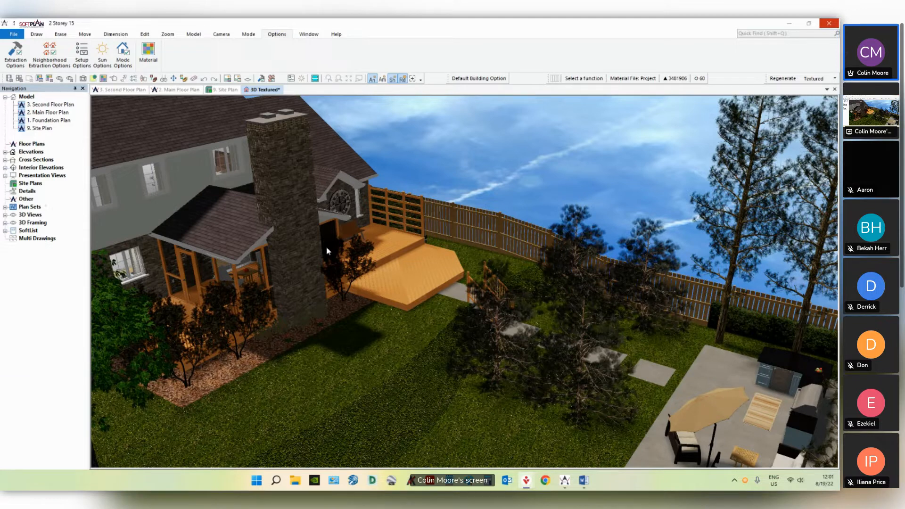
# Step: Examine the finished 2 Storey 15 model's rear decks, chimney, pathway and yard from several angles
pyautogui.moveTo(348, 266); pyautogui.dragTo(497, 237)
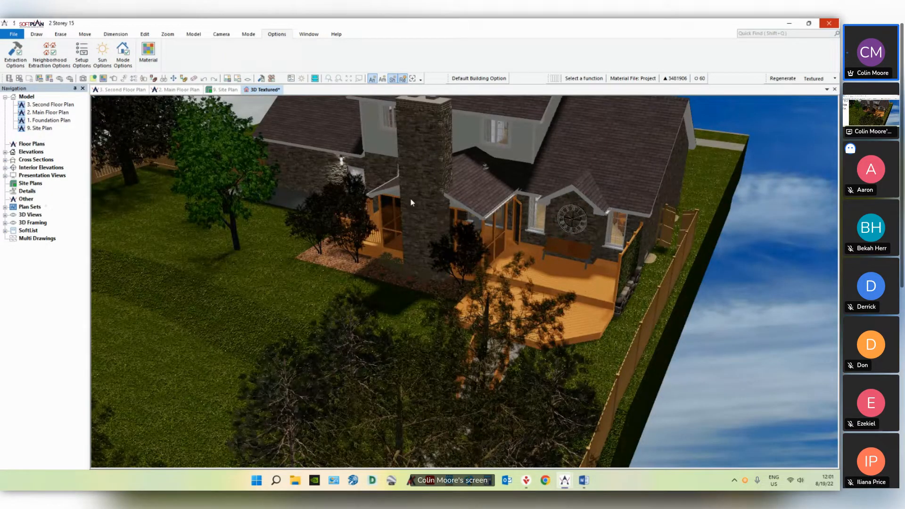
pyautogui.moveTo(411, 203); pyautogui.dragTo(579, 333)
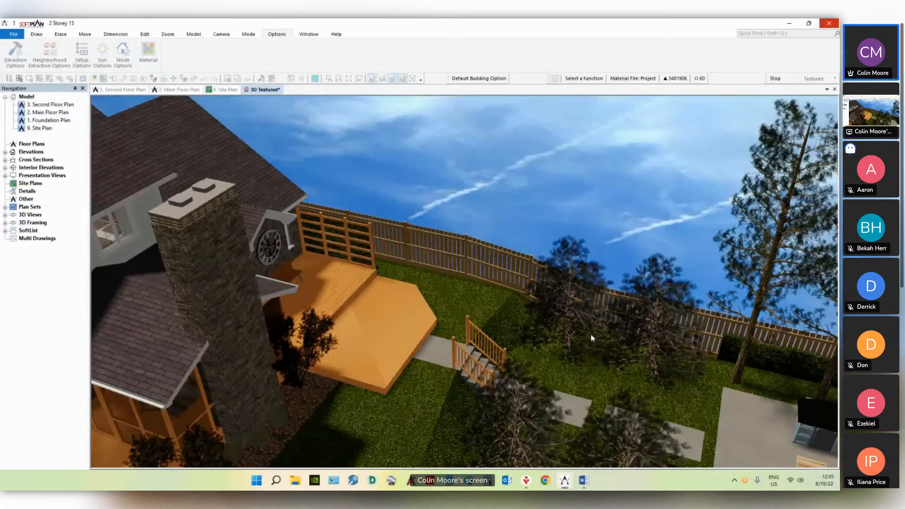
pyautogui.moveTo(590, 334); pyautogui.dragTo(614, 321)
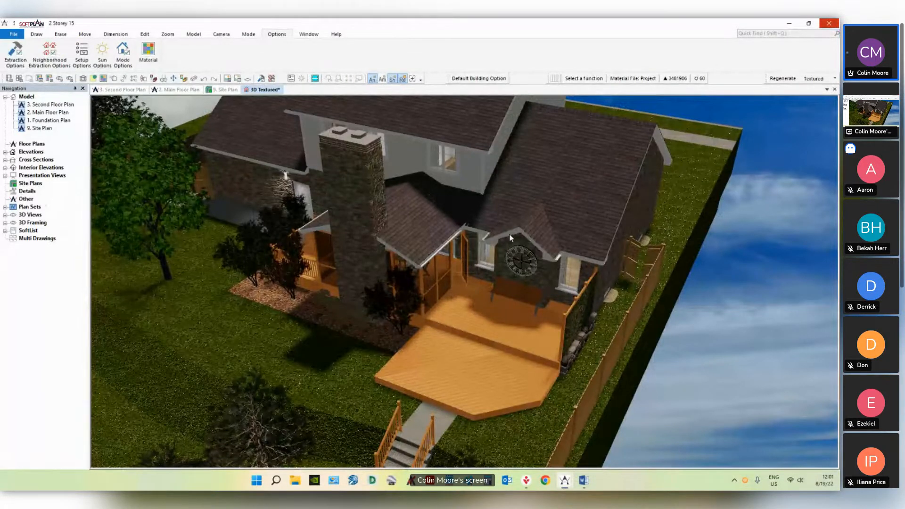
pyautogui.click(147, 56)
pyautogui.moveTo(437, 257); pyautogui.dragTo(459, 275)
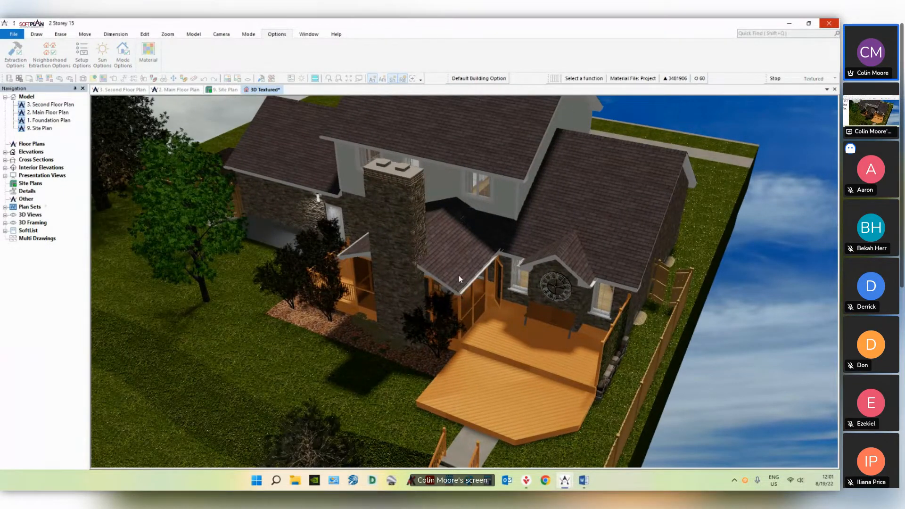
# Step: In the Outdoor Living 2022 main floor plan, outline a deck from the family room's outer corner to the kitchen wall, with the kitchen-side edge about 13'-7½"
pyautogui.moveTo(564, 480)
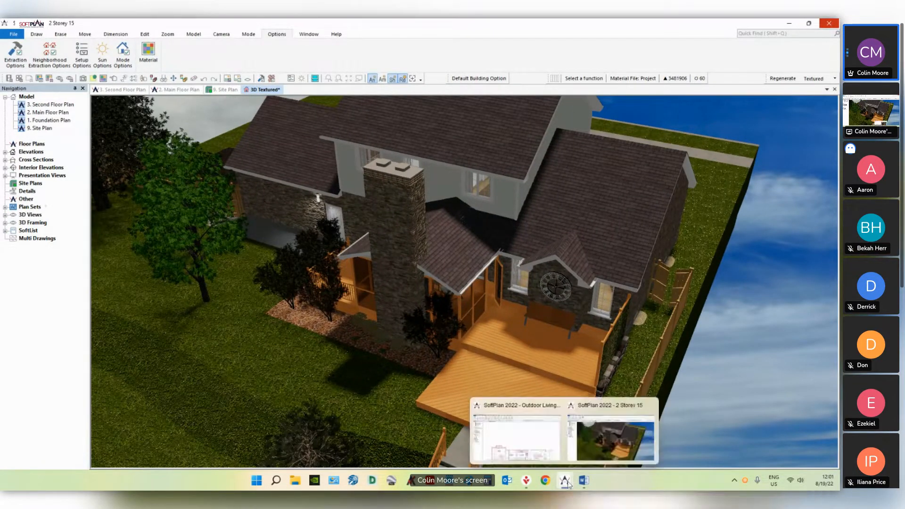
pyautogui.click(537, 440)
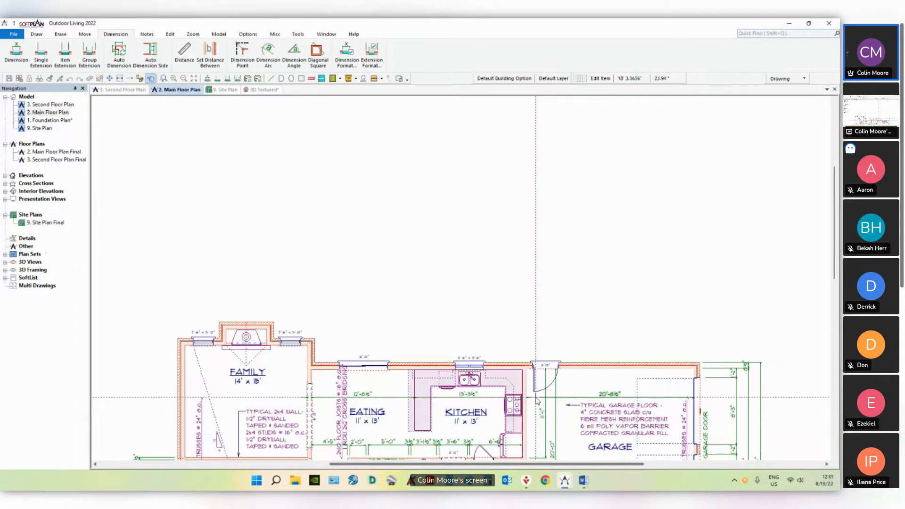
pyautogui.click(37, 35)
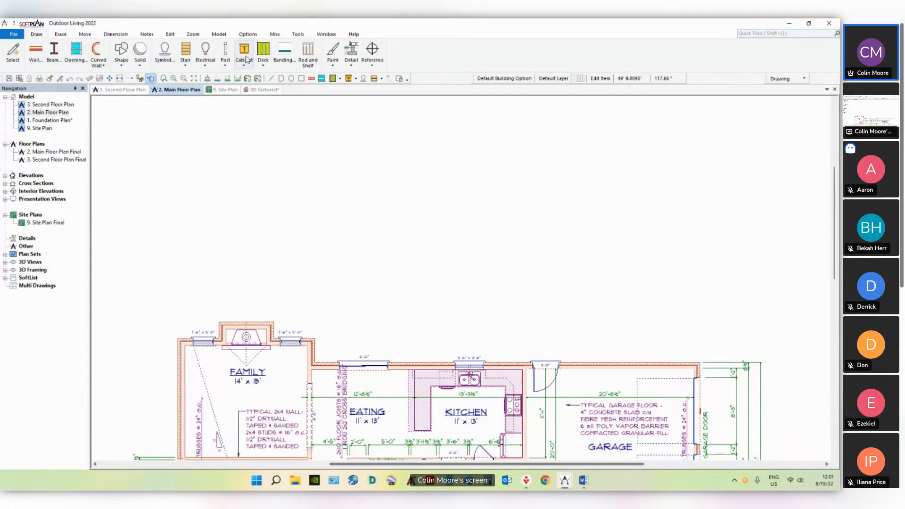
pyautogui.click(263, 50)
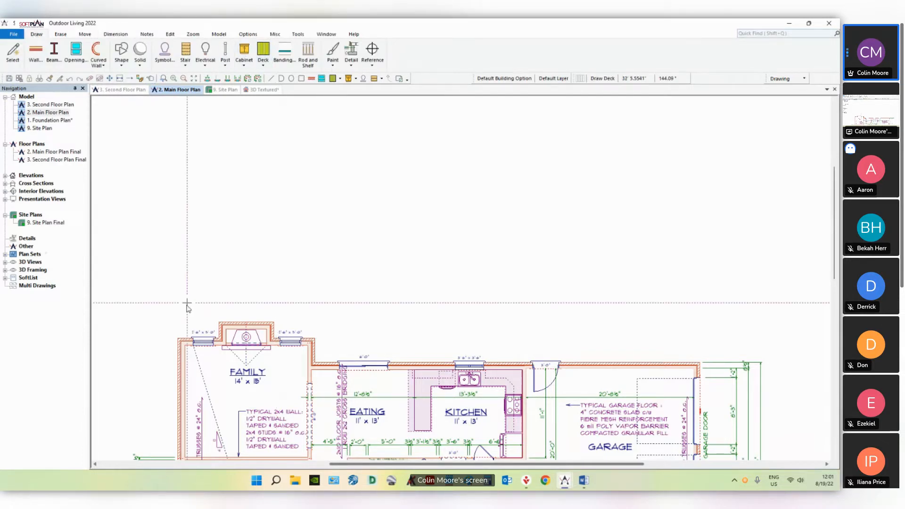
pyautogui.click(179, 337)
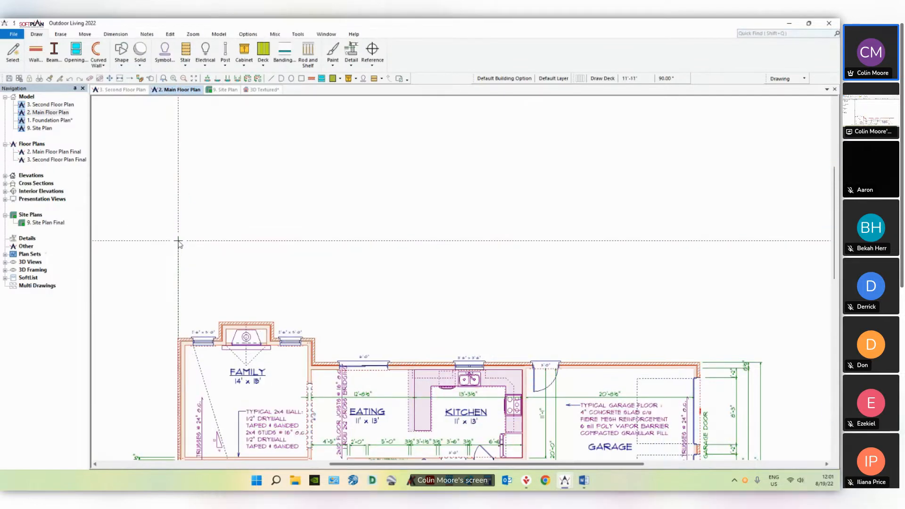
pyautogui.click(179, 249)
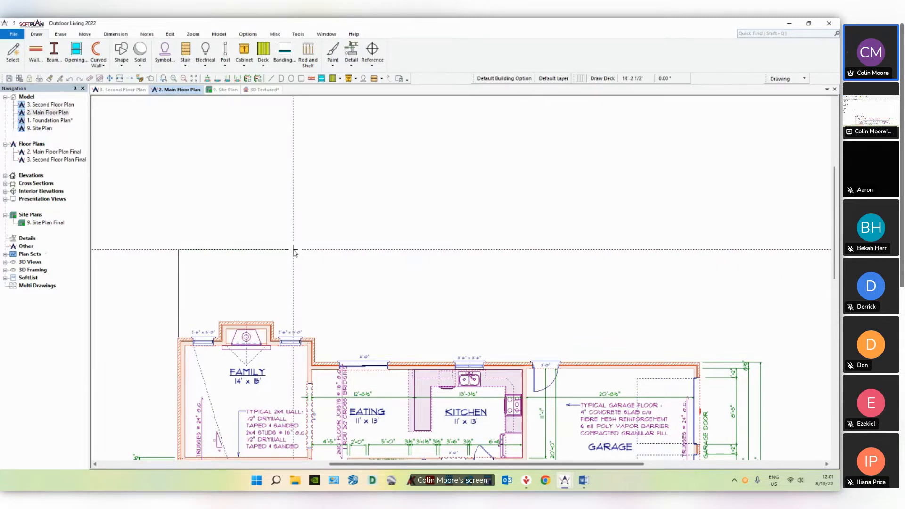
pyautogui.click(503, 249)
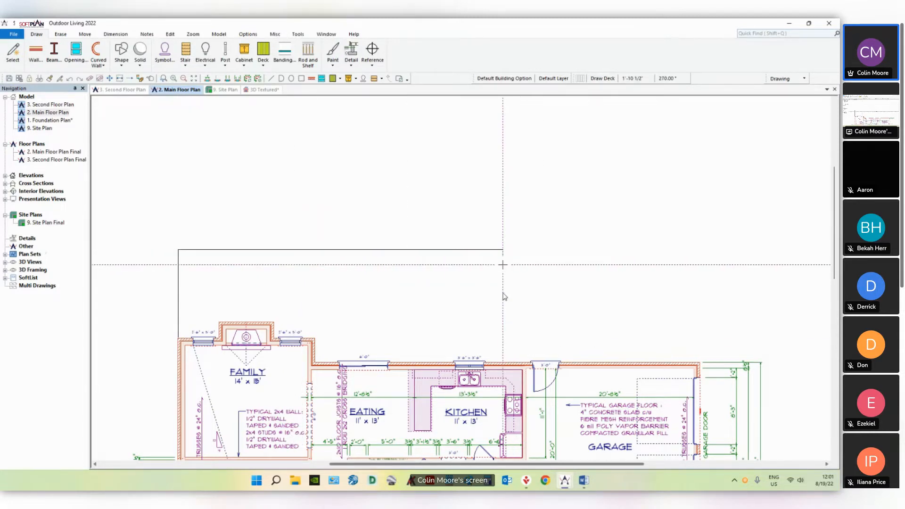
pyautogui.click(504, 360)
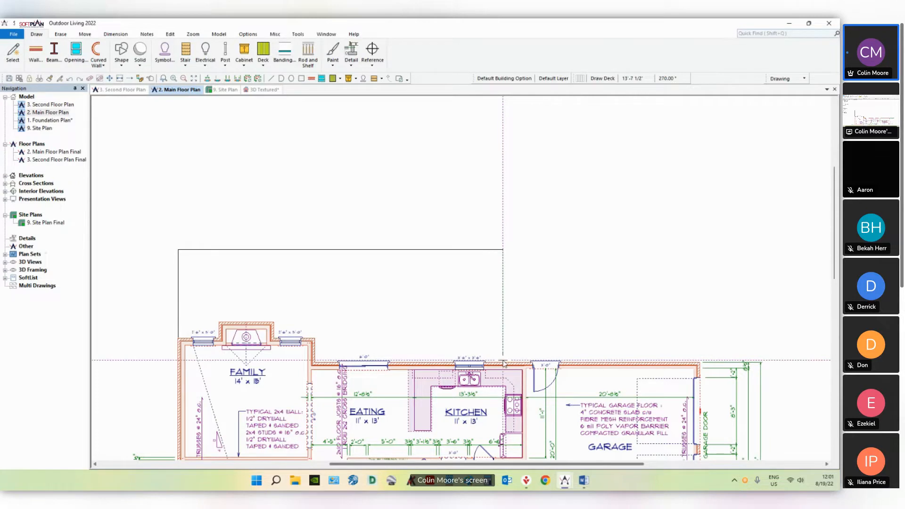
# Step: Close the deck outline along the house's rear walls, following the family room corner and the fireplace projection
pyautogui.click(316, 361)
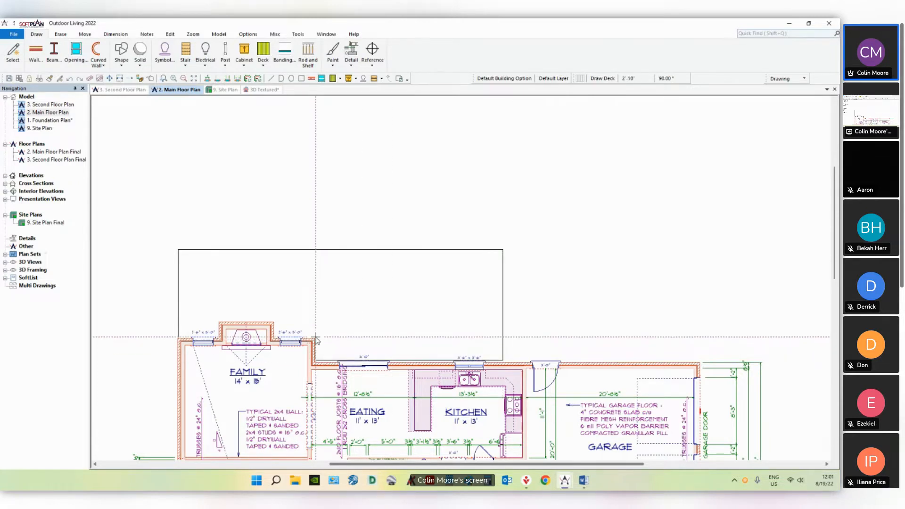
pyautogui.click(316, 337)
pyautogui.click(274, 338)
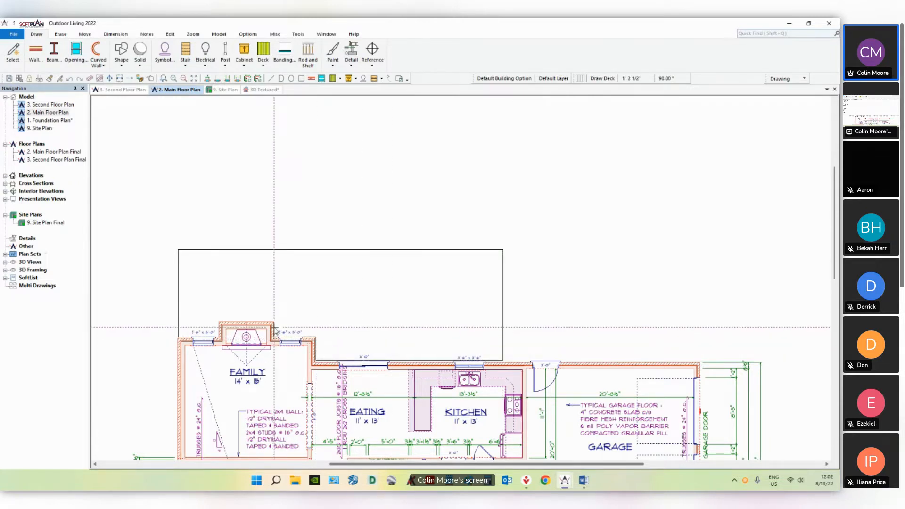
pyautogui.click(274, 324)
pyautogui.click(218, 323)
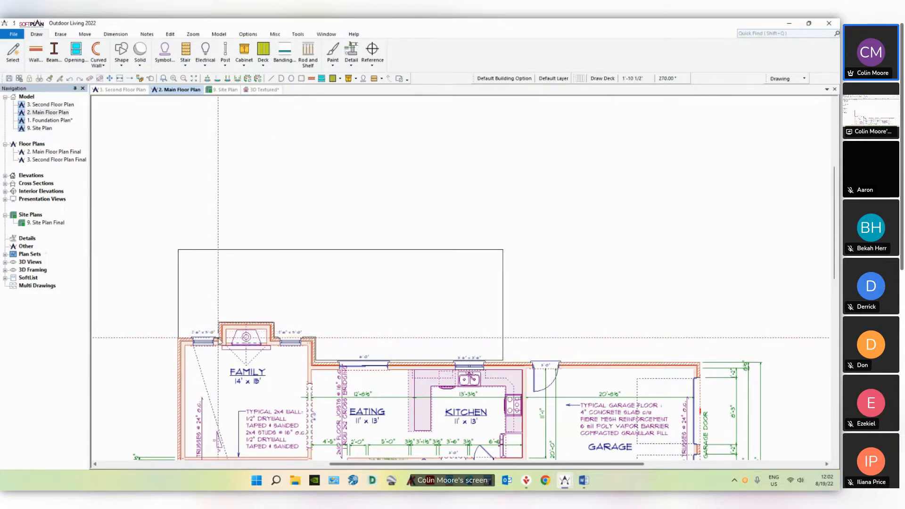
pyautogui.click(219, 338)
pyautogui.click(178, 338)
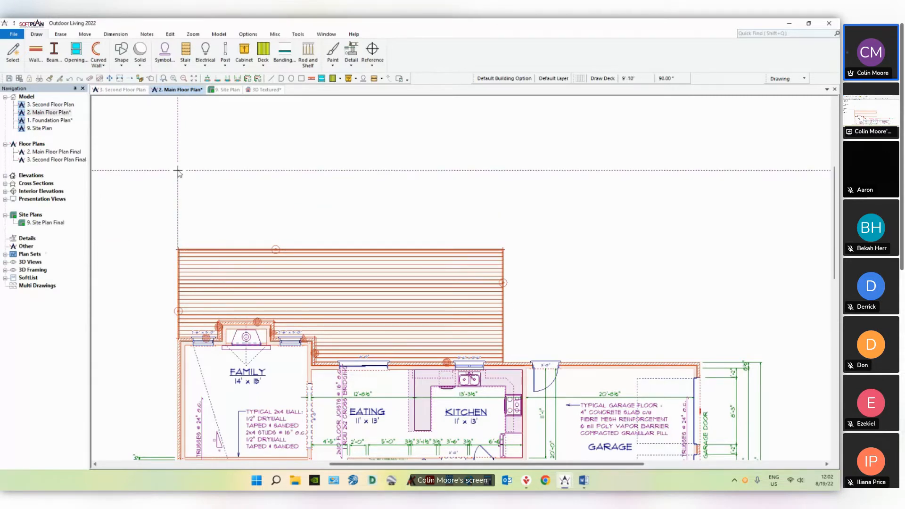
# Step: Draw a second rectangular deck about 9'-10" deep against the first deck's outer edge, spanning the family room's width
pyautogui.click(178, 170)
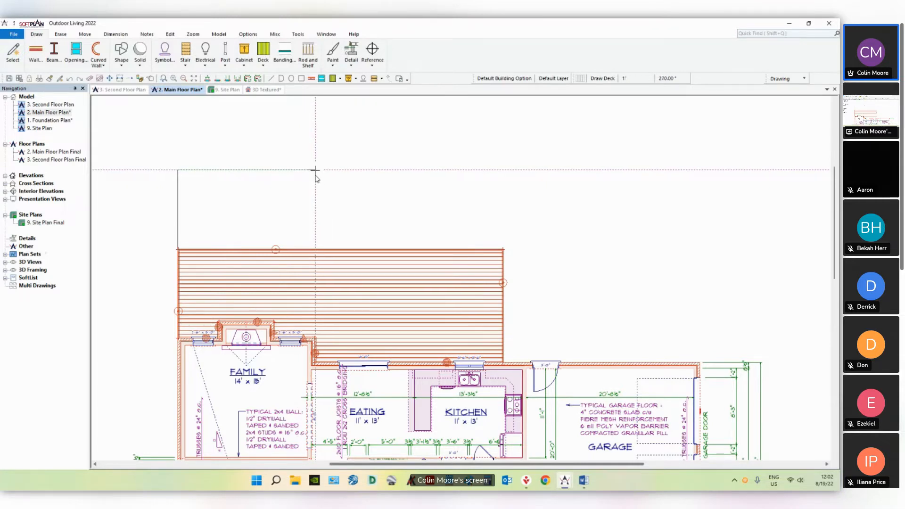
pyautogui.click(315, 170)
pyautogui.click(315, 249)
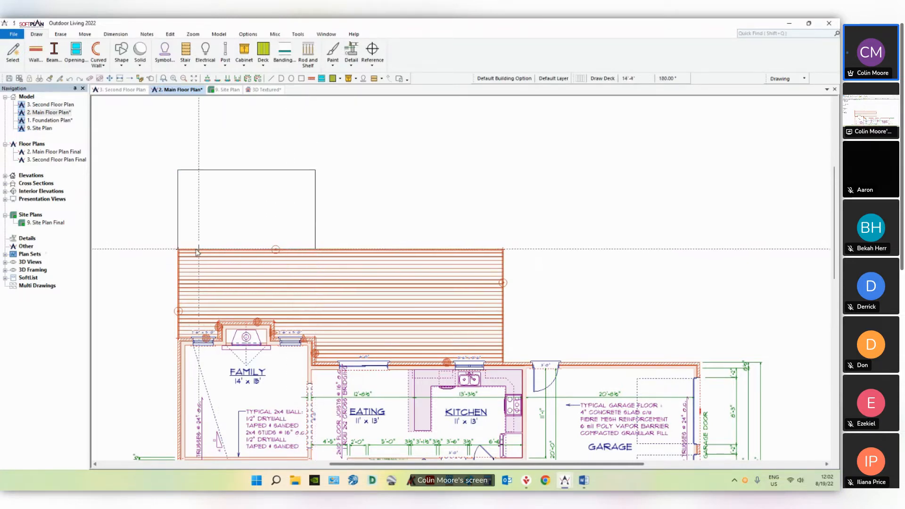
pyautogui.click(178, 249)
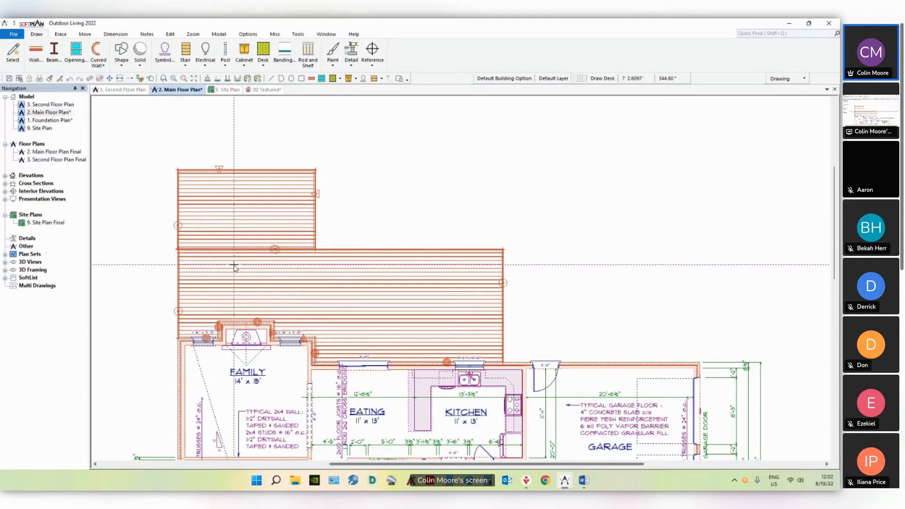
# Step: Chamfer the second deck's outer corner farthest from the garage side with a length of 5'
pyautogui.click(298, 35)
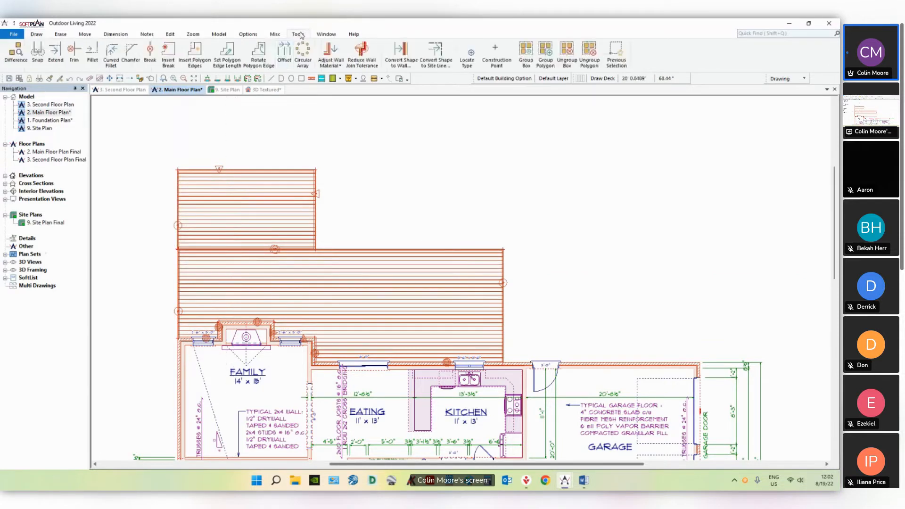
pyautogui.click(133, 59)
pyautogui.click(176, 199)
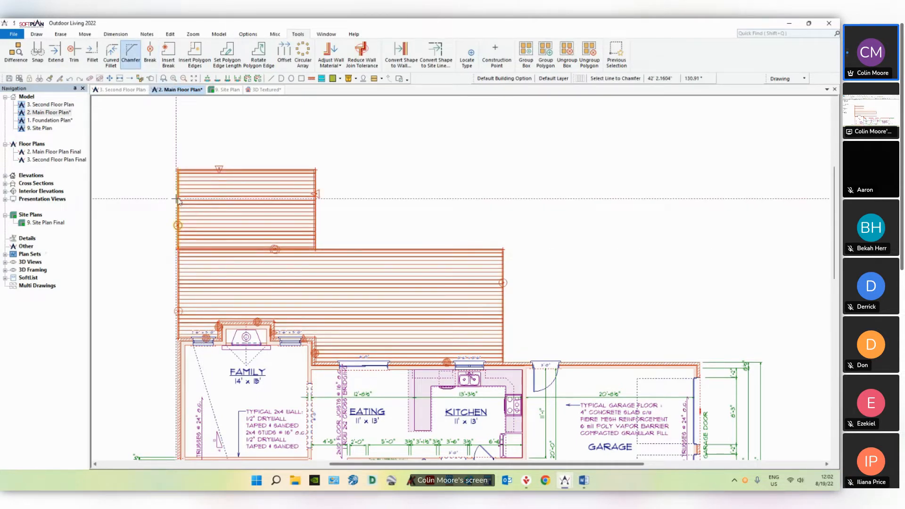
pyautogui.click(219, 171)
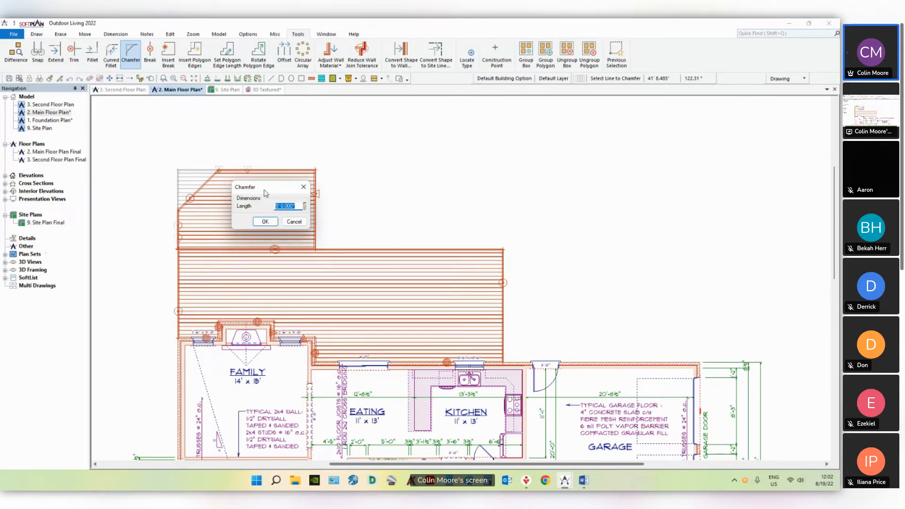
pyautogui.moveTo(267, 188); pyautogui.dragTo(281, 173)
pyautogui.click(285, 209)
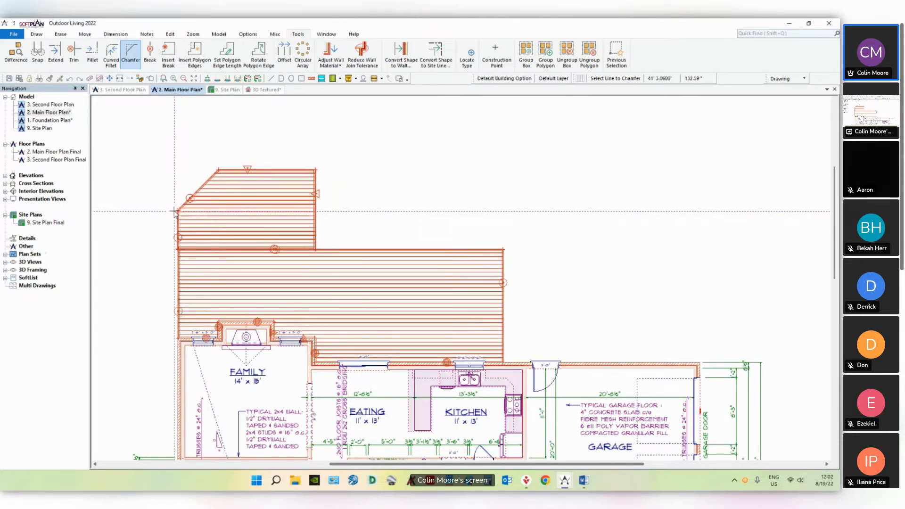
# Step: In the textured 3D view, set the chamfered deck's elevation offset to 1' down
pyautogui.click(265, 89)
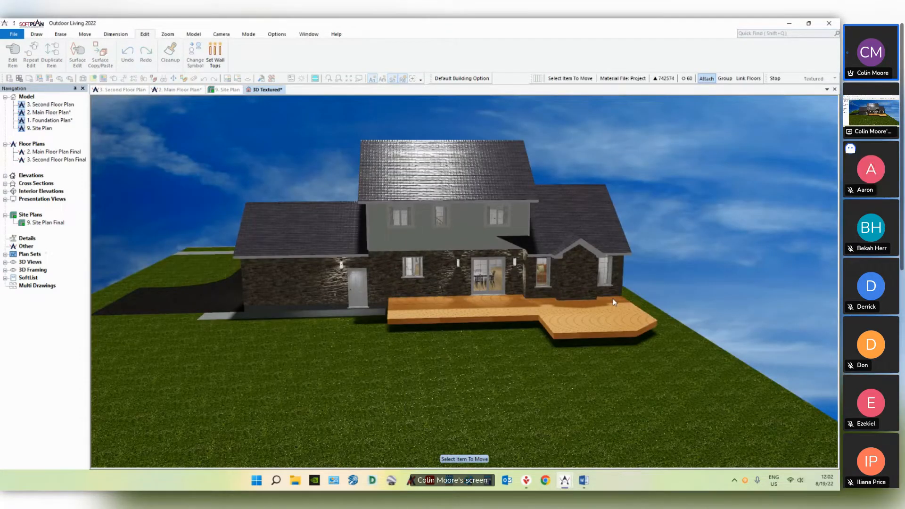
pyautogui.press('Left')
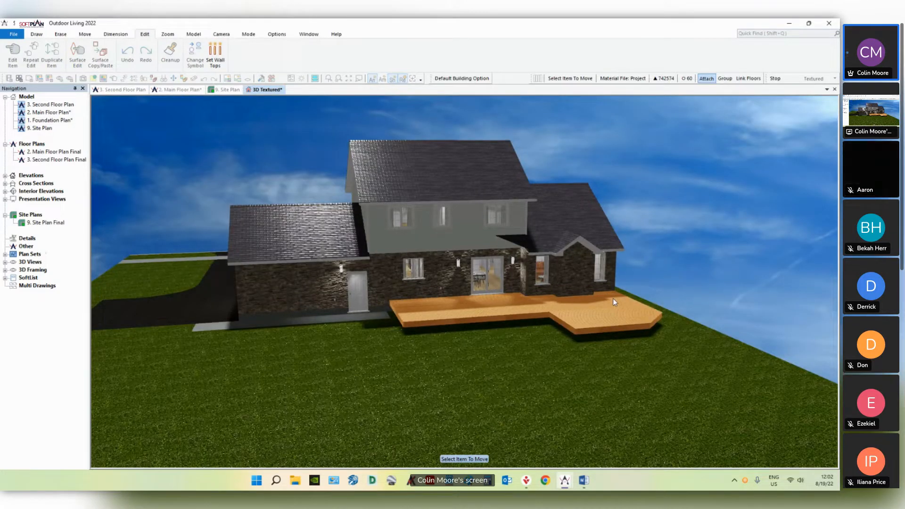
pyautogui.click(613, 298)
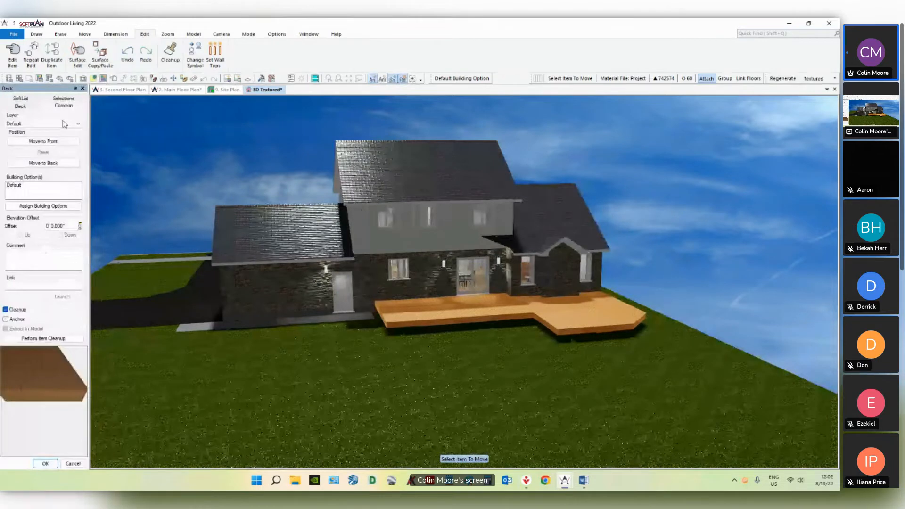
pyautogui.doubleClick(70, 226)
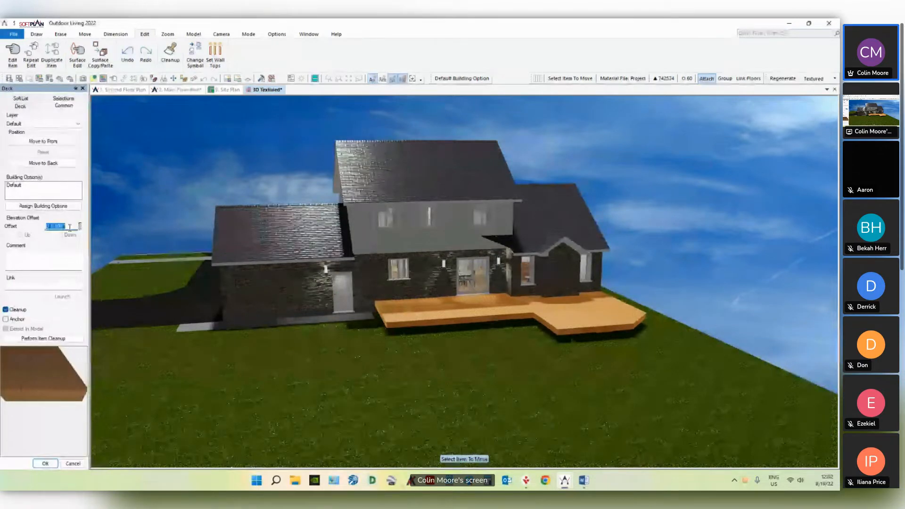
pyautogui.write('1')
pyautogui.press('Tab')
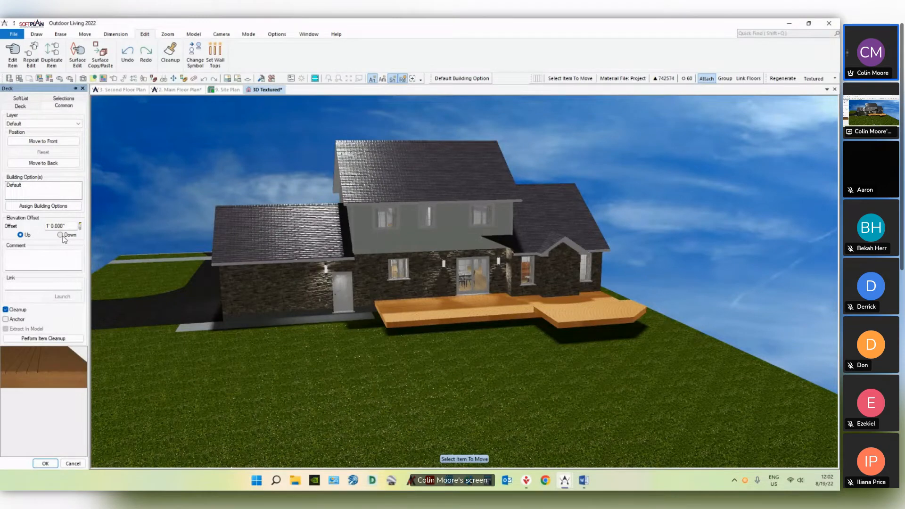
pyautogui.click(60, 235)
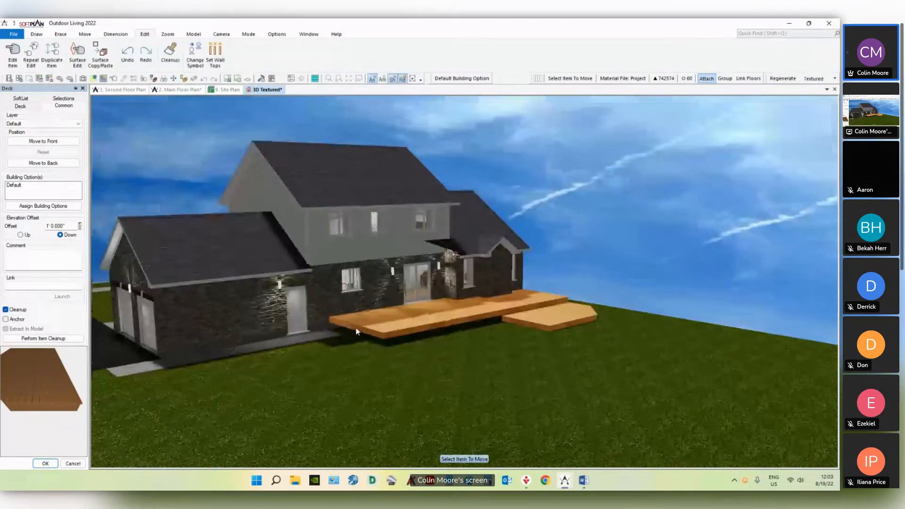
# Step: Set the skirting height to 1'8" on the main deck's short edge facing the garage side
pyautogui.rightClick(356, 332)
pyautogui.click(401, 418)
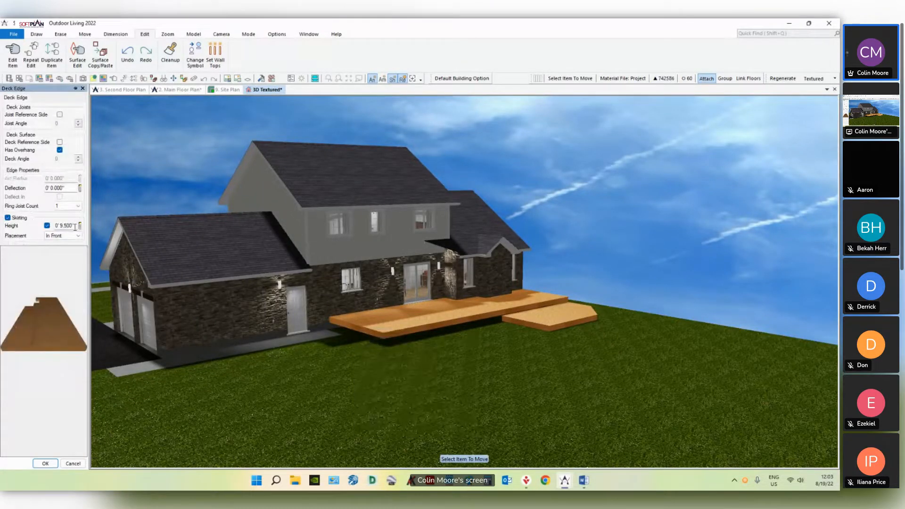
pyautogui.doubleClick(75, 227)
pyautogui.write("1'8")
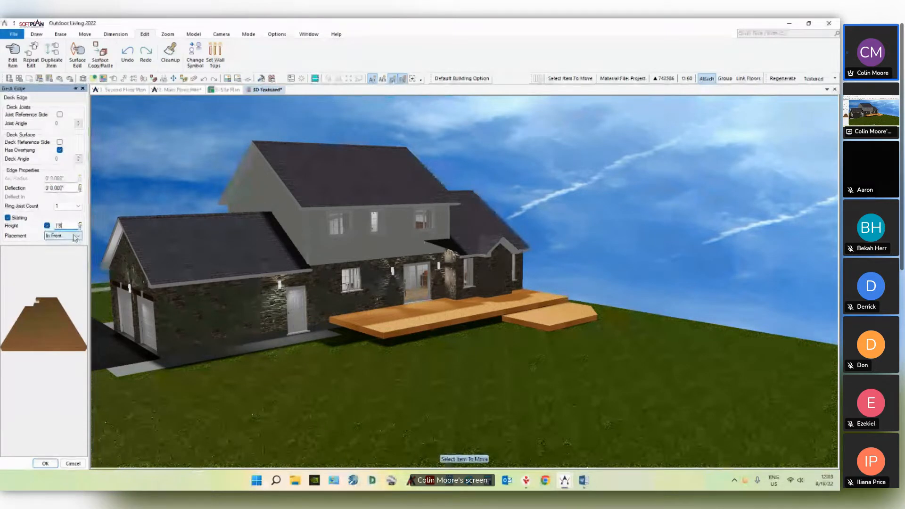
pyautogui.press('Tab')
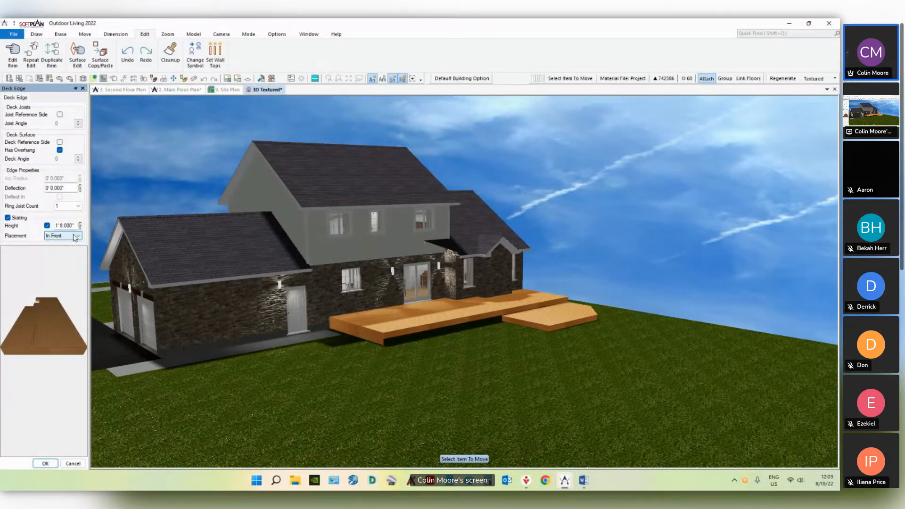
# Step: Repeat the skirting edit on the main deck's long outer edge facing the yard
pyautogui.click(39, 63)
pyautogui.click(440, 327)
pyautogui.moveTo(439, 326); pyautogui.dragTo(526, 314, button='middle')
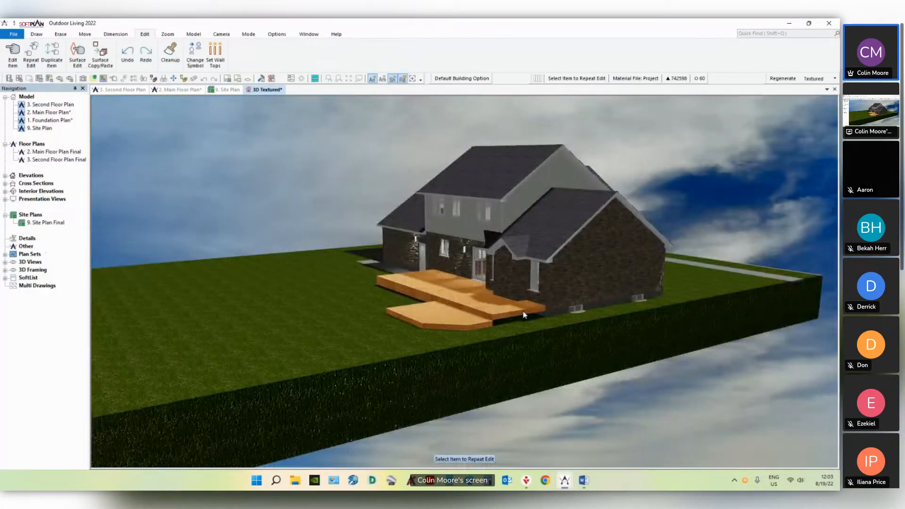
# Step: In the main floor plan, set the chamfered deck's diagonal edge as its surface reference edge
pyautogui.click(184, 90)
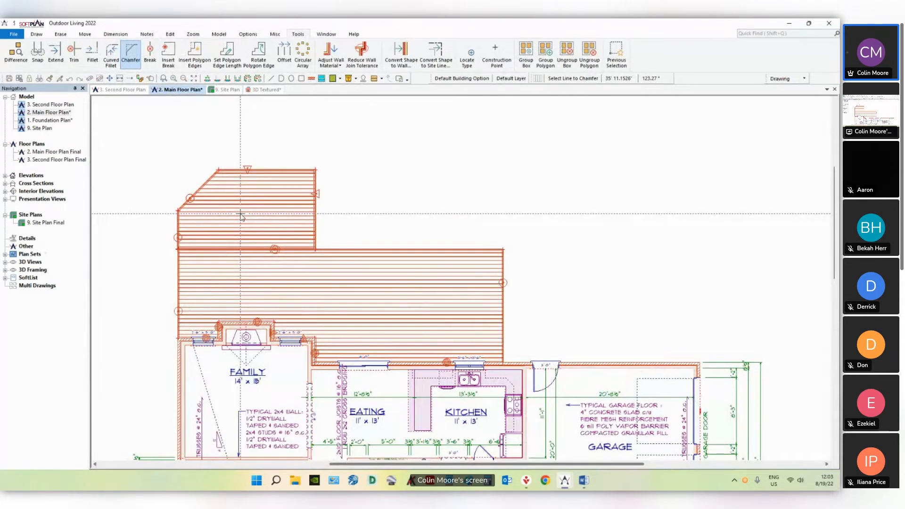
pyautogui.scroll(2, 238, 210)
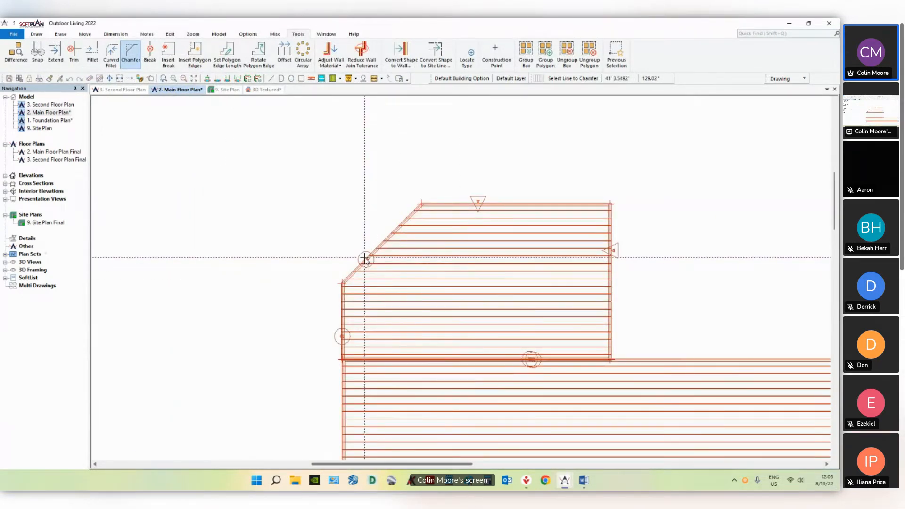
pyautogui.rightClick(364, 259)
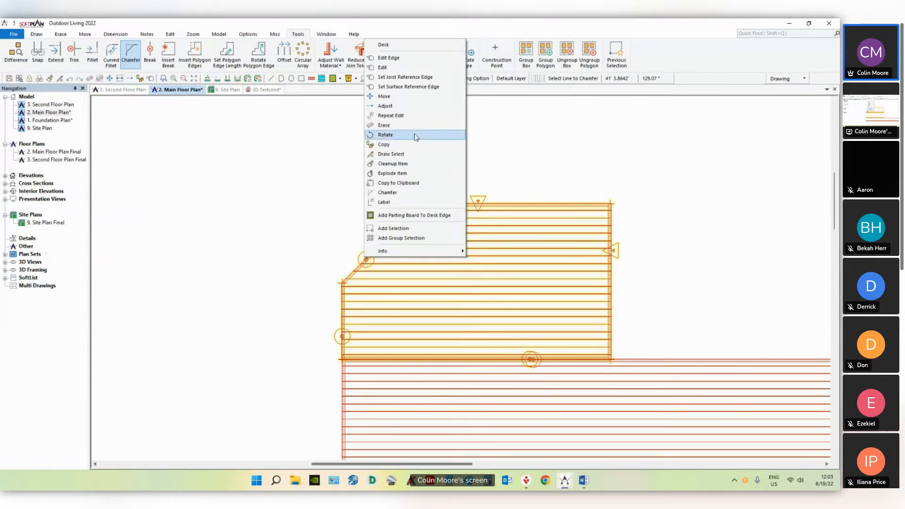
pyautogui.click(408, 87)
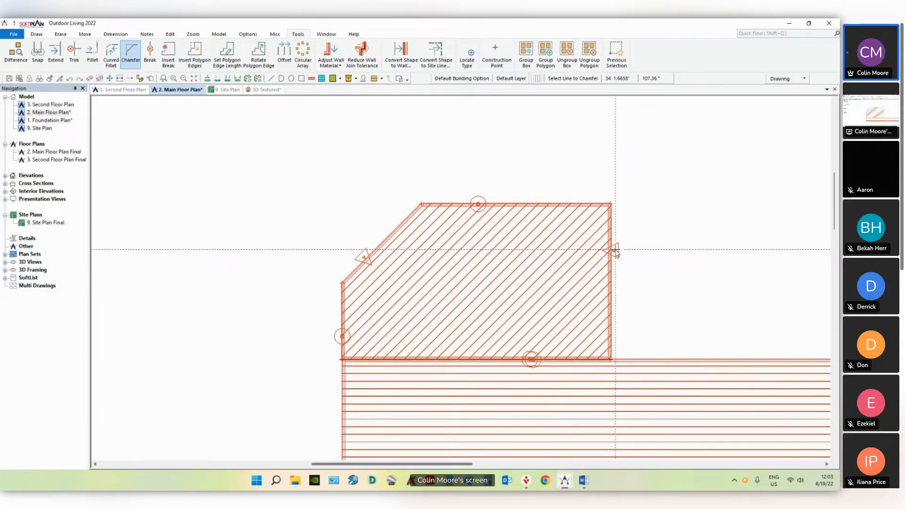
# Step: Turn the Deck Joists visibility on in the main floor plan and back off, keeping the other deck items visible
pyautogui.moveTo(663, 328); pyautogui.dragTo(547, 233, button='middle')
pyautogui.scroll(-1, 547, 233)
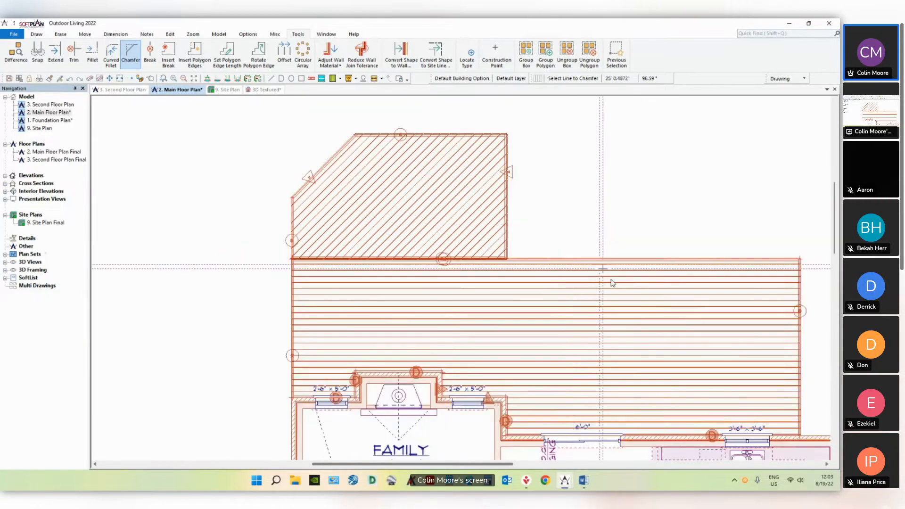
pyautogui.moveTo(653, 353); pyautogui.dragTo(617, 352, button='middle')
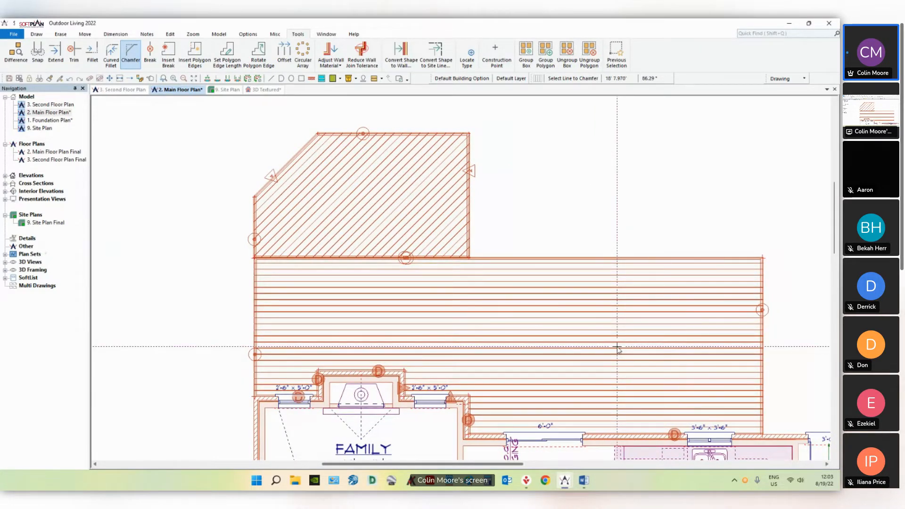
pyautogui.click(247, 34)
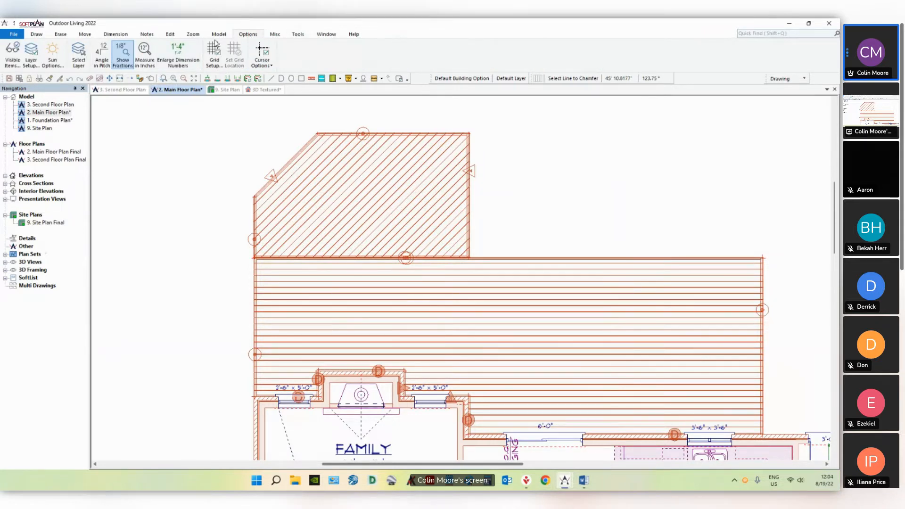
pyautogui.click(20, 59)
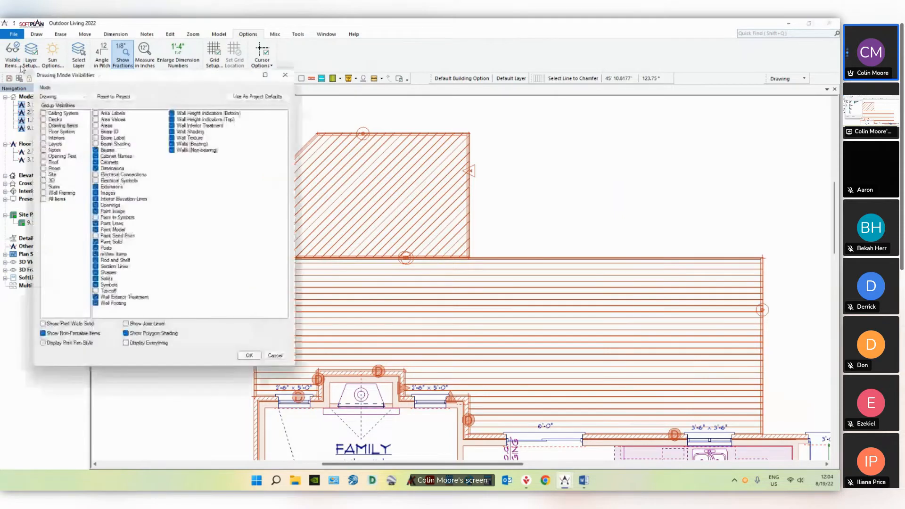
pyautogui.click(55, 120)
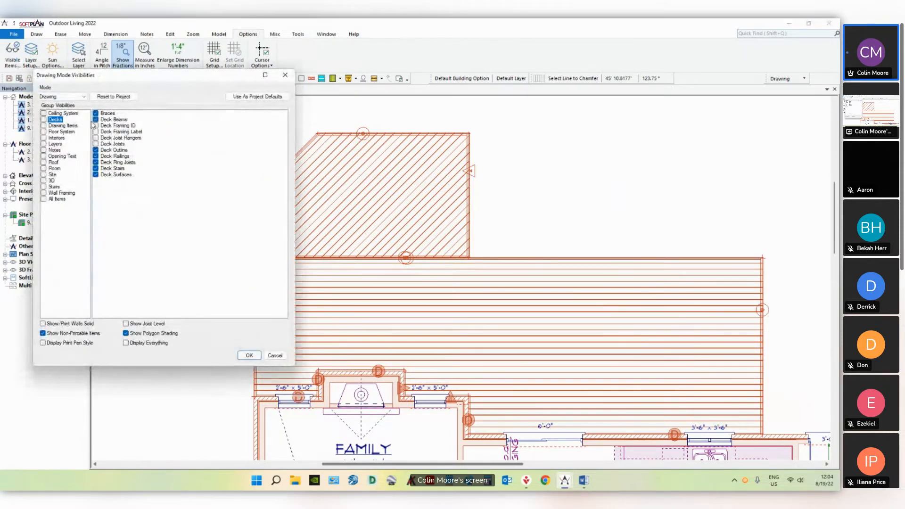
pyautogui.click(95, 144)
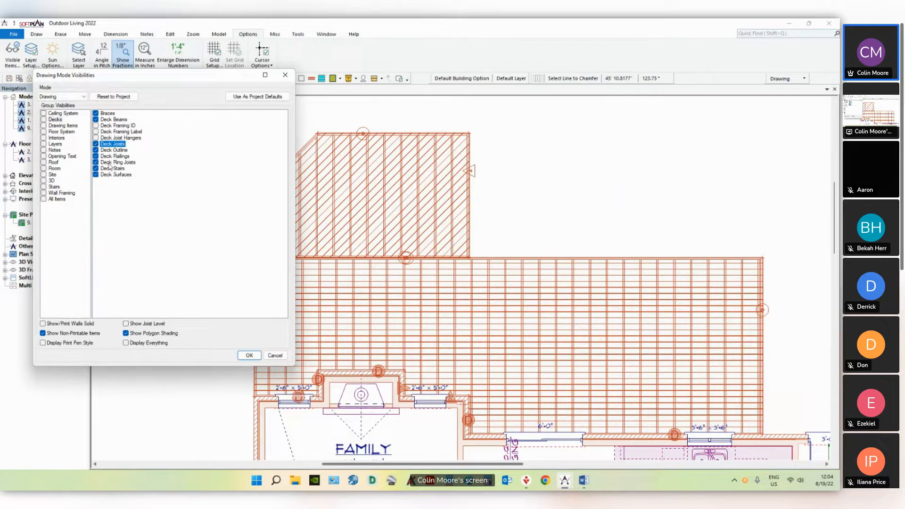
pyautogui.click(96, 144)
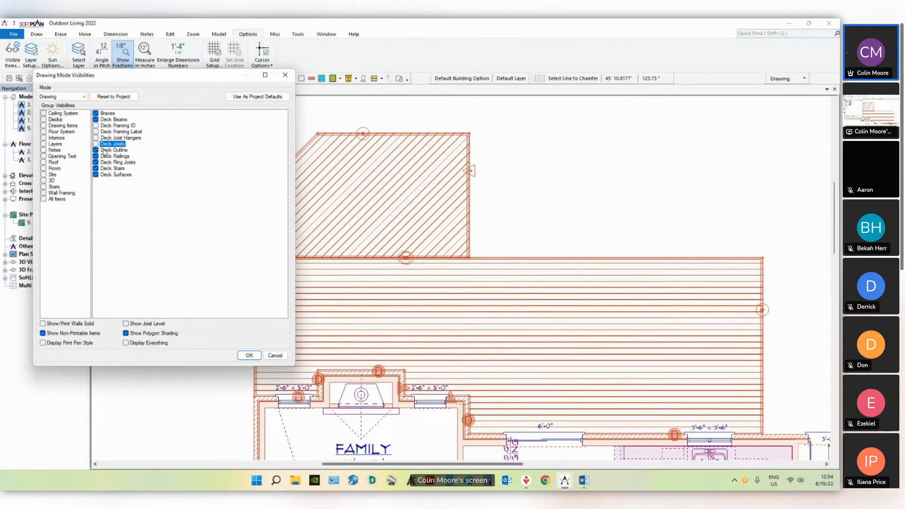
pyautogui.click(248, 355)
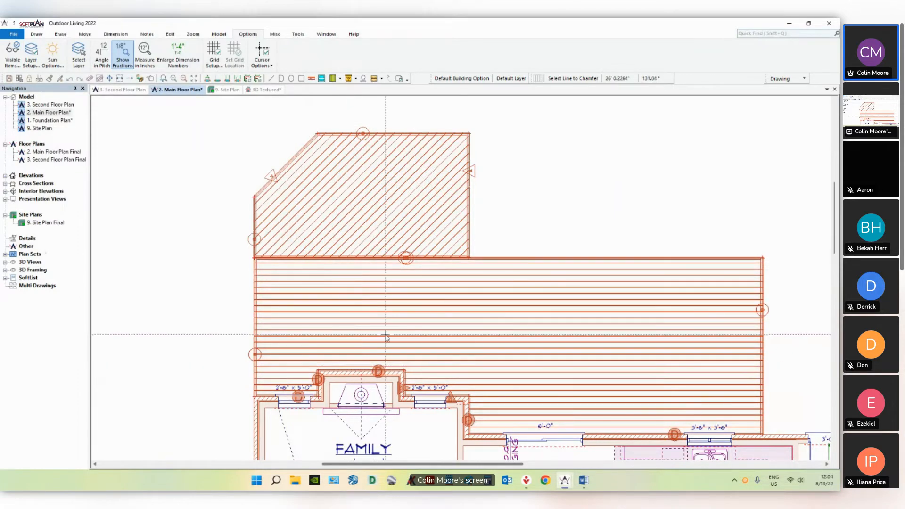
# Step: Place a straight deck stair, 3 feet wide with 3 risers, on the main deck's garage-side edge against the house wall
pyautogui.moveTo(471, 324); pyautogui.dragTo(387, 300, button='middle')
pyautogui.moveTo(533, 343); pyautogui.dragTo(503, 329, button='middle')
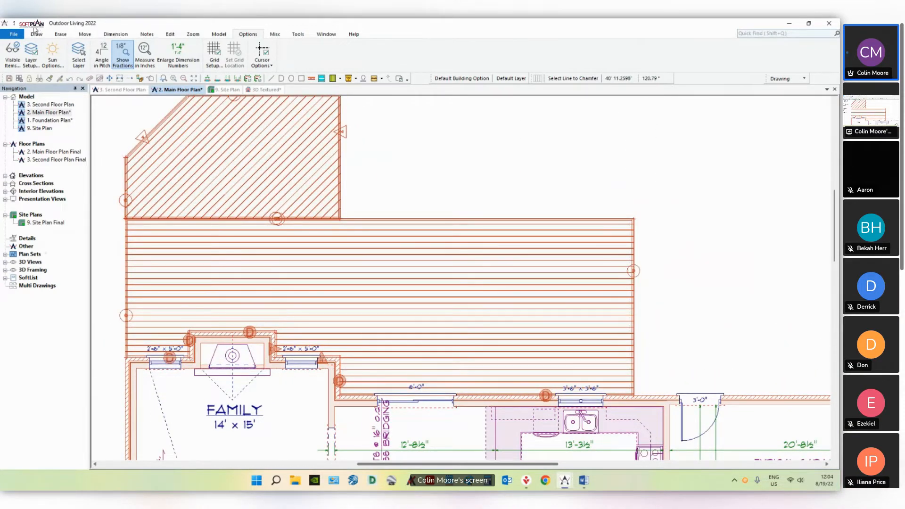
pyautogui.click(37, 33)
pyautogui.click(264, 59)
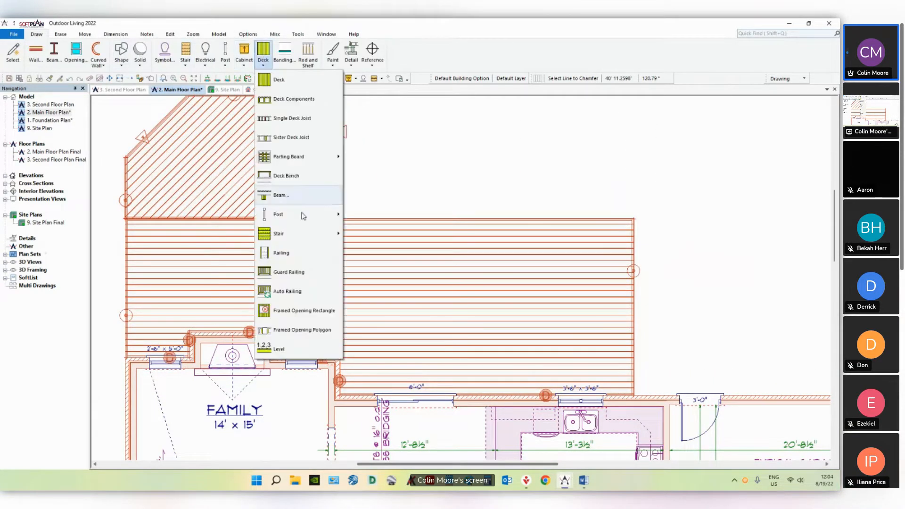
pyautogui.moveTo(303, 233)
pyautogui.click(373, 250)
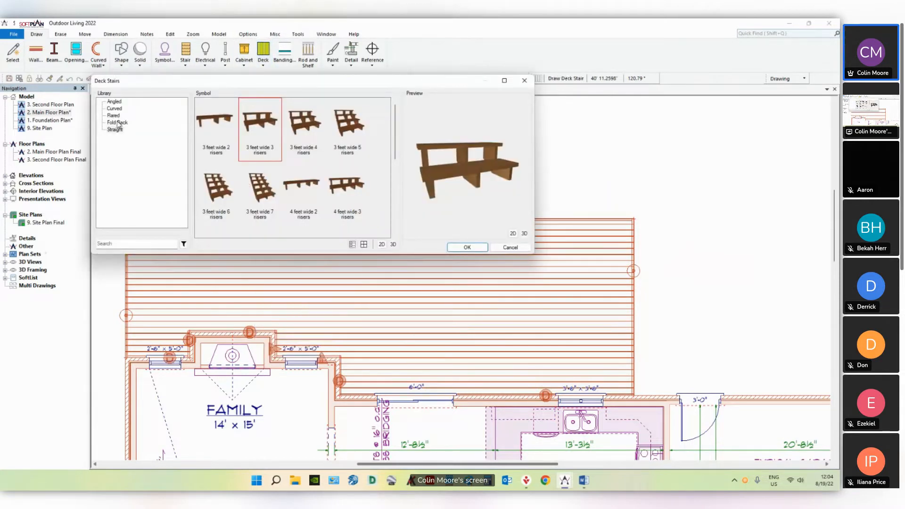
pyautogui.click(115, 129)
pyautogui.click(634, 370)
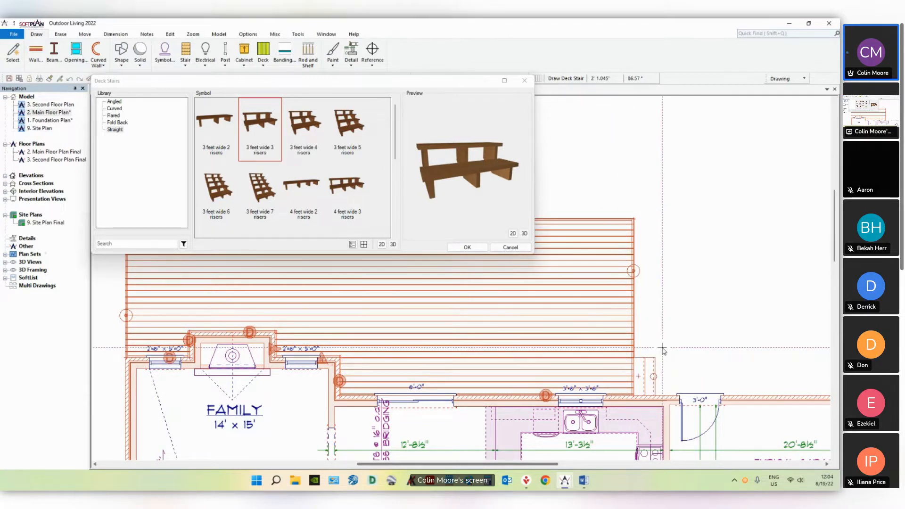
pyautogui.click(467, 247)
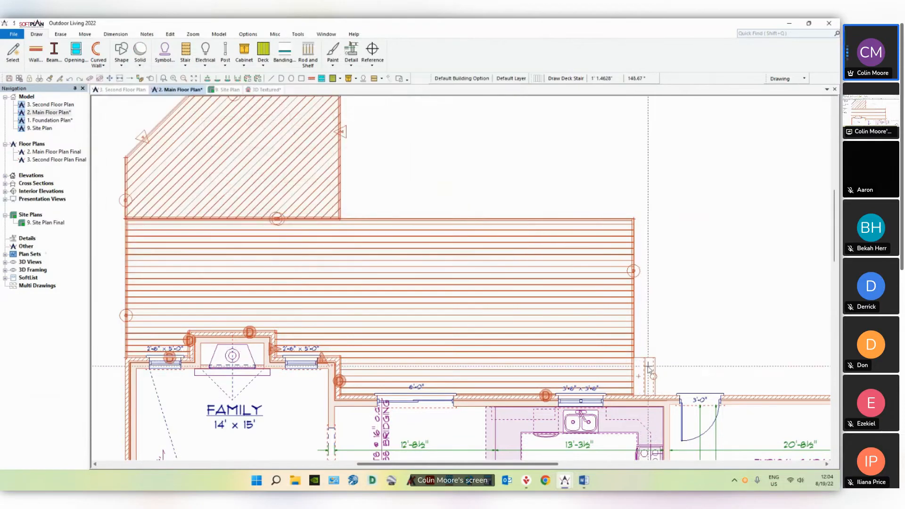
# Step: Set the new deck stair's width to 4'6"
pyautogui.rightClick(646, 365)
pyautogui.click(670, 219)
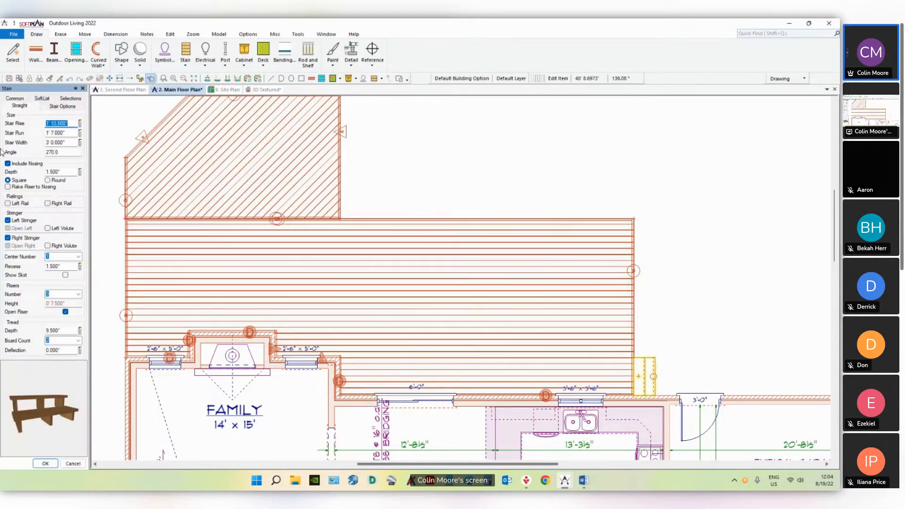
pyautogui.click(72, 141)
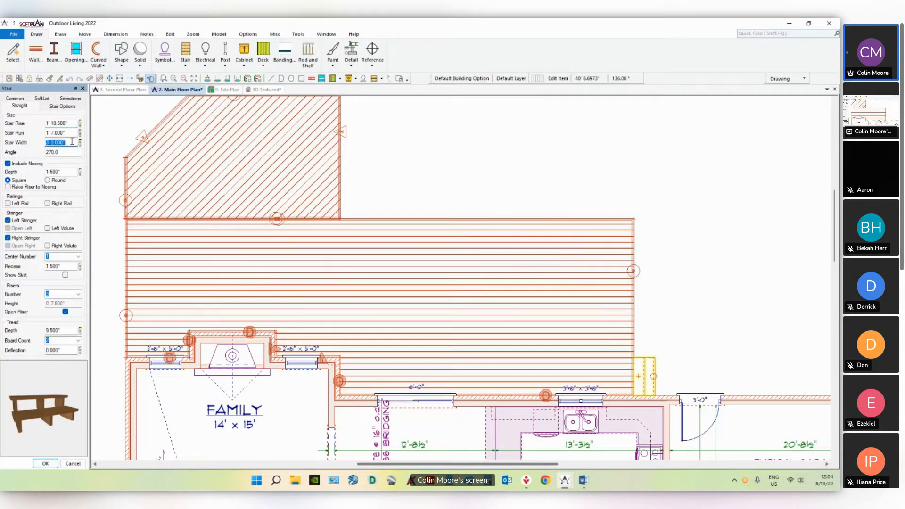
pyautogui.write("4'6")
pyautogui.press('Return')
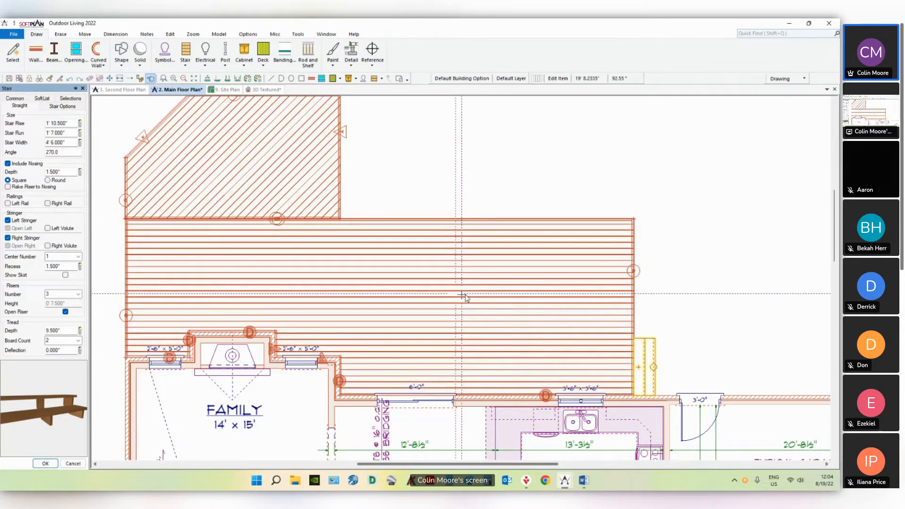
pyautogui.moveTo(464, 298); pyautogui.dragTo(436, 294, button='middle')
pyautogui.press('Return')
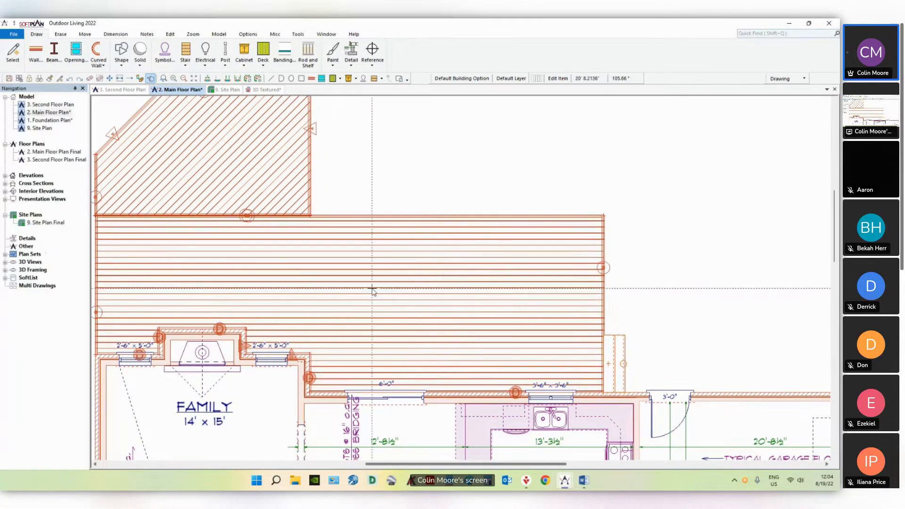
# Step: Draw 3.5" Screened Walls around the deck area outside the patio door, from the family room corner along the outer edge and back to the house
pyautogui.moveTo(399, 270); pyautogui.dragTo(404, 273, button='middle')
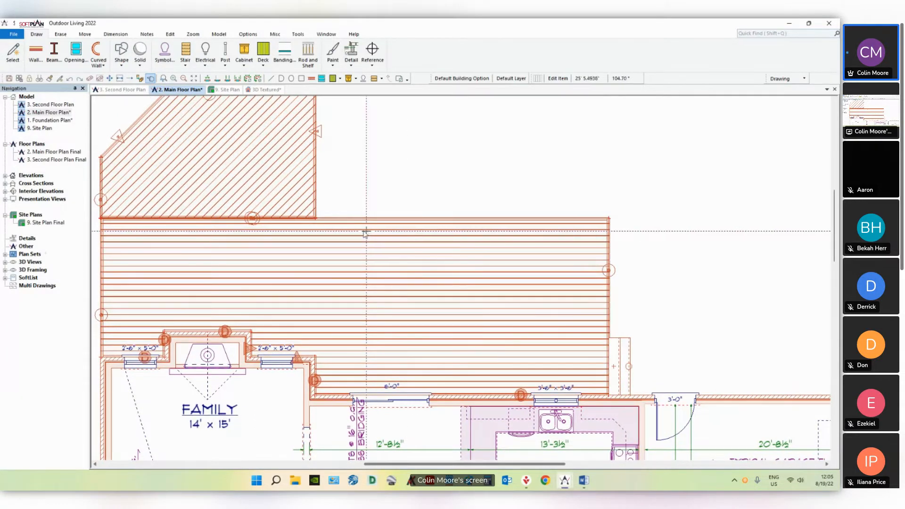
pyautogui.click(36, 63)
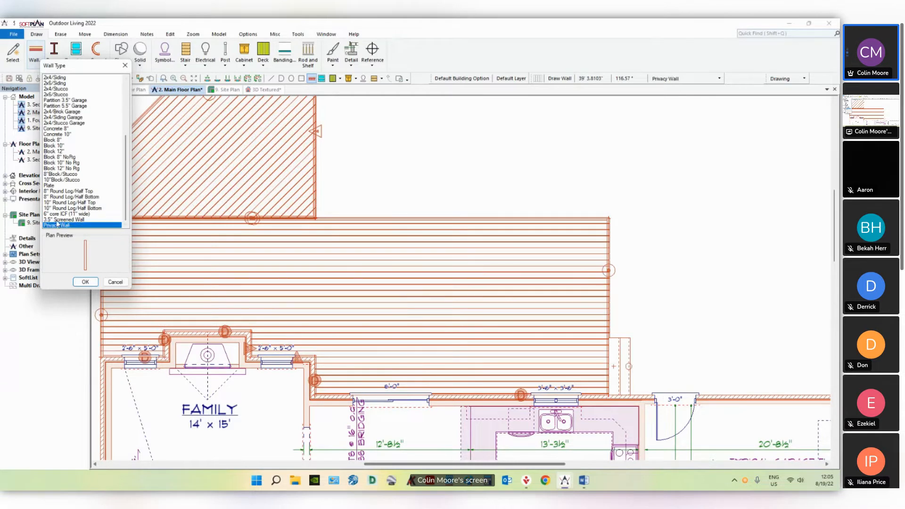
pyautogui.click(57, 221)
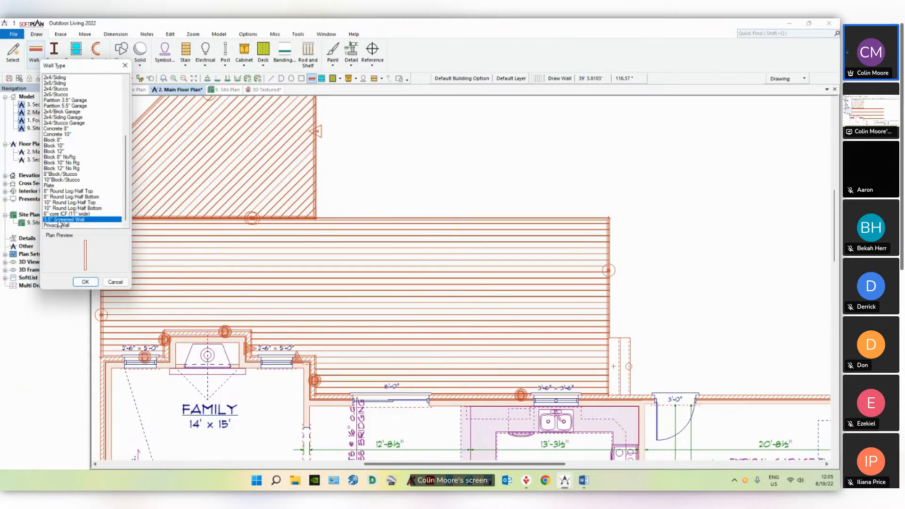
pyautogui.click(86, 282)
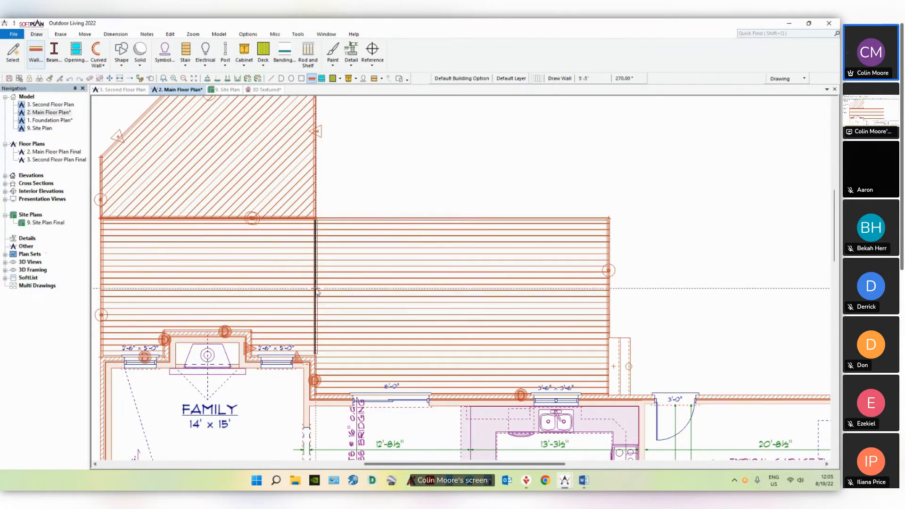
pyautogui.click(316, 220)
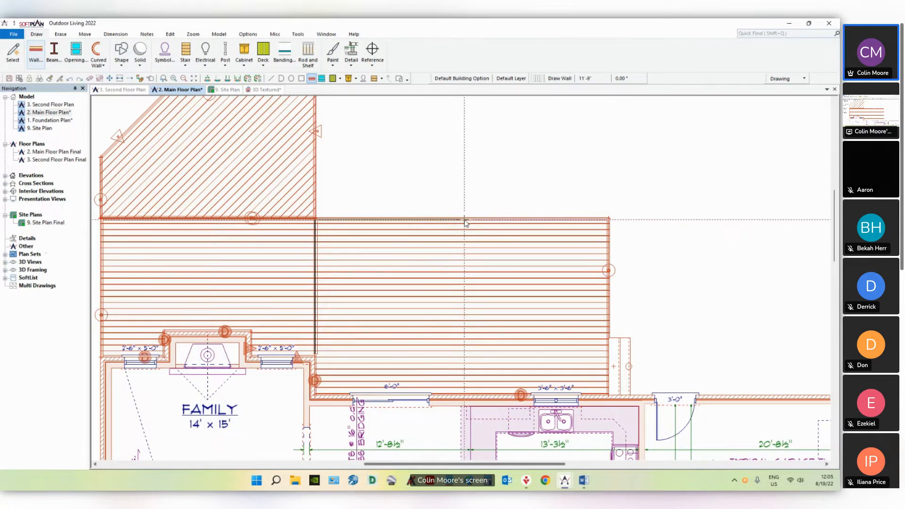
pyautogui.click(504, 220)
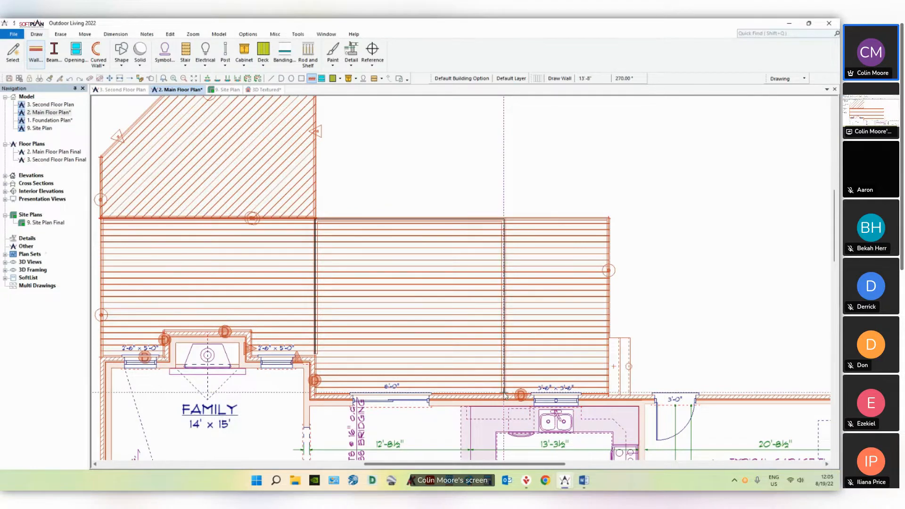
# Step: Open the wall definition of a 3.5" Screened Wall on the deck from the textured 3D view
pyautogui.click(265, 90)
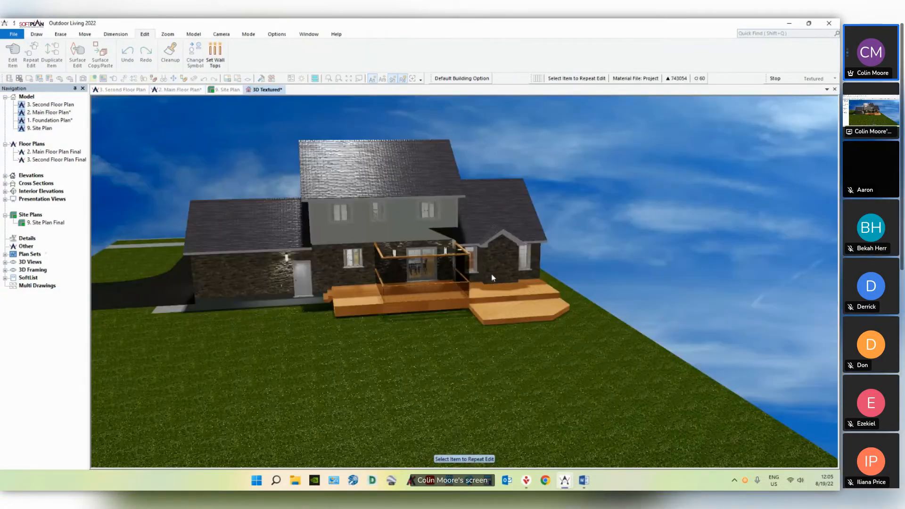
pyautogui.rightClick(411, 279)
pyautogui.click(425, 298)
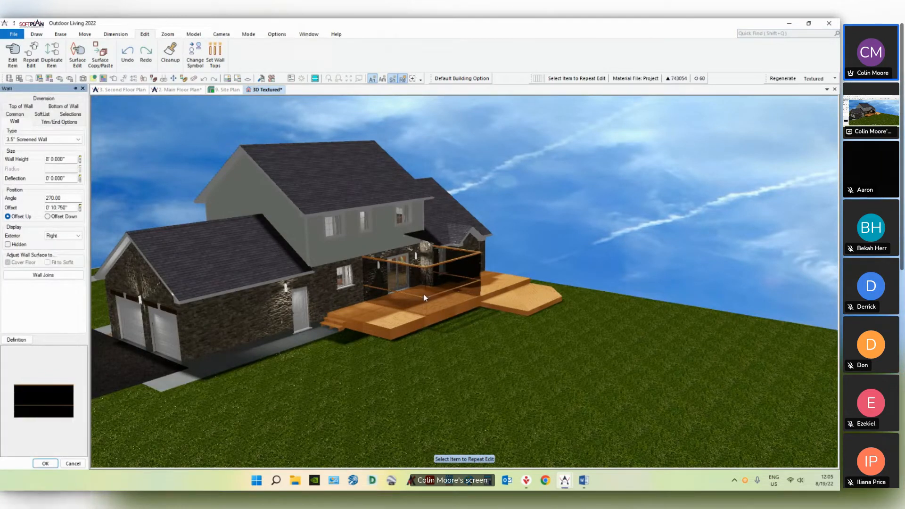
pyautogui.click(21, 341)
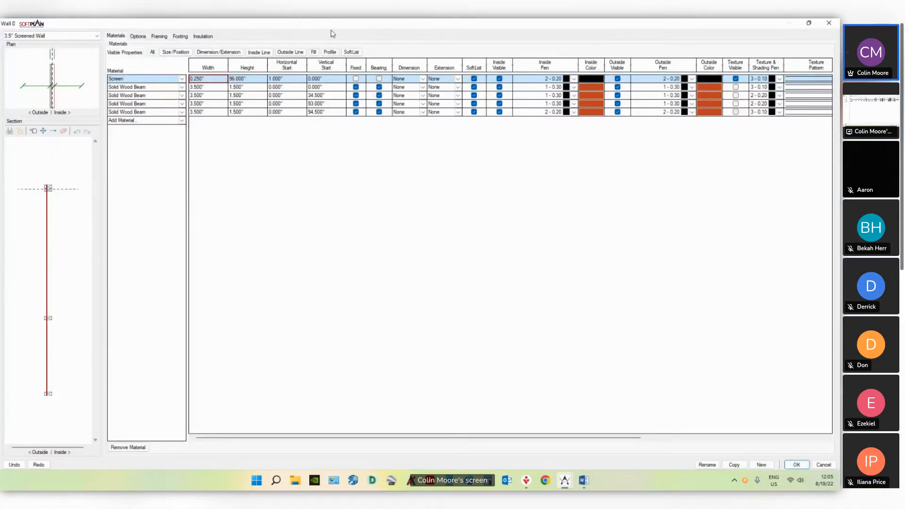
pyautogui.moveTo(356, 24); pyautogui.dragTo(418, 121)
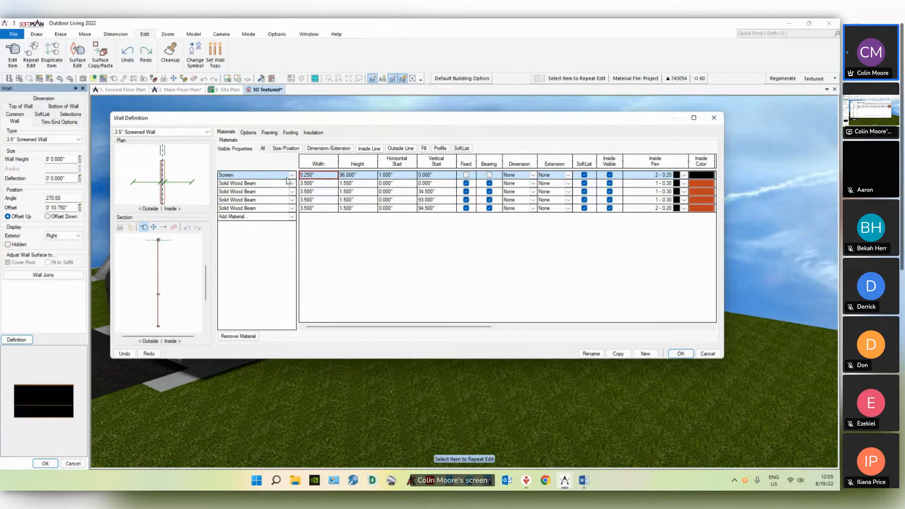
# Step: Examine the solid wood beams of the screened wall in its material list and section preview
pyautogui.click(269, 186)
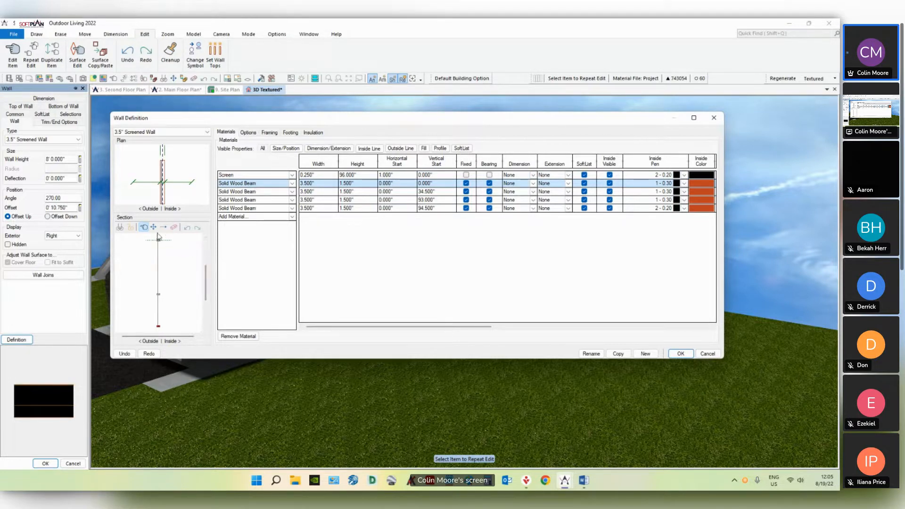
pyautogui.scroll(1, 164, 241)
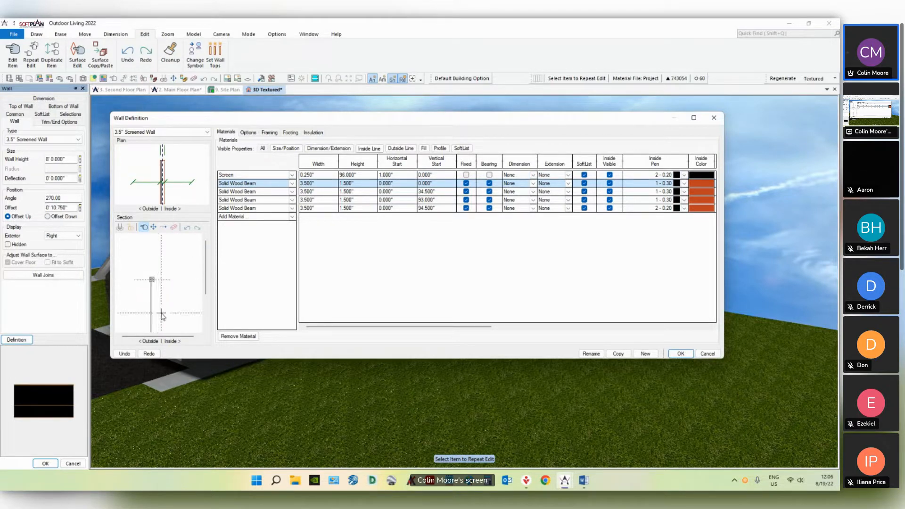
pyautogui.moveTo(161, 310); pyautogui.dragTo(171, 245, button='middle')
pyautogui.moveTo(163, 298); pyautogui.dragTo(157, 250, button='middle')
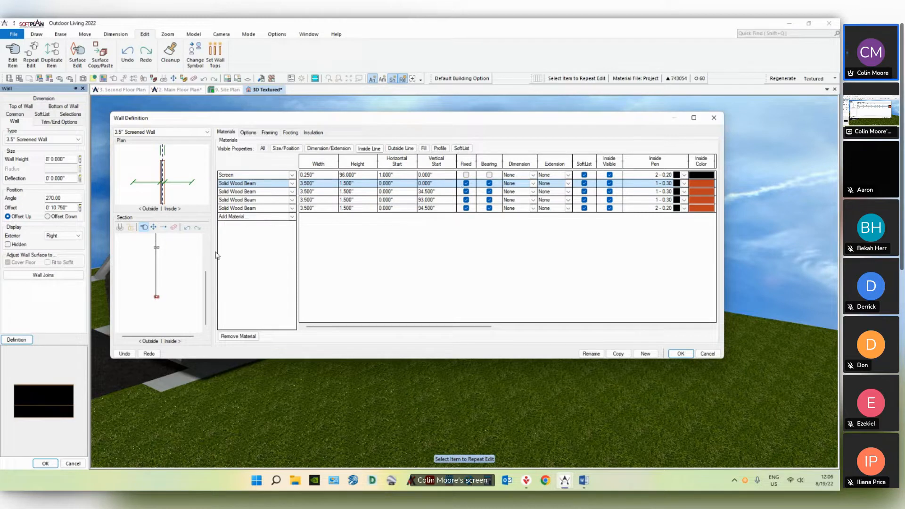
pyautogui.scroll(-2, 136, 260)
pyautogui.moveTo(179, 240); pyautogui.dragTo(177, 262, button='middle')
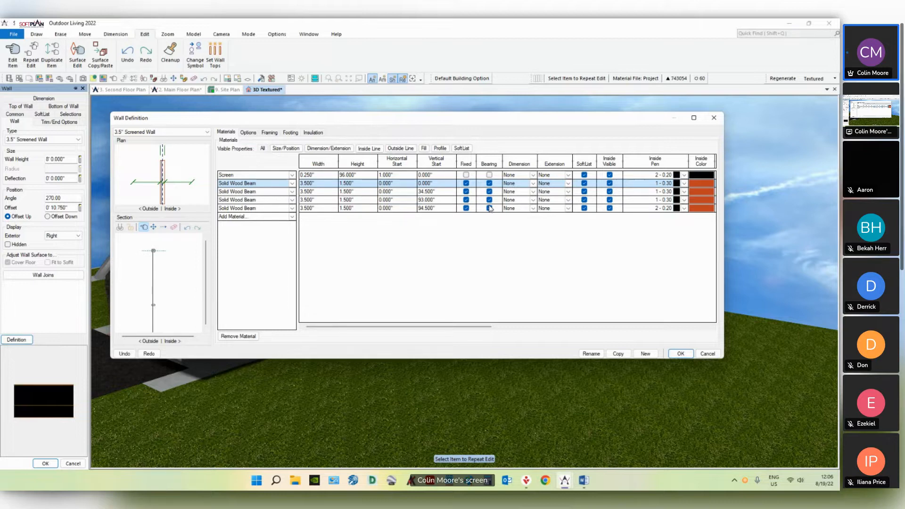
# Step: Check the display height option in the screened wall's definition, accept the definition, and inspect the screened area in 3D
pyautogui.click(248, 133)
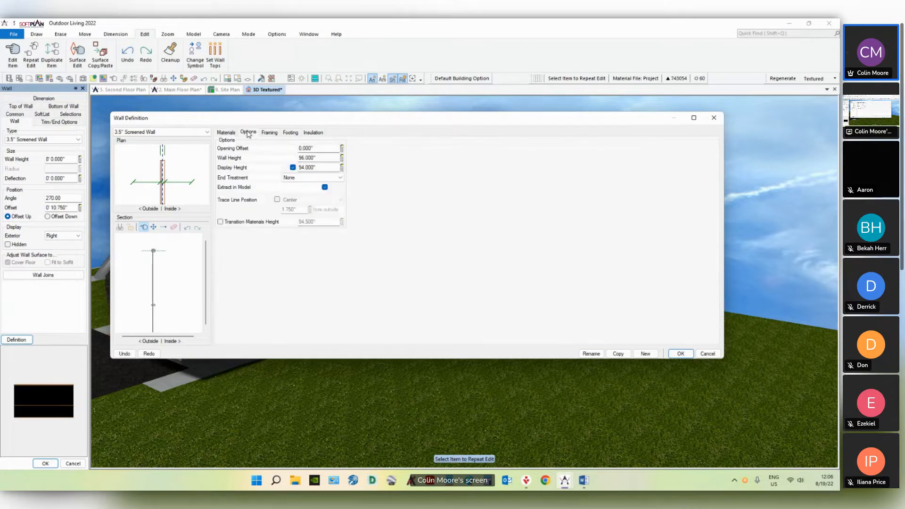
pyautogui.click(323, 169)
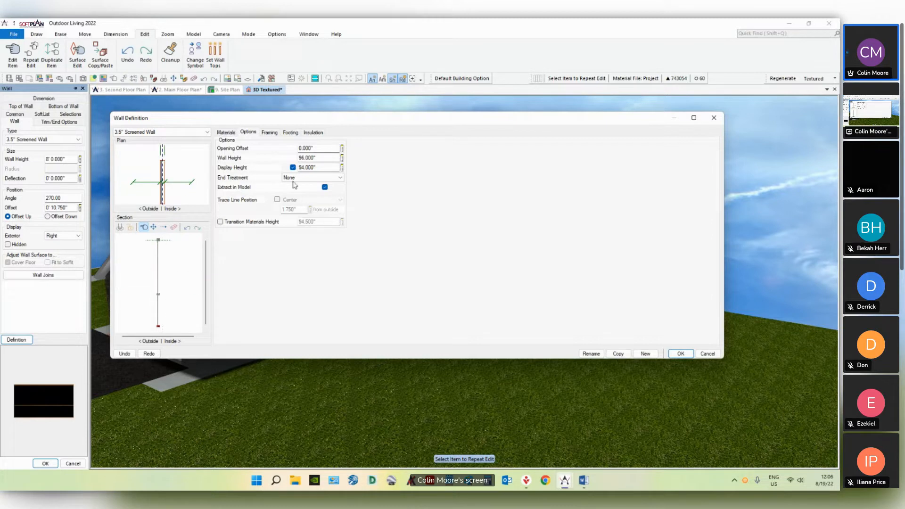
pyautogui.doubleClick(320, 167)
pyautogui.click(681, 353)
pyautogui.keyDown('alt'); pyautogui.moveTo(423, 290); pyautogui.dragTo(469, 305, button='middle'); pyautogui.keyUp('alt')
pyautogui.scroll(4, 468, 304)
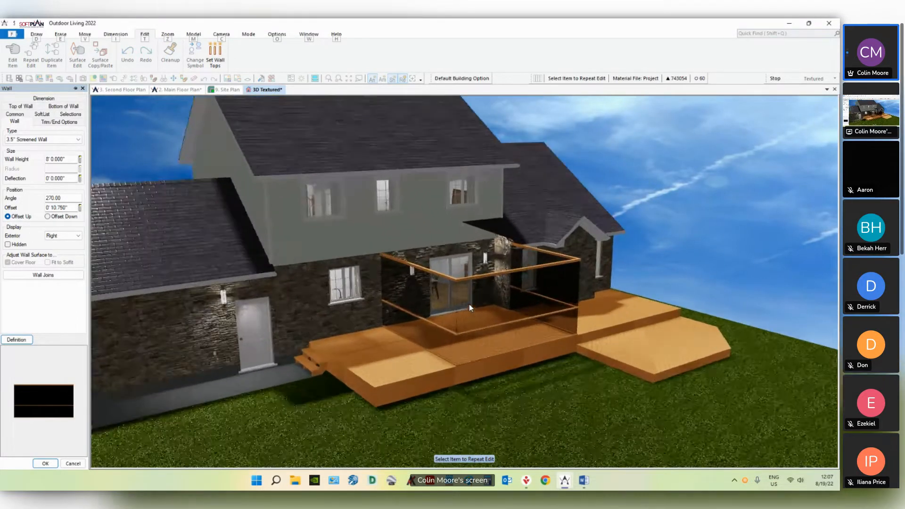
pyautogui.scroll(3, 469, 308)
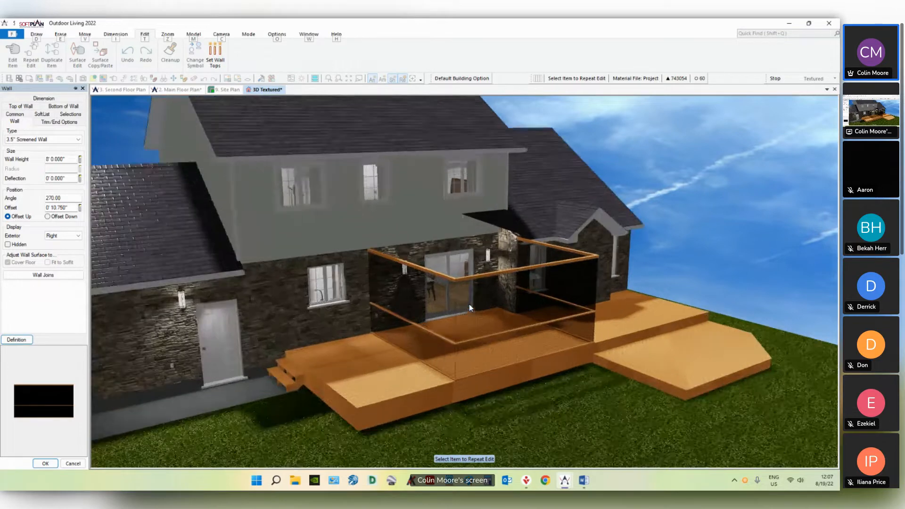
# Step: Draw a Privacy Wall along the main deck's outer side edge beside the family room, ending at the house corner
pyautogui.click(177, 89)
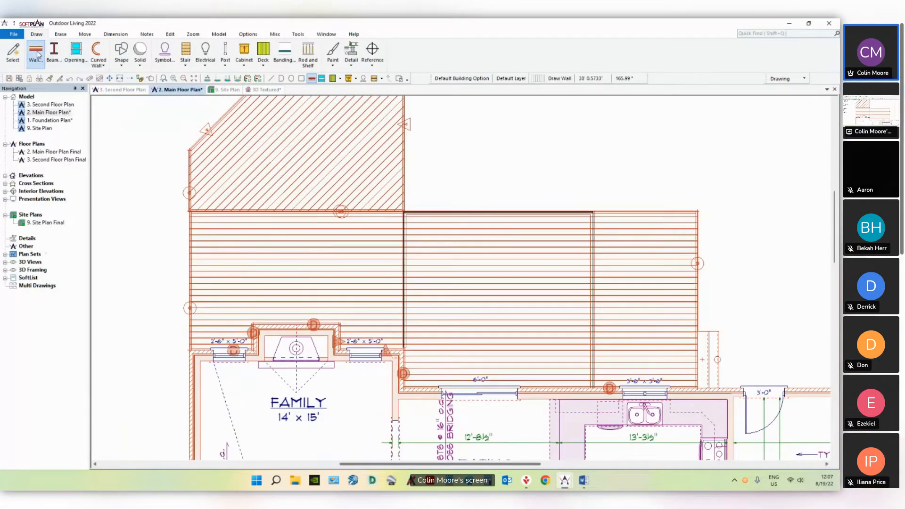
pyautogui.click(36, 52)
pyautogui.click(94, 226)
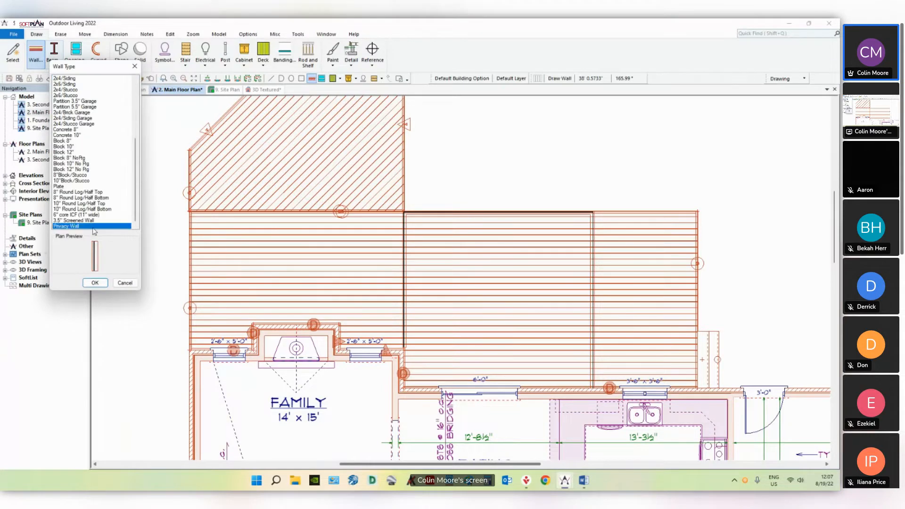
pyautogui.click(95, 283)
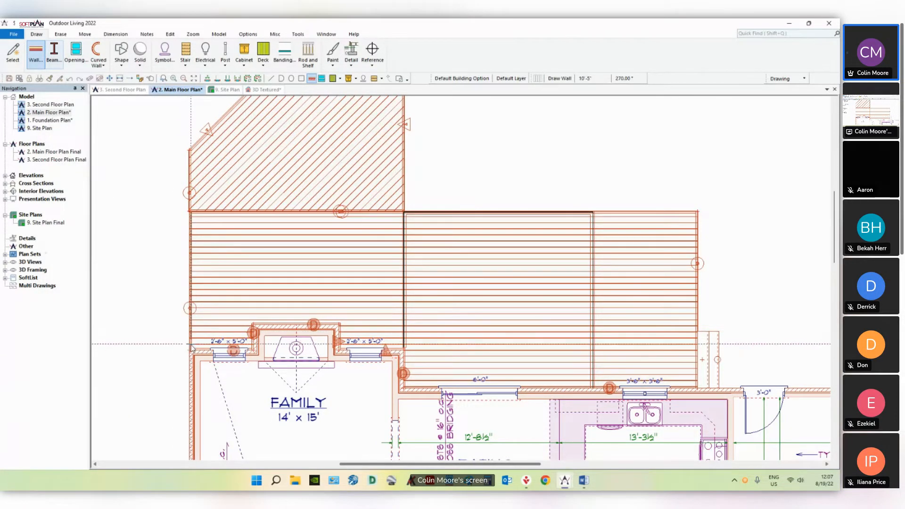
pyautogui.rightClick(194, 285)
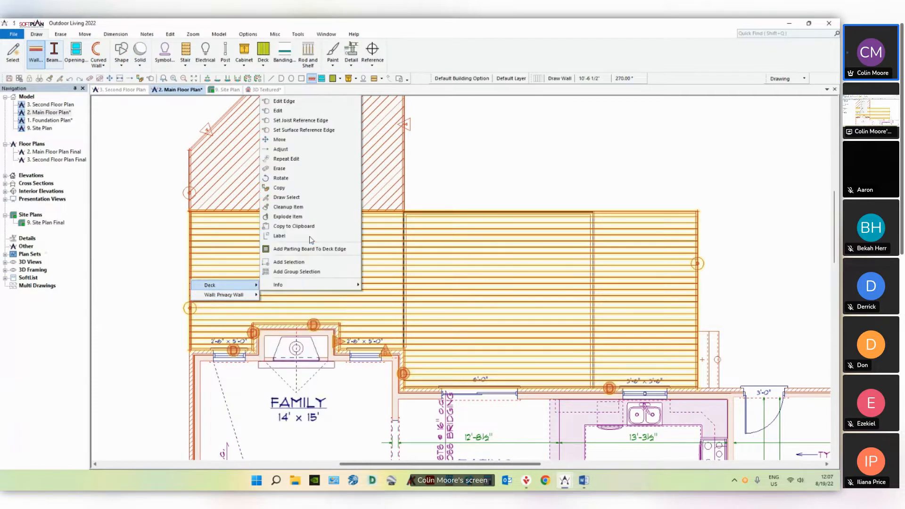
pyautogui.click(170, 282)
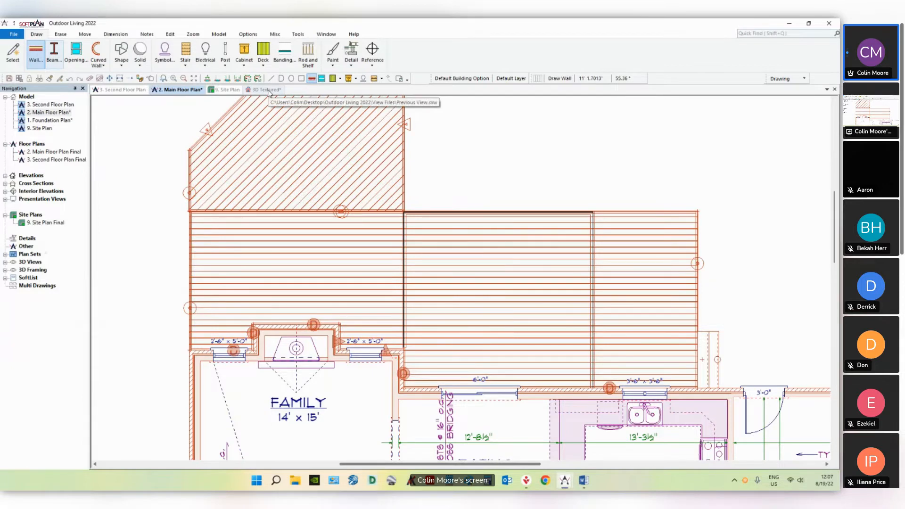
# Step: Place the textured 3D view side by side with the main floor plan
pyautogui.rightClick(269, 92)
pyautogui.click(288, 128)
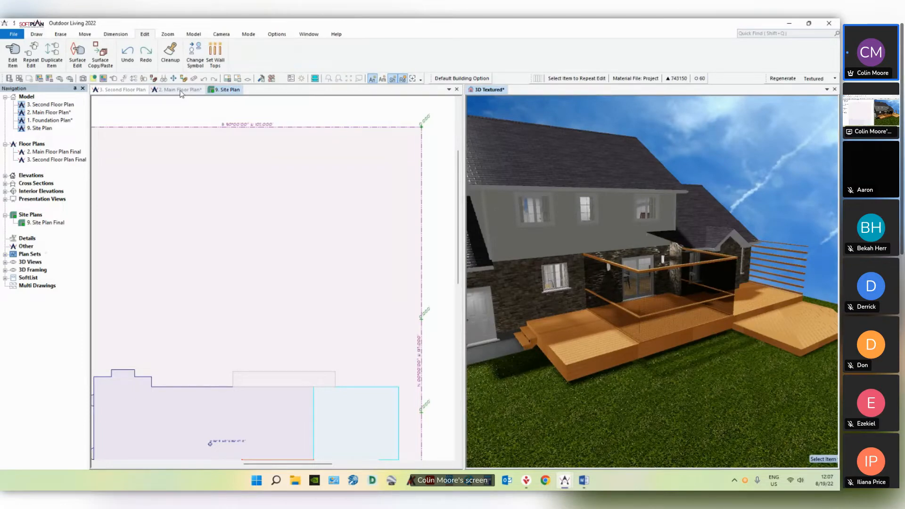
pyautogui.click(181, 91)
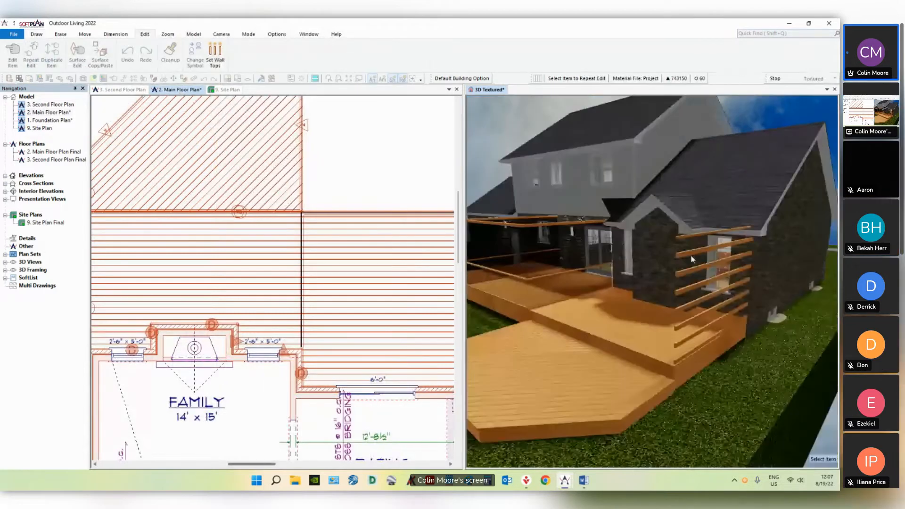
# Step: Open the Privacy Wall's definition from the 3D view and bring its solid wood beam's profile properties into view
pyautogui.rightClick(688, 255)
pyautogui.click(704, 272)
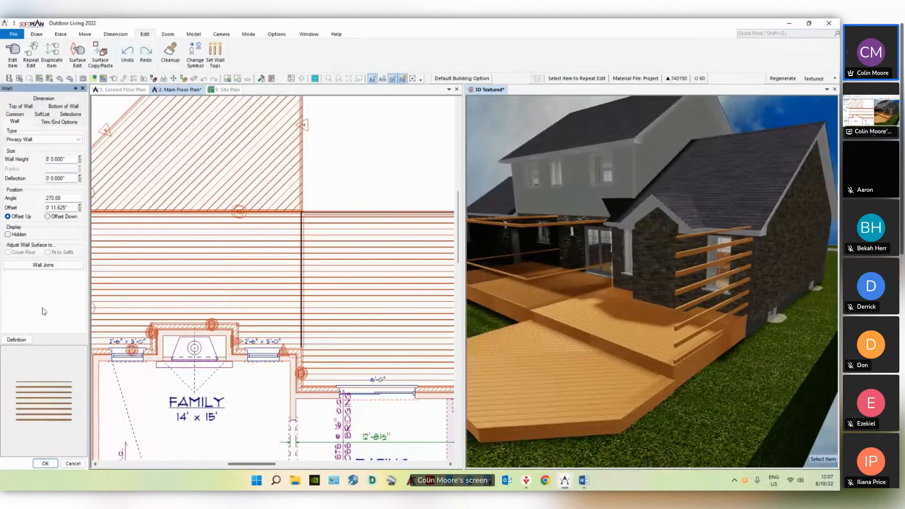
pyautogui.click(17, 340)
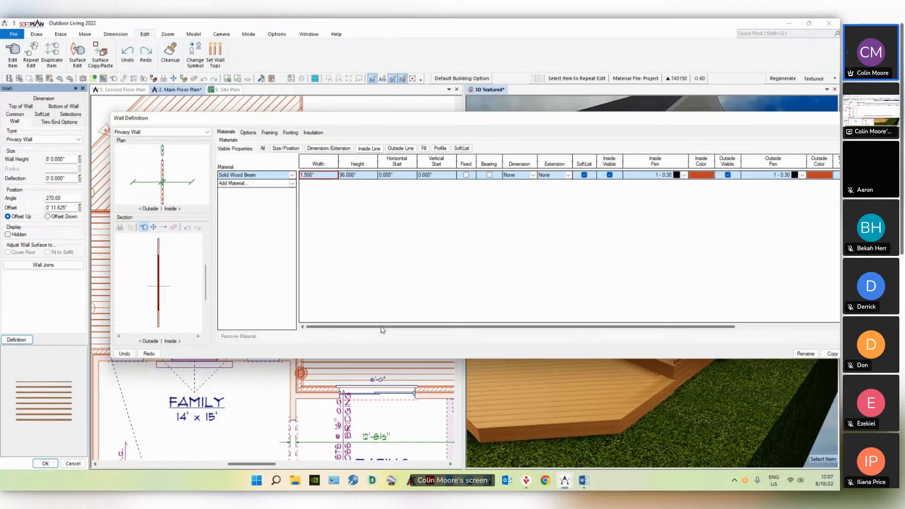
pyautogui.moveTo(383, 330); pyautogui.dragTo(588, 348)
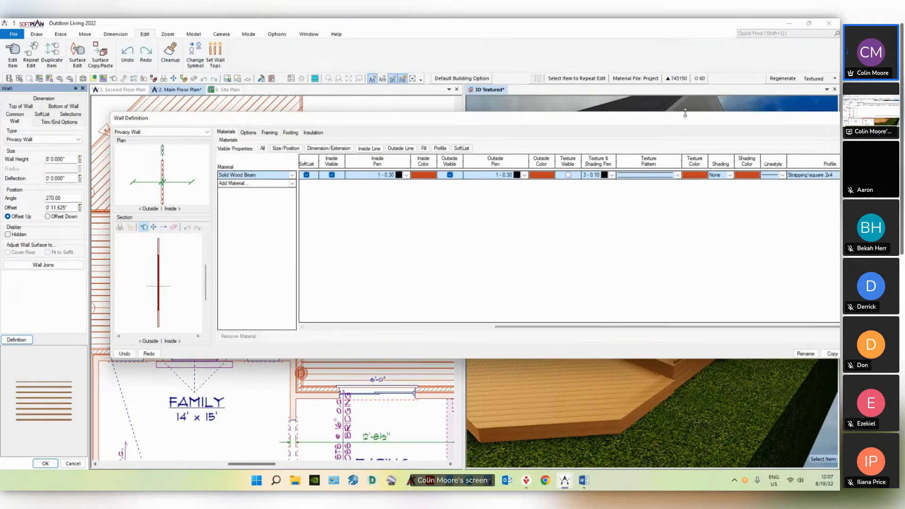
pyautogui.moveTo(685, 116); pyautogui.dragTo(557, 111)
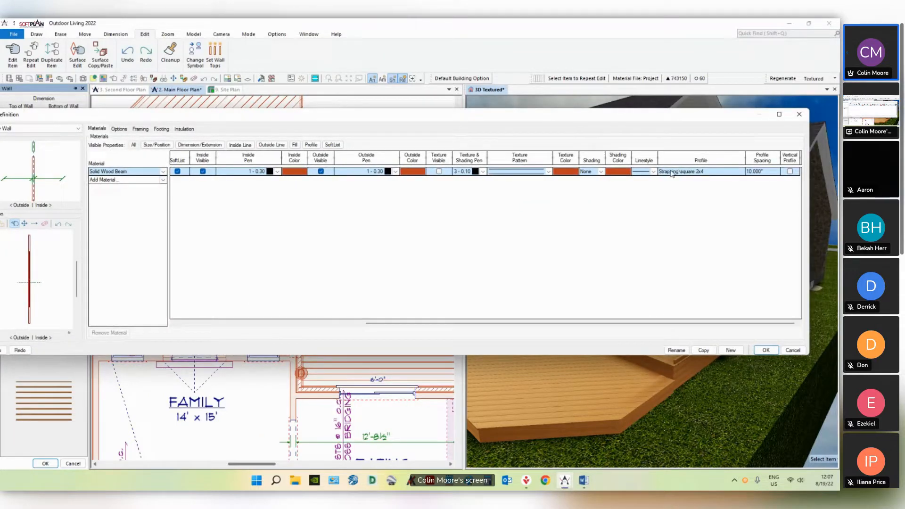
# Step: Examine the privacy wall's profile spacing alongside the 3D model and accept the wall definition
pyautogui.click(770, 174)
pyautogui.moveTo(810, 291); pyautogui.dragTo(742, 289)
pyautogui.moveTo(649, 122); pyautogui.dragTo(529, 115)
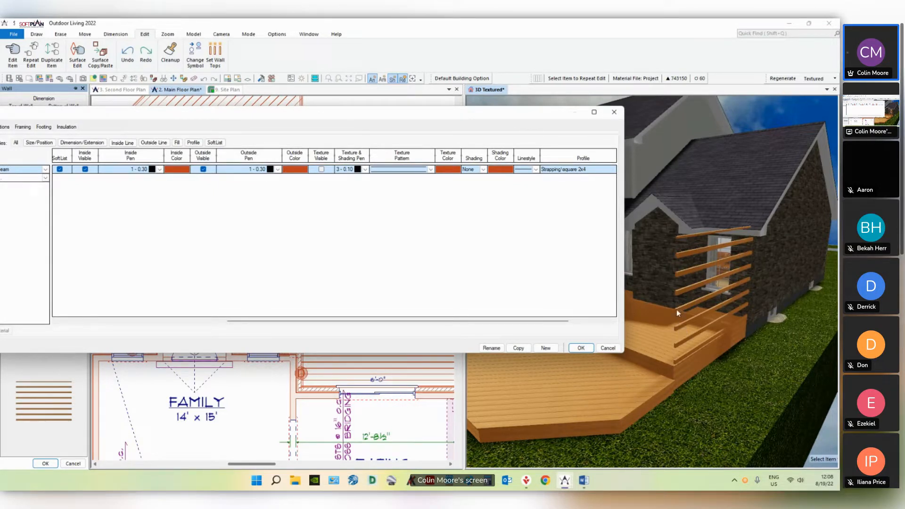
pyautogui.moveTo(566, 321); pyautogui.dragTo(608, 324)
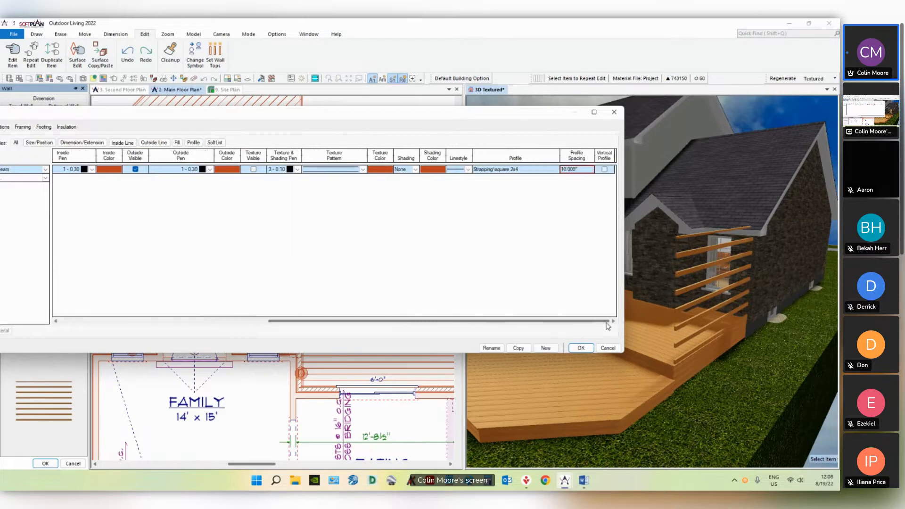
pyautogui.click(576, 169)
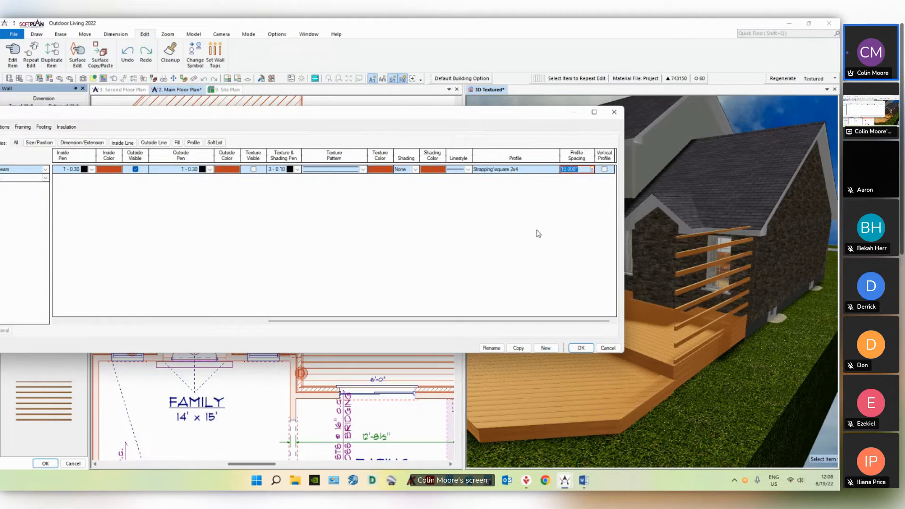
pyautogui.click(582, 348)
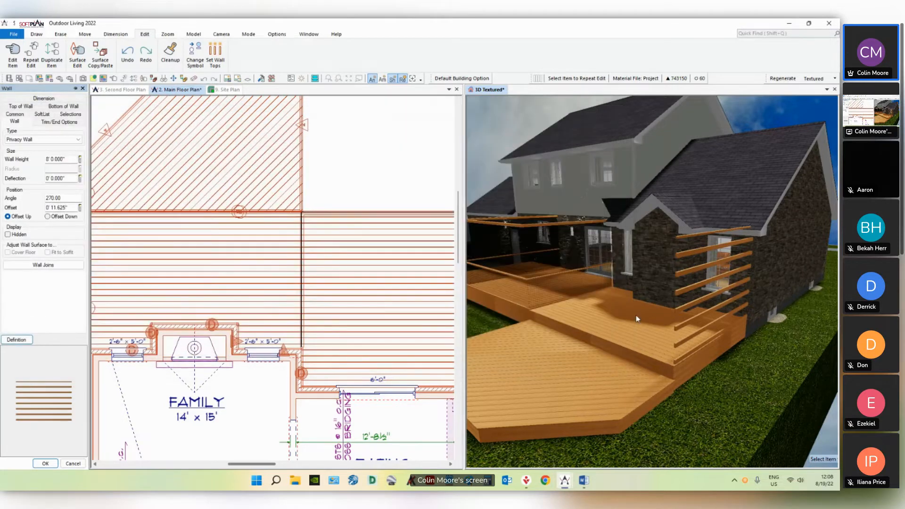
# Step: Set the Privacy Wall's height to 6 feet
pyautogui.rightClick(698, 254)
pyautogui.press('Escape')
pyautogui.click(74, 160)
pyautogui.write('6')
pyautogui.press('Tab')
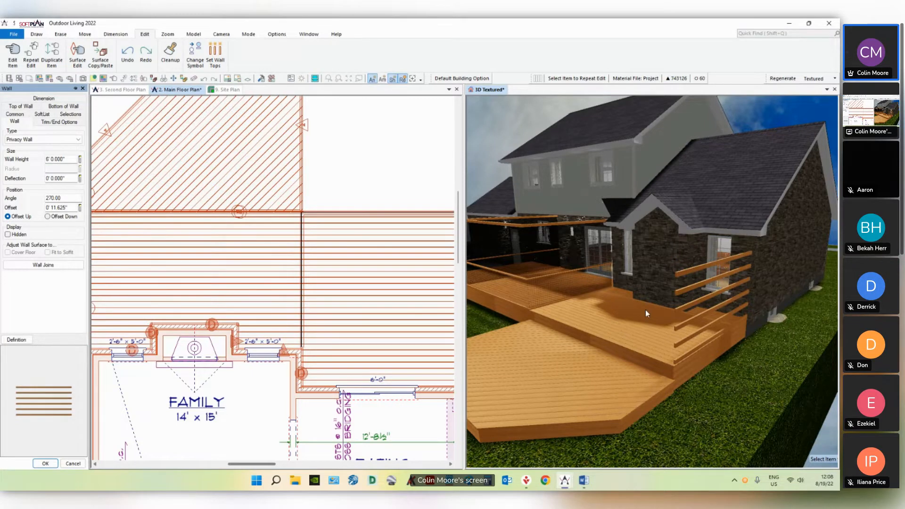
# Step: Place a 4x4 pressure treated post at the screened area's outer corner, where the main deck meets the lower deck
pyautogui.moveTo(646, 310); pyautogui.dragTo(680, 310, button='middle')
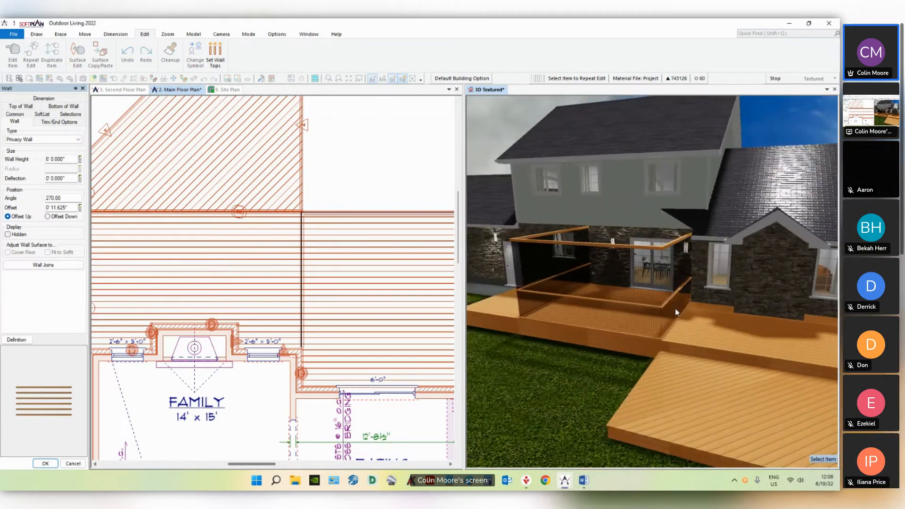
pyautogui.moveTo(409, 326); pyautogui.dragTo(323, 338, button='middle')
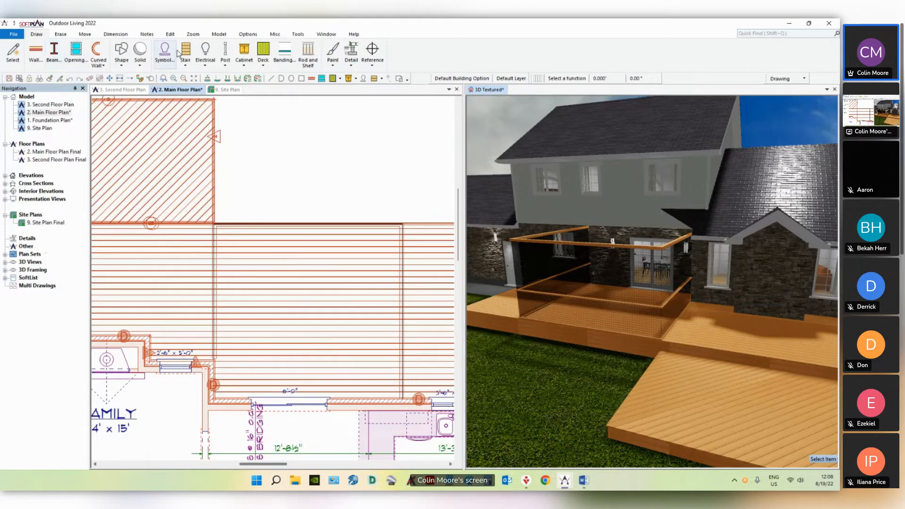
pyautogui.click(225, 63)
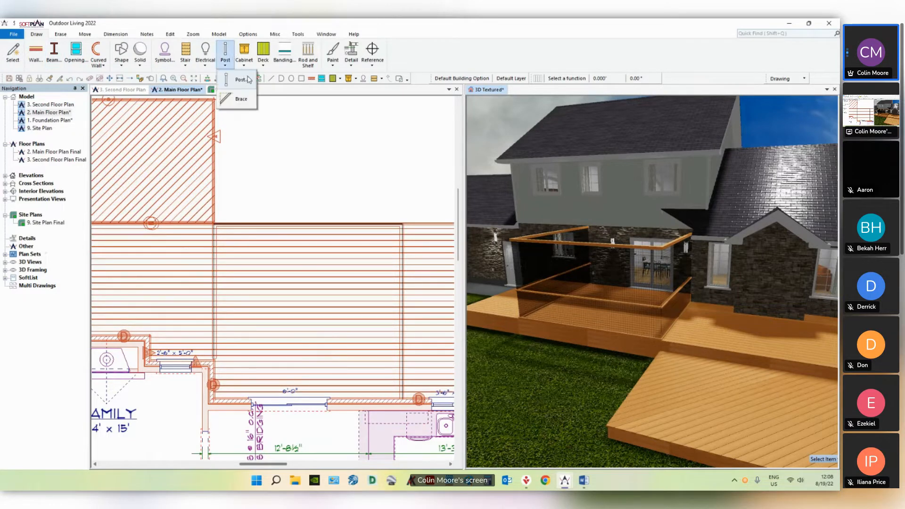
pyautogui.click(239, 81)
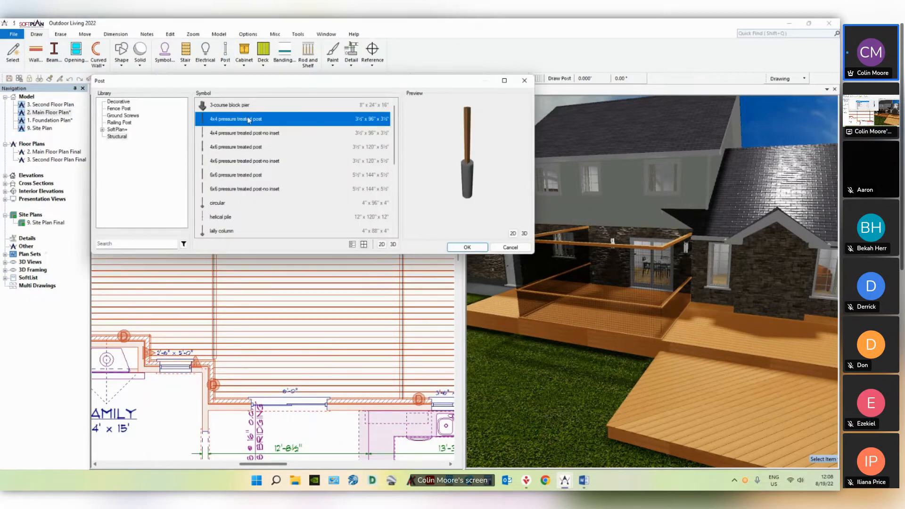
pyautogui.click(467, 247)
pyautogui.scroll(3, 273, 264)
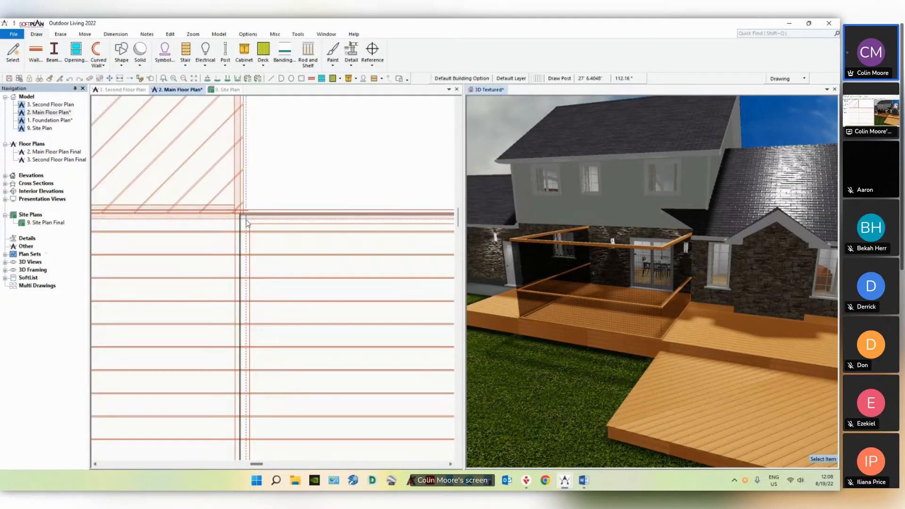
pyautogui.click(243, 223)
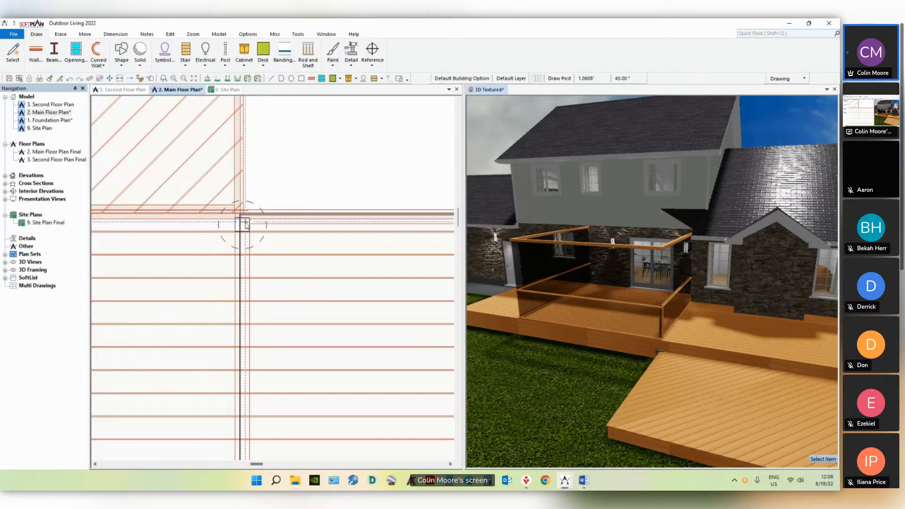
# Step: Move the 4x4 post so it sits flush in the corner where the two screened walls meet
pyautogui.press('m')
pyautogui.click(244, 228)
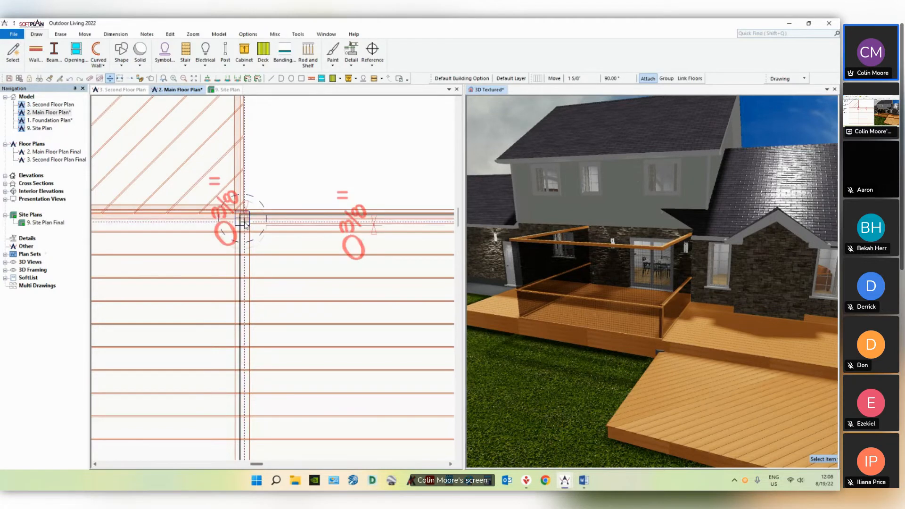
pyautogui.click(244, 220)
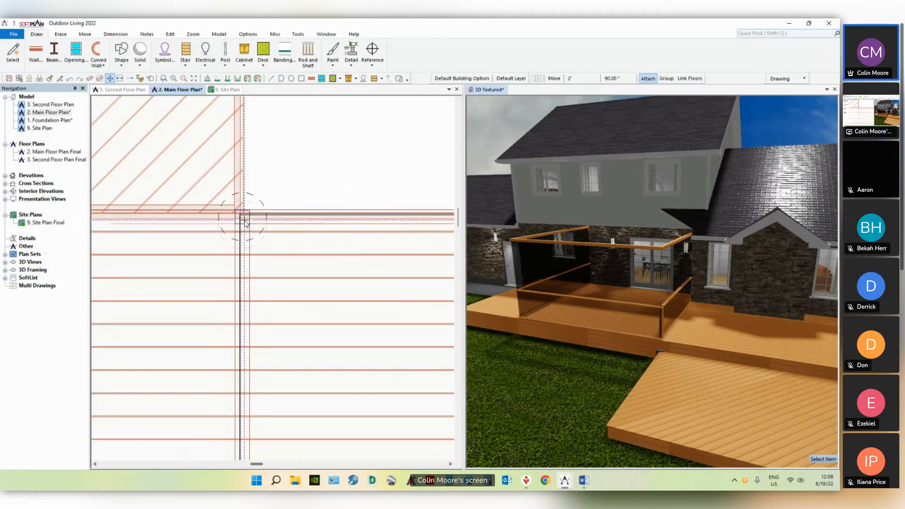
pyautogui.click(244, 221)
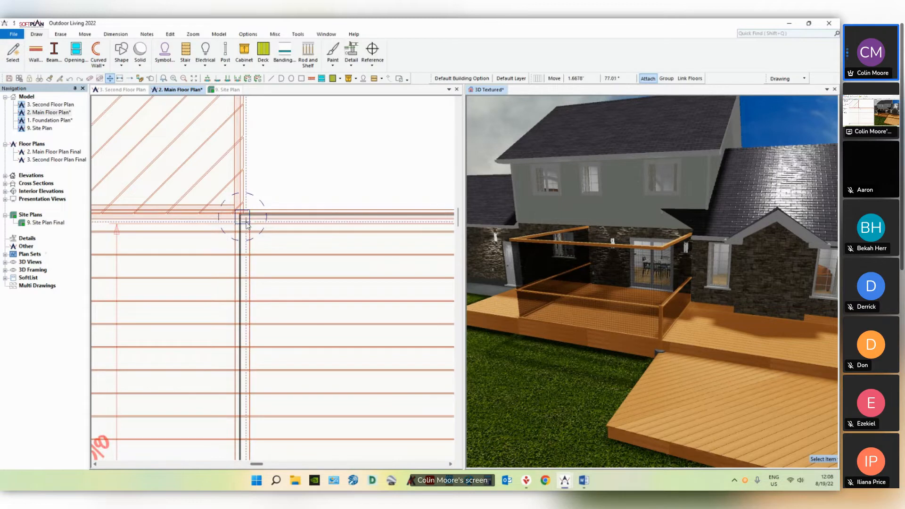
pyautogui.click(246, 222)
# Step: Set the corner post's height to 8' 10.75" and remove its pad
pyautogui.rightClick(246, 221)
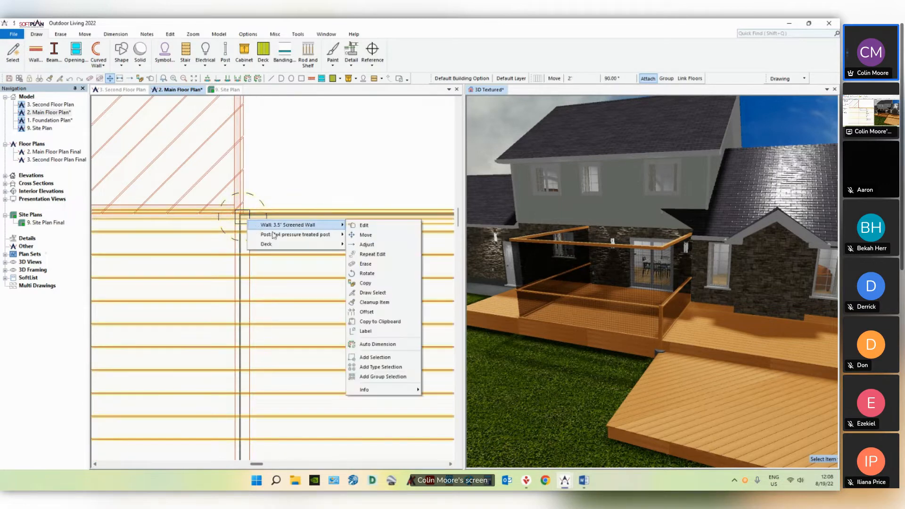
pyautogui.click(364, 225)
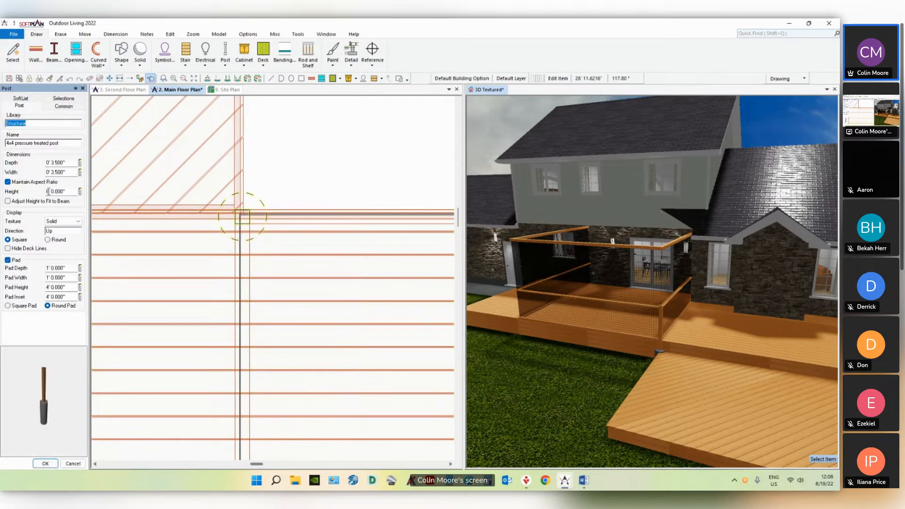
pyautogui.click(70, 192)
pyautogui.write("8' 10.75")
pyautogui.press('Tab')
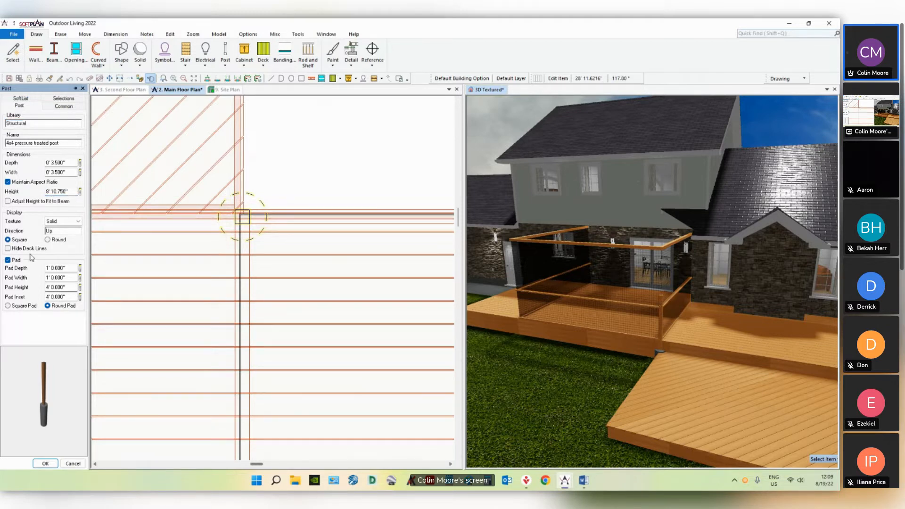
pyautogui.click(14, 261)
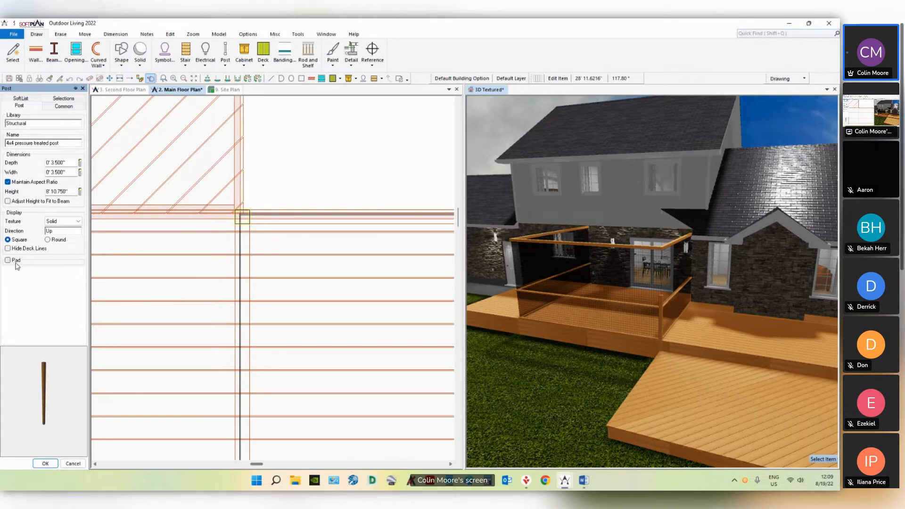
# Step: Set the corner post's elevation offset to 0 and accept the post's changes
pyautogui.click(64, 106)
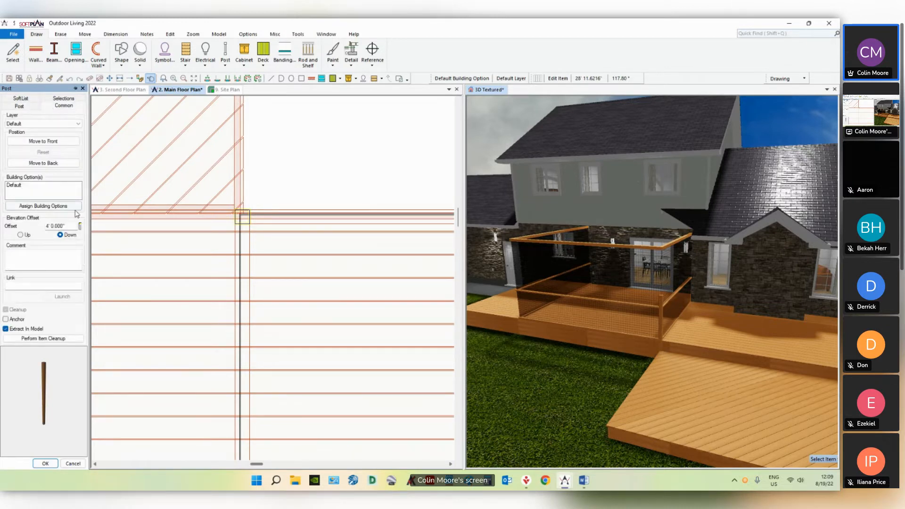
pyautogui.click(75, 227)
pyautogui.write('0')
pyautogui.press('Return')
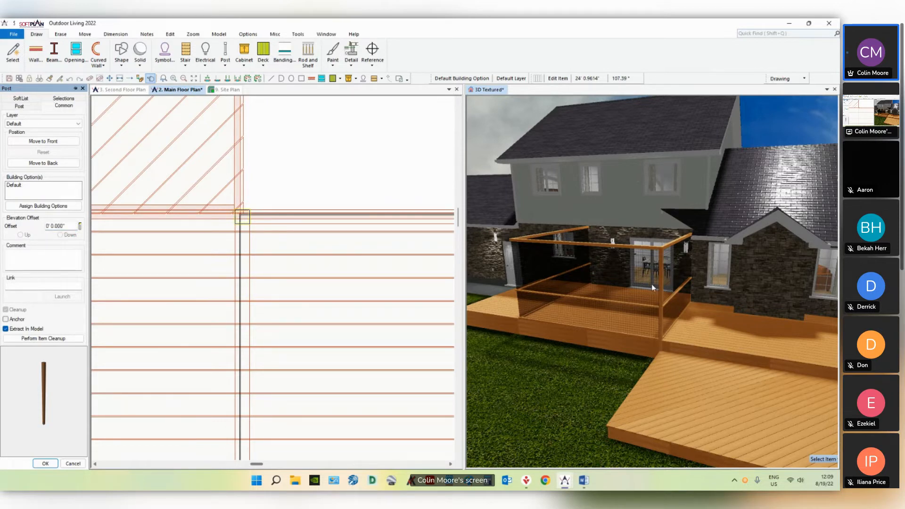
pyautogui.click(45, 463)
# Step: Copy the corner post along the outer screened wall to its opposite corner, 14'-10" away
pyautogui.scroll(-5, 314, 334)
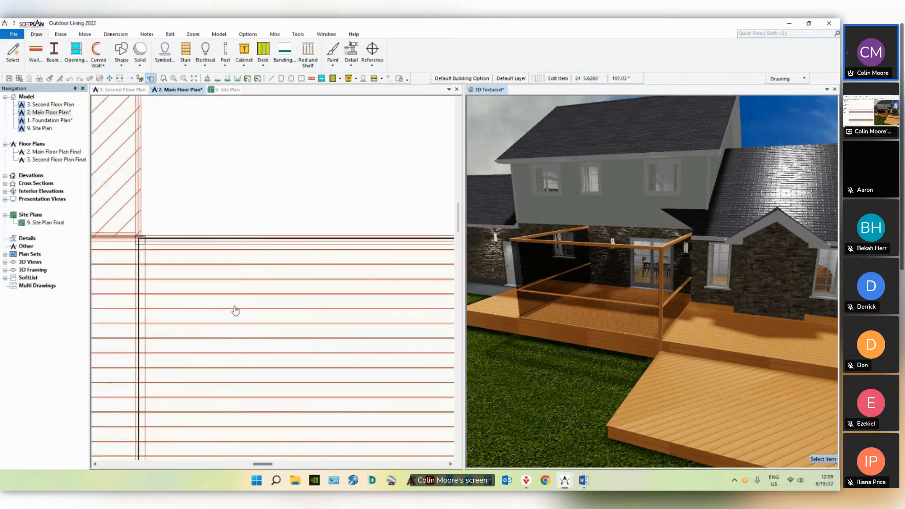
pyautogui.scroll(-1, 317, 301)
pyautogui.moveTo(338, 304); pyautogui.dragTo(327, 304, button='middle')
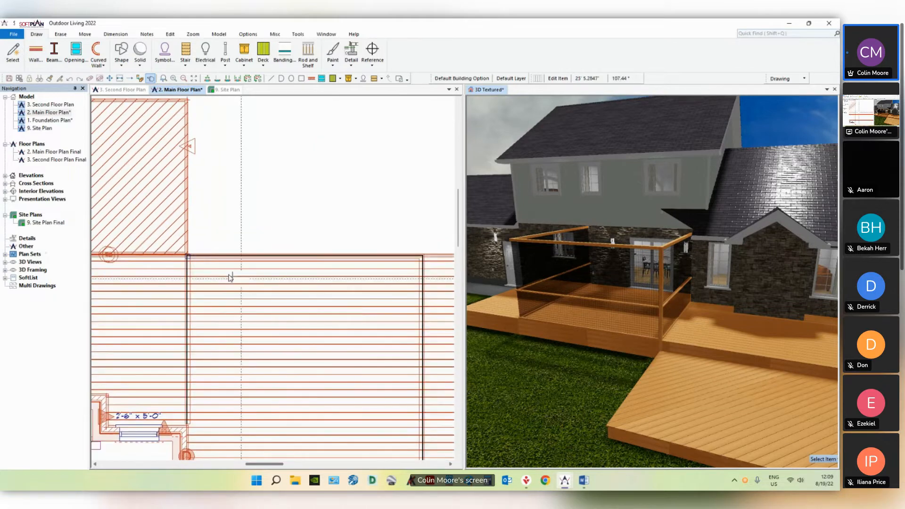
pyautogui.click(189, 261)
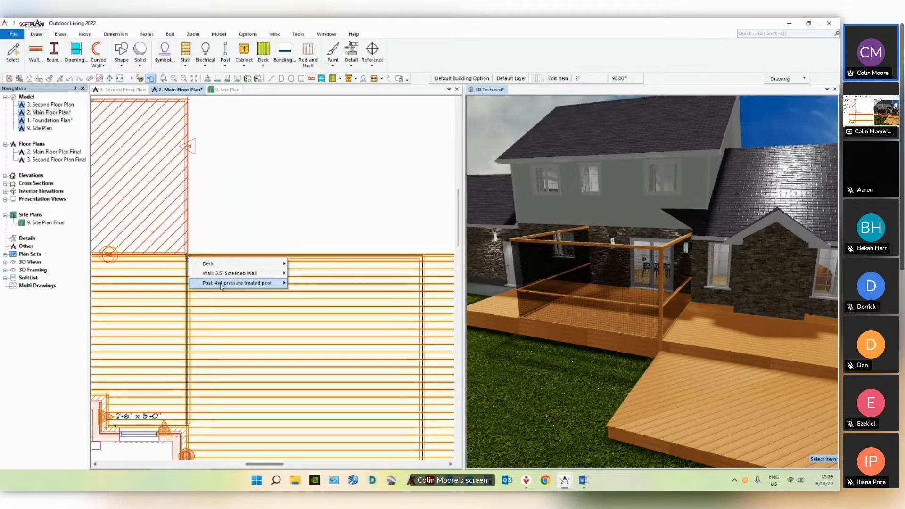
pyautogui.moveTo(221, 286)
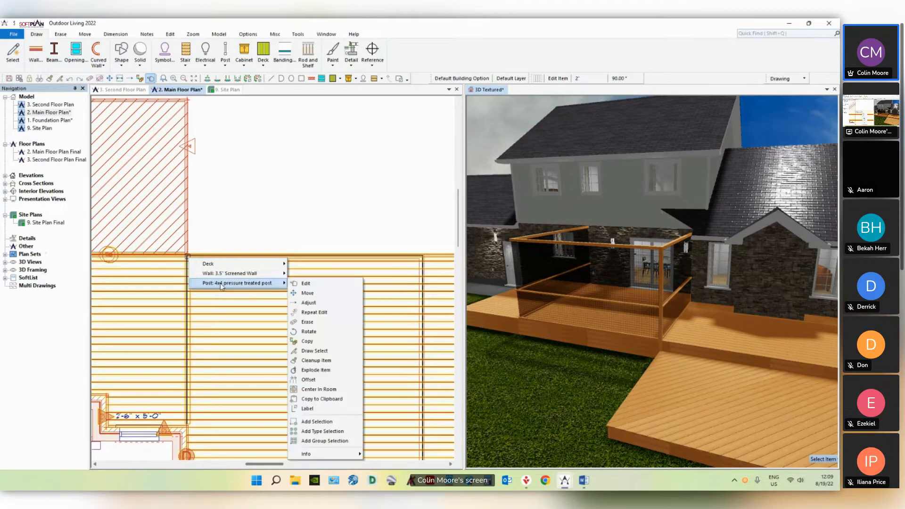
pyautogui.click(319, 342)
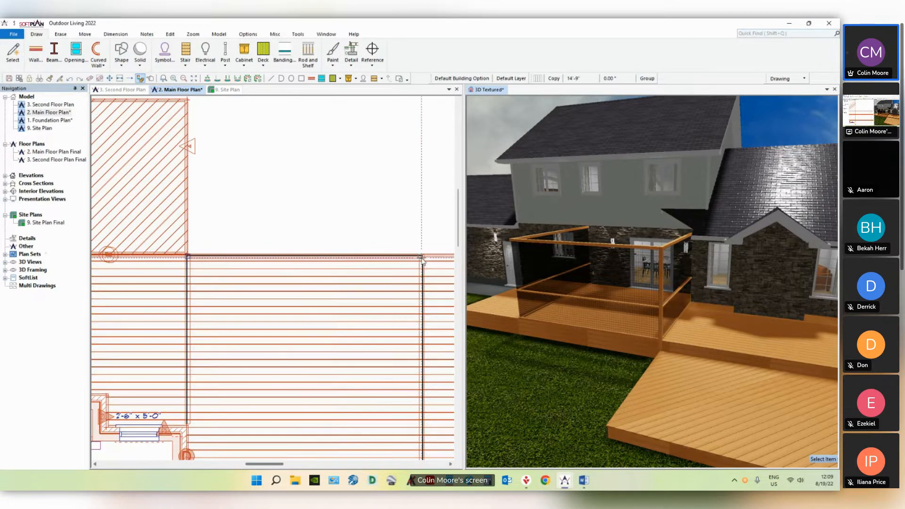
pyautogui.scroll(3, 277, 279)
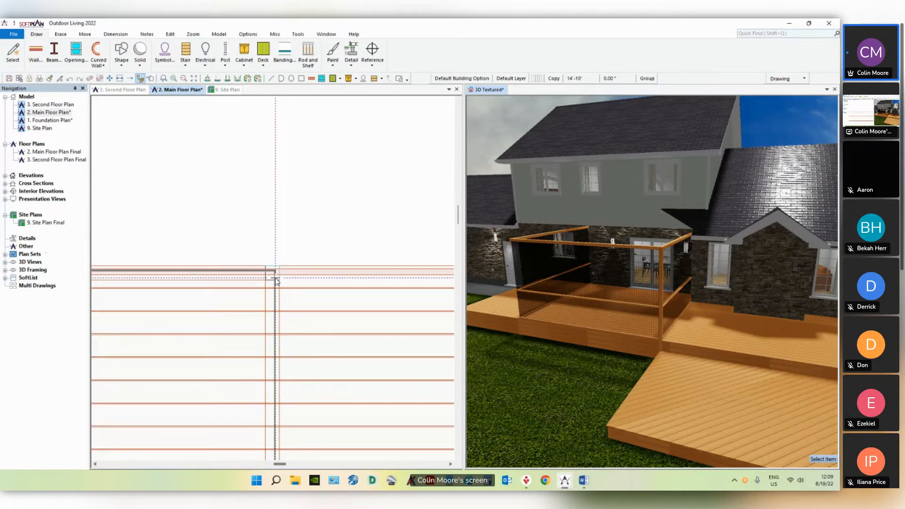
pyautogui.click(277, 282)
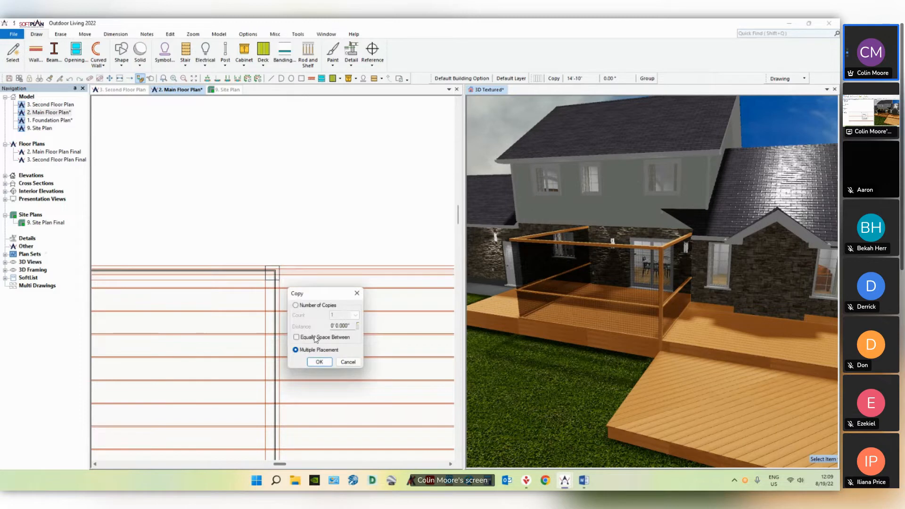
# Step: Make four equally spaced copies of the post across the 14'-10" length of the outer screened wall
pyautogui.click(315, 338)
pyautogui.moveTo(204, 265); pyautogui.dragTo(371, 244, button='middle')
pyautogui.scroll(-2, 371, 243)
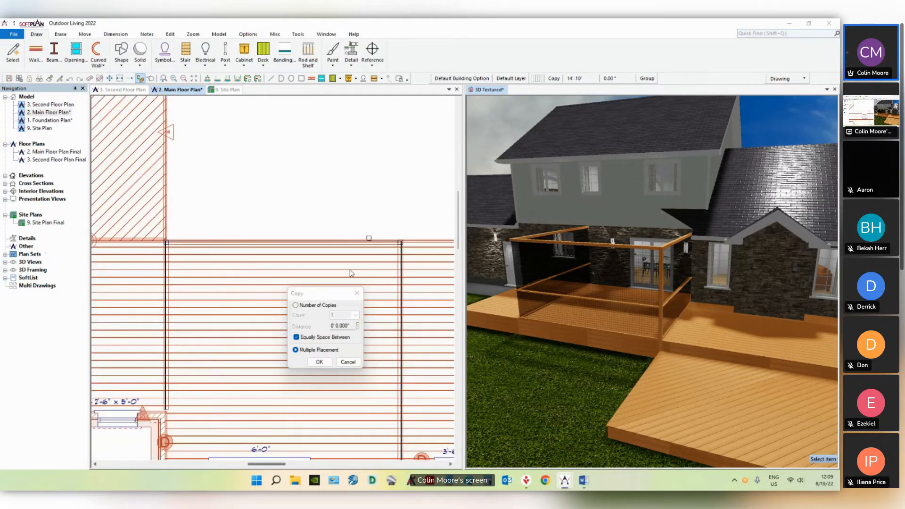
pyautogui.click(315, 306)
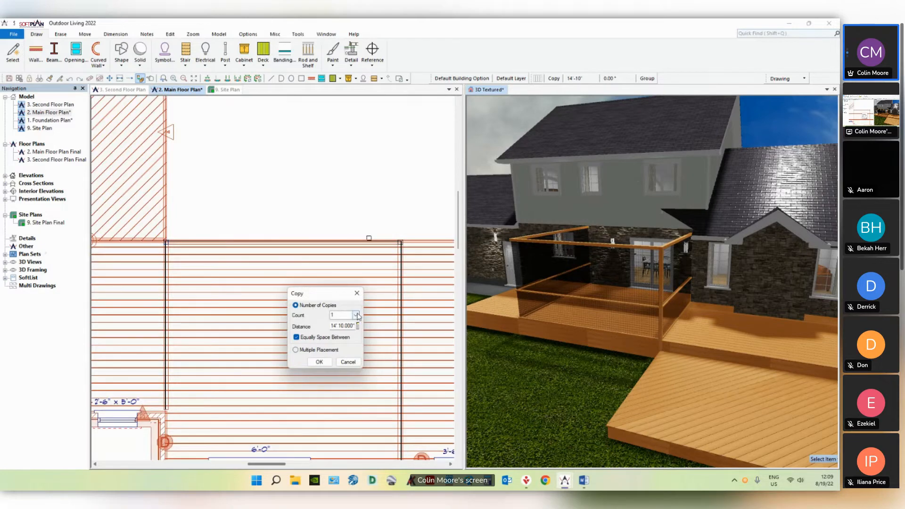
pyautogui.click(356, 315)
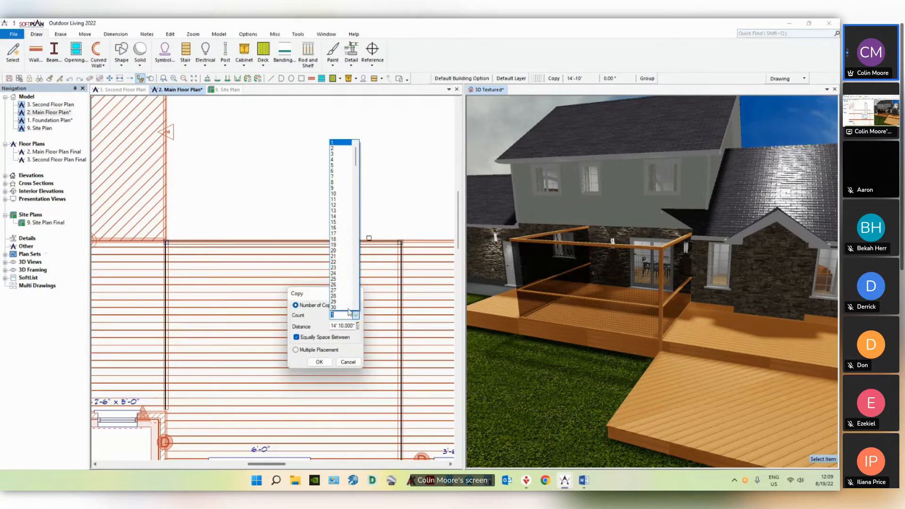
pyautogui.click(340, 154)
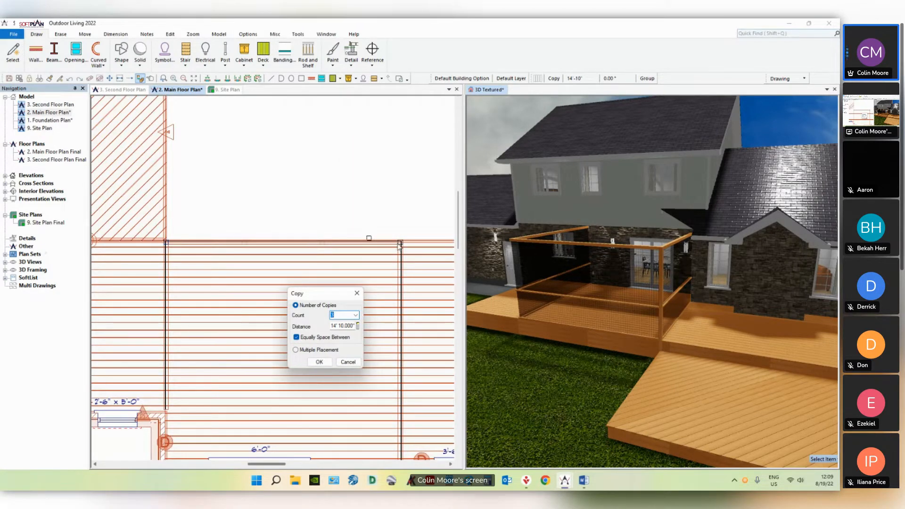
pyautogui.click(355, 315)
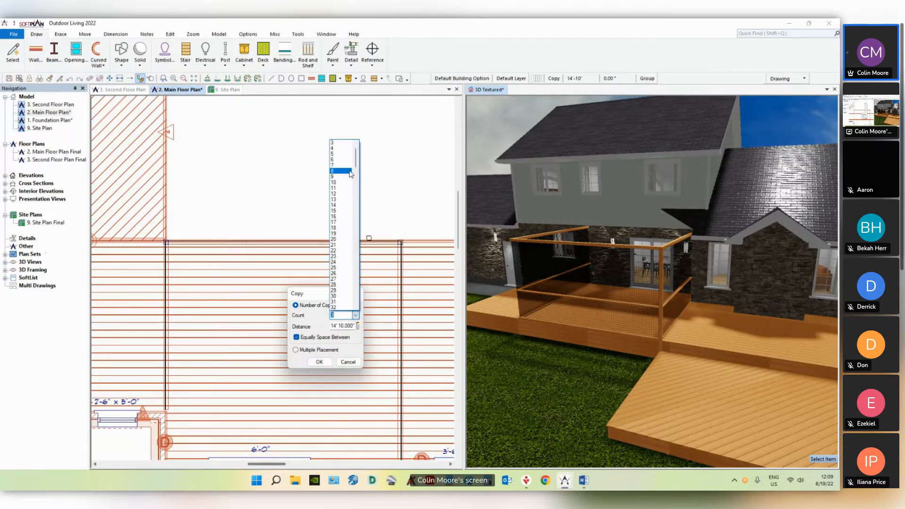
pyautogui.click(343, 153)
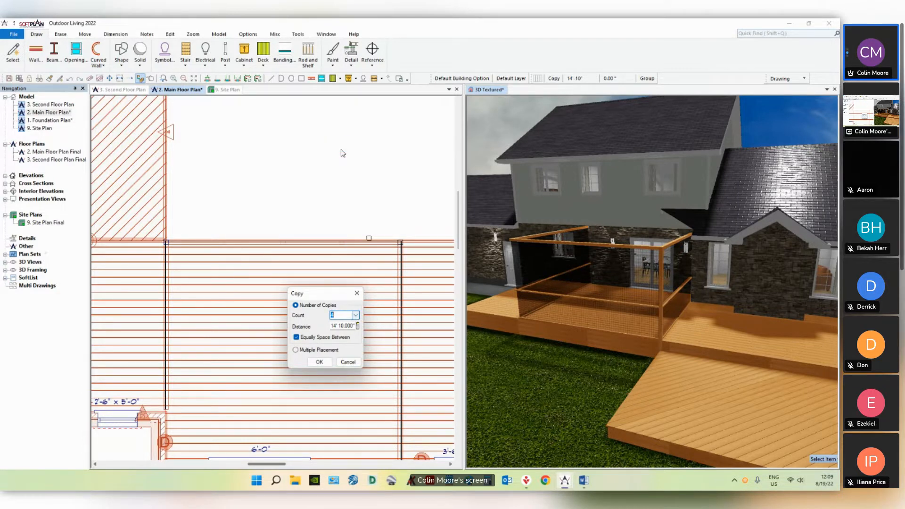
pyautogui.click(319, 362)
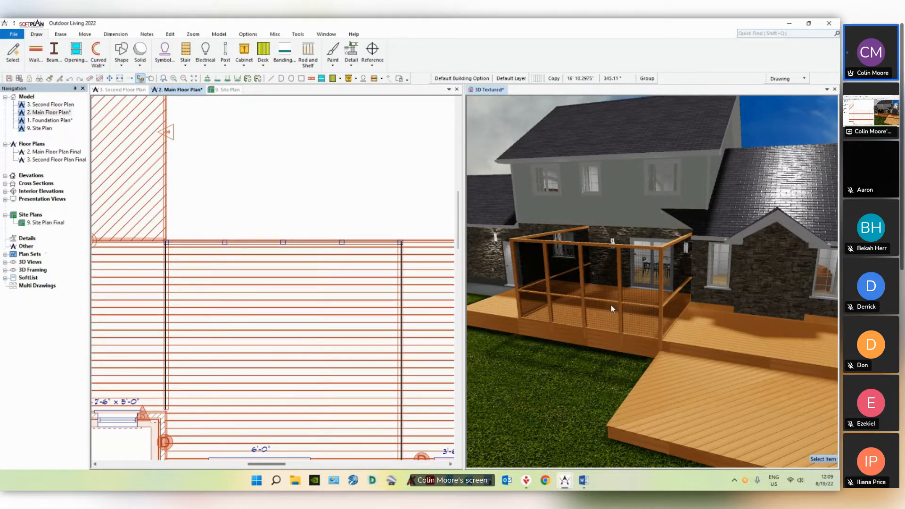
# Step: Copy the far corner post along the longer side screened wall to the house as three equally spaced posts over 13'-7 3/4"
pyautogui.moveTo(412, 320); pyautogui.dragTo(354, 284, button='middle')
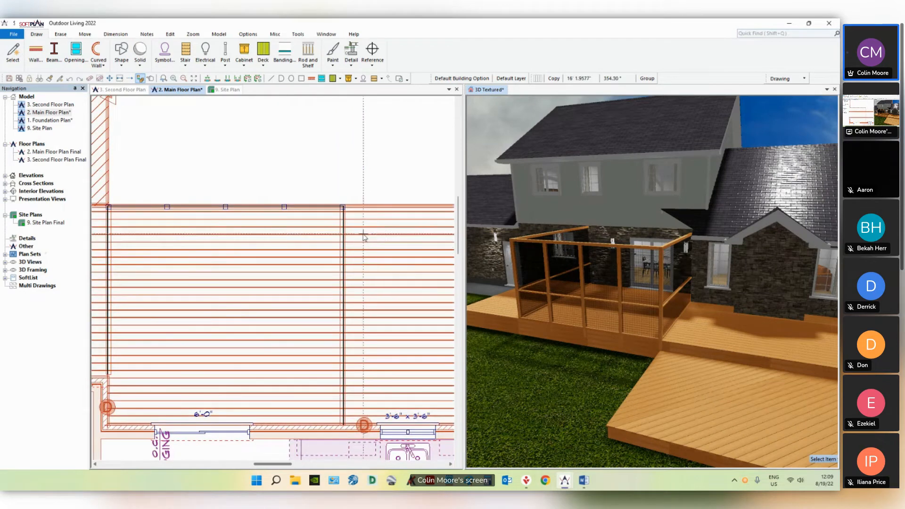
pyautogui.rightClick(345, 209)
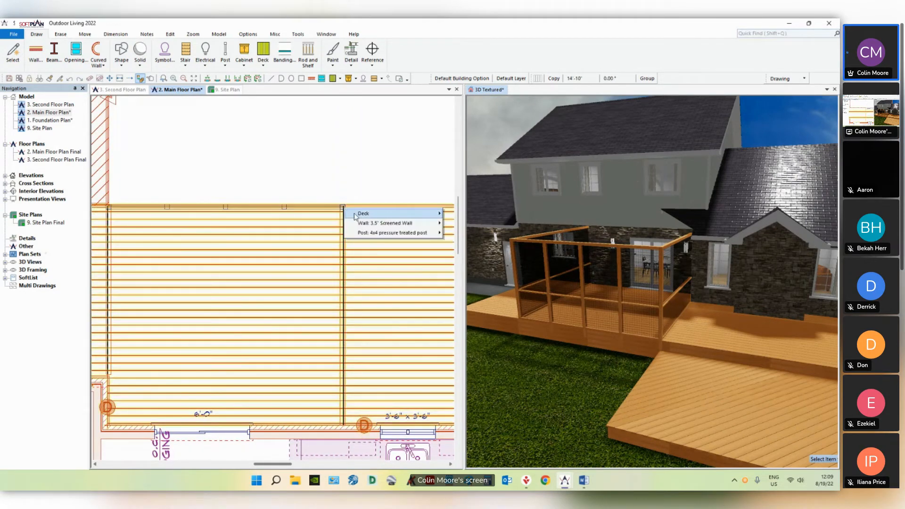
pyautogui.moveTo(377, 233)
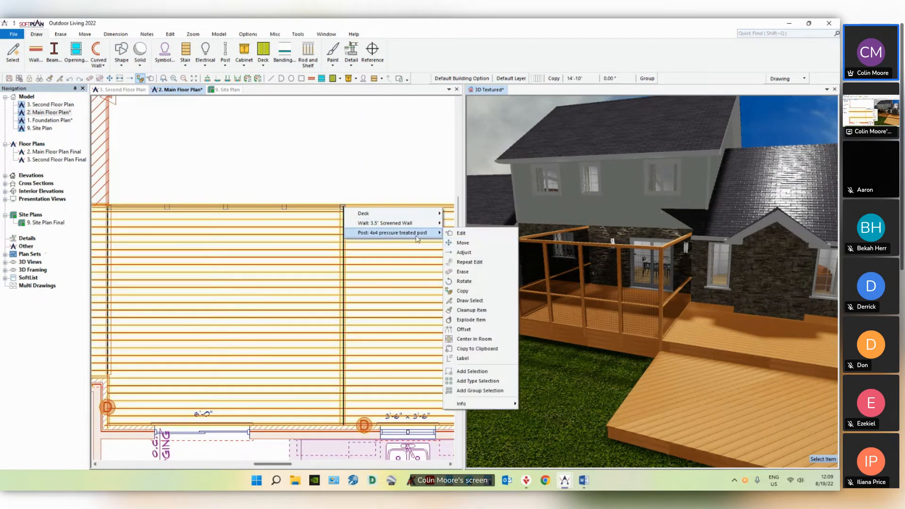
pyautogui.click(462, 291)
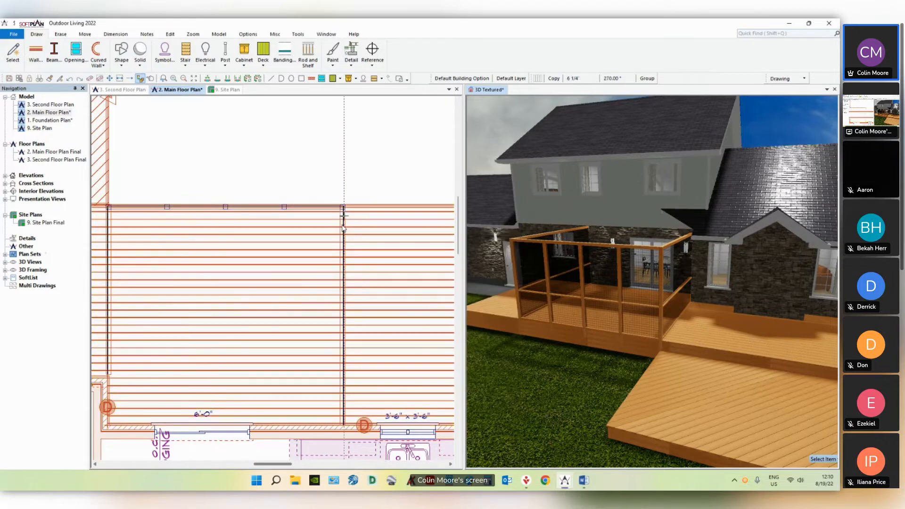
pyautogui.click(344, 423)
pyautogui.click(381, 438)
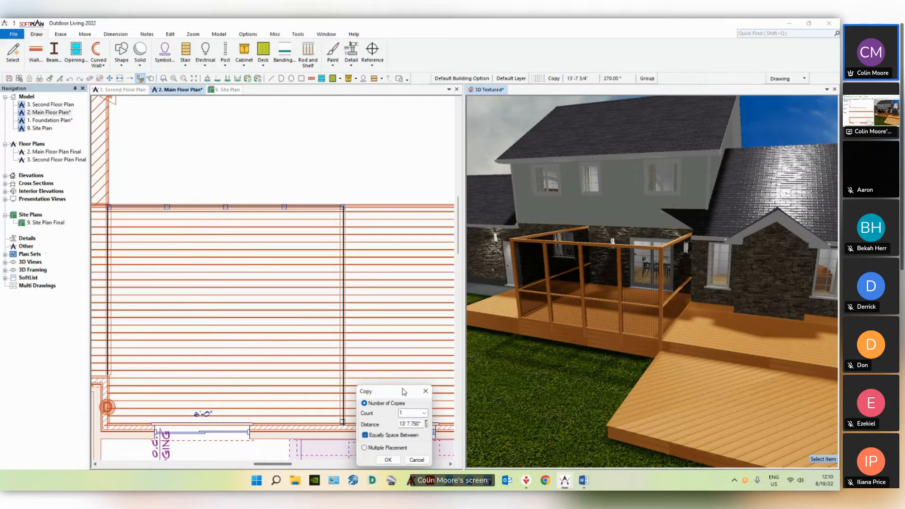
pyautogui.moveTo(401, 391); pyautogui.dragTo(406, 304)
pyautogui.click(429, 328)
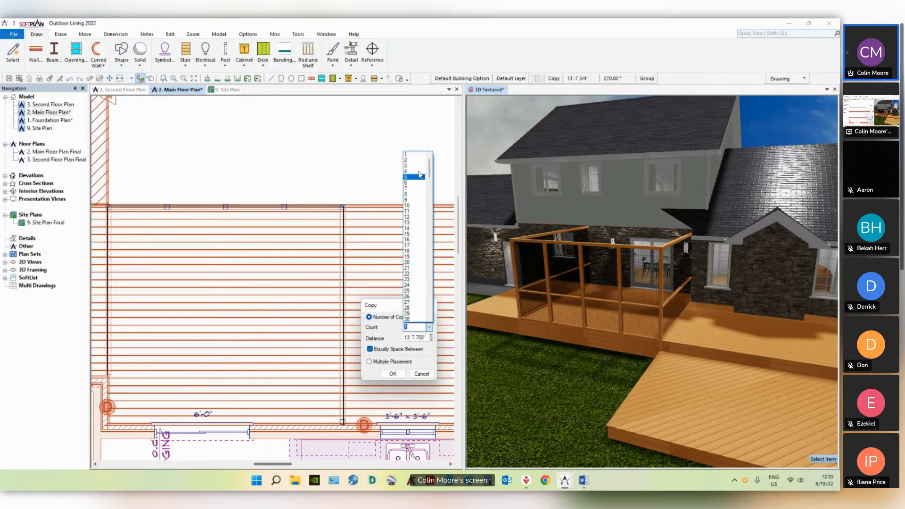
pyautogui.click(418, 170)
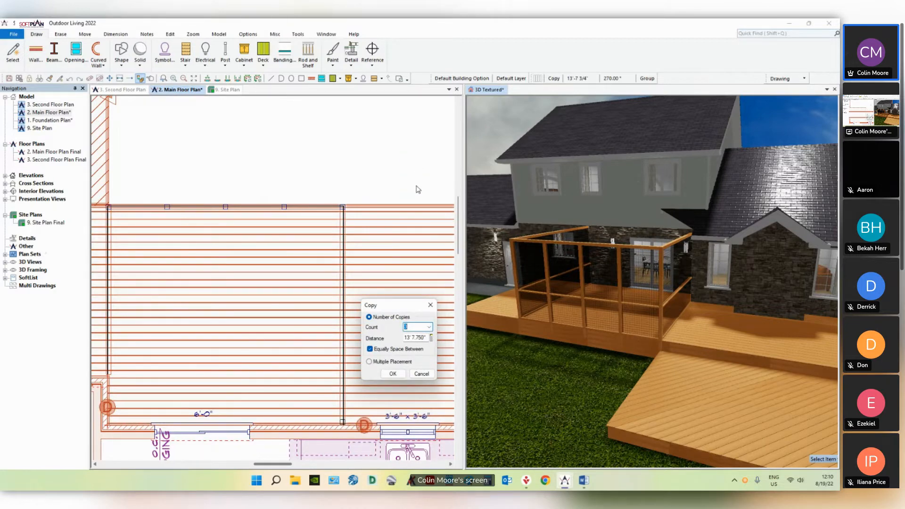
pyautogui.click(393, 373)
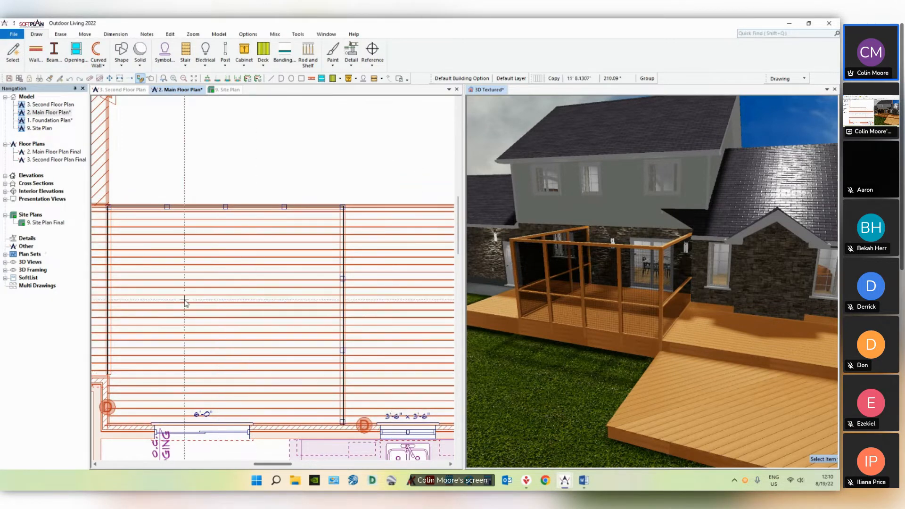
# Step: Copy the corner post along the shorter side screened wall as three equally spaced posts over 10'-5 3/4"
pyautogui.moveTo(188, 302); pyautogui.dragTo(309, 301, button='middle')
pyautogui.click(223, 205)
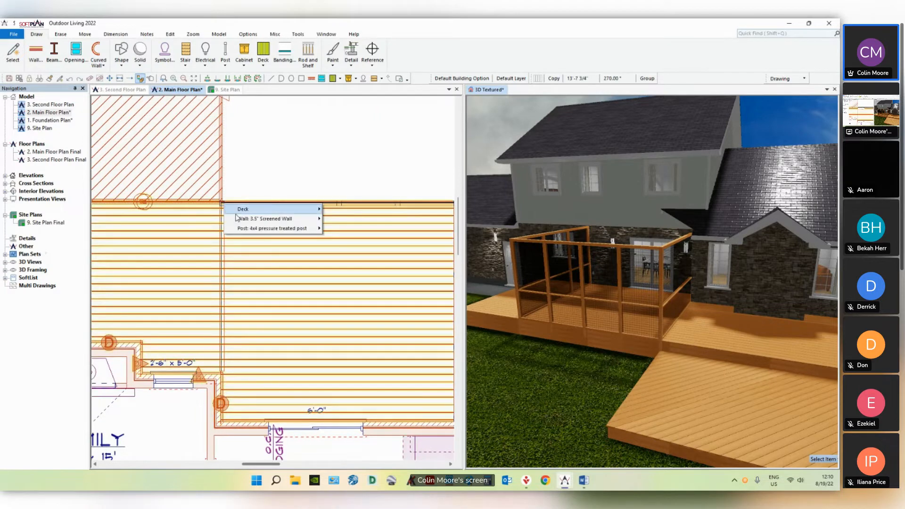
pyautogui.moveTo(251, 232)
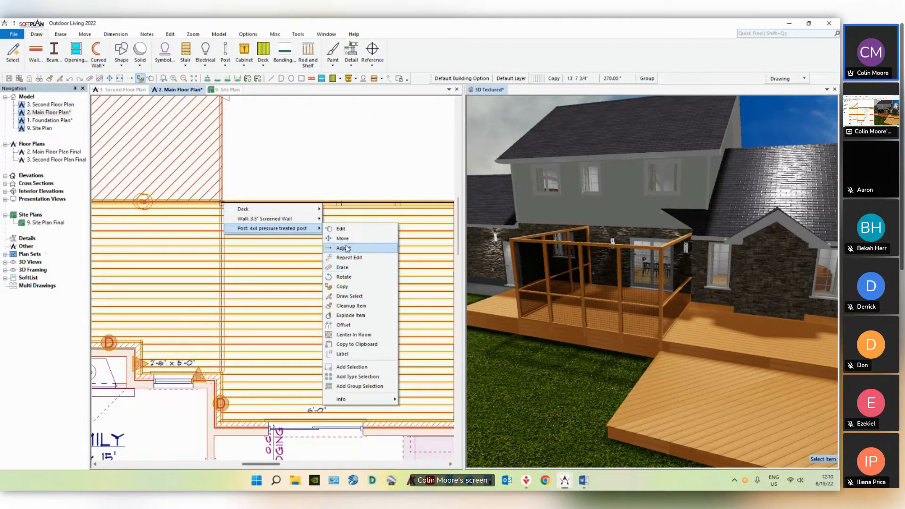
pyautogui.click(343, 268)
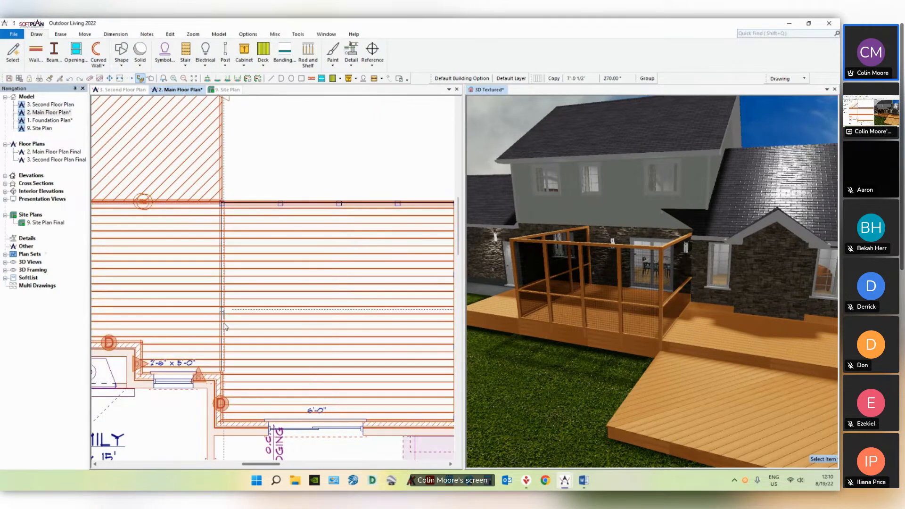
pyautogui.click(249, 353)
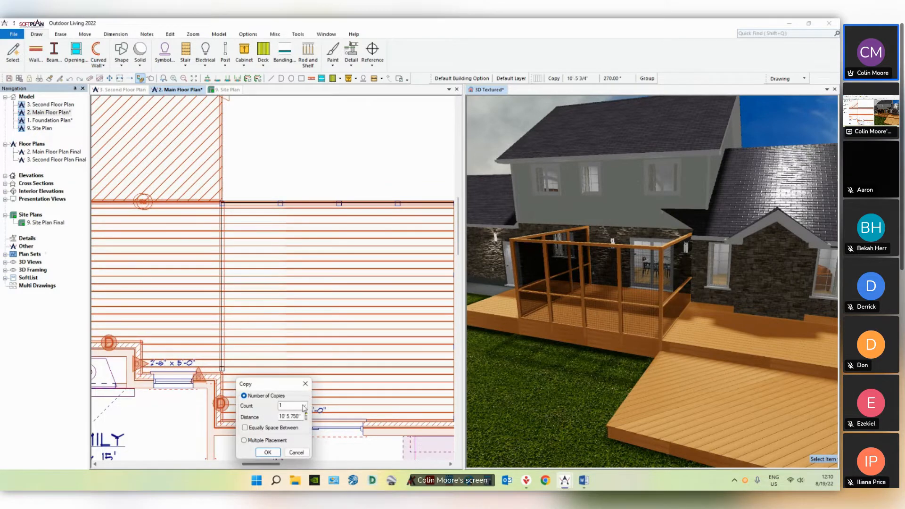
pyautogui.click(304, 407)
pyautogui.click(273, 429)
pyautogui.click(283, 428)
pyautogui.click(304, 406)
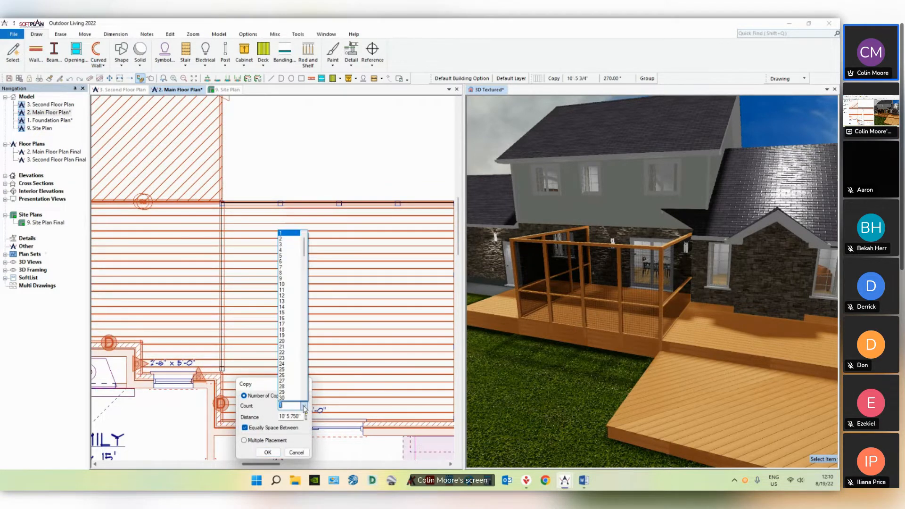
pyautogui.click(295, 244)
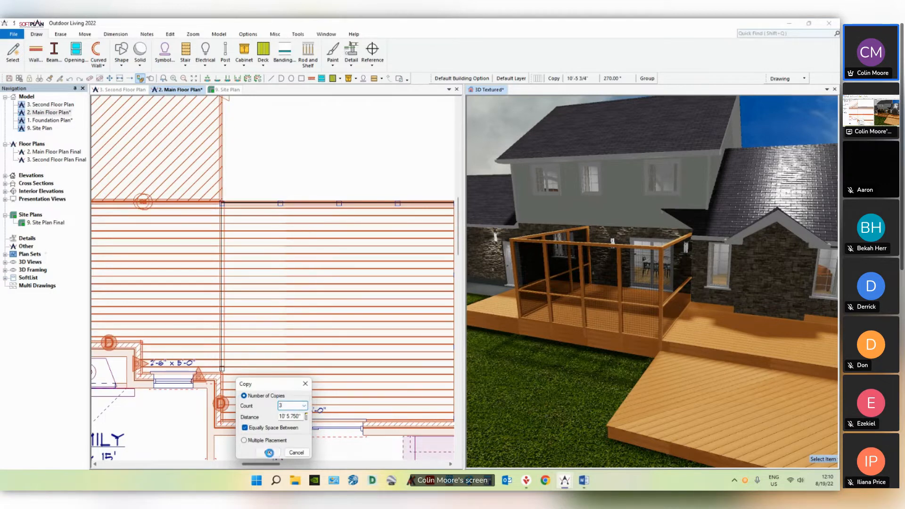
pyautogui.click(268, 453)
pyautogui.moveTo(579, 285); pyautogui.dragTo(589, 284)
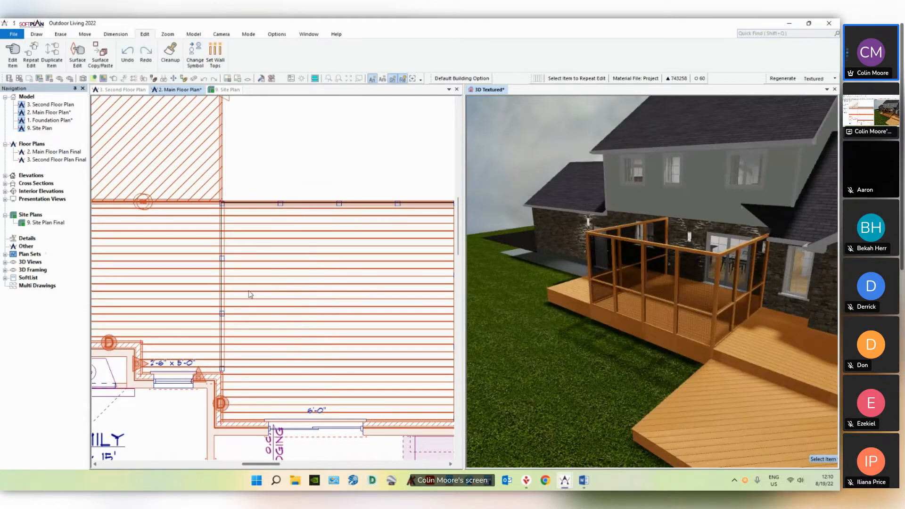
# Step: Place a 4x4 pressure treated post matching the screened wall's corner post at the outer end of the privacy wall
pyautogui.moveTo(215, 272); pyautogui.dragTo(387, 273, button='middle')
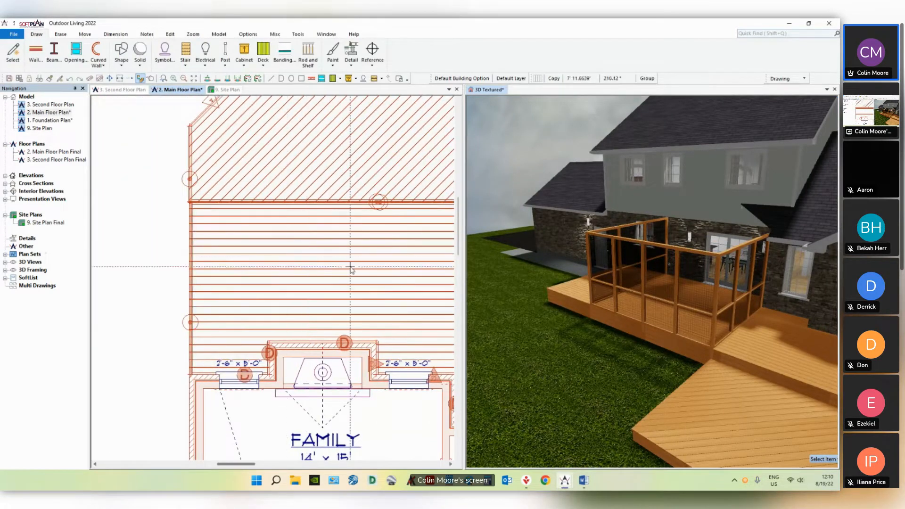
pyautogui.hscroll(3, 406, 258)
pyautogui.click(401, 207)
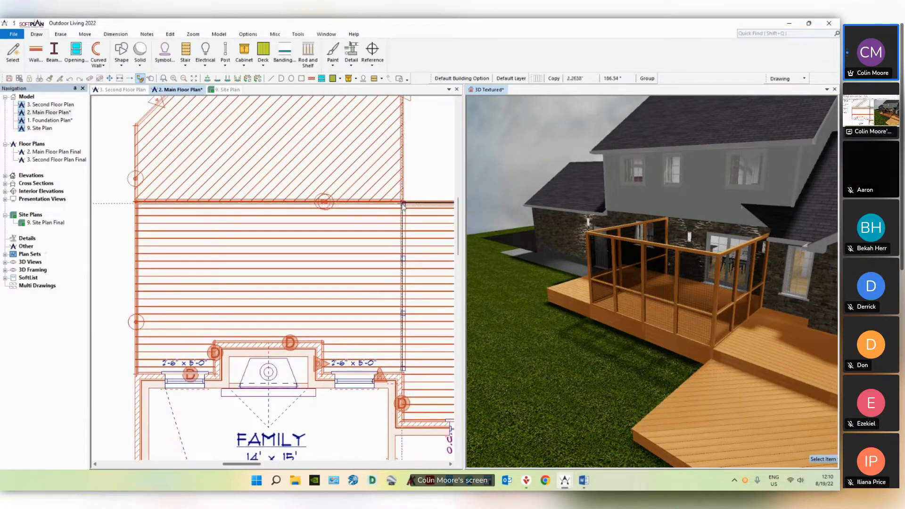
pyautogui.rightClick(405, 206)
pyautogui.moveTo(427, 221)
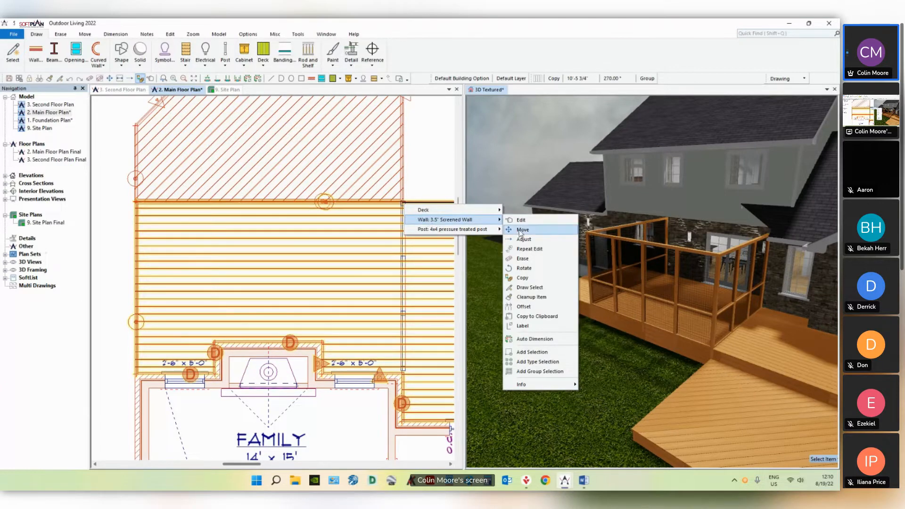
pyautogui.moveTo(499, 230)
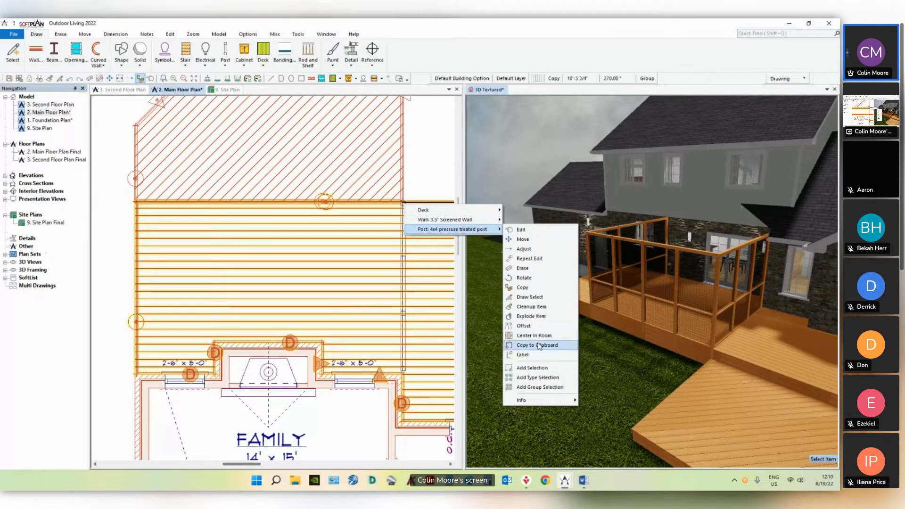
pyautogui.click(540, 297)
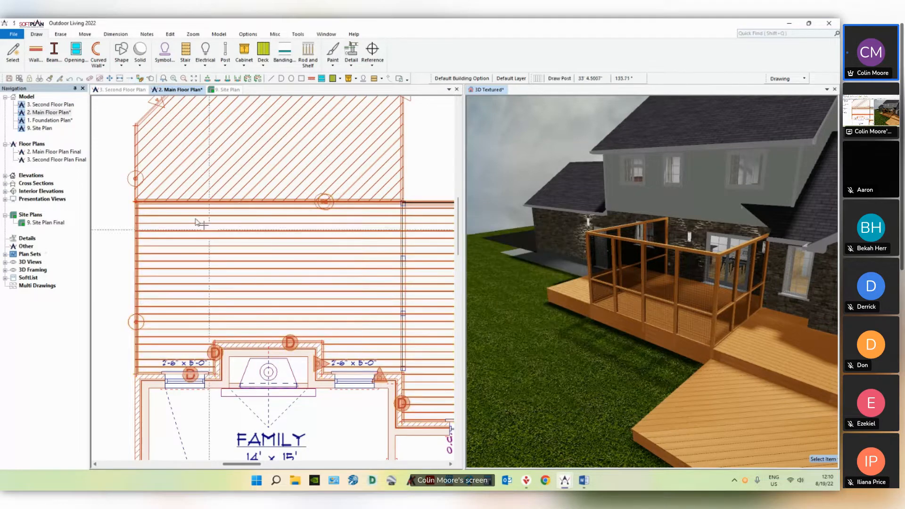
pyautogui.click(136, 205)
pyautogui.scroll(4, 136, 210)
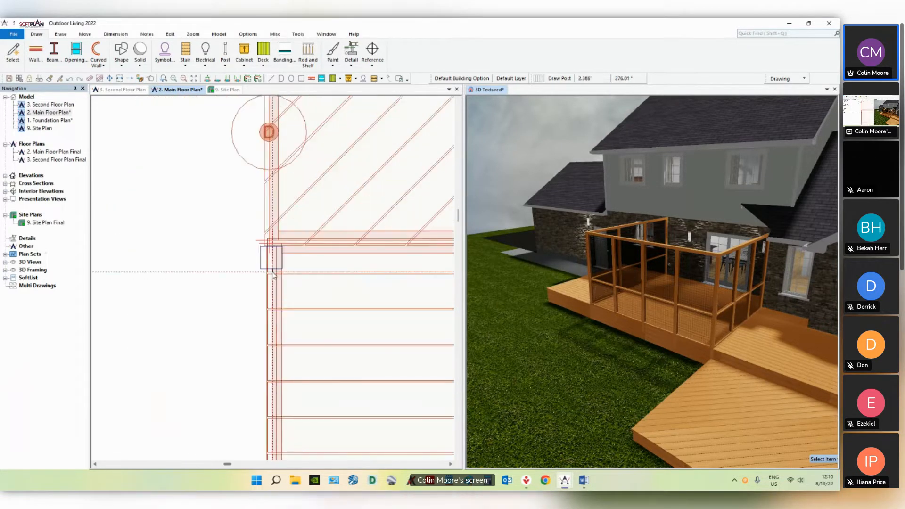
# Step: Move the privacy wall's new end post horizontally inward so its outer face lines up with the upper deck's edge
pyautogui.press('m')
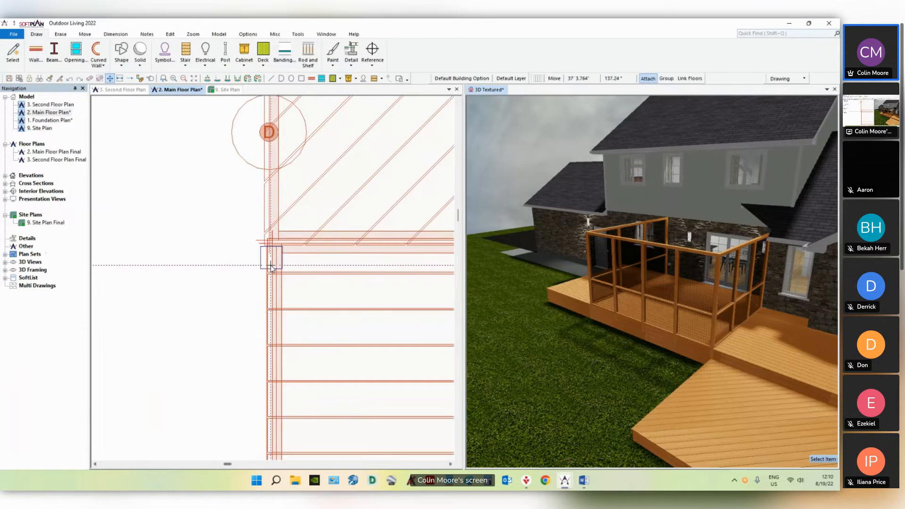
pyautogui.rightClick(269, 266)
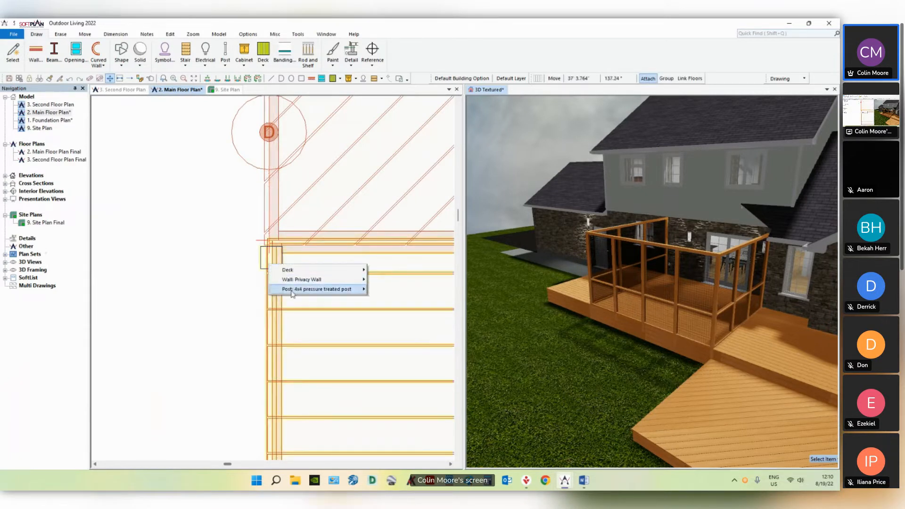
pyautogui.moveTo(296, 289)
pyautogui.click(381, 300)
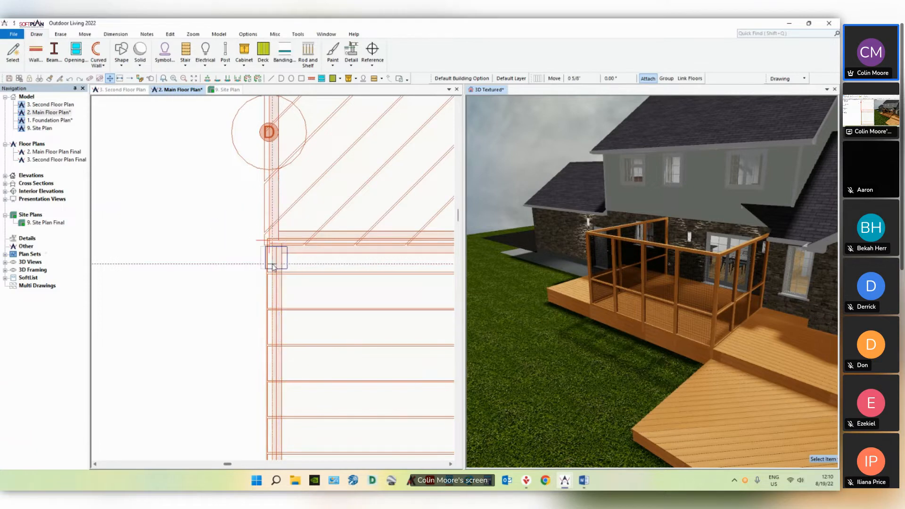
pyautogui.click(276, 265)
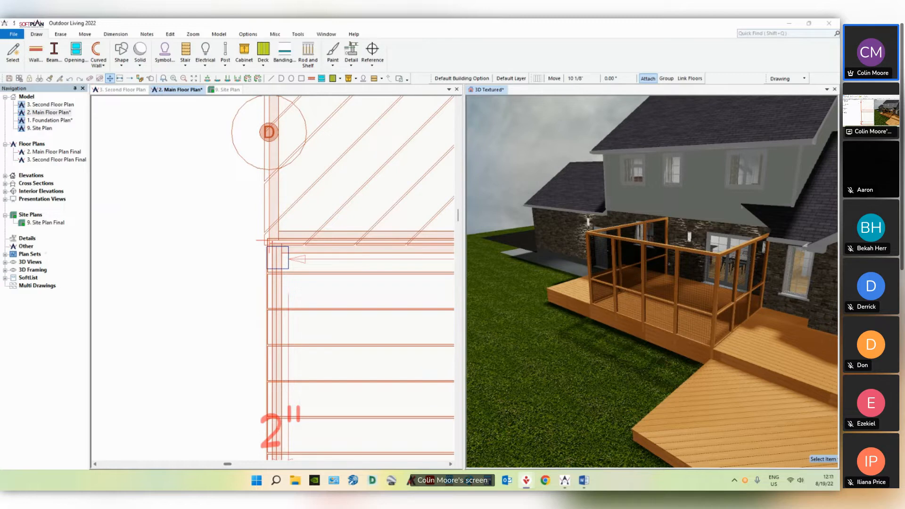
# Step: Copy the end post along the privacy wall to the house as three equally spaced posts over 10'-6"
pyautogui.scroll(-3, 272, 276)
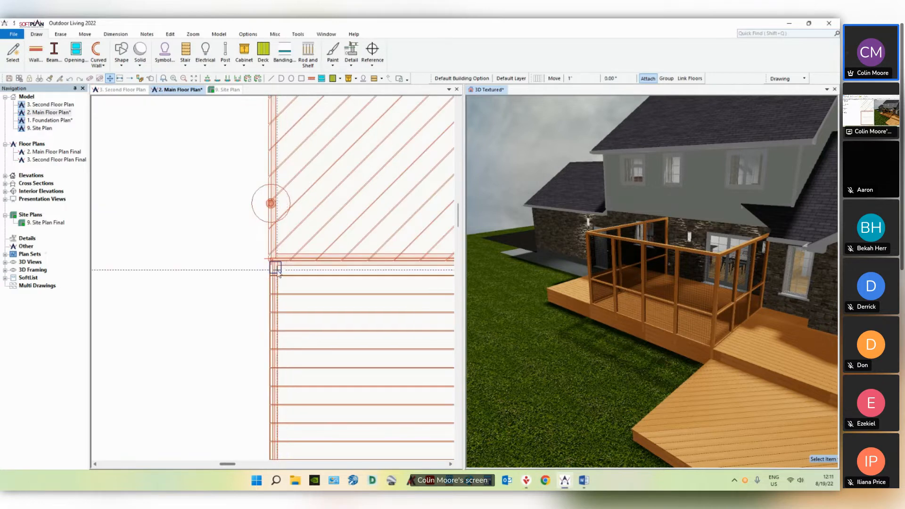
pyautogui.click(278, 273)
pyautogui.moveTo(325, 277)
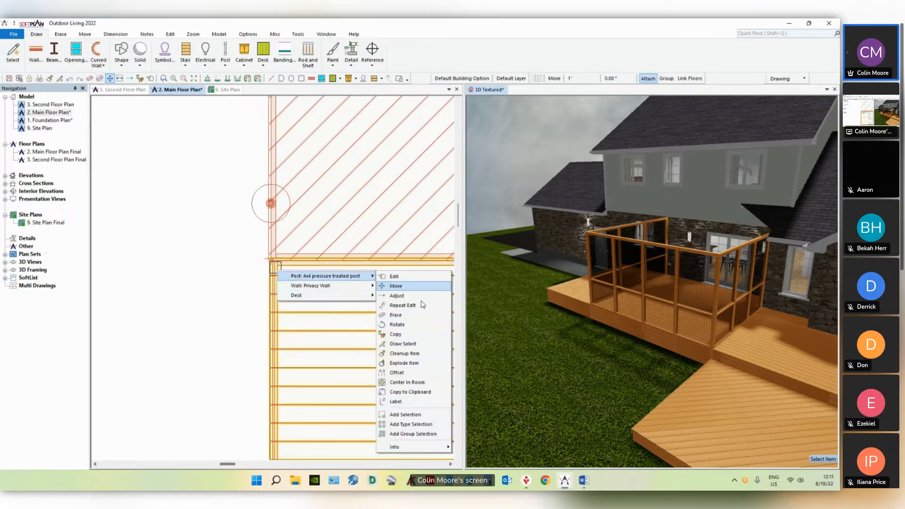
pyautogui.click(408, 334)
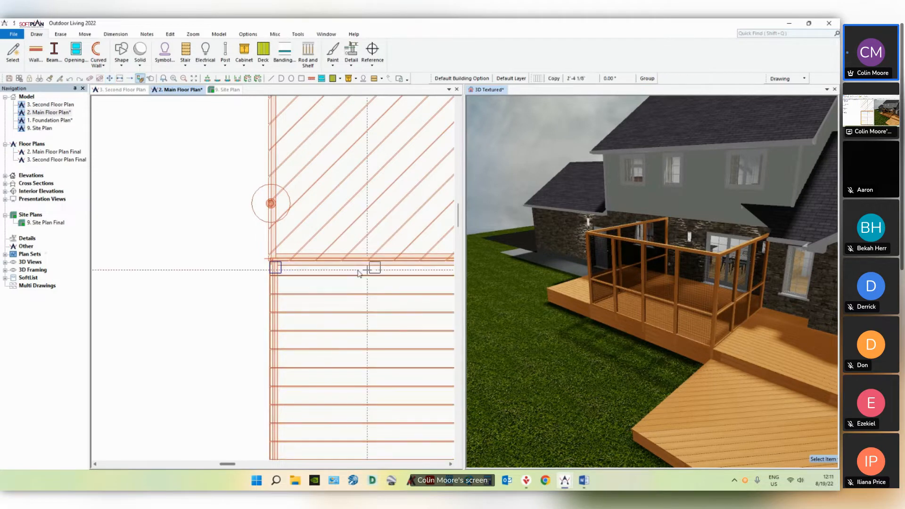
pyautogui.moveTo(332, 270); pyautogui.dragTo(336, 99, button='middle')
pyautogui.scroll(-3, 283, 302)
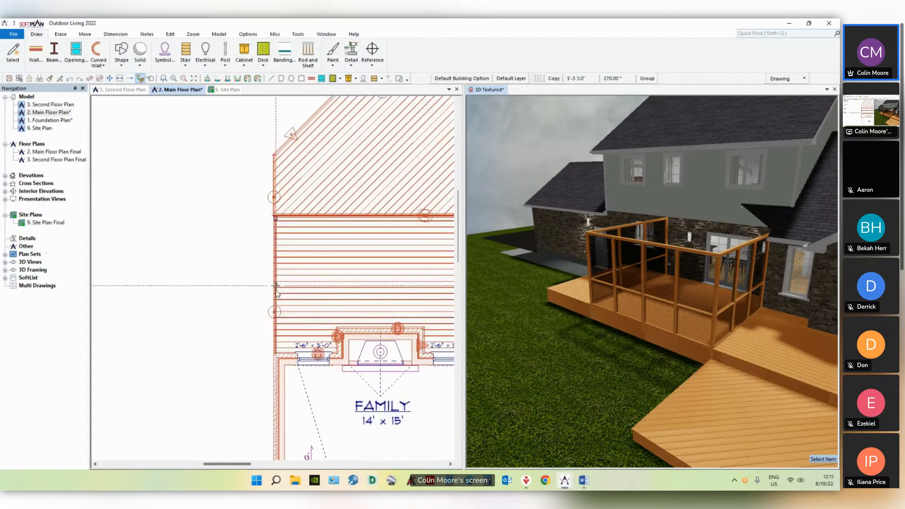
pyautogui.click(276, 352)
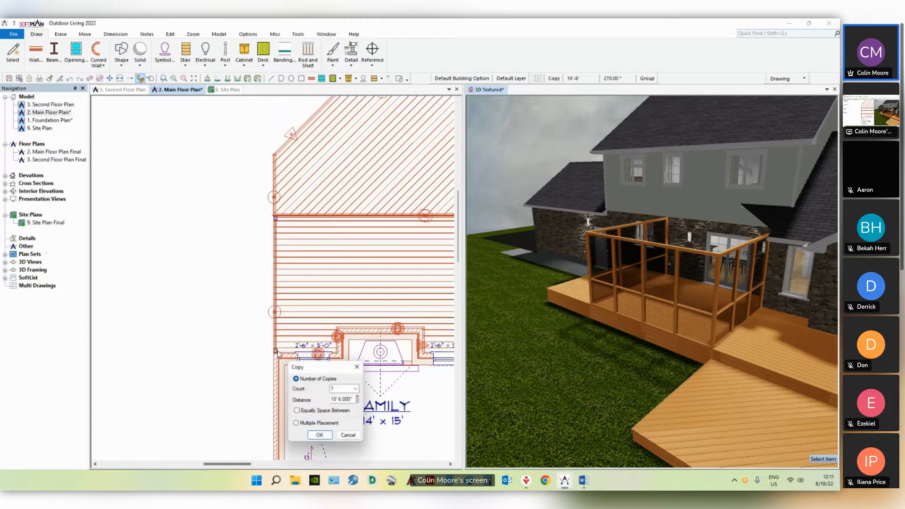
pyautogui.click(358, 389)
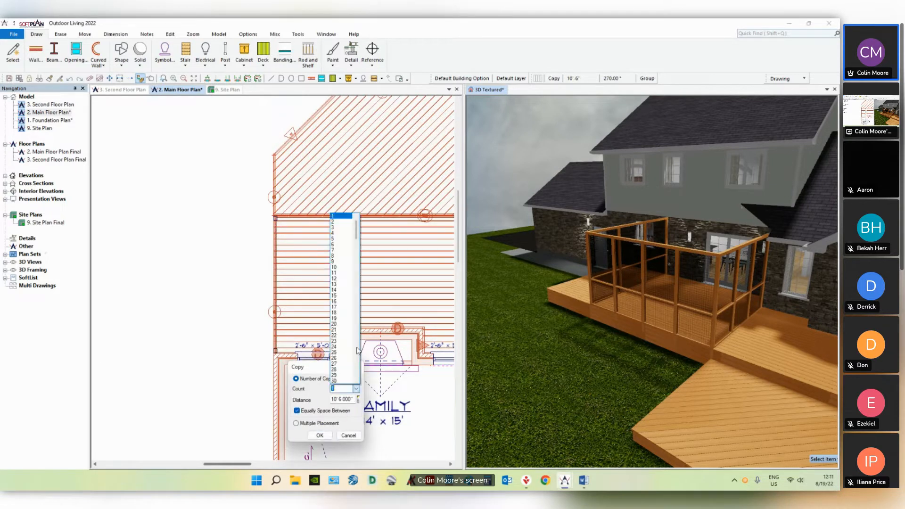
pyautogui.click(347, 227)
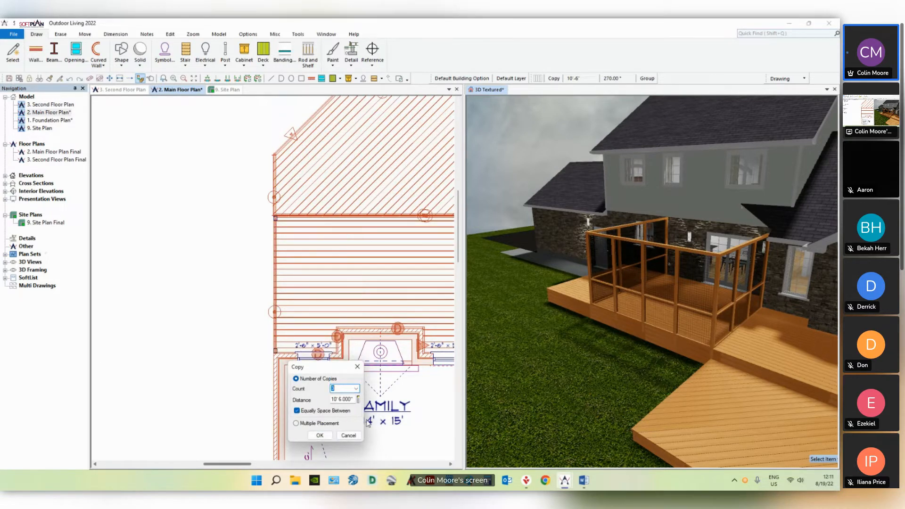
pyautogui.click(320, 435)
# Step: Set the height of the privacy wall's outer end post to 7'
pyautogui.moveTo(697, 325); pyautogui.dragTo(568, 289)
pyautogui.moveTo(684, 201); pyautogui.dragTo(681, 210)
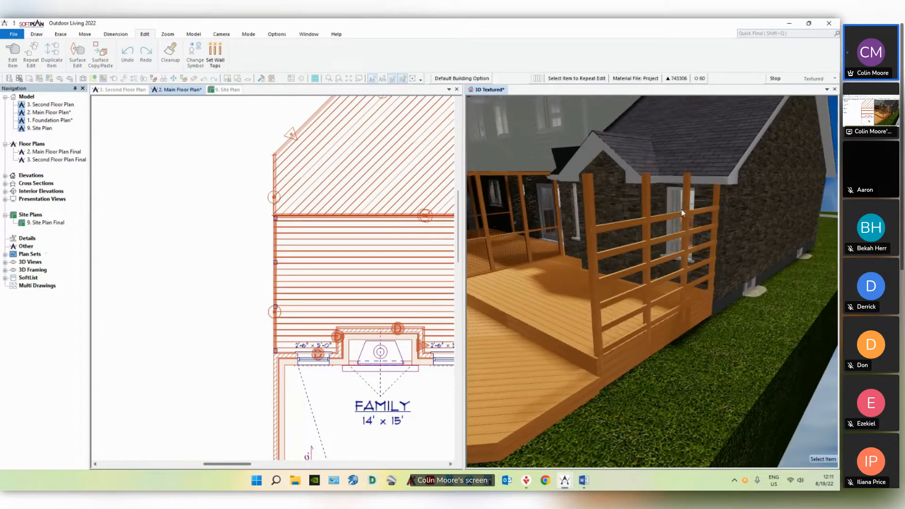
pyautogui.rightClick(589, 207)
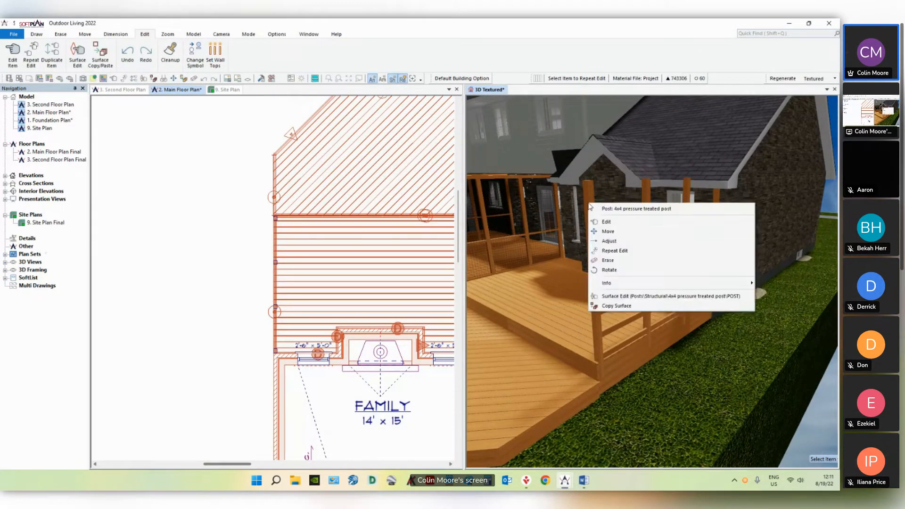
pyautogui.click(596, 220)
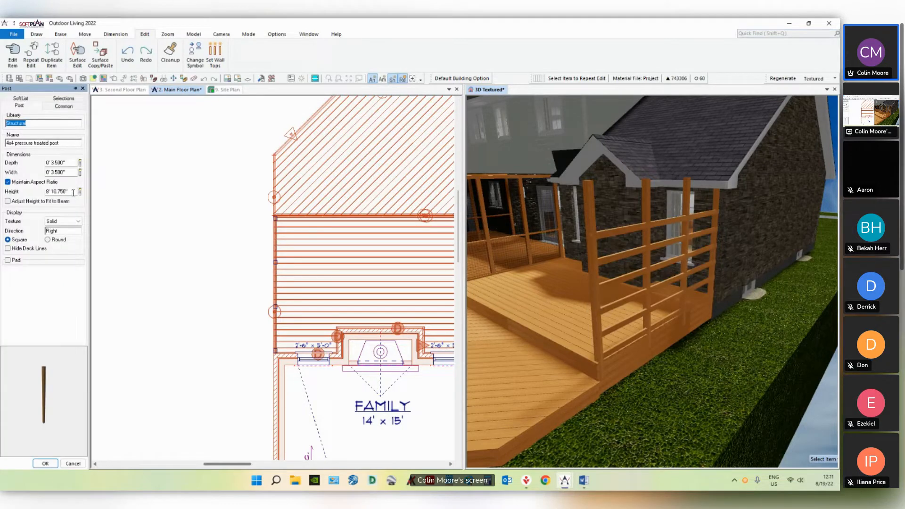
pyautogui.click(73, 192)
pyautogui.write("6'")
pyautogui.press('Tab')
pyautogui.click(73, 192)
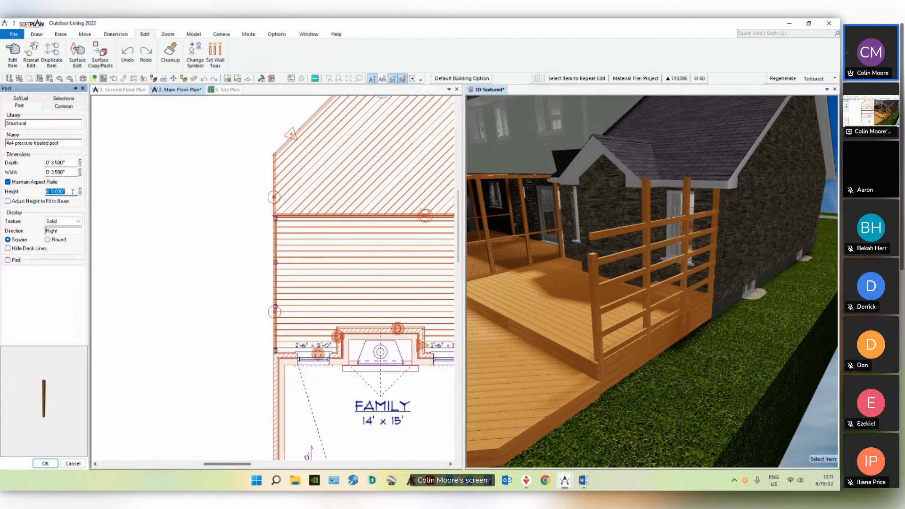
pyautogui.write('7')
pyautogui.press('Tab')
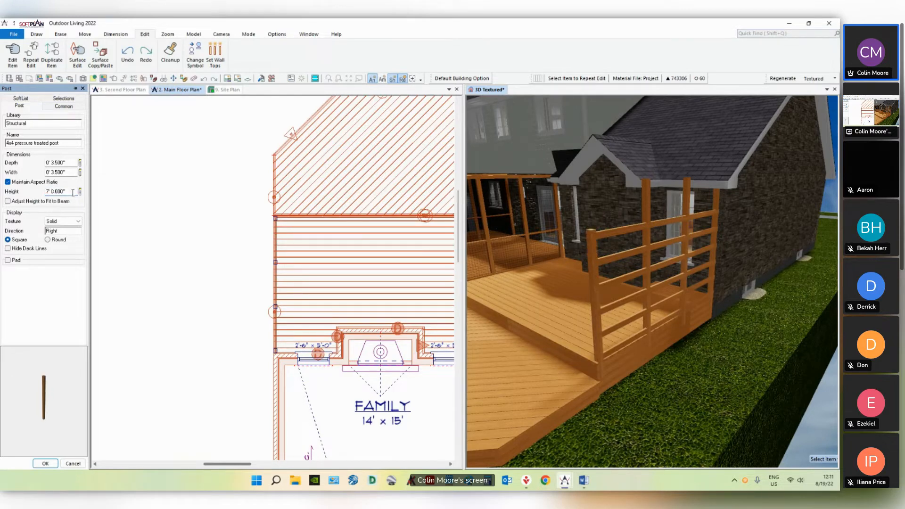
# Step: Repeat the post height edit on the other three privacy wall posts and view the deck from both ends
pyautogui.click(32, 58)
pyautogui.click(644, 202)
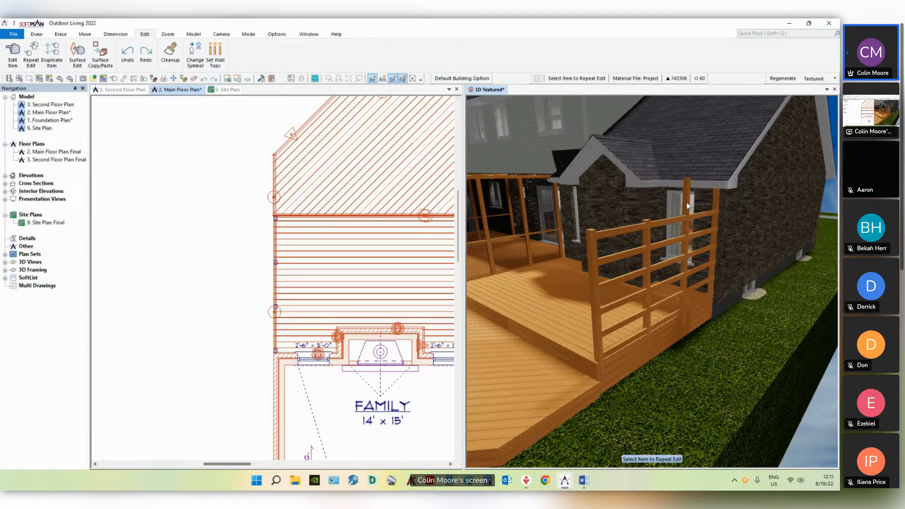
pyautogui.click(686, 202)
pyautogui.click(714, 205)
pyautogui.moveTo(635, 286); pyautogui.dragTo(613, 290, button='middle')
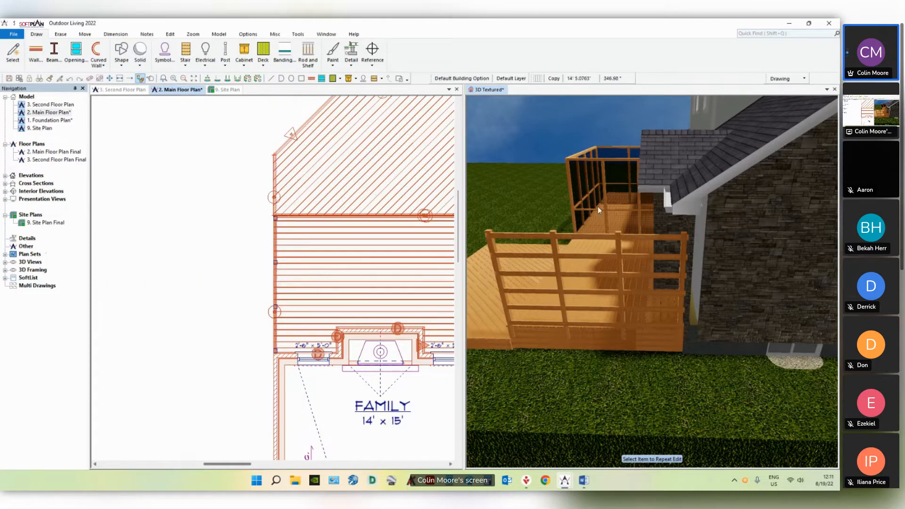
pyautogui.moveTo(598, 206); pyautogui.dragTo(719, 225)
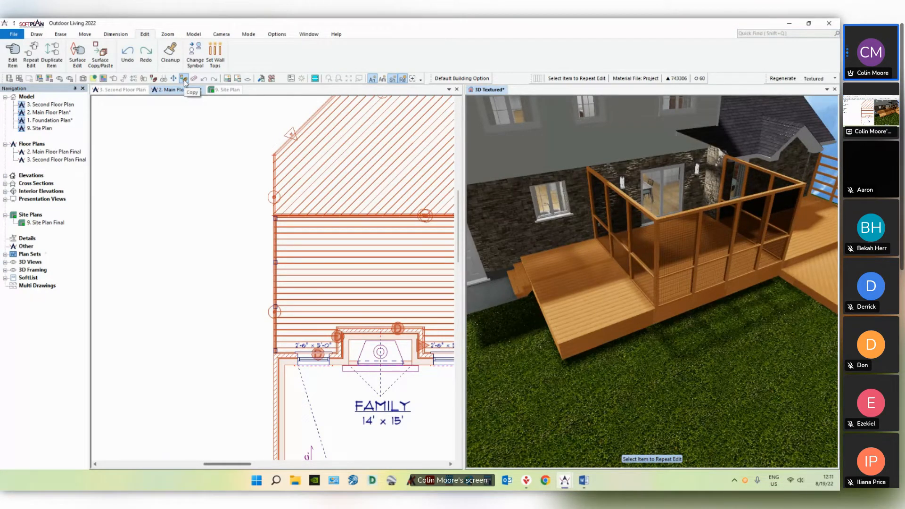
# Step: Place the Clock 1 symbol on the outer wall of the family room's fireplace bump-out
pyautogui.click(184, 80)
pyautogui.moveTo(346, 291); pyautogui.dragTo(229, 276, button='middle')
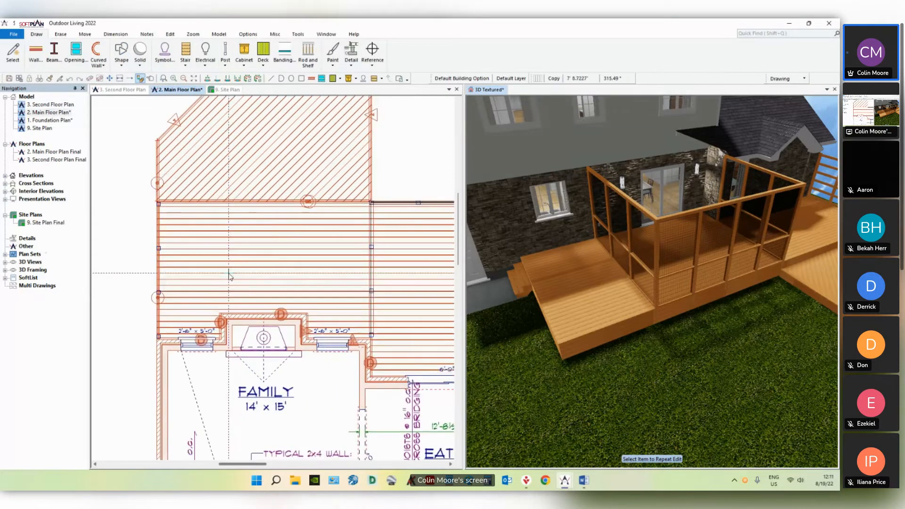
pyautogui.scroll(-1, 229, 274)
pyautogui.moveTo(310, 275); pyautogui.dragTo(300, 271, button='middle')
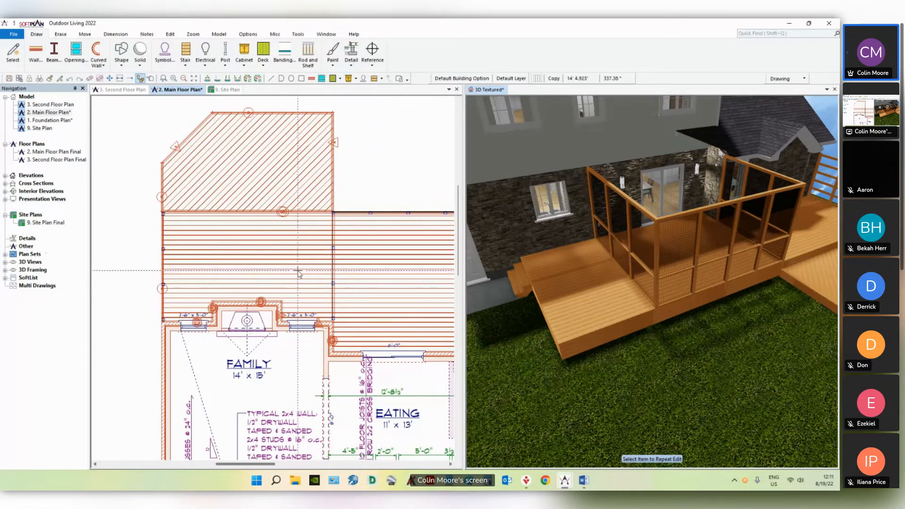
pyautogui.click(164, 61)
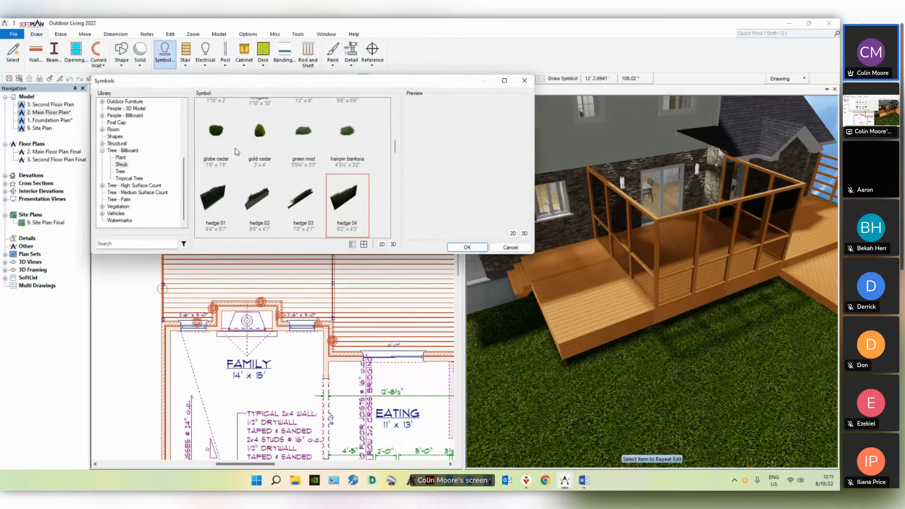
pyautogui.click(120, 246)
pyautogui.write('clock 1')
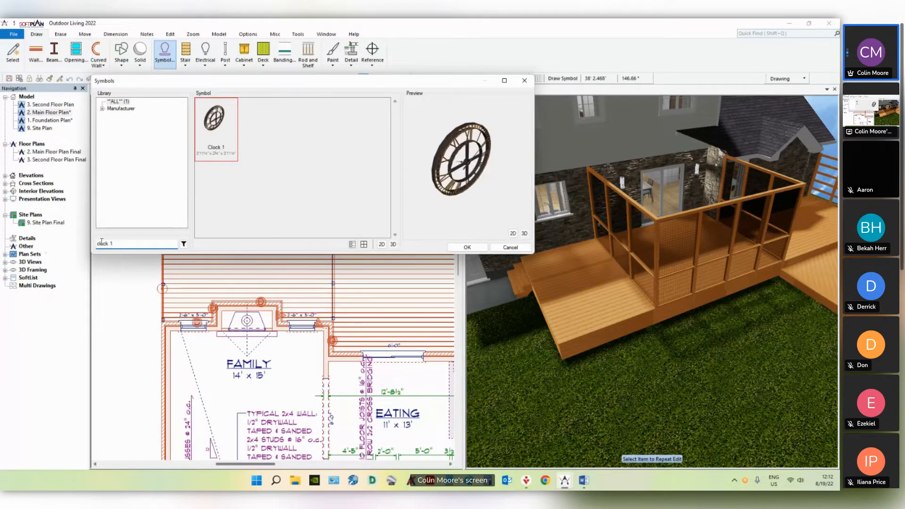
pyautogui.click(484, 247)
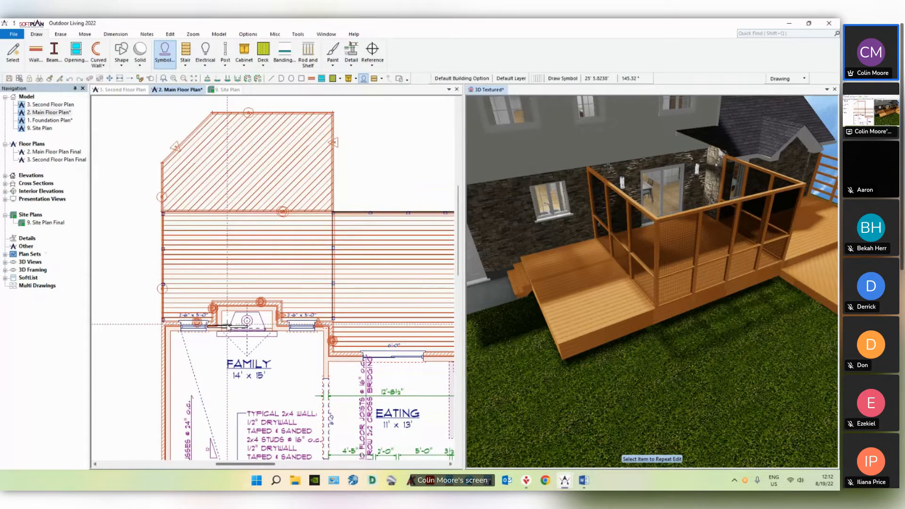
pyautogui.scroll(2, 274, 279)
pyautogui.click(273, 277)
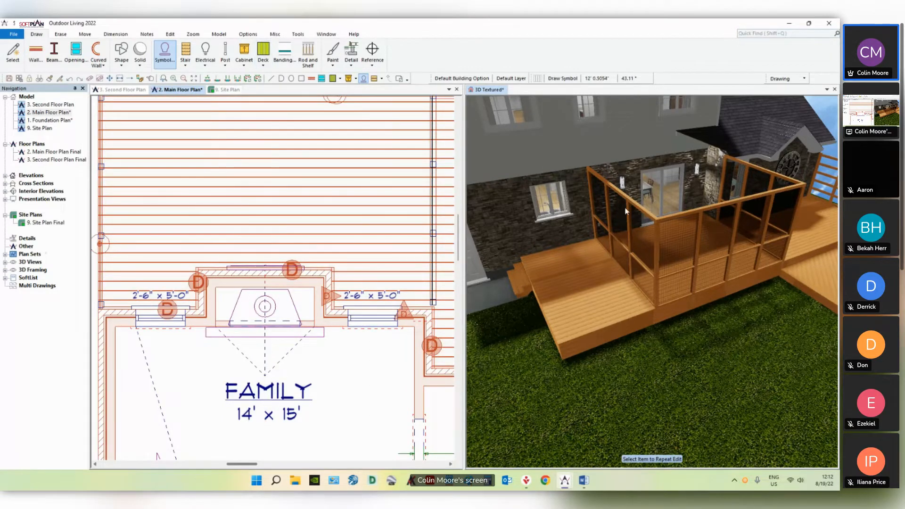
pyautogui.moveTo(634, 206); pyautogui.dragTo(556, 222, button='middle')
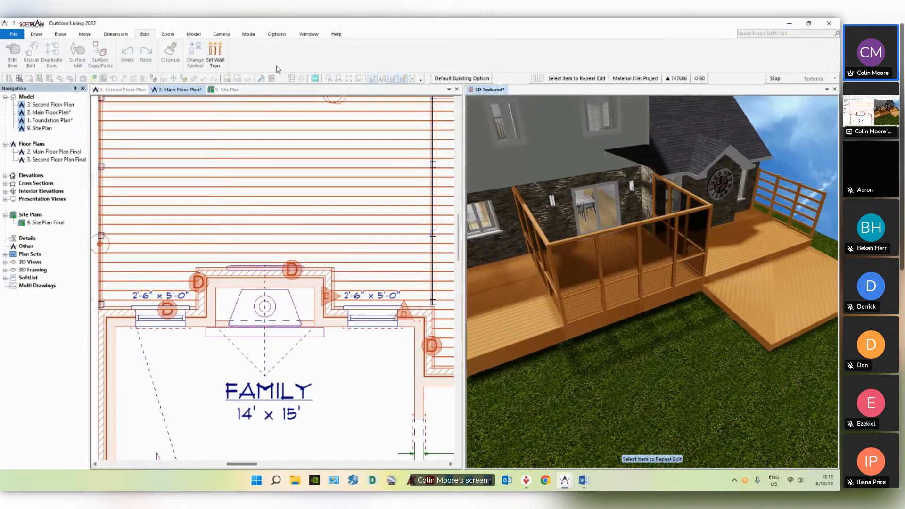
pyautogui.click(36, 34)
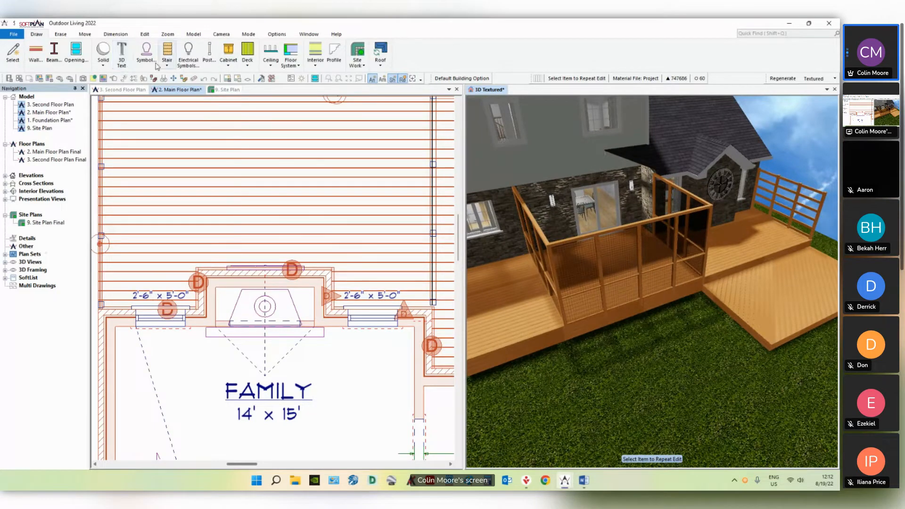
pyautogui.click(146, 51)
pyautogui.scroll(-2, 344, 319)
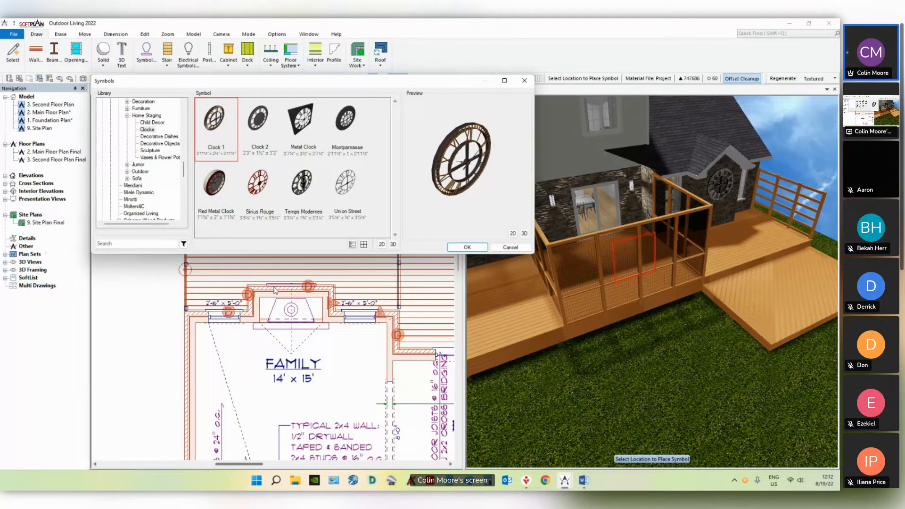
pyautogui.moveTo(295, 83); pyautogui.dragTo(237, 44)
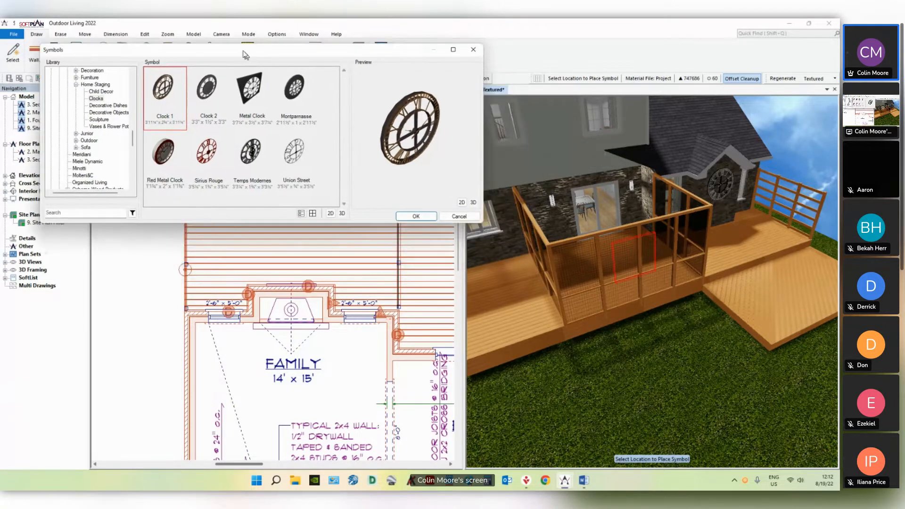
pyautogui.click(299, 255)
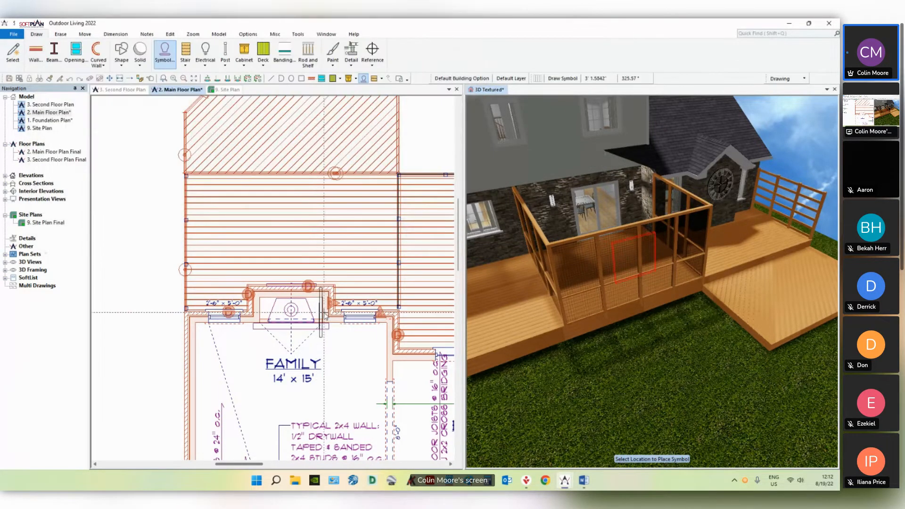
# Step: Search the symbol library for "bench backed 03"
pyautogui.moveTo(309, 269); pyautogui.dragTo(325, 340, button='middle')
pyautogui.click(164, 52)
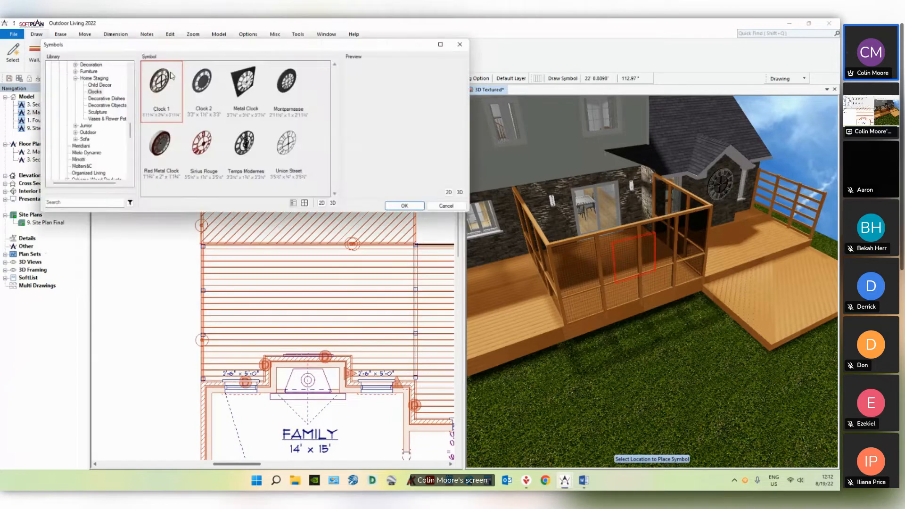
pyautogui.moveTo(282, 47); pyautogui.dragTo(231, 35)
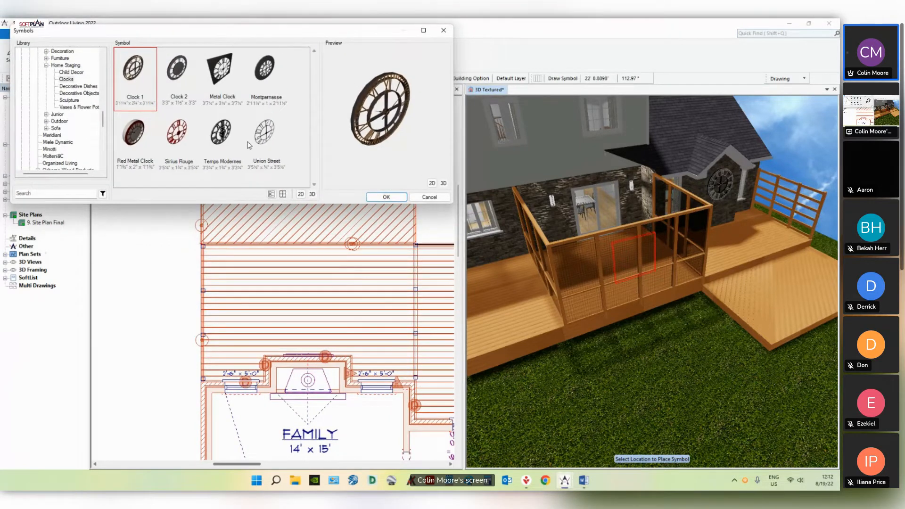
pyautogui.click(31, 196)
pyautogui.write('nch')
pyautogui.press('Return')
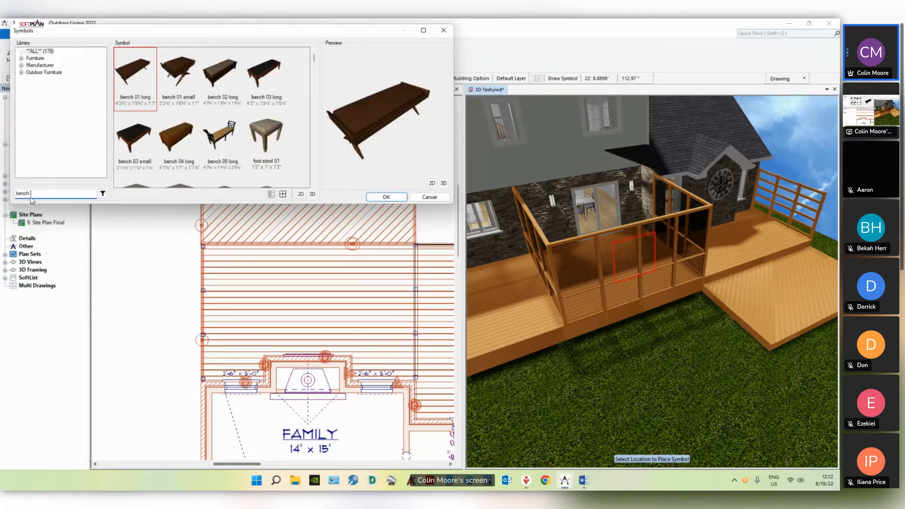
pyautogui.write('backed')
pyautogui.press('Return')
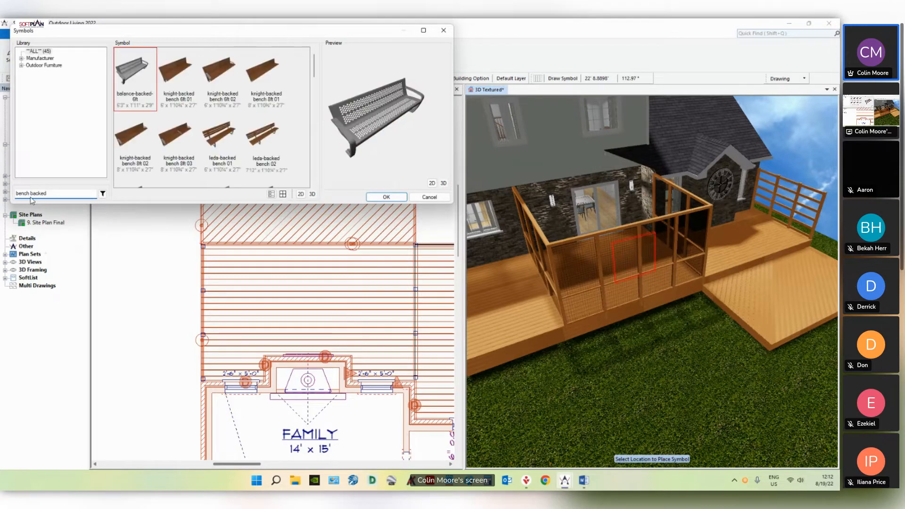
pyautogui.write('03')
pyautogui.press('Return')
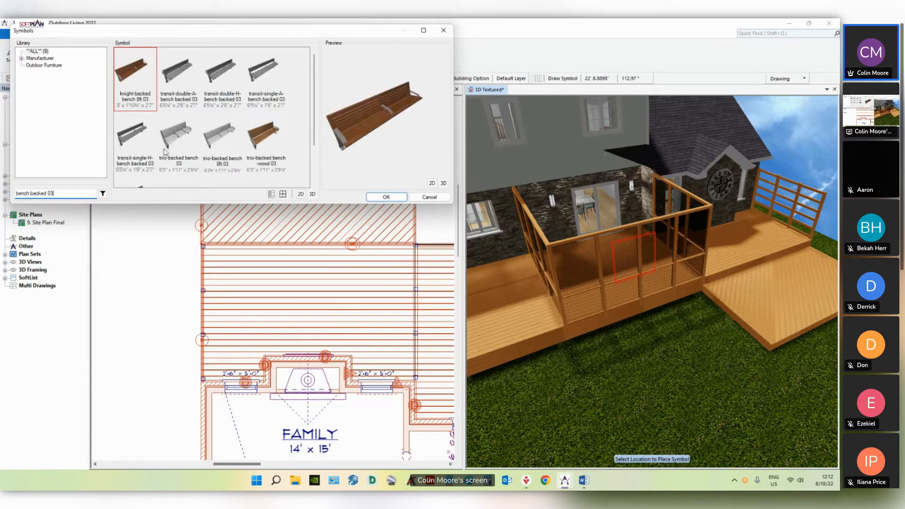
# Step: Place the bench backed 03 symbol on the deck against the fireplace bump-out, centred below the clock
pyautogui.scroll(-2, 165, 151)
pyautogui.click(140, 161)
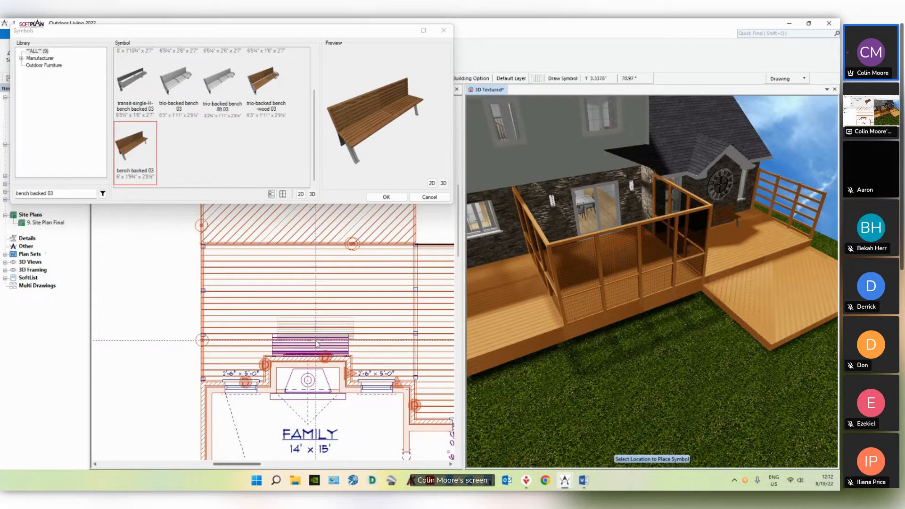
pyautogui.click(316, 344)
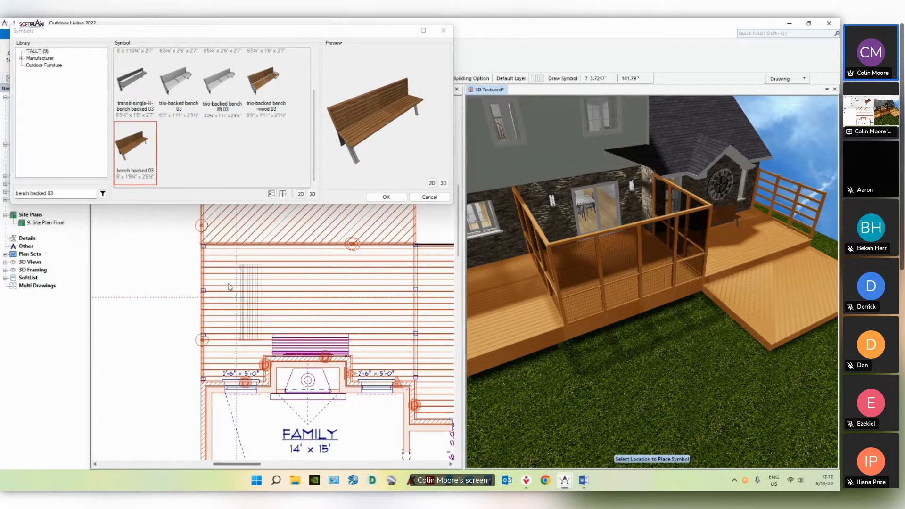
# Step: Search the symbol library for "assembled patio"
pyautogui.moveTo(55, 193); pyautogui.dragTo(17, 194)
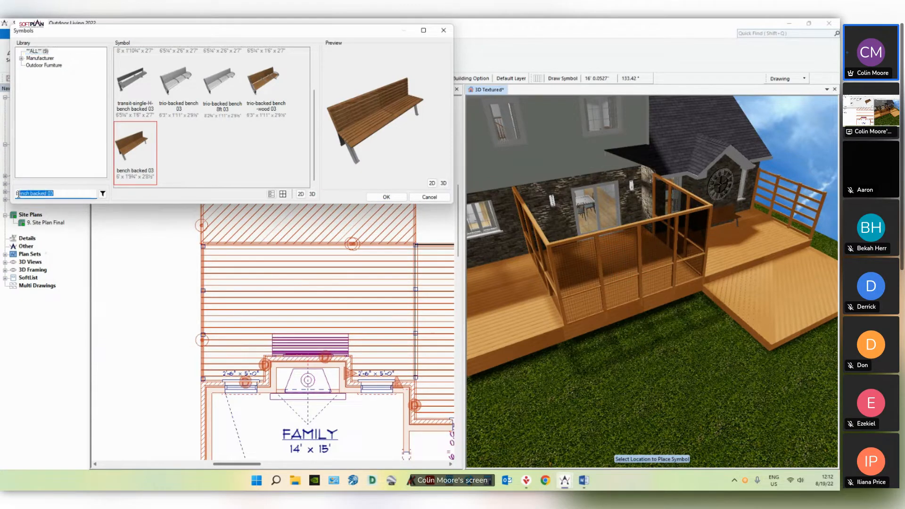
pyautogui.write('as')
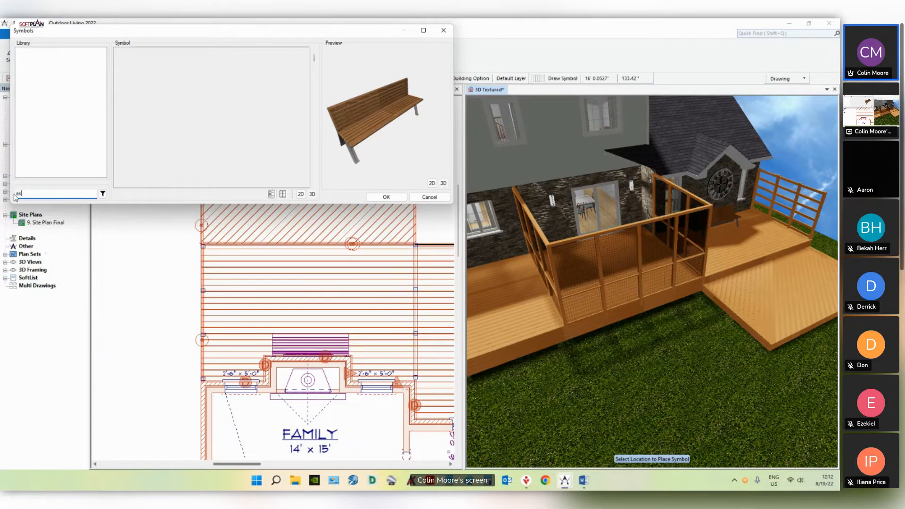
pyautogui.write('sembled')
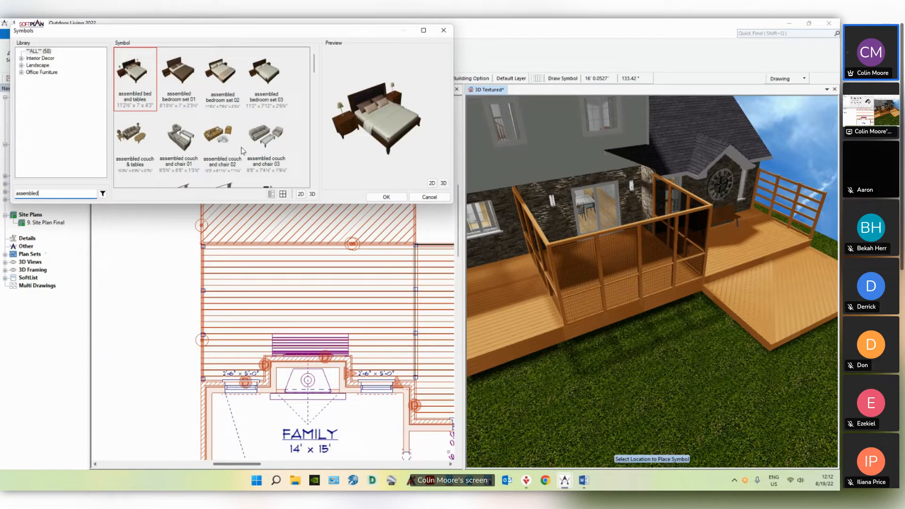
pyautogui.scroll(-2, 243, 149)
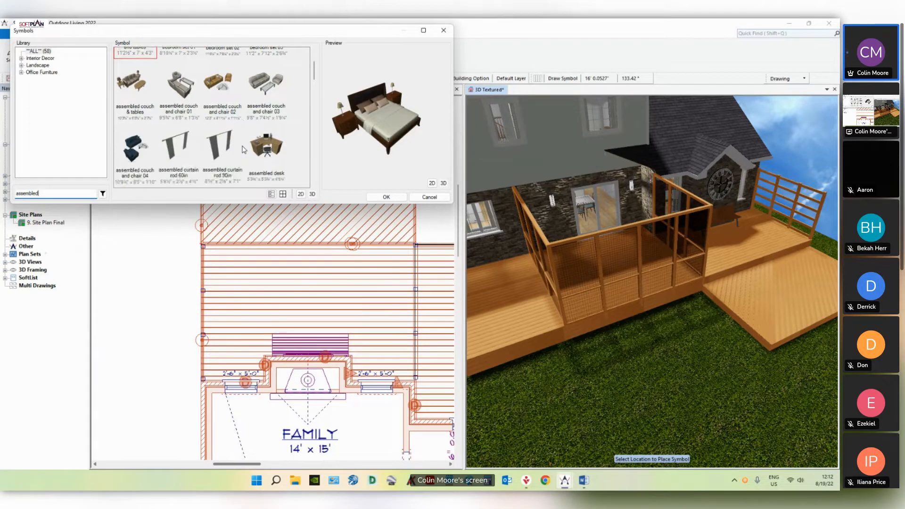
pyautogui.scroll(-2, 257, 153)
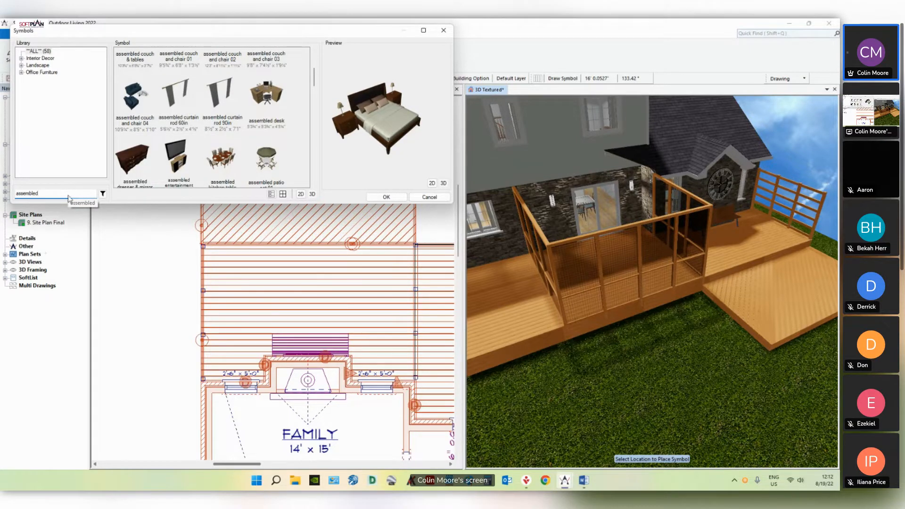
pyautogui.write('patio')
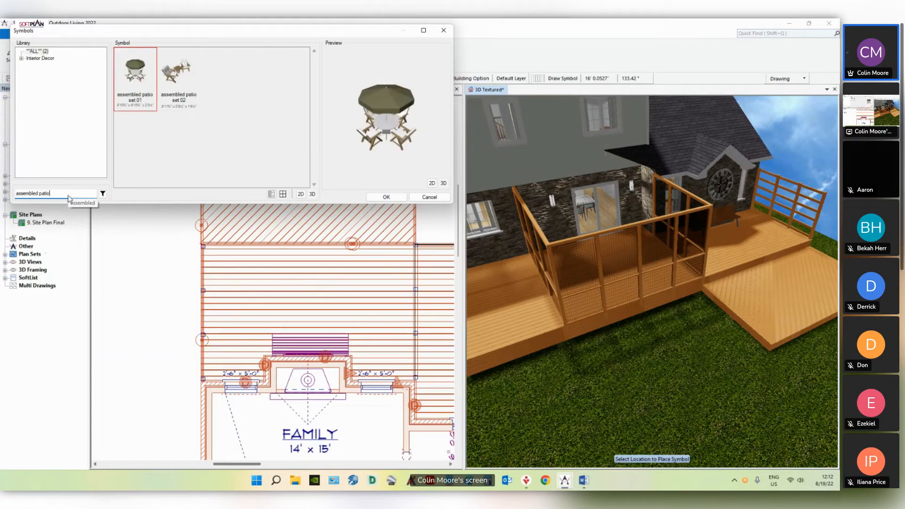
# Step: Place assembled patio set 02 in the middle of the screened-in area, with the chairs side by side parallel to the house
pyautogui.click(176, 85)
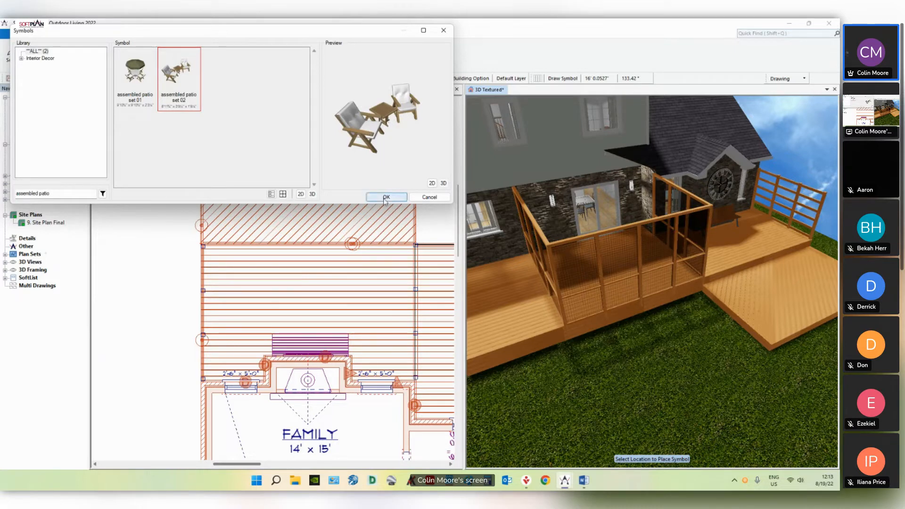
pyautogui.moveTo(410, 333); pyautogui.dragTo(174, 305, button='middle')
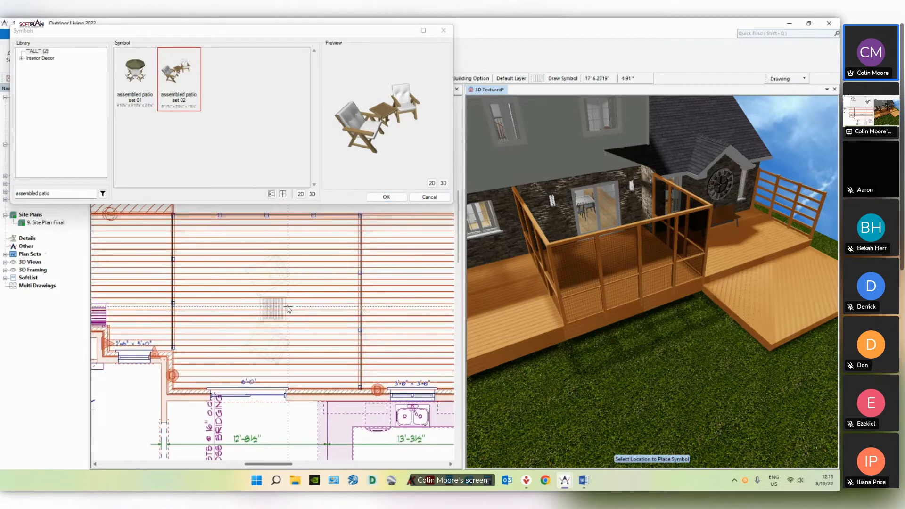
pyautogui.click(270, 285)
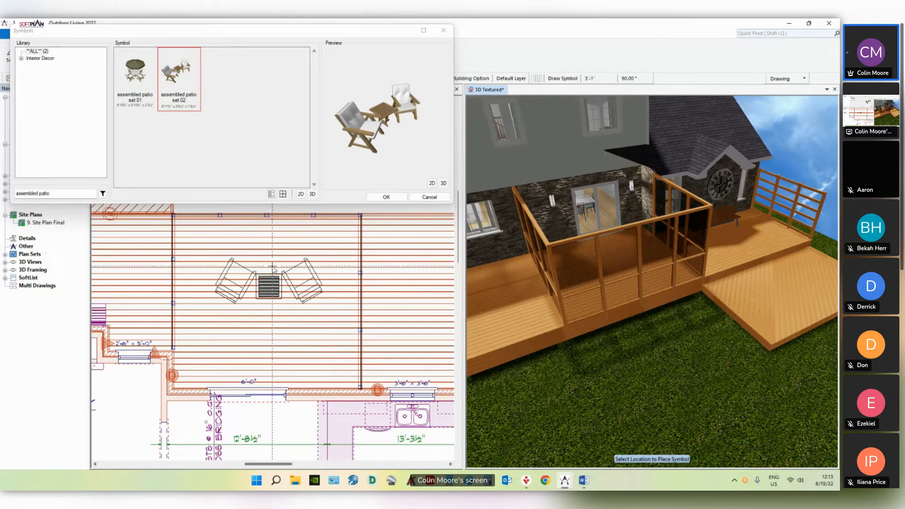
pyautogui.click(272, 254)
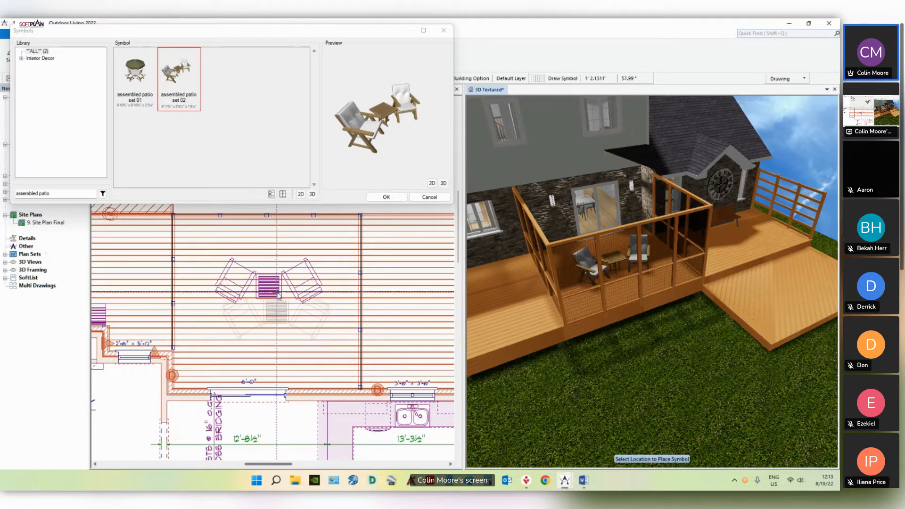
# Step: Find the vase 07 symbol and place it on the patio set's table
pyautogui.click(61, 154)
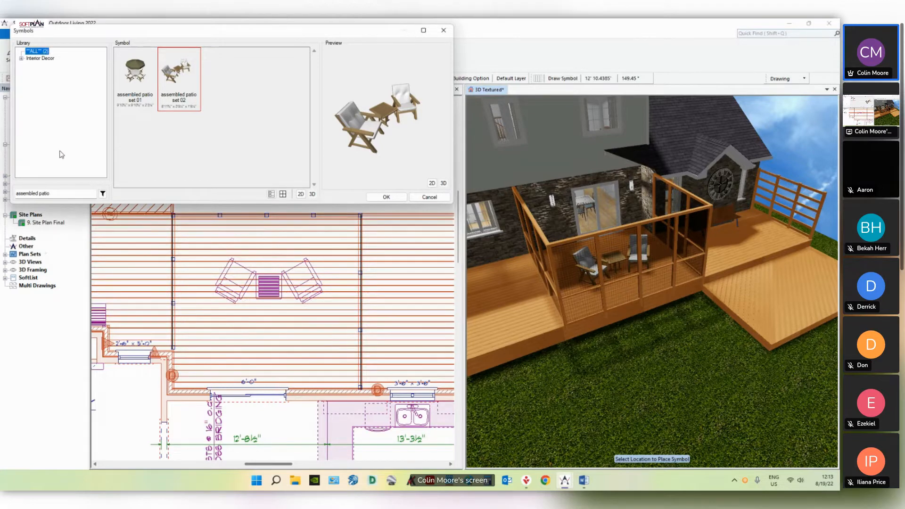
pyautogui.click(54, 197)
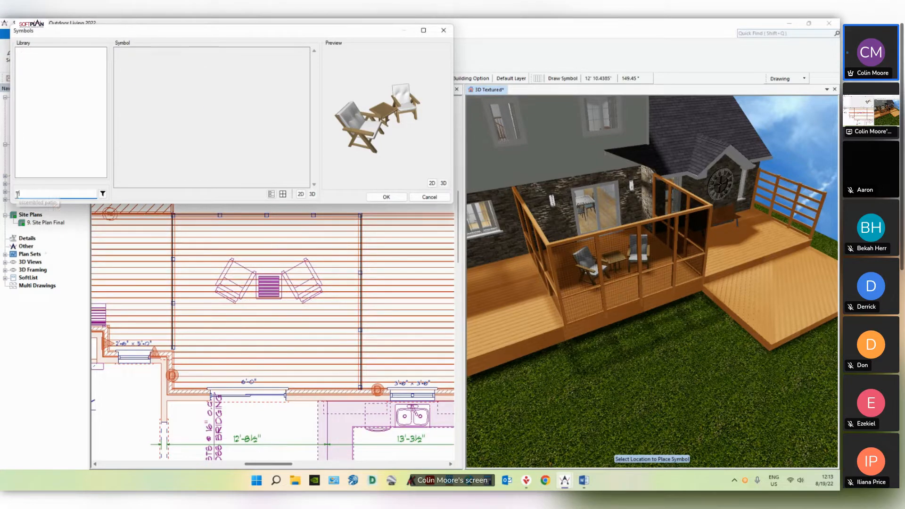
pyautogui.write('vase')
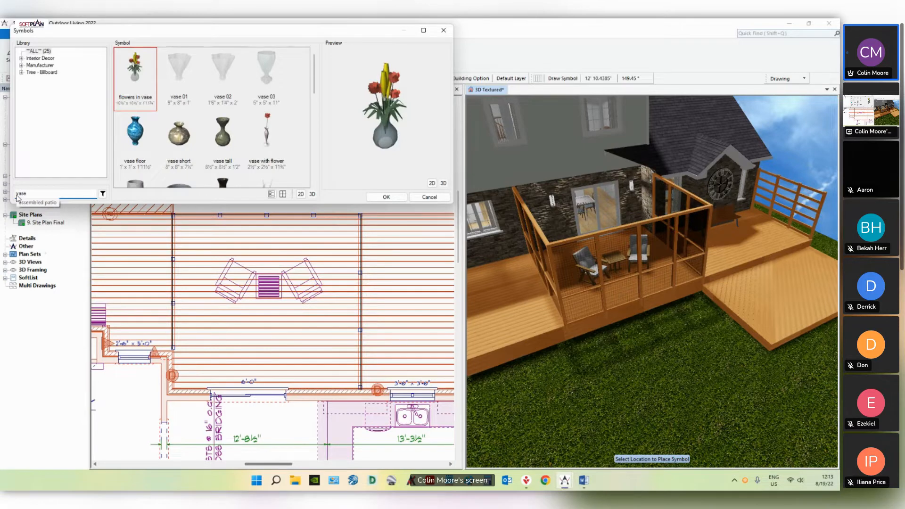
pyautogui.write(' 07')
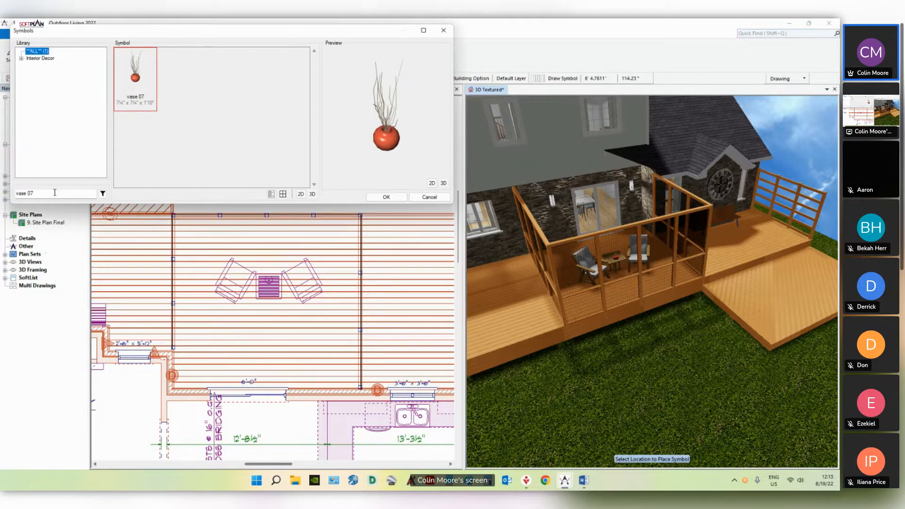
# Step: Find the Tapete Sahara Stripe Indoor-Outdoor rug symbol and place it in front of the patio set in the screened-in area
pyautogui.moveTo(55, 192); pyautogui.dragTo(2, 191)
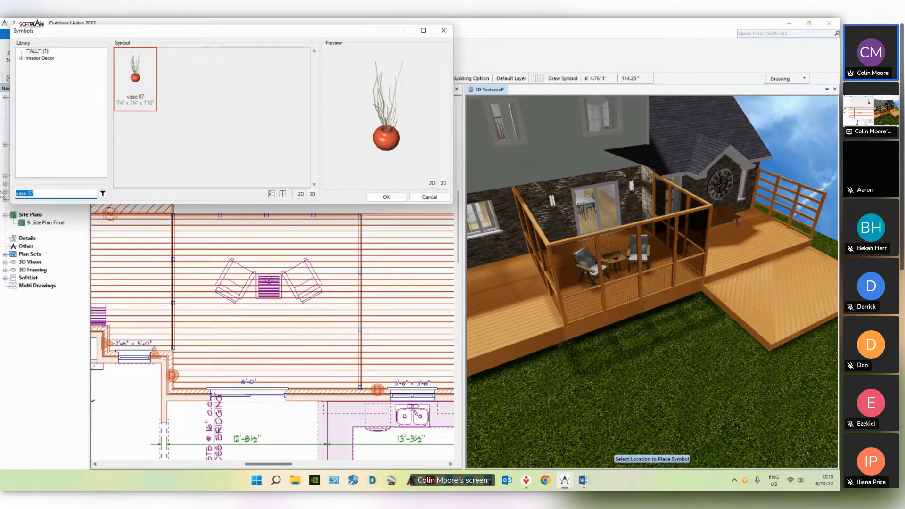
pyautogui.write('lapete')
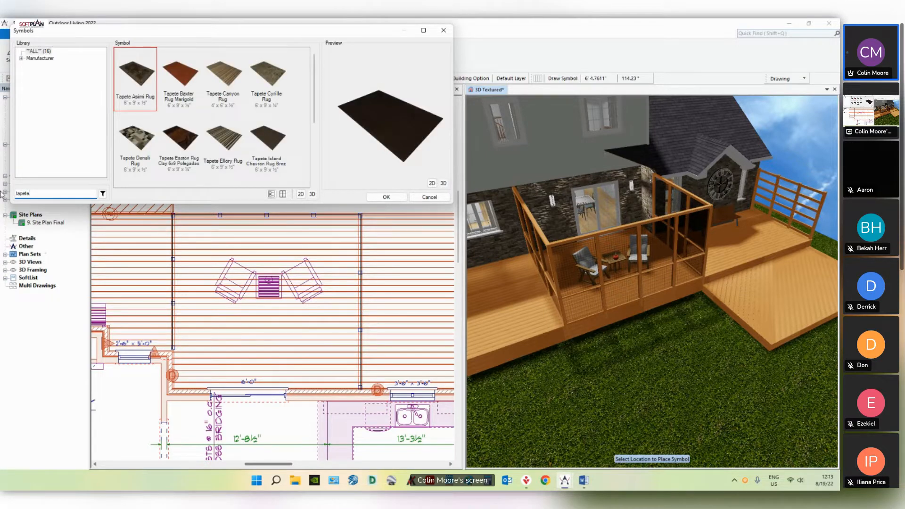
pyautogui.write(' sahara')
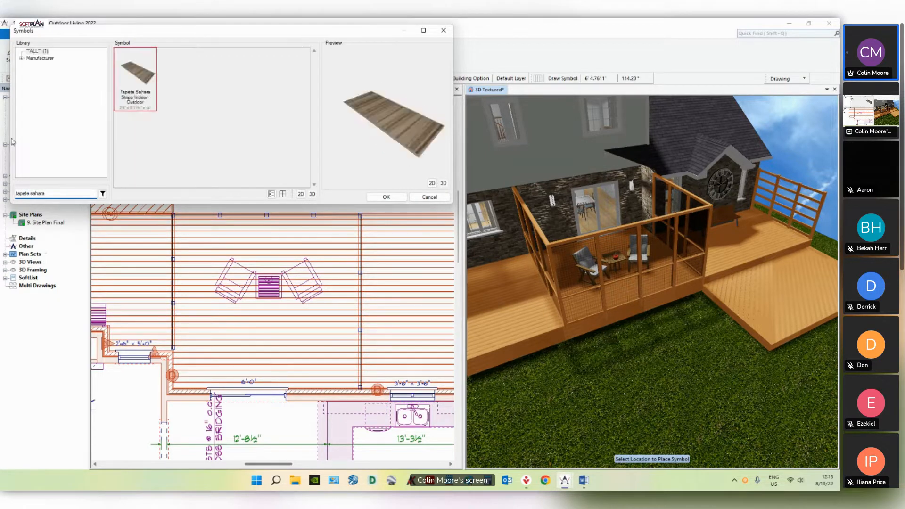
pyautogui.click(22, 59)
pyautogui.click(29, 66)
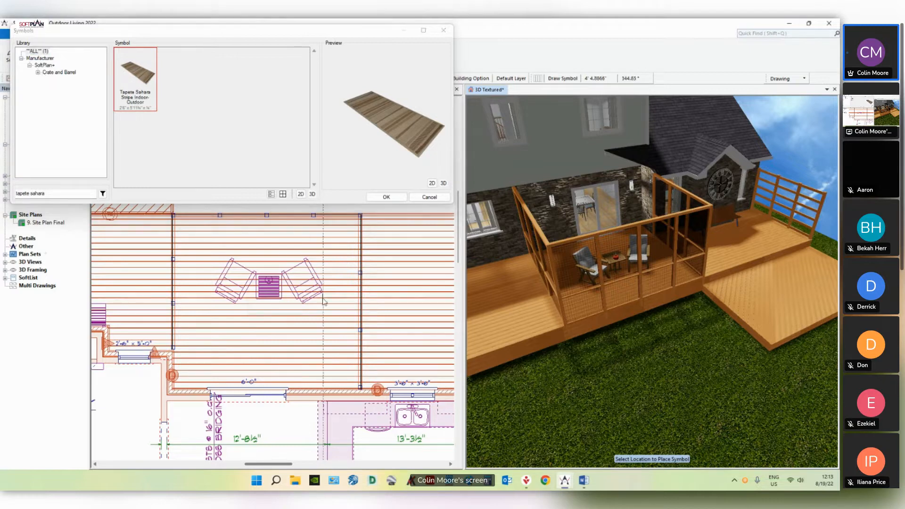
pyautogui.click(302, 255)
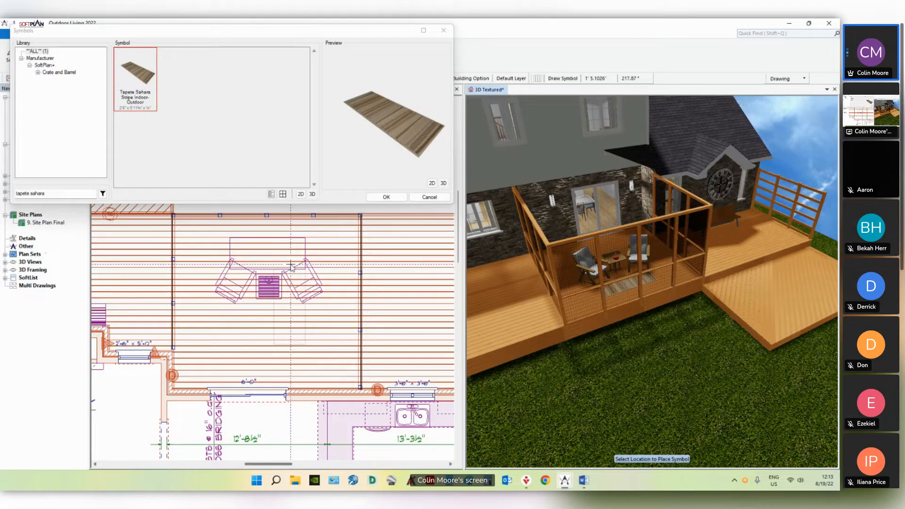
# Step: Search the symbol library for "ivy" and place ivy 03 along the outer face of the privacy wall
pyautogui.click(14, 193)
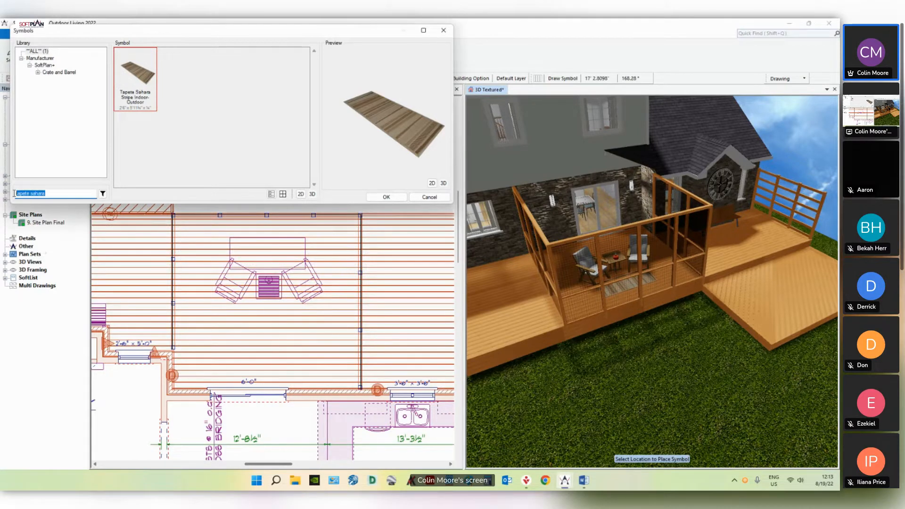
pyautogui.press('BackSpace')
pyautogui.write('ivy')
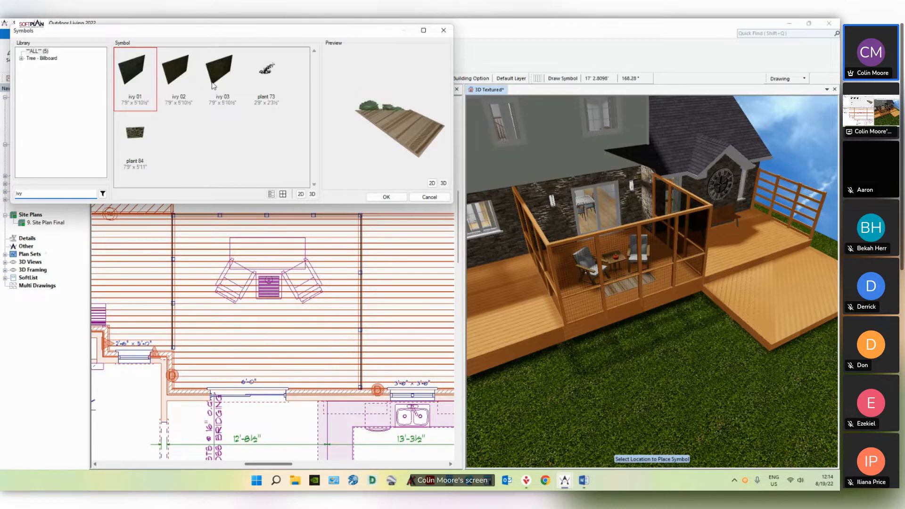
pyautogui.click(223, 77)
pyautogui.moveTo(163, 298); pyautogui.dragTo(365, 309, button='middle')
pyautogui.click(157, 291)
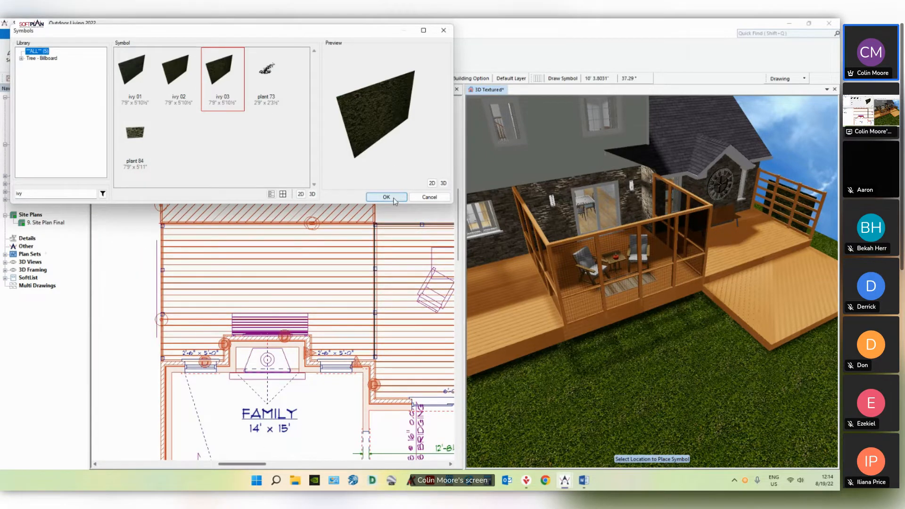
# Step: Search the symbols for "drystone" and place drystone wall 03 basalt along the outside of the ivy-covered privacy wall
pyautogui.doubleClick(39, 194)
pyautogui.press('BackSpace')
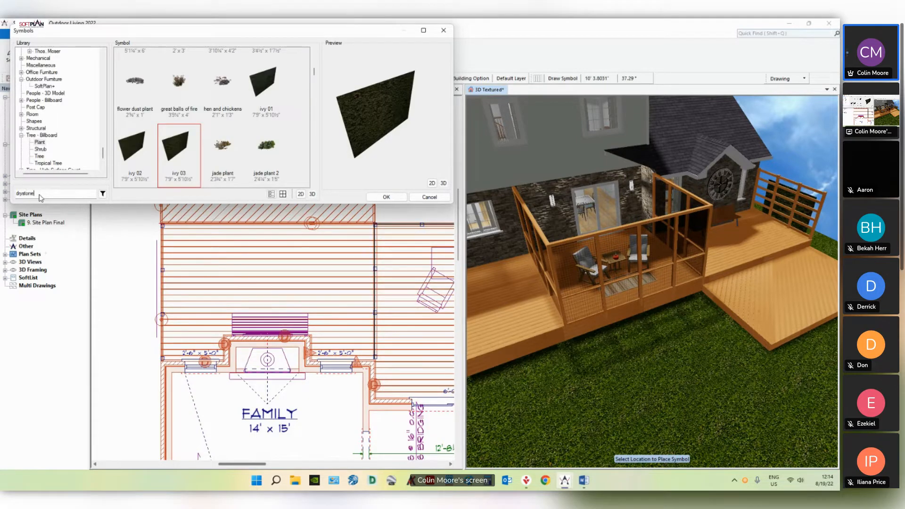
pyautogui.press('Return')
pyautogui.click(21, 59)
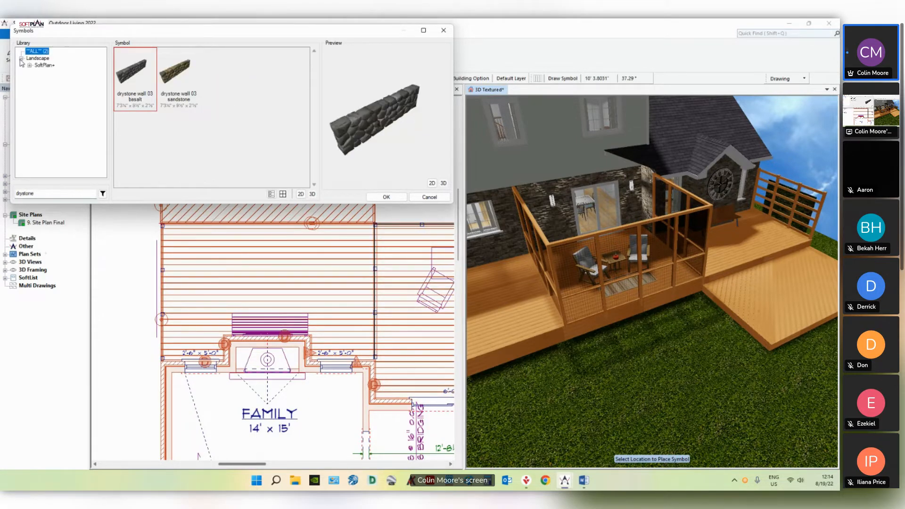
pyautogui.click(388, 198)
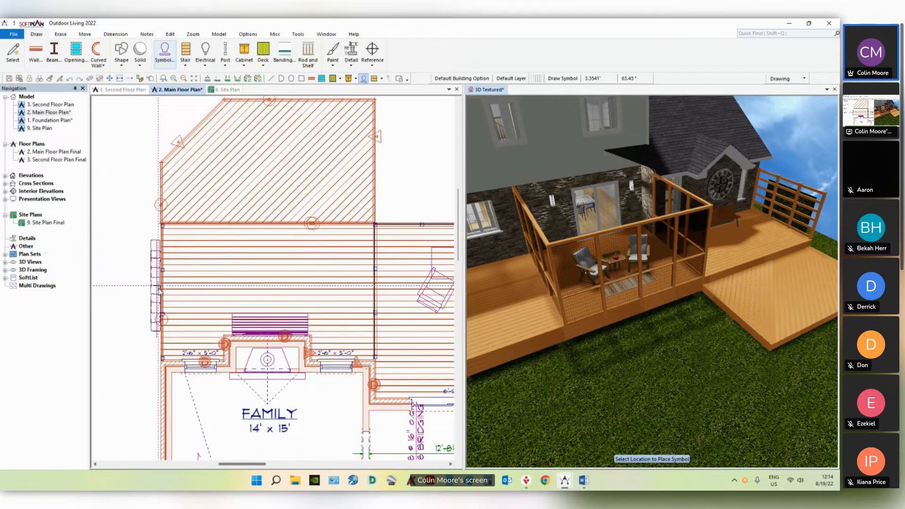
# Step: Stretch the ivy symbol to both ends and up to the top rail of the privacy wall
pyautogui.moveTo(714, 211); pyautogui.dragTo(684, 216, button='middle')
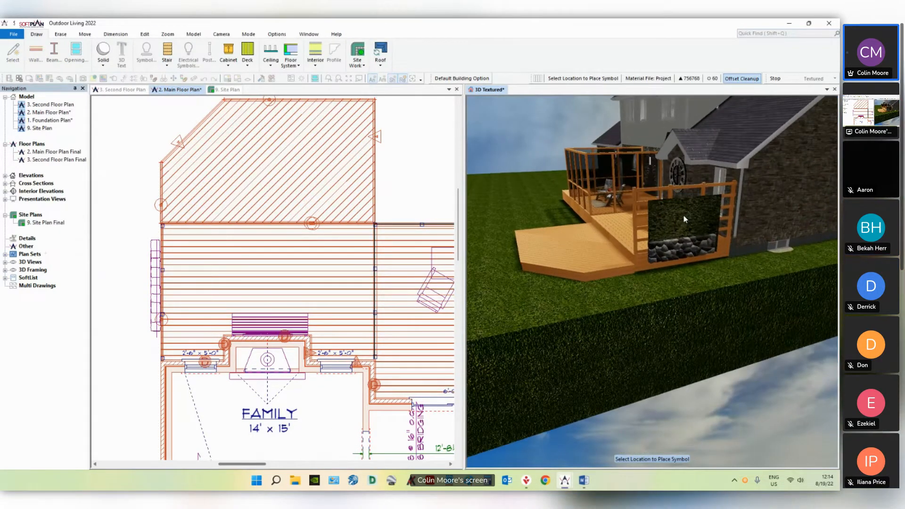
pyautogui.scroll(8, 664, 253)
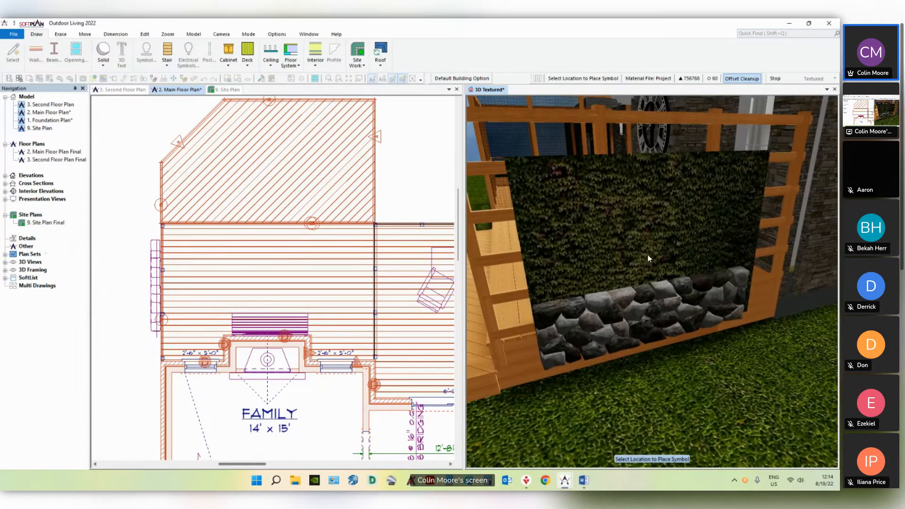
pyautogui.moveTo(649, 258); pyautogui.dragTo(654, 263, button='middle')
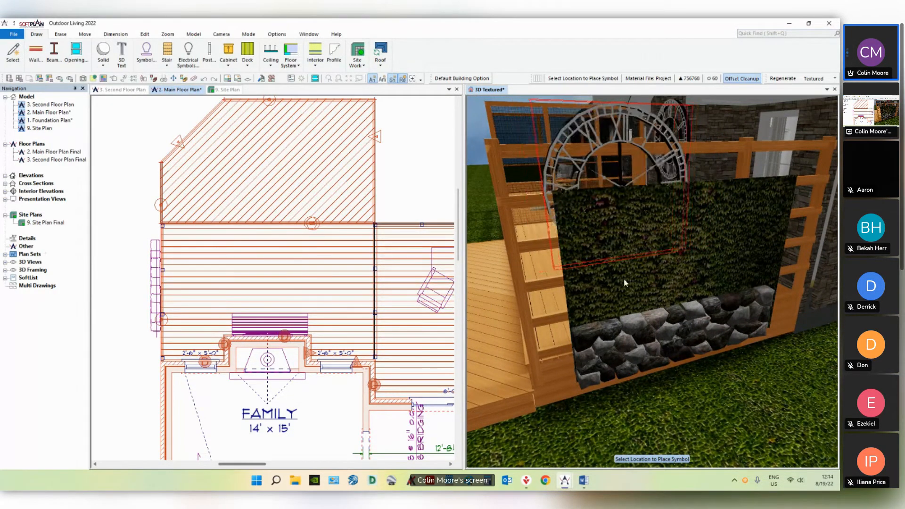
pyautogui.click(85, 35)
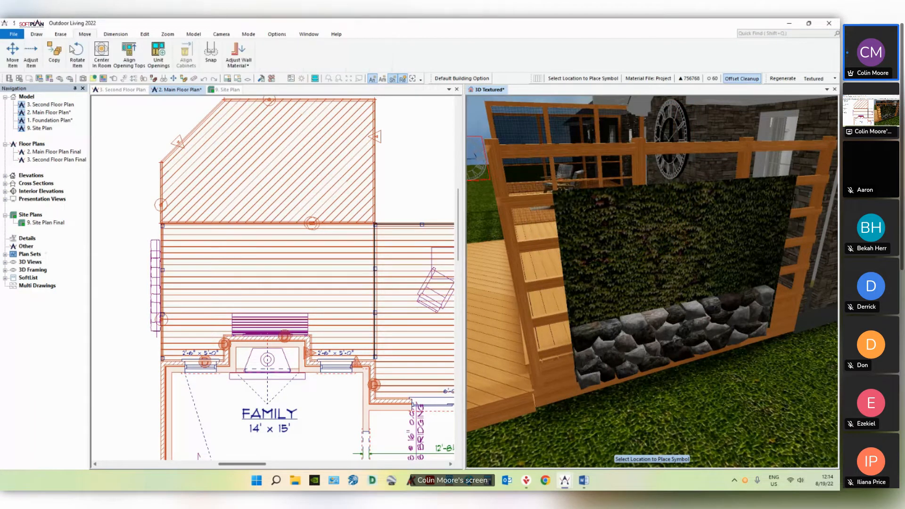
pyautogui.click(650, 281)
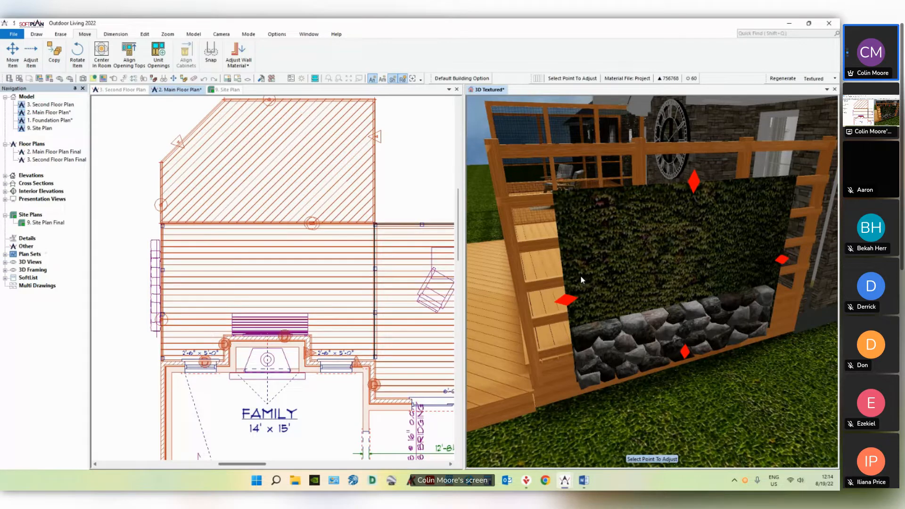
pyautogui.click(568, 304)
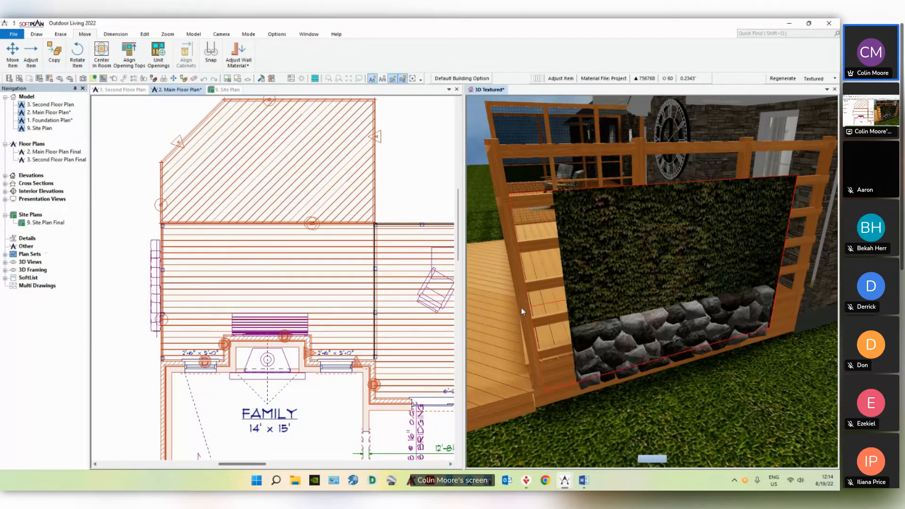
pyautogui.click(521, 308)
pyautogui.click(781, 261)
pyautogui.click(810, 257)
pyautogui.click(695, 184)
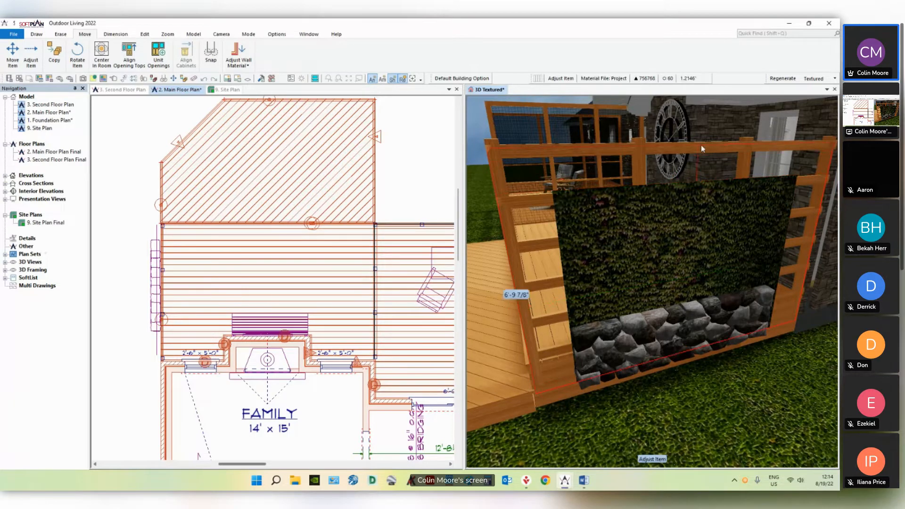
pyautogui.click(701, 145)
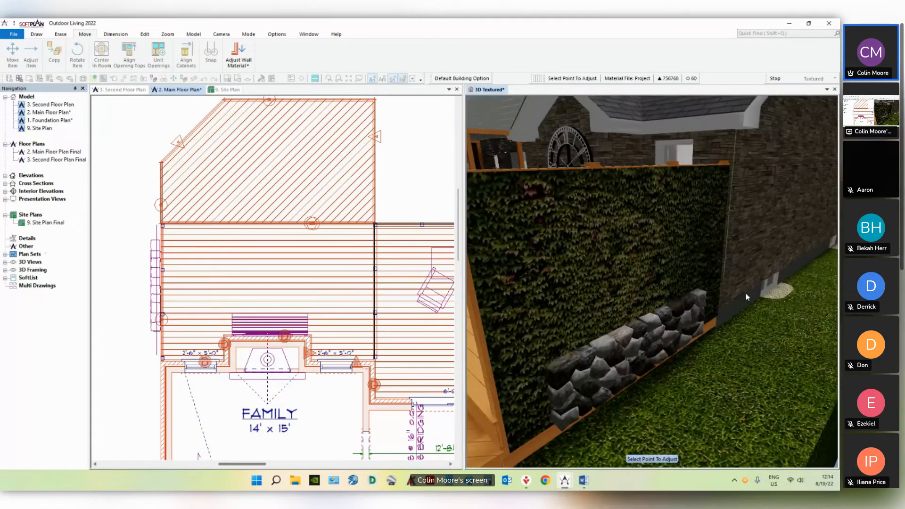
pyautogui.press('Escape')
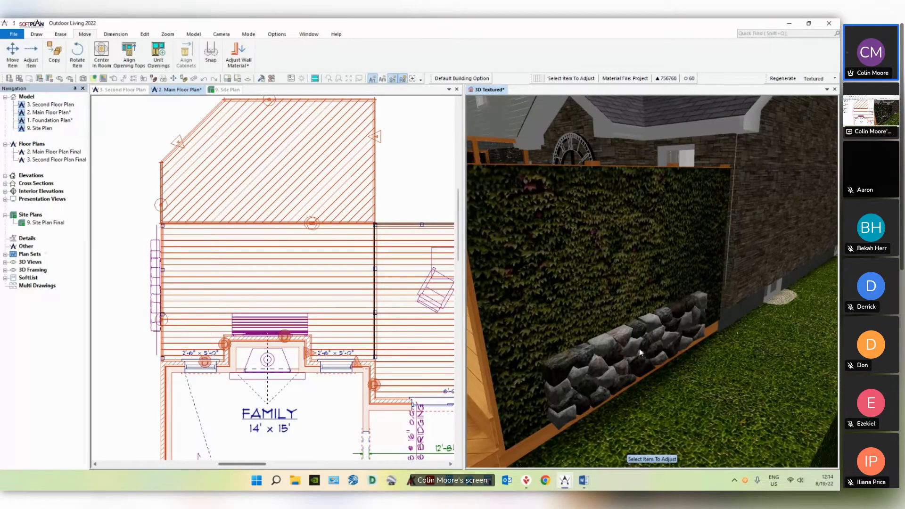
# Step: Set the drystone wall symbol's elevation offset to -1' relative to the ground
pyautogui.rightClick(641, 355)
pyautogui.click(663, 226)
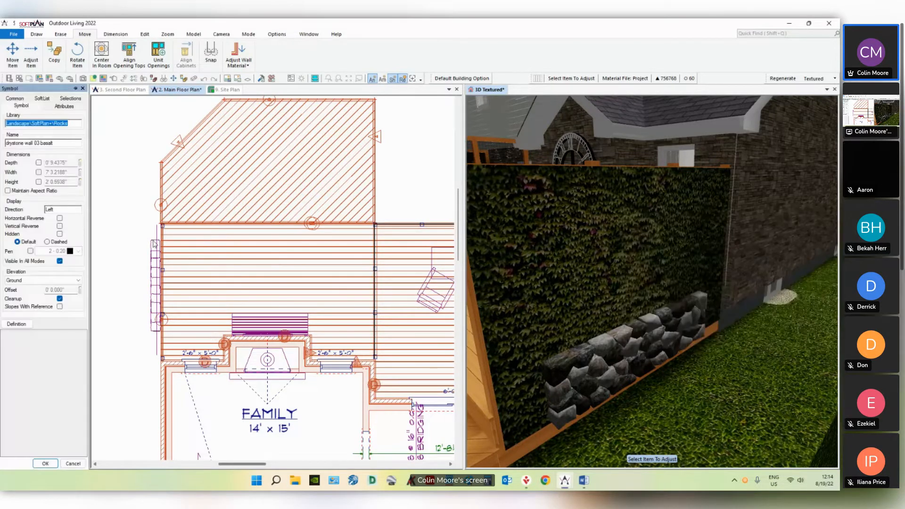
pyautogui.click(68, 291)
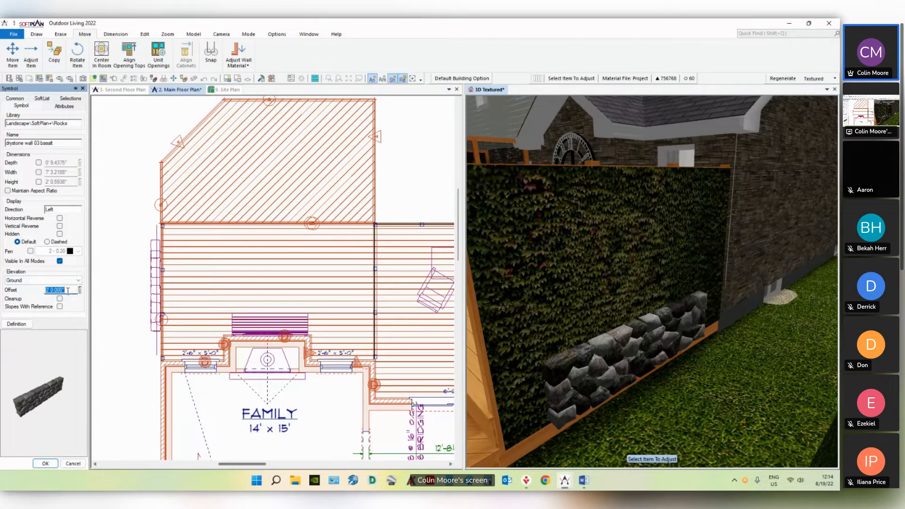
pyautogui.write('1')
pyautogui.press('Tab')
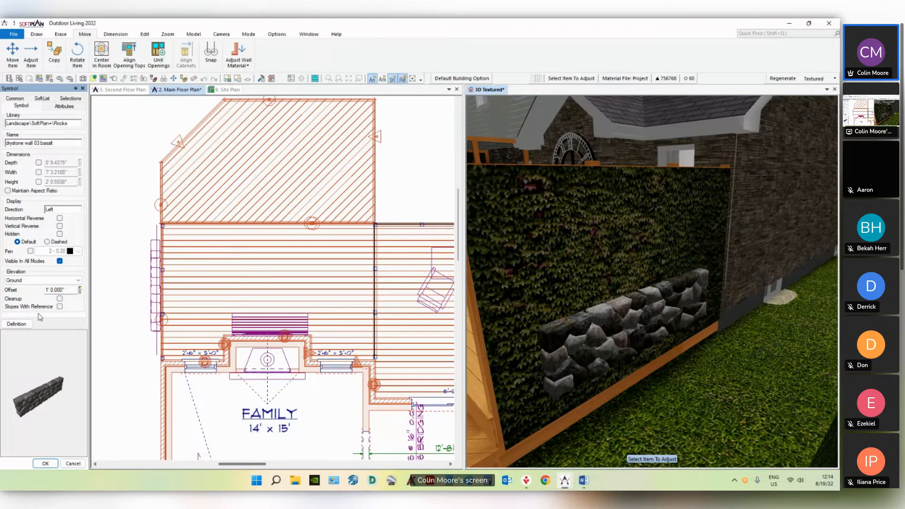
pyautogui.click(70, 291)
pyautogui.press('BackSpace')
pyautogui.write('-1')
pyautogui.press('Tab')
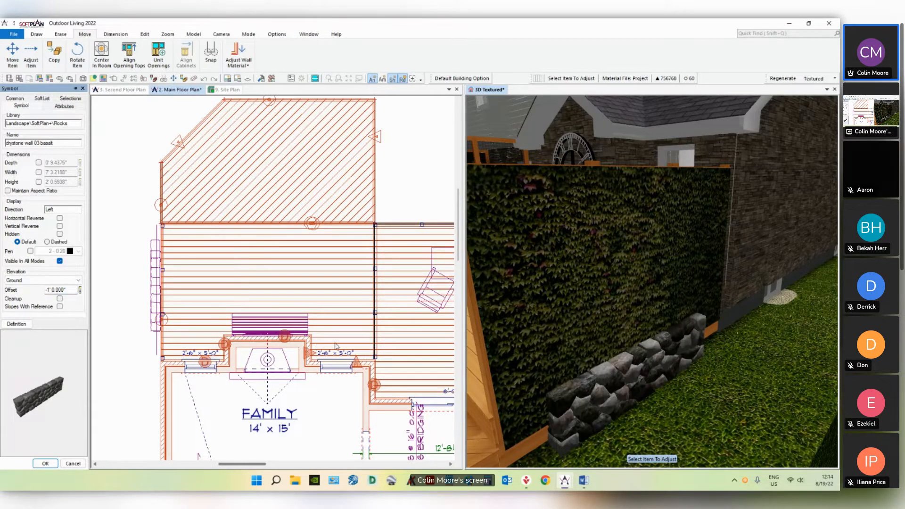
pyautogui.moveTo(636, 380); pyautogui.dragTo(631, 374, button='middle')
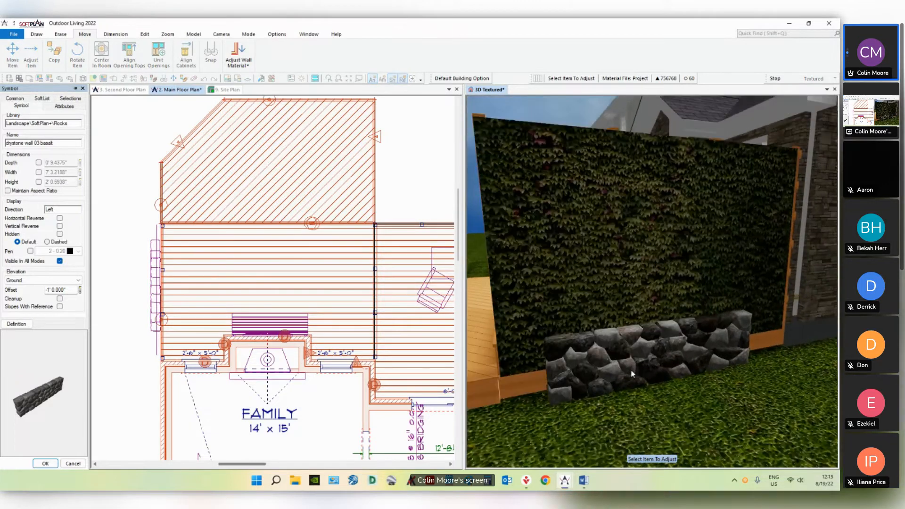
pyautogui.press('Return')
# Step: Stretch both ends of the drystone wall so it spans the full width of the privacy wall
pyautogui.click(615, 363)
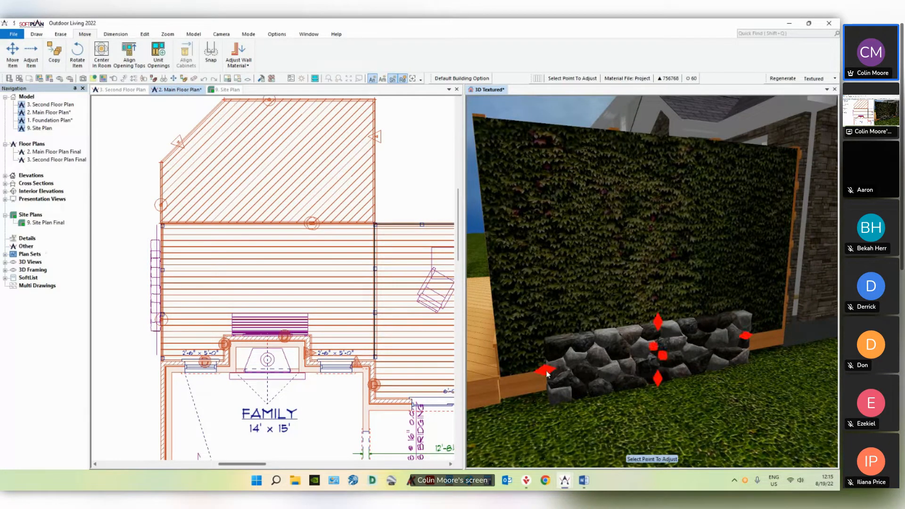
pyautogui.click(641, 354)
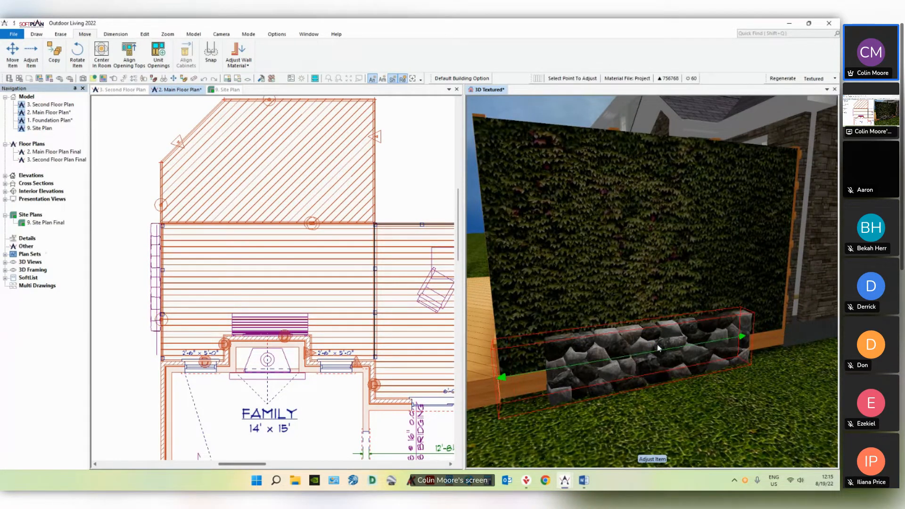
pyautogui.click(746, 338)
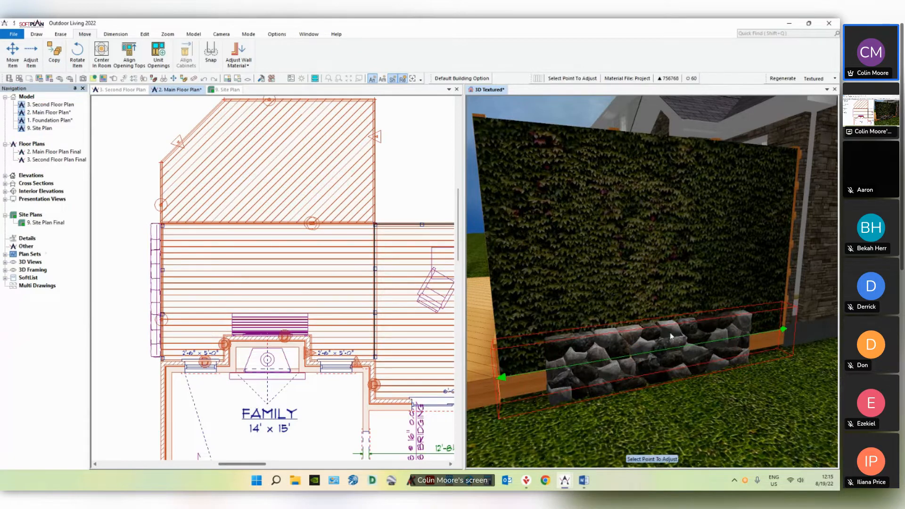
pyautogui.moveTo(664, 335); pyautogui.dragTo(661, 271, button='middle')
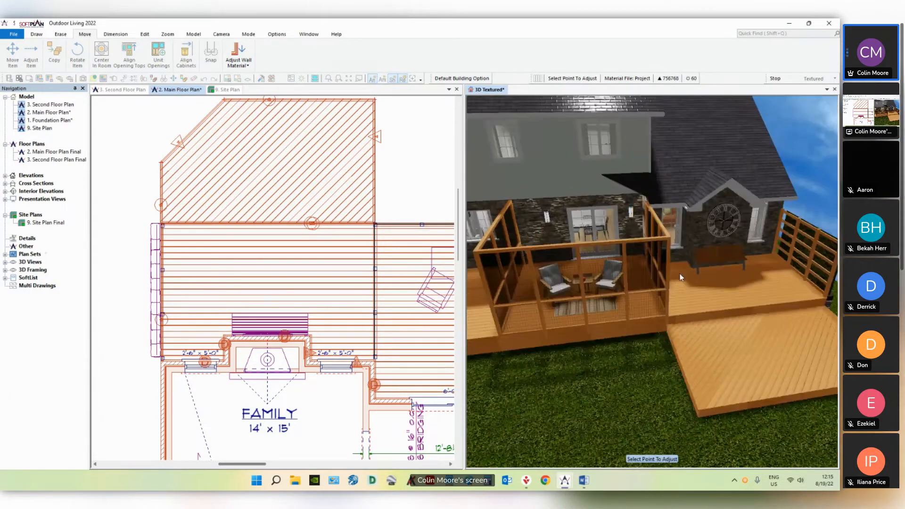
# Step: On the second floor plan, trace a rectangular roof around the screened-in area, from the house wall to just outside the screened walls
pyautogui.click(122, 89)
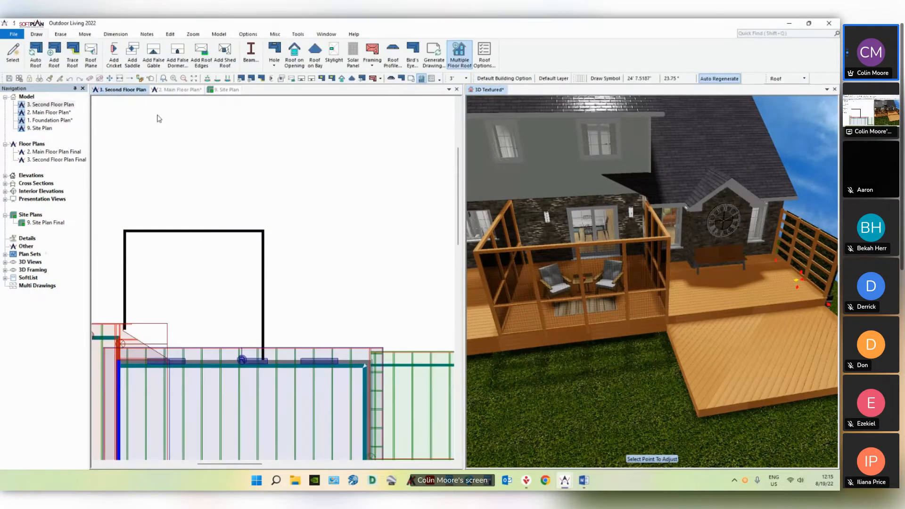
pyautogui.scroll(-5, 293, 264)
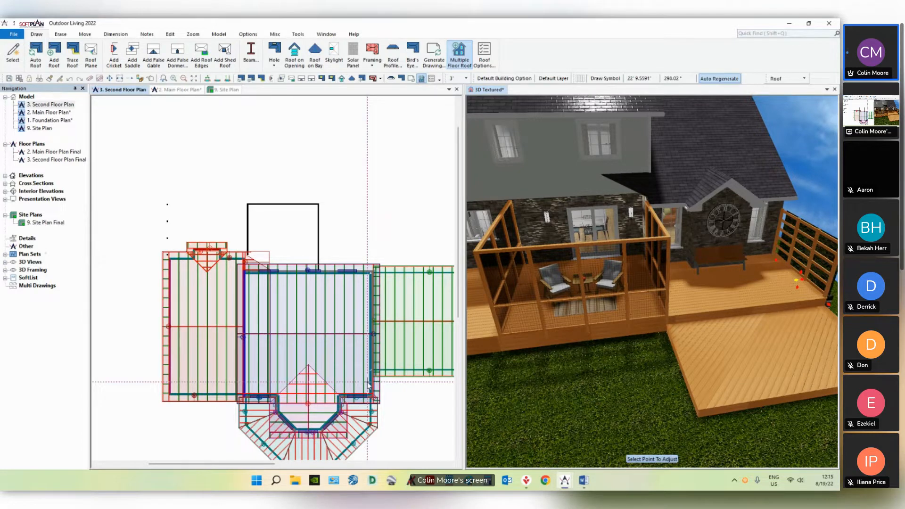
pyautogui.click(459, 62)
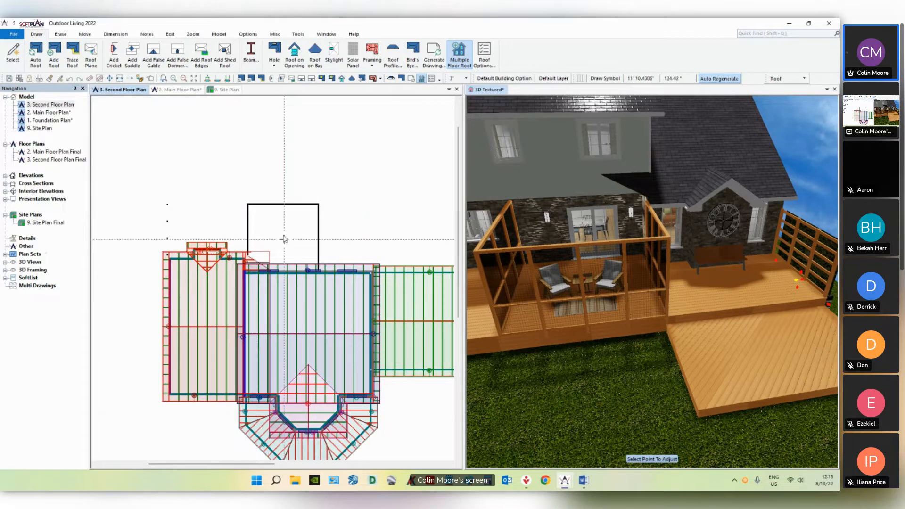
pyautogui.scroll(1, 273, 279)
pyautogui.scroll(3, 257, 289)
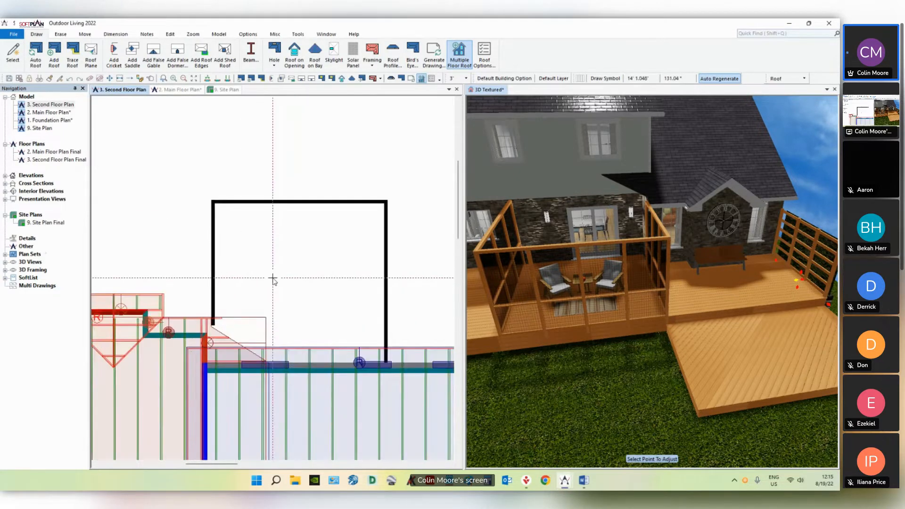
pyautogui.click(72, 54)
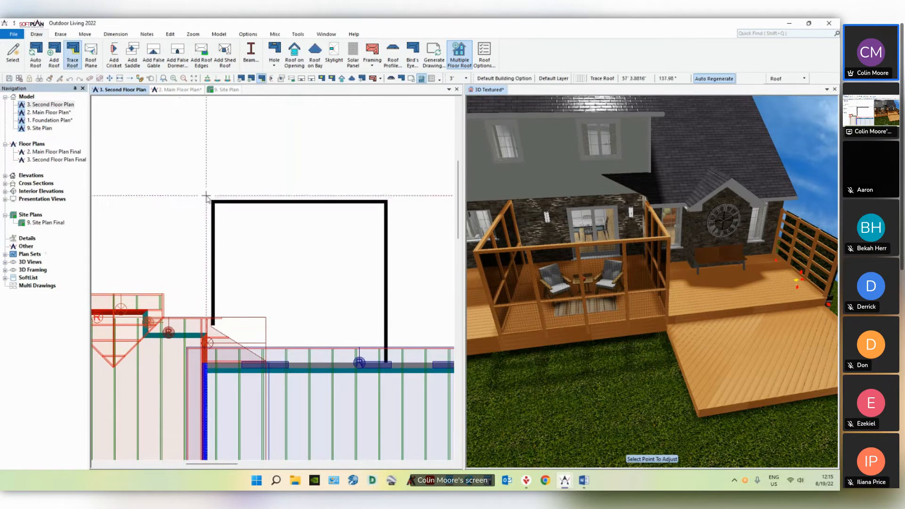
pyautogui.click(206, 355)
pyautogui.click(396, 355)
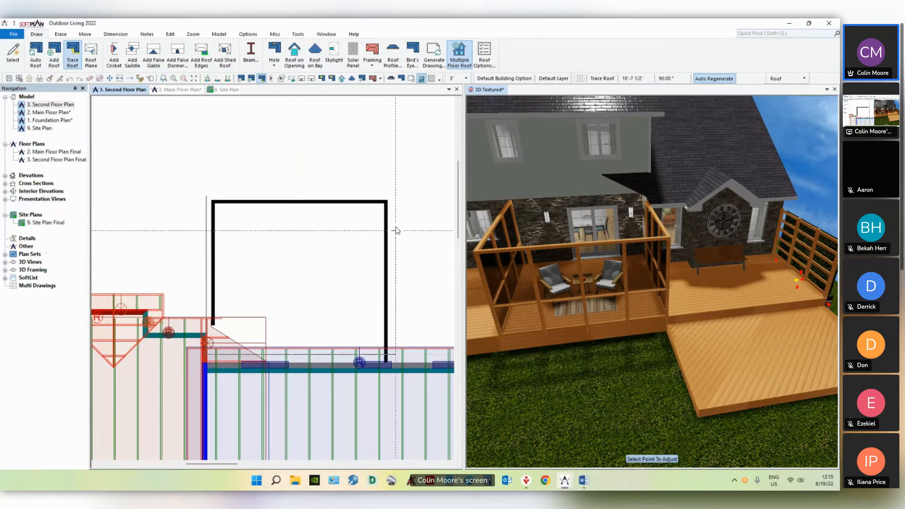
pyautogui.click(396, 197)
pyautogui.doubleClick(206, 197)
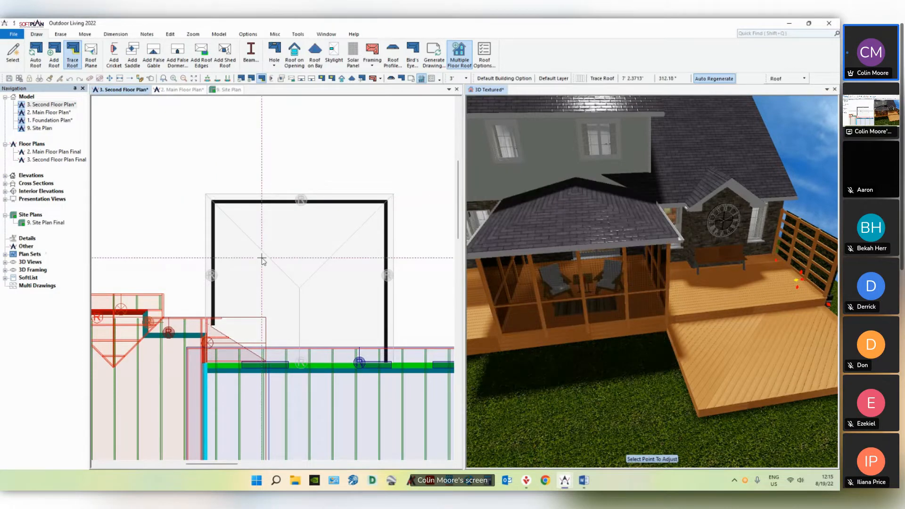
# Step: Change the porch roof's outer edge, facing the yard, from Hip to a Gable roof plane
pyautogui.rightClick(300, 196)
pyautogui.click(321, 210)
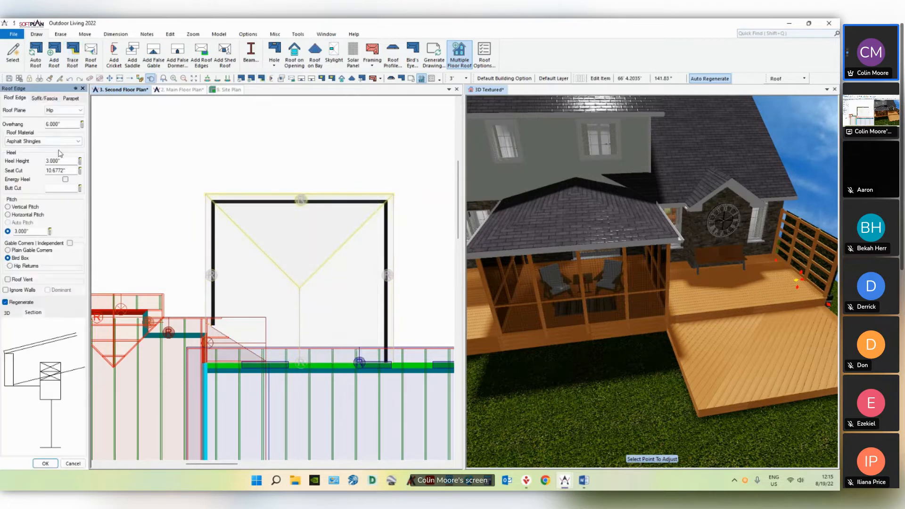
pyautogui.click(66, 110)
pyautogui.click(74, 139)
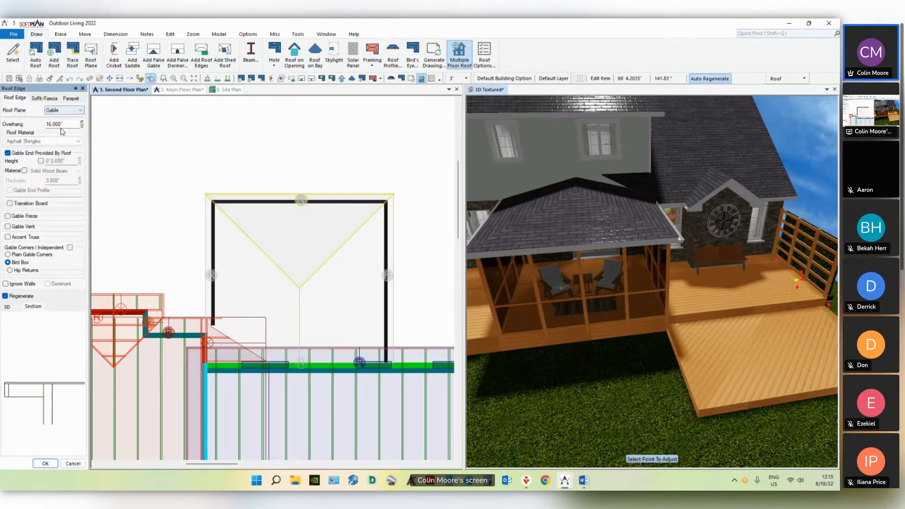
# Step: Set the pitch of one side edge of the porch roof to 5" and repeat that edit on the opposite side edge
pyautogui.click(387, 275)
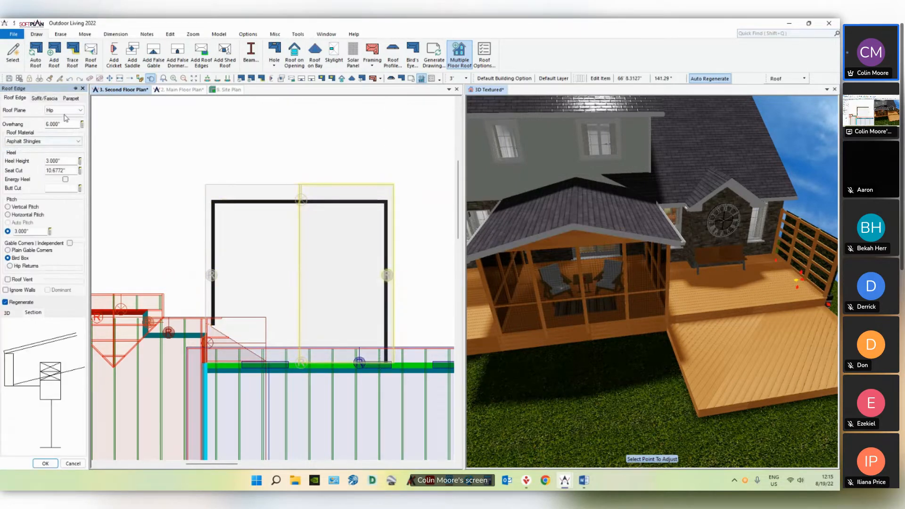
pyautogui.click(35, 231)
pyautogui.write('5')
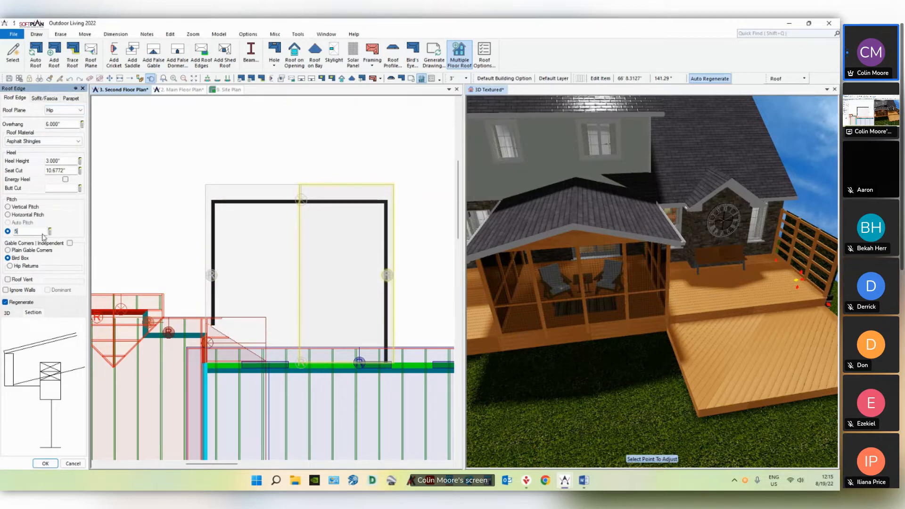
pyautogui.press('Tab')
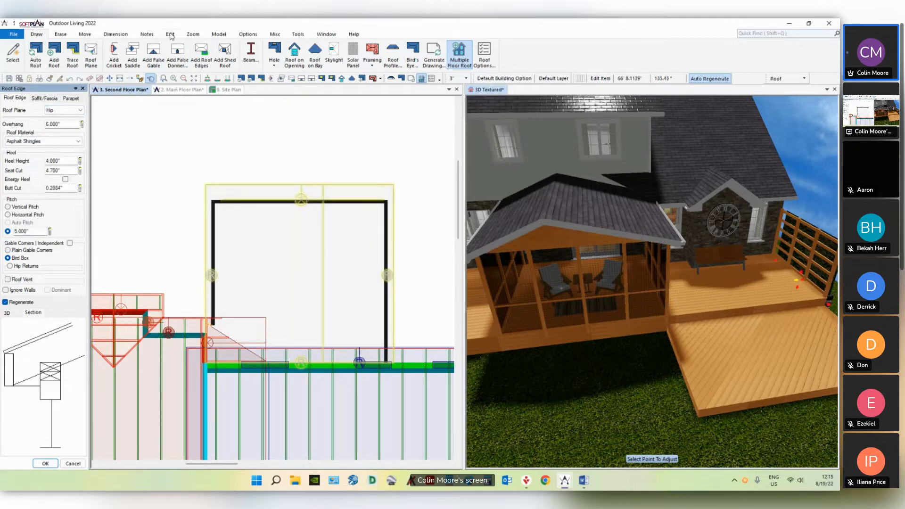
pyautogui.click(170, 36)
pyautogui.click(49, 54)
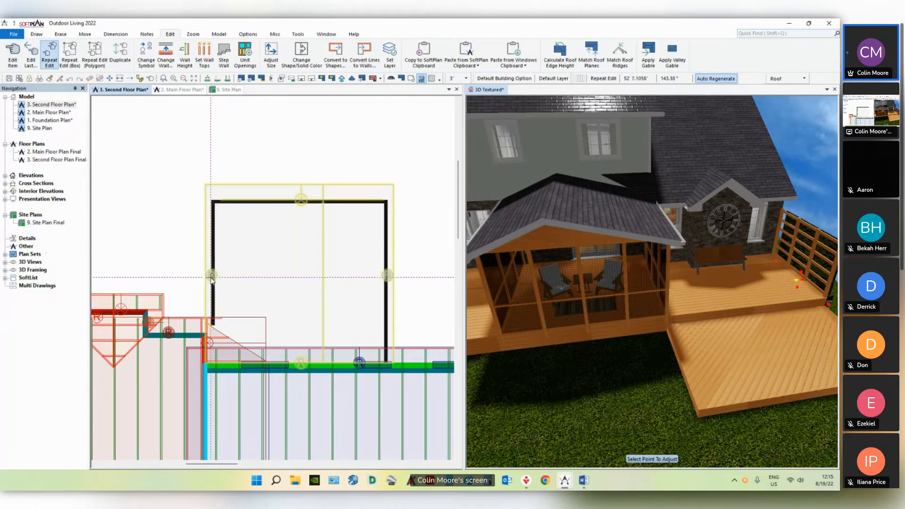
pyautogui.click(211, 278)
# Step: Edit the porch roof's gable edge and assign Siding A as the gable end material
pyautogui.moveTo(589, 242); pyautogui.dragTo(598, 239, button='middle')
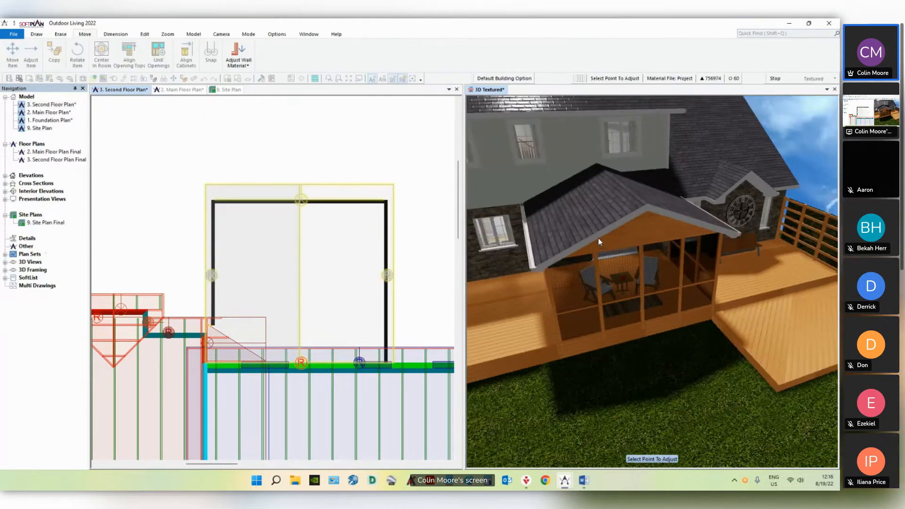
pyautogui.rightClick(618, 224)
pyautogui.rightClick(621, 223)
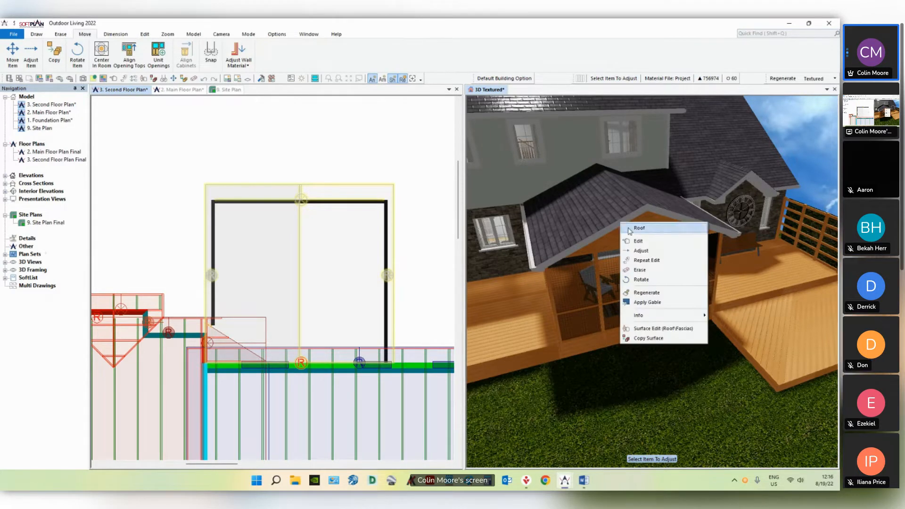
pyautogui.click(641, 241)
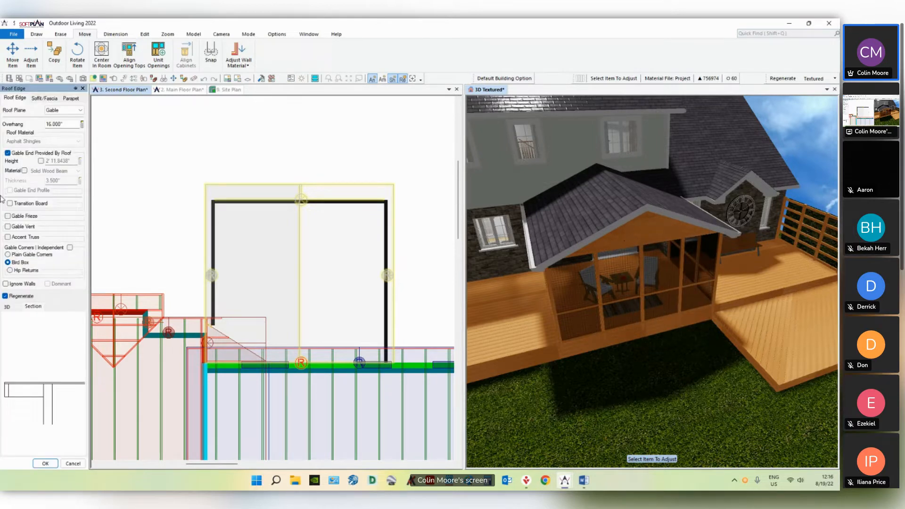
pyautogui.click(24, 170)
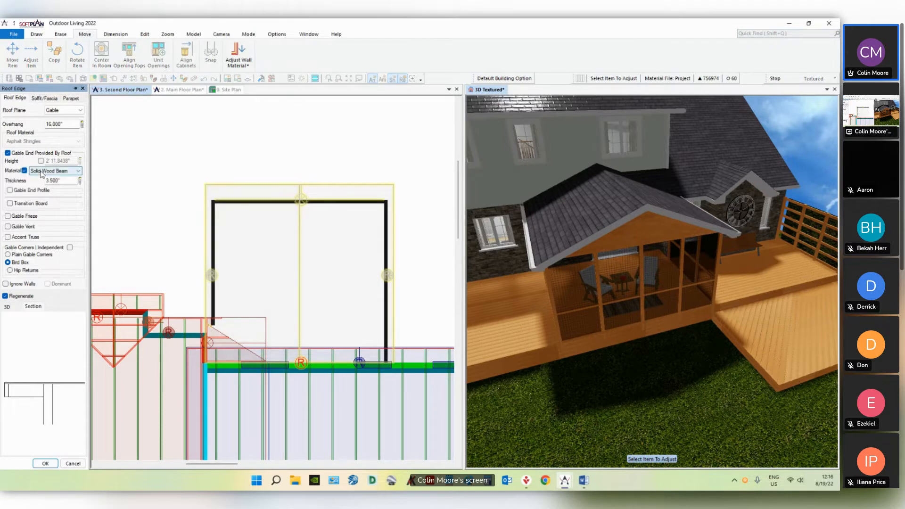
pyautogui.click(42, 172)
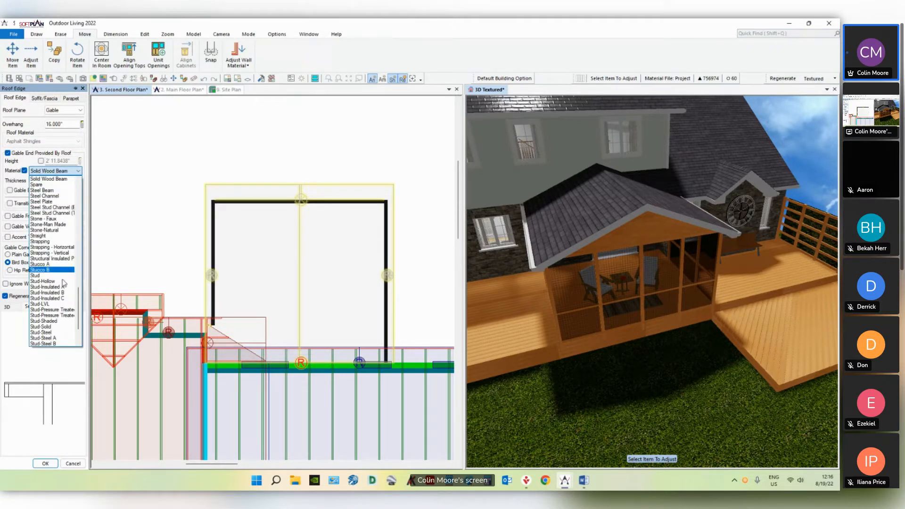
pyautogui.moveTo(80, 293); pyautogui.dragTo(82, 272)
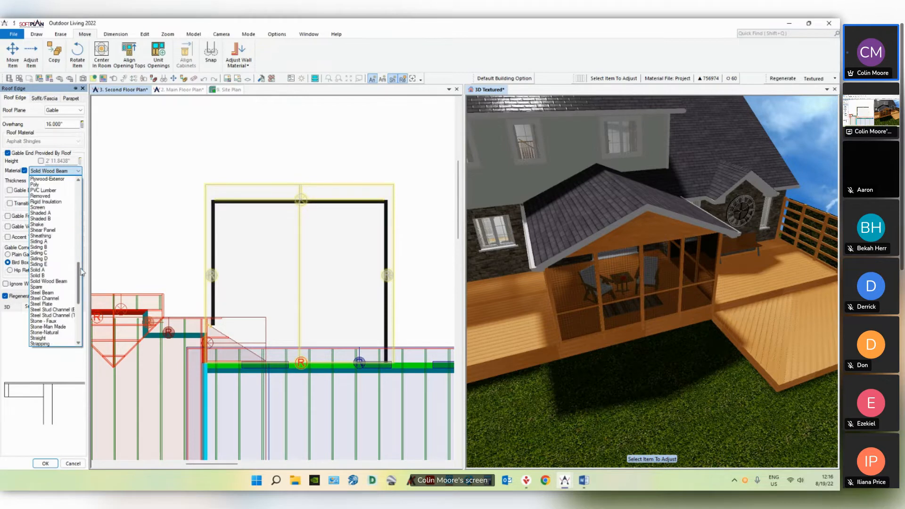
pyautogui.click(47, 242)
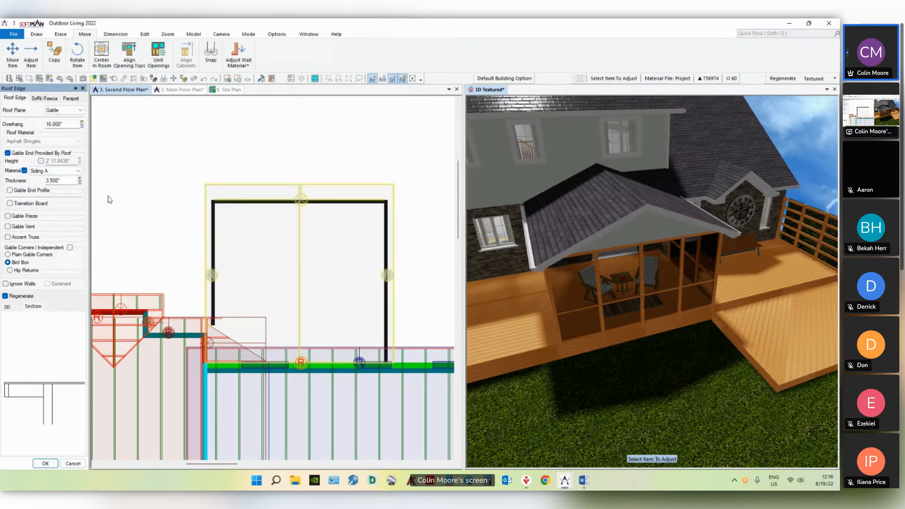
# Step: Add the 6 inch profile from the Siding library to the gable end, finish the edit and save the plan
pyautogui.click(24, 191)
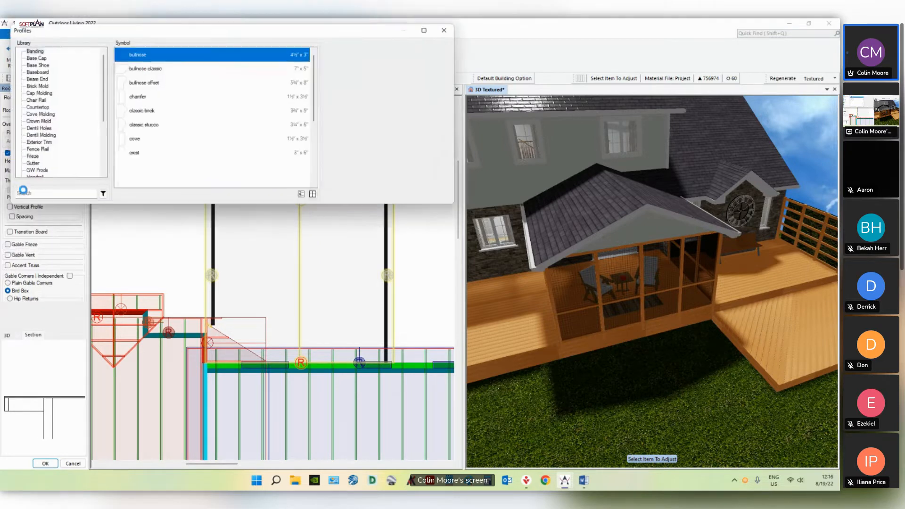
pyautogui.scroll(-4, 48, 164)
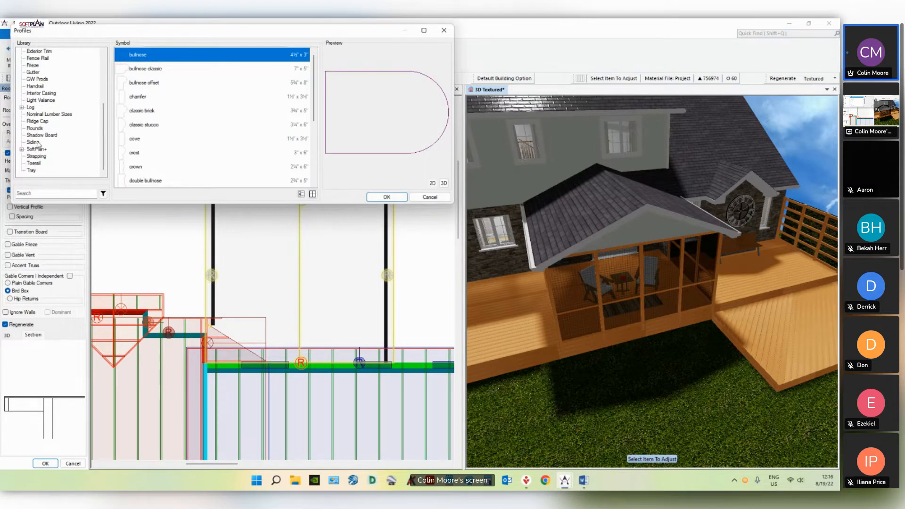
pyautogui.click(34, 142)
pyautogui.click(179, 99)
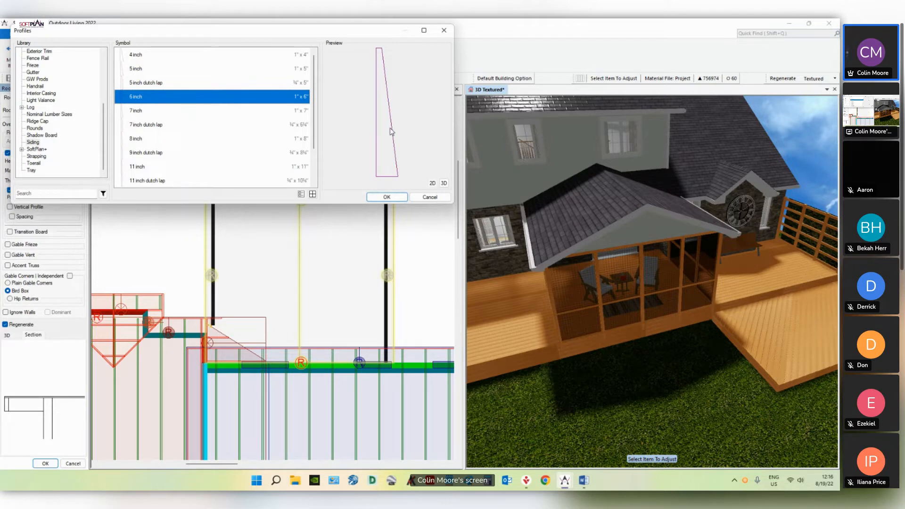
pyautogui.click(387, 197)
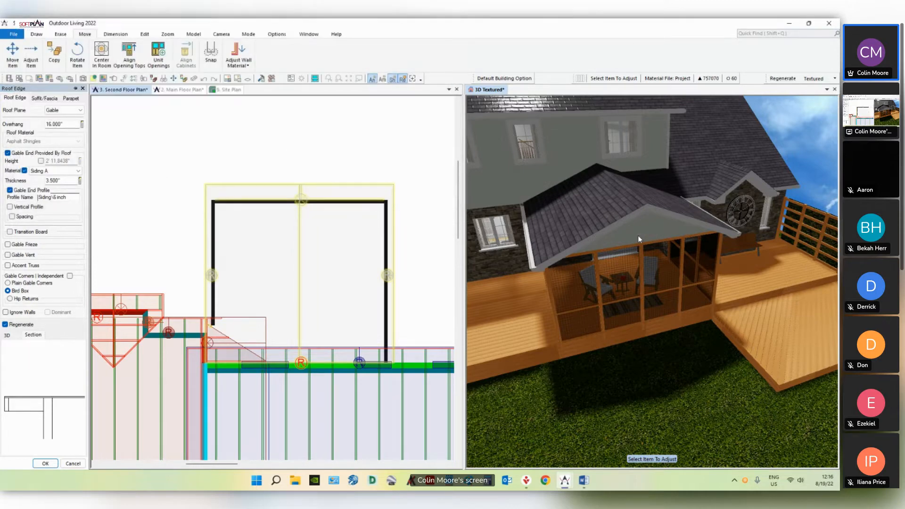
pyautogui.scroll(-2, 638, 236)
pyautogui.moveTo(638, 236); pyautogui.dragTo(613, 228, button='middle')
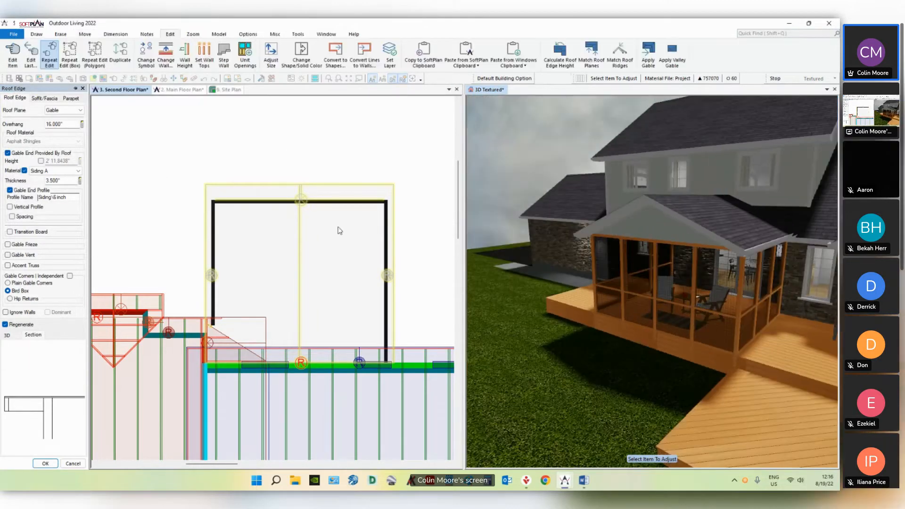
pyautogui.rightClick(337, 228)
pyautogui.scroll(-2, 336, 229)
pyautogui.click(11, 78)
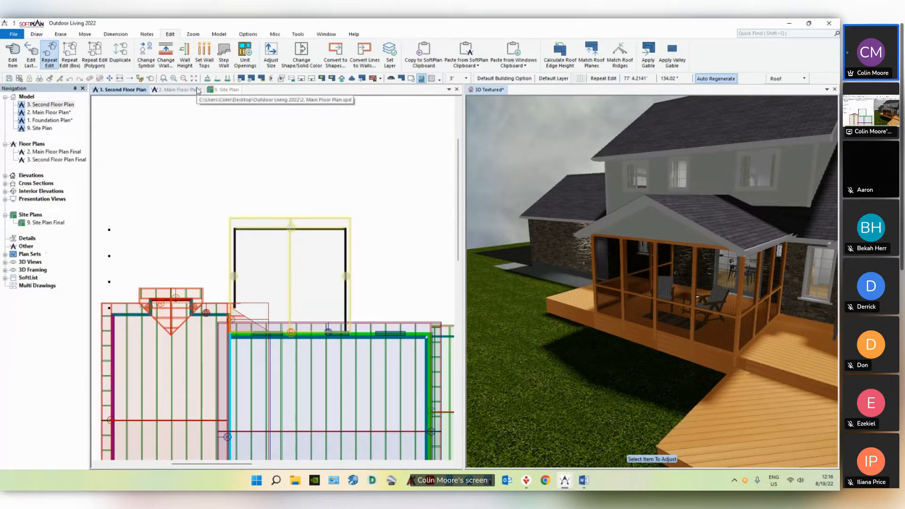
# Step: On the main floor plan, draw a closed rectangle of 2x4/Brick walls about 4'-7" wide in the yard beyond the screened-in area
pyautogui.click(198, 90)
pyautogui.scroll(3, 248, 245)
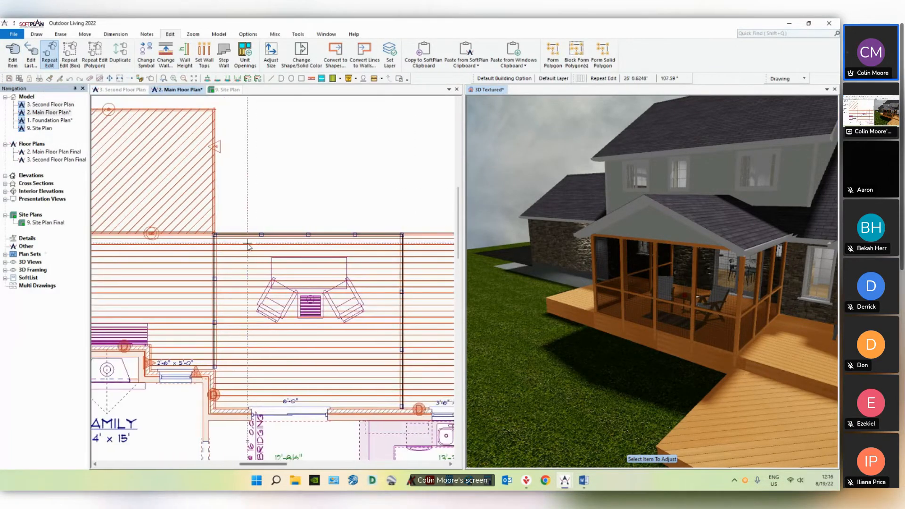
pyautogui.moveTo(326, 194); pyautogui.dragTo(297, 207, button='middle')
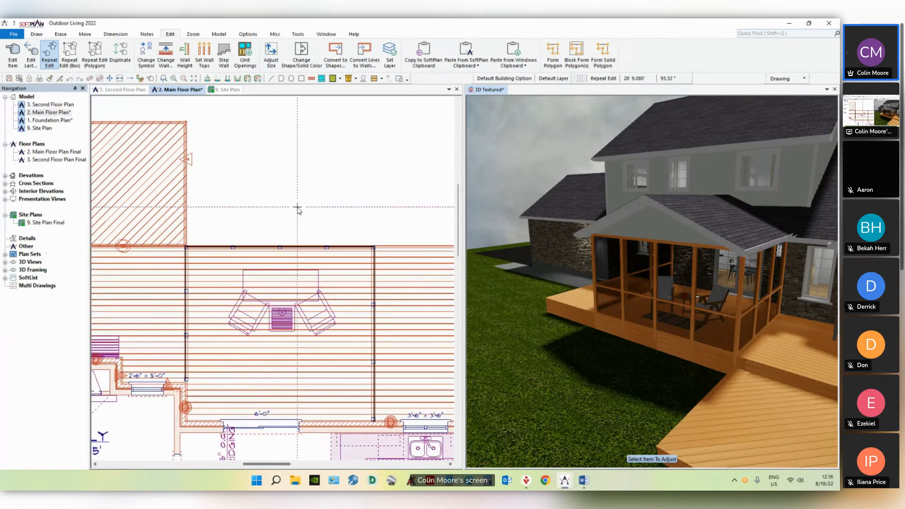
pyautogui.click(37, 34)
pyautogui.click(36, 51)
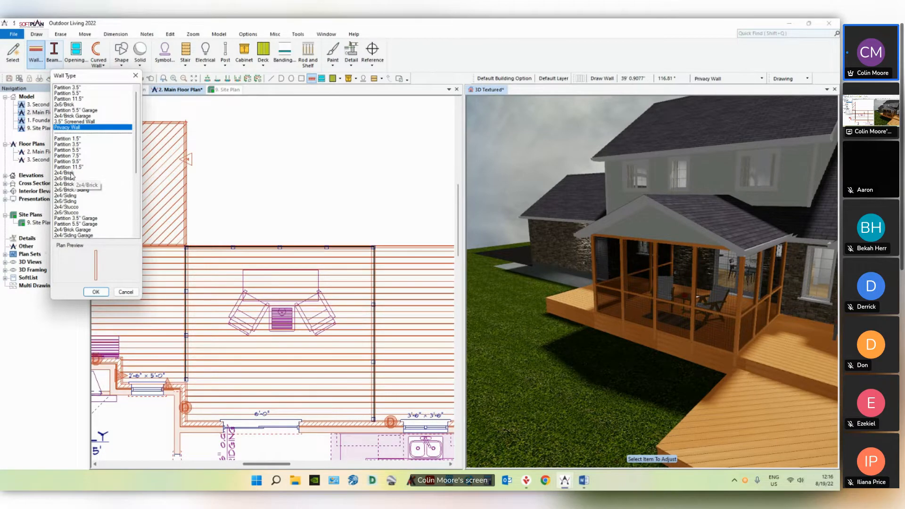
pyautogui.click(71, 173)
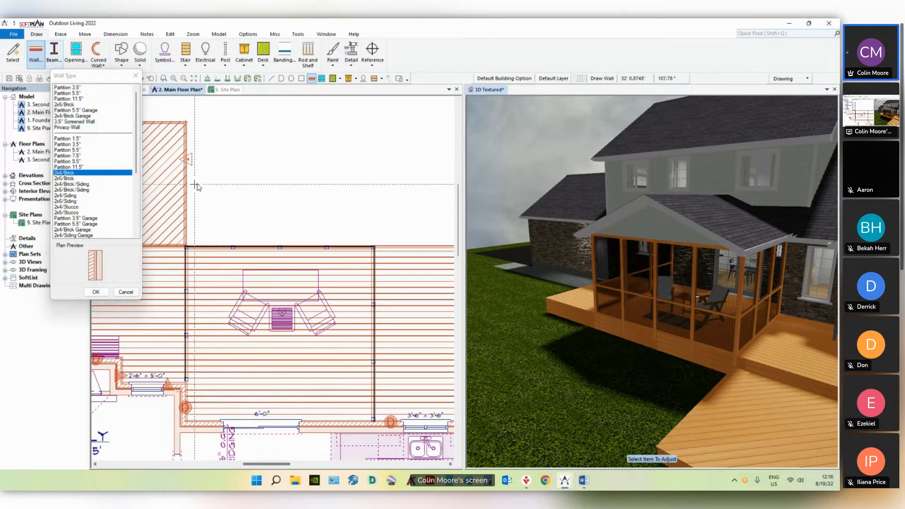
pyautogui.click(253, 205)
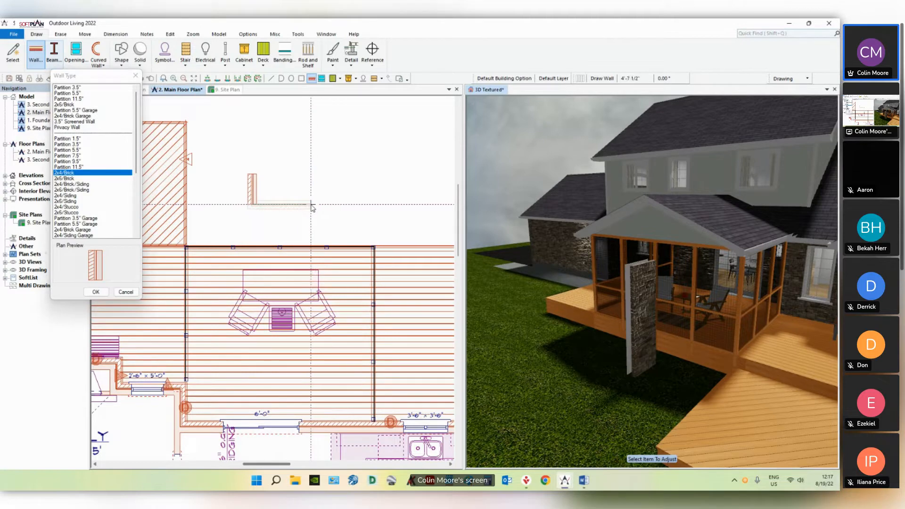
pyautogui.click(312, 206)
pyautogui.click(310, 176)
pyautogui.click(254, 177)
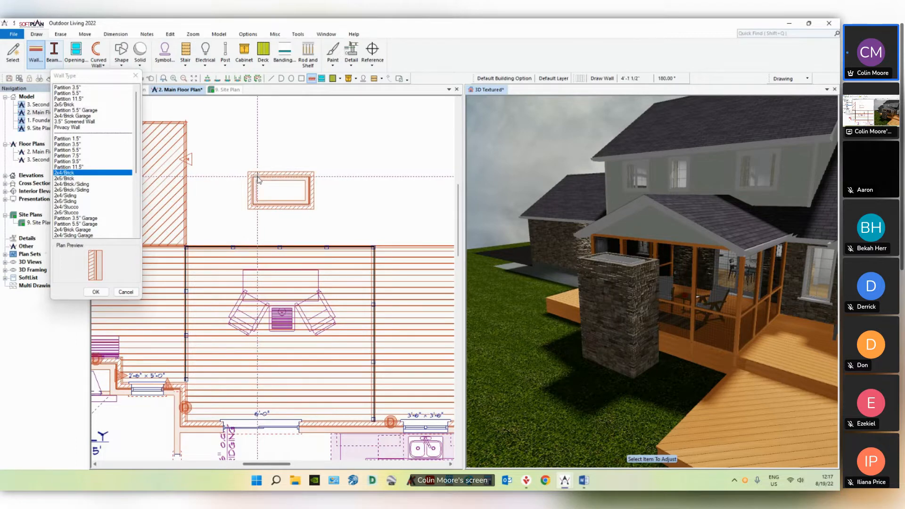
# Step: Edit the long brick wall of the yard structure farthest from the house and give it a 1' offset down
pyautogui.click(299, 195)
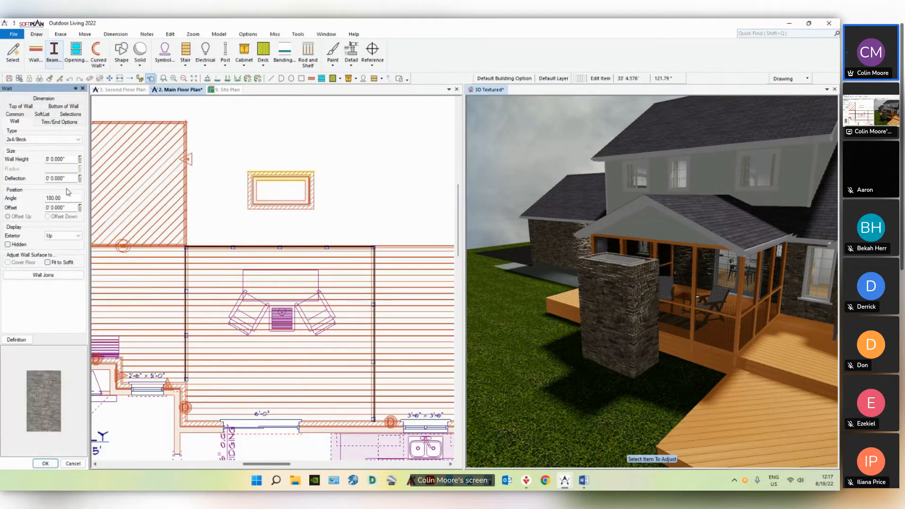
pyautogui.click(18, 115)
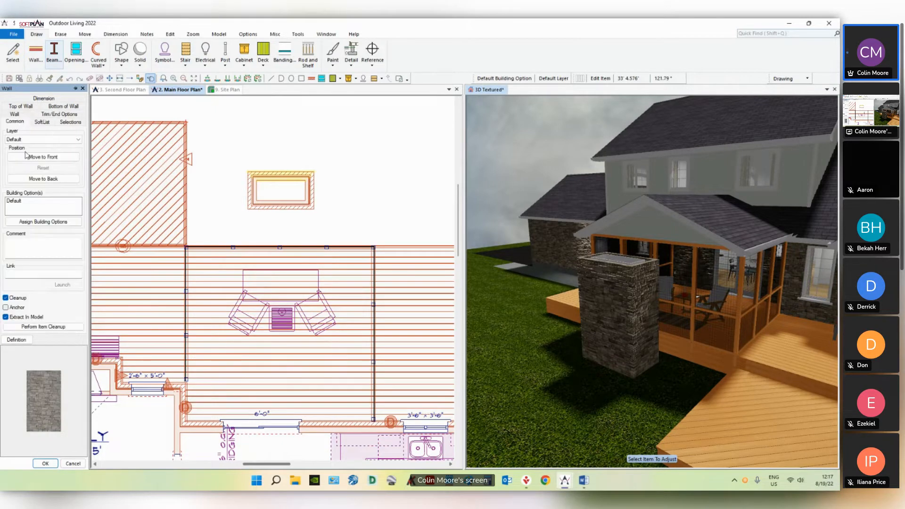
pyautogui.click(10, 300)
pyautogui.click(15, 114)
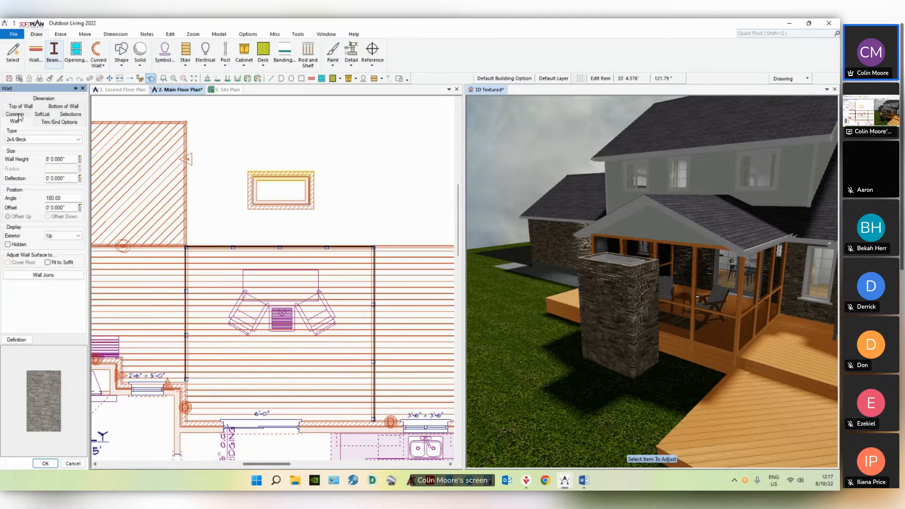
pyautogui.doubleClick(70, 207)
pyautogui.write('1')
pyautogui.press('Tab')
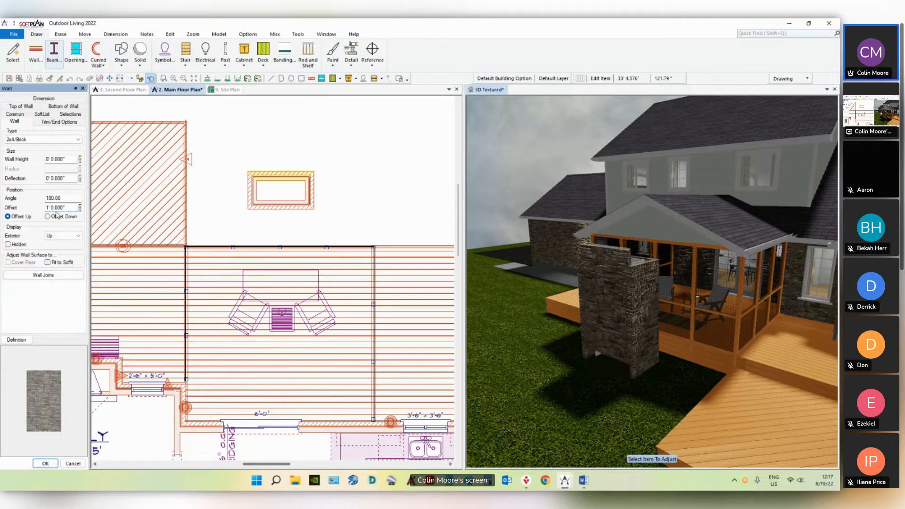
pyautogui.click(48, 217)
# Step: Set that brick wall's height to 22' and finish the edit
pyautogui.doubleClick(67, 160)
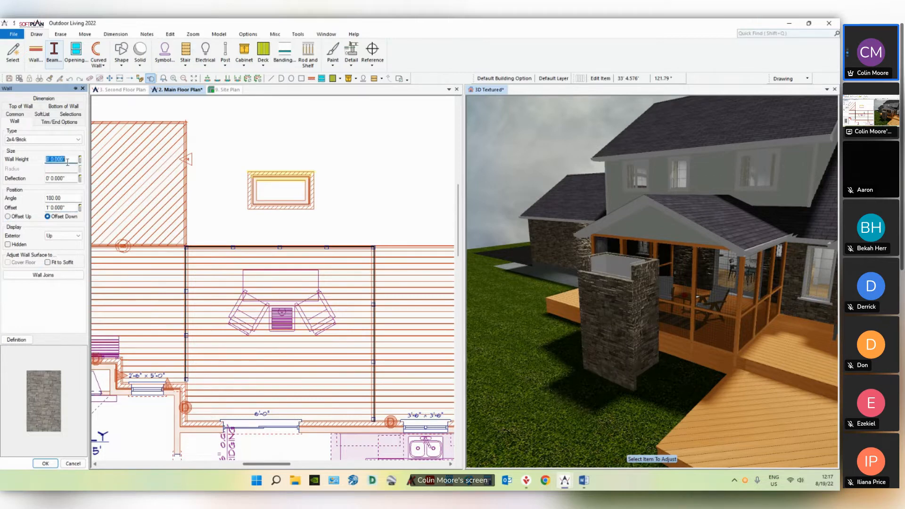
pyautogui.write('22')
pyautogui.press('Tab')
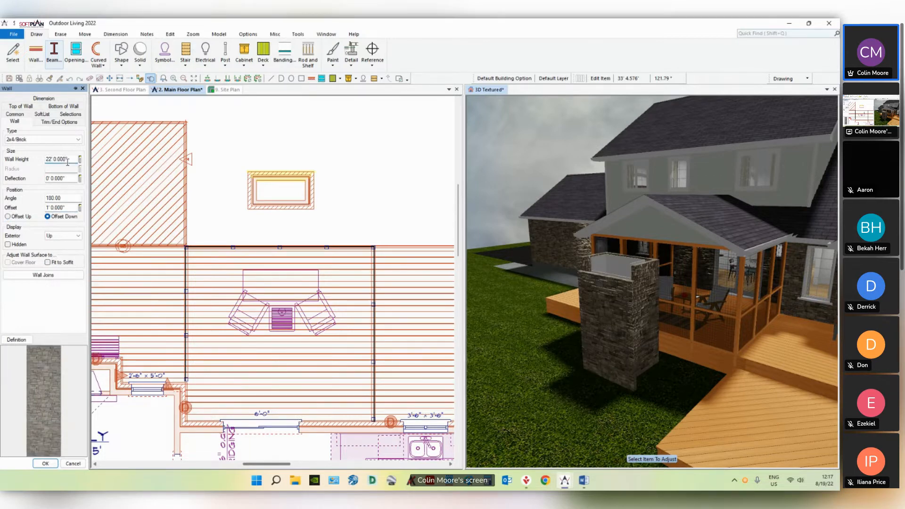
pyautogui.moveTo(699, 317); pyautogui.dragTo(675, 322, button='middle')
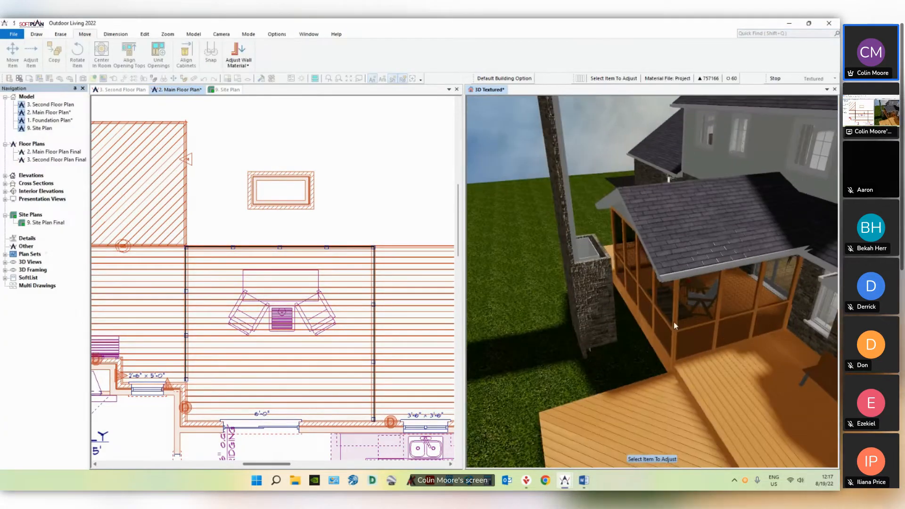
# Step: Repeat the 22' height and 1' downward offset edit on the remaining three brick walls
pyautogui.click(145, 34)
pyautogui.click(247, 170)
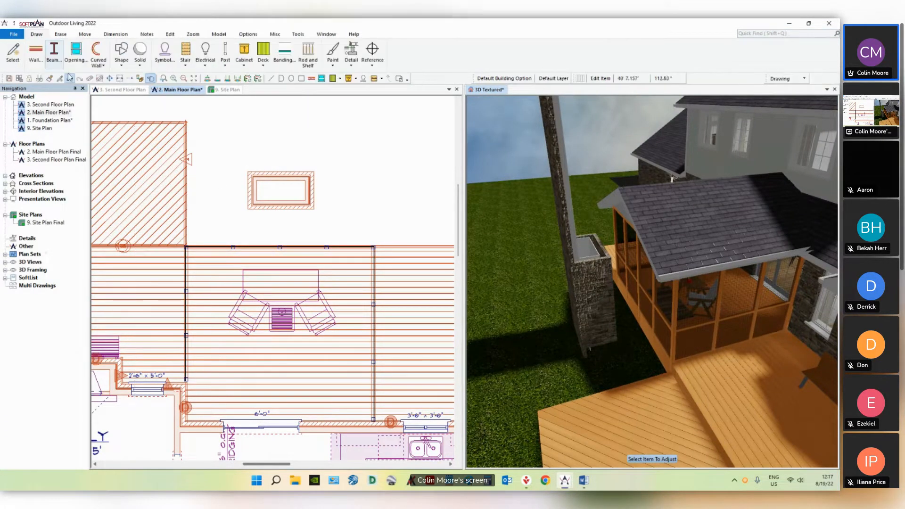
pyautogui.click(170, 34)
pyautogui.click(49, 54)
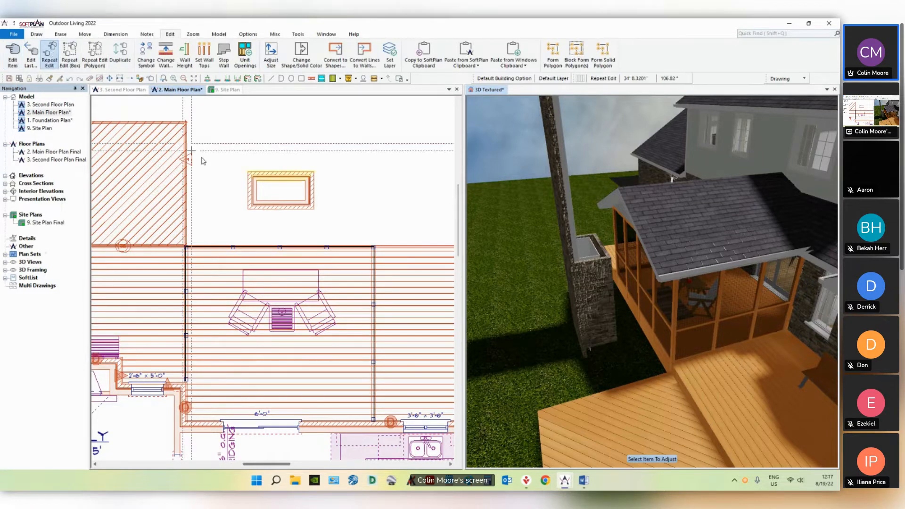
pyautogui.click(277, 203)
pyautogui.click(254, 192)
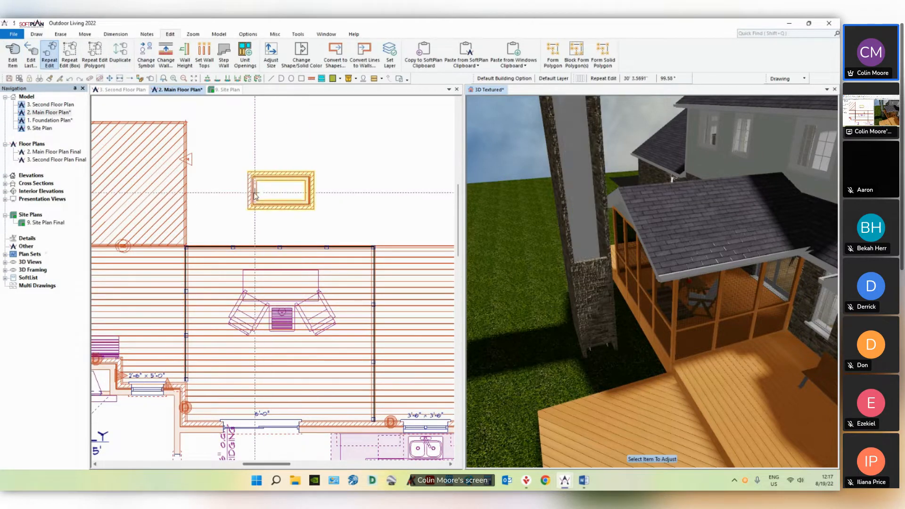
pyautogui.moveTo(669, 281); pyautogui.dragTo(698, 323, button='middle')
pyautogui.click(238, 138)
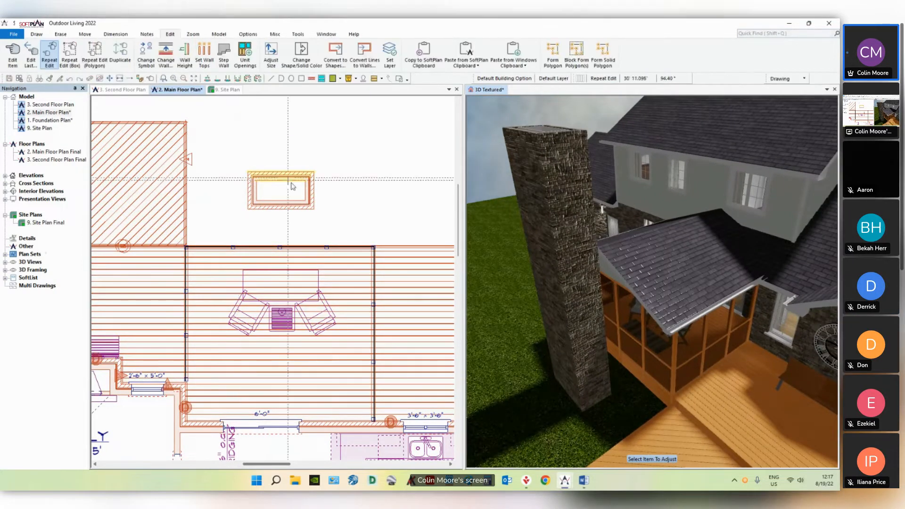
# Step: Move the block of four brick walls straight down so the chimney straddles the screened-in area's outer wall, centred on the middle post
pyautogui.scroll(2, 280, 190)
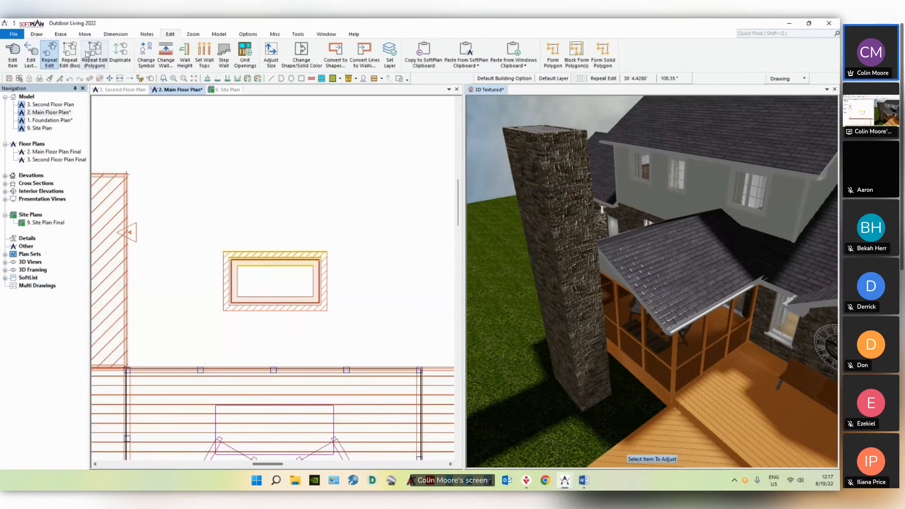
pyautogui.click(85, 34)
pyautogui.click(31, 61)
pyautogui.moveTo(203, 218); pyautogui.dragTo(363, 333)
pyautogui.moveTo(363, 411); pyautogui.dragTo(363, 417)
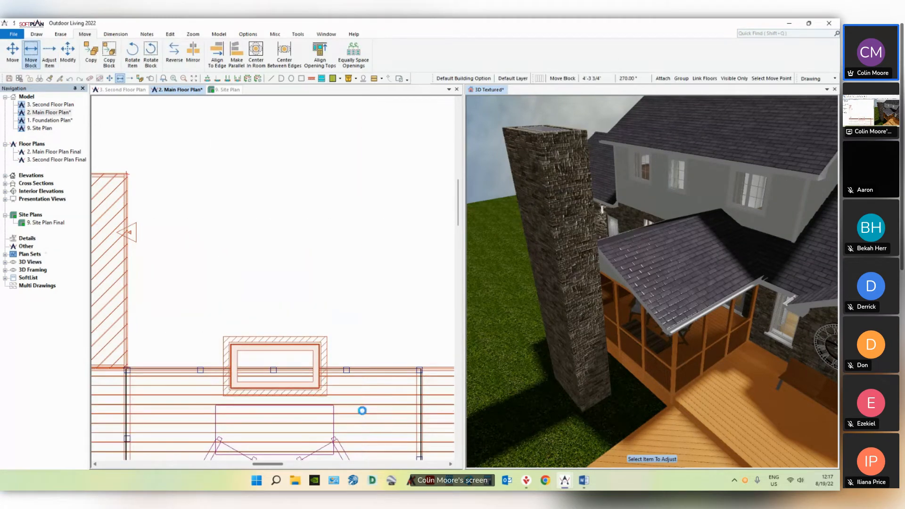
pyautogui.moveTo(623, 305); pyautogui.dragTo(659, 304, button='middle')
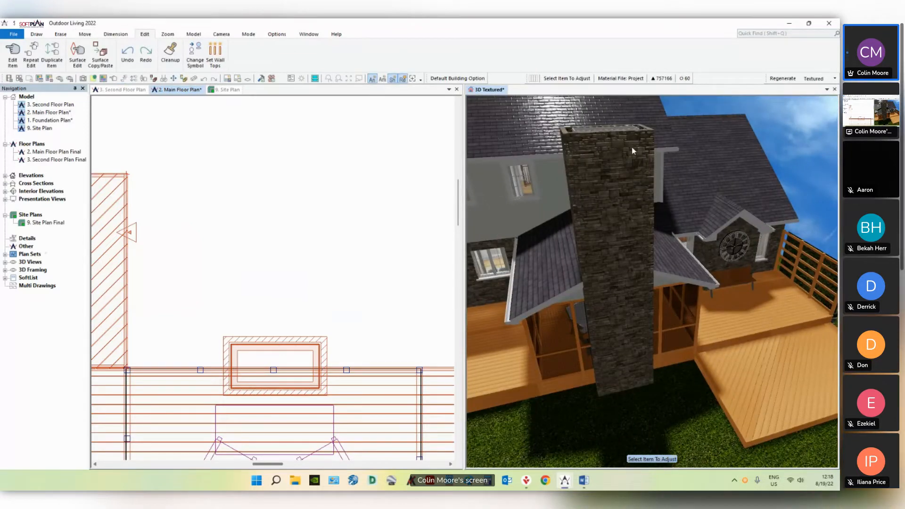
# Step: Find the chimney symbols and place "chimney cap 01 double" at the upper corner of the brick chimney in the plan
pyautogui.click(218, 304)
pyautogui.click(165, 63)
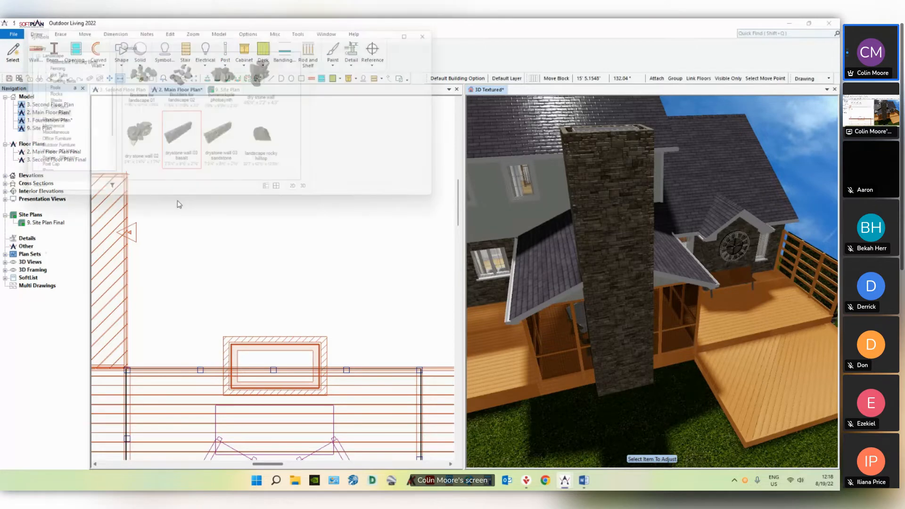
pyautogui.click(72, 195)
pyautogui.write('c')
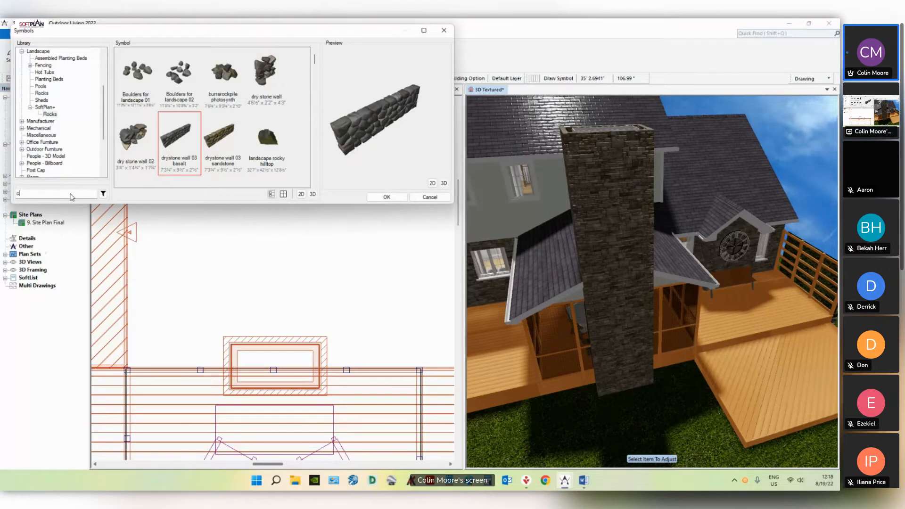
pyautogui.write('himney')
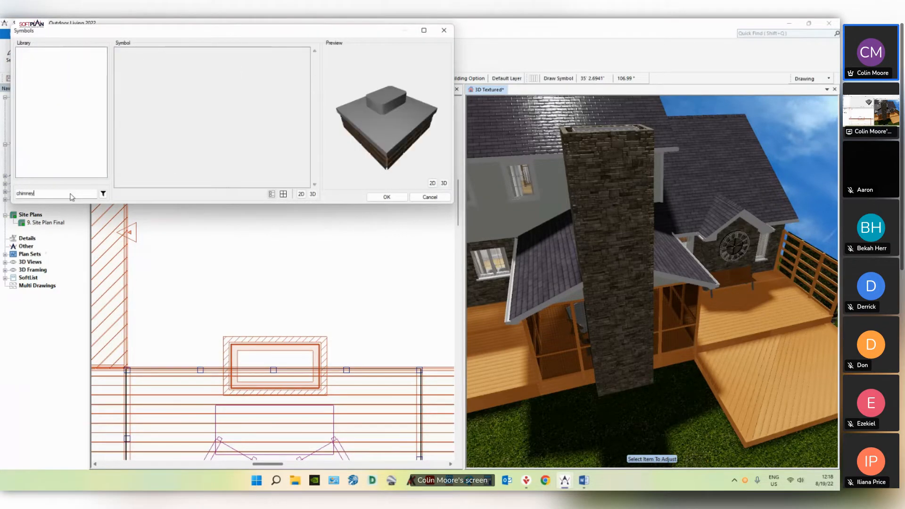
pyautogui.click(173, 81)
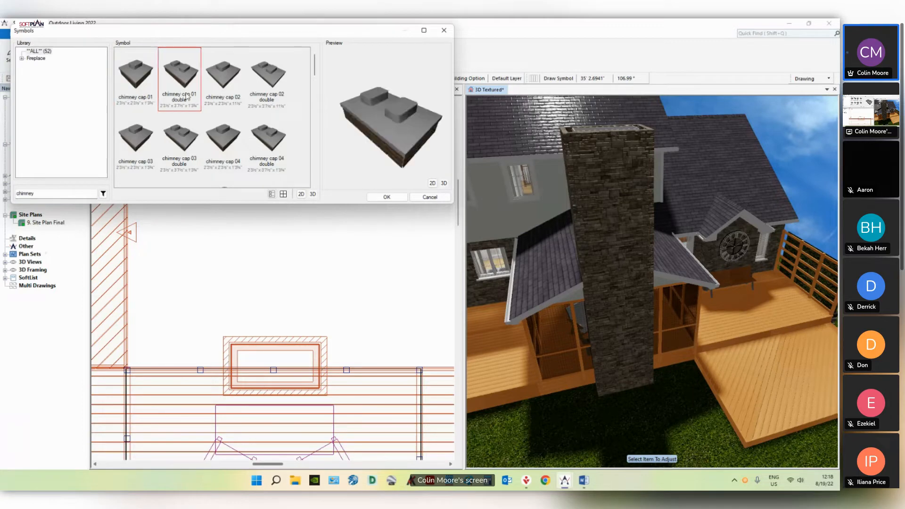
pyautogui.click(22, 59)
pyautogui.click(395, 197)
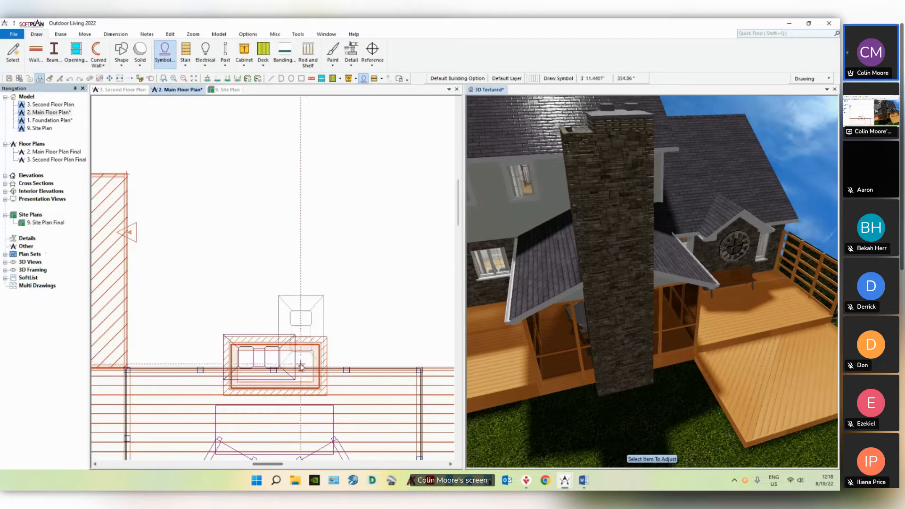
pyautogui.moveTo(296, 358); pyautogui.dragTo(274, 307, button='middle')
pyautogui.press('Escape')
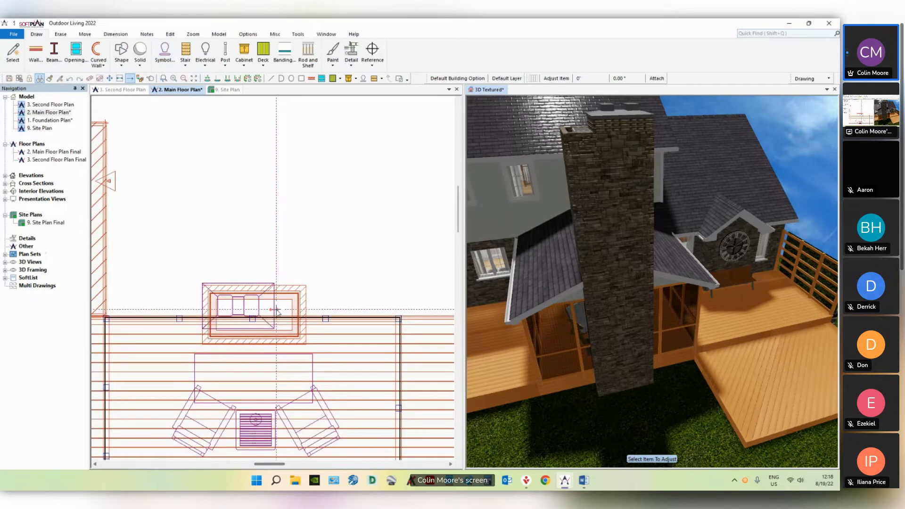
# Step: Stretch the chimney cap to 5'-3" by 3'-0" so its edges align with the chimney's outer brick faces
pyautogui.click(277, 310)
pyautogui.click(306, 309)
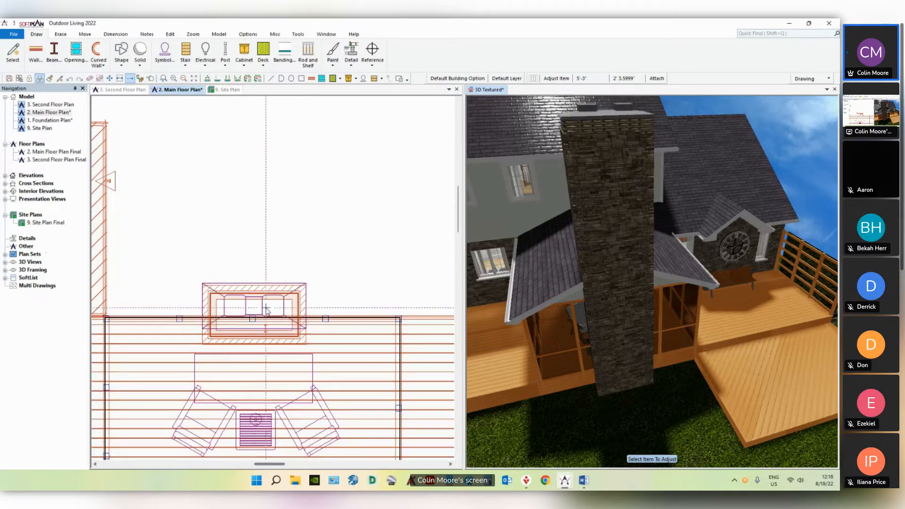
pyautogui.scroll(2, 267, 310)
pyautogui.click(274, 272)
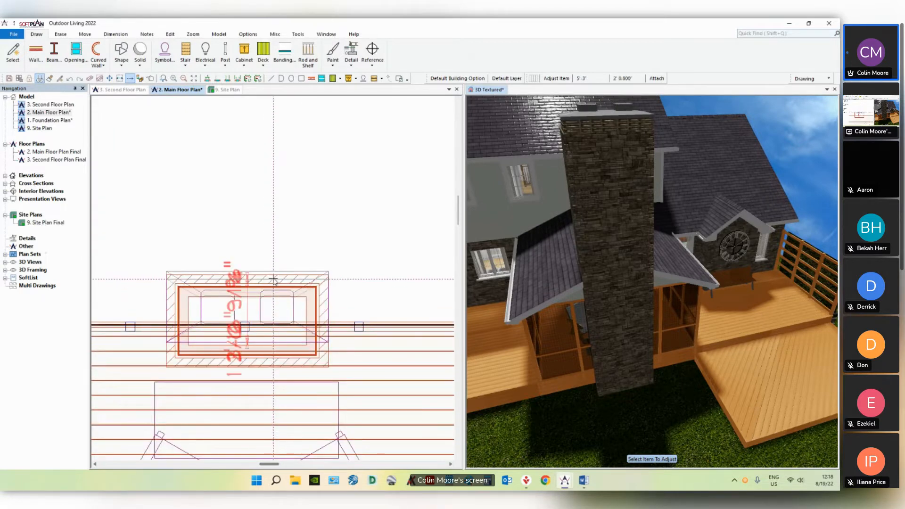
pyautogui.click(274, 275)
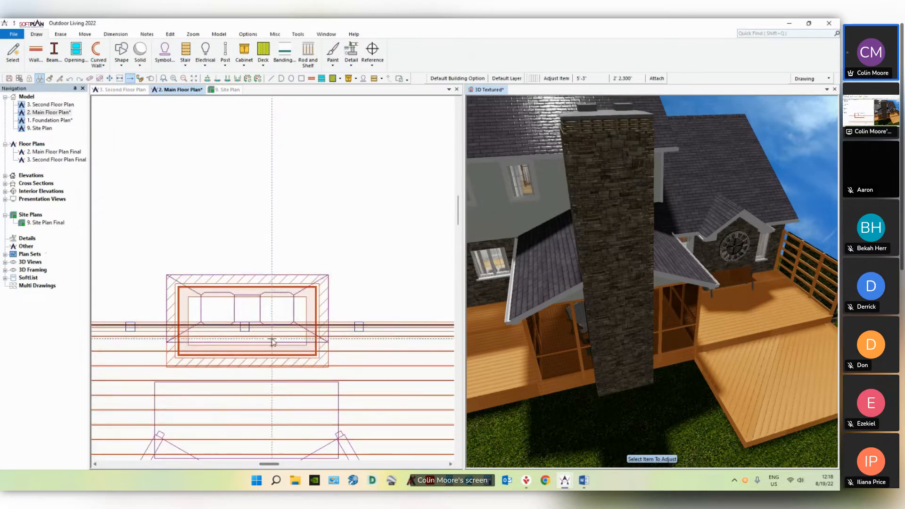
pyautogui.click(273, 341)
pyautogui.click(273, 365)
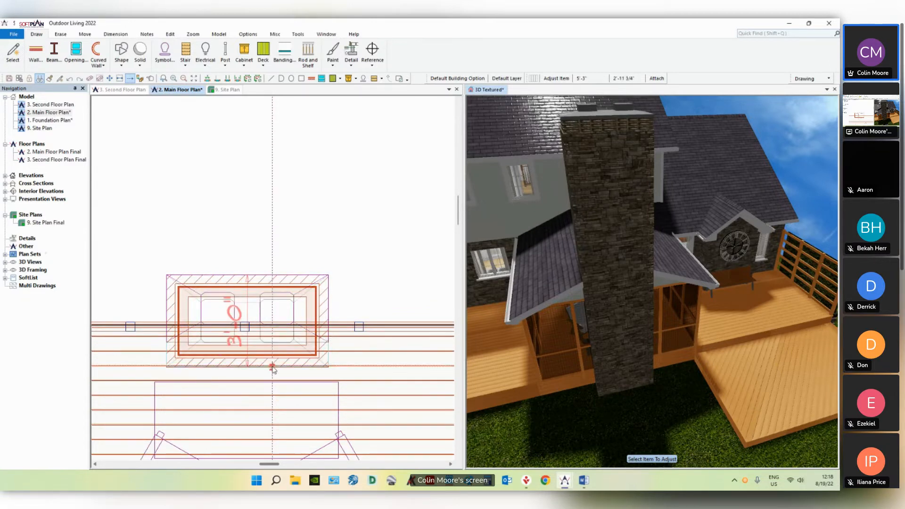
pyautogui.click(272, 367)
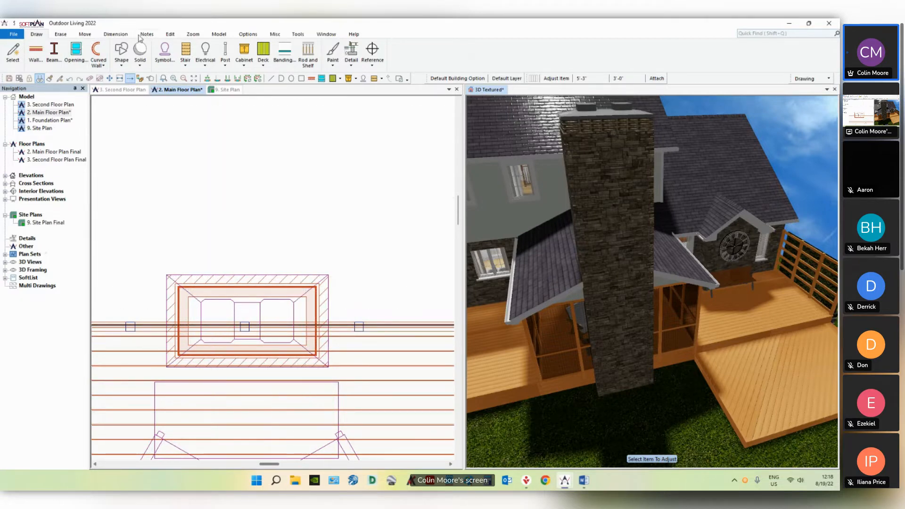
# Step: Edit the chimney cap in the 3D view and turn off its elevation Cleanup option
pyautogui.click(85, 34)
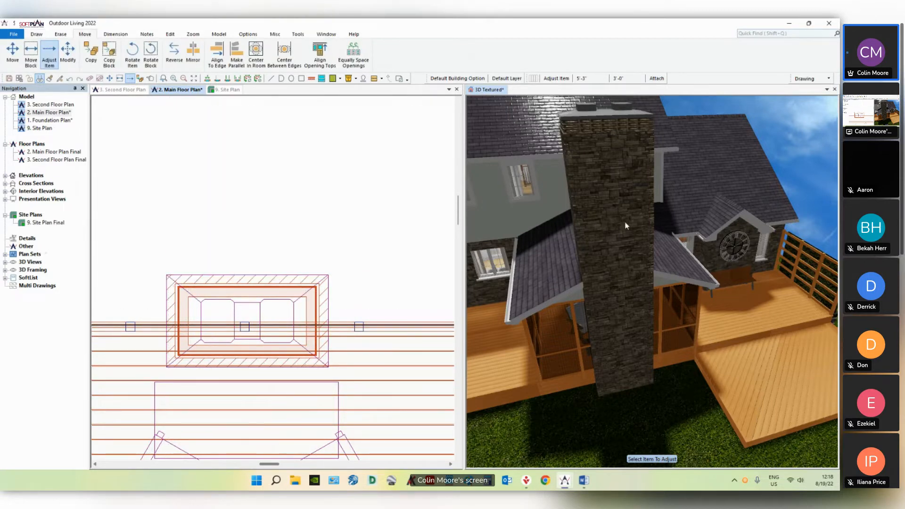
pyautogui.moveTo(611, 143); pyautogui.dragTo(636, 146, button='middle')
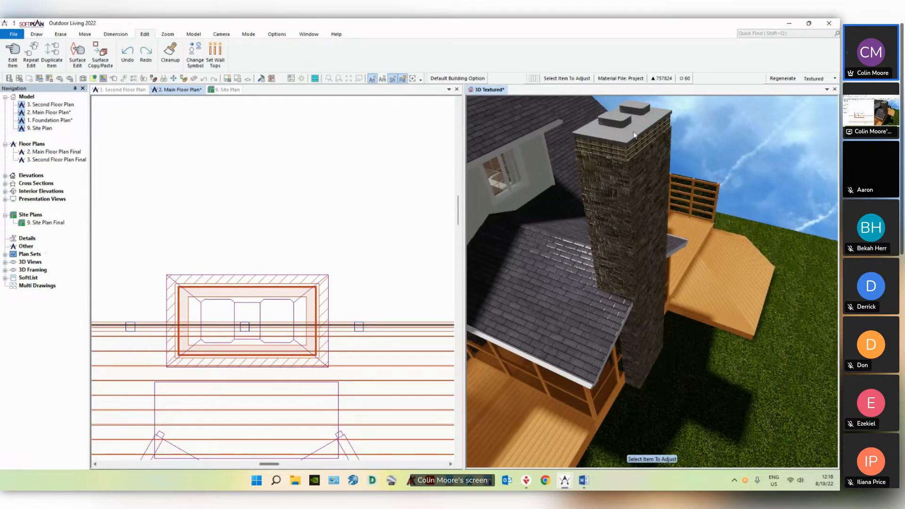
pyautogui.rightClick(634, 150)
pyautogui.click(637, 150)
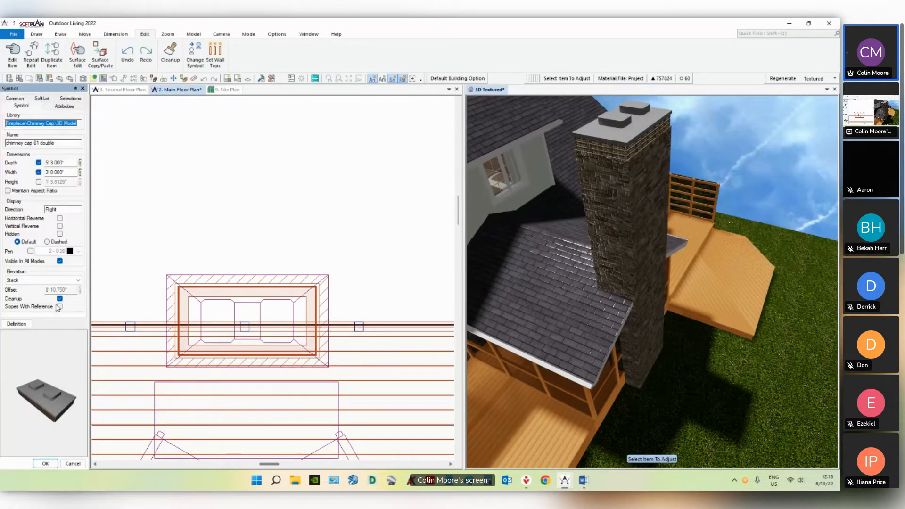
pyautogui.click(59, 299)
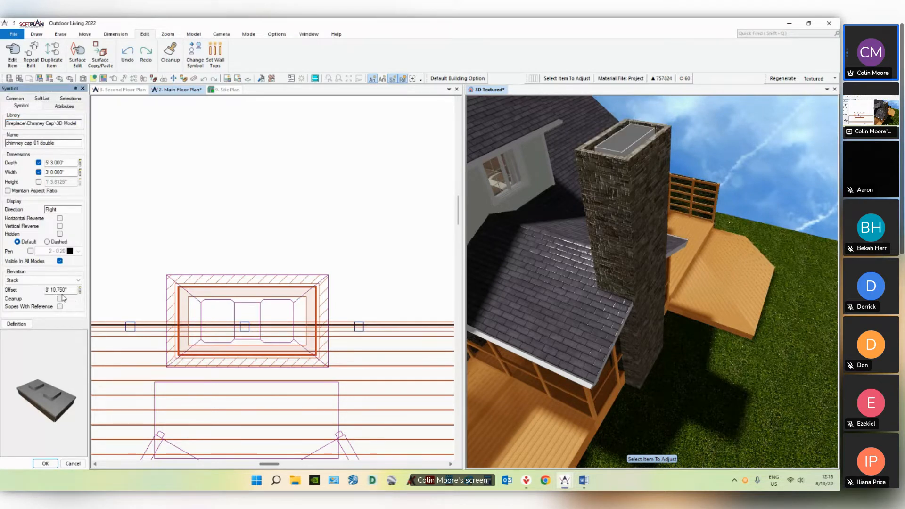
# Step: Try elevation offsets of 23' and 22' for the chimney cap
pyautogui.click(75, 289)
pyautogui.write('23')
pyautogui.press('Return')
pyautogui.click(74, 290)
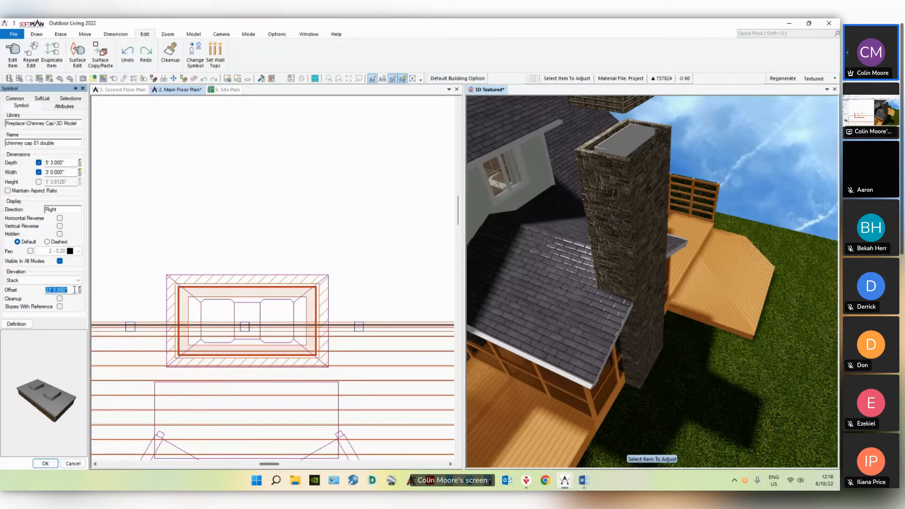
pyautogui.write('22')
pyautogui.press('Return')
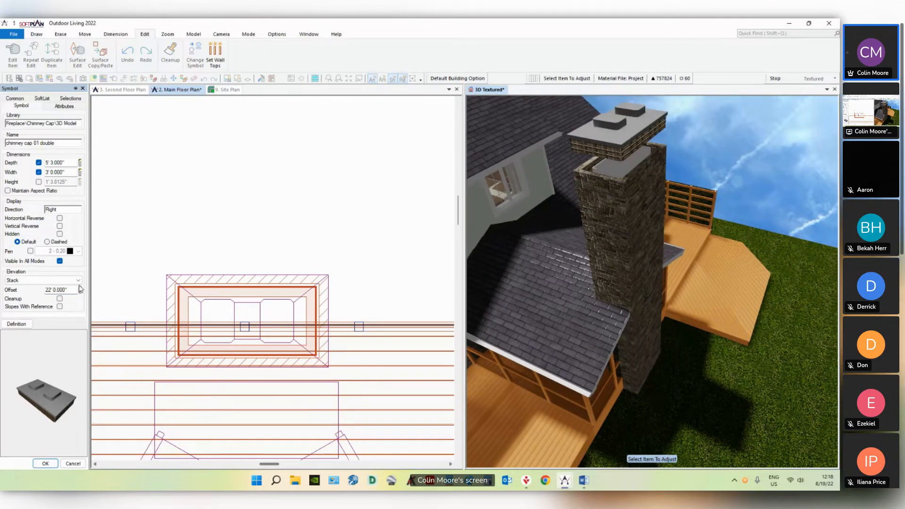
# Step: Set the chimney cap's elevation offset to 21' and inspect the chimney from outside and inside the screened-in area
pyautogui.click(70, 290)
pyautogui.write('21')
pyautogui.press('Return')
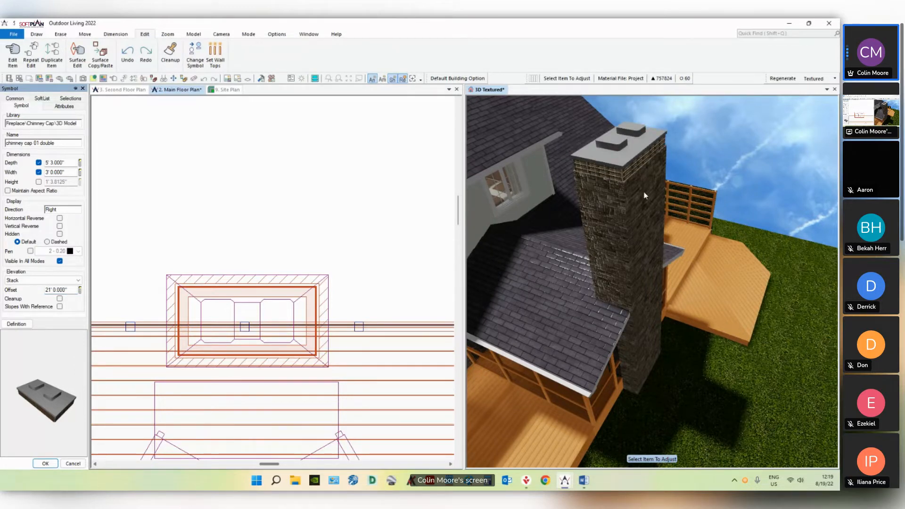
pyautogui.moveTo(641, 217); pyautogui.dragTo(628, 214)
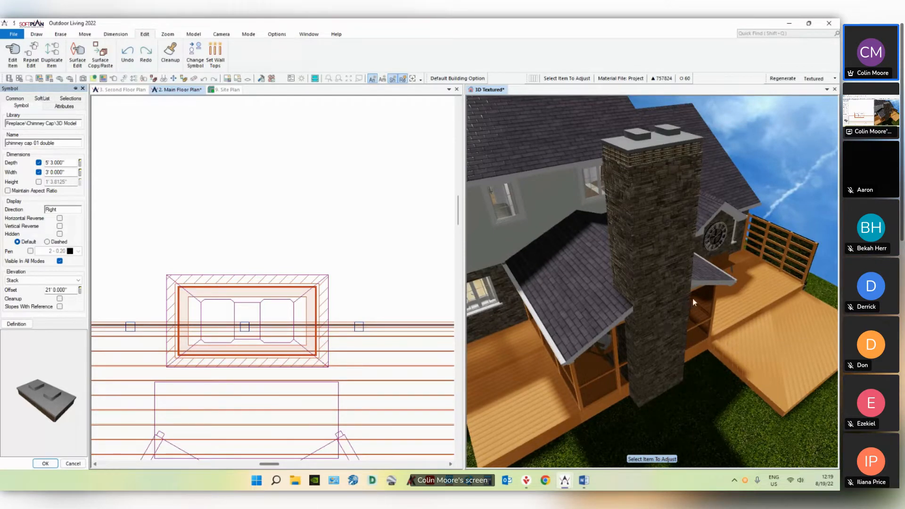
pyautogui.moveTo(692, 299); pyautogui.dragTo(695, 341)
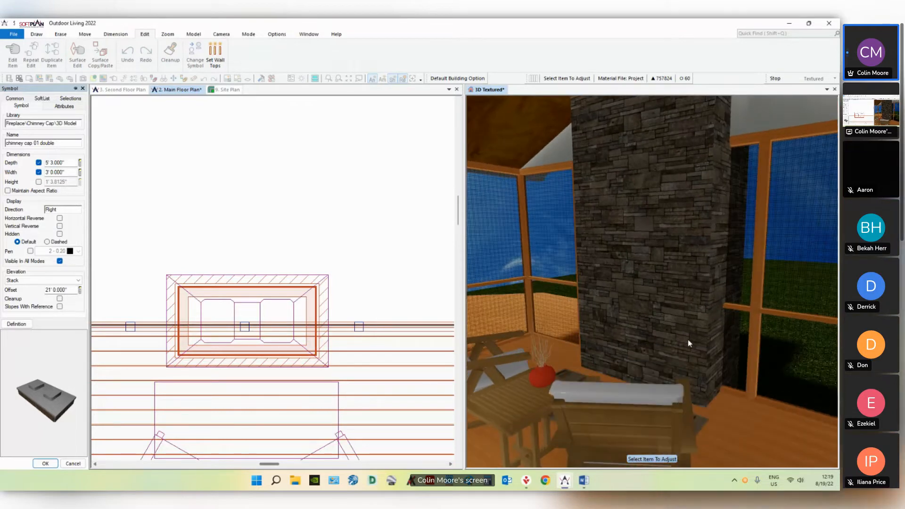
pyautogui.scroll(-3, 689, 339)
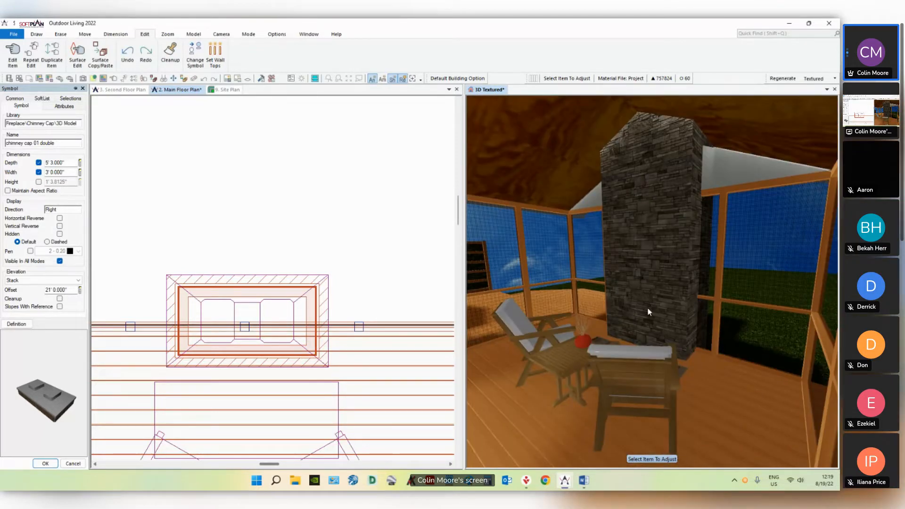
# Step: Add a blank arch opening to the chimney wall facing the lounge chairs in the main floor plan
pyautogui.click(310, 234)
pyautogui.moveTo(244, 367); pyautogui.dragTo(264, 328, button='middle')
pyautogui.scroll(1, 263, 324)
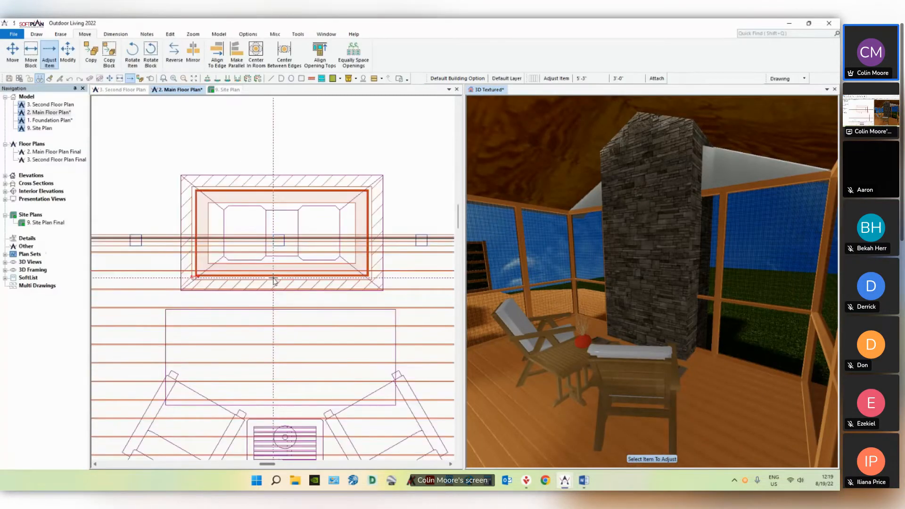
pyautogui.click(36, 34)
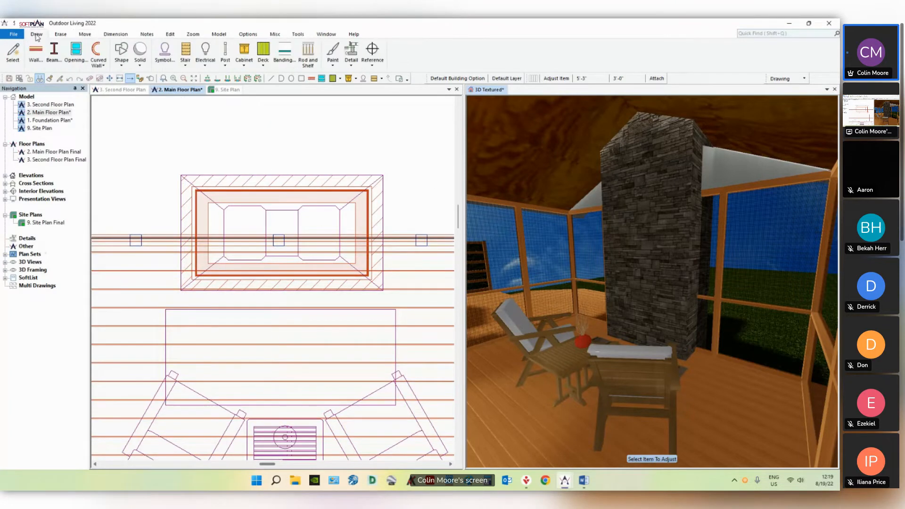
pyautogui.click(75, 52)
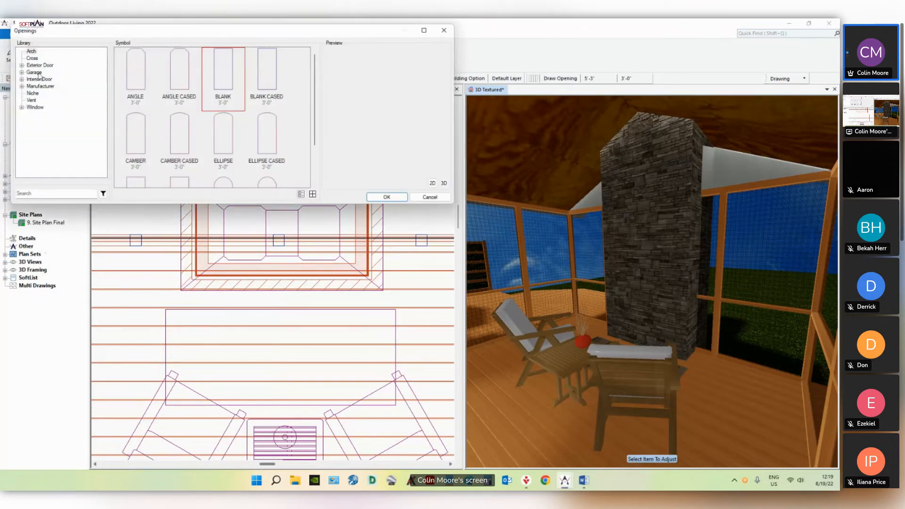
pyautogui.click(31, 52)
pyautogui.click(223, 90)
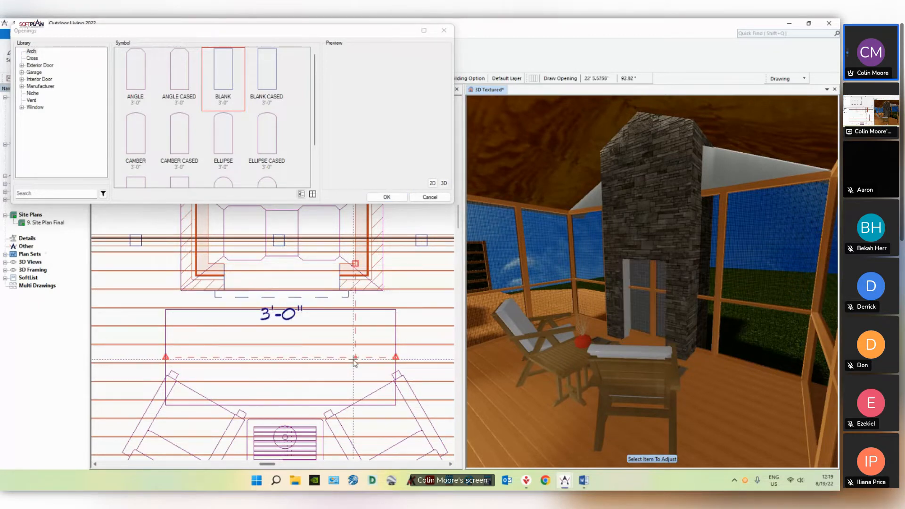
pyautogui.click(386, 198)
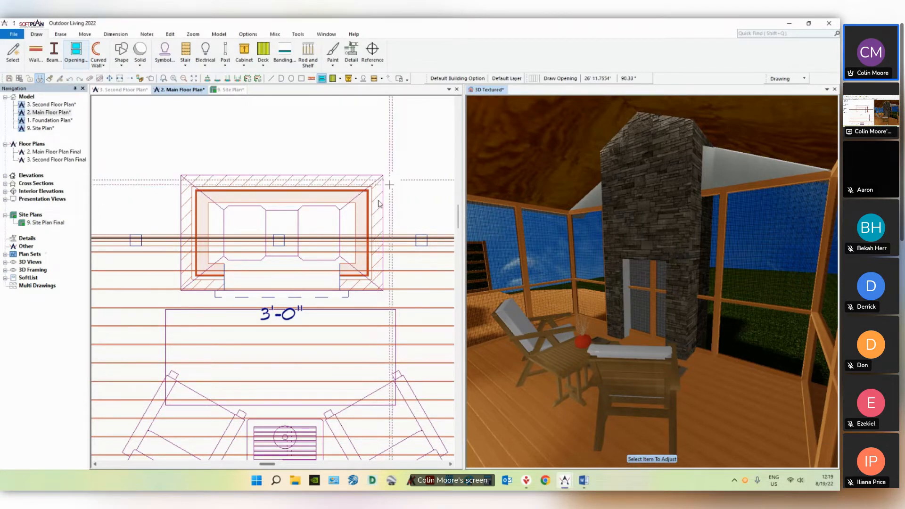
# Step: Edit the chimney opening, turn off its product code, and set its width to 3'-4" and height to 2'-0"
pyautogui.click(292, 277)
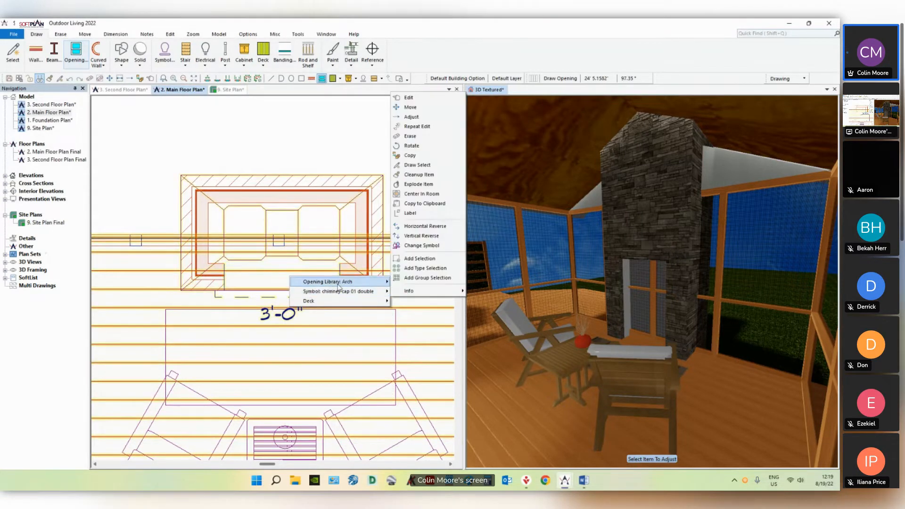
pyautogui.moveTo(378, 282)
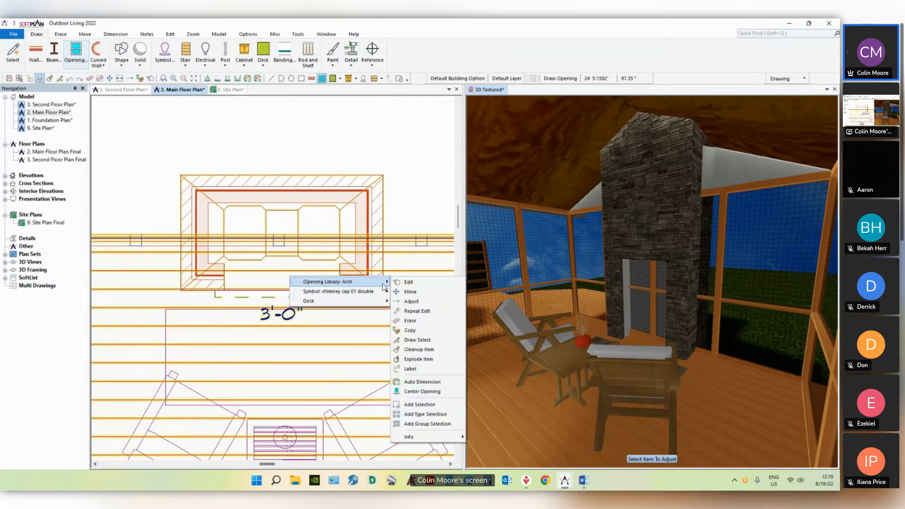
pyautogui.click(409, 282)
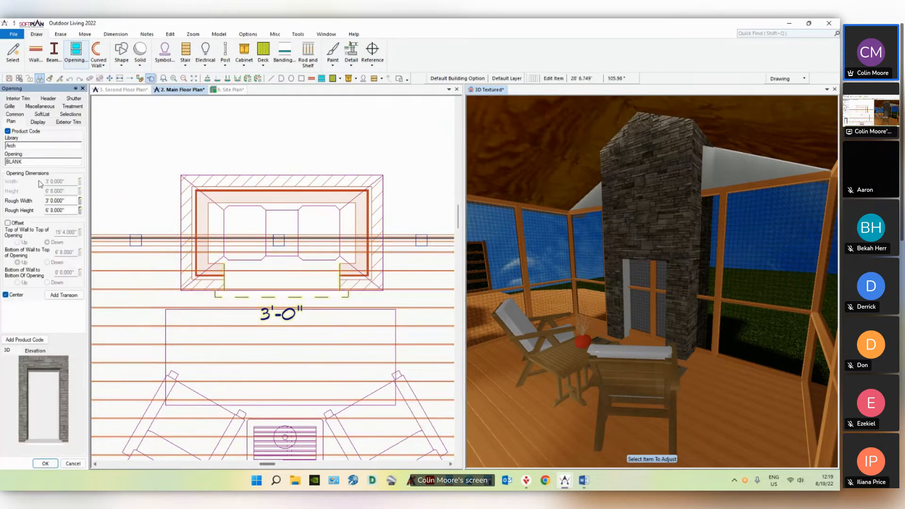
pyautogui.click(8, 131)
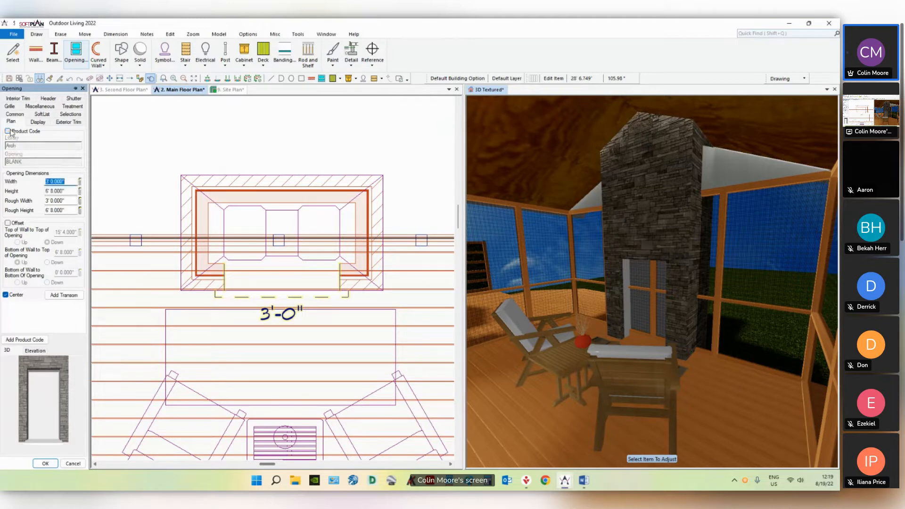
pyautogui.click(62, 181)
pyautogui.write("3'4")
pyautogui.press('Tab')
pyautogui.doubleClick(70, 191)
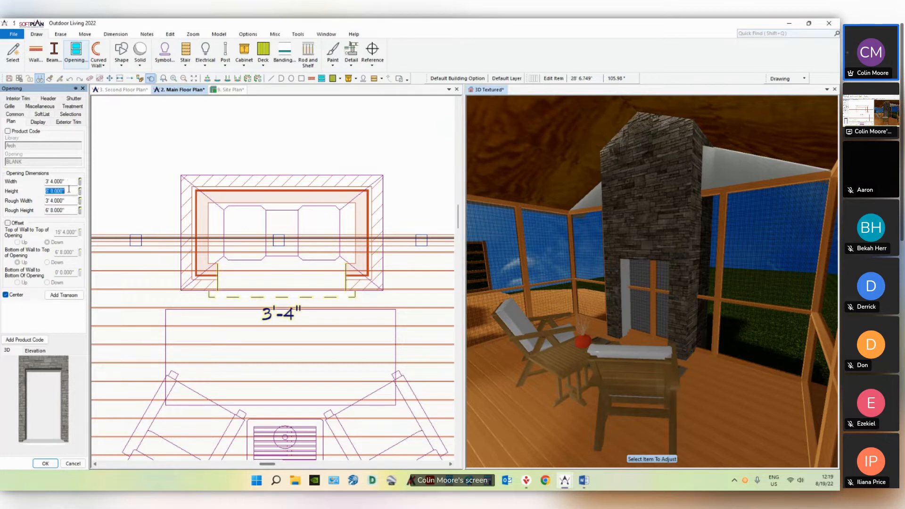
pyautogui.write('2')
pyautogui.press('Tab')
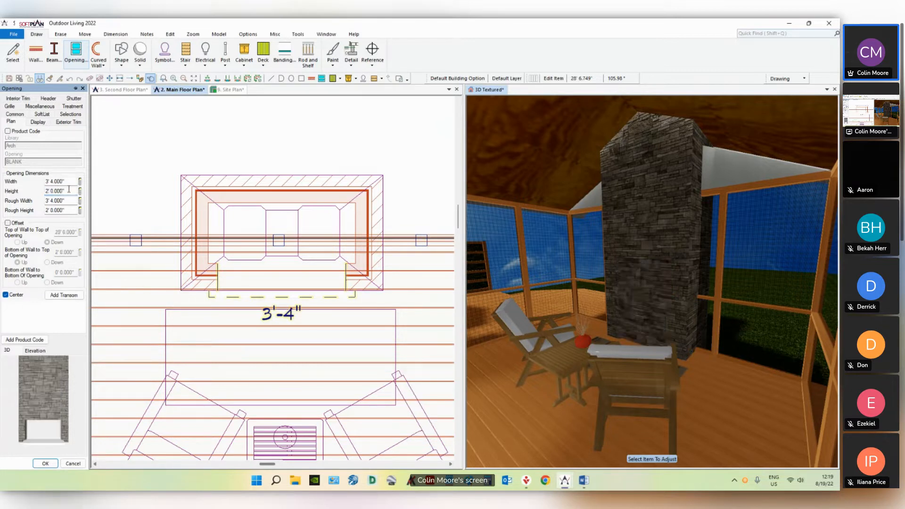
# Step: Enable the chimney opening's offset with its bottom 2'-6" above the wall bottom, and turn off its sill
pyautogui.click(8, 222)
pyautogui.doubleClick(76, 272)
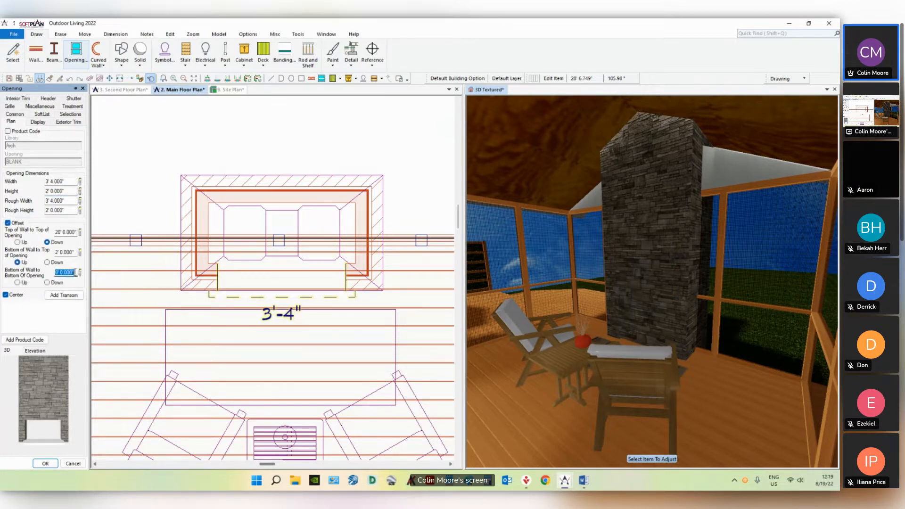
pyautogui.write('2.5')
pyautogui.press('Tab')
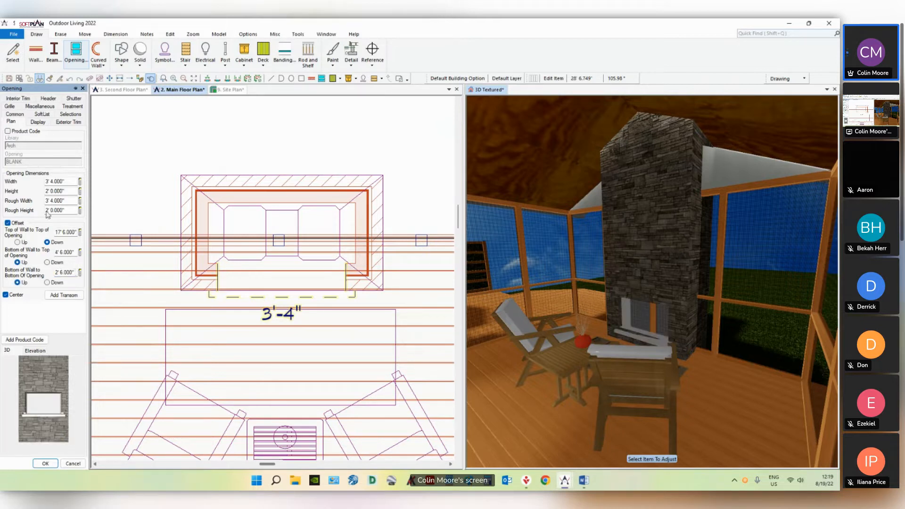
pyautogui.click(40, 122)
pyautogui.click(8, 151)
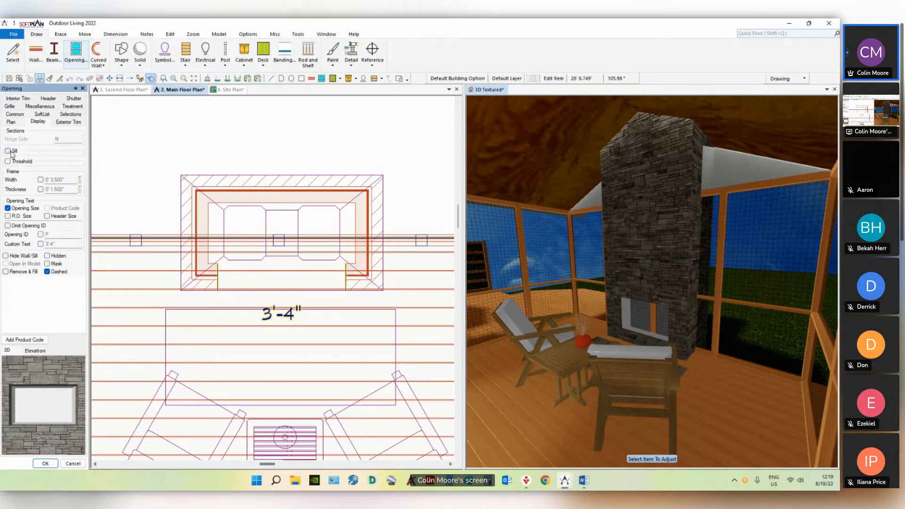
pyautogui.click(45, 464)
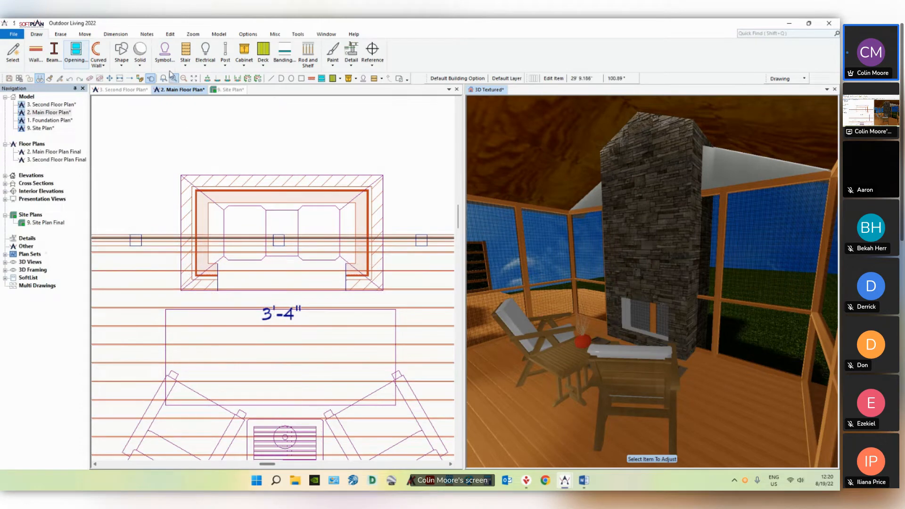
# Step: Search the symbols for "insert series" and place the Amantii insert series insert-26-3825 in the chimney opening
pyautogui.click(165, 51)
pyautogui.click(60, 194)
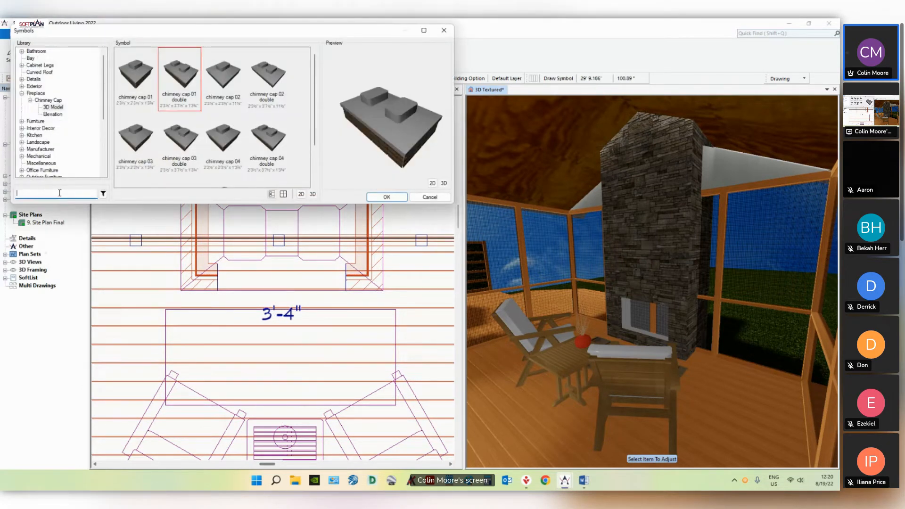
pyautogui.write('insert series')
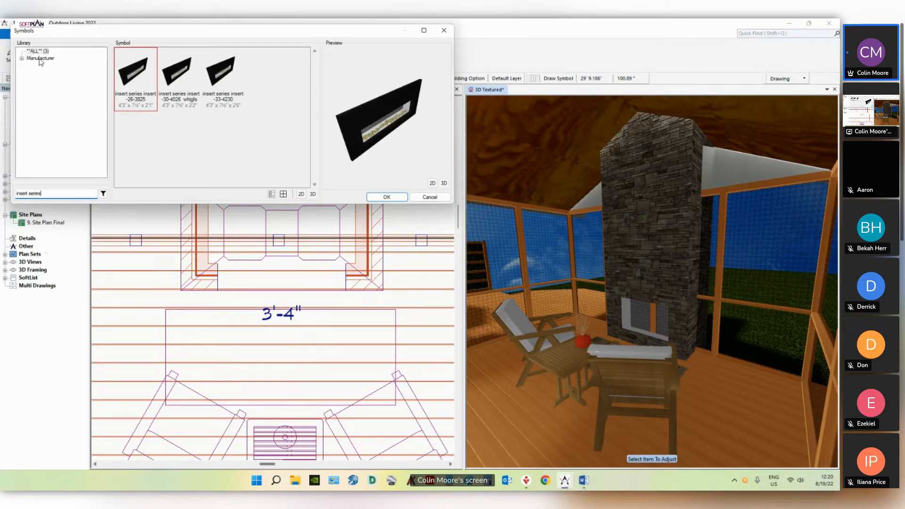
pyautogui.click(22, 58)
pyautogui.click(31, 66)
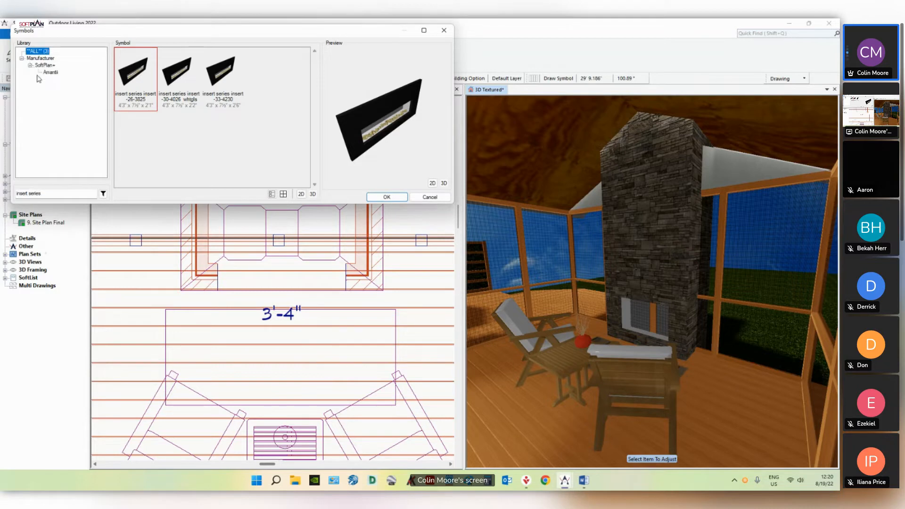
pyautogui.click(50, 73)
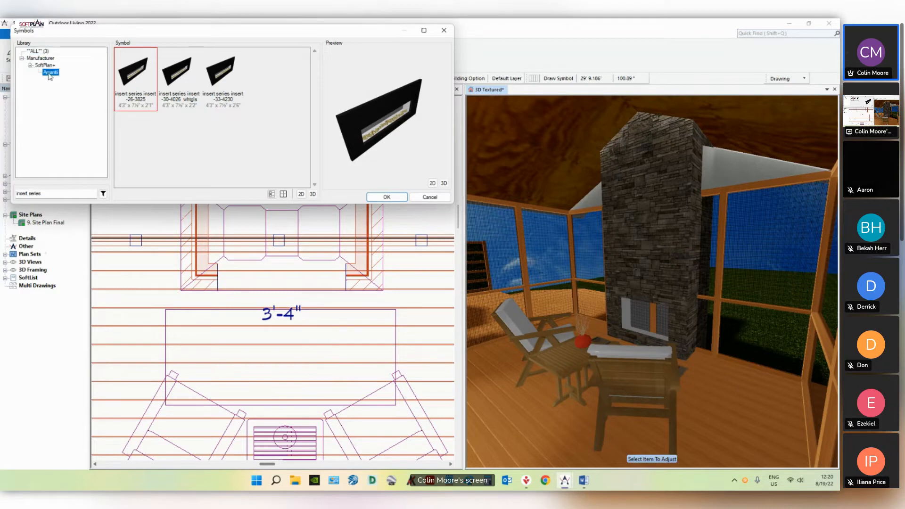
pyautogui.click(369, 198)
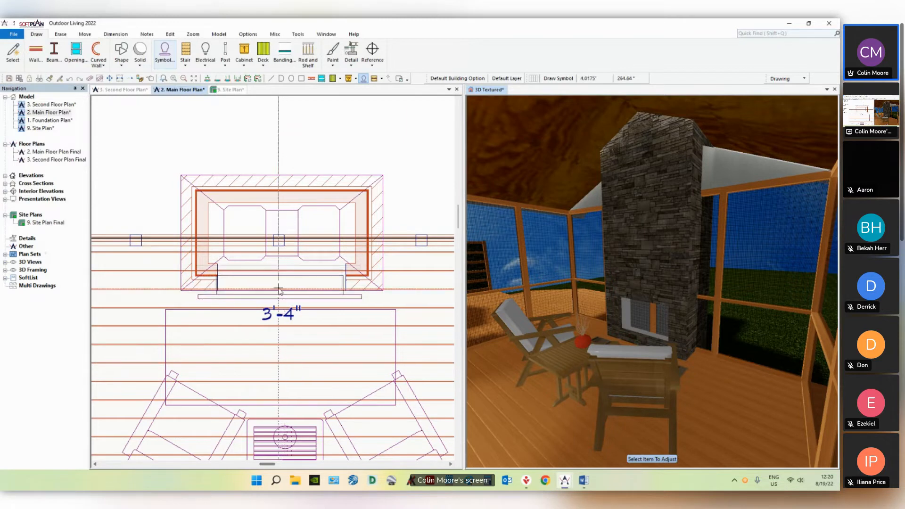
pyautogui.scroll(3, 279, 290)
pyautogui.click(296, 298)
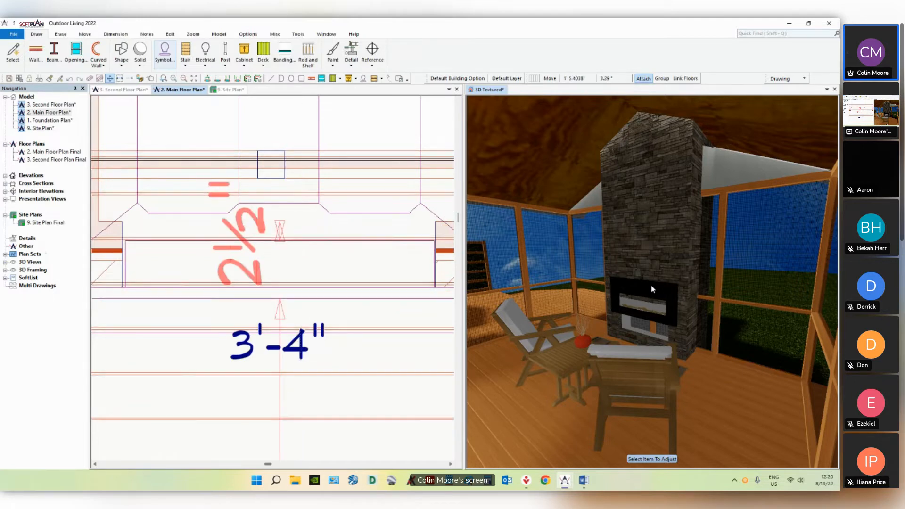
# Step: Lower the fireplace insert in the 3D view so it covers the chimney opening
pyautogui.moveTo(651, 293); pyautogui.dragTo(673, 290, button='middle')
pyautogui.scroll(4, 673, 294)
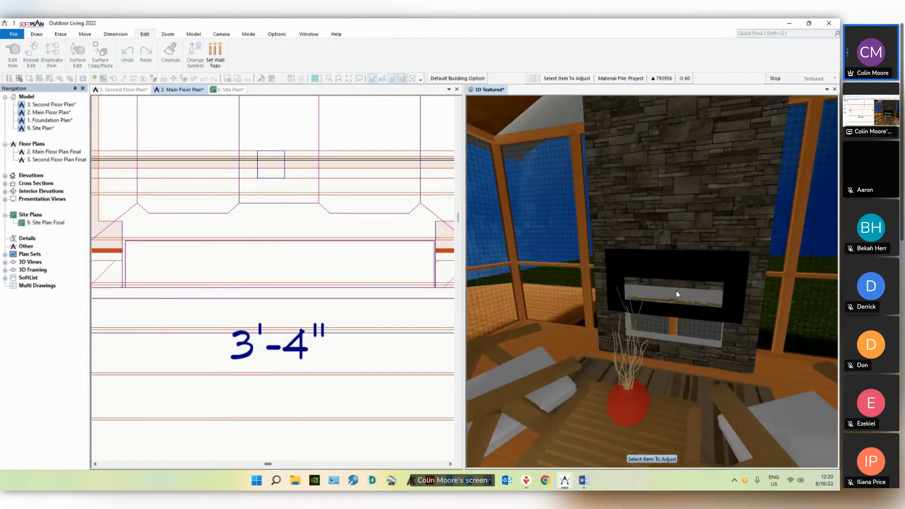
pyautogui.moveTo(676, 293); pyautogui.dragTo(658, 317)
pyautogui.click(657, 287)
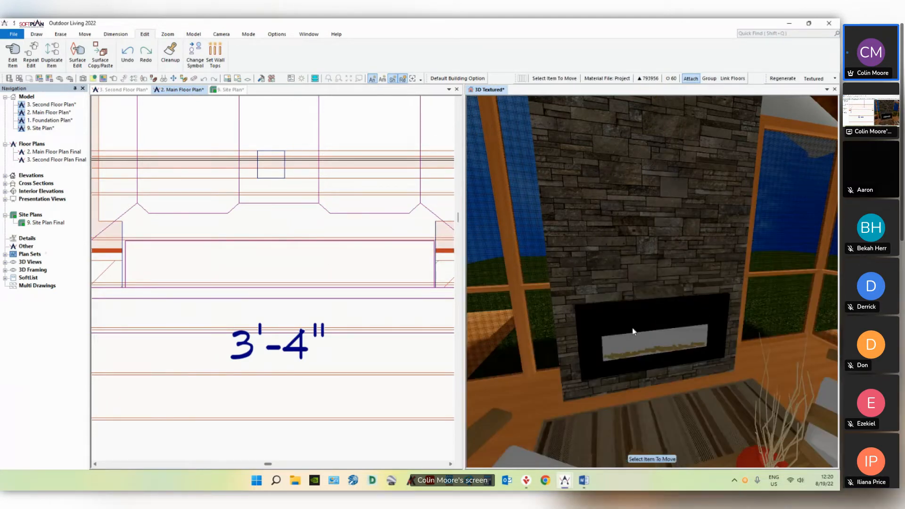
# Step: Check the fireplace insert's elevation offset in its symbol settings and inspect the chimney and decks from outside
pyautogui.moveTo(640, 329); pyautogui.dragTo(620, 328, button='middle')
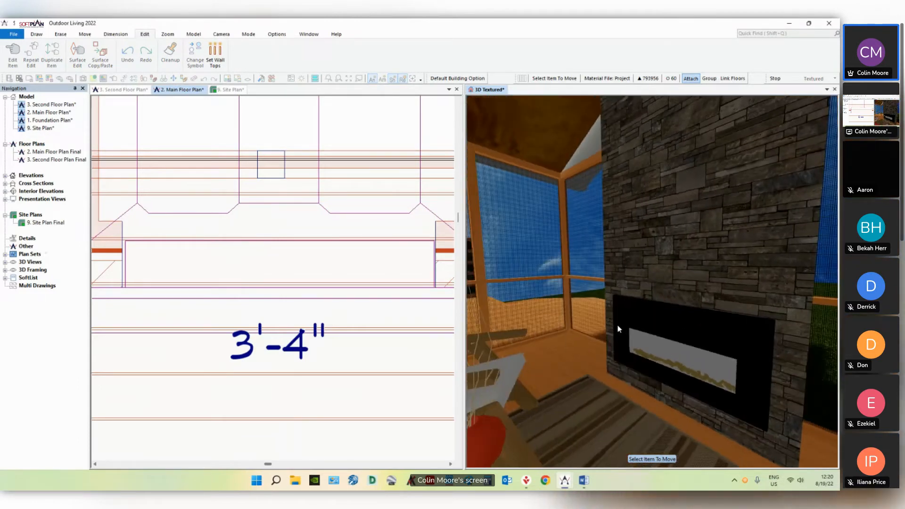
pyautogui.rightClick(689, 327)
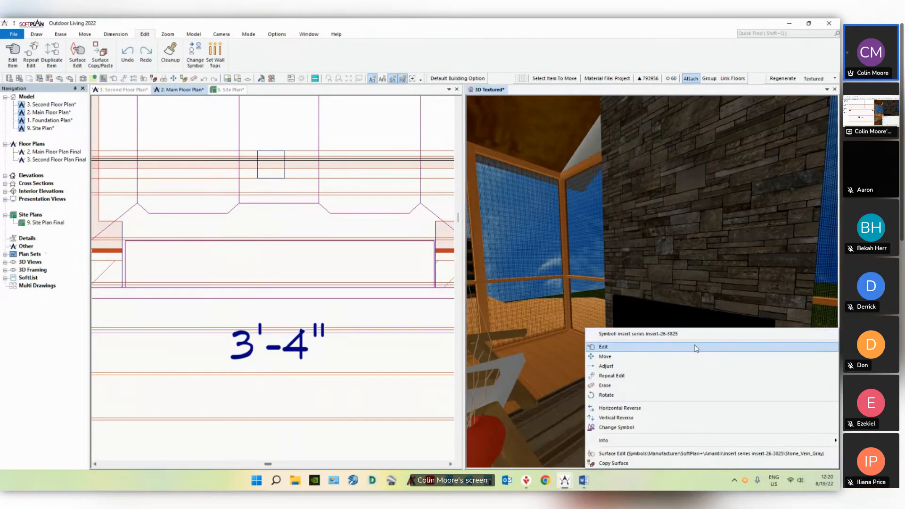
pyautogui.click(696, 349)
pyautogui.click(78, 291)
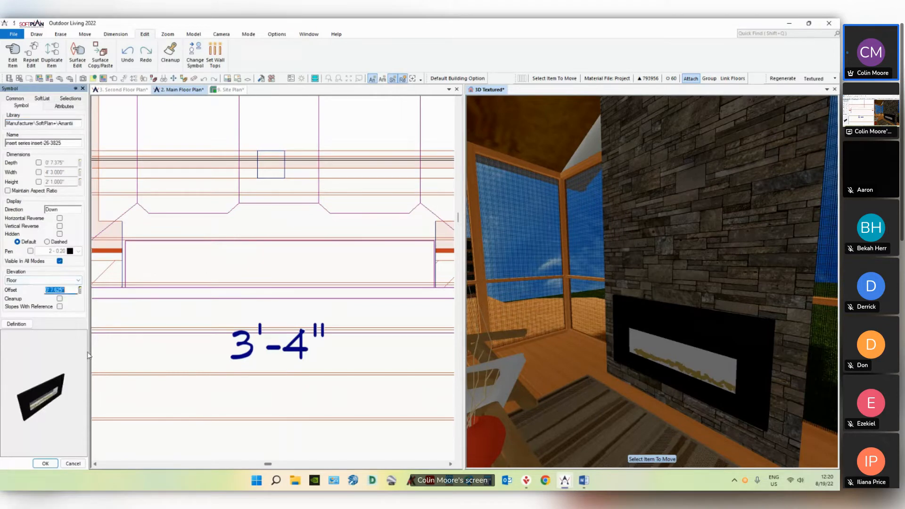
pyautogui.click(56, 464)
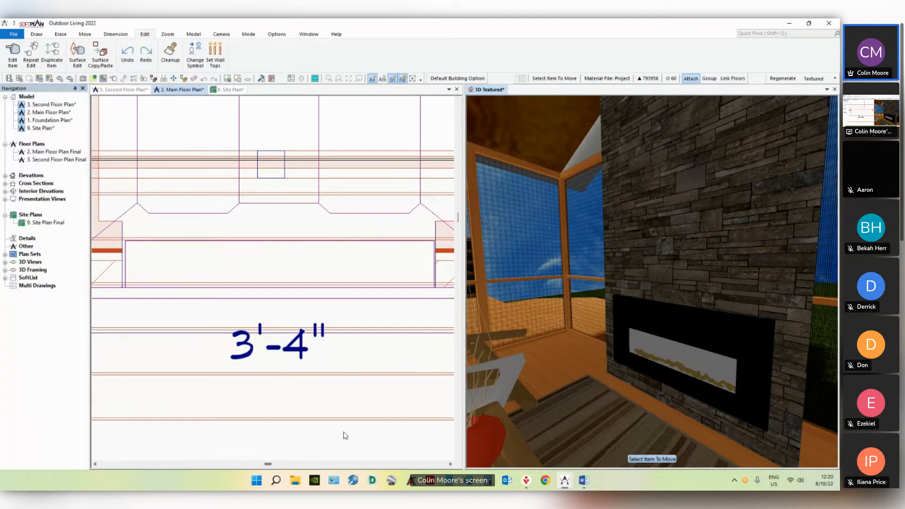
pyautogui.moveTo(687, 313); pyautogui.dragTo(698, 378, button='middle')
pyautogui.scroll(2, 699, 379)
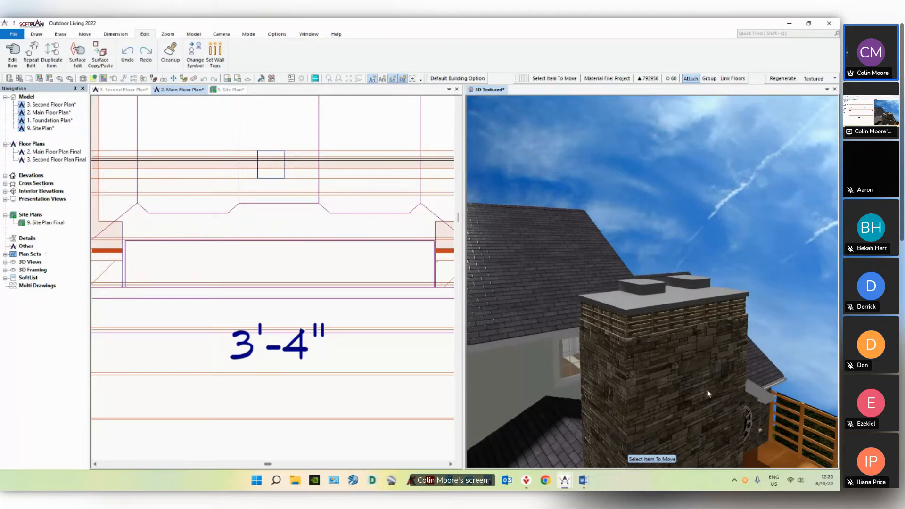
pyautogui.moveTo(708, 394); pyautogui.dragTo(602, 369, button='middle')
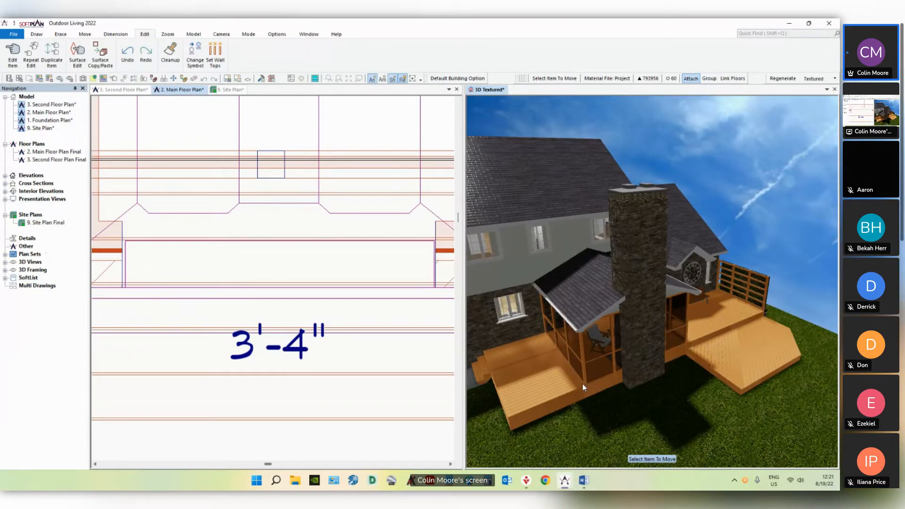
# Step: Draw standard round deck railing from the screened area's corner along the deck's outer edges and down the side of the steps
pyautogui.click(354, 315)
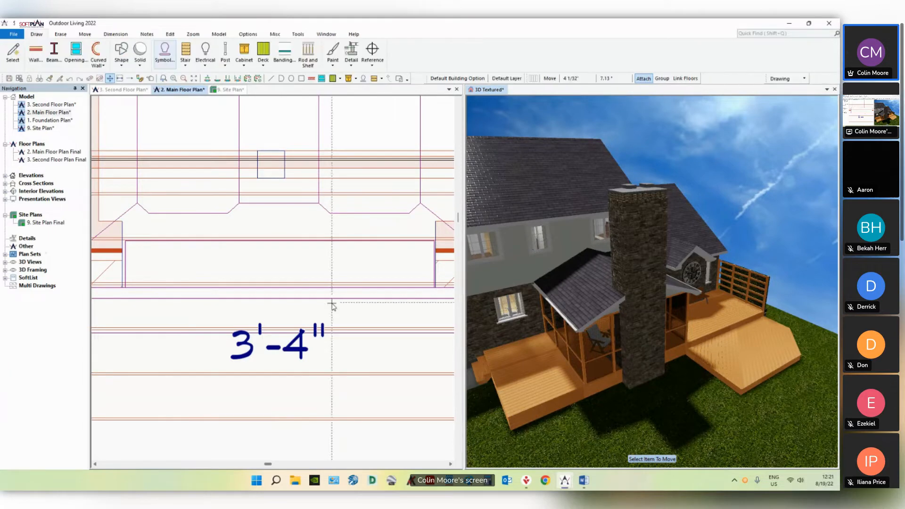
pyautogui.scroll(-5, 360, 315)
pyautogui.moveTo(366, 312); pyautogui.dragTo(273, 286, button='middle')
pyautogui.scroll(1, 273, 278)
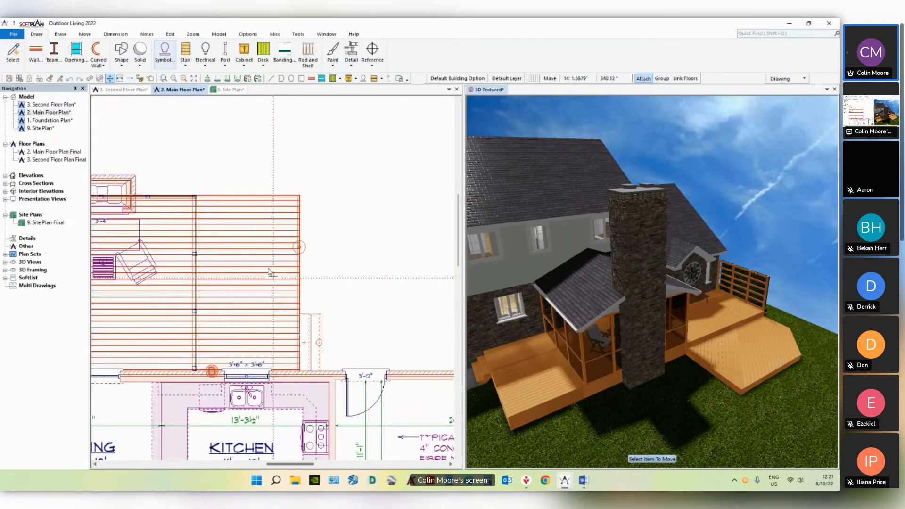
pyautogui.click(255, 65)
pyautogui.click(297, 253)
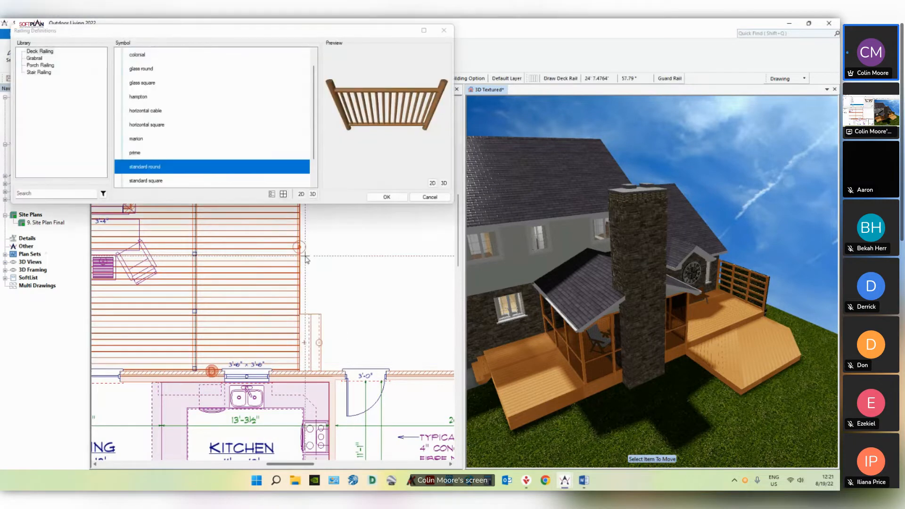
pyautogui.click(388, 197)
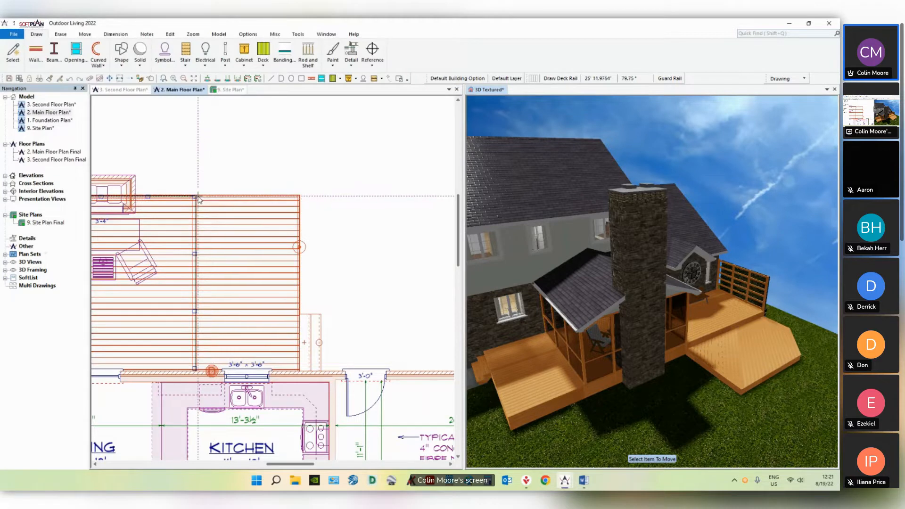
pyautogui.click(297, 198)
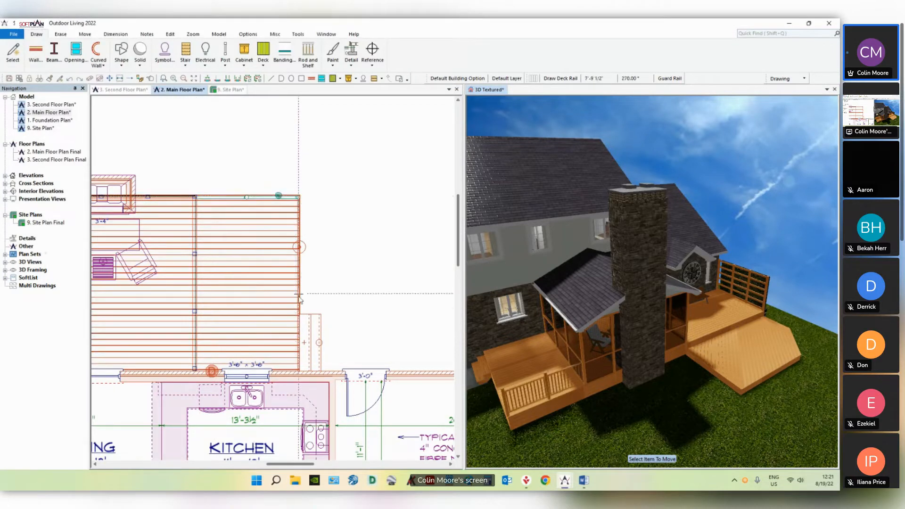
pyautogui.click(323, 318)
pyautogui.moveTo(540, 358); pyautogui.dragTo(627, 334, button='middle')
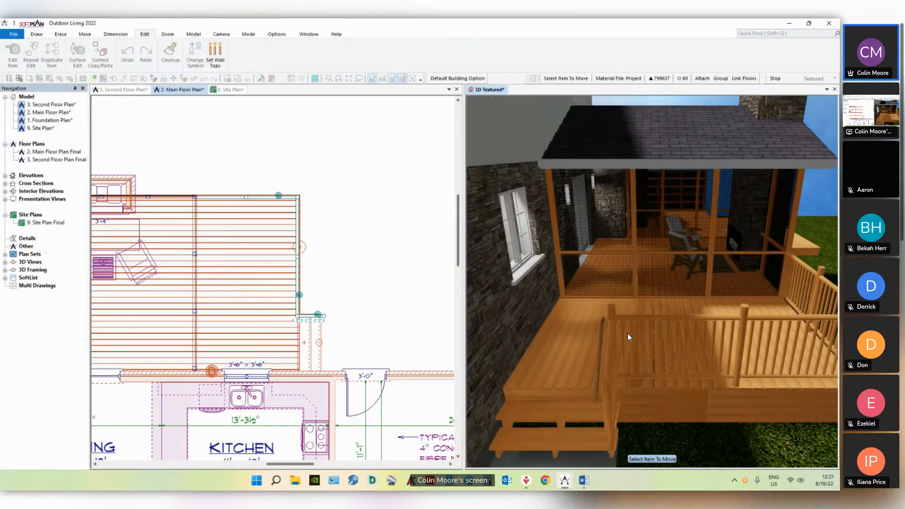
# Step: Turn off the grabrail on the short railing section at the top of the deck steps
pyautogui.rightClick(598, 352)
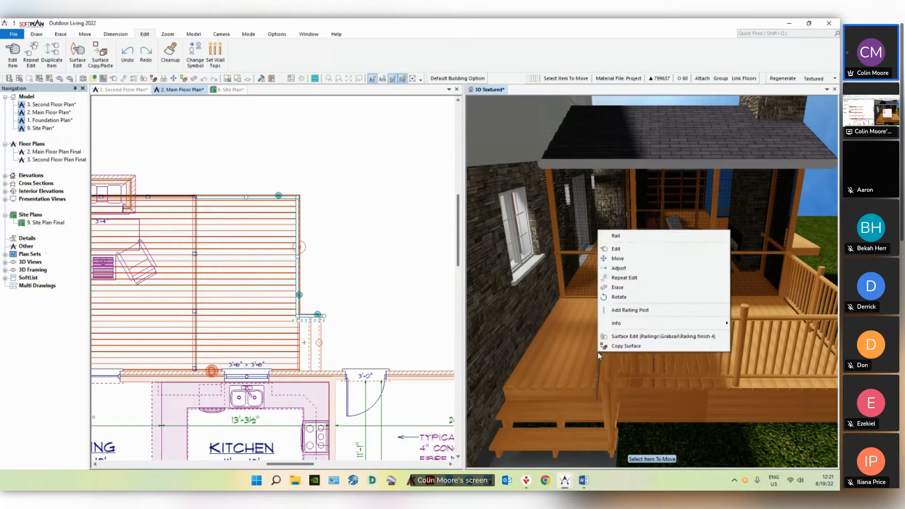
pyautogui.click(628, 247)
pyautogui.click(63, 106)
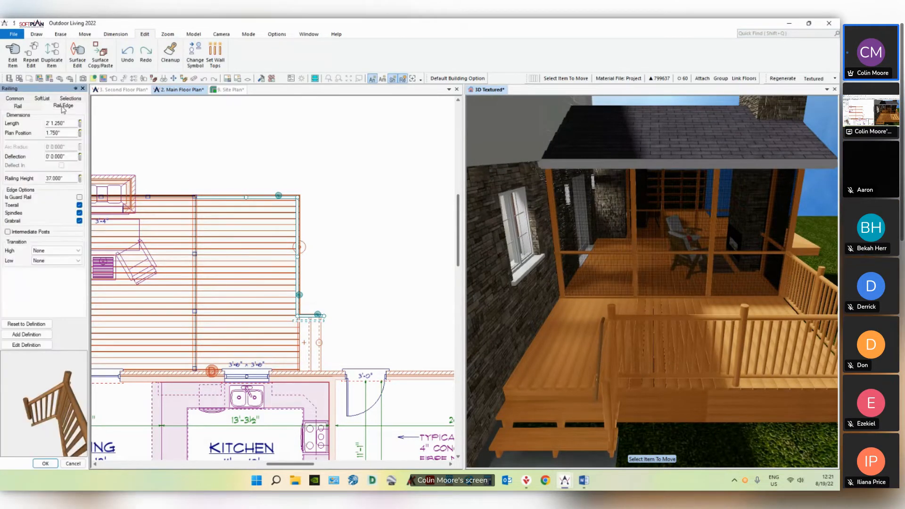
pyautogui.click(80, 220)
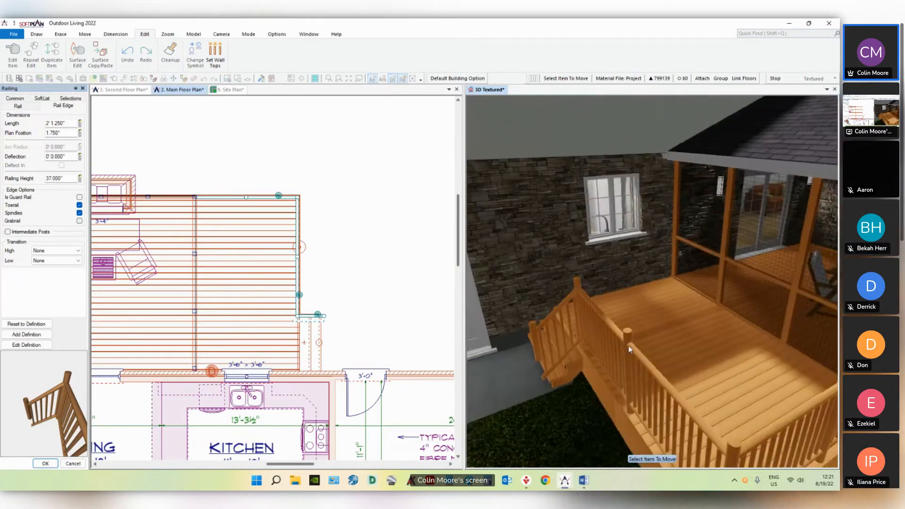
# Step: Enable the custom position on the railing post at the bottom of the steps and set it to 1' down
pyautogui.rightClick(538, 347)
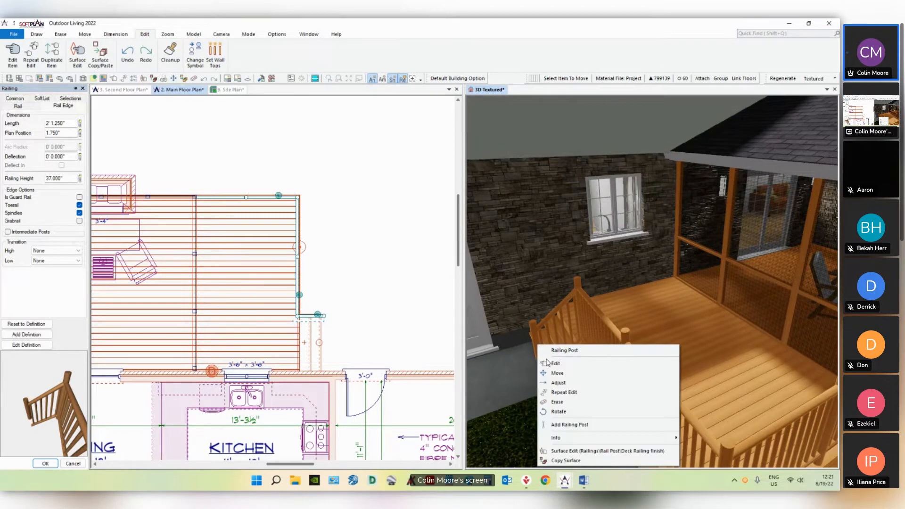
pyautogui.click(547, 364)
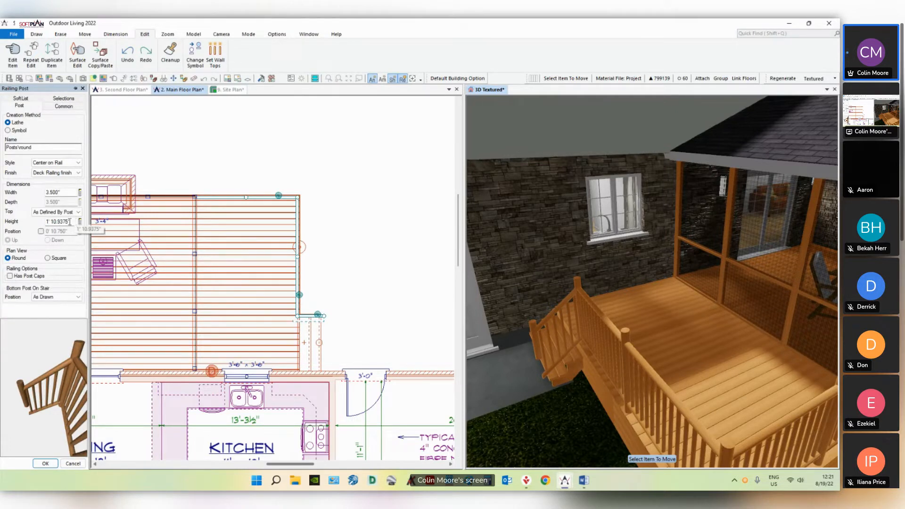
pyautogui.click(48, 231)
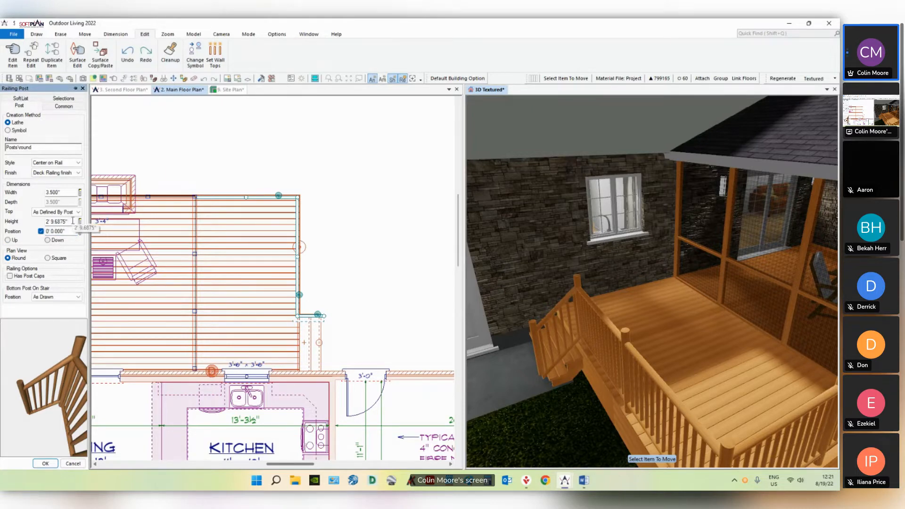
pyautogui.moveTo(606, 373); pyautogui.dragTo(546, 370)
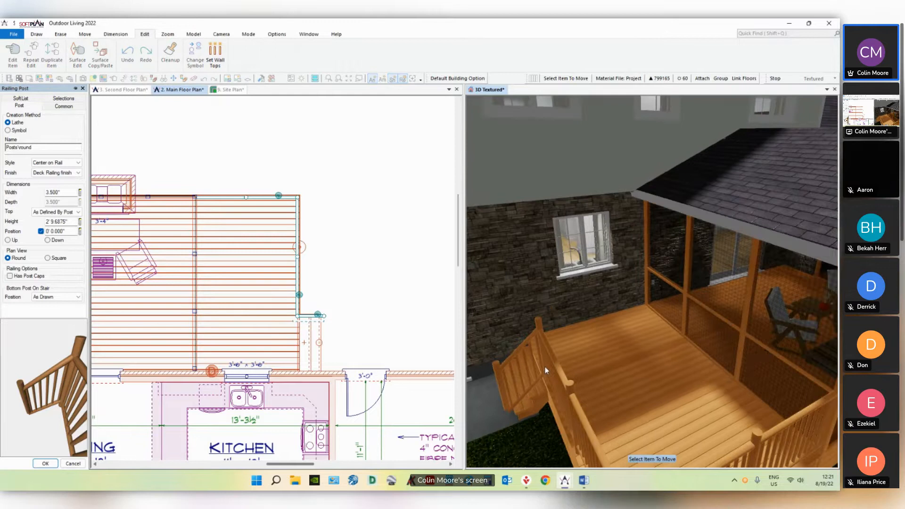
pyautogui.click(61, 232)
pyautogui.write("1'")
pyautogui.press('Tab')
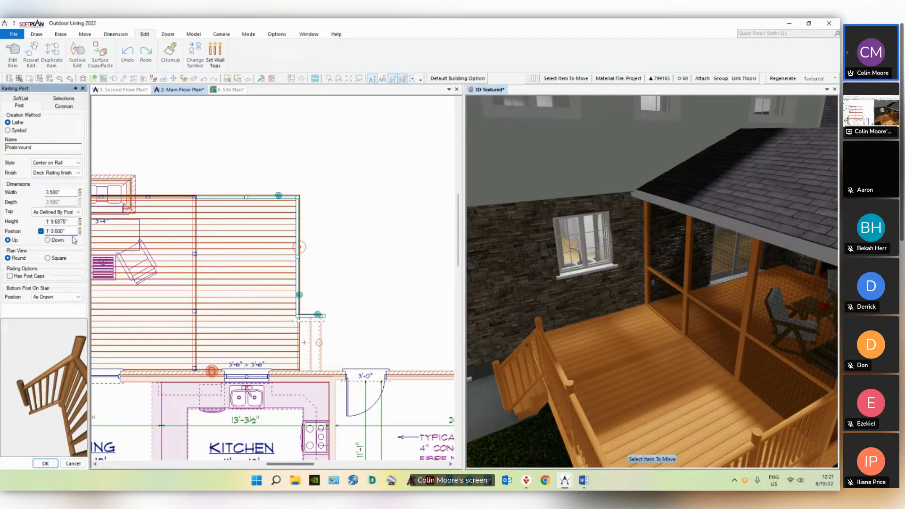
pyautogui.click(47, 240)
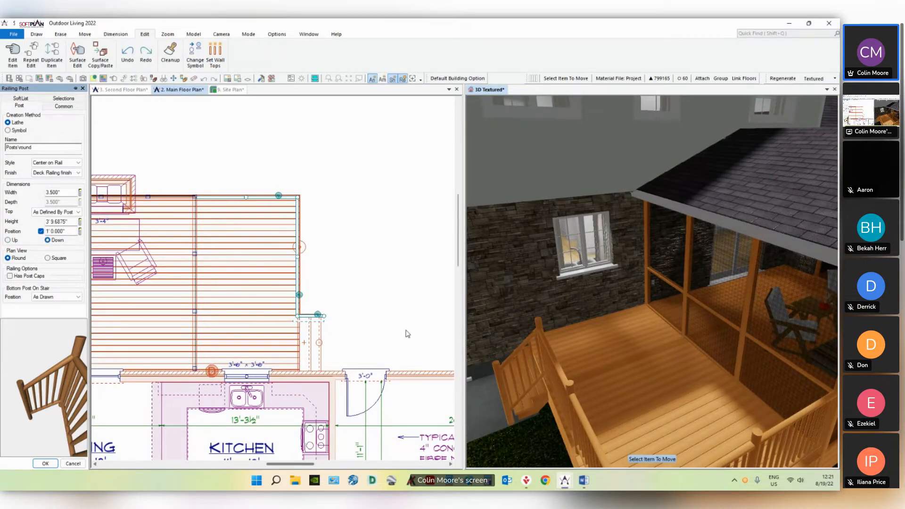
pyautogui.click(42, 465)
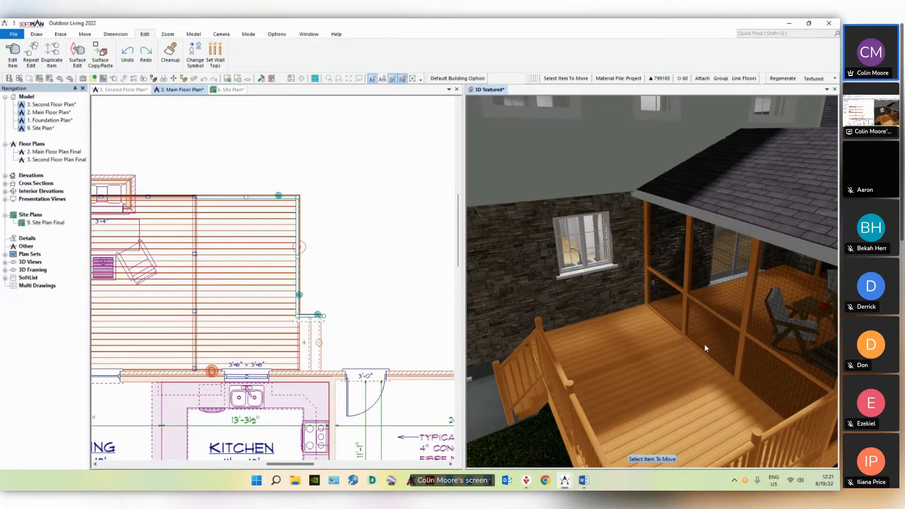
# Step: View the decks and chimney from the backyard, then open the site plan drawing
pyautogui.moveTo(705, 346); pyautogui.dragTo(618, 301)
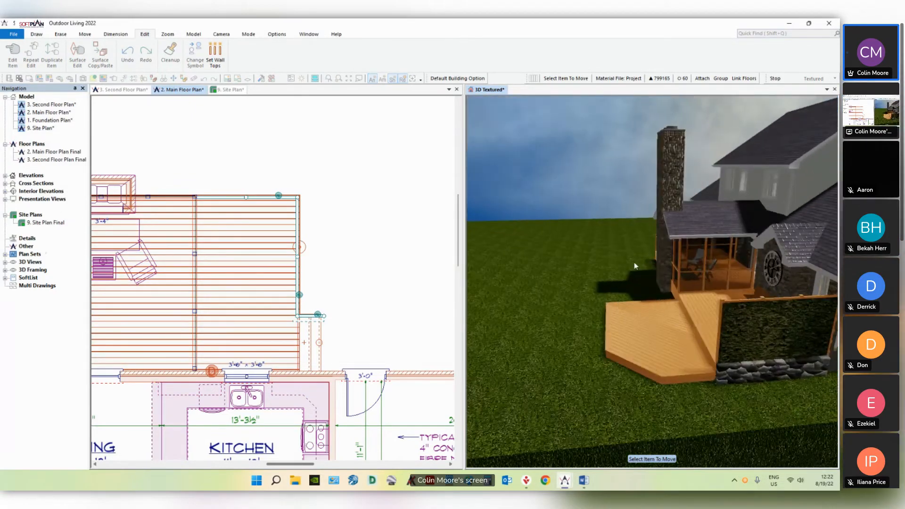
pyautogui.moveTo(634, 264); pyautogui.dragTo(476, 141)
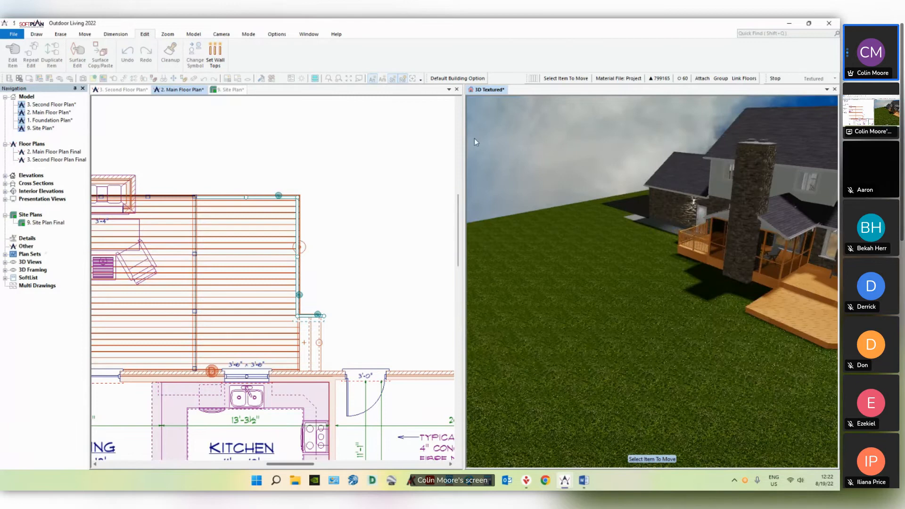
pyautogui.click(230, 90)
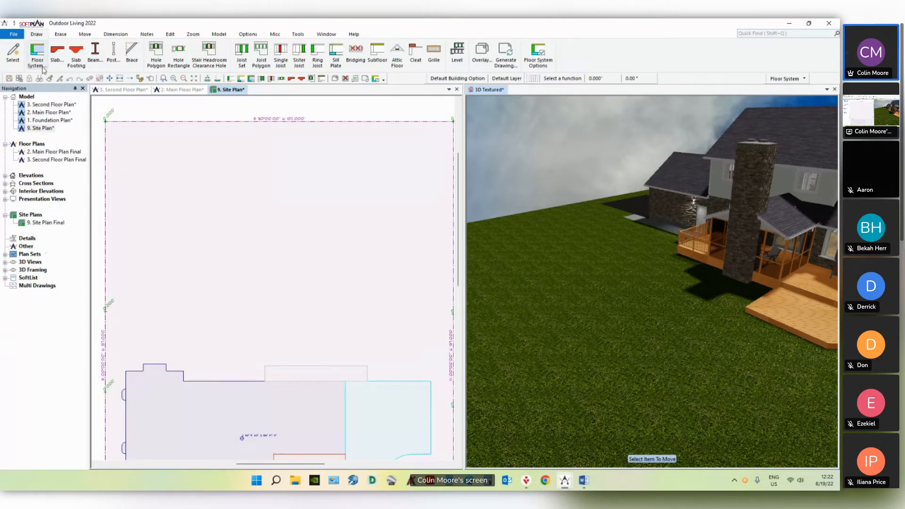
# Step: Overlay the house and deck outlines from the model's floors on the site plan in Floor System mode
pyautogui.click(19, 36)
pyautogui.click(33, 185)
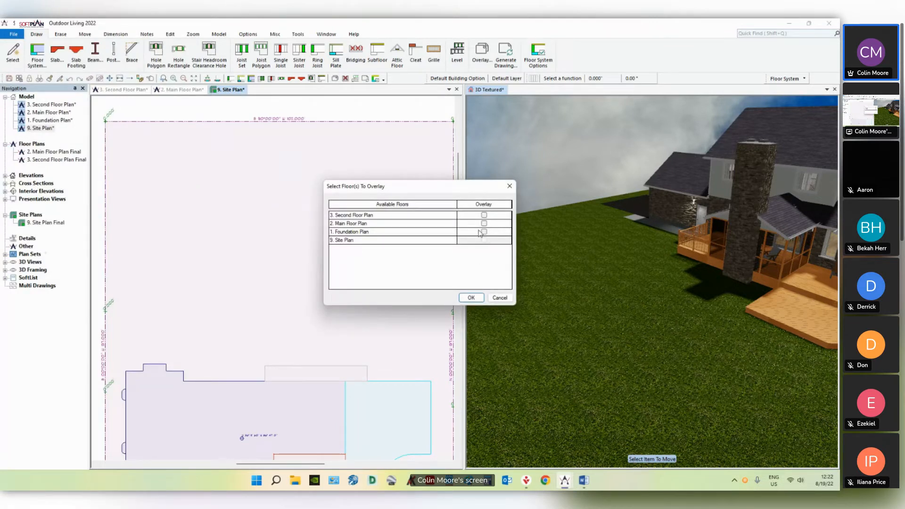
pyautogui.click(471, 298)
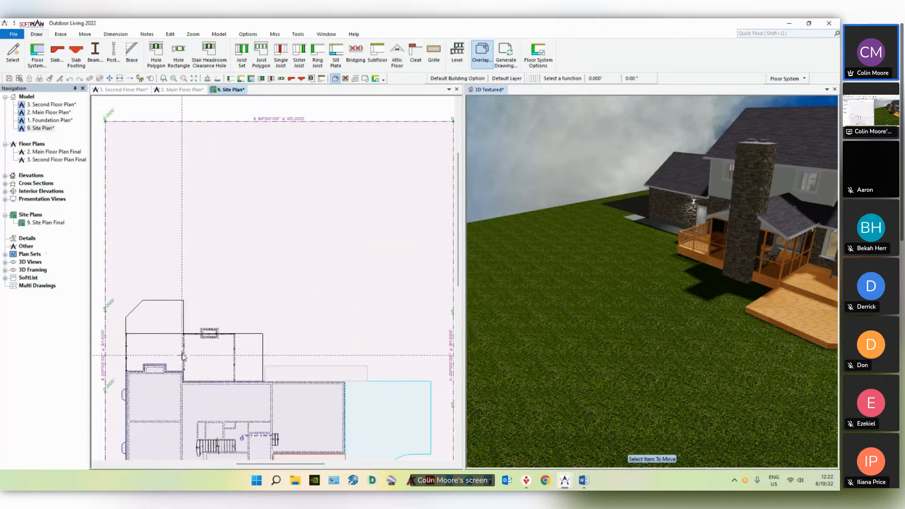
# Step: Examine the overlaid deck and house outlines in relation to the property boundary on the site plan
pyautogui.scroll(3, 210, 348)
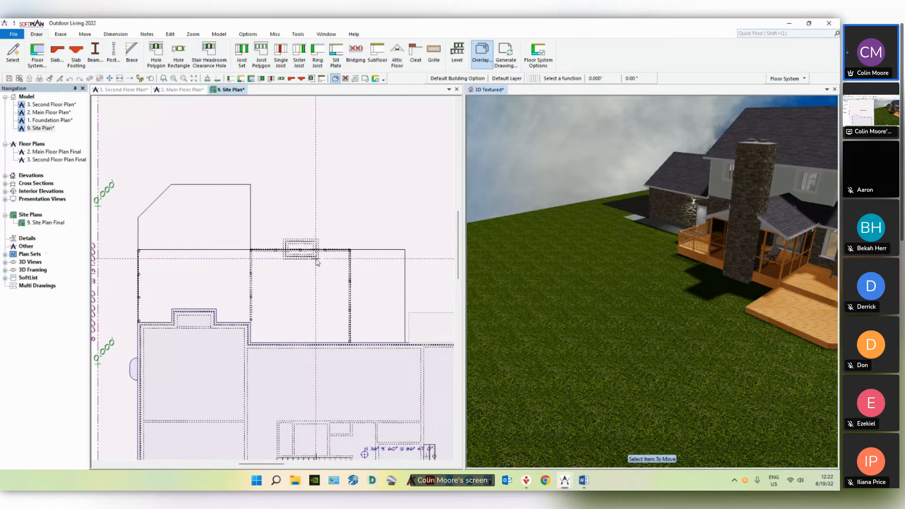
pyautogui.moveTo(315, 309); pyautogui.dragTo(305, 303, button='middle')
pyautogui.moveTo(384, 322); pyautogui.dragTo(344, 316, button='middle')
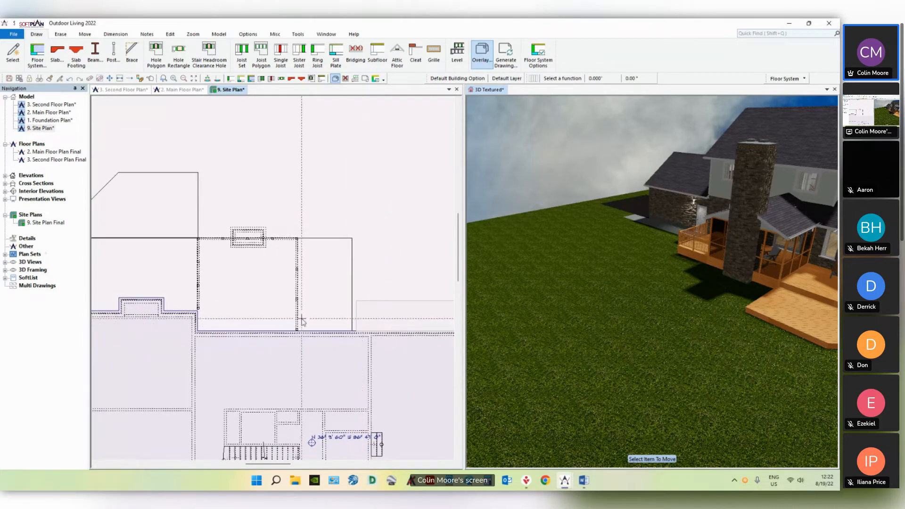
pyautogui.scroll(-1, 354, 324)
pyautogui.moveTo(357, 320); pyautogui.dragTo(327, 303, button='middle')
pyautogui.scroll(-1, 295, 294)
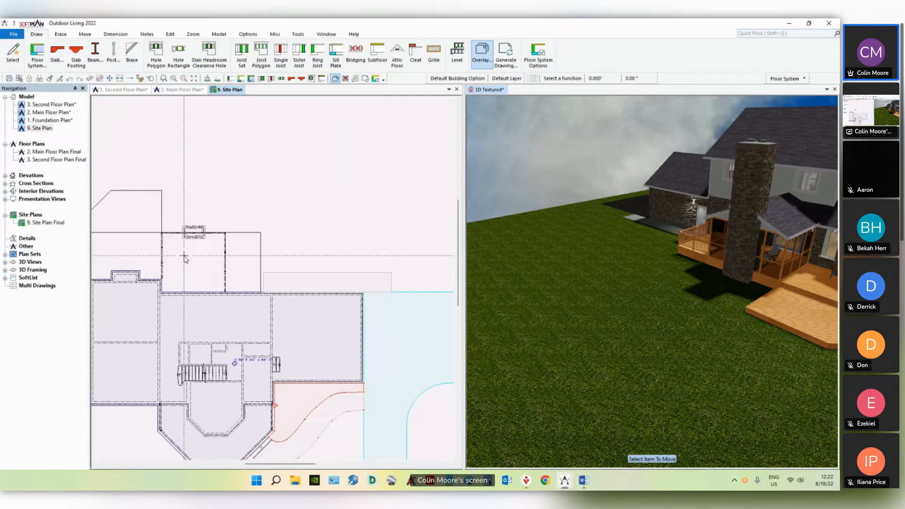
pyautogui.moveTo(176, 250); pyautogui.dragTo(227, 273, button='middle')
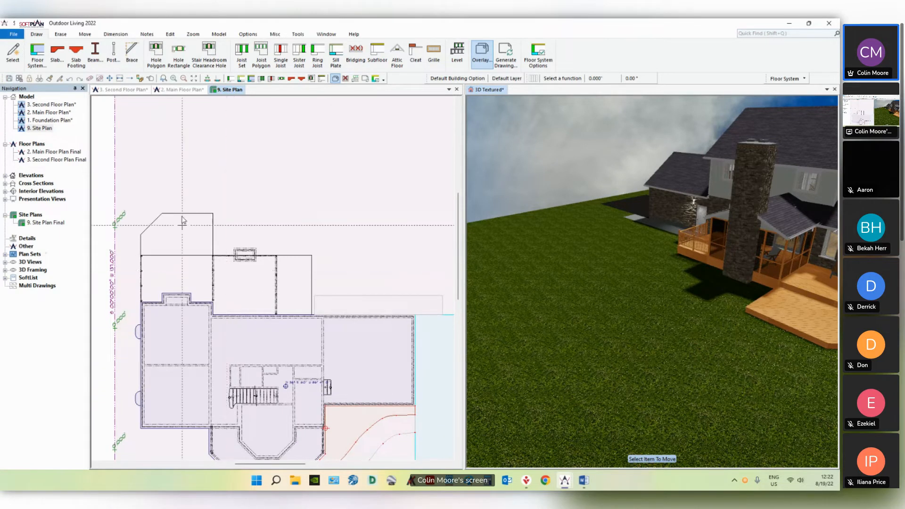
pyautogui.moveTo(220, 213); pyautogui.dragTo(209, 306, button='middle')
pyautogui.scroll(-1, 209, 306)
pyautogui.moveTo(300, 308); pyautogui.dragTo(260, 304, button='middle')
pyautogui.scroll(-1, 275, 307)
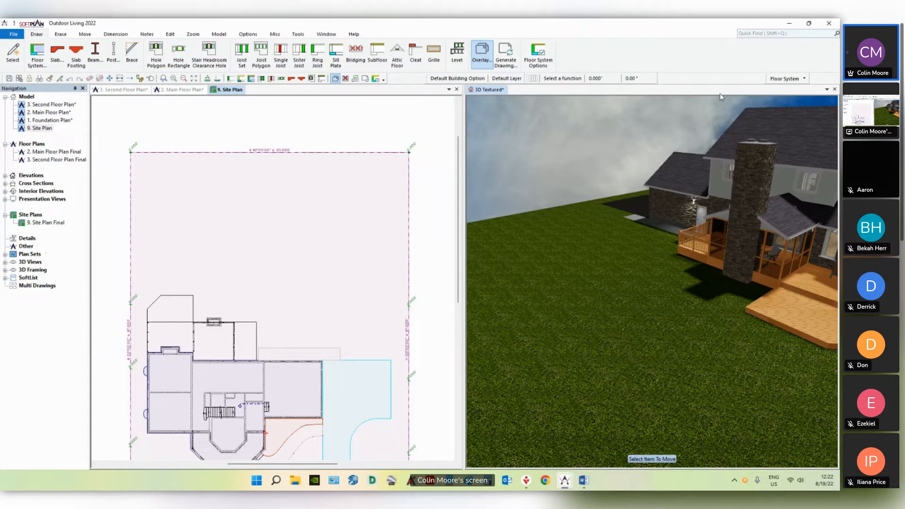
# Step: Change the site plan to Site mode and overlay the drawing 2. Main Floor Plan.spd on it
pyautogui.click(777, 81)
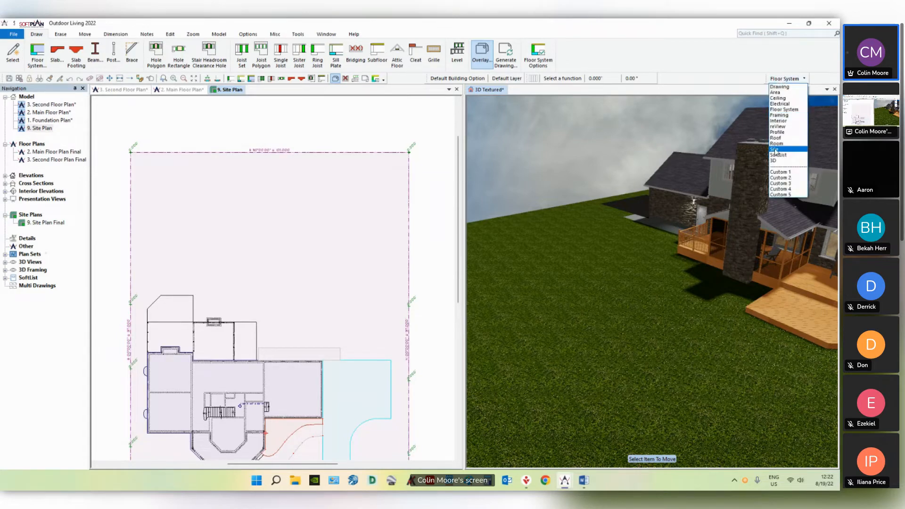
pyautogui.click(775, 150)
pyautogui.click(9, 37)
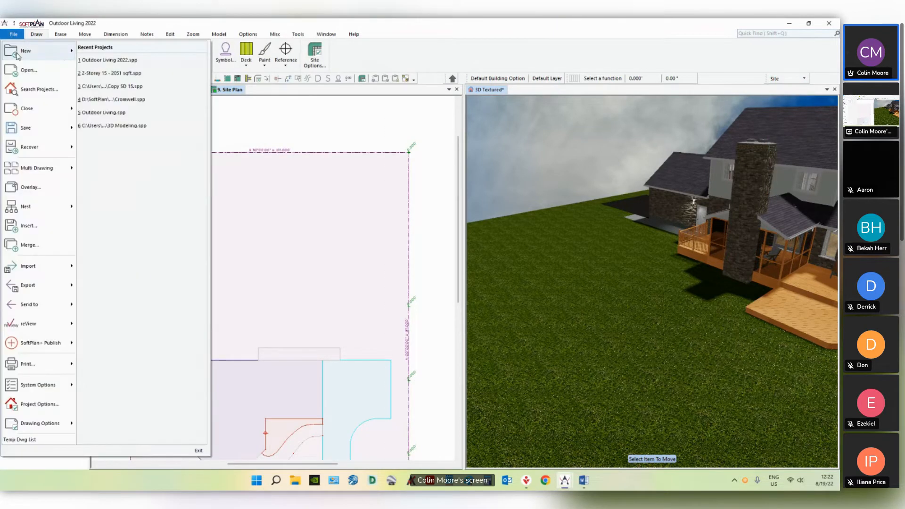
pyautogui.moveTo(17, 56)
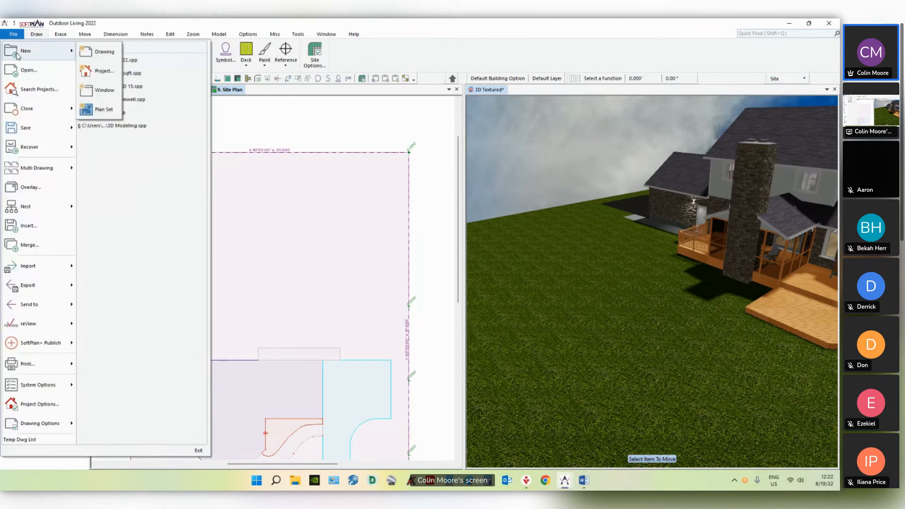
pyautogui.click(47, 188)
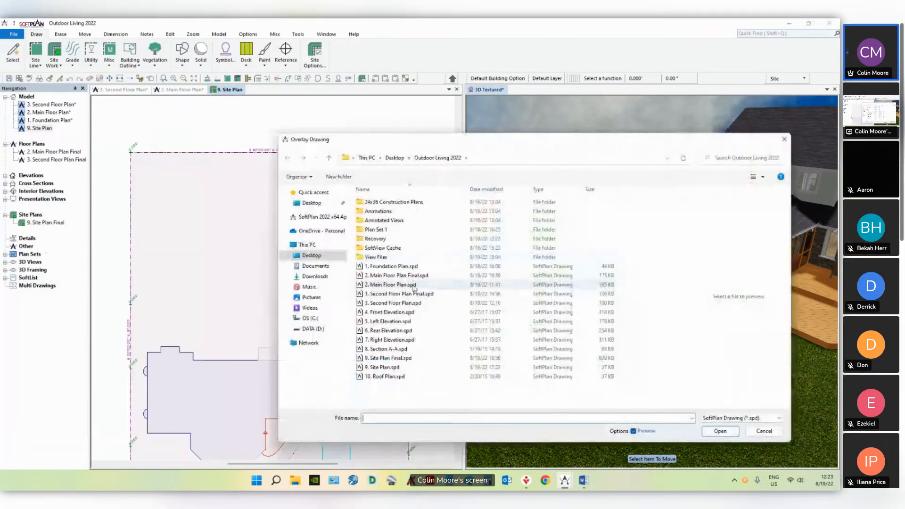
pyautogui.click(402, 285)
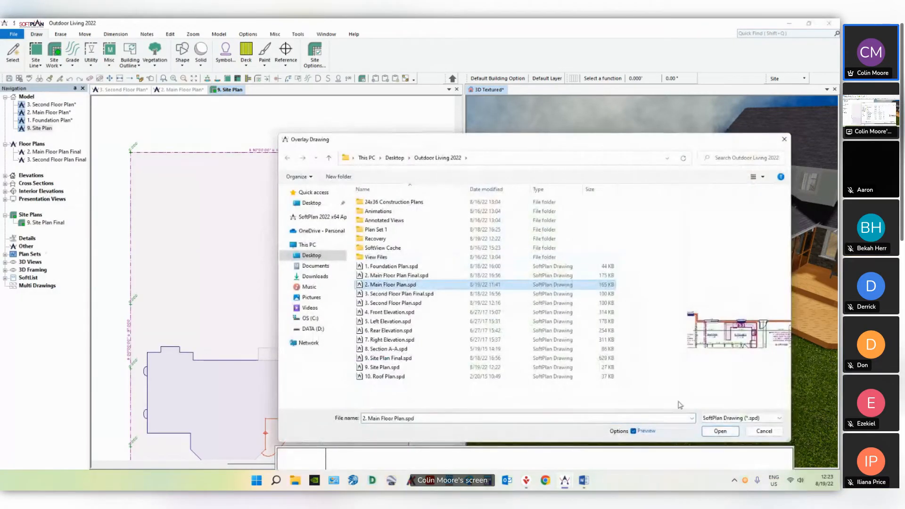
pyautogui.click(717, 431)
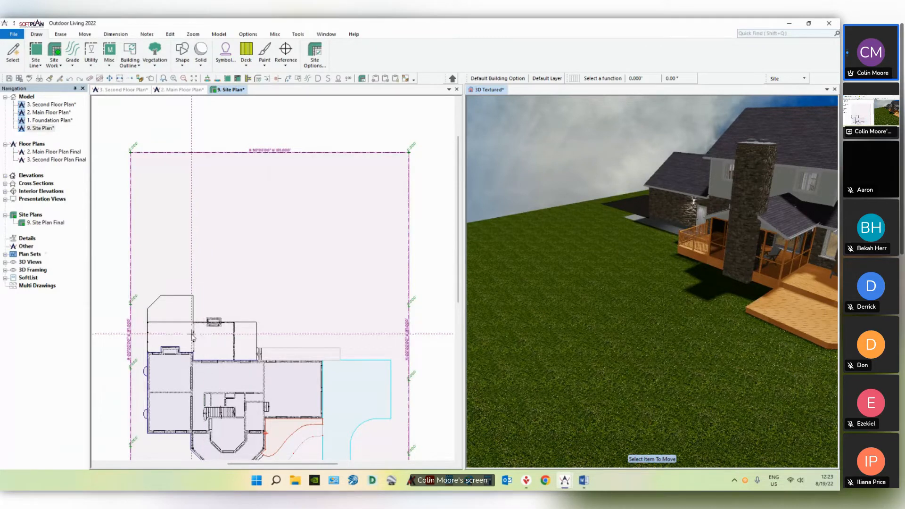
# Step: Draw a wavy spline Grade line across the backyard behind the decks, past both side property lines, with a 0.00' elevation offset
pyautogui.scroll(3, 204, 336)
pyautogui.moveTo(367, 309); pyautogui.dragTo(347, 320, button='middle')
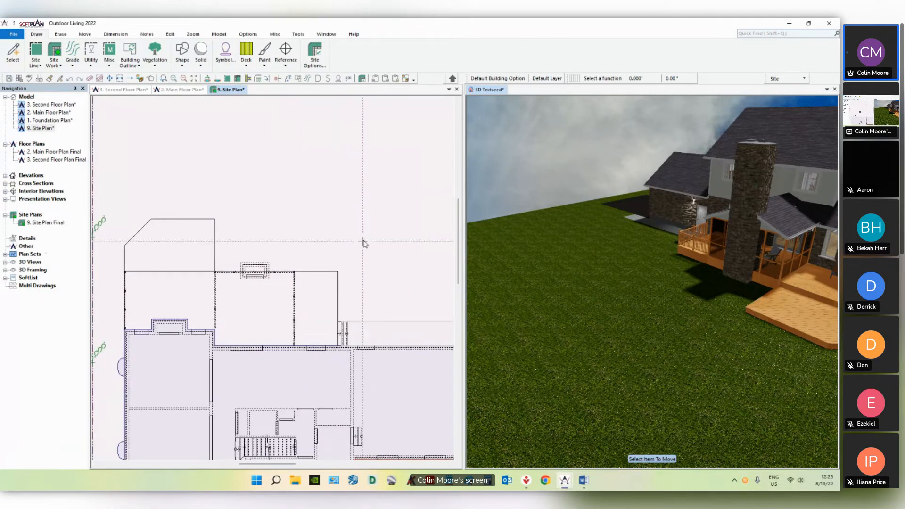
pyautogui.scroll(-2, 365, 240)
pyautogui.moveTo(364, 244); pyautogui.dragTo(296, 292, button='middle')
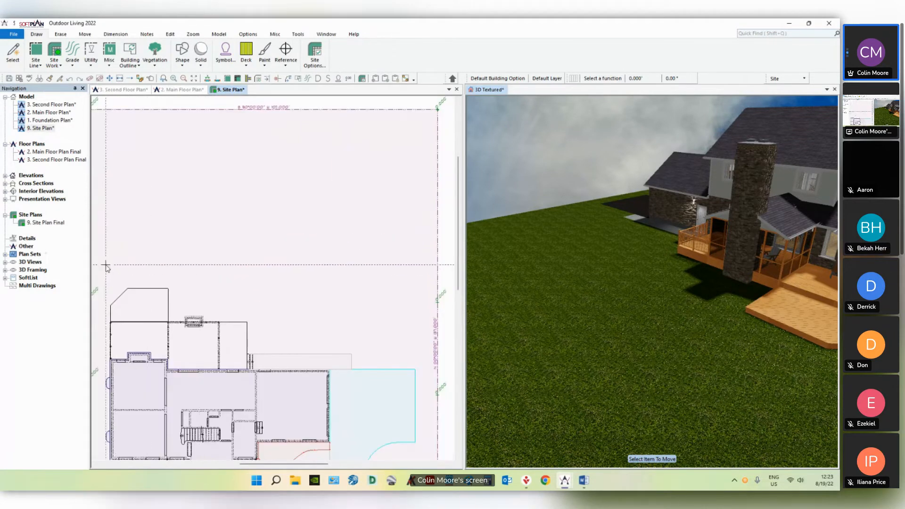
pyautogui.moveTo(172, 270); pyautogui.dragTo(192, 282, button='middle')
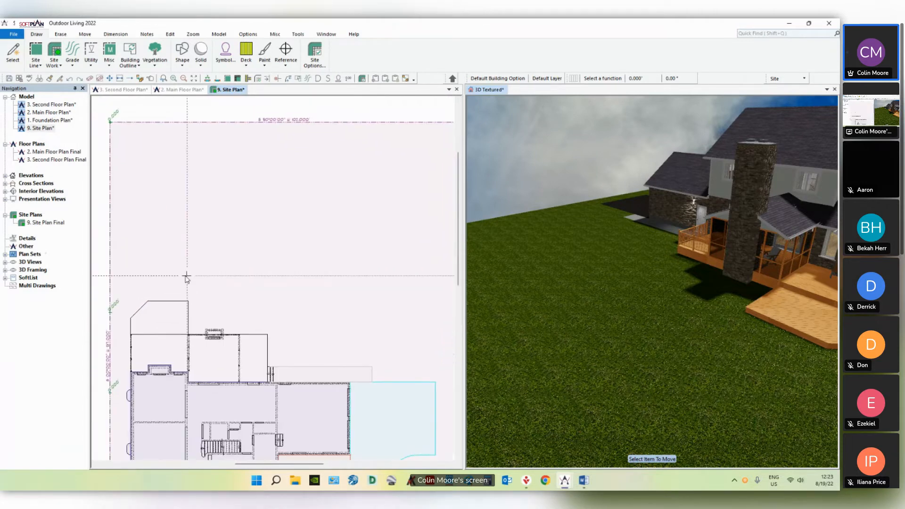
pyautogui.click(72, 56)
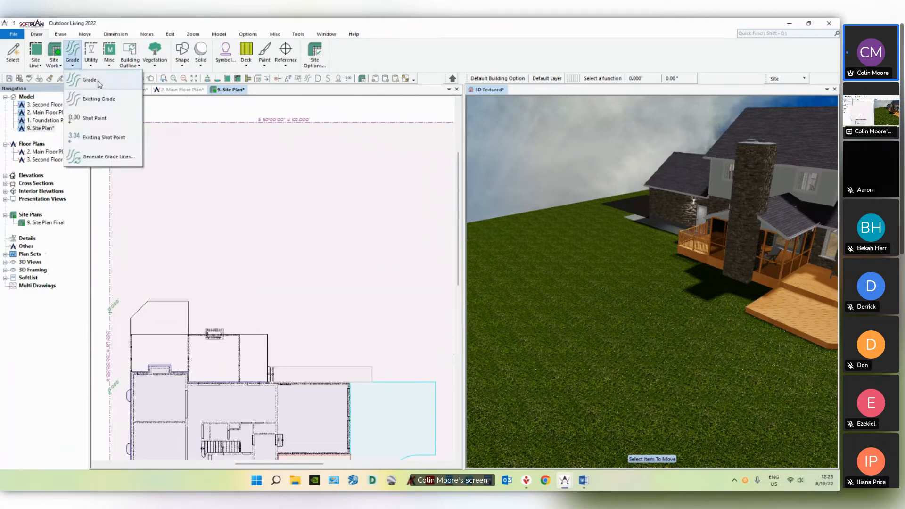
pyautogui.click(99, 83)
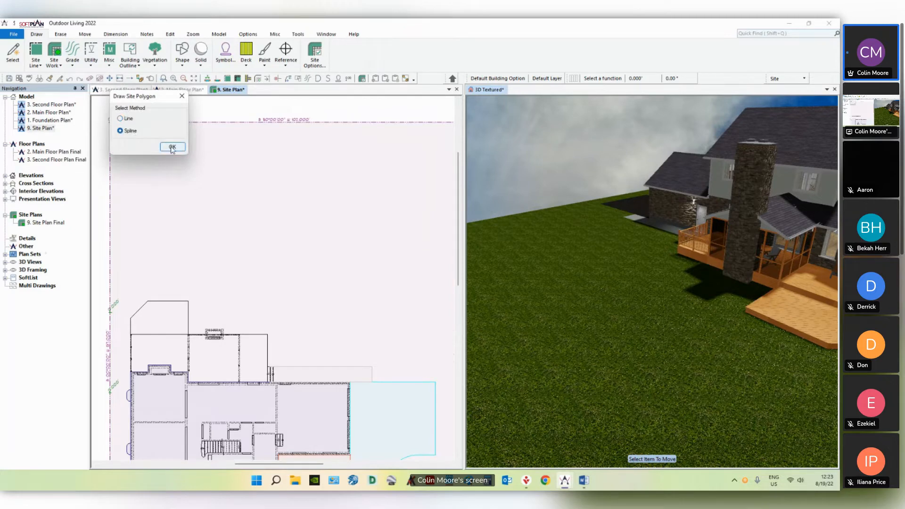
pyautogui.click(172, 147)
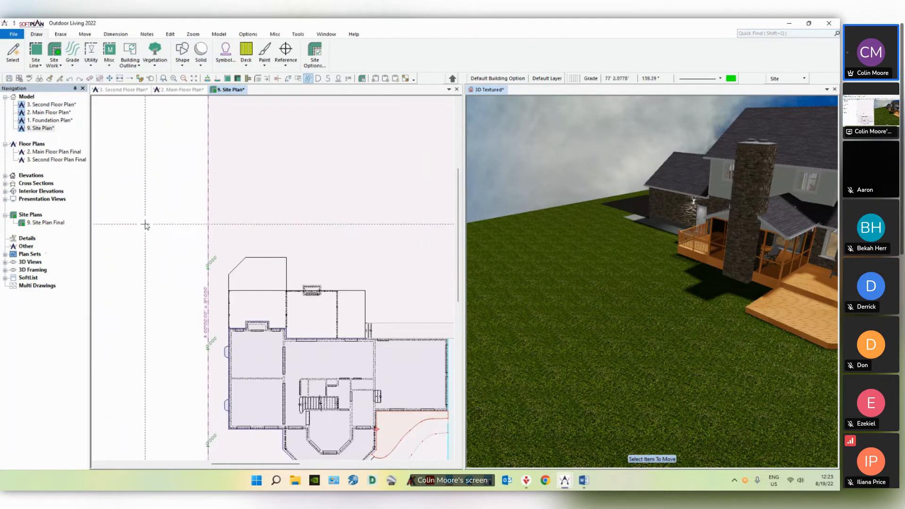
pyautogui.click(145, 227)
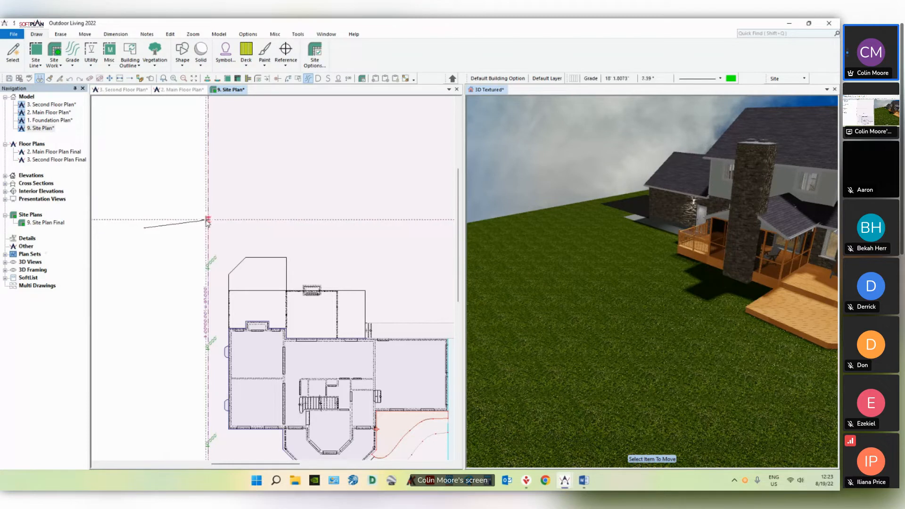
pyautogui.click(209, 221)
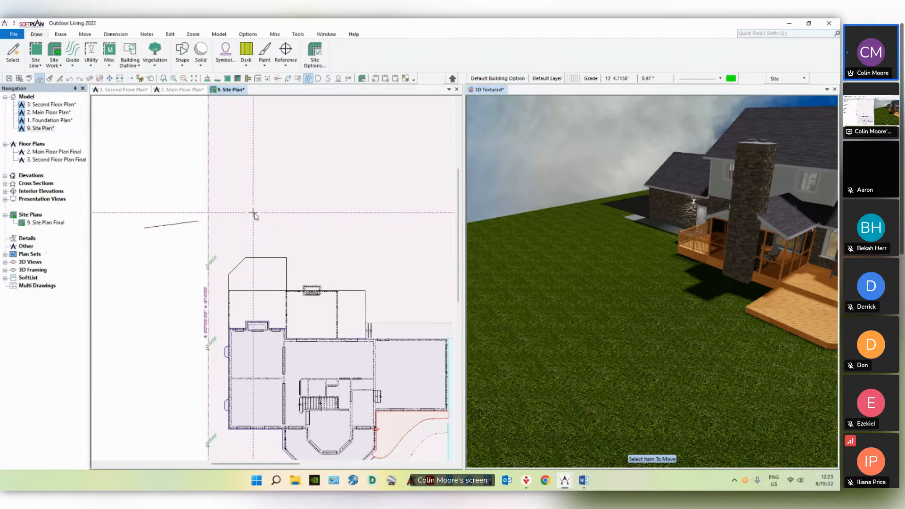
pyautogui.click(279, 231)
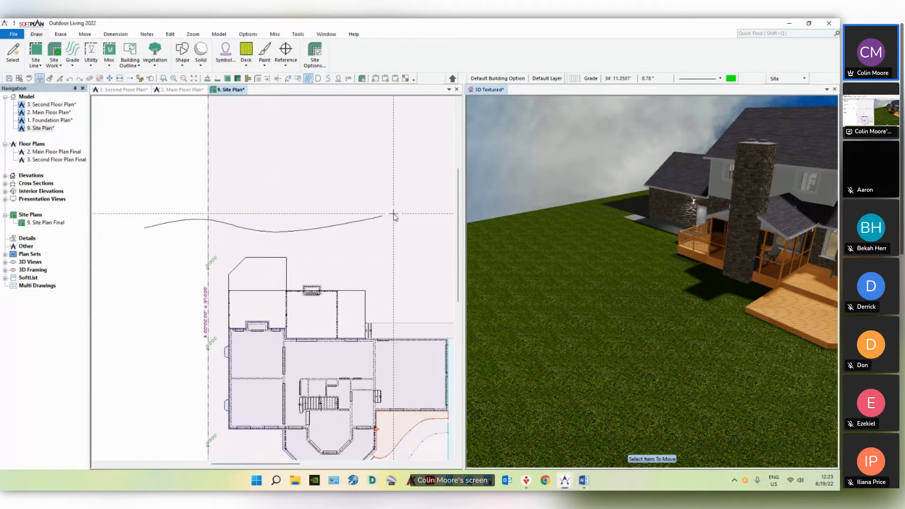
pyautogui.moveTo(406, 247); pyautogui.dragTo(265, 242, button='middle')
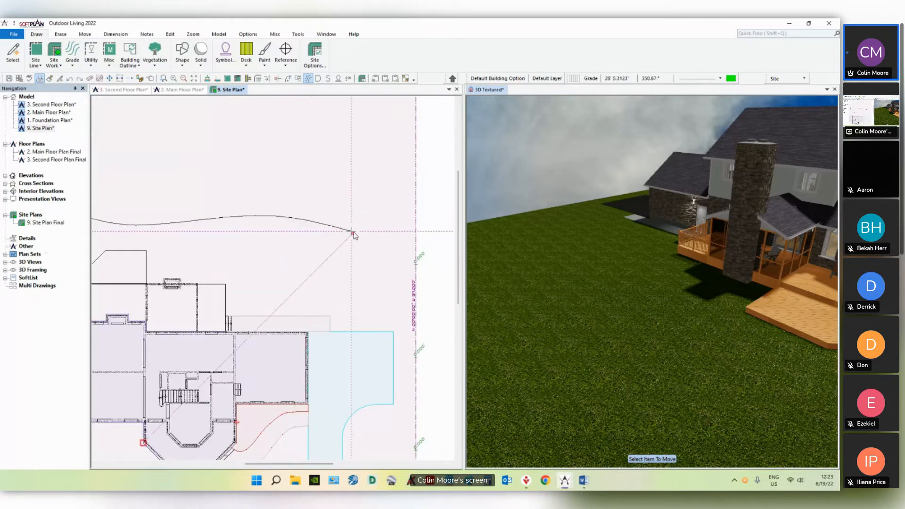
pyautogui.click(368, 227)
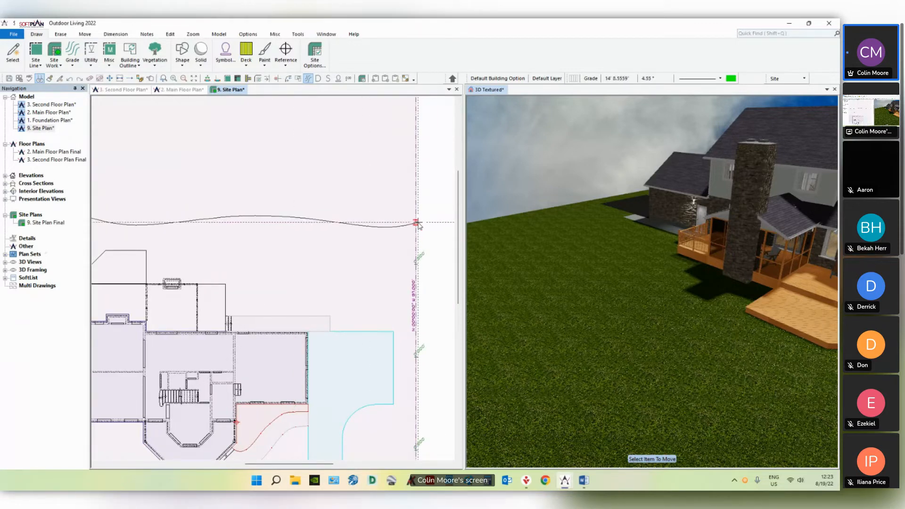
pyautogui.moveTo(439, 222); pyautogui.dragTo(409, 224, button='middle')
pyautogui.click(433, 227)
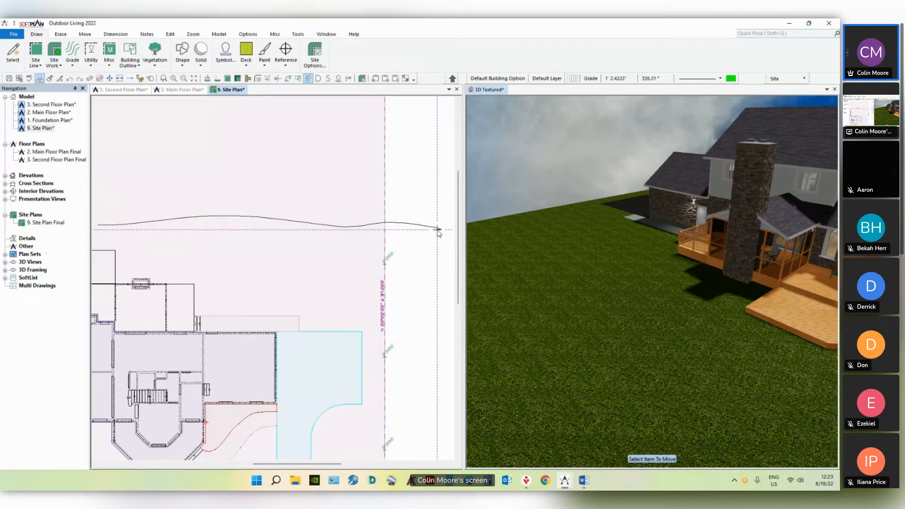
pyautogui.rightClick(437, 230)
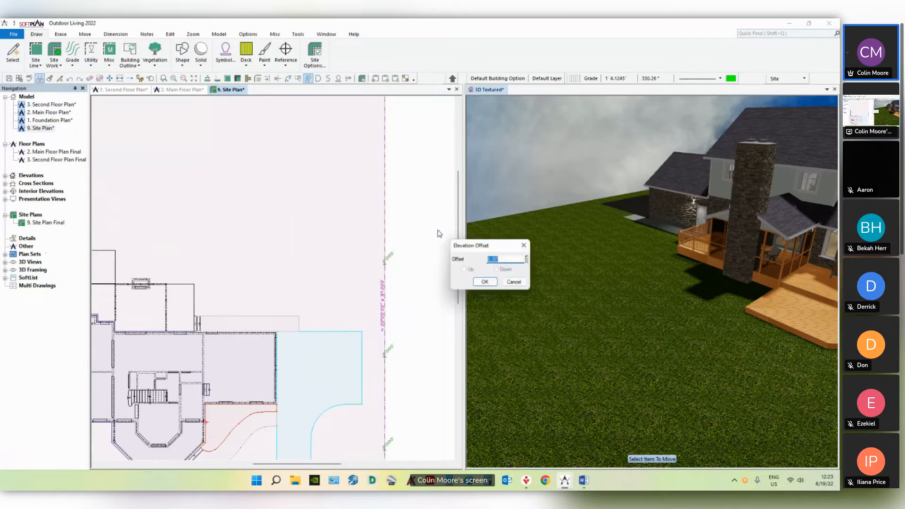
pyautogui.click(482, 287)
# Step: Copy the grade line away from the house three times at 2' 0.000" spacing
pyautogui.moveTo(179, 262)
pyautogui.mouseDown(button='middle')
pyautogui.moveTo(291, 269)
pyautogui.moveTo(295, 294)
pyautogui.mouseUp(button='middle')
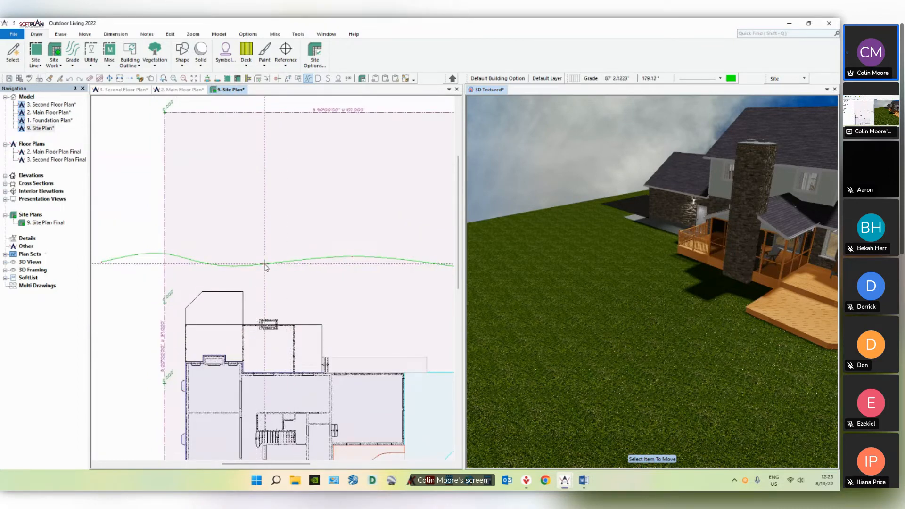
pyautogui.hotkey('ctrl', 'c')
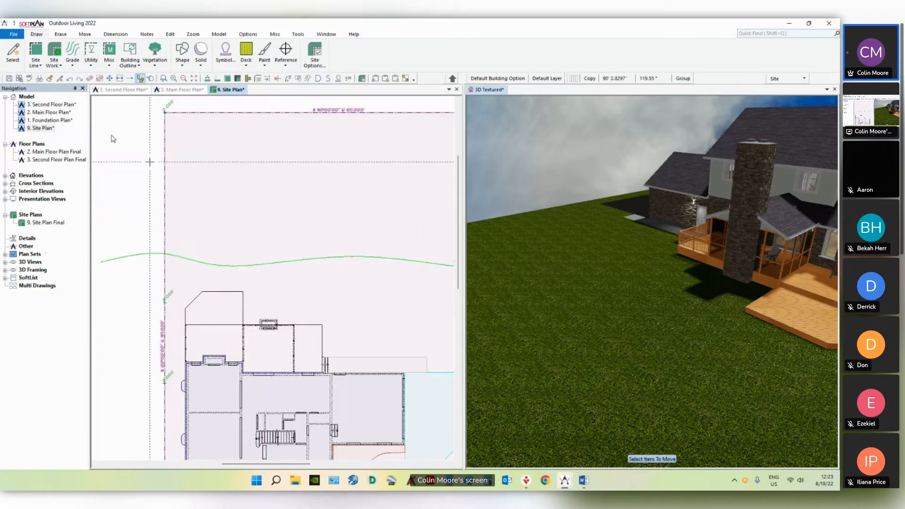
pyautogui.click(85, 34)
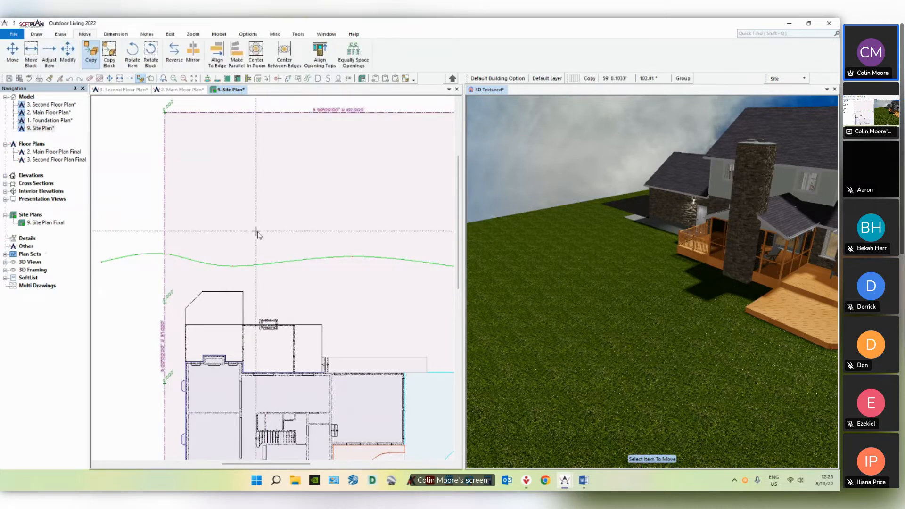
pyautogui.click(286, 263)
pyautogui.click(286, 251)
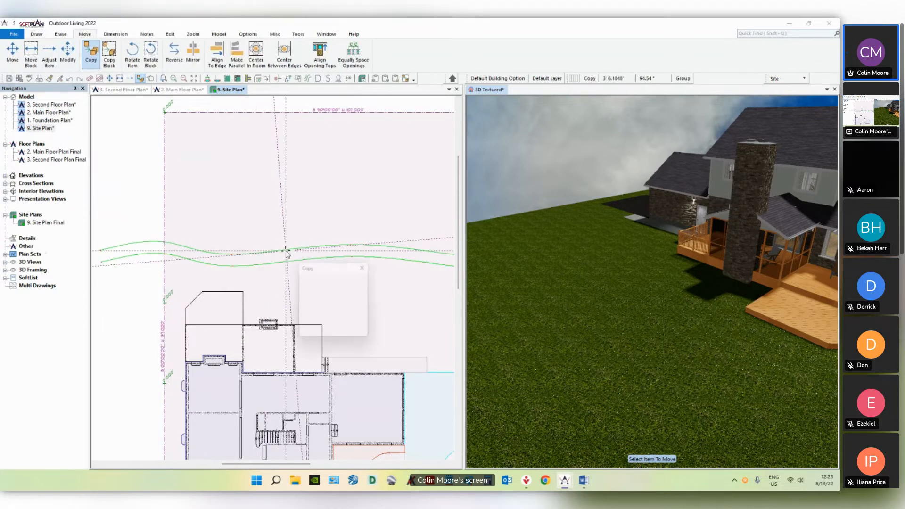
pyautogui.click(366, 288)
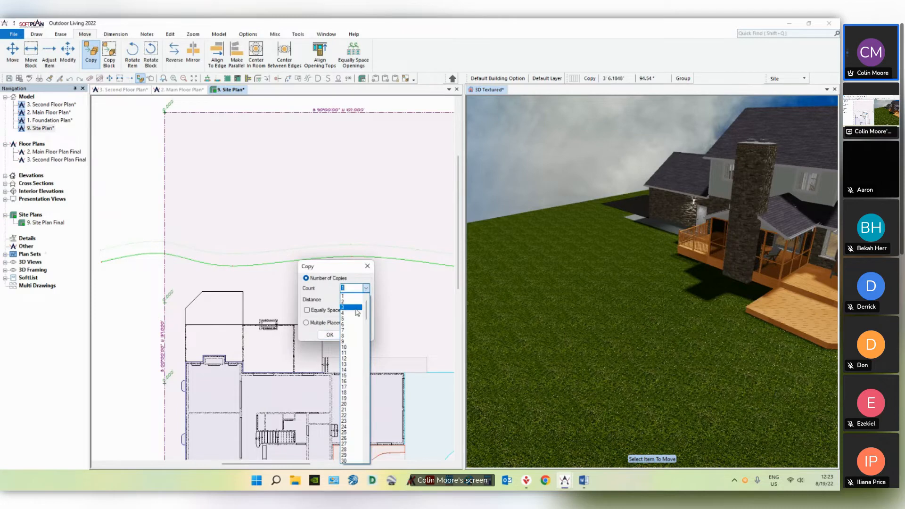
pyautogui.click(356, 307)
pyautogui.press('Tab')
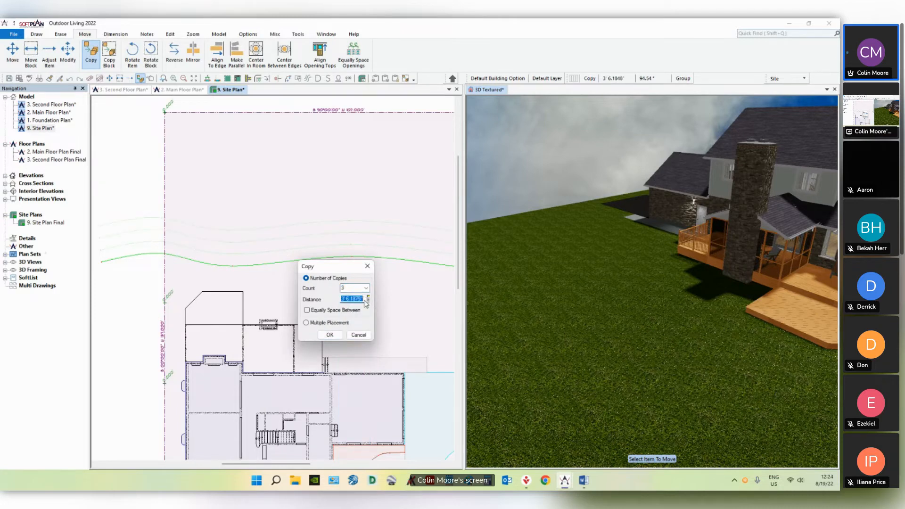
pyautogui.write("2' 0.000")
pyautogui.click(330, 335)
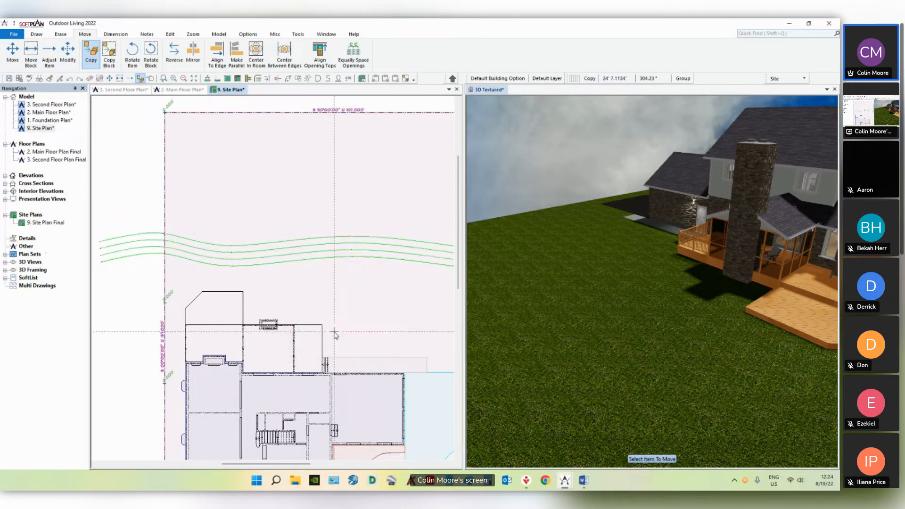
# Step: Set the second grade line from the house to a 1' 0.000" downward offset
pyautogui.rightClick(259, 262)
pyautogui.moveTo(289, 267)
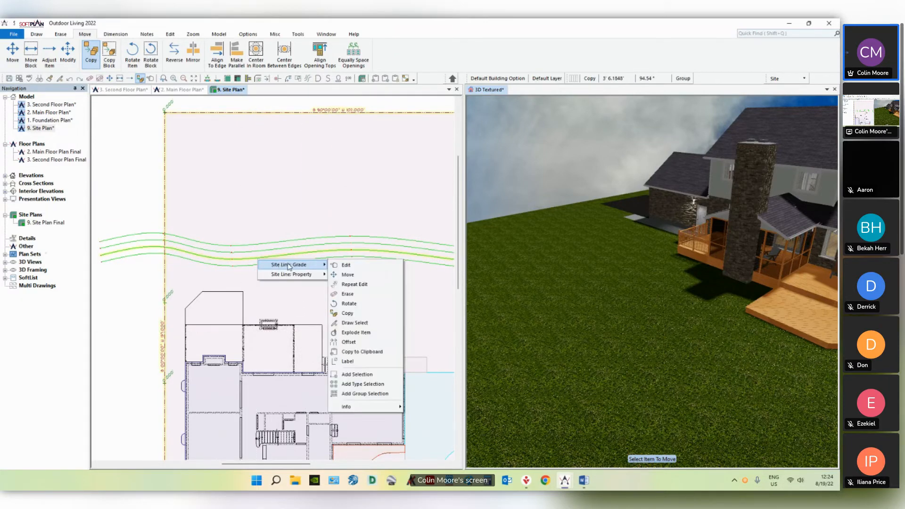
pyautogui.click(346, 265)
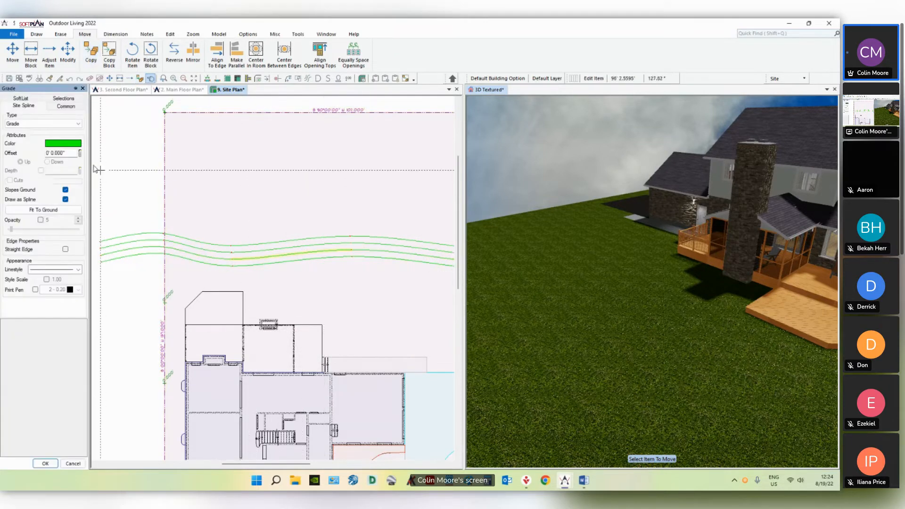
pyautogui.doubleClick(75, 153)
pyautogui.write('1')
pyautogui.press('Return')
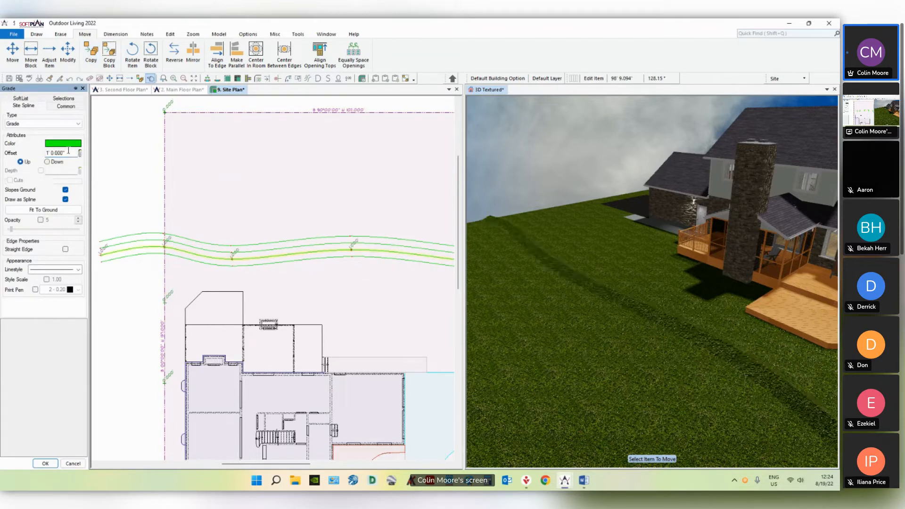
# Step: Set the third grade line from the house to a 2' 0.000" downward offset
pyautogui.click(274, 249)
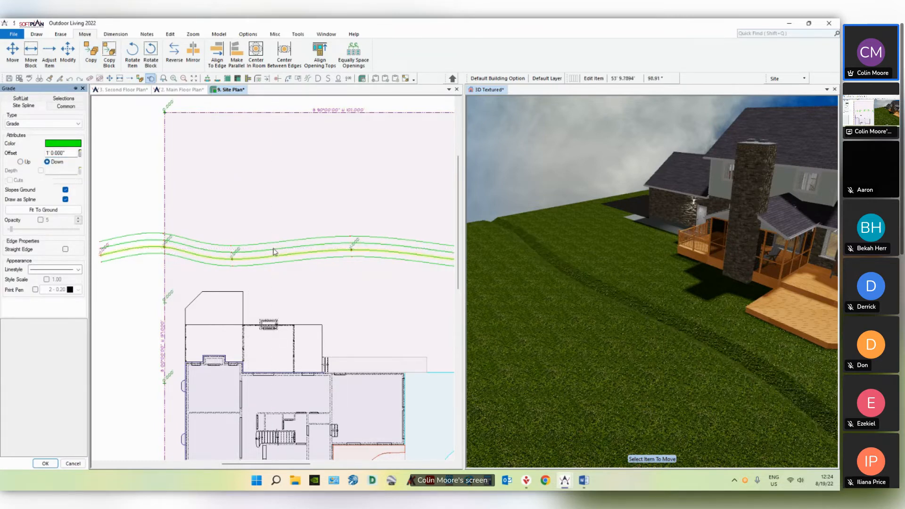
pyautogui.doubleClick(71, 152)
pyautogui.write('2')
pyautogui.press('Return')
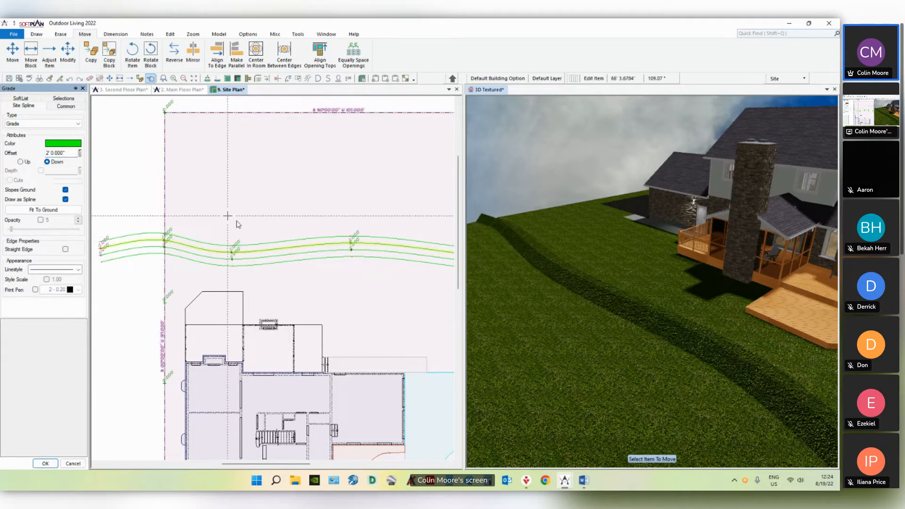
# Step: Set the outermost grade line to a 3' 0.000" downward offset
pyautogui.click(274, 242)
pyautogui.doubleClick(70, 153)
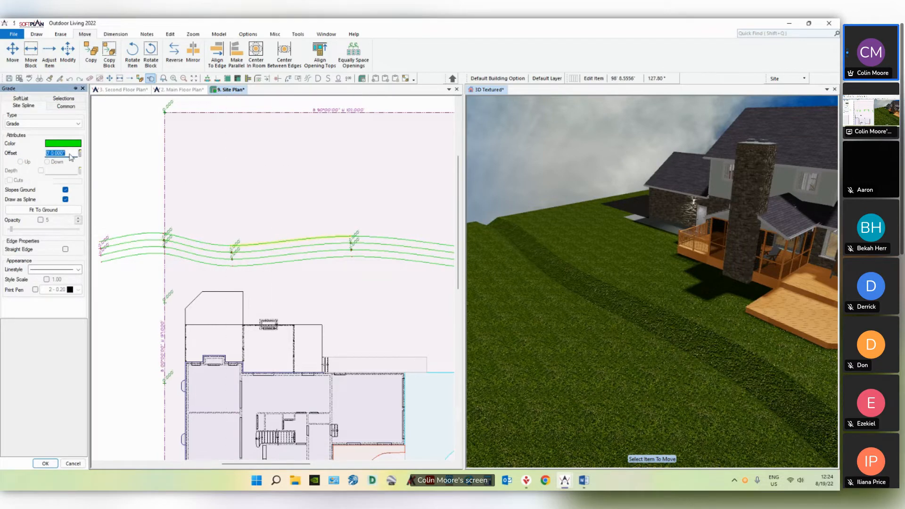
pyautogui.write('3')
pyautogui.press('Return')
pyautogui.click(48, 162)
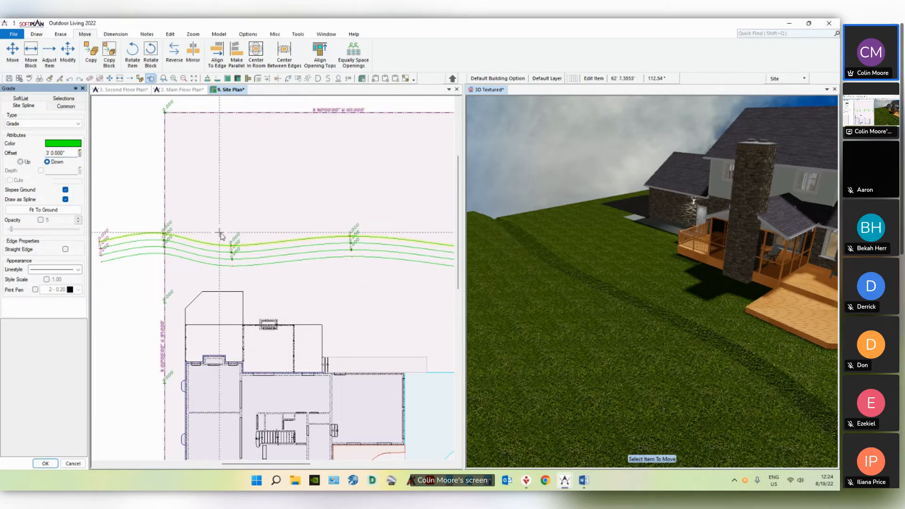
# Step: Set the shot point at the rear property corner on the deck side to an elevation of 3.000' down
pyautogui.moveTo(541, 266); pyautogui.dragTo(665, 316)
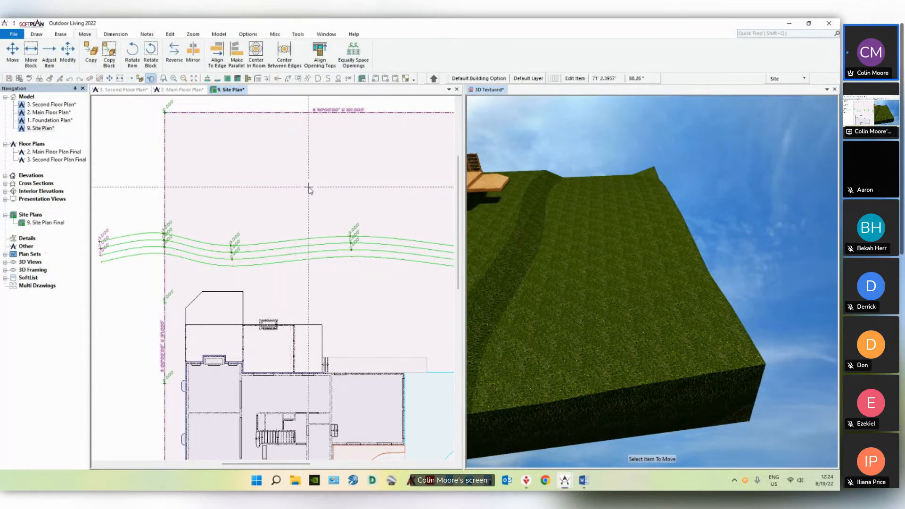
pyautogui.rightClick(282, 203)
pyautogui.click(247, 188)
pyautogui.rightClick(169, 106)
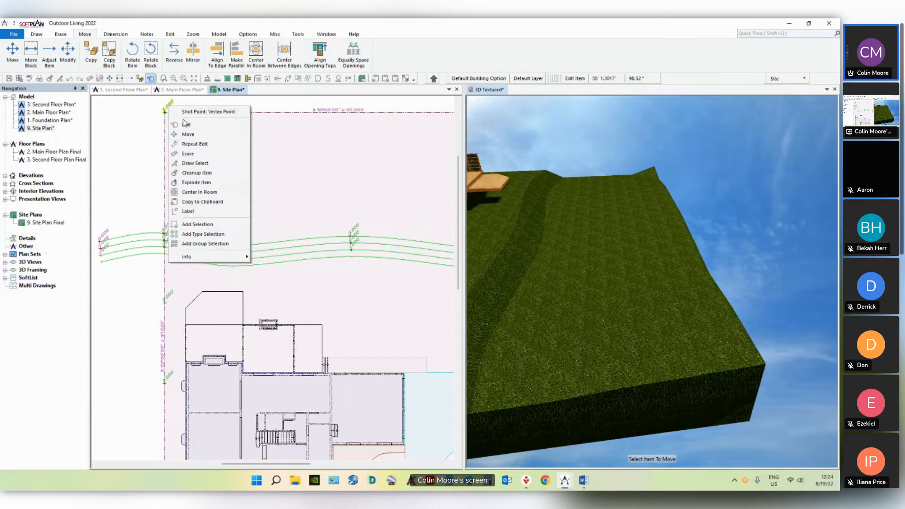
pyautogui.click(183, 121)
pyautogui.write("3.000'")
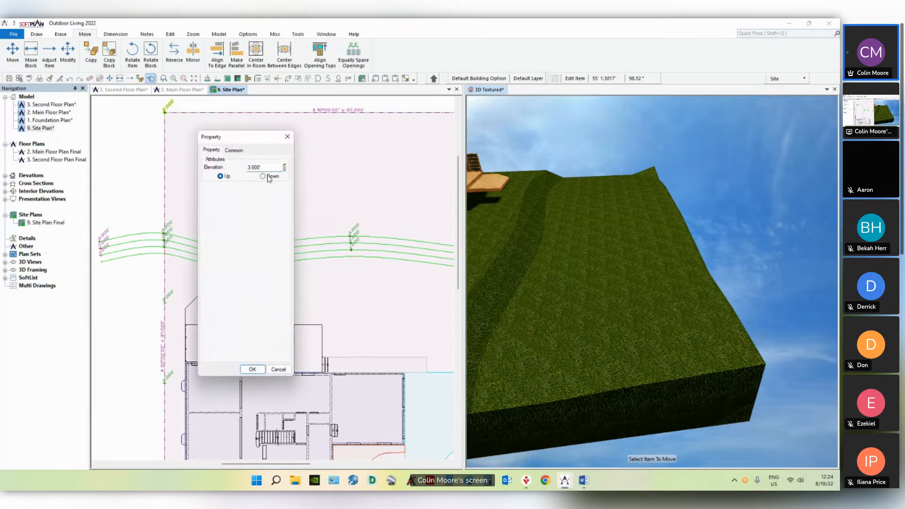
pyautogui.click(262, 176)
pyautogui.click(253, 369)
# Step: Set the shot point at the rear property corner on the driveway side to an elevation of 3.000' up
pyautogui.scroll(-2, 362, 223)
pyautogui.moveTo(362, 223); pyautogui.dragTo(339, 225, button='middle')
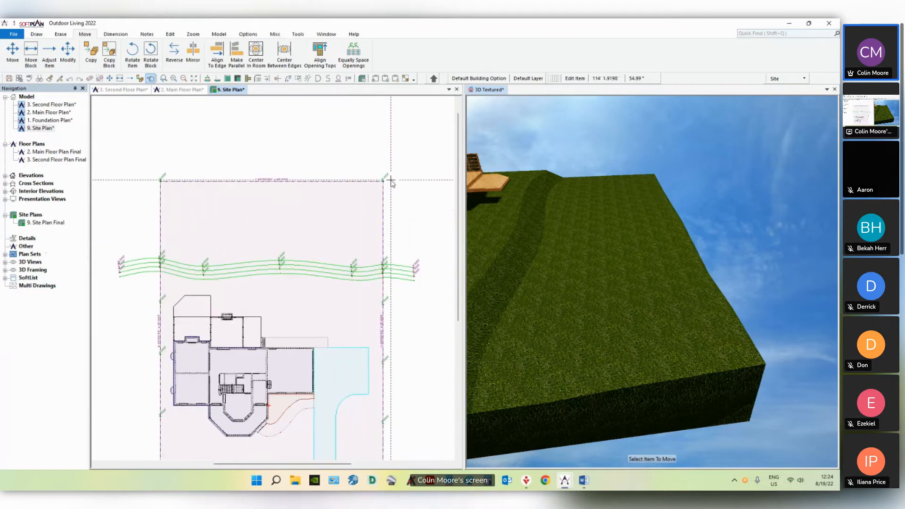
pyautogui.doubleClick(387, 181)
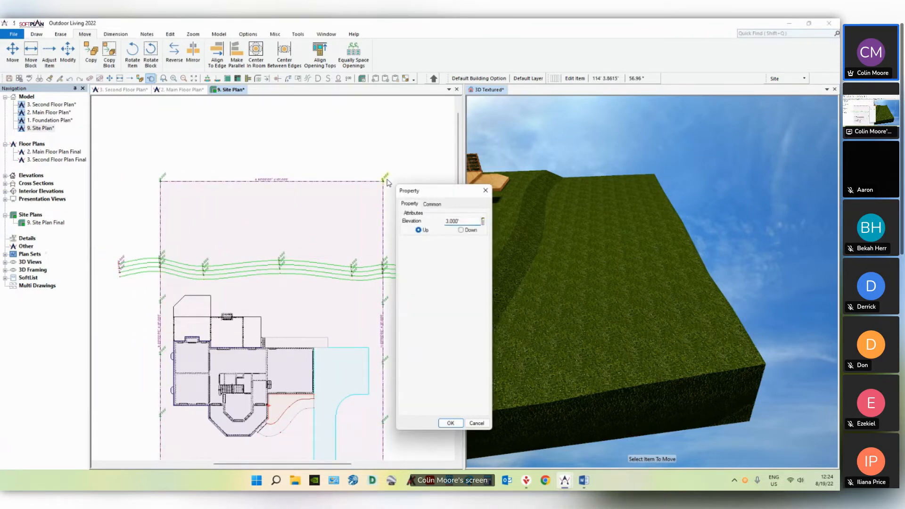
pyautogui.click(452, 422)
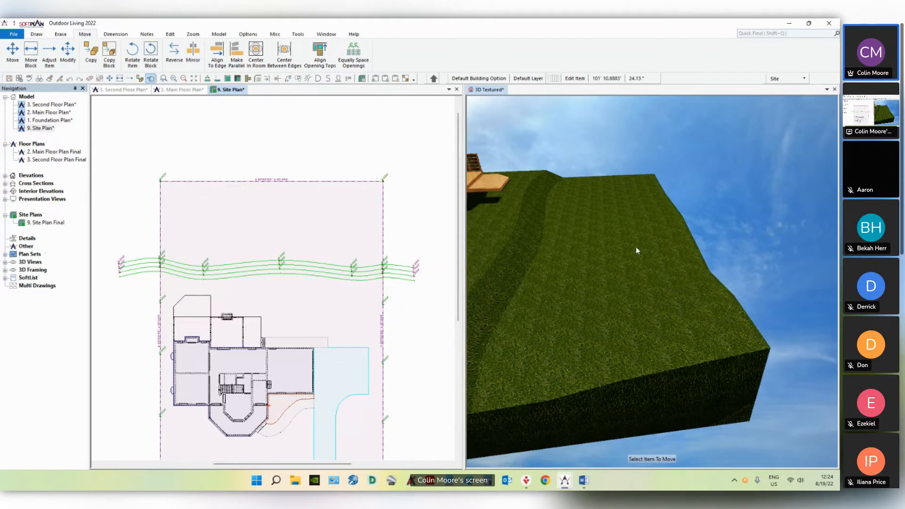
# Step: Set the shot point at the rear property corner on the driveway side to an elevation of 3.000' down
pyautogui.moveTo(635, 241); pyautogui.dragTo(537, 266)
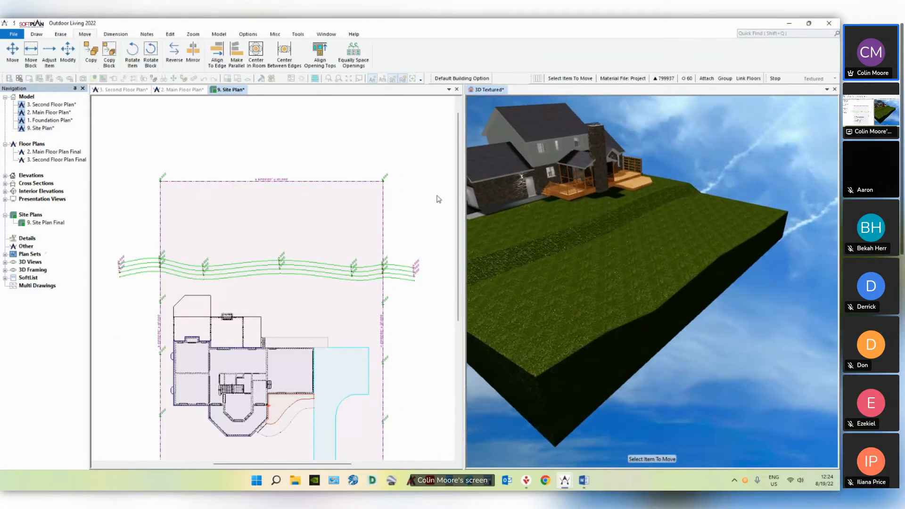
pyautogui.scroll(2, 386, 179)
pyautogui.rightClick(274, 278)
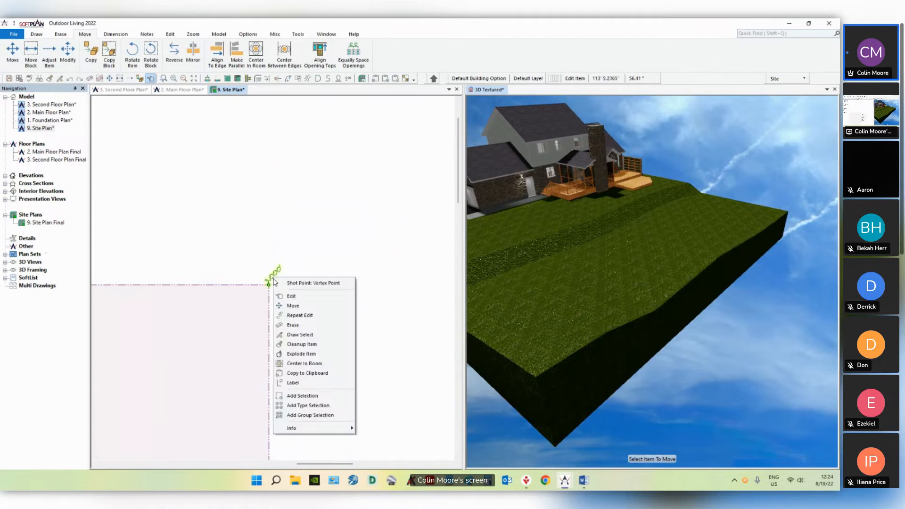
pyautogui.click(289, 297)
pyautogui.click(365, 267)
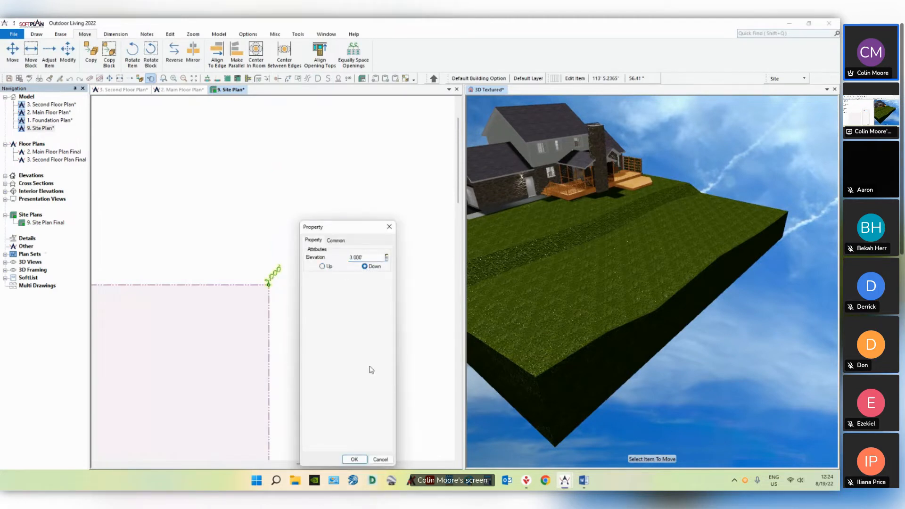
pyautogui.moveTo(368, 231); pyautogui.dragTo(365, 127)
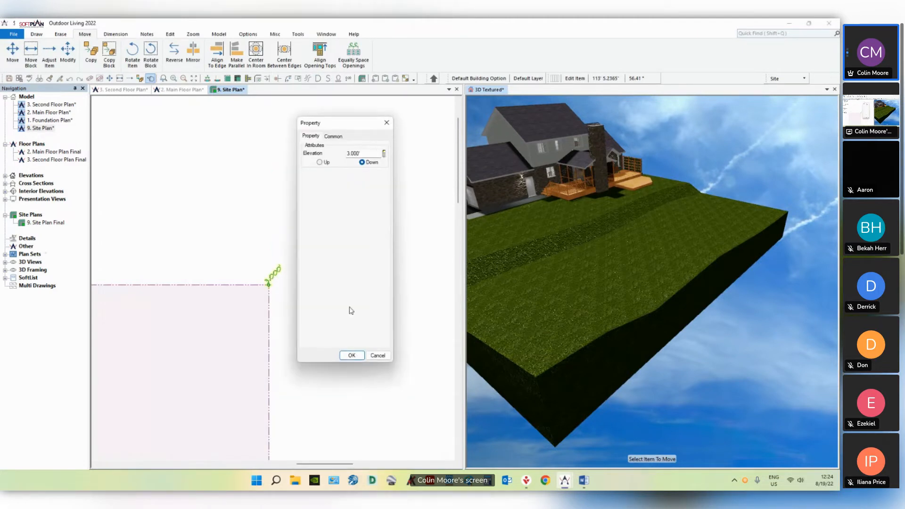
pyautogui.click(353, 358)
# Step: Switch the site plan from Site mode to Drawing mode around the grade lines behind the deck
pyautogui.scroll(-1, 187, 330)
pyautogui.moveTo(186, 331); pyautogui.dragTo(435, 308, button='middle')
pyautogui.moveTo(142, 278); pyautogui.dragTo(232, 272, button='middle')
pyautogui.moveTo(333, 351); pyautogui.dragTo(318, 206, button='middle')
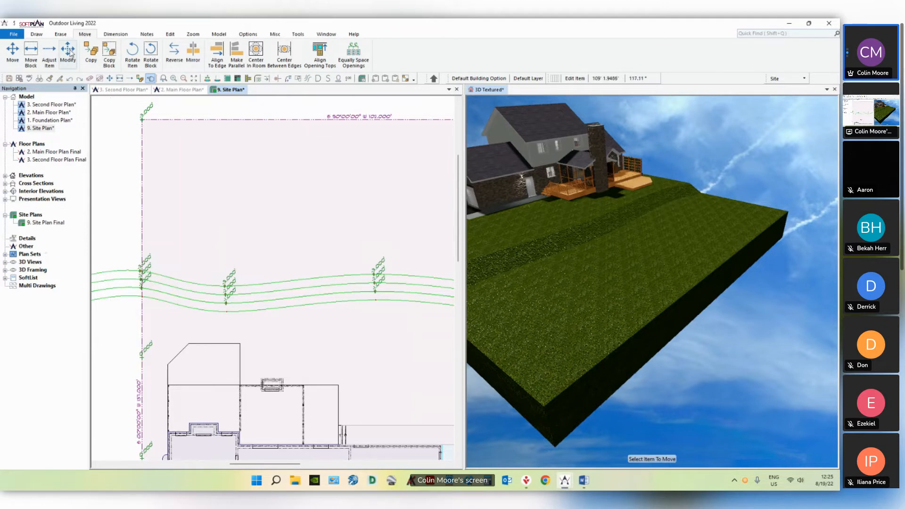
pyautogui.click(35, 35)
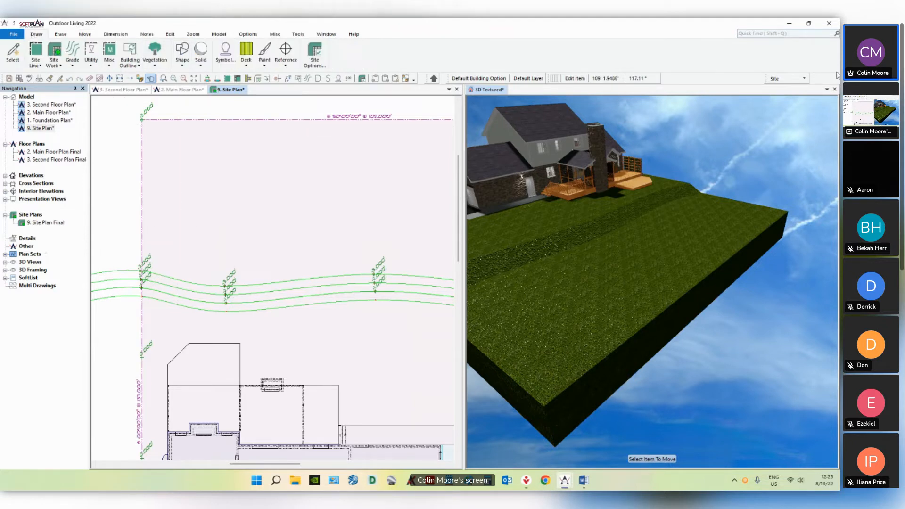
pyautogui.click(804, 78)
pyautogui.click(791, 89)
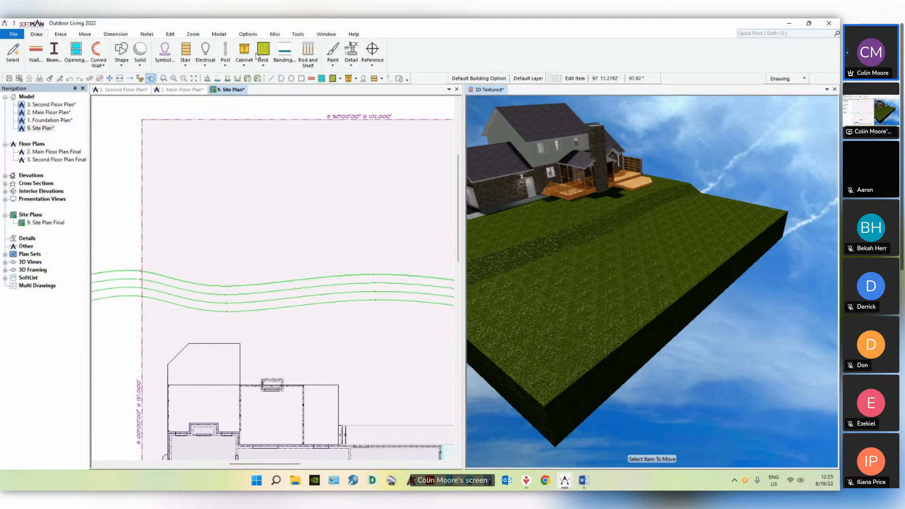
# Step: Check which Site items, including shot points, are set visible in the Drawing mode visibilities
pyautogui.click(248, 34)
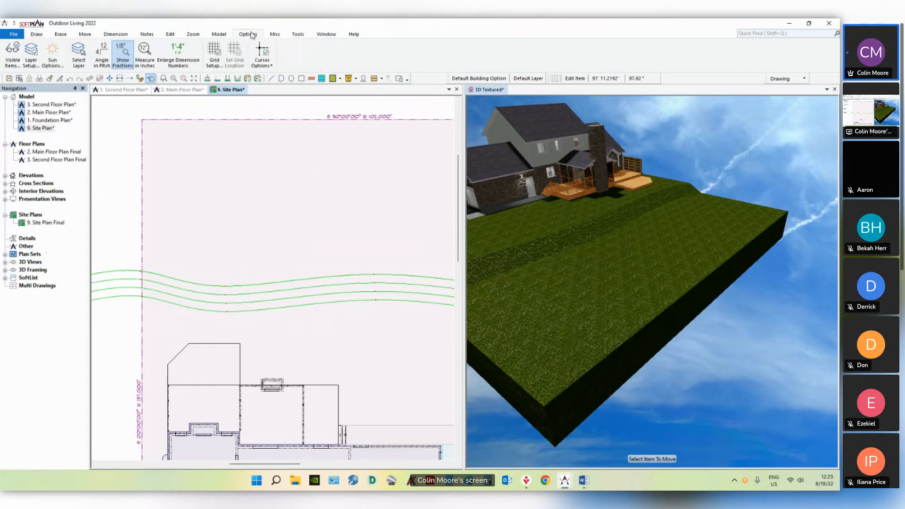
pyautogui.click(12, 52)
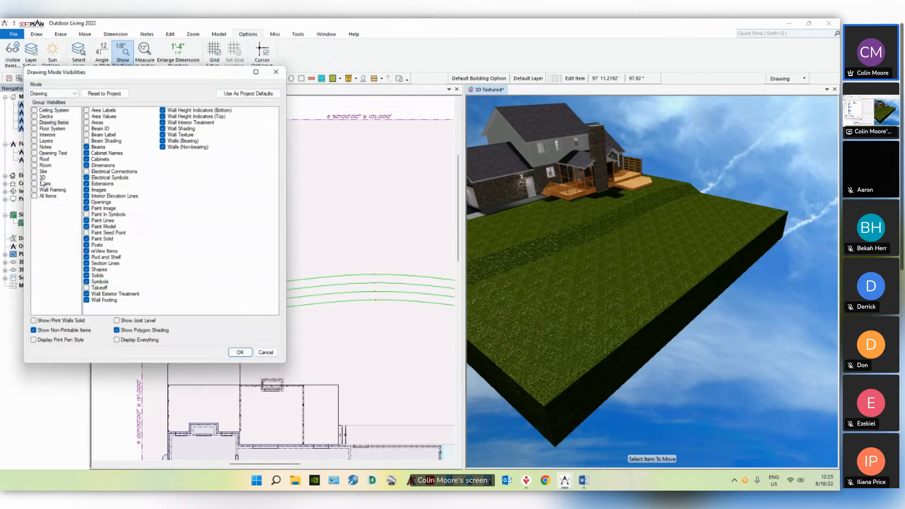
pyautogui.click(43, 172)
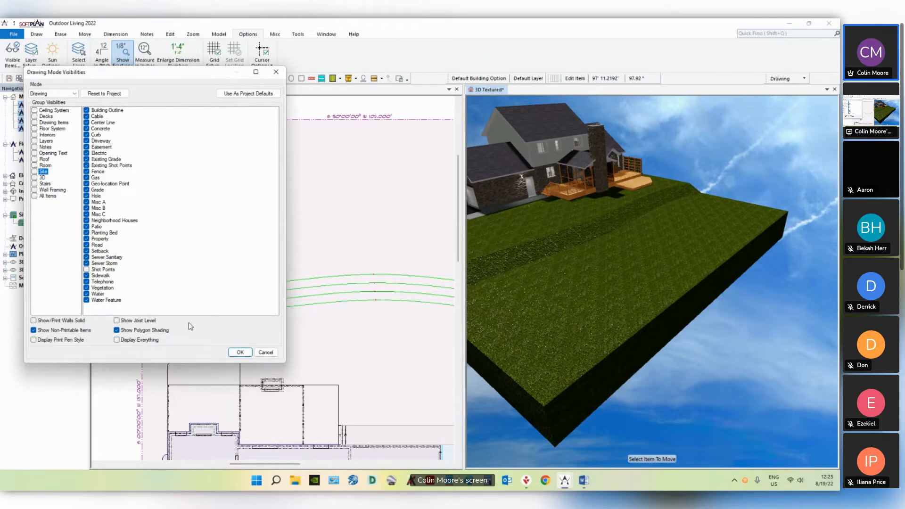
pyautogui.click(234, 353)
# Step: Open the stair symbol library to choose a stair for the grade slope behind the deck
pyautogui.scroll(3, 274, 279)
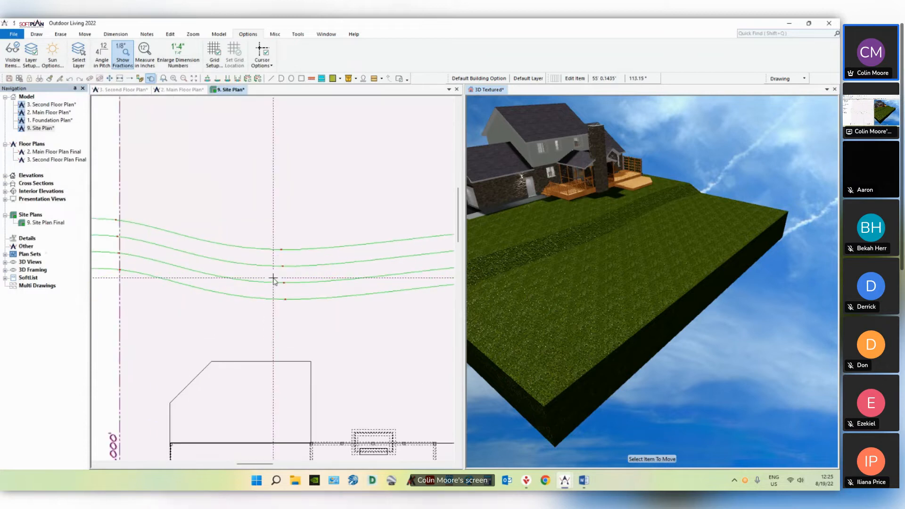
pyautogui.click(36, 34)
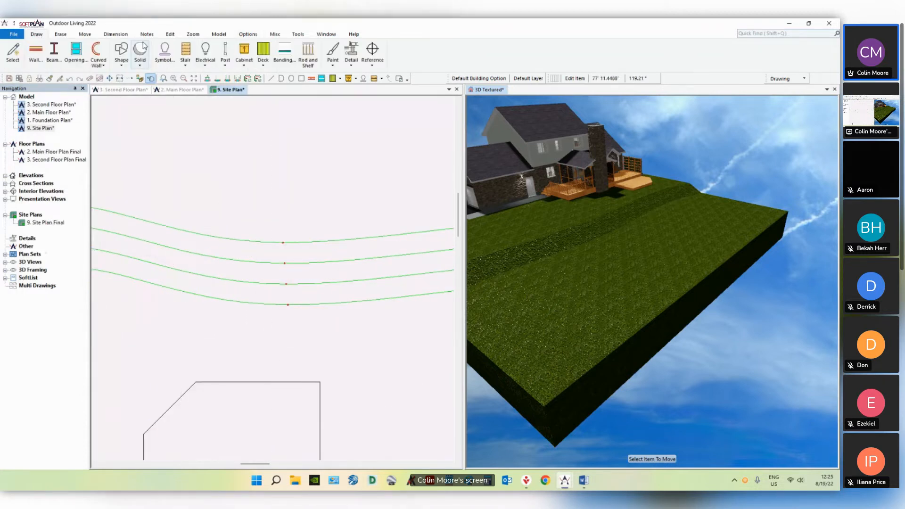
pyautogui.click(190, 57)
pyautogui.click(200, 78)
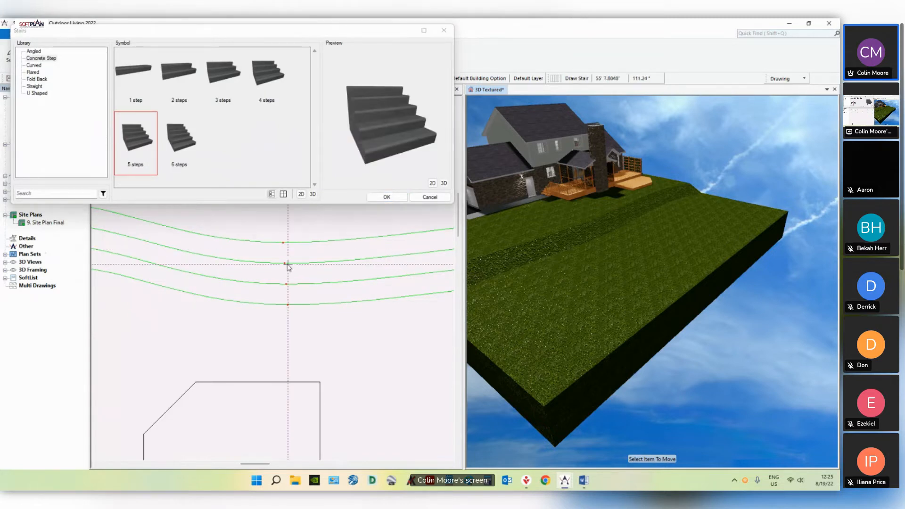
# Step: Place a five-step concrete stair across the grade contour lines on the site plan and close the stair library
pyautogui.click(282, 239)
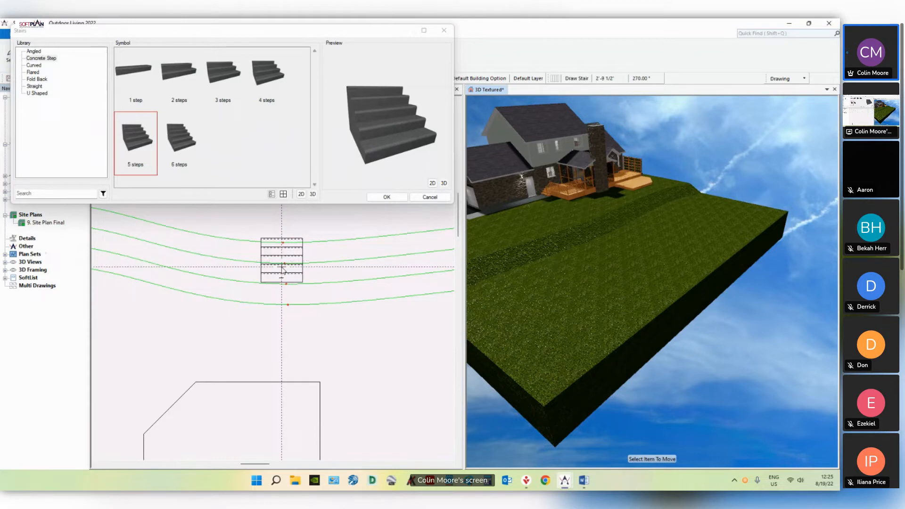
pyautogui.click(283, 271)
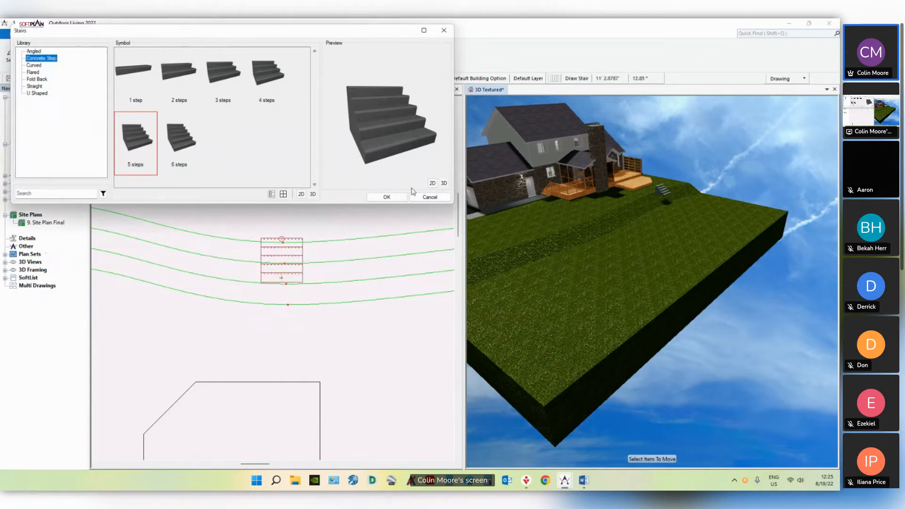
pyautogui.click(404, 195)
pyautogui.moveTo(635, 197); pyautogui.dragTo(660, 265, button='middle')
pyautogui.scroll(5, 661, 265)
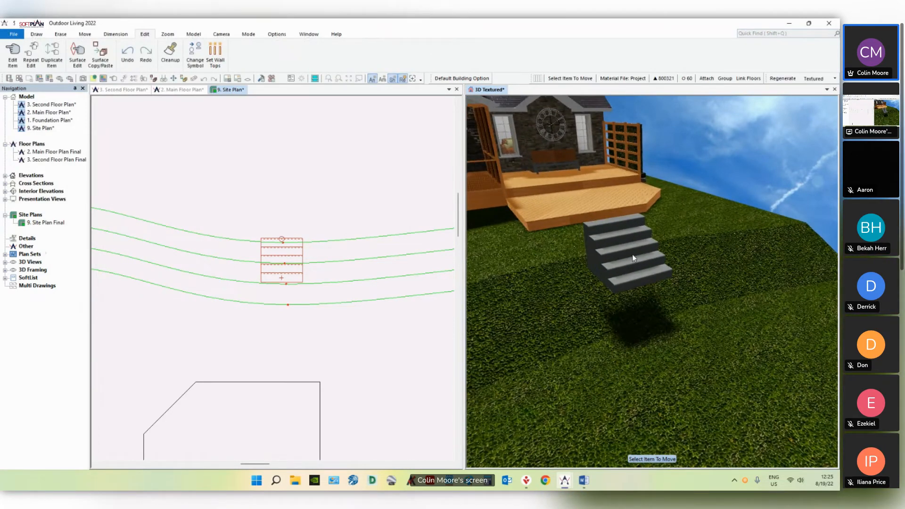
# Step: Edit the concrete stair and set its rise to 3' 7.25"
pyautogui.rightClick(632, 253)
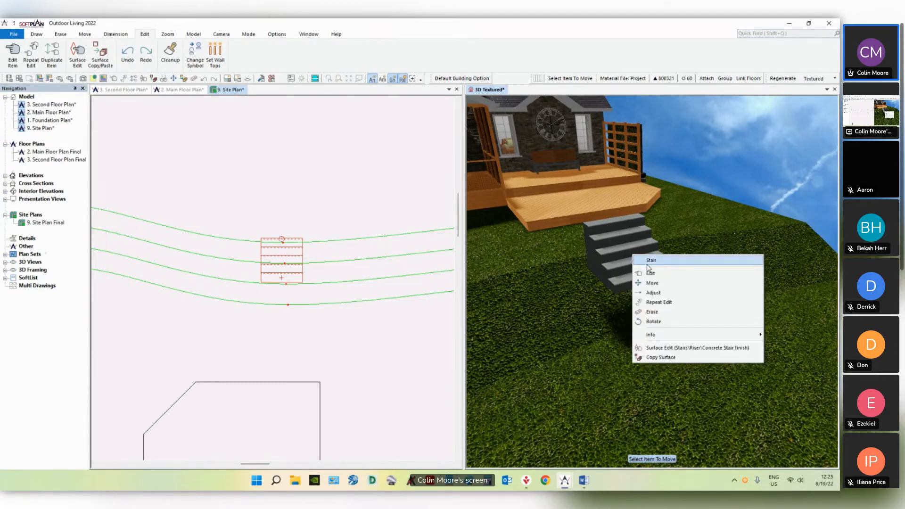
pyautogui.click(655, 271)
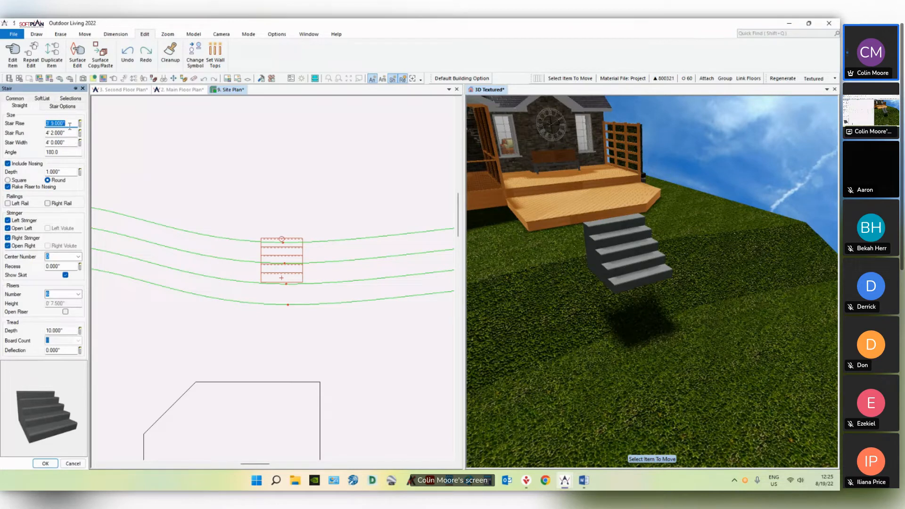
pyautogui.write("3' 7.25")
pyautogui.press('Tab')
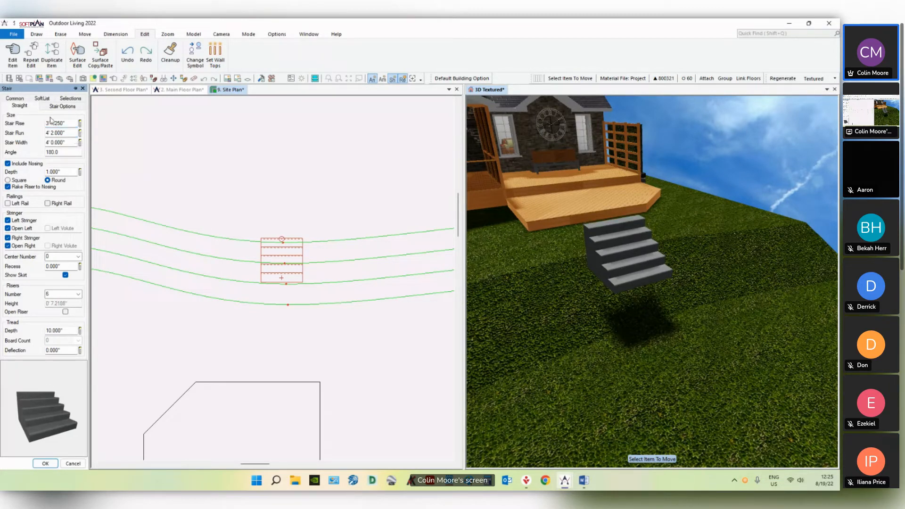
# Step: Turn off Cleanup for the stair and give it an elevation offset of 3' down
pyautogui.click(18, 99)
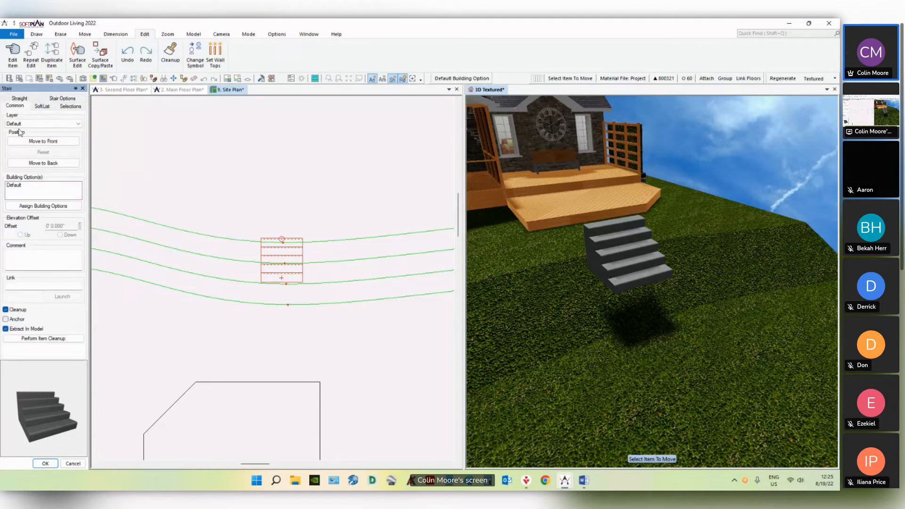
pyautogui.click(6, 310)
pyautogui.doubleClick(67, 226)
pyautogui.write('3')
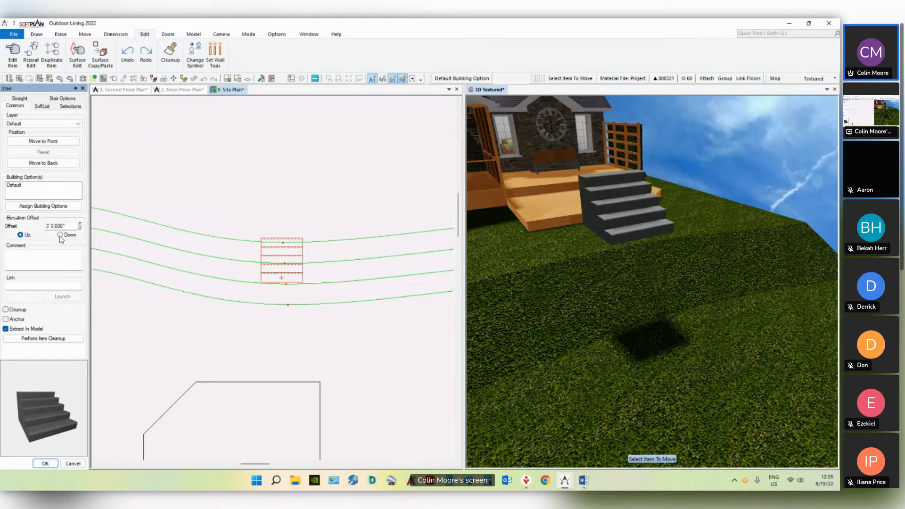
pyautogui.click(60, 234)
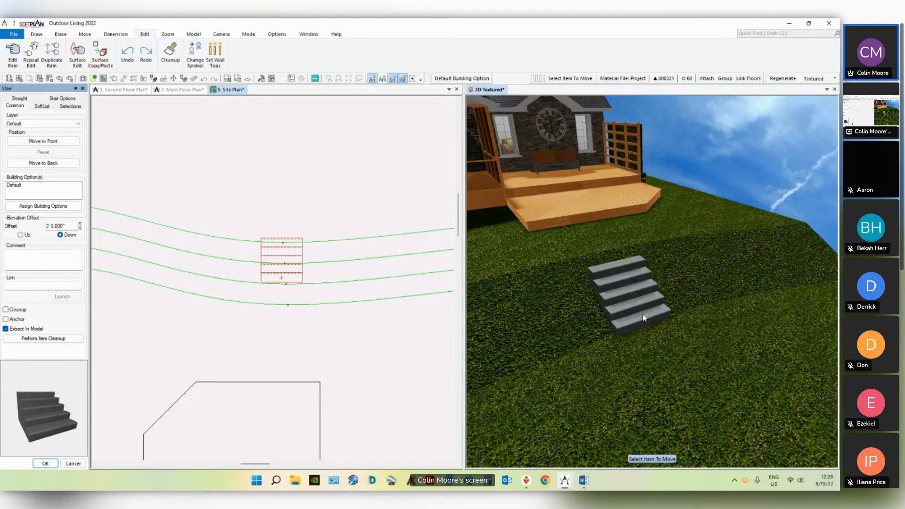
pyautogui.moveTo(644, 318); pyautogui.dragTo(632, 280, button='middle')
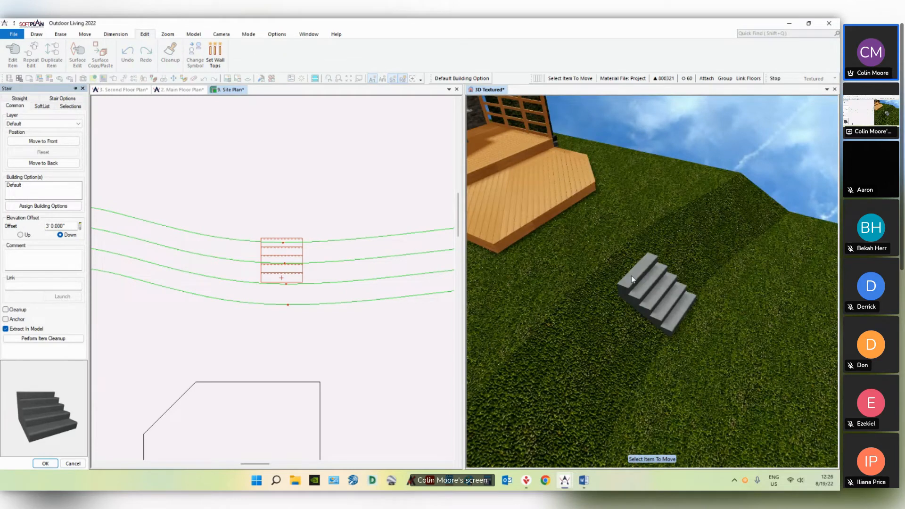
# Step: Switch the site plan to Site drawing mode with the stair and its contour lines enlarged
pyautogui.scroll(5, 292, 277)
pyautogui.click(792, 78)
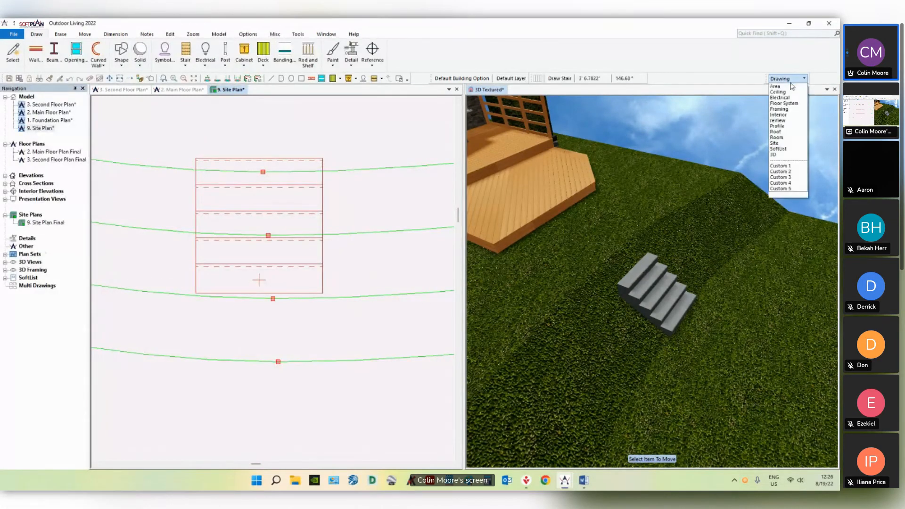
pyautogui.click(785, 148)
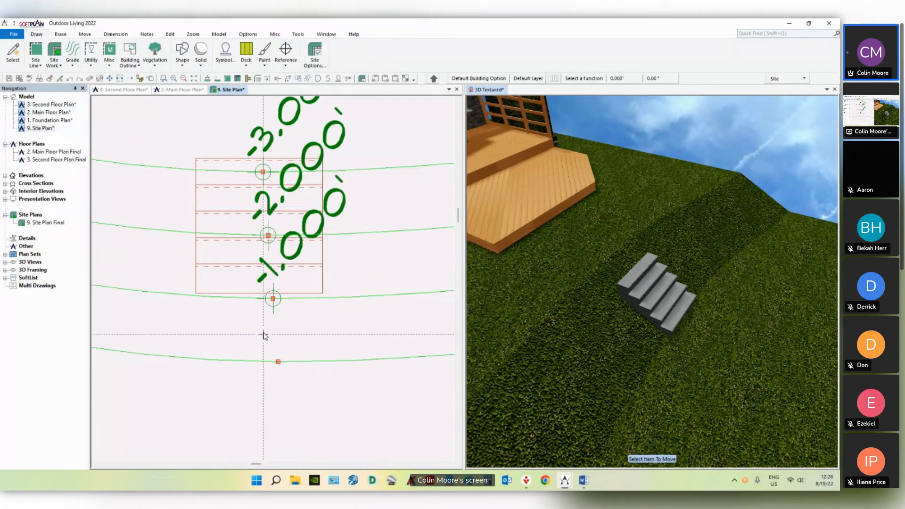
# Step: Try shifting the -2.000', -1.000' and unlabelled contour lines closer to the -3.000' contour within the stair outline
pyautogui.moveTo(264, 335); pyautogui.dragTo(307, 389, button='middle')
pyautogui.click(317, 292)
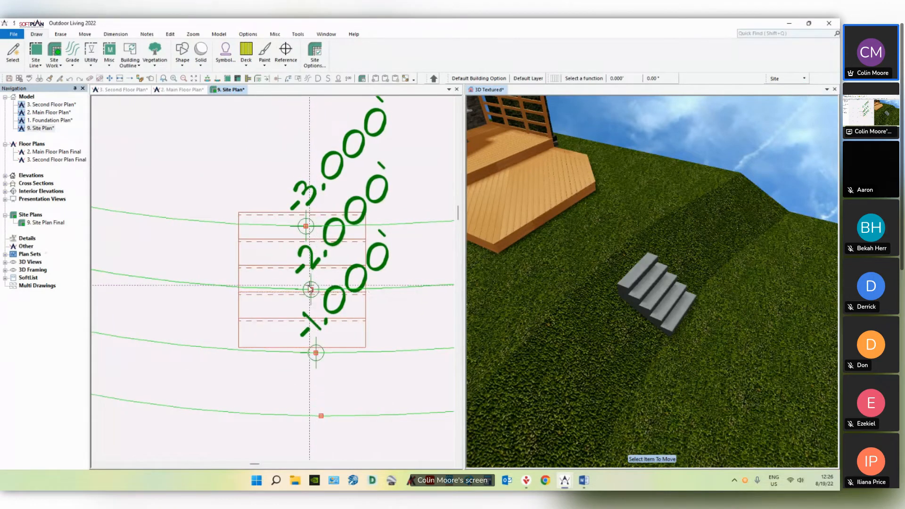
pyautogui.click(309, 268)
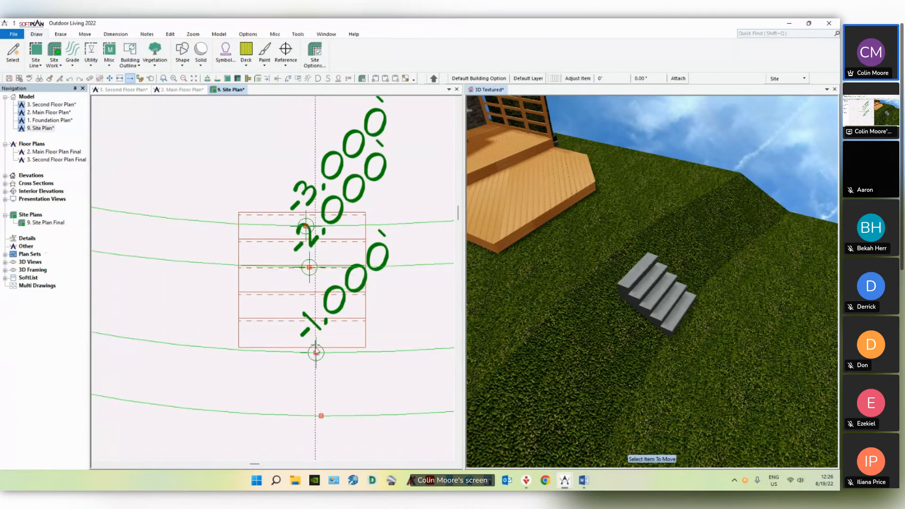
pyautogui.click(316, 352)
pyautogui.click(308, 293)
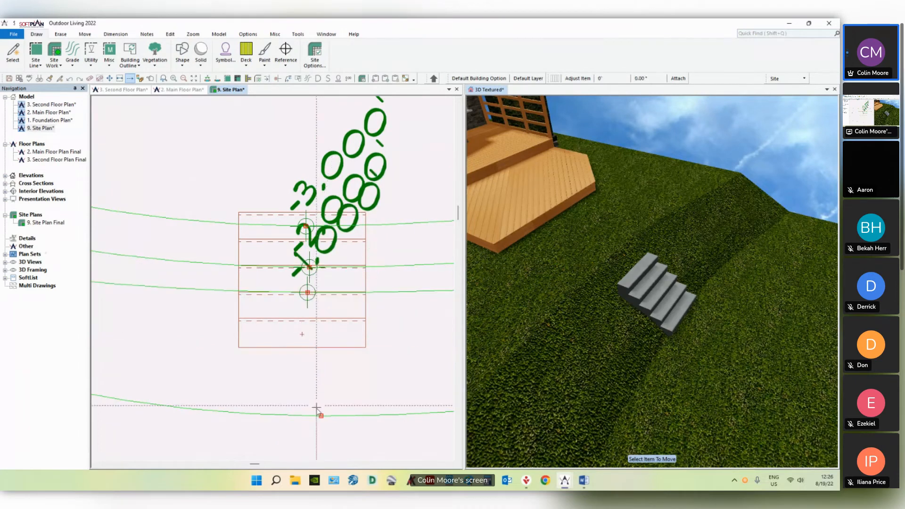
pyautogui.click(321, 415)
pyautogui.click(311, 328)
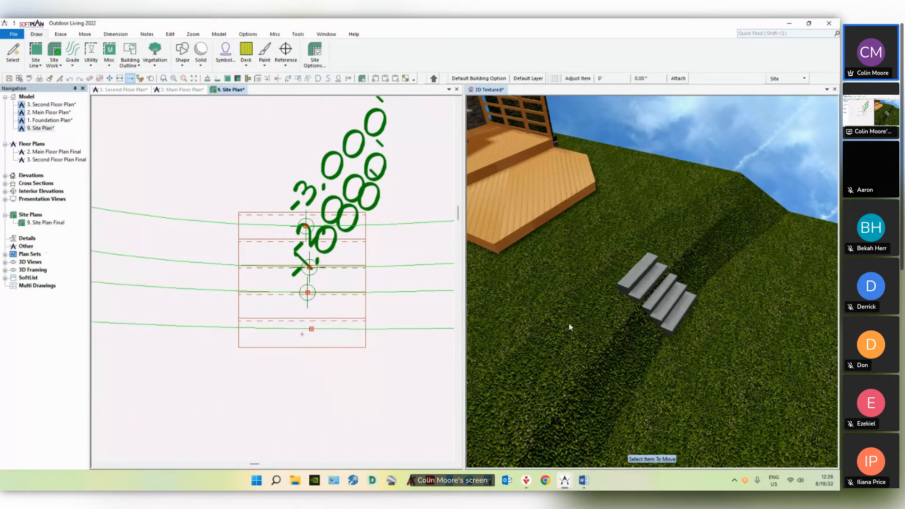
pyautogui.click(292, 294)
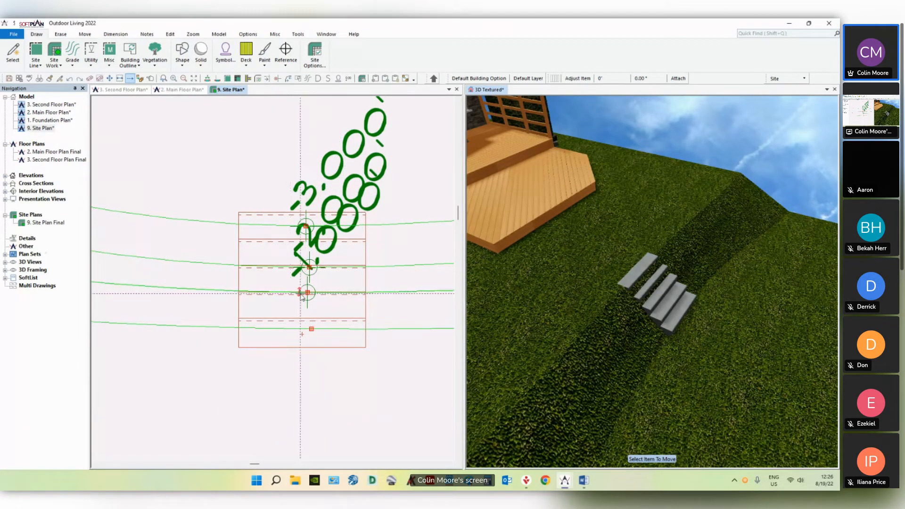
# Step: Reposition the unlabelled, -1.000', -2.000' and -3.000' contour lines in sequence from the stair's deck-side edge to about its middle
pyautogui.click(311, 328)
pyautogui.click(311, 343)
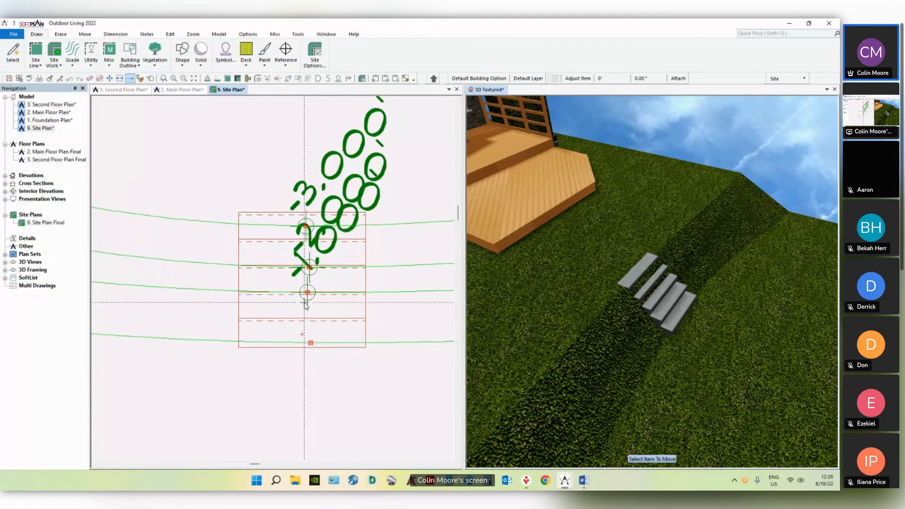
pyautogui.click(308, 291)
pyautogui.click(309, 320)
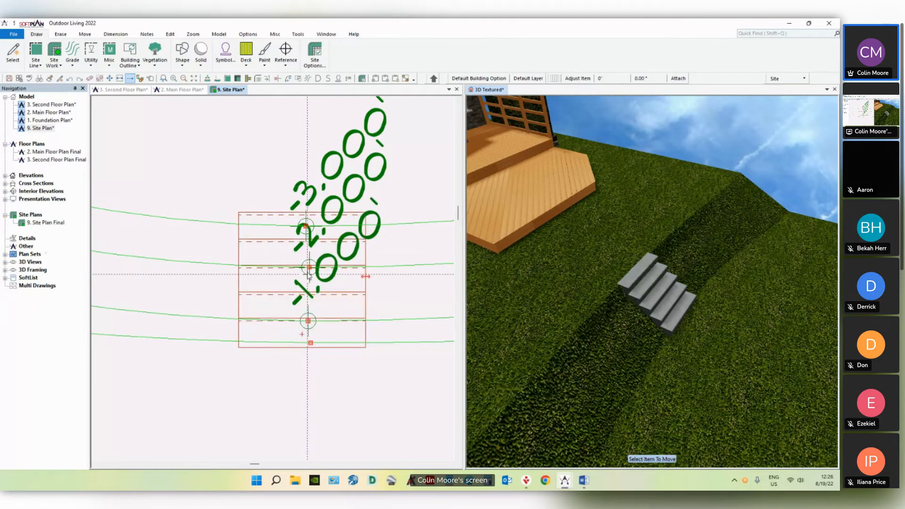
pyautogui.click(309, 268)
pyautogui.click(316, 302)
pyautogui.click(306, 226)
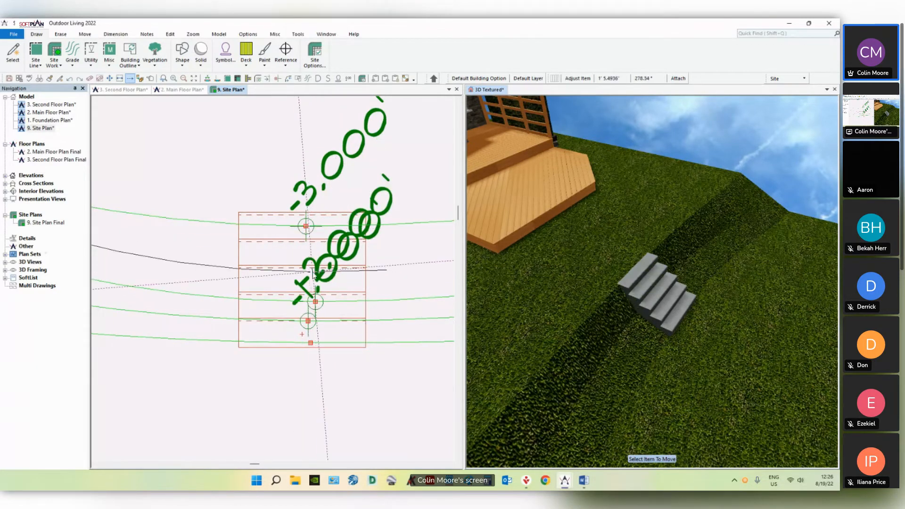
pyautogui.click(313, 272)
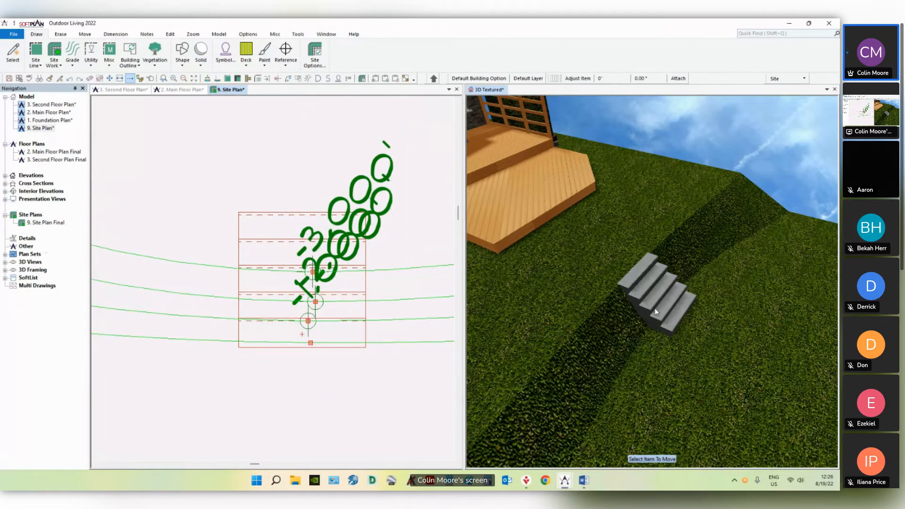
# Step: Edit the concrete stair in the 3D view and add both a left and a right rail
pyautogui.moveTo(654, 309); pyautogui.dragTo(635, 303, button='middle')
pyautogui.rightClick(675, 302)
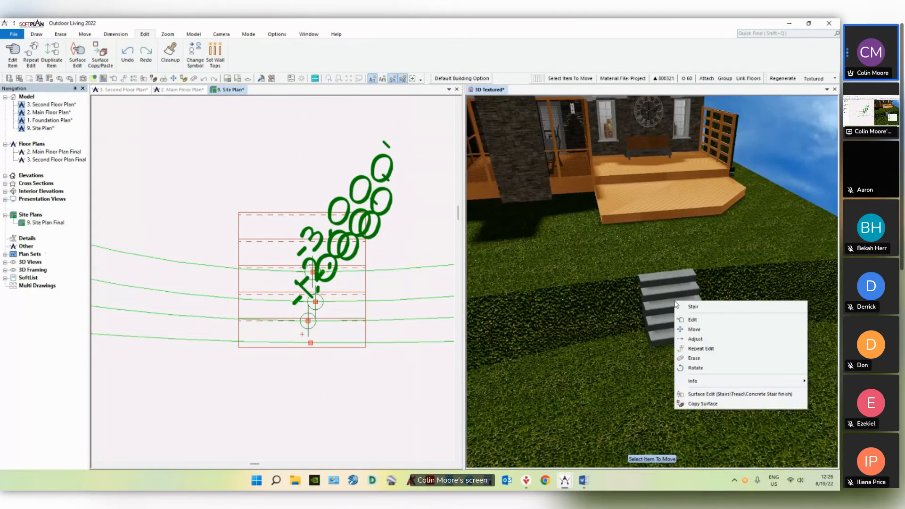
pyautogui.click(692, 321)
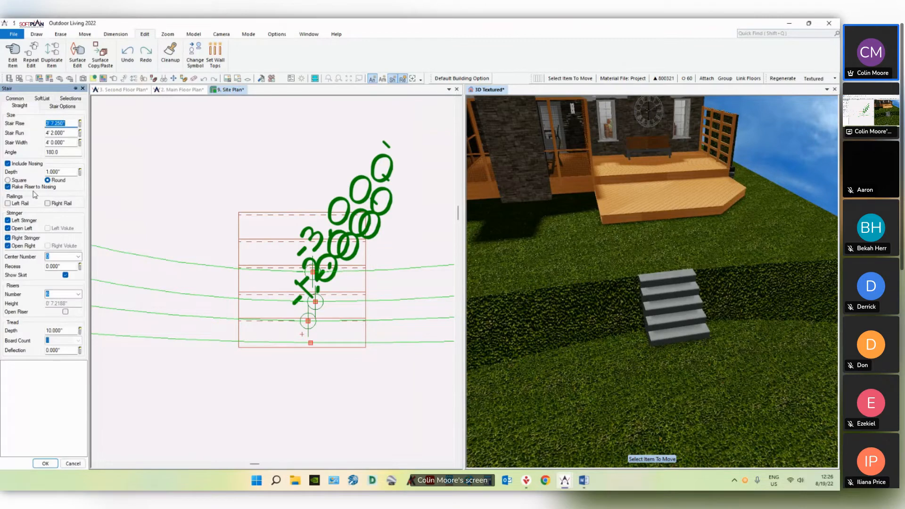
pyautogui.click(8, 204)
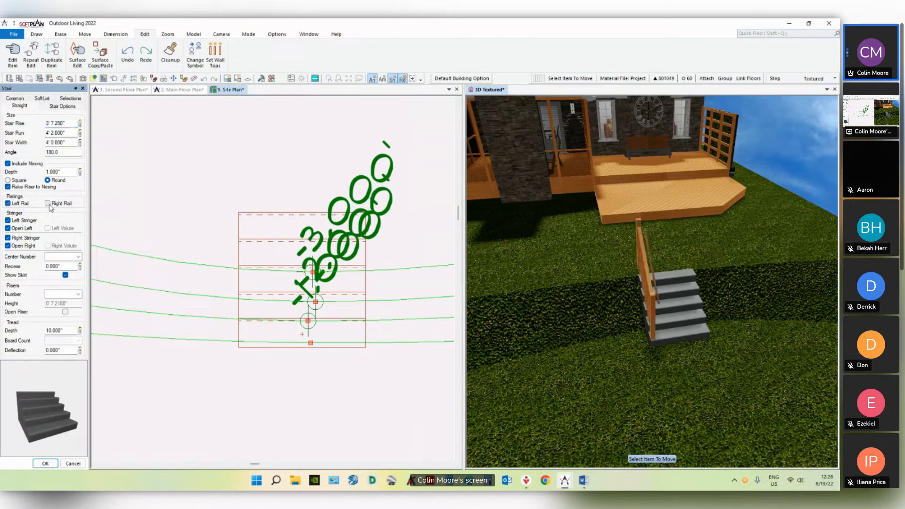
pyautogui.click(48, 204)
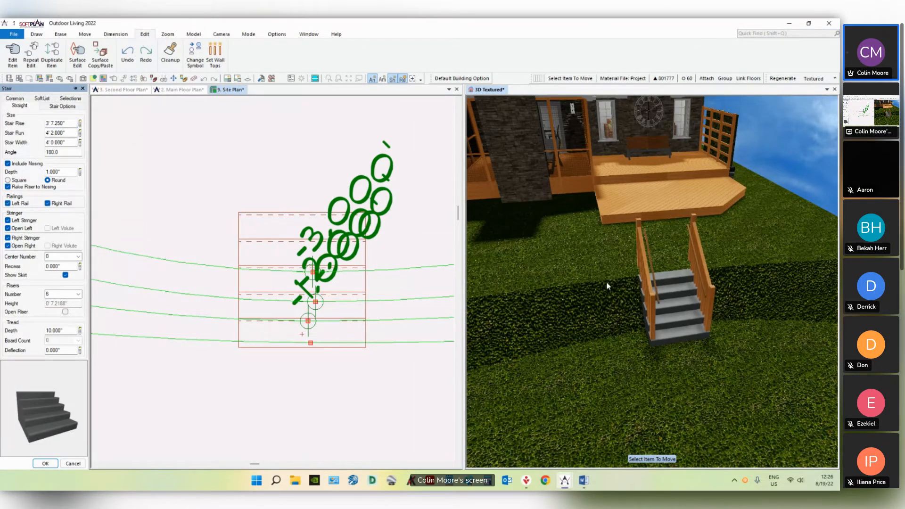
# Step: Duplicate the deck railing's standard round assembly properties onto both railings of the concrete stair
pyautogui.moveTo(607, 286); pyautogui.dragTo(538, 208, button='middle')
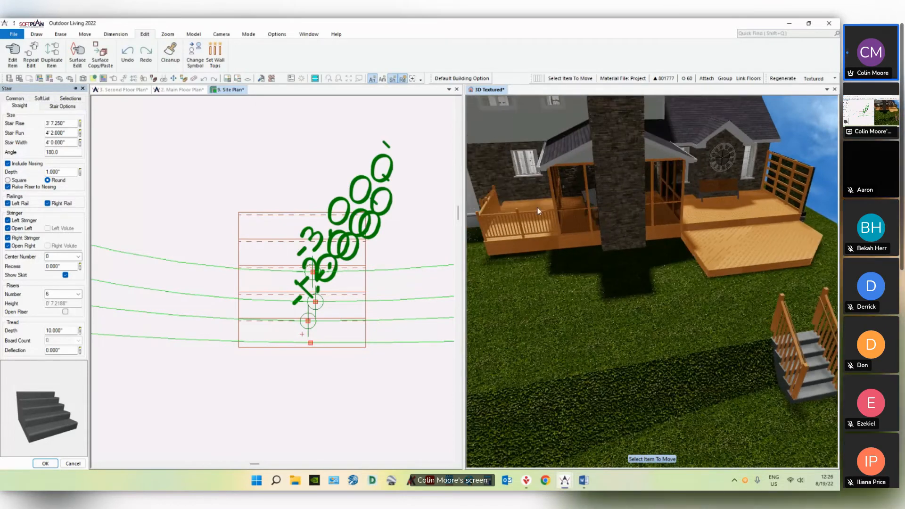
pyautogui.click(52, 52)
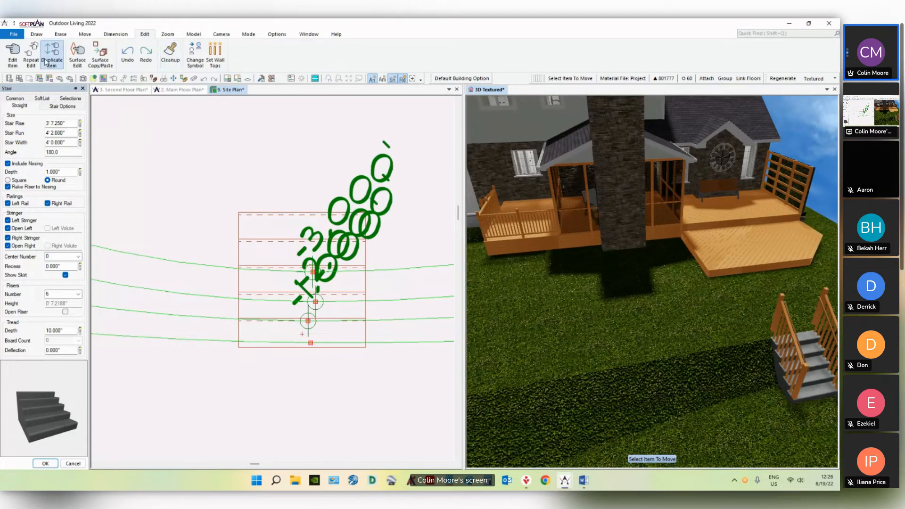
pyautogui.click(522, 211)
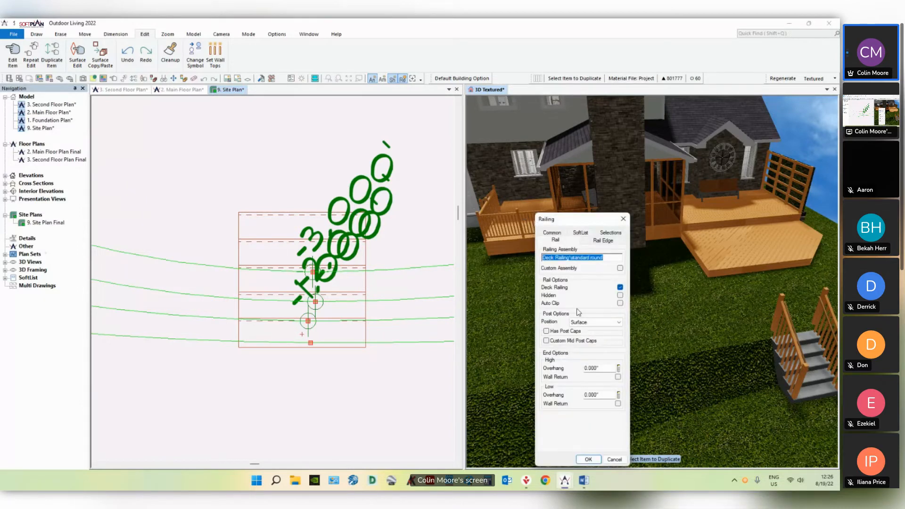
pyautogui.moveTo(588, 219); pyautogui.dragTo(593, 162)
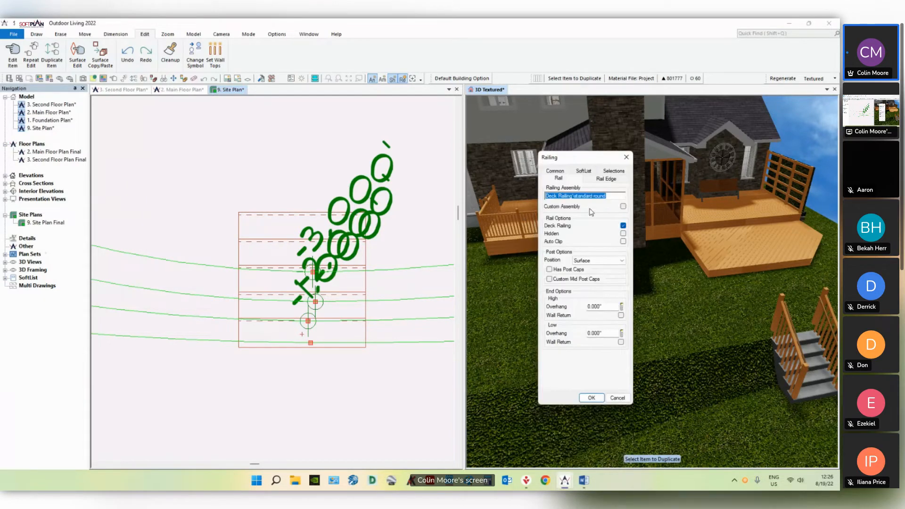
pyautogui.click(591, 398)
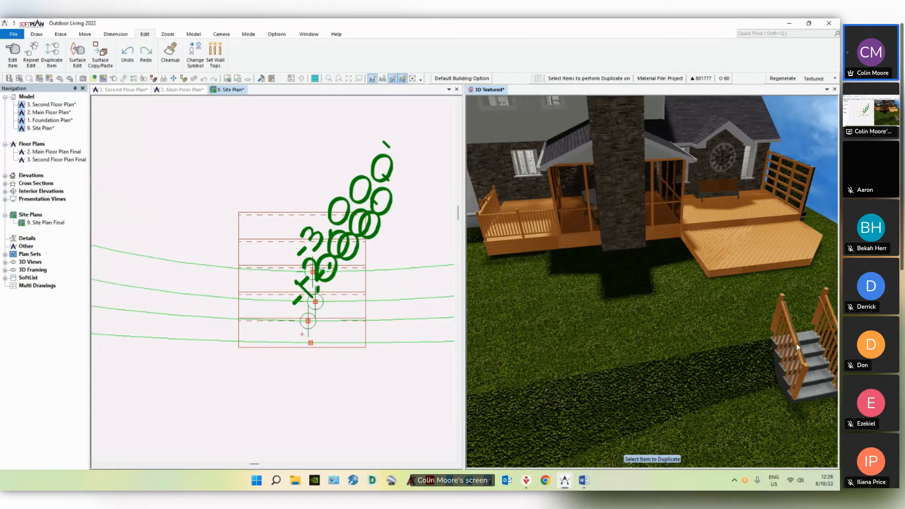
pyautogui.click(833, 318)
pyautogui.moveTo(568, 248); pyautogui.dragTo(538, 243, button='middle')
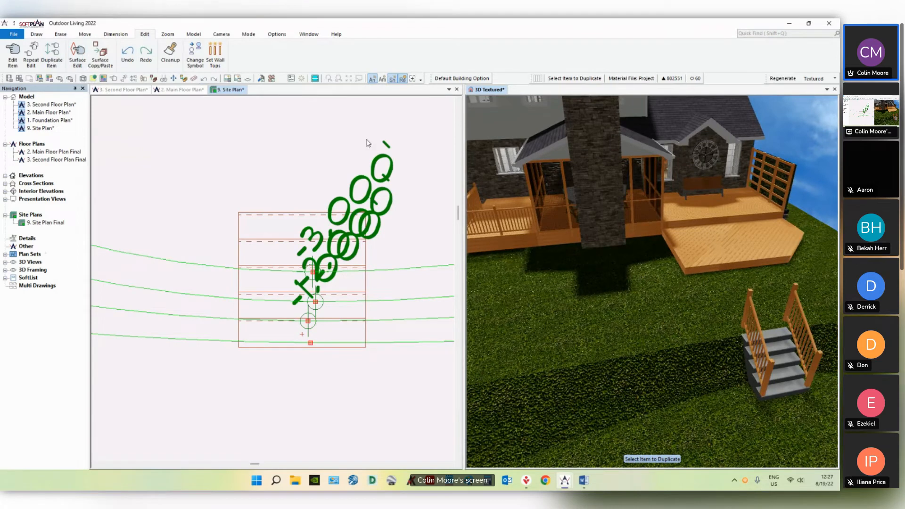
# Step: Duplicate the deck railing's round mid post properties onto the concrete stair's railing posts
pyautogui.click(496, 209)
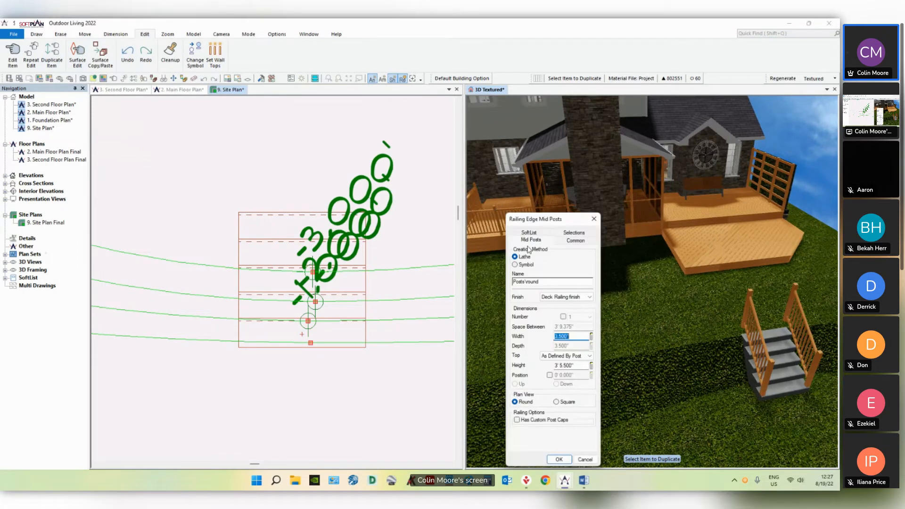
pyautogui.moveTo(565, 479)
pyautogui.moveTo(573, 220); pyautogui.dragTo(576, 140)
pyautogui.click(563, 379)
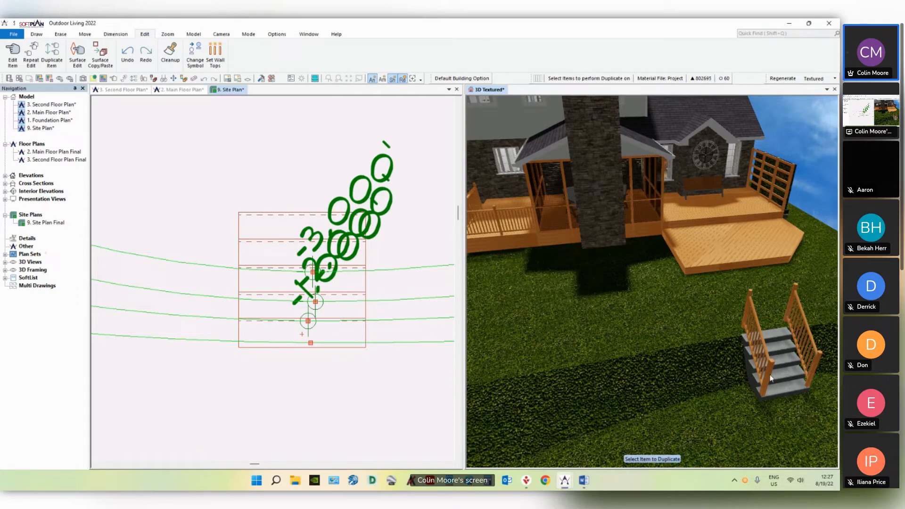
pyautogui.moveTo(772, 377); pyautogui.dragTo(641, 326)
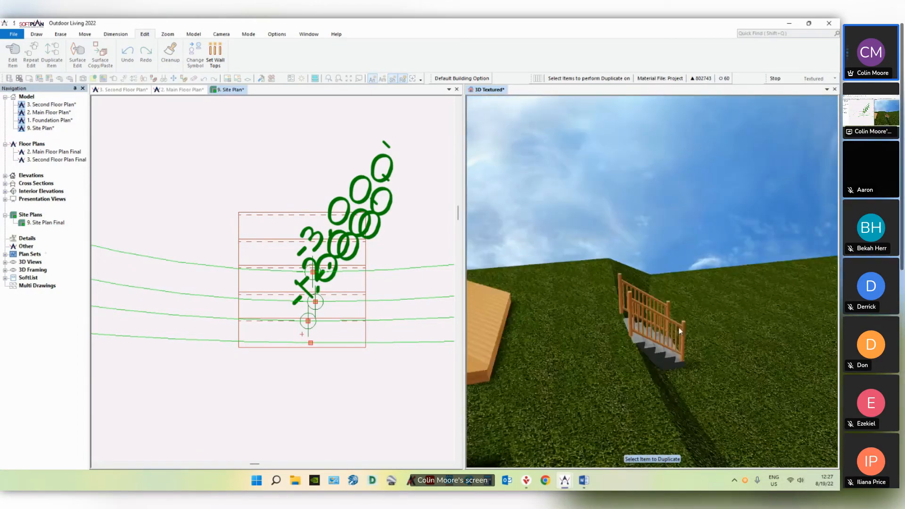
# Step: Enable the Position setting at 0' 0.000" on a round post of the stair railing and repeat the edit on another post
pyautogui.rightClick(640, 326)
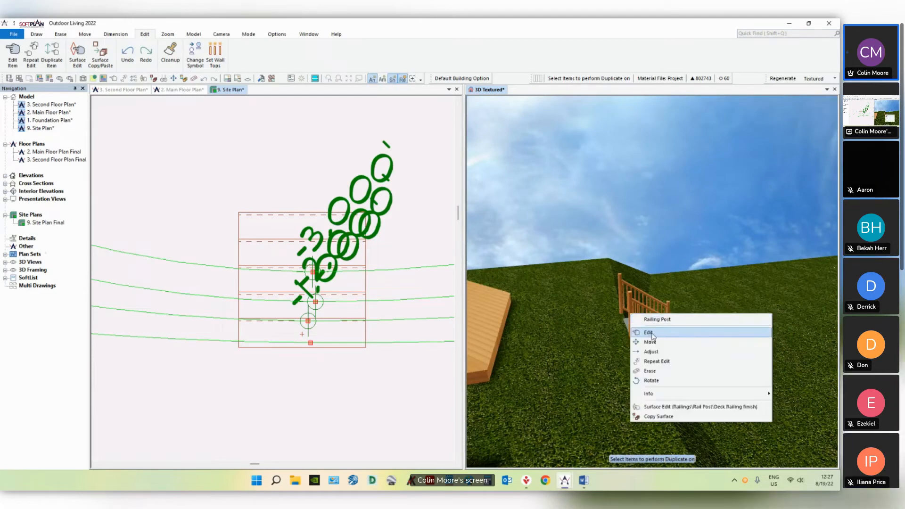
pyautogui.click(649, 333)
pyautogui.click(41, 232)
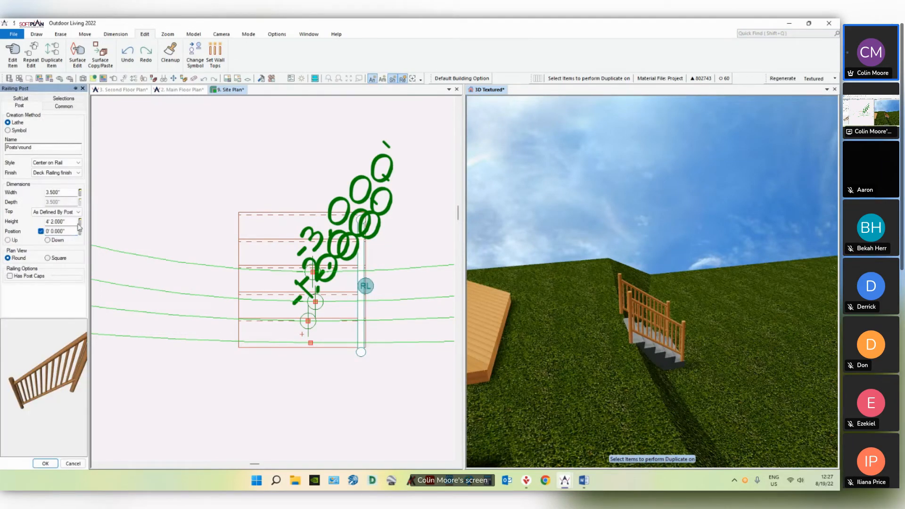
pyautogui.rightClick(626, 283)
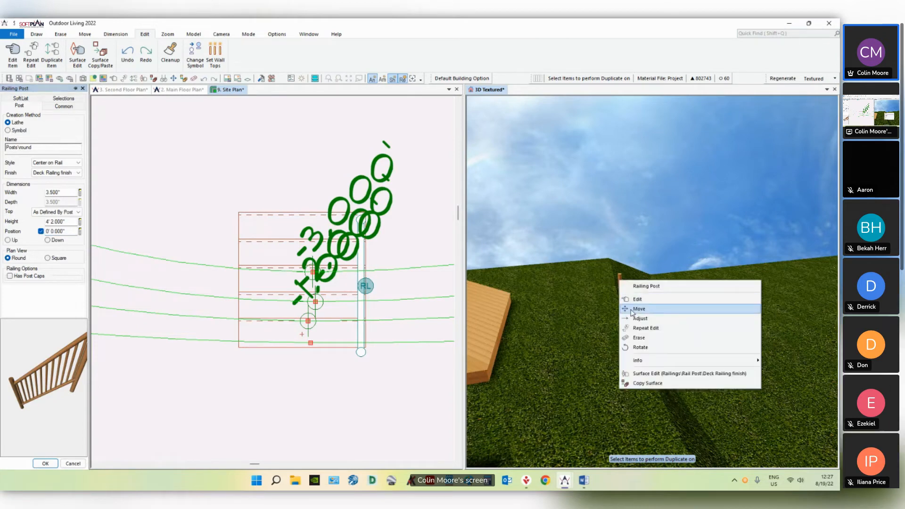
pyautogui.click(635, 327)
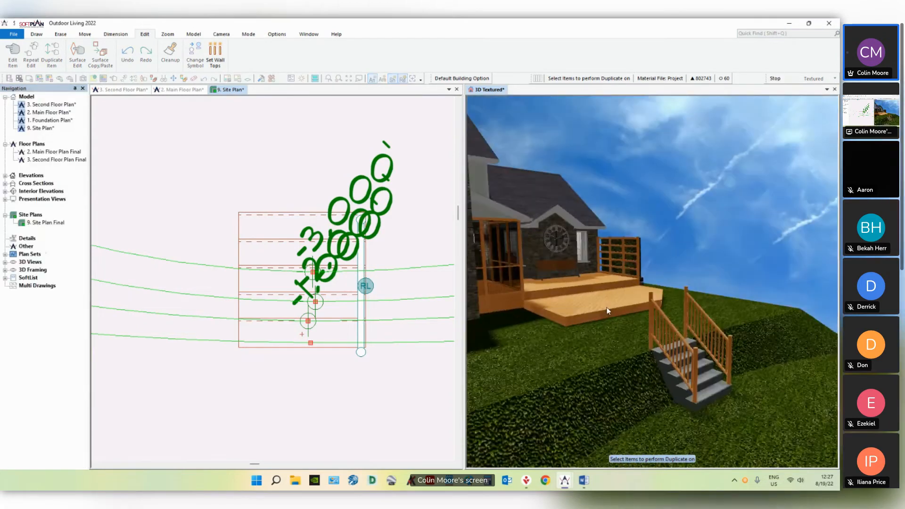
# Step: Draw a straight-line patio walkway about 4'-1" wide between the deck edge and the concrete stair's deck-side end
pyautogui.moveTo(679, 324); pyautogui.dragTo(586, 335)
pyautogui.click(296, 154)
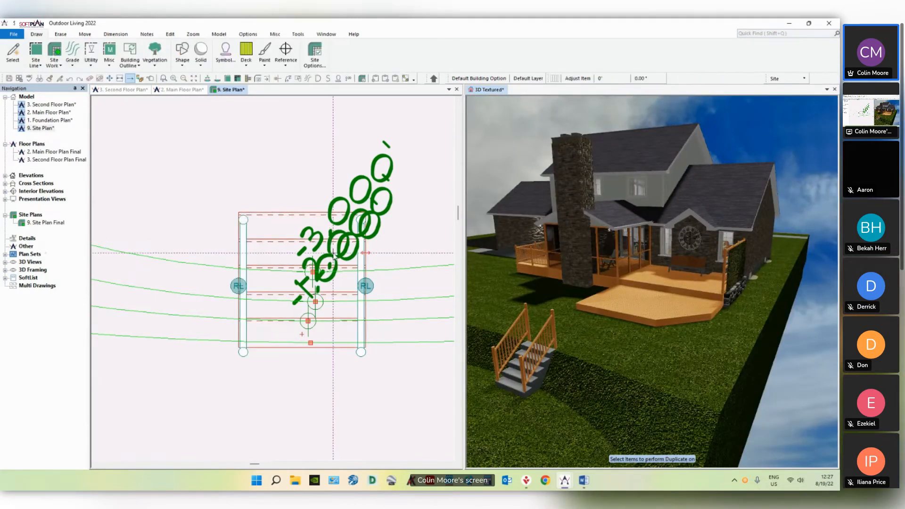
pyautogui.scroll(-2, 332, 253)
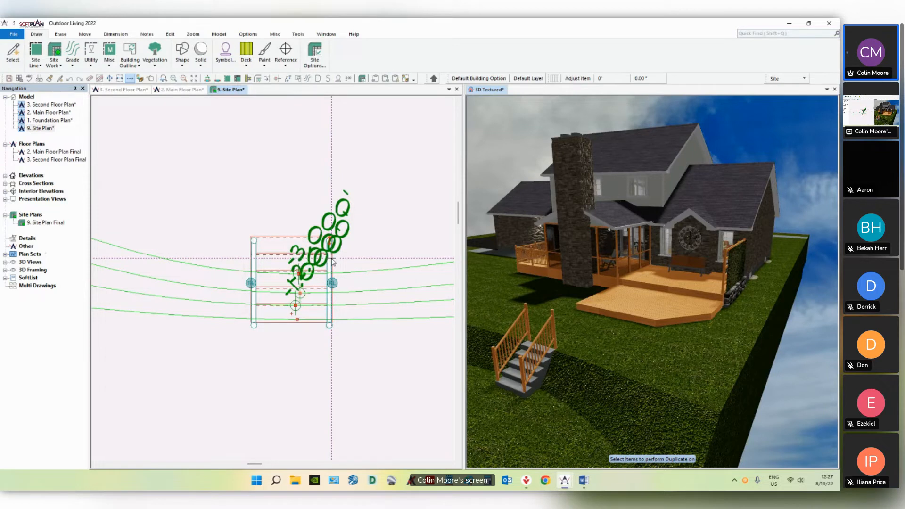
pyautogui.scroll(-3, 333, 262)
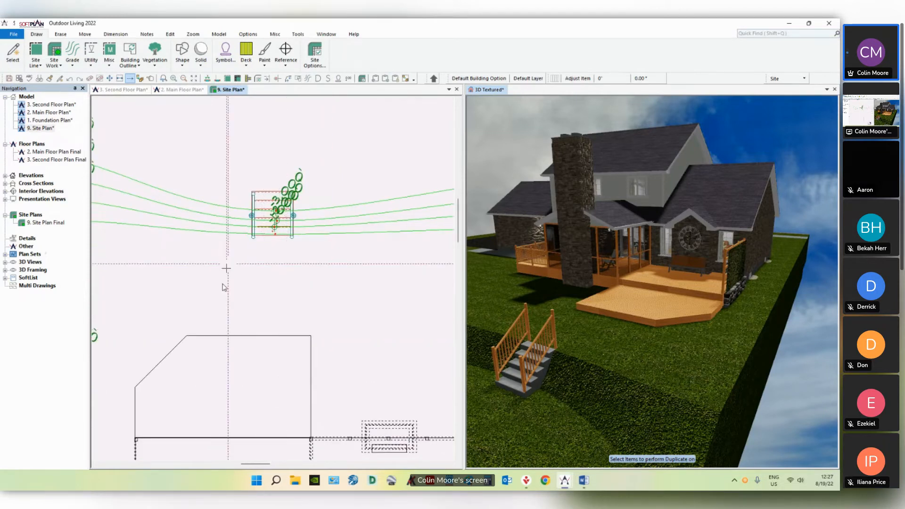
pyautogui.scroll(-3, 270, 229)
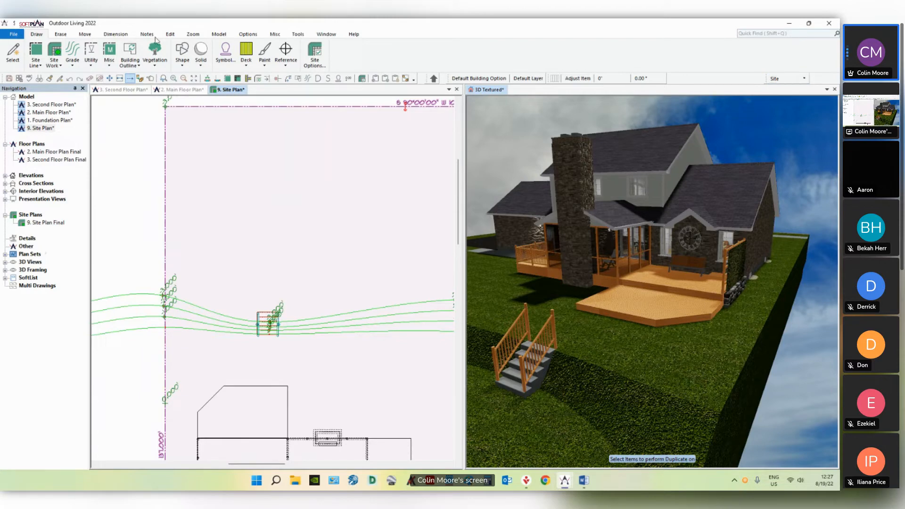
pyautogui.click(56, 58)
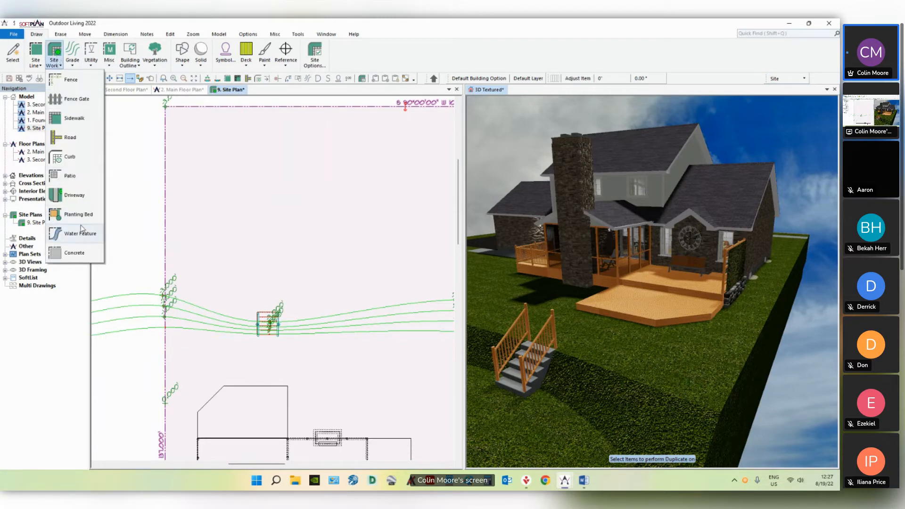
pyautogui.click(78, 183)
pyautogui.click(150, 246)
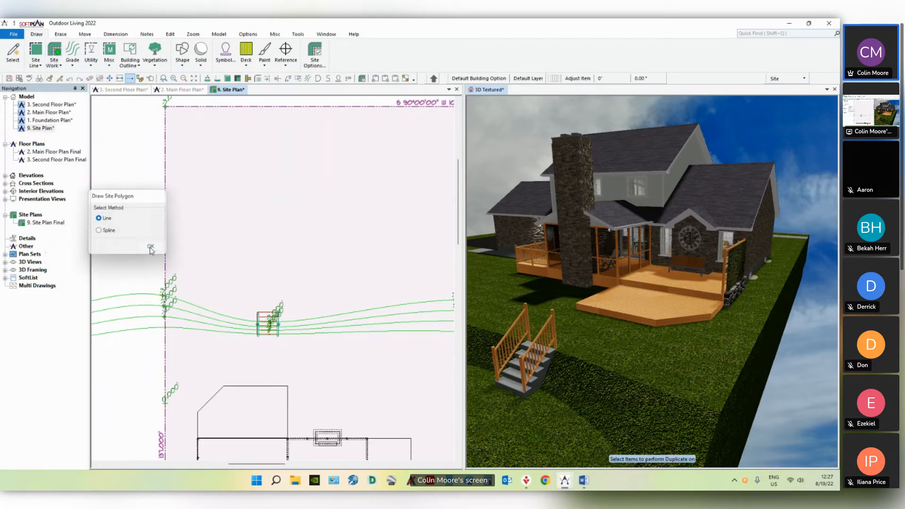
pyautogui.scroll(2, 261, 351)
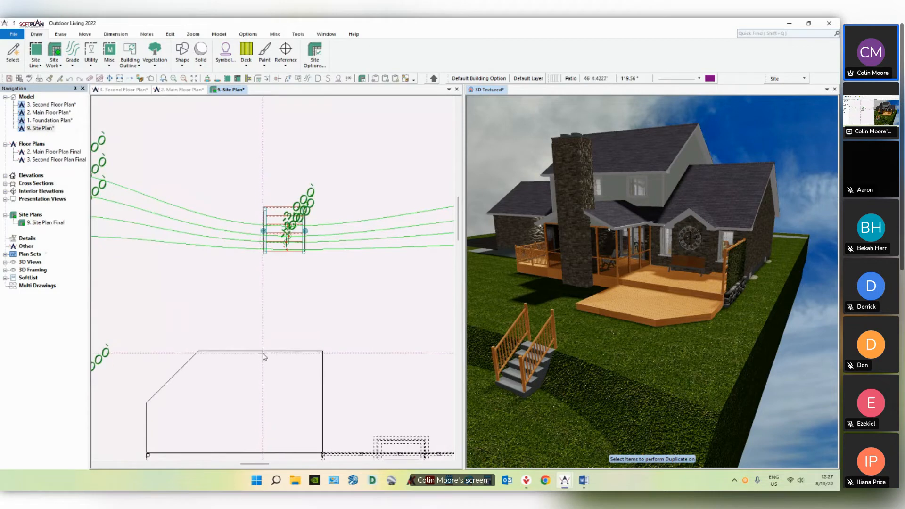
pyautogui.click(263, 252)
pyautogui.click(305, 252)
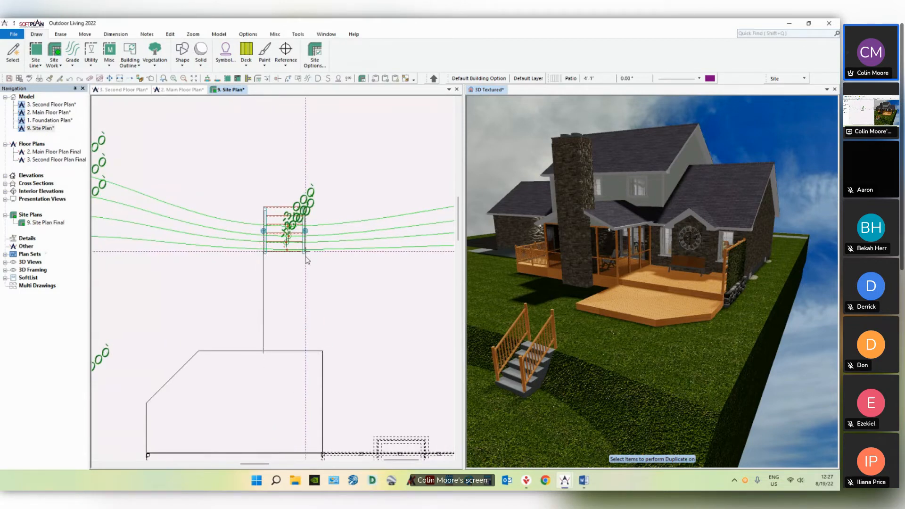
pyautogui.click(306, 352)
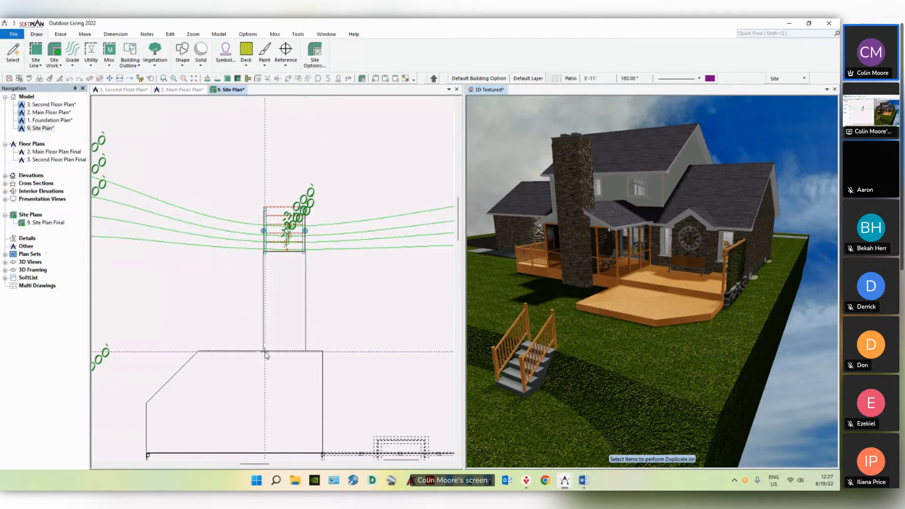
pyautogui.click(265, 351)
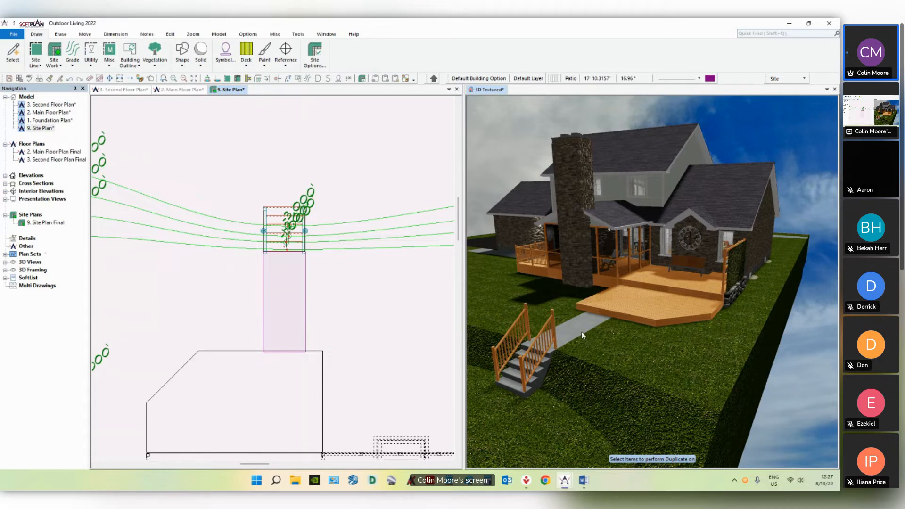
pyautogui.rightClick(579, 331)
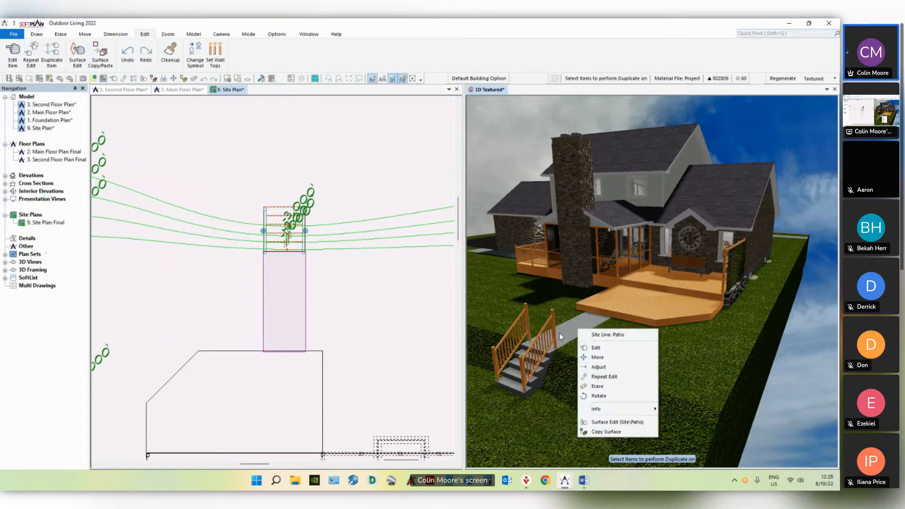
# Step: Draw a straight-line patio about 3'-11" wide and 3'-8½" deep beyond the foot of the concrete stair
pyautogui.moveTo(557, 333); pyautogui.dragTo(595, 331, button='middle')
pyautogui.moveTo(476, 367); pyautogui.dragTo(600, 357, button='middle')
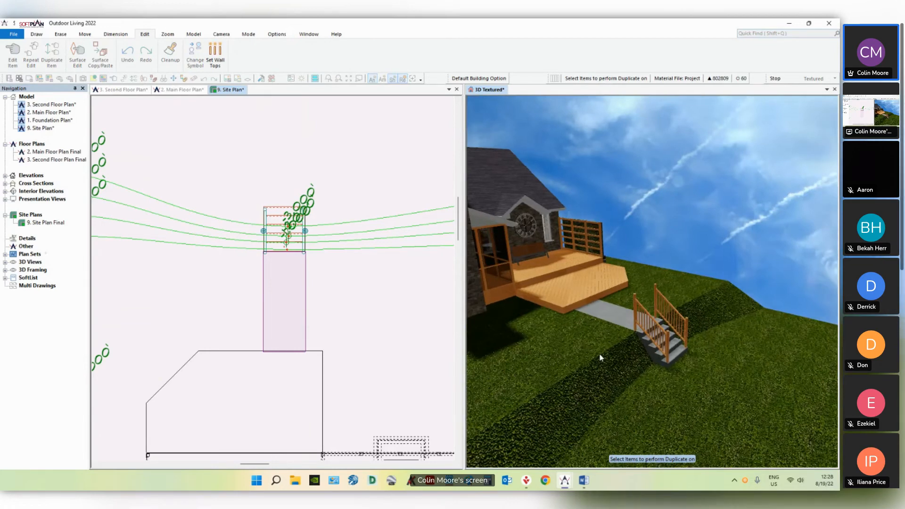
pyautogui.moveTo(250, 223); pyautogui.dragTo(269, 393, button='middle')
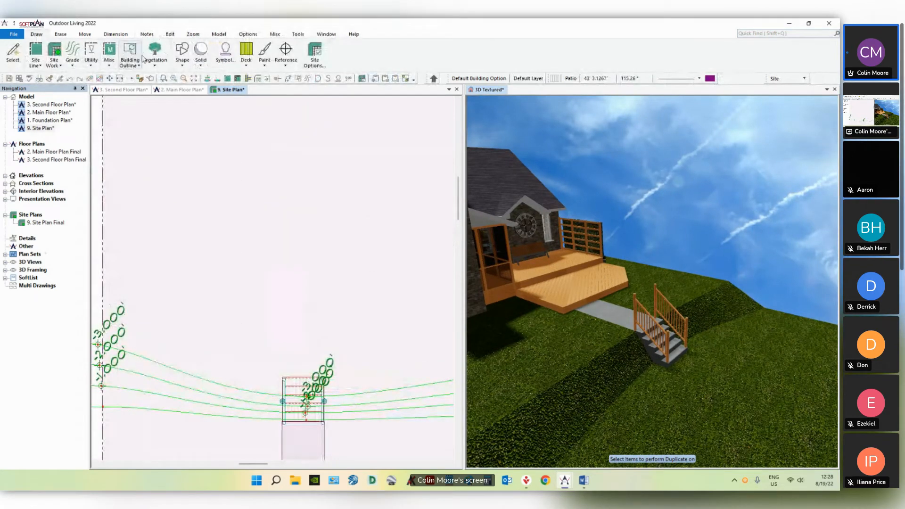
pyautogui.click(56, 59)
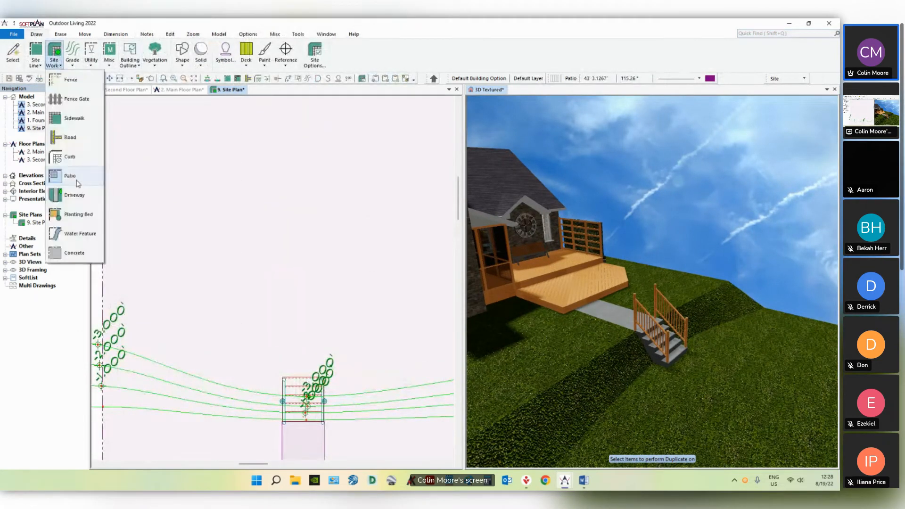
pyautogui.click(78, 183)
pyautogui.press('Return')
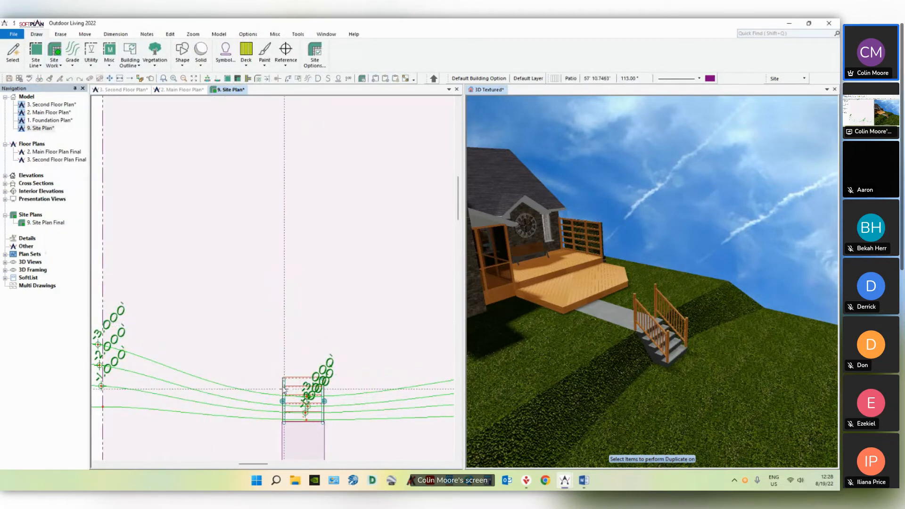
pyautogui.scroll(5, 282, 386)
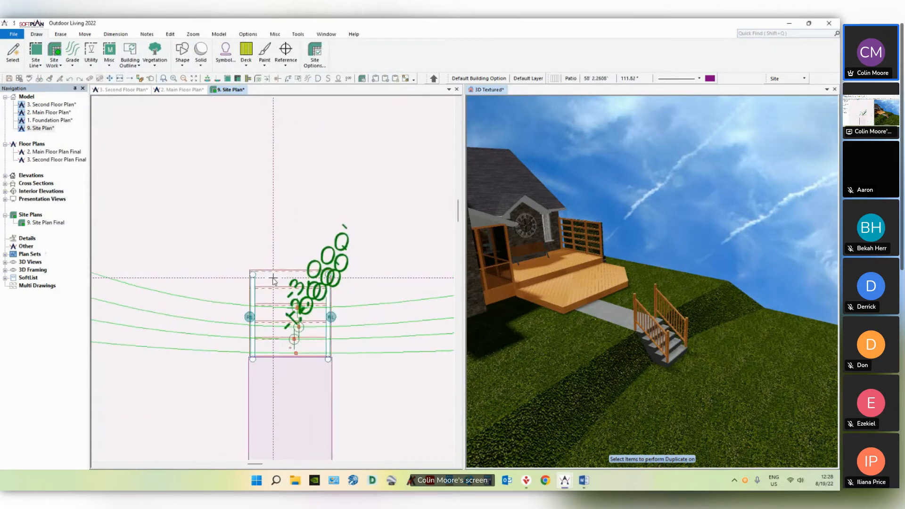
pyautogui.click(245, 271)
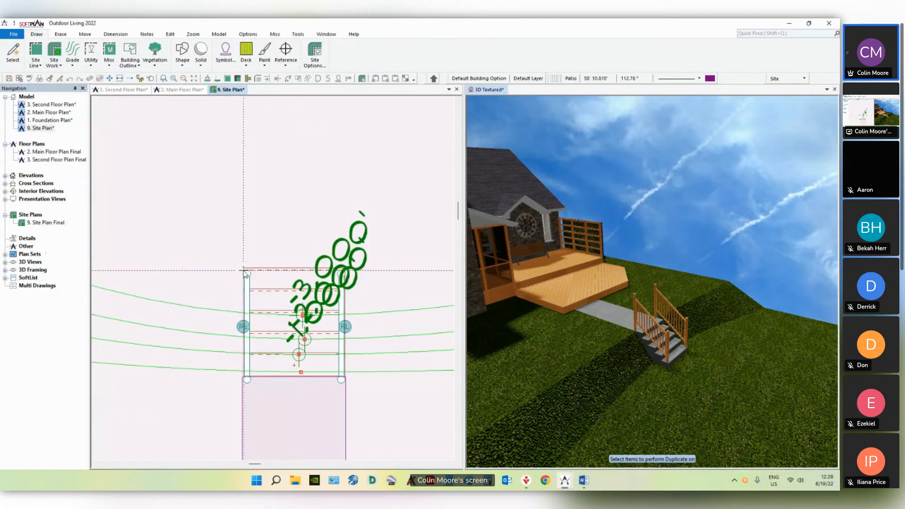
pyautogui.click(343, 271)
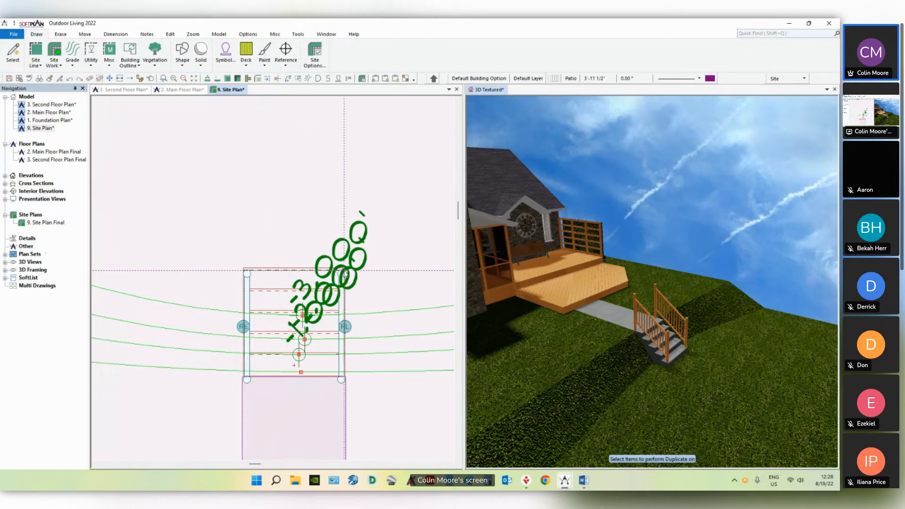
pyautogui.click(344, 176)
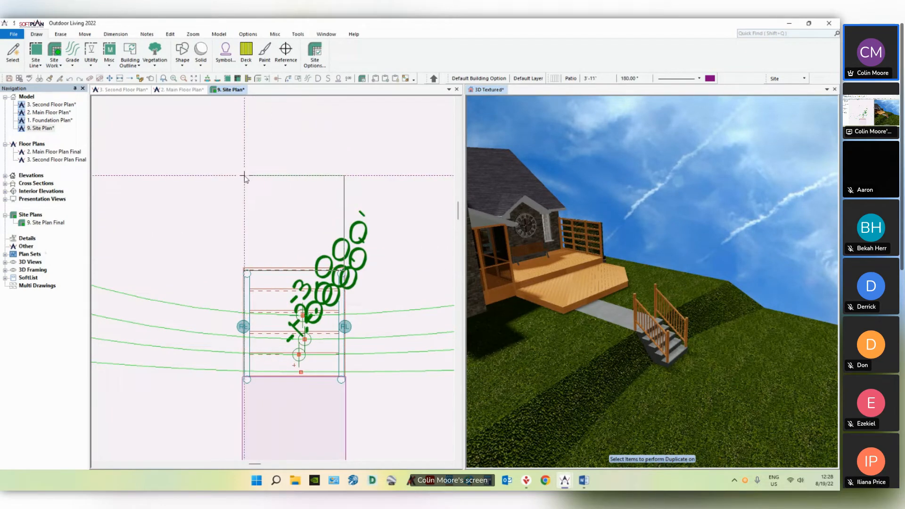
pyautogui.click(245, 177)
pyautogui.click(245, 271)
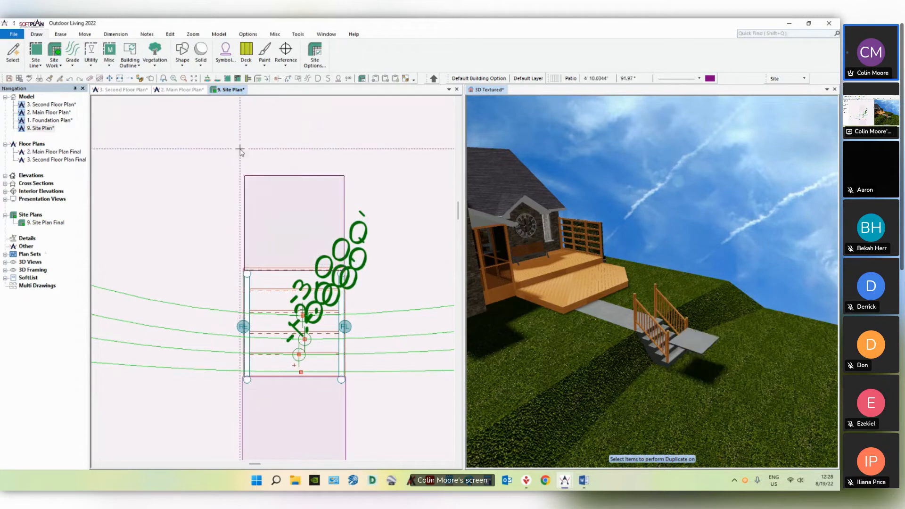
# Step: Dimension the width and depth of the patio at the stair's foot and set both dimensions to 4'-0"
pyautogui.click(116, 34)
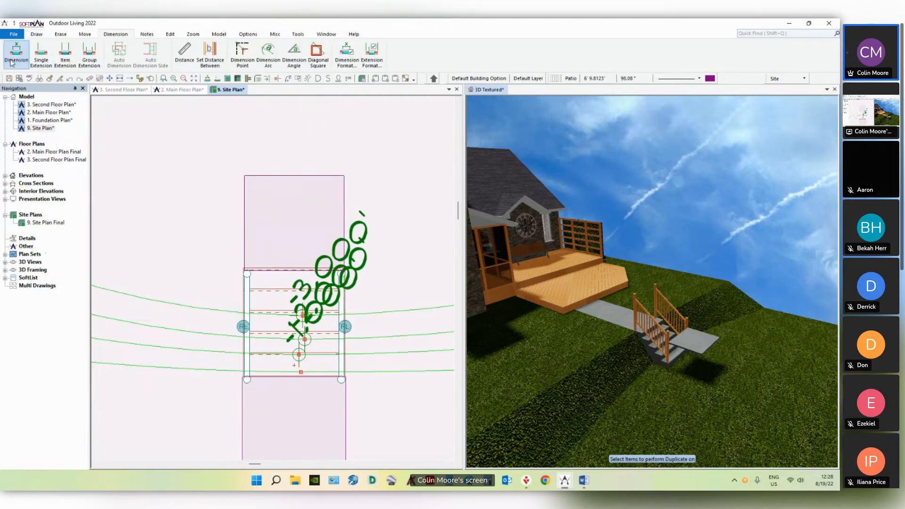
pyautogui.click(303, 230)
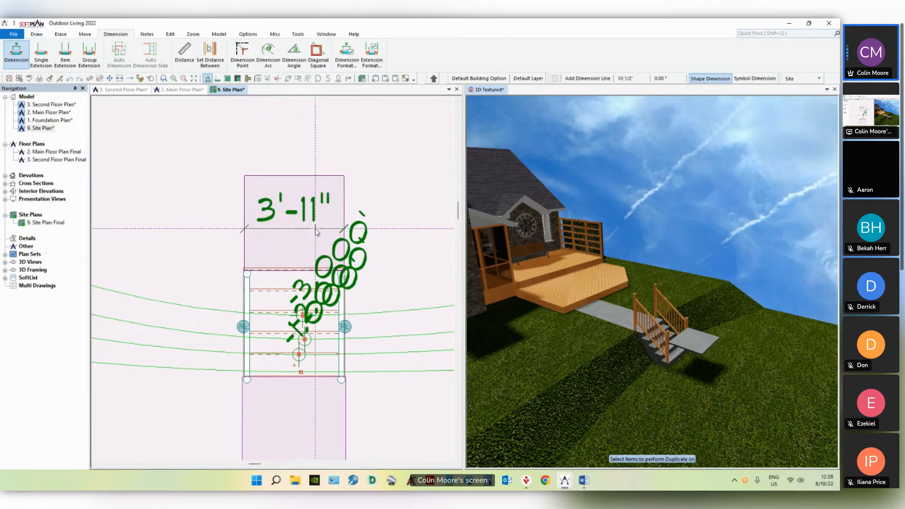
pyautogui.rightClick(288, 217)
pyautogui.moveTo(349, 223)
pyautogui.click(386, 225)
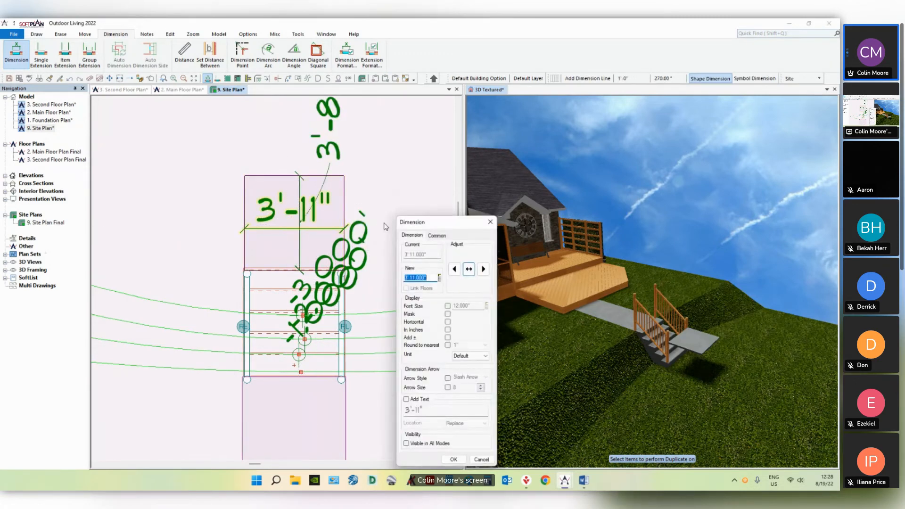
pyautogui.press('Return')
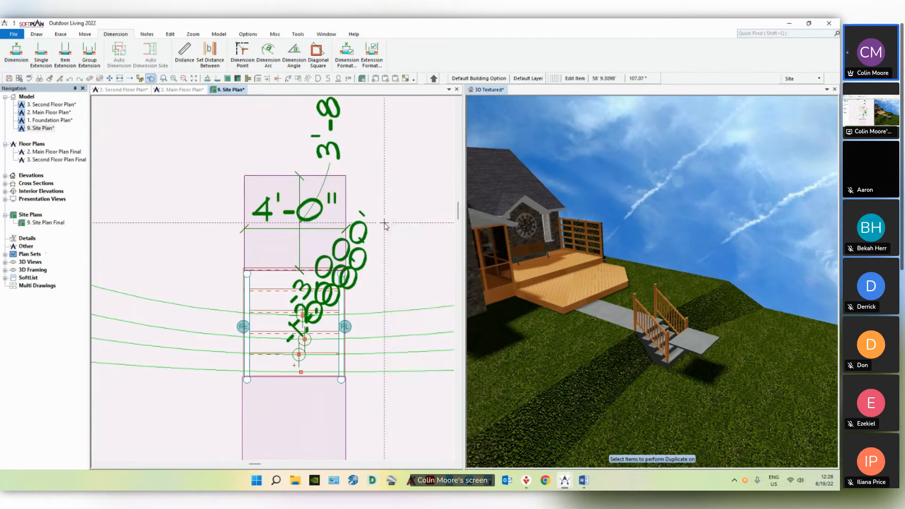
pyautogui.doubleClick(323, 145)
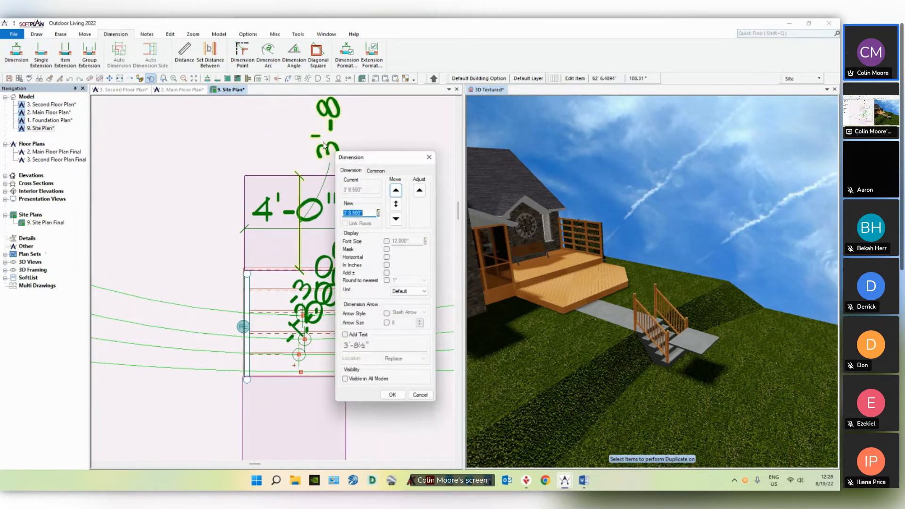
pyautogui.write("4'")
pyautogui.press('Return')
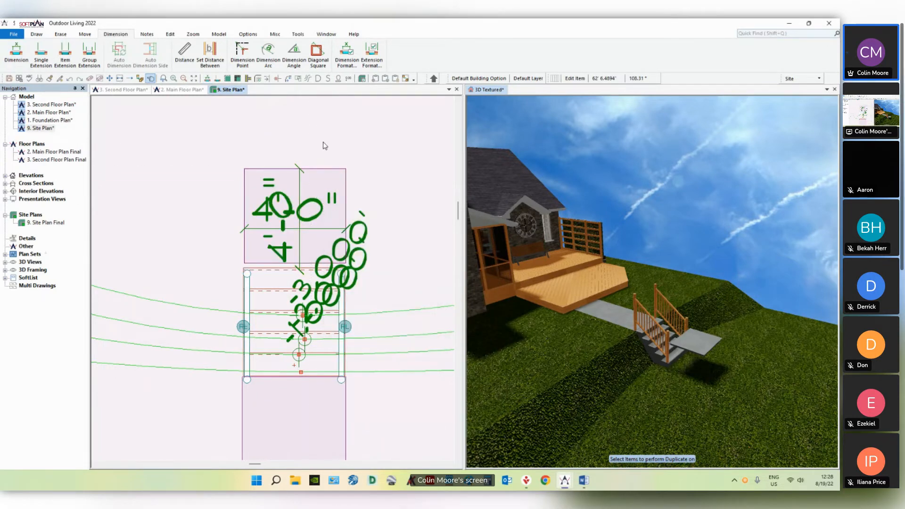
# Step: Erase both dimensions on the patio and move it about 3¼" toward the stair until it meets the stair's foot
pyautogui.press('Delete')
pyautogui.click(301, 212)
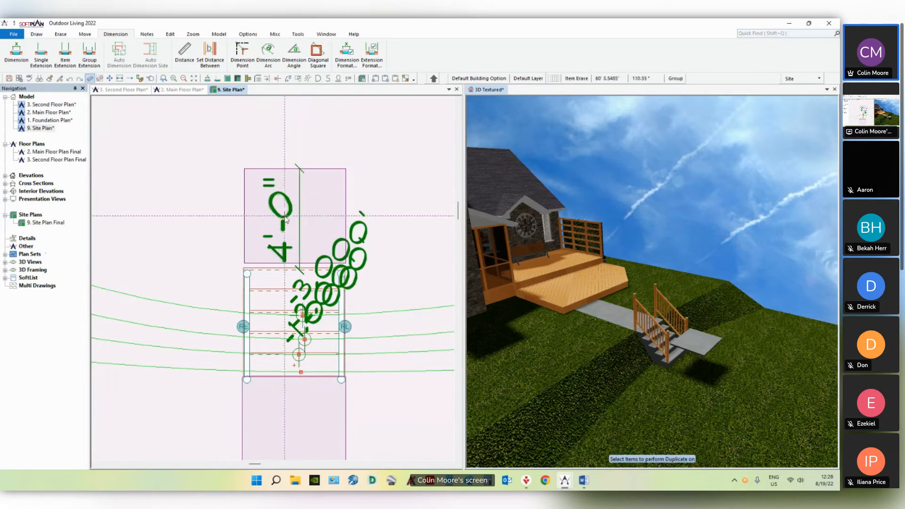
pyautogui.click(300, 226)
pyautogui.moveTo(304, 212); pyautogui.dragTo(295, 248, button='middle')
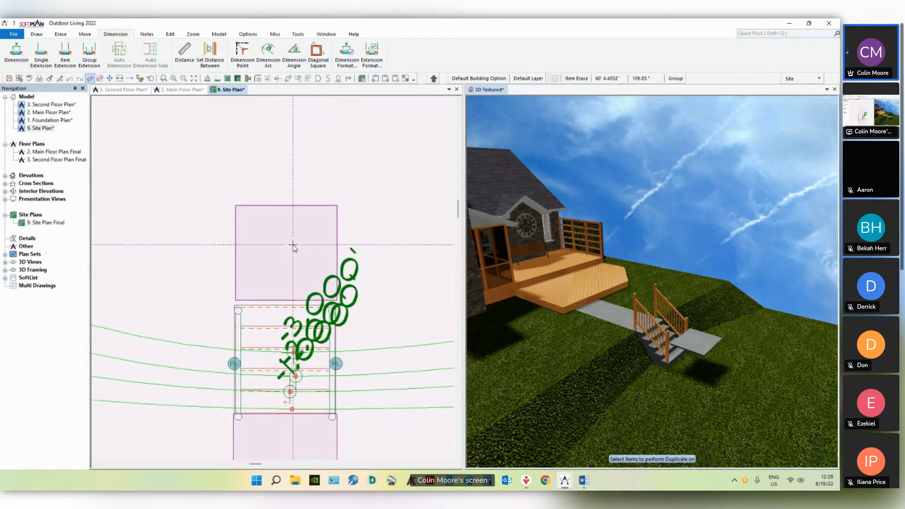
pyautogui.press('m')
pyautogui.click(293, 245)
pyautogui.click(292, 253)
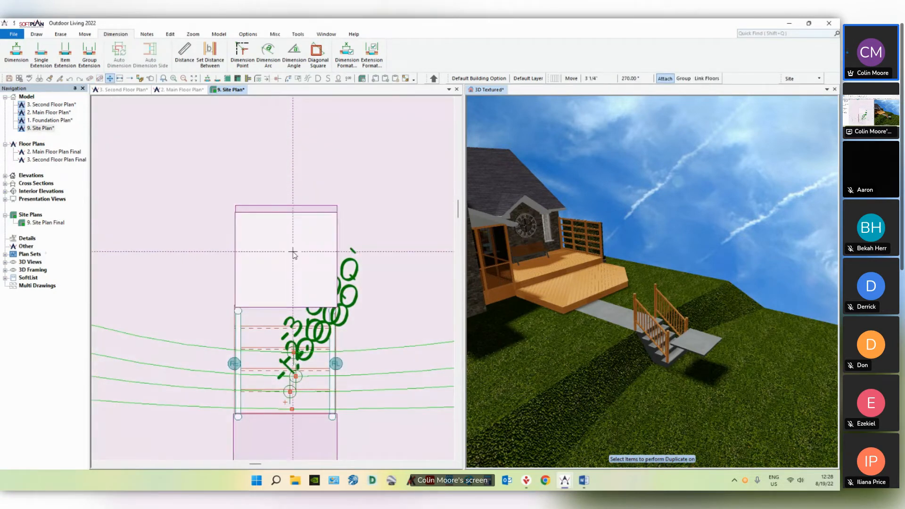
# Step: Copy the patio at the stair's foot straight out into the yard with three copies equally spaced over 16'-1"
pyautogui.scroll(-6, 293, 283)
pyautogui.moveTo(284, 188); pyautogui.dragTo(279, 255, button='middle')
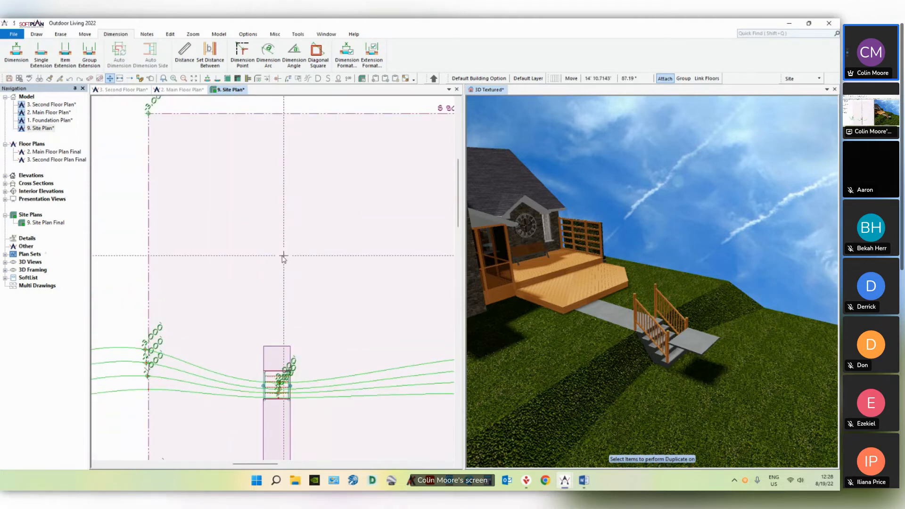
pyautogui.press('c')
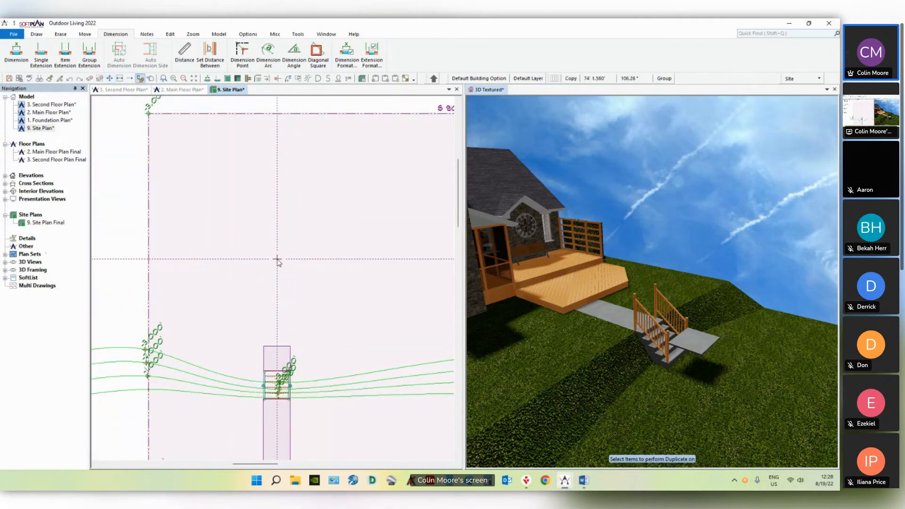
pyautogui.click(282, 357)
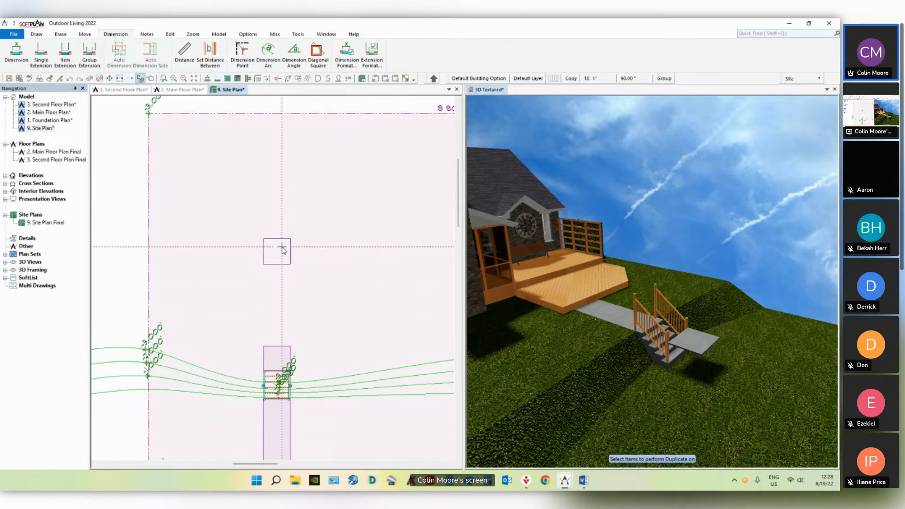
pyautogui.click(282, 249)
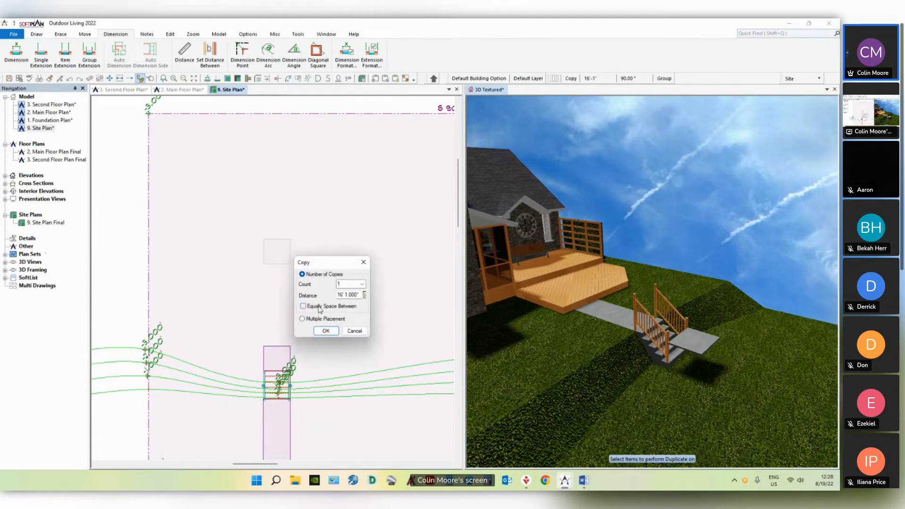
pyautogui.click(362, 284)
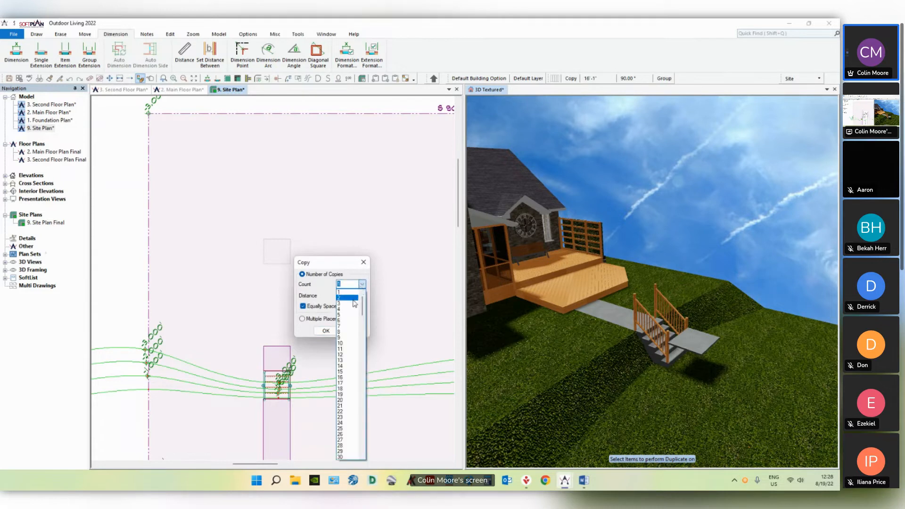
pyautogui.click(352, 303)
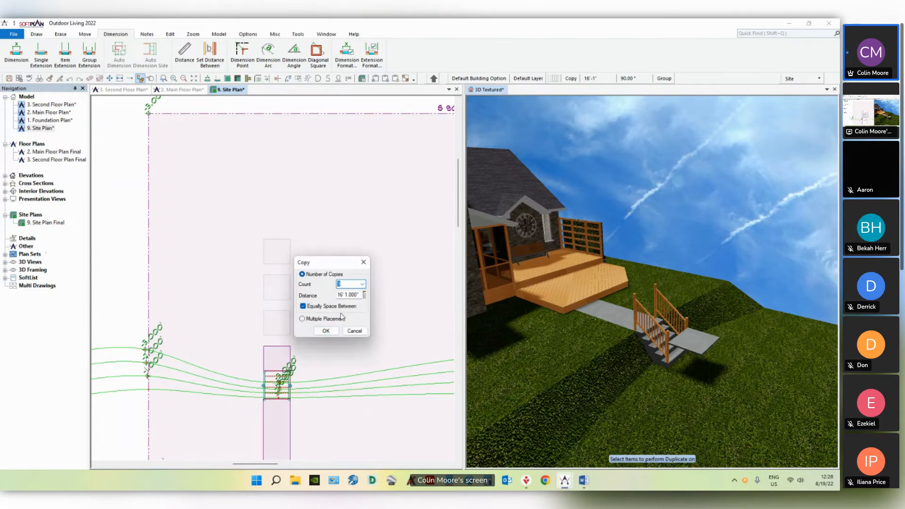
pyautogui.click(326, 331)
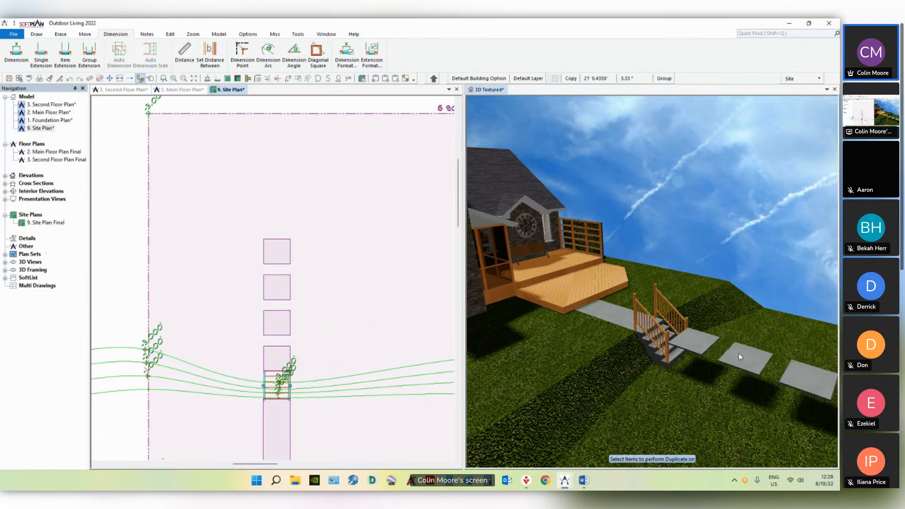
# Step: Edit the patio at the stair's foot and fit its site polygon to the ground
pyautogui.click(739, 353)
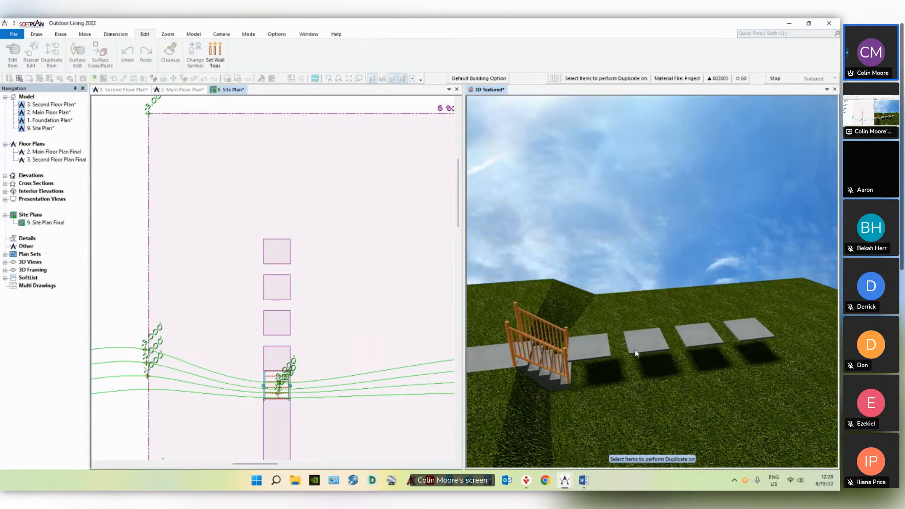
pyautogui.rightClick(584, 349)
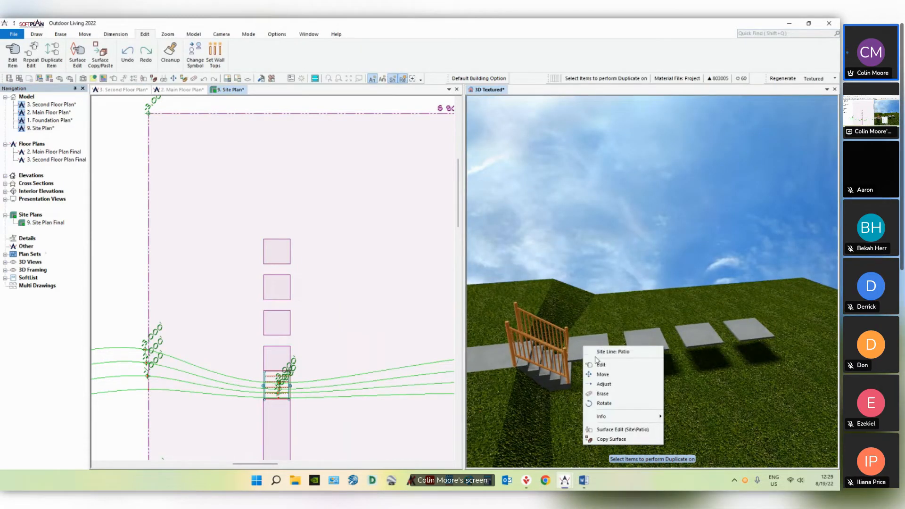
pyautogui.click(601, 365)
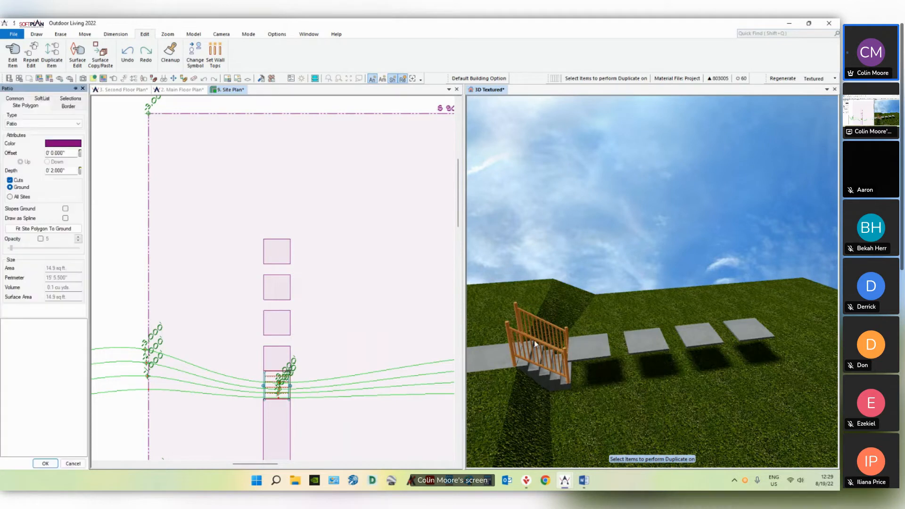
pyautogui.click(47, 229)
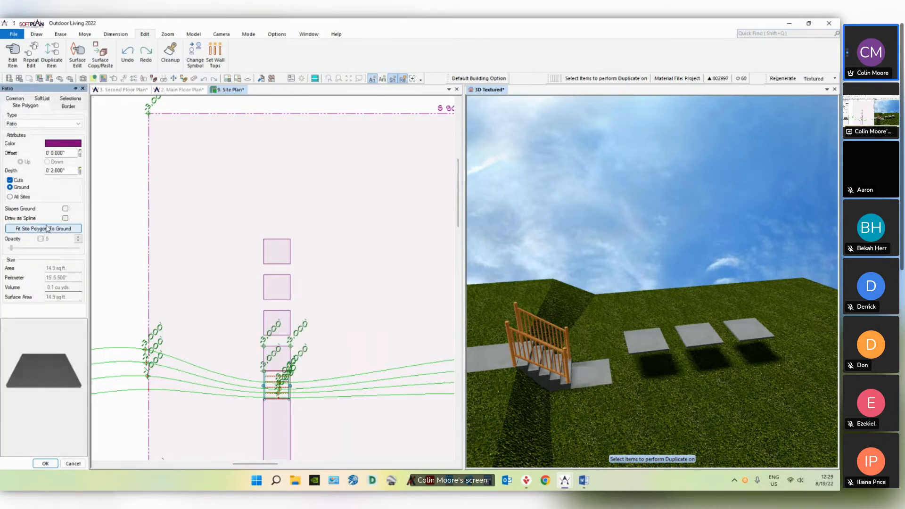
# Step: Repeat the fit-to-ground edit on the three copied patio pads
pyautogui.click(31, 51)
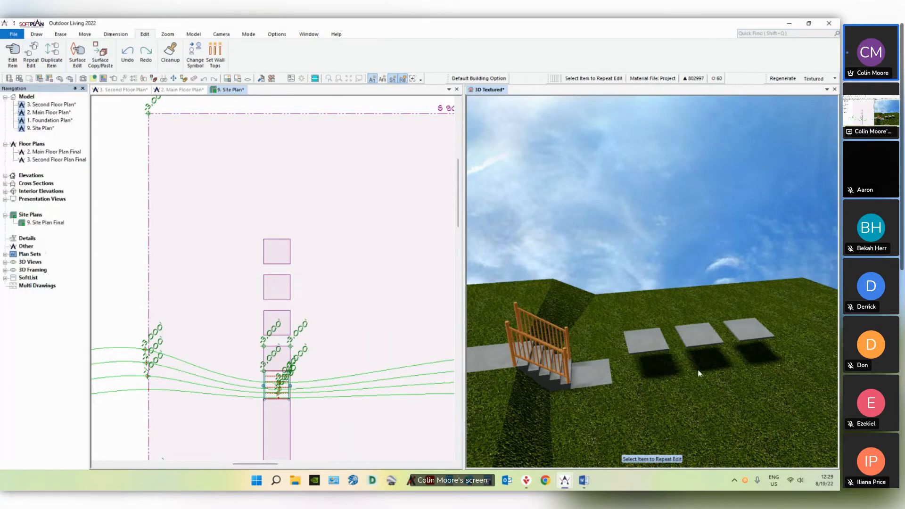
pyautogui.click(700, 333)
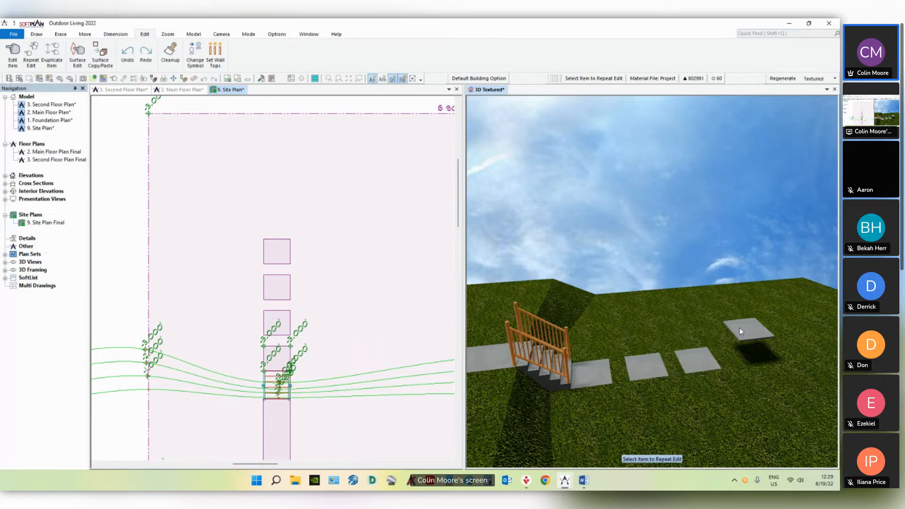
pyautogui.click(740, 327)
pyautogui.click(263, 284)
# Step: In Floor System mode, manually trace a rectangular slab about 27'-3" wide and 14'-4" deep just beyond the last patio pad
pyautogui.moveTo(344, 211); pyautogui.dragTo(331, 244, button='middle')
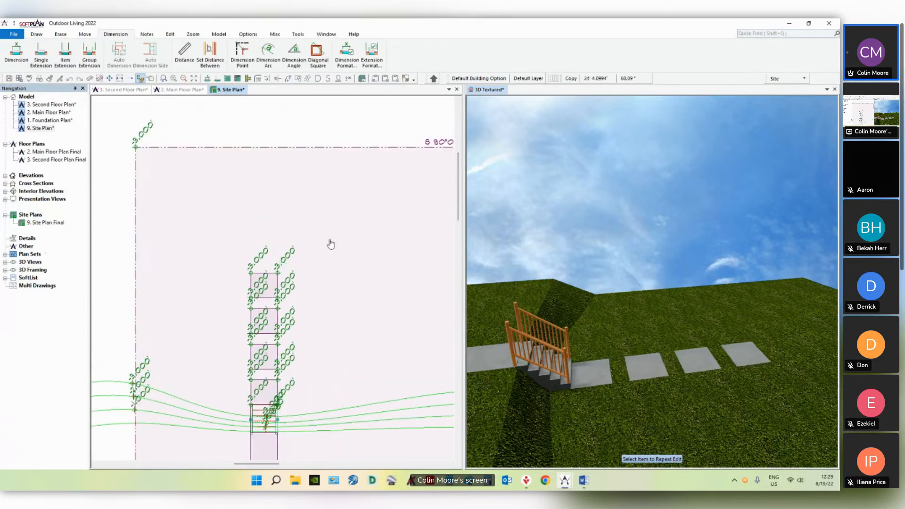
pyautogui.scroll(-1, 324, 248)
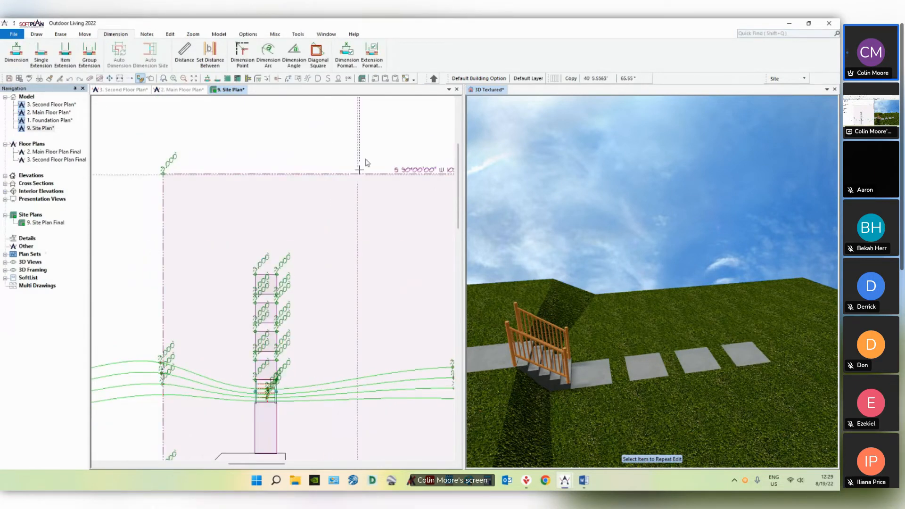
pyautogui.click(785, 79)
pyautogui.click(786, 110)
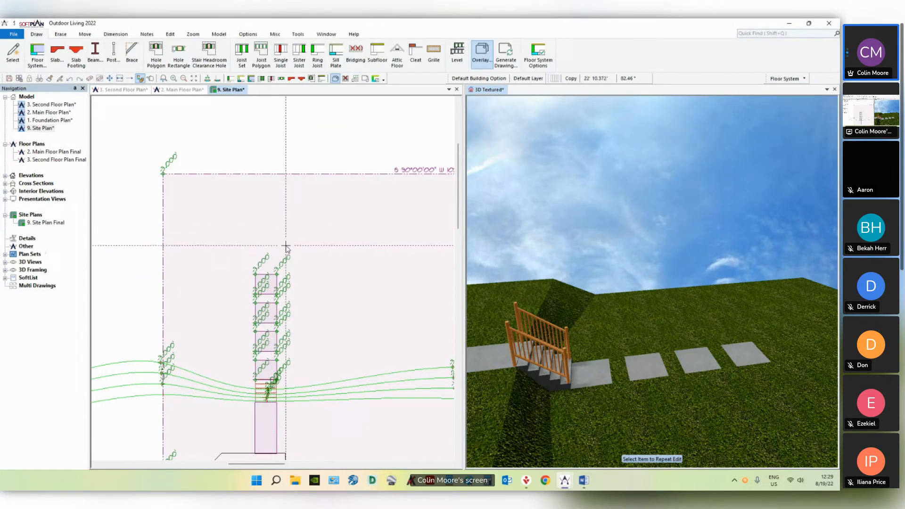
pyautogui.moveTo(287, 246); pyautogui.dragTo(272, 251, button='middle')
pyautogui.click(58, 61)
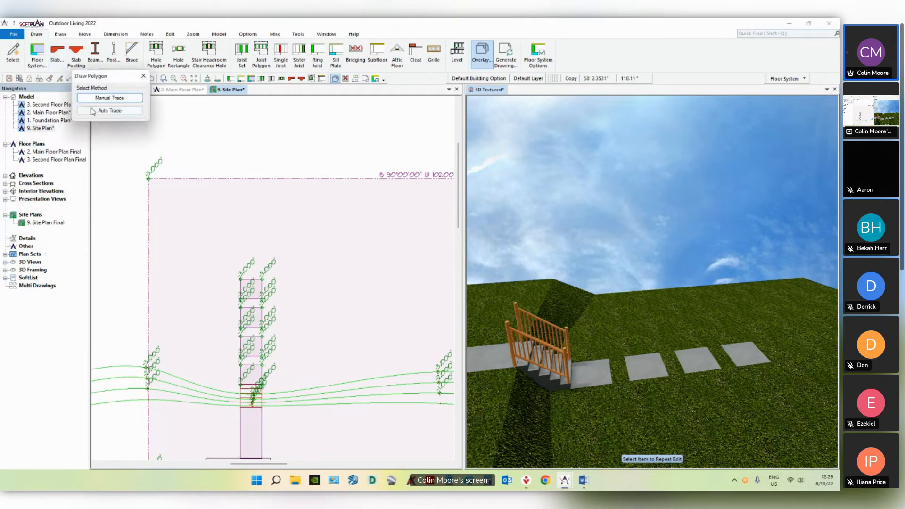
pyautogui.click(114, 97)
pyautogui.click(180, 195)
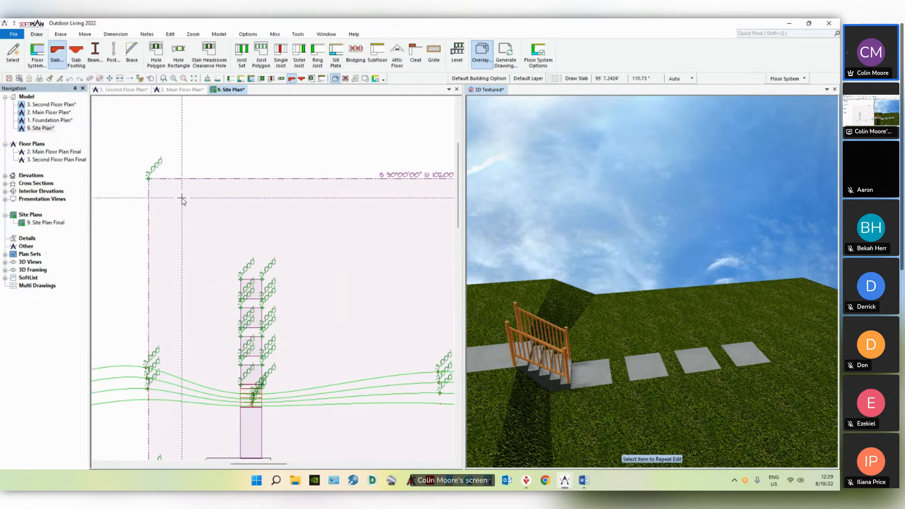
pyautogui.click(182, 274)
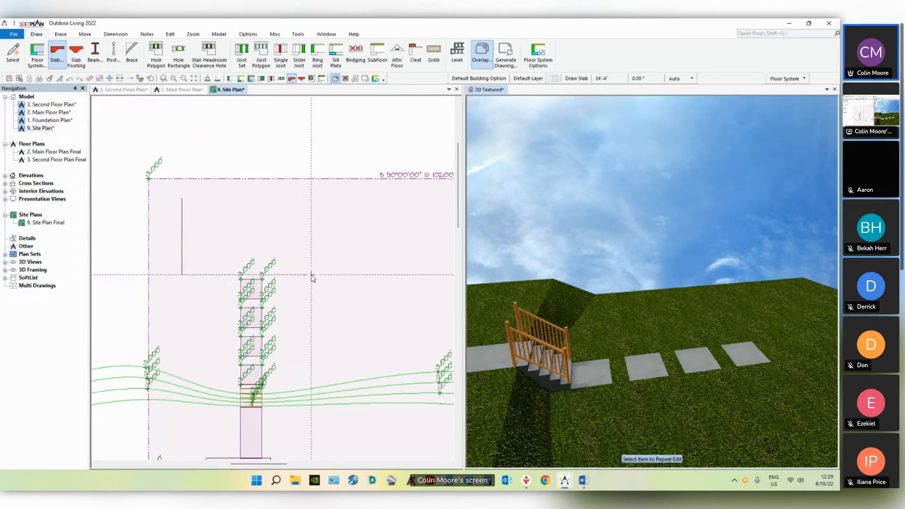
pyautogui.click(327, 274)
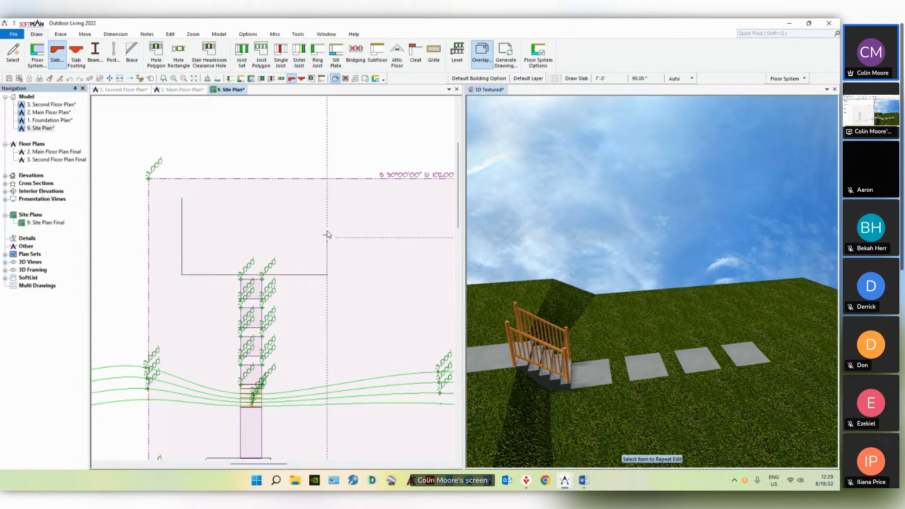
pyautogui.click(327, 198)
pyautogui.click(183, 198)
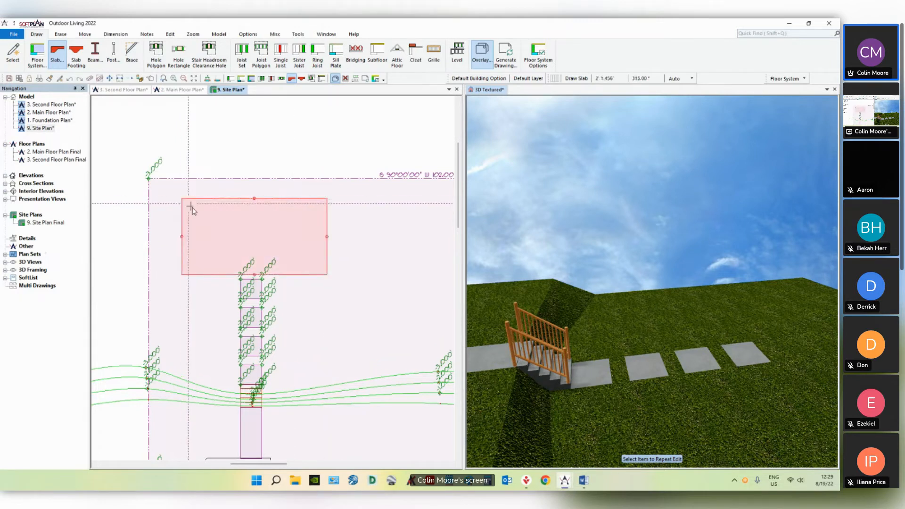
pyautogui.click(116, 34)
pyautogui.click(16, 52)
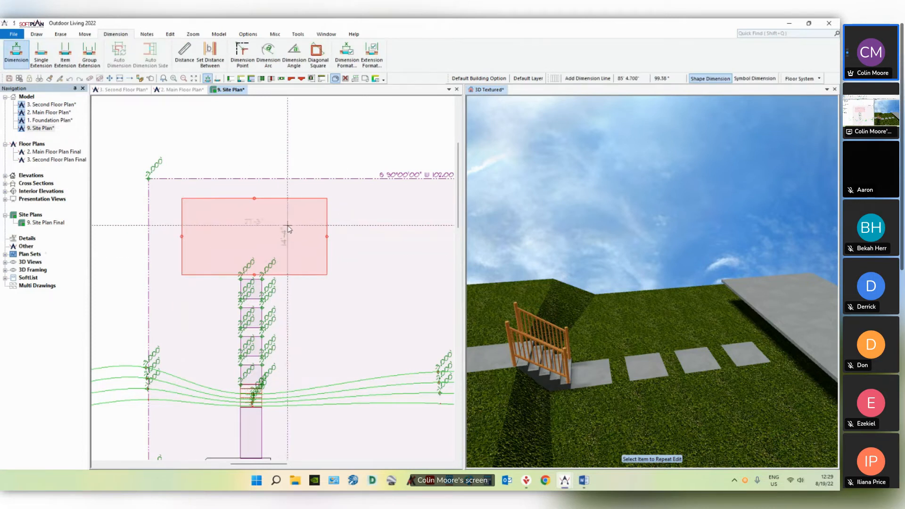
pyautogui.moveTo(301, 253); pyautogui.dragTo(324, 270, button='middle')
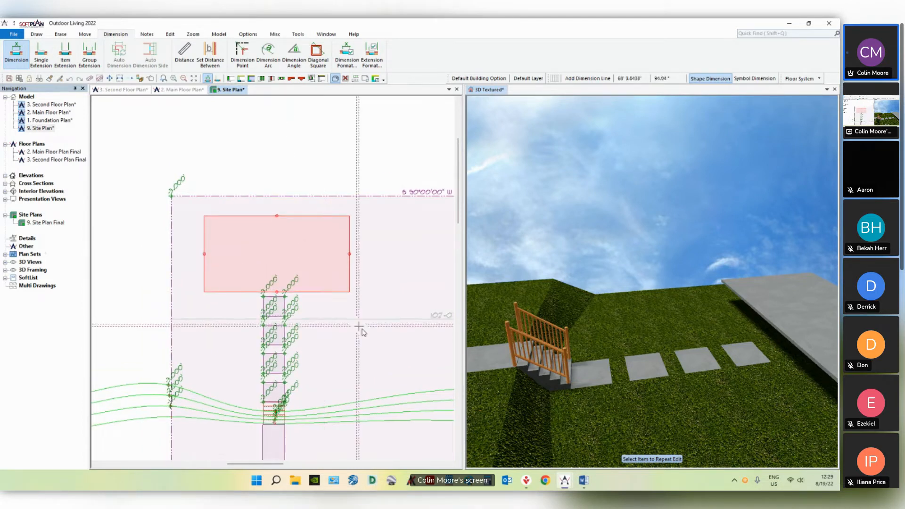
pyautogui.moveTo(364, 325); pyautogui.dragTo(333, 293, button='middle')
# Step: Return to Site mode and hide the Shot Points in the drawing's visible items
pyautogui.click(819, 78)
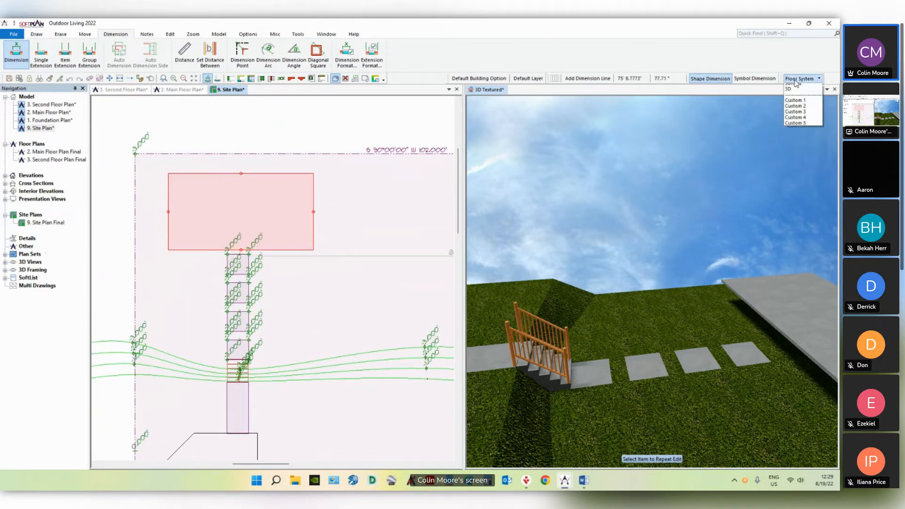
pyautogui.click(802, 150)
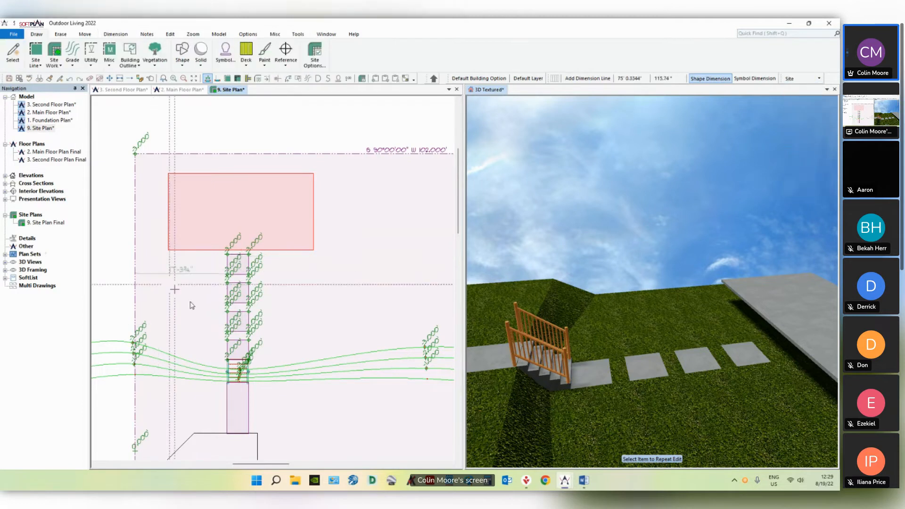
pyautogui.moveTo(289, 342); pyautogui.dragTo(264, 320, button='middle')
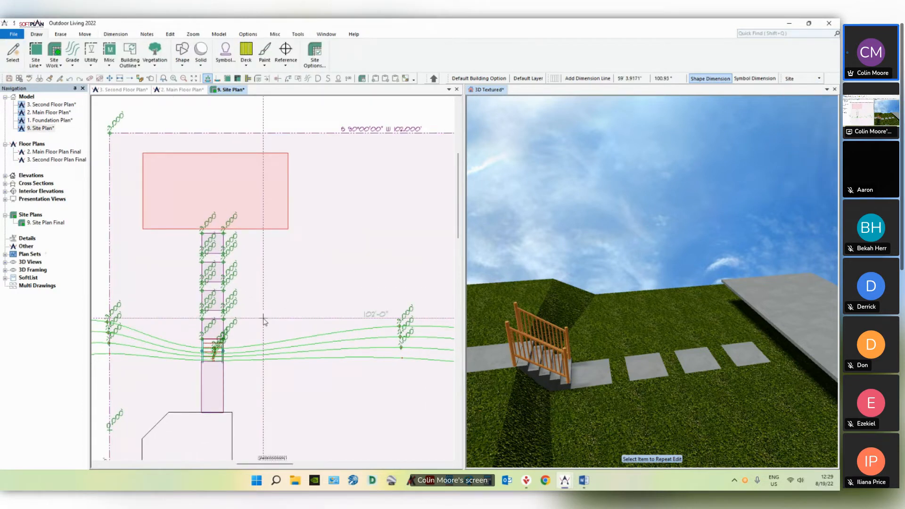
pyautogui.click(248, 35)
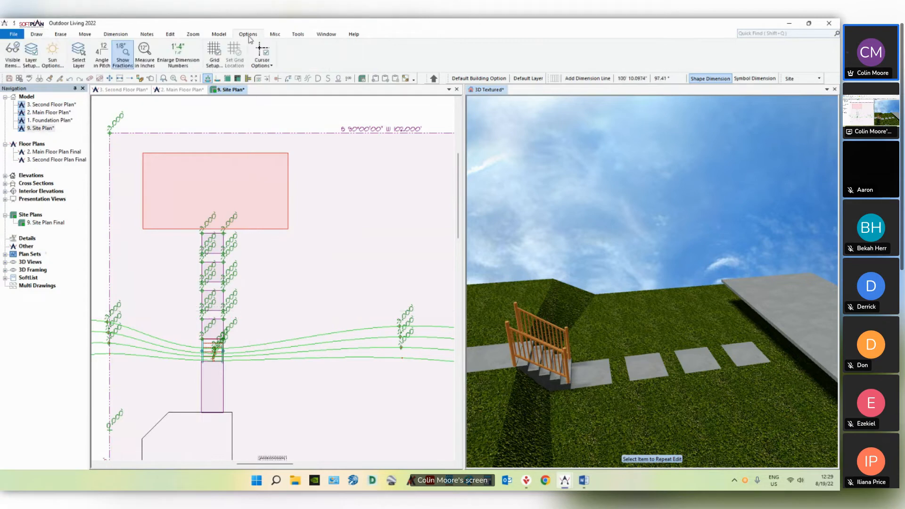
pyautogui.click(19, 55)
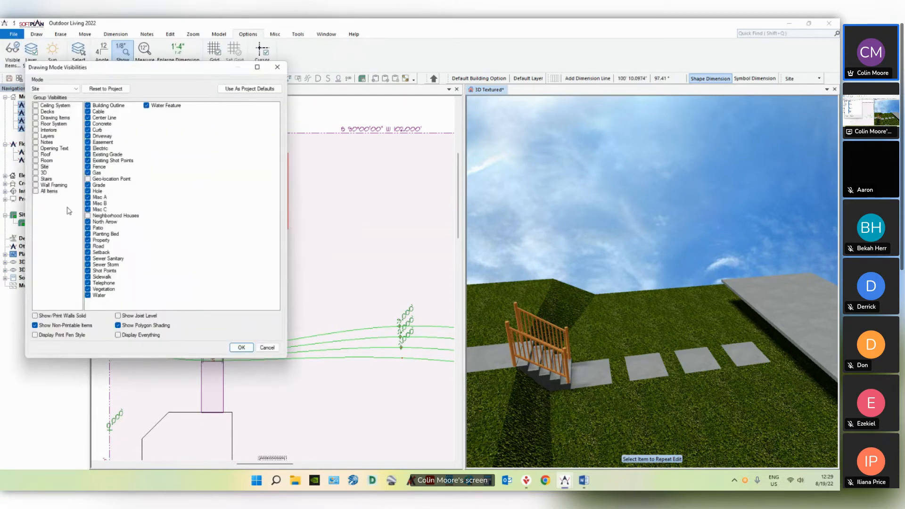
pyautogui.click(88, 271)
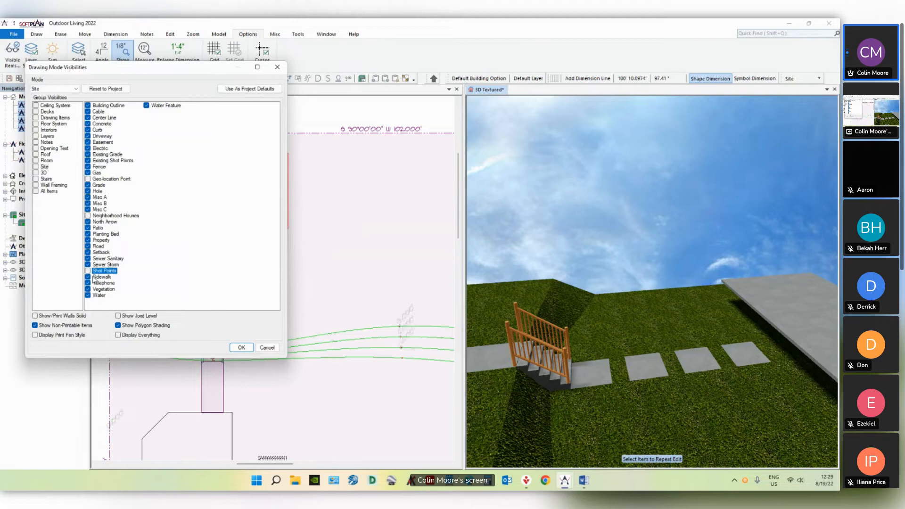
pyautogui.click(241, 347)
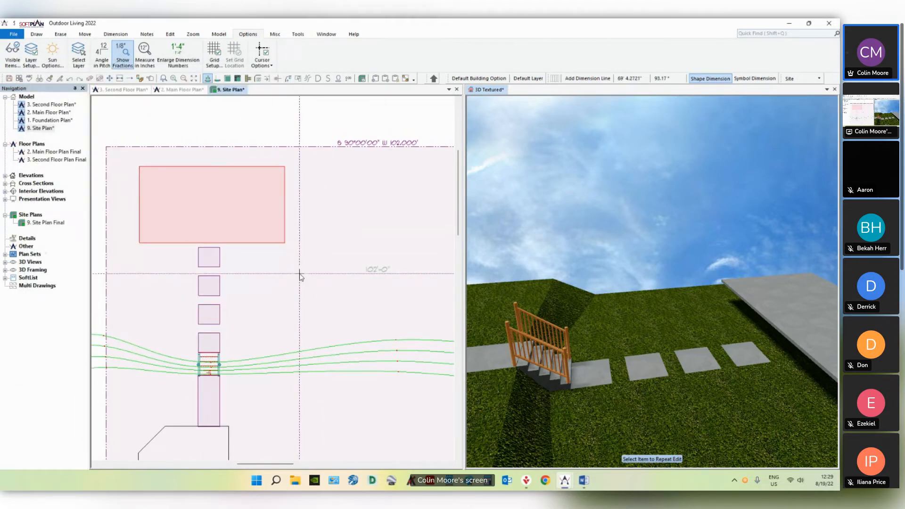
# Step: Edit the new slab beyond the pads and set its offset to 3'-4" down
pyautogui.rightClick(792, 330)
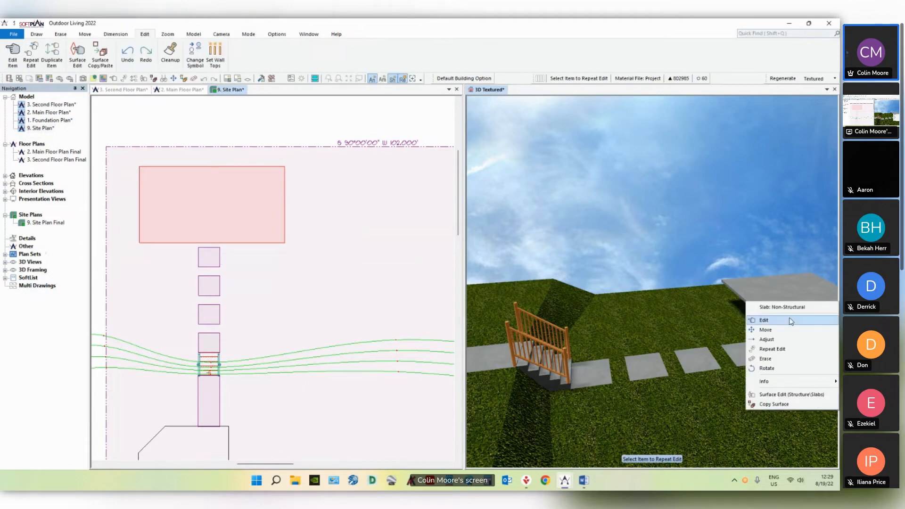
pyautogui.click(791, 320)
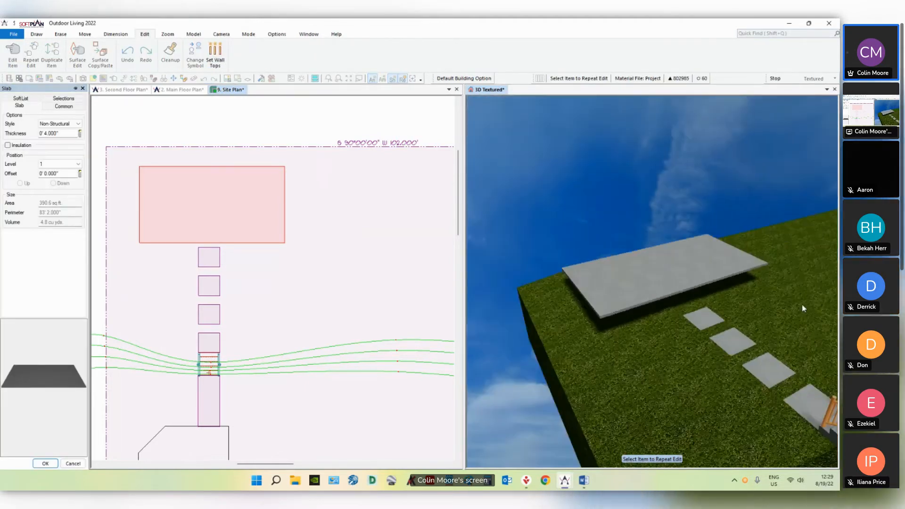
pyautogui.click(66, 174)
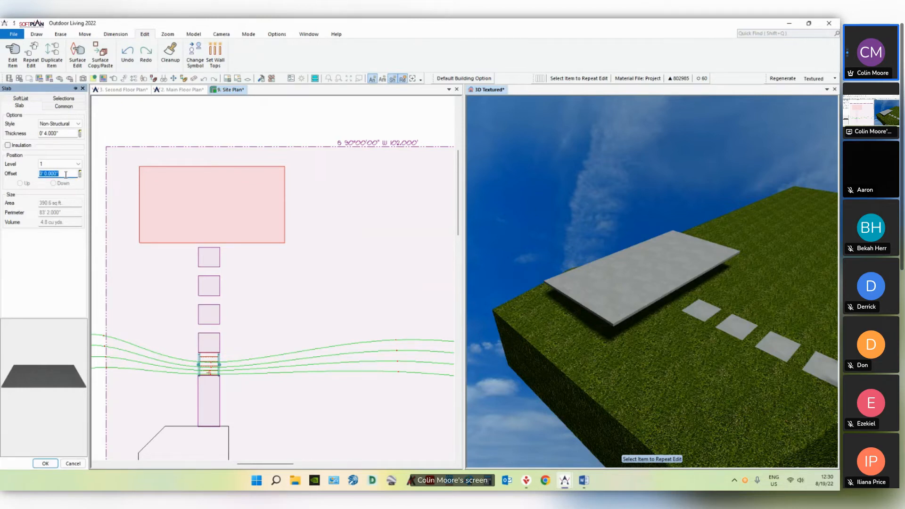
pyautogui.press('Return')
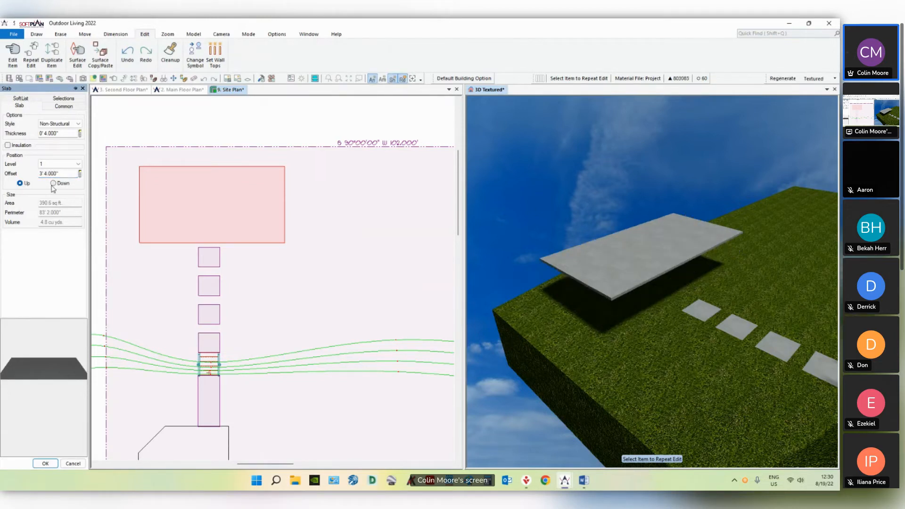
pyautogui.click(53, 184)
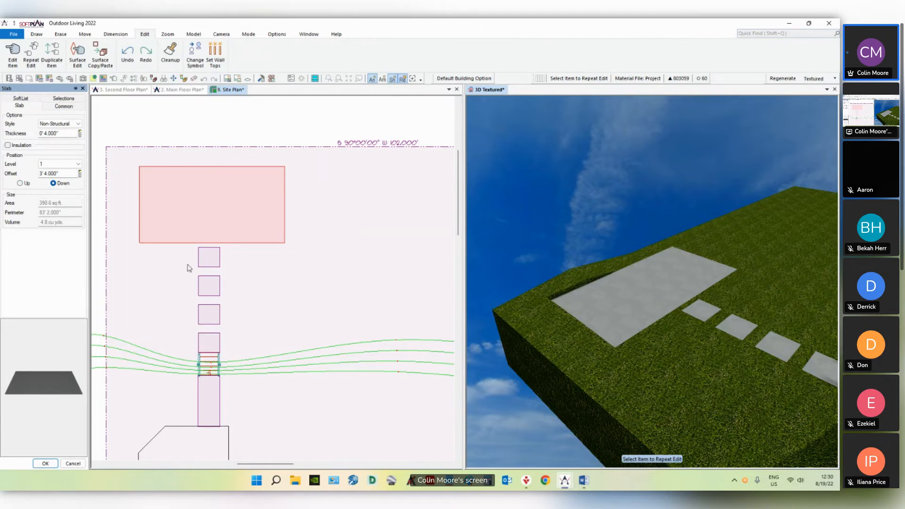
# Step: Turn the Shot Points display back on in the Site mode's visible items
pyautogui.click(221, 252)
pyautogui.click(797, 80)
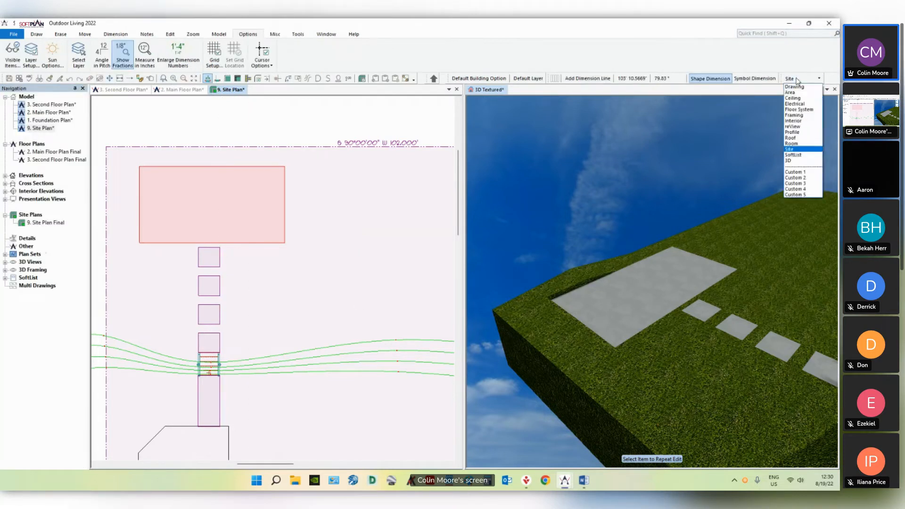
pyautogui.click(396, 164)
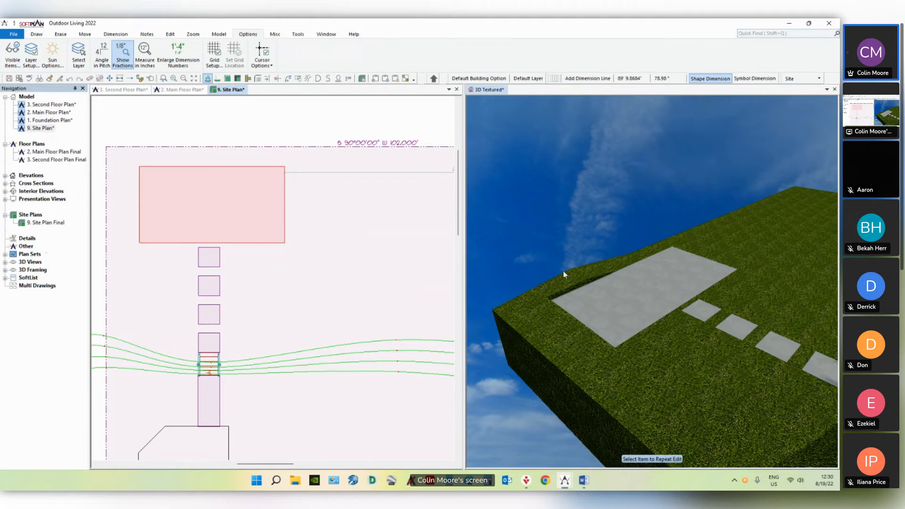
pyautogui.click(6, 56)
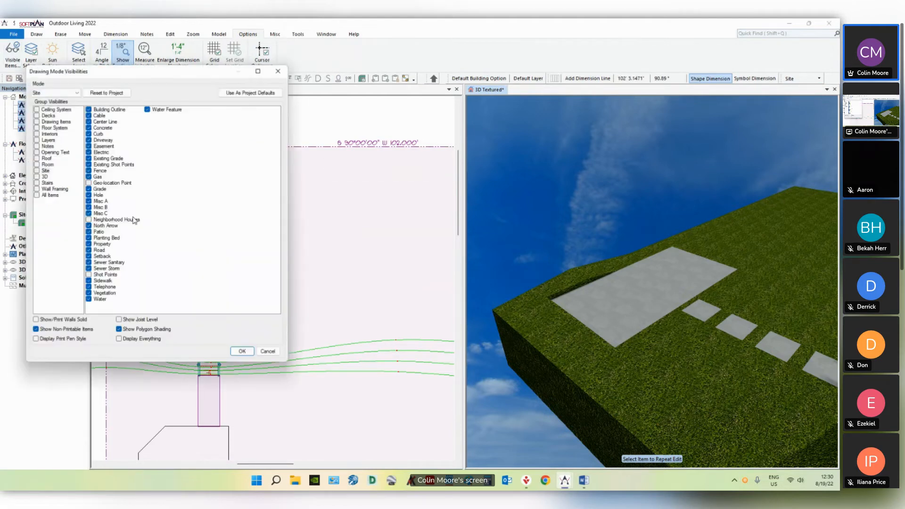
pyautogui.click(89, 274)
pyautogui.click(242, 351)
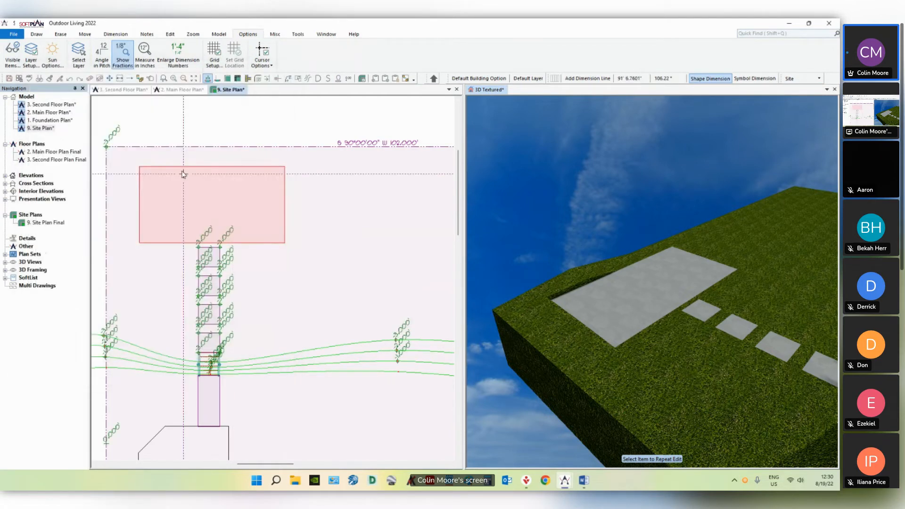
# Step: Place three control shot points with elevation set to 3.000' down along the rear property line behind the slab
pyautogui.click(40, 35)
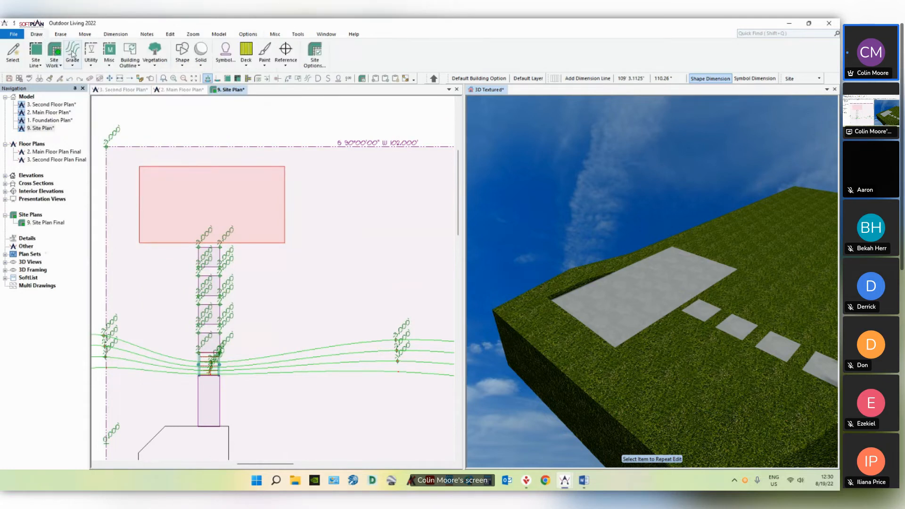
pyautogui.click(74, 52)
pyautogui.click(97, 118)
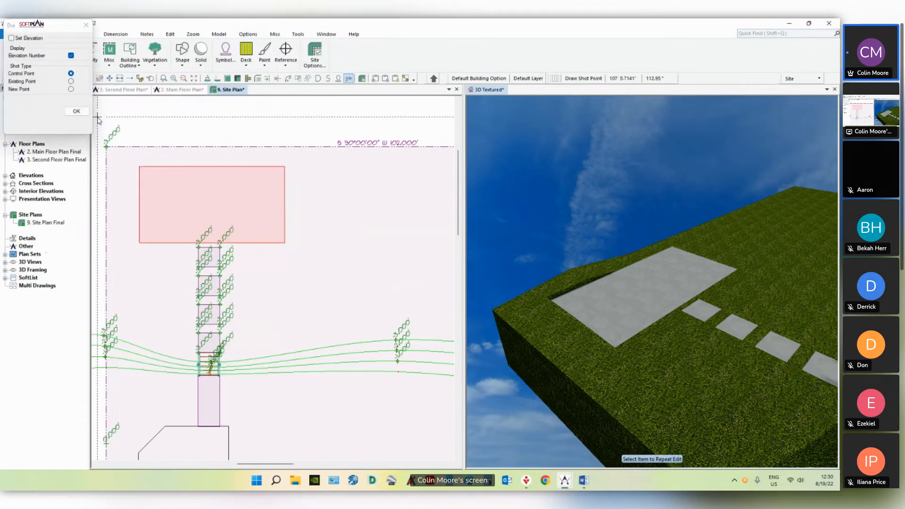
pyautogui.click(11, 38)
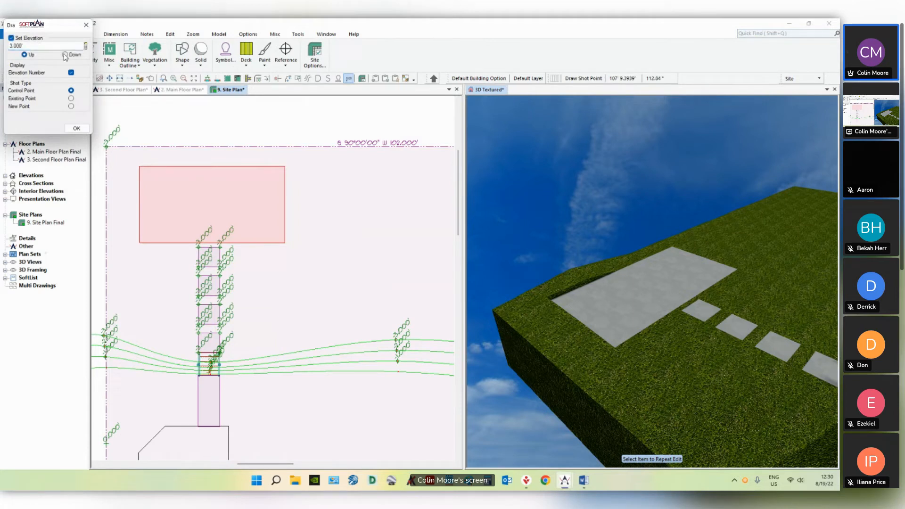
pyautogui.click(76, 128)
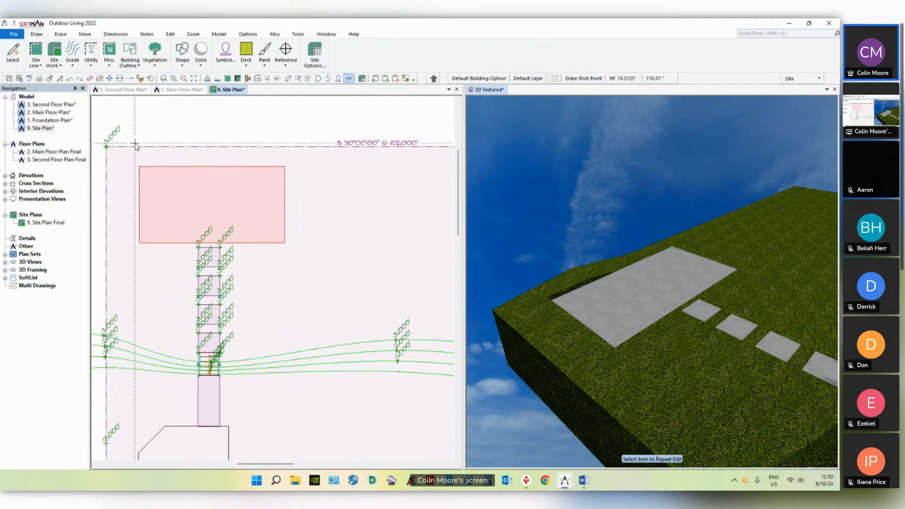
pyautogui.click(142, 147)
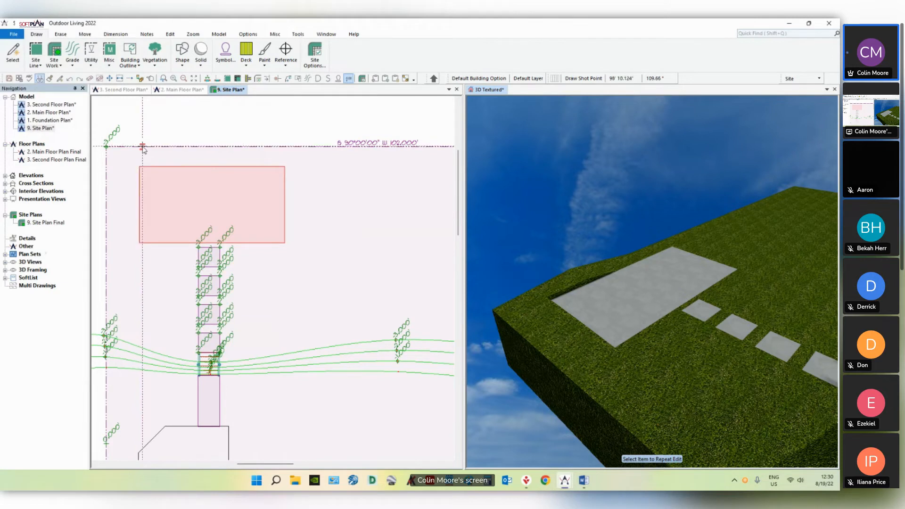
pyautogui.click(205, 147)
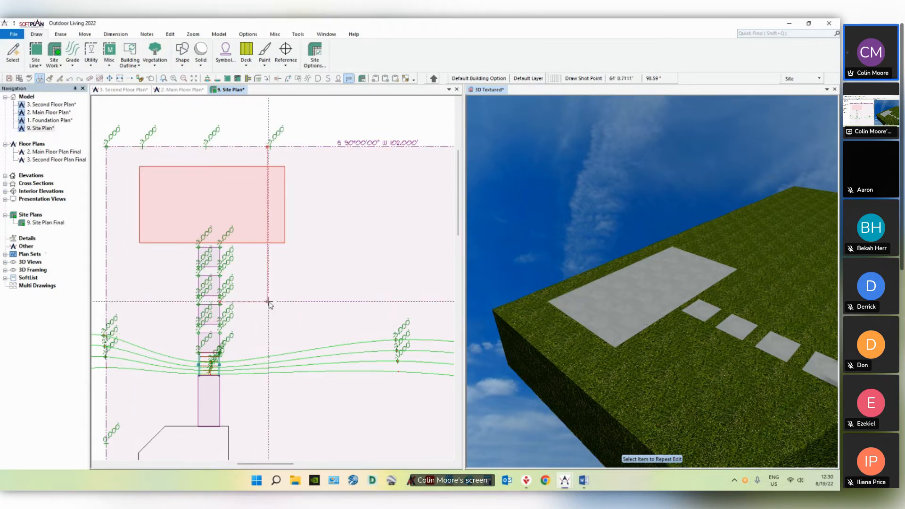
# Step: Hide the Shot Points in the site plan's visible items
pyautogui.click(248, 34)
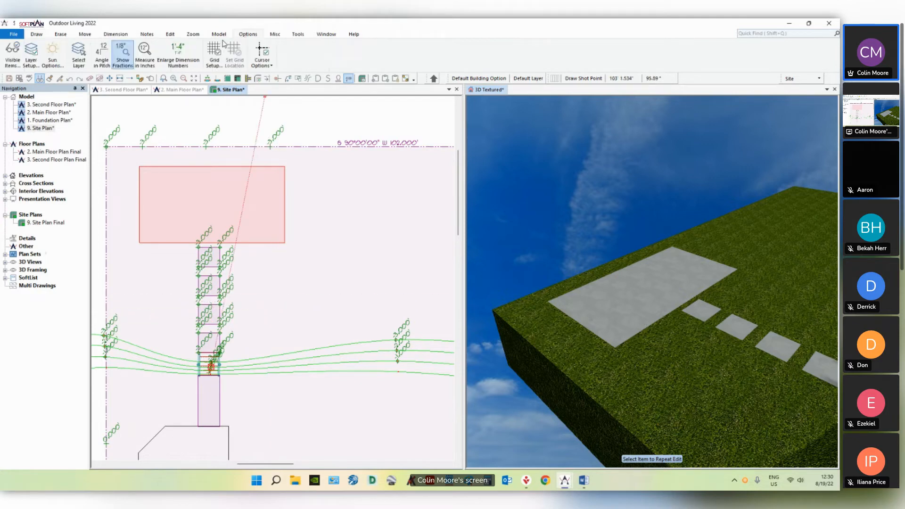
pyautogui.click(12, 52)
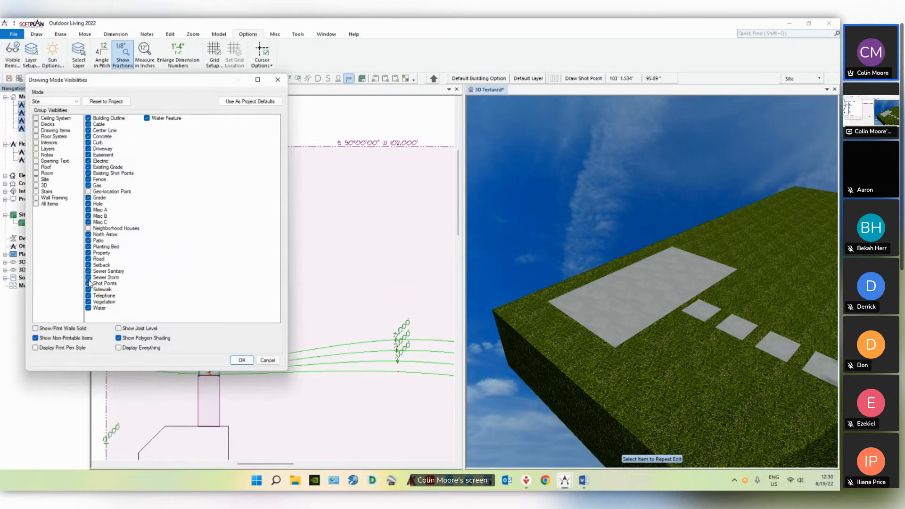
pyautogui.click(242, 360)
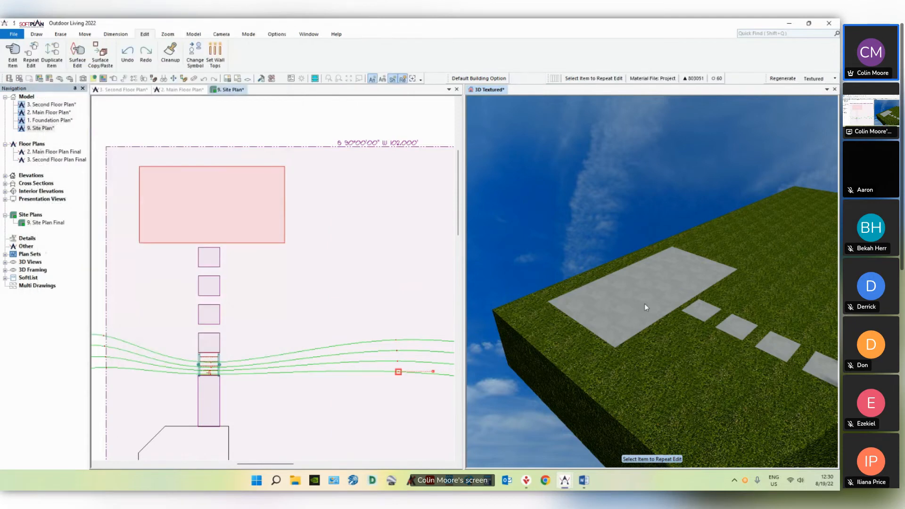
# Step: Switch the site plan to Drawing mode and place a 30-inch-wide rectangular base cabinet near the rear edge of the slab
pyautogui.moveTo(644, 304)
pyautogui.mouseDown()
pyautogui.moveTo(680, 308)
pyautogui.moveTo(731, 337)
pyautogui.moveTo(673, 338)
pyautogui.mouseUp()
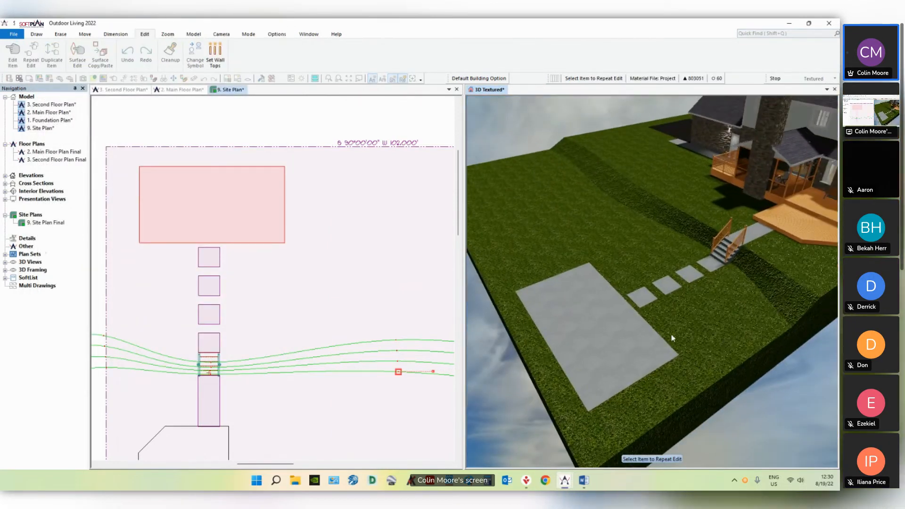
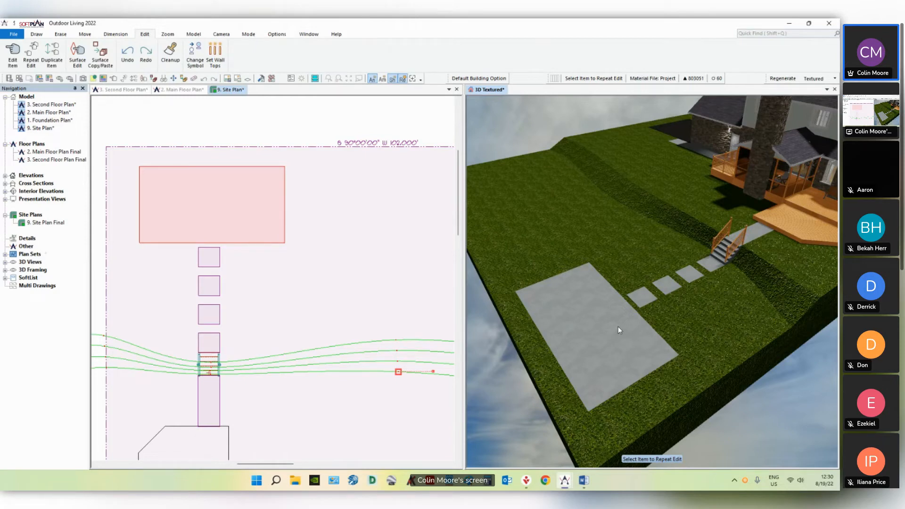
pyautogui.moveTo(635, 330); pyautogui.dragTo(652, 297)
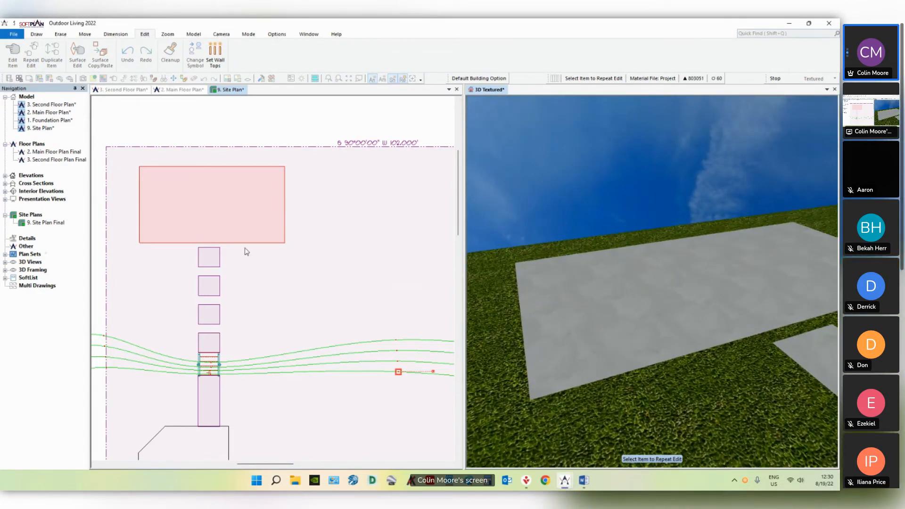
pyautogui.scroll(3, 273, 277)
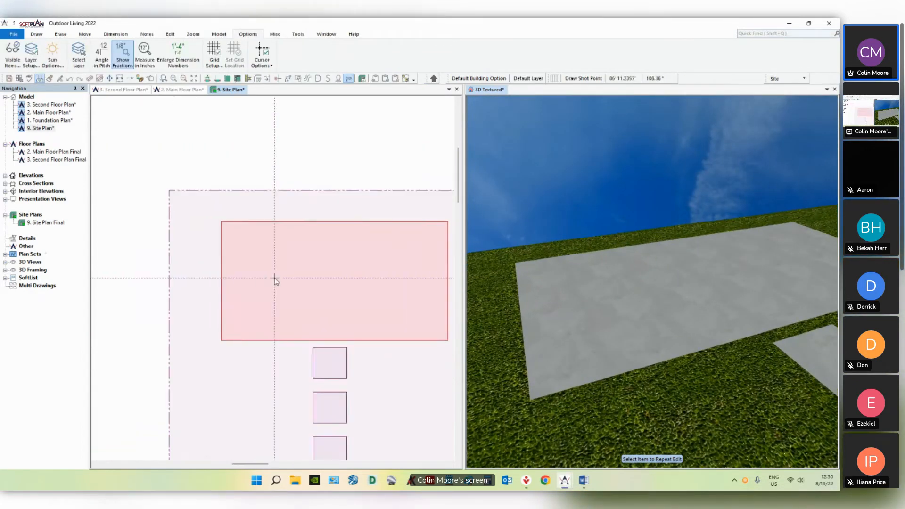
pyautogui.click(770, 78)
pyautogui.click(781, 88)
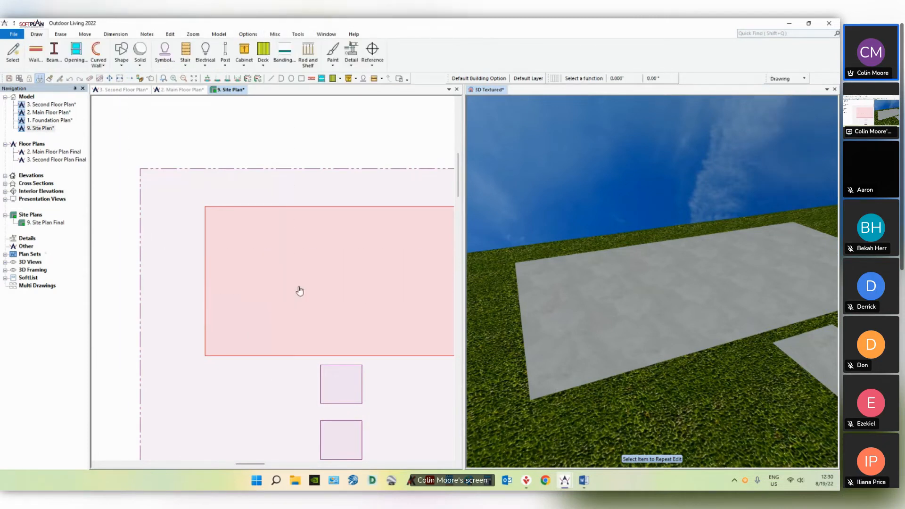
pyautogui.moveTo(300, 291); pyautogui.dragTo(269, 285, button='middle')
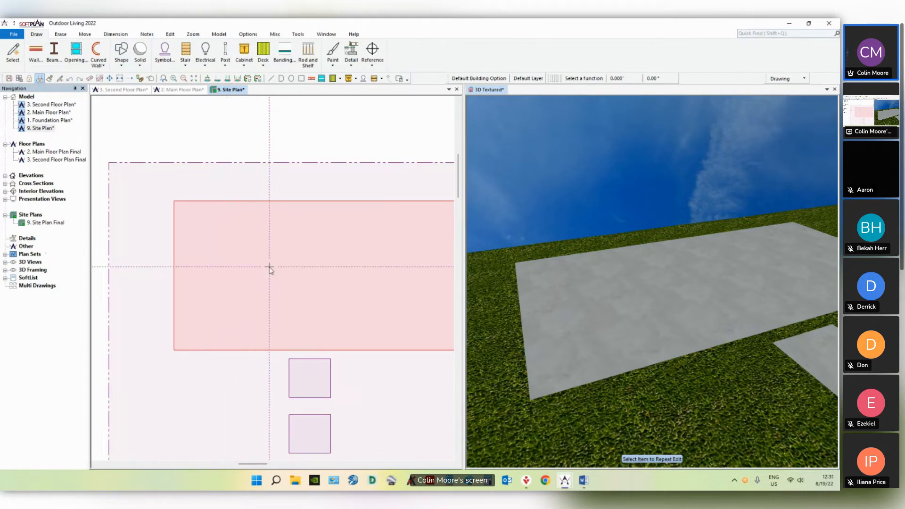
pyautogui.click(244, 57)
pyautogui.click(272, 98)
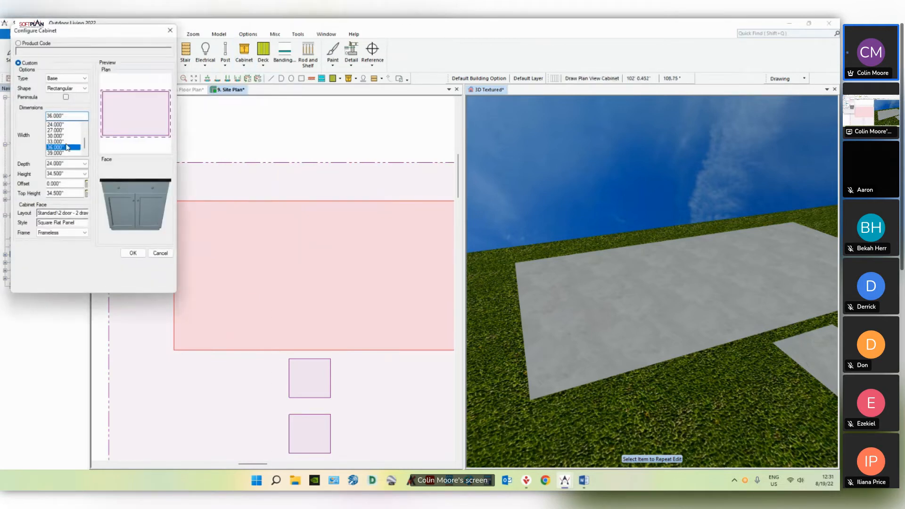
pyautogui.click(55, 136)
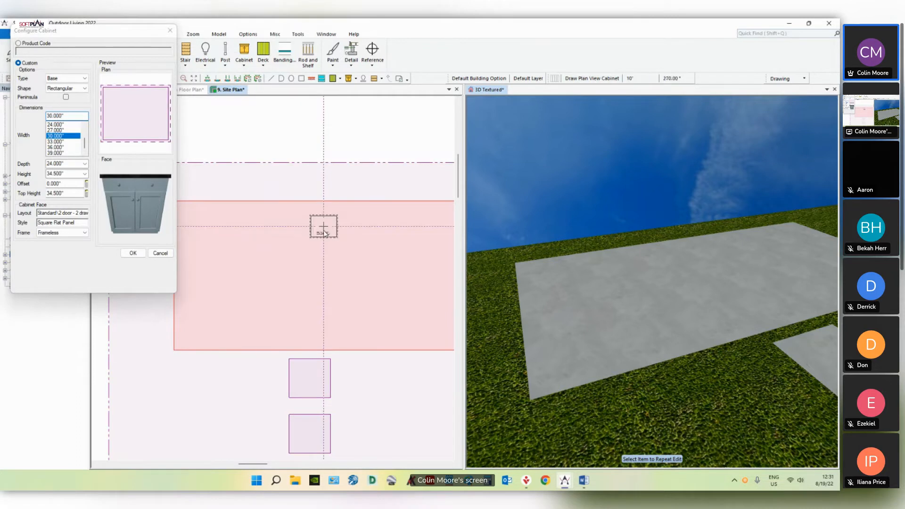
pyautogui.click(325, 233)
# Step: Extend the cabinet run along the slab's rear edge with two 24-inch and one 30-inch rectangular base cabinets
pyautogui.click(83, 127)
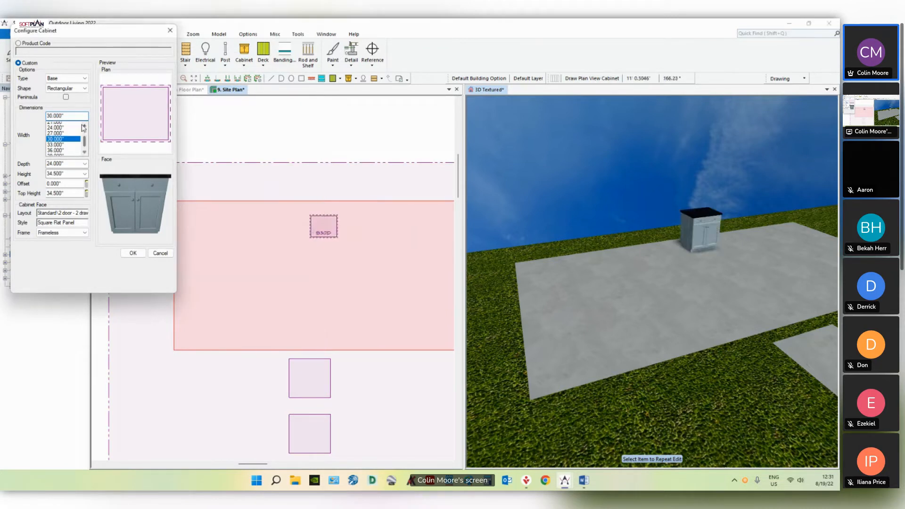
pyautogui.click(55, 127)
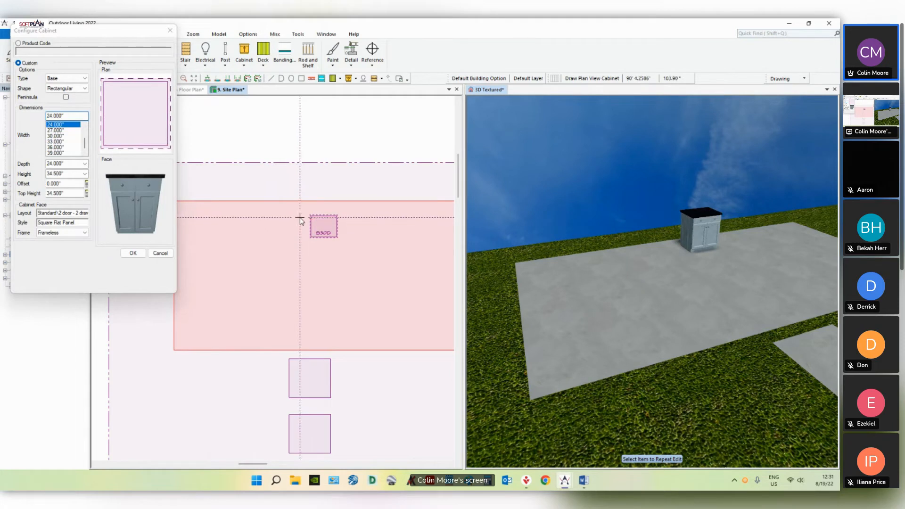
pyautogui.click(285, 222)
pyautogui.click(281, 233)
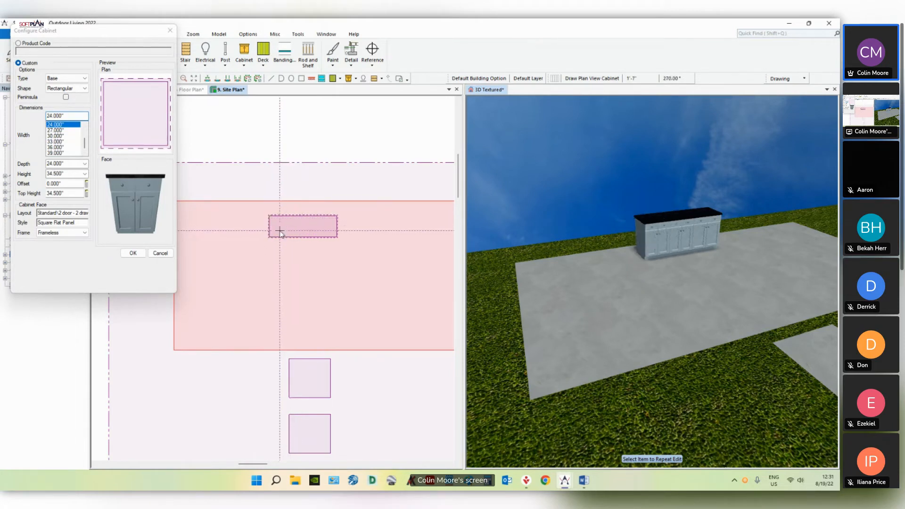
pyautogui.click(76, 137)
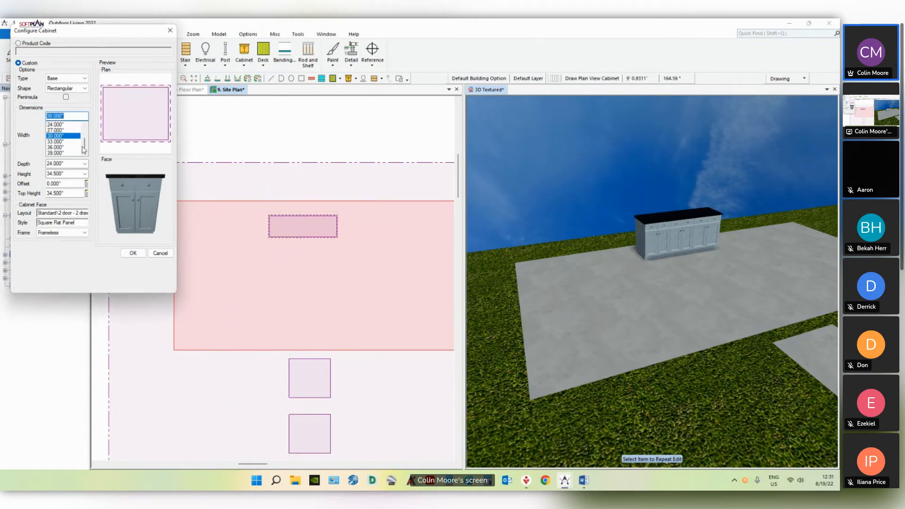
pyautogui.click(259, 227)
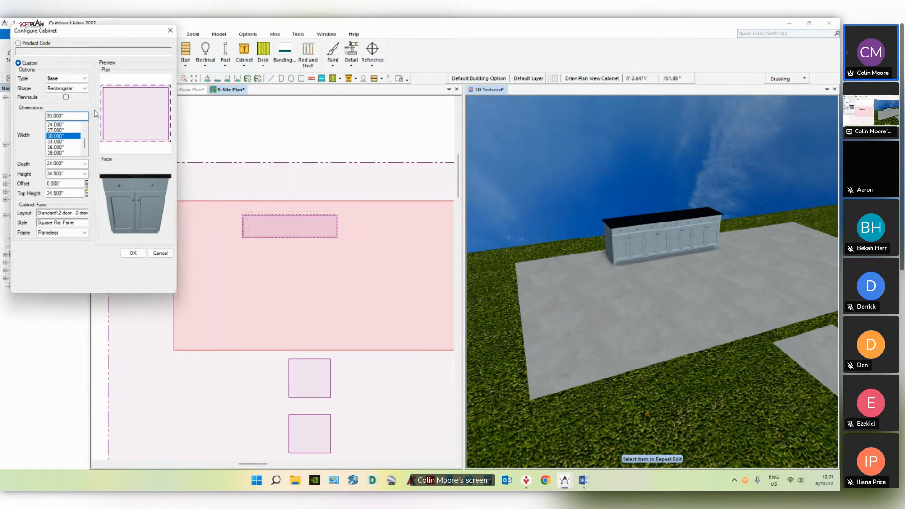
# Step: Add a 36-inch Corner-shaped base cabinet at the free end of the cabinet run
pyautogui.click(73, 89)
pyautogui.click(73, 112)
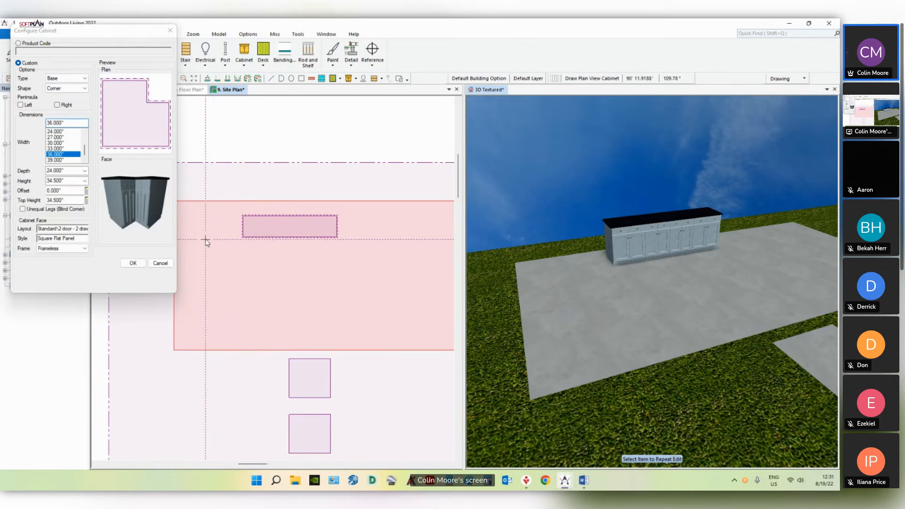
pyautogui.click(227, 232)
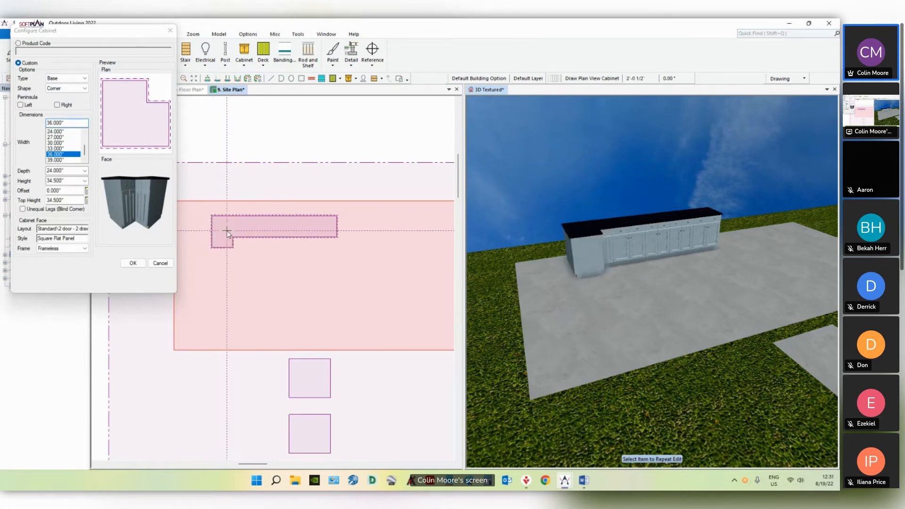
# Step: Try to continue the run past the corner unit with a 24-inch Corner-shaped cabinet, and try a 15-inch width
pyautogui.click(55, 132)
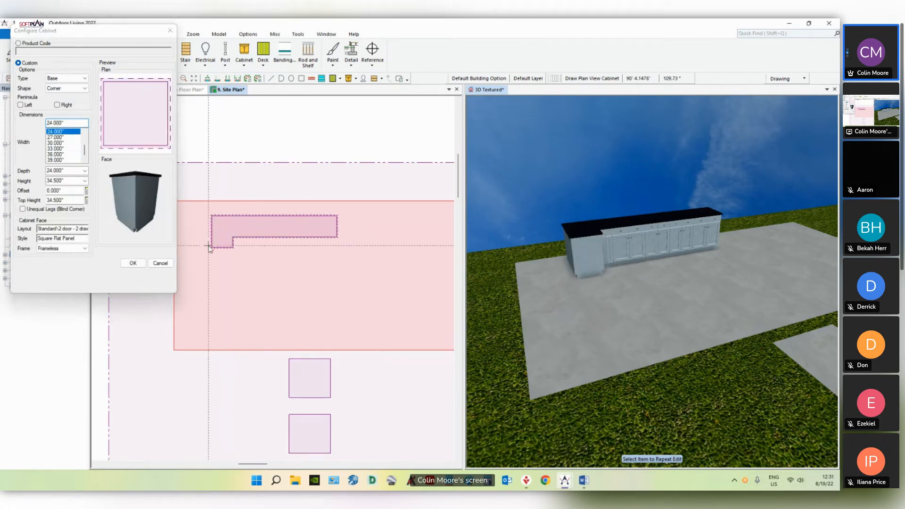
pyautogui.click(240, 257)
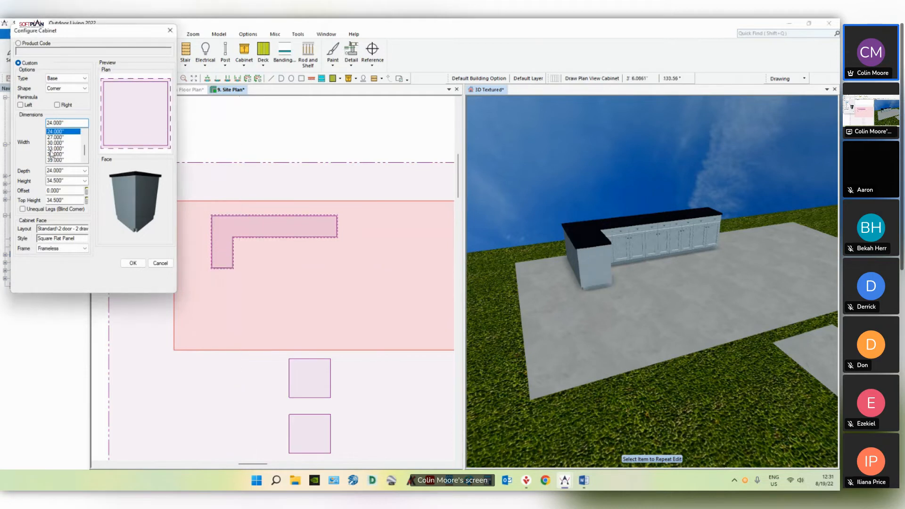
pyautogui.scroll(3, 67, 139)
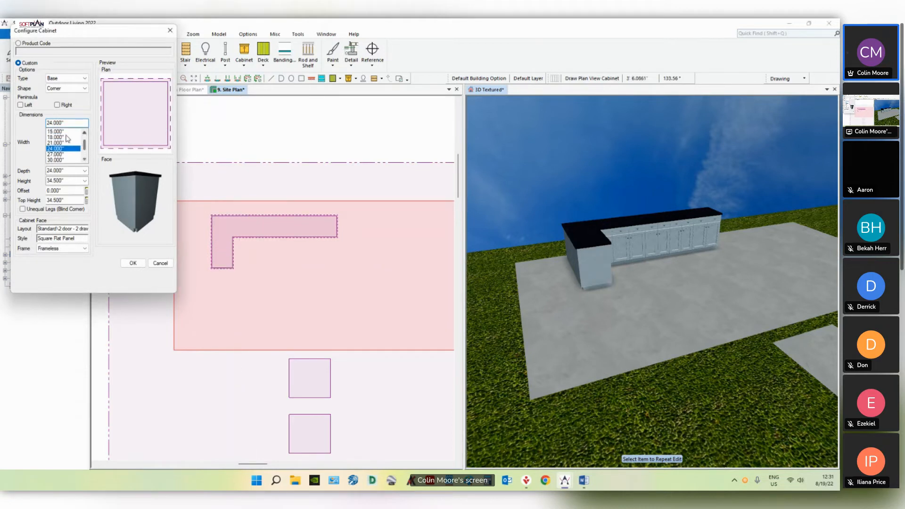
pyautogui.click(57, 132)
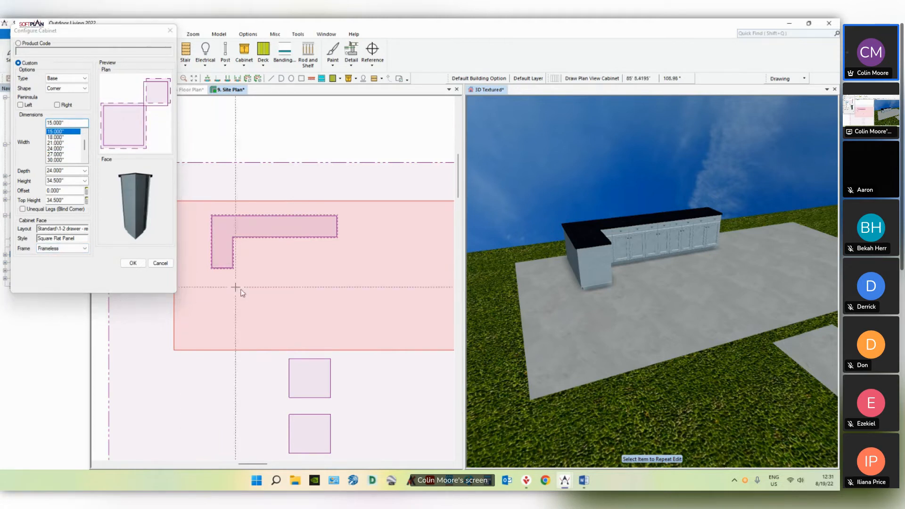
# Step: Add a 24-inch and a 15-inch rectangular base cabinet beyond the corner unit to form the run's short leg
pyautogui.click(68, 88)
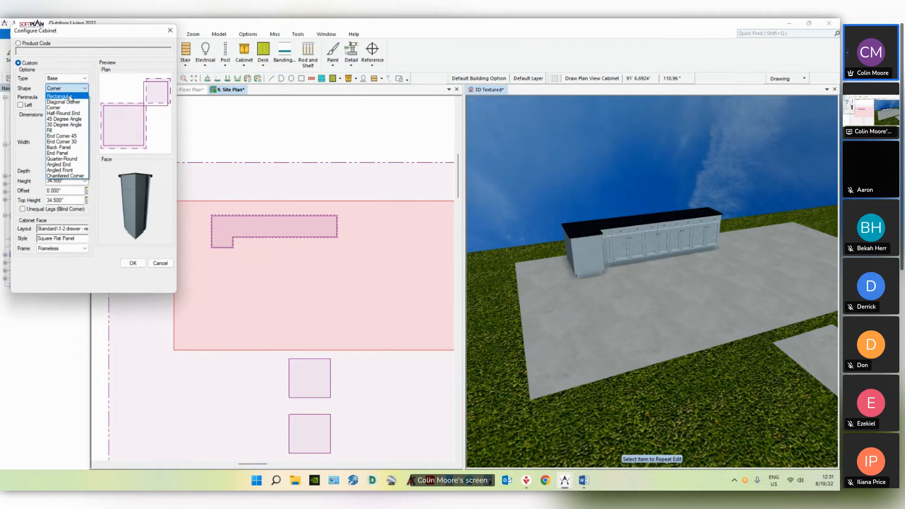
pyautogui.click(69, 96)
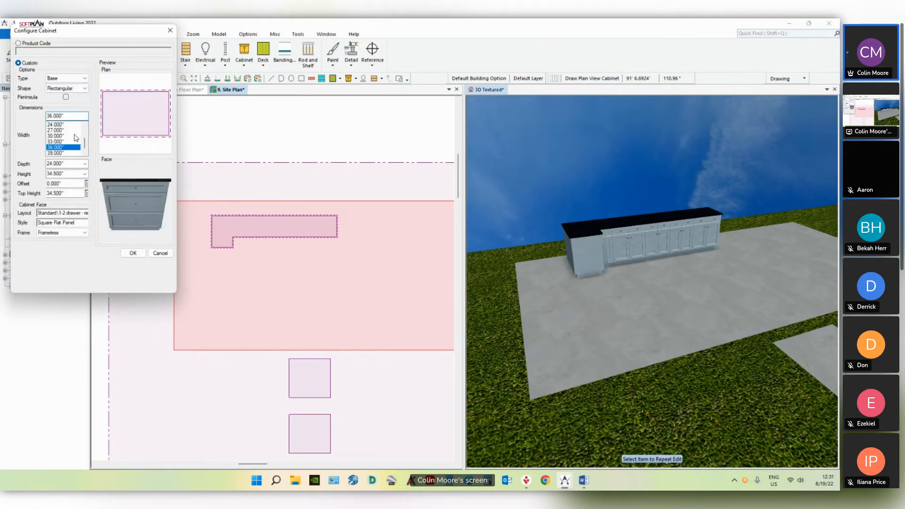
pyautogui.click(58, 124)
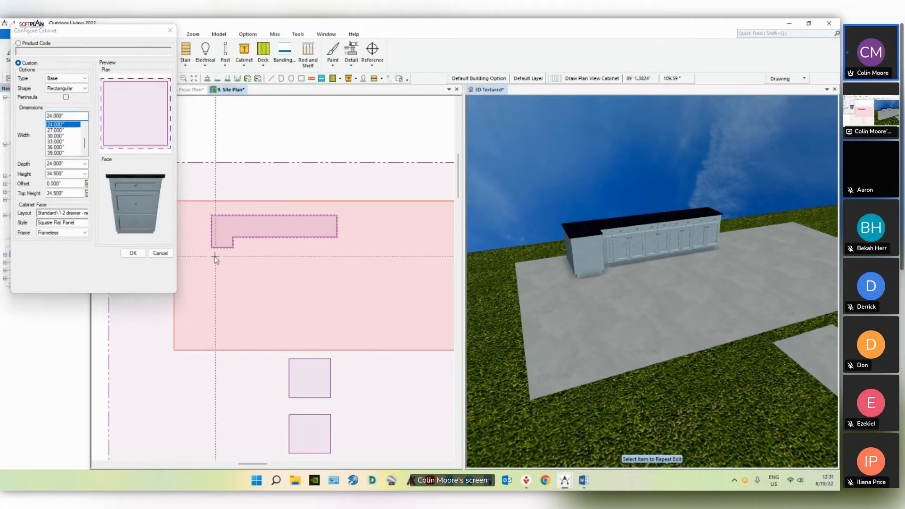
pyautogui.scroll(3, 83, 128)
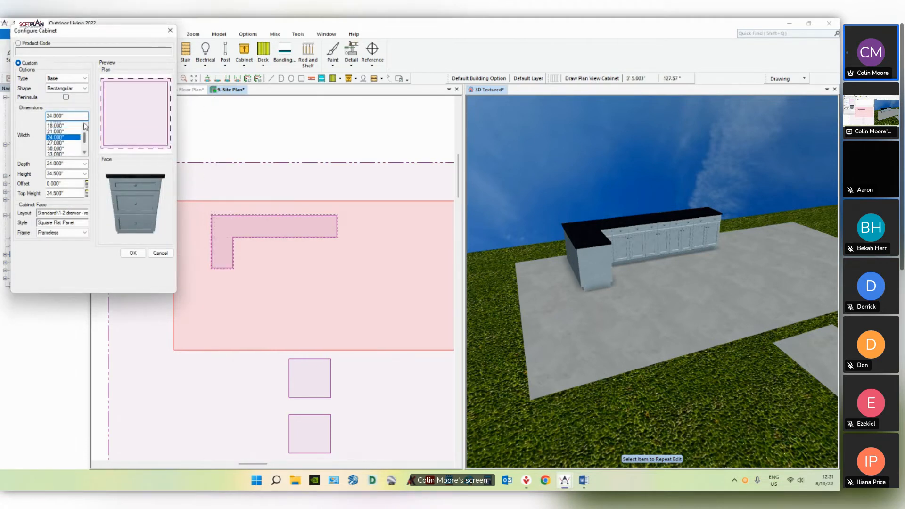
pyautogui.click(58, 125)
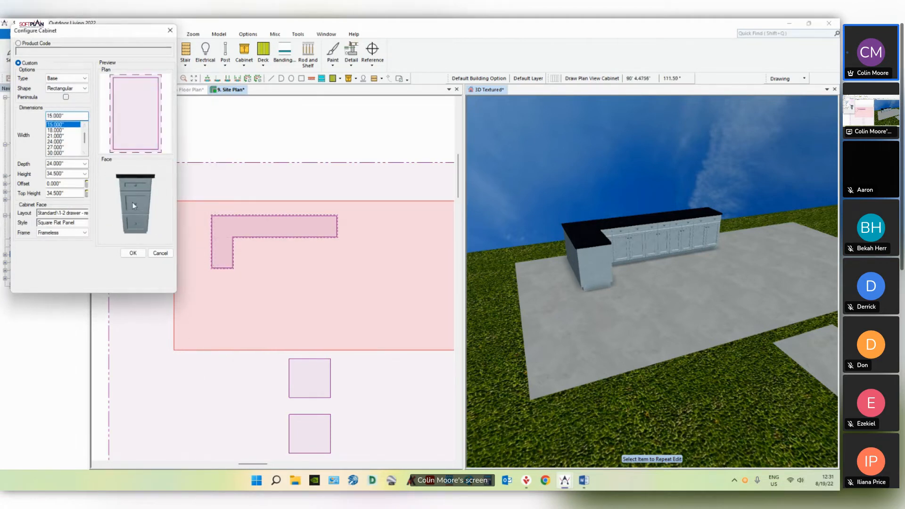
pyautogui.moveTo(145, 205); pyautogui.dragTo(136, 185)
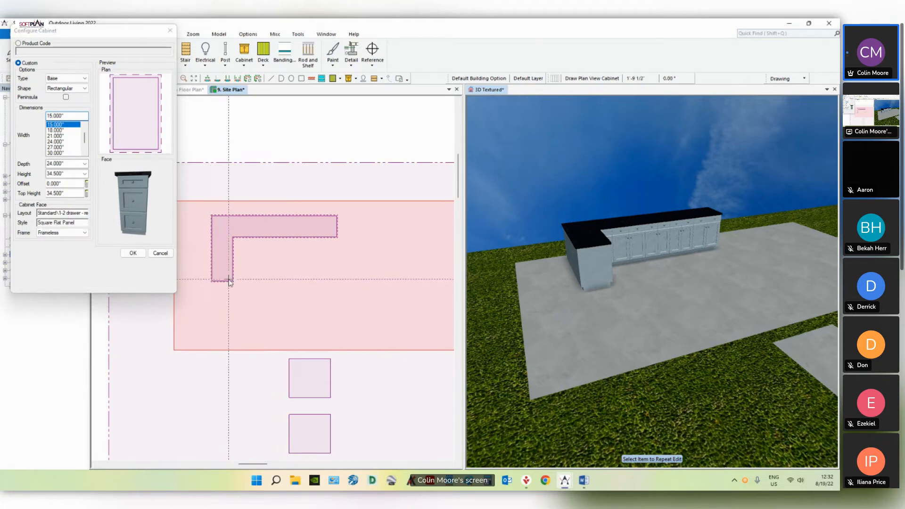
pyautogui.moveTo(638, 247); pyautogui.dragTo(610, 249, button='middle')
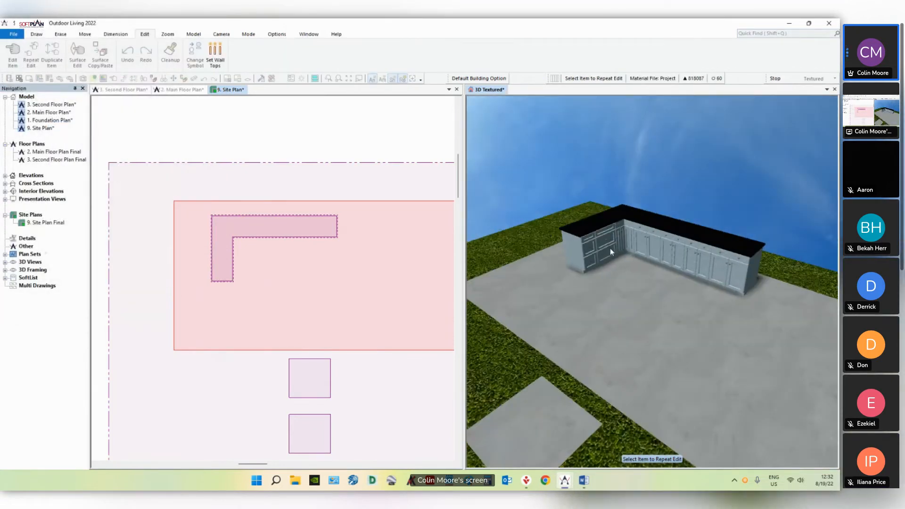
pyautogui.click(280, 230)
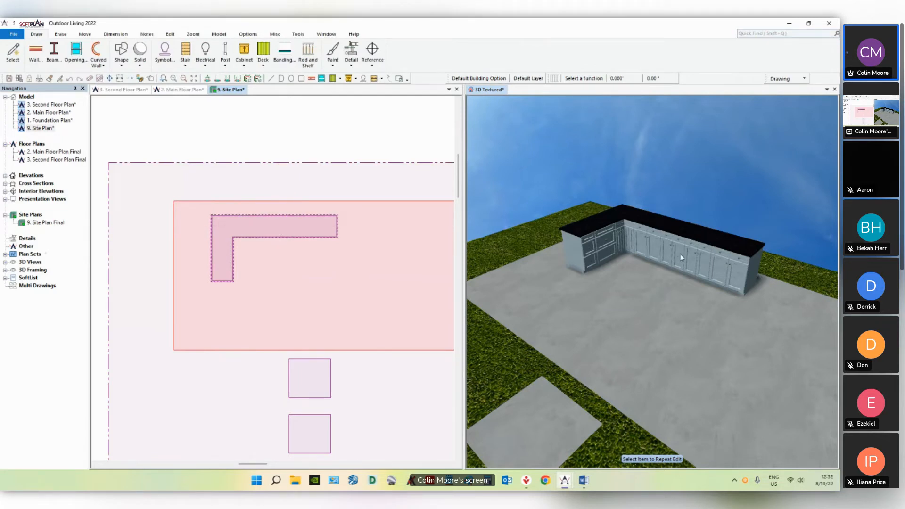
# Step: Remove the countertop from the 24-inch cabinet next to the 30-inch cabinet at the end of the long leg
pyautogui.scroll(2, 273, 278)
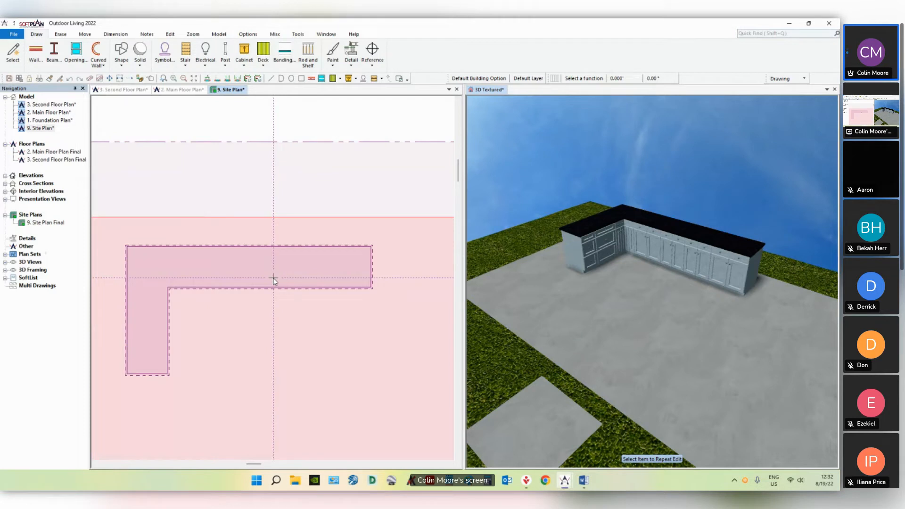
pyautogui.rightClick(306, 269)
pyautogui.moveTo(326, 273)
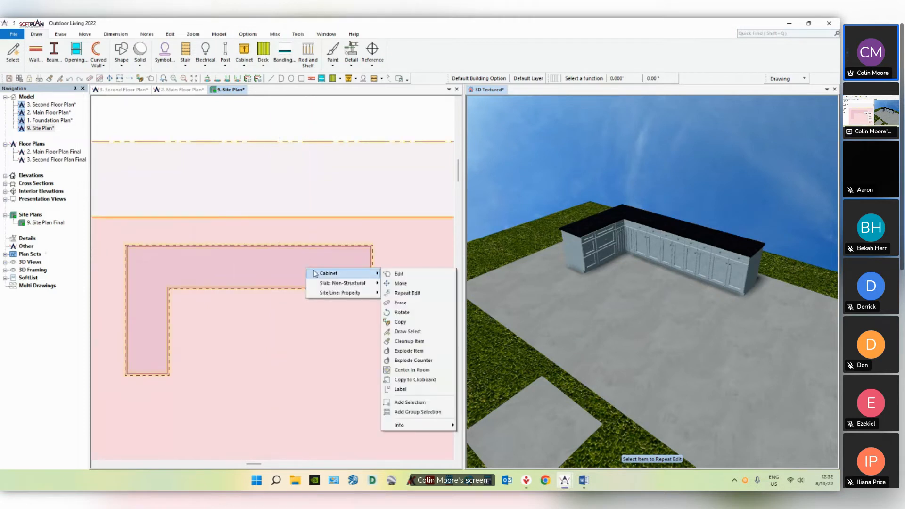
pyautogui.click(410, 336)
pyautogui.rightClick(299, 266)
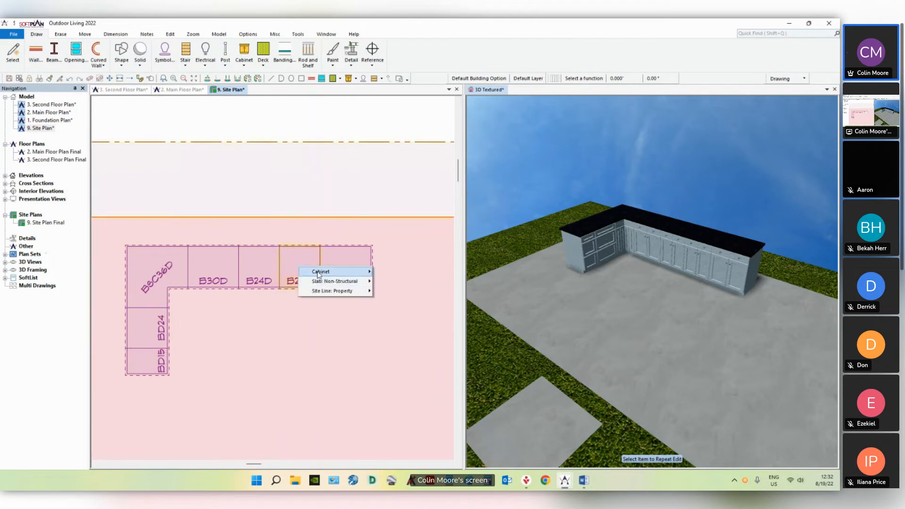
pyautogui.moveTo(321, 273)
pyautogui.click(391, 273)
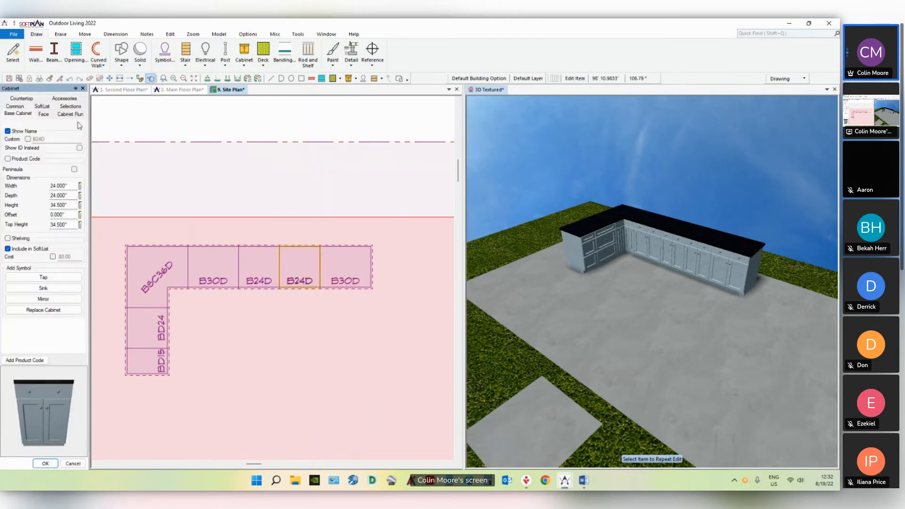
pyautogui.click(29, 99)
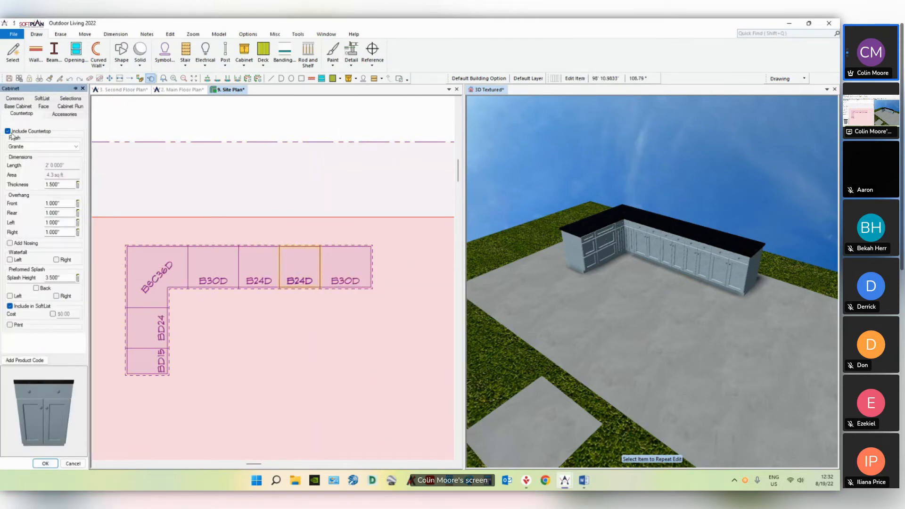
pyautogui.click(12, 132)
# Step: Lower the 24-inch cabinet without a countertop to a height of 24 inches
pyautogui.click(17, 99)
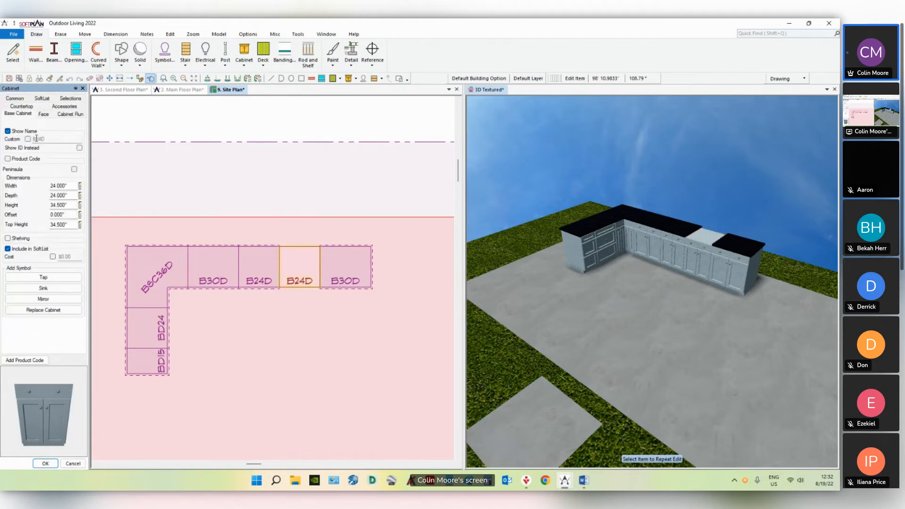
pyautogui.doubleClick(71, 205)
pyautogui.write('24')
pyautogui.press('Return')
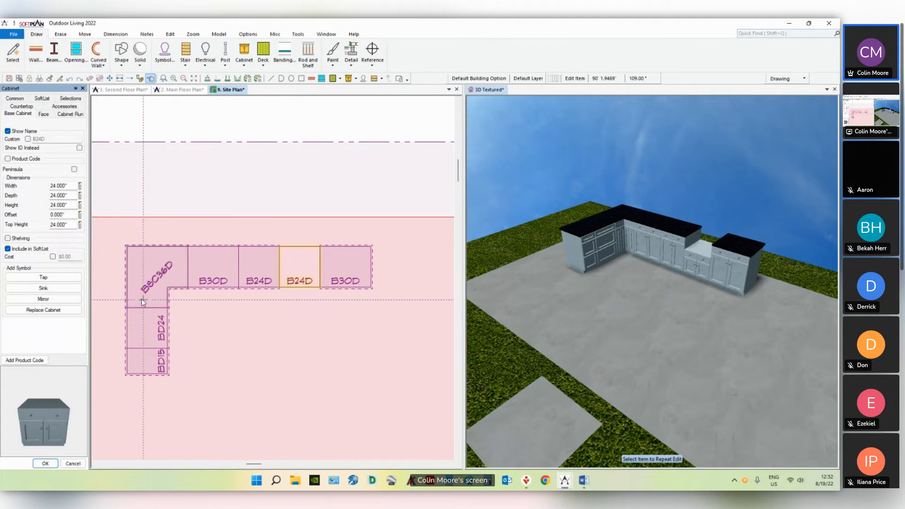
# Step: Change the lowered cabinet's face layout to Standard 1 pullout - 1 drawer
pyautogui.click(43, 114)
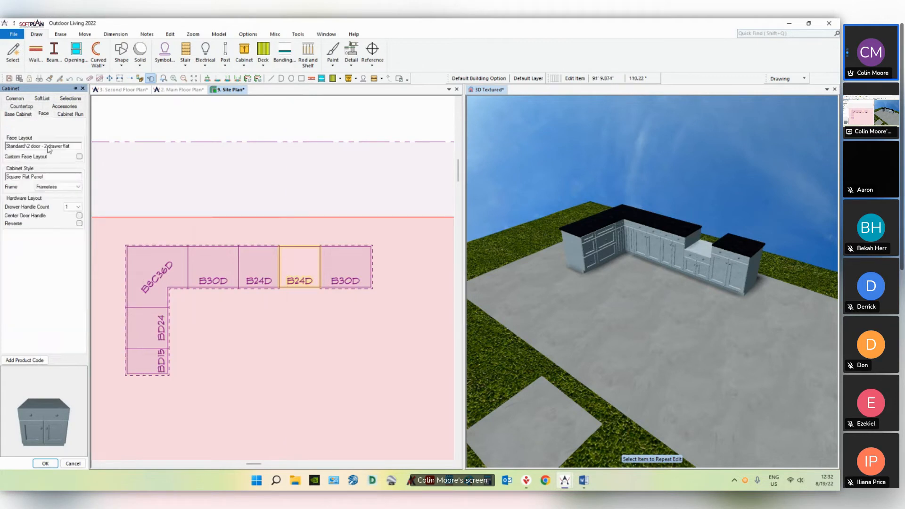
pyautogui.click(49, 148)
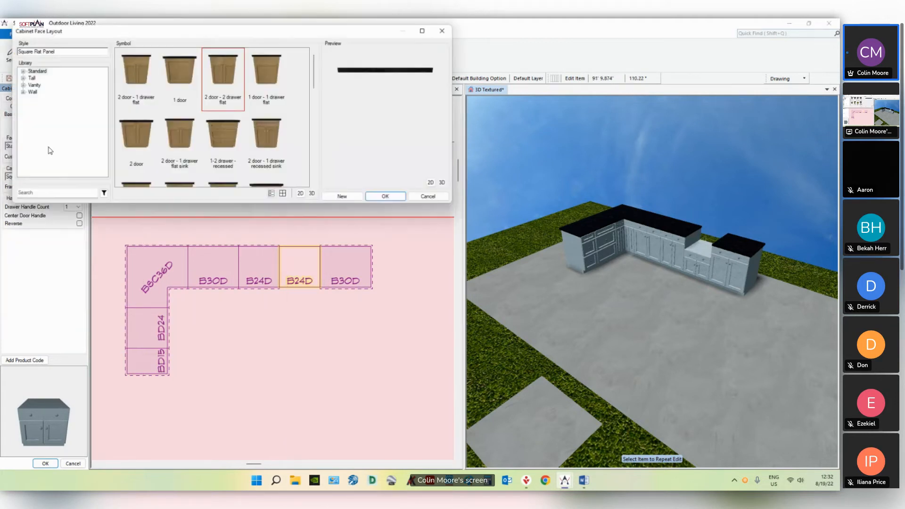
pyautogui.moveTo(316, 81); pyautogui.dragTo(317, 118)
pyautogui.click(272, 135)
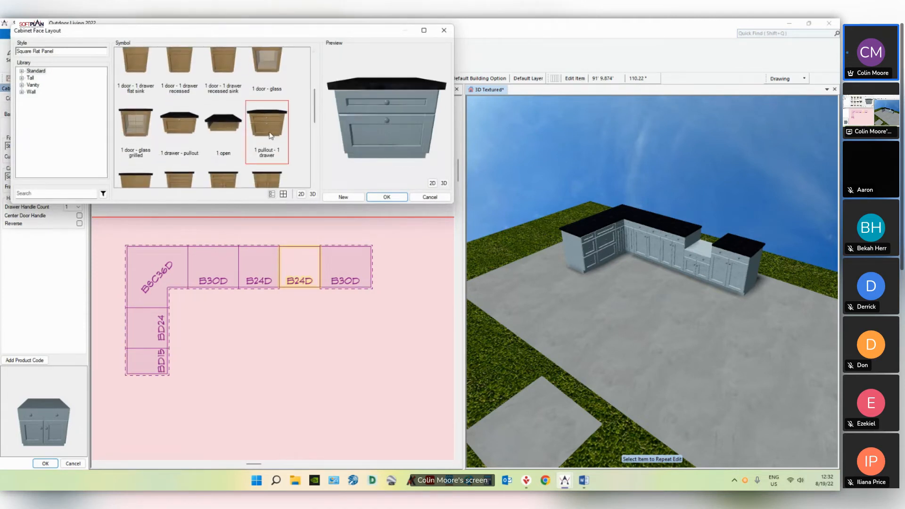
pyautogui.click(387, 198)
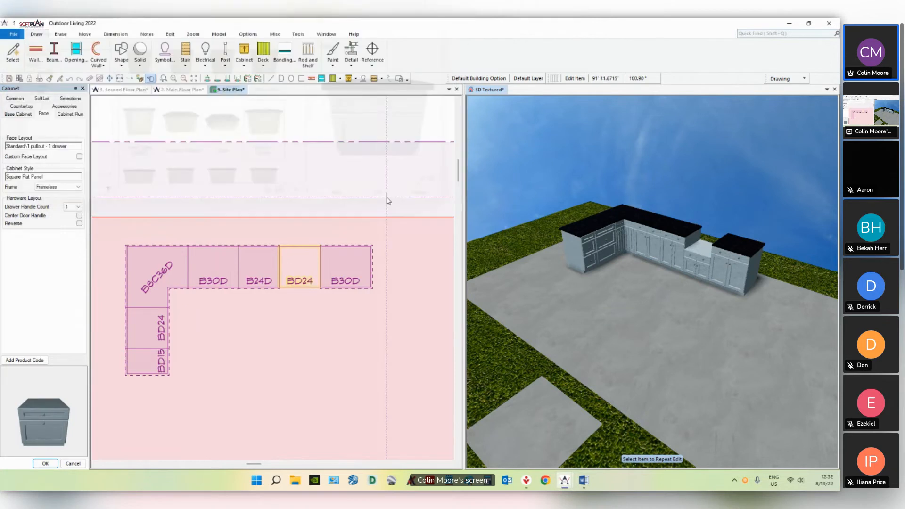
# Step: Use Repeat Edit to apply the lowered cabinet's settings to the adjacent 24-inch cabinet
pyautogui.click(170, 34)
pyautogui.click(49, 54)
pyautogui.click(253, 260)
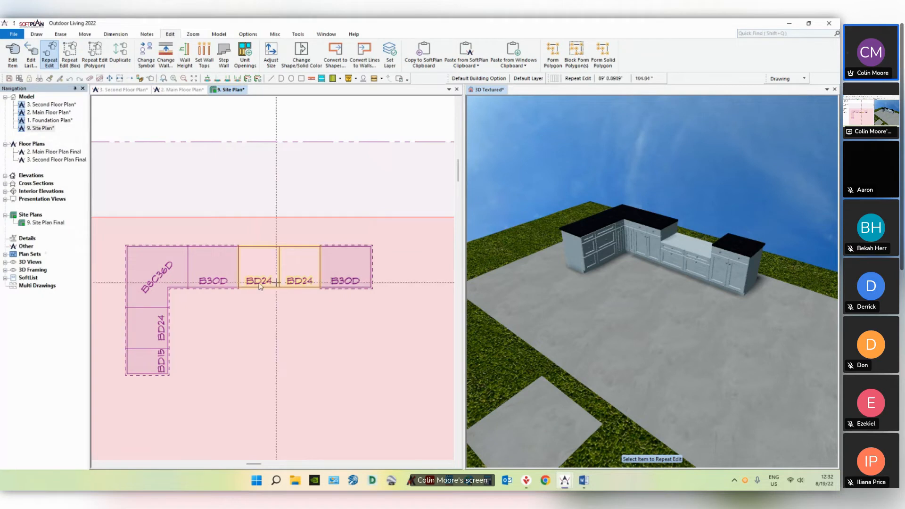
pyautogui.moveTo(253, 225); pyautogui.dragTo(238, 216, button='middle')
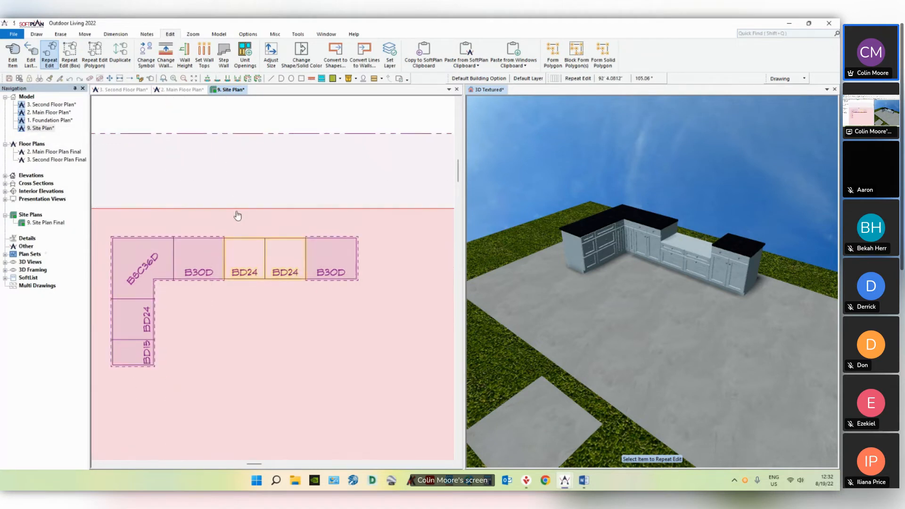
pyautogui.moveTo(315, 339); pyautogui.dragTo(325, 346, button='middle')
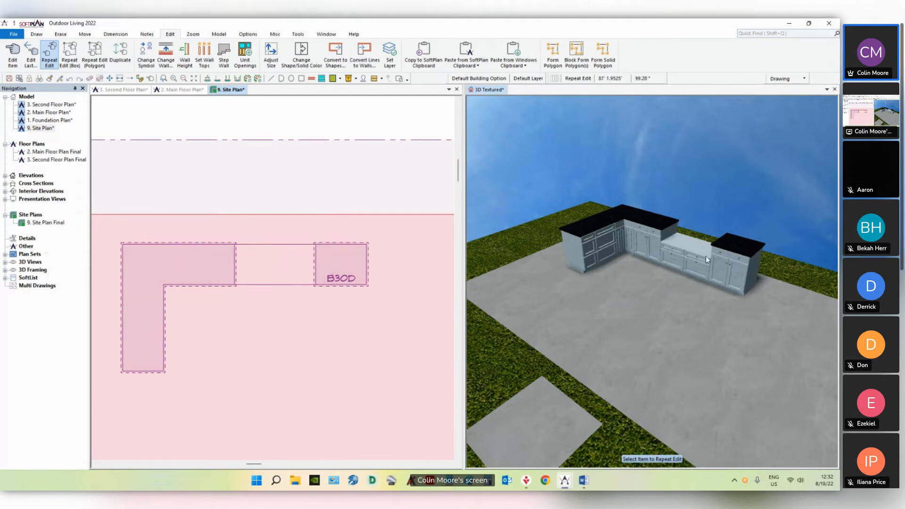
# Step: Edit the separate 30-inch end cabinet and turn off Show All Names for its cabinet run
pyautogui.click(354, 262)
pyautogui.moveTo(376, 273)
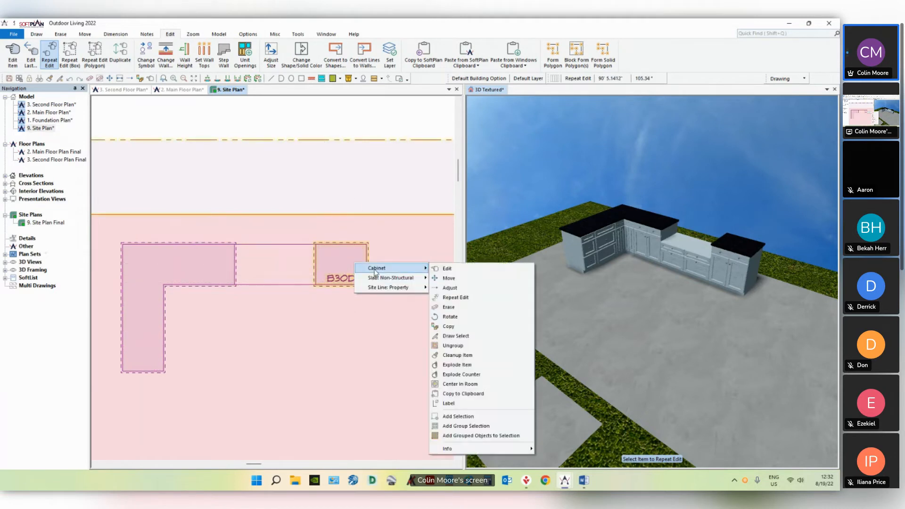
pyautogui.click(446, 271)
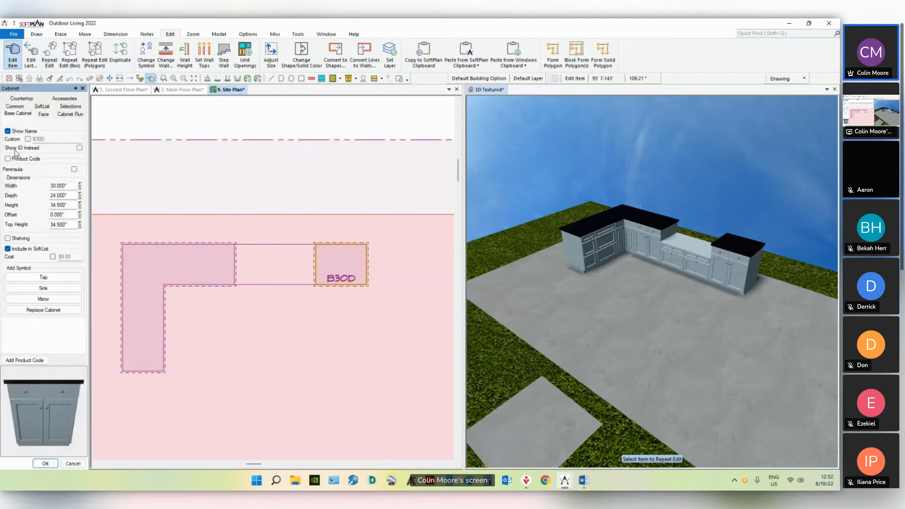
pyautogui.click(62, 114)
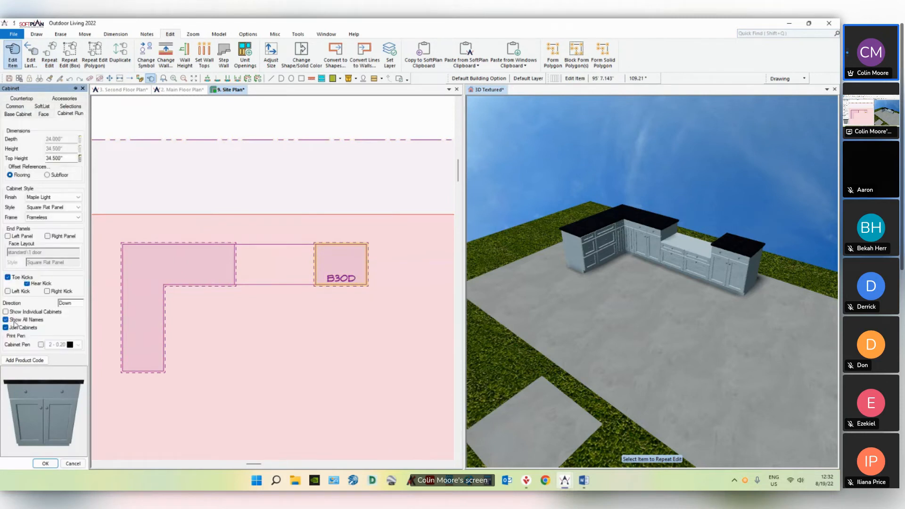
pyautogui.click(46, 464)
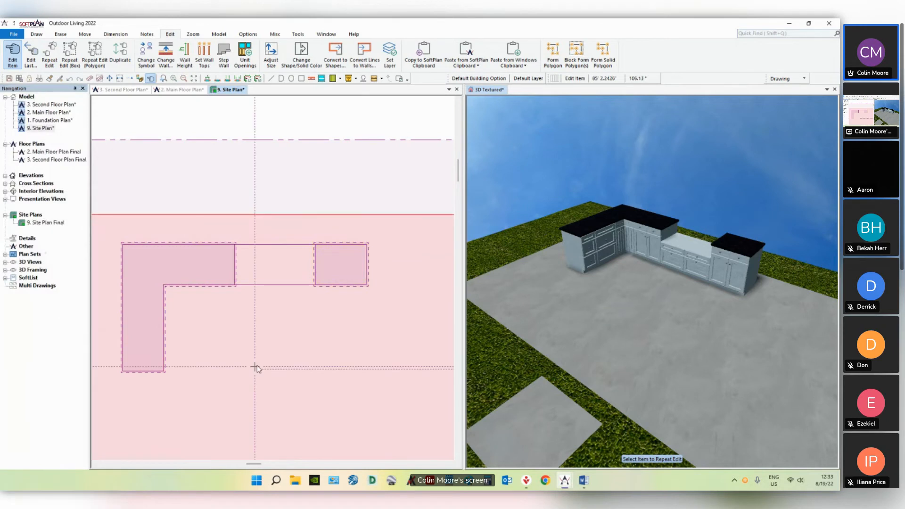
# Step: Remove the automatic countertop from the L-shaped group of full-height cabinets
pyautogui.rightClick(198, 275)
pyautogui.moveTo(218, 280)
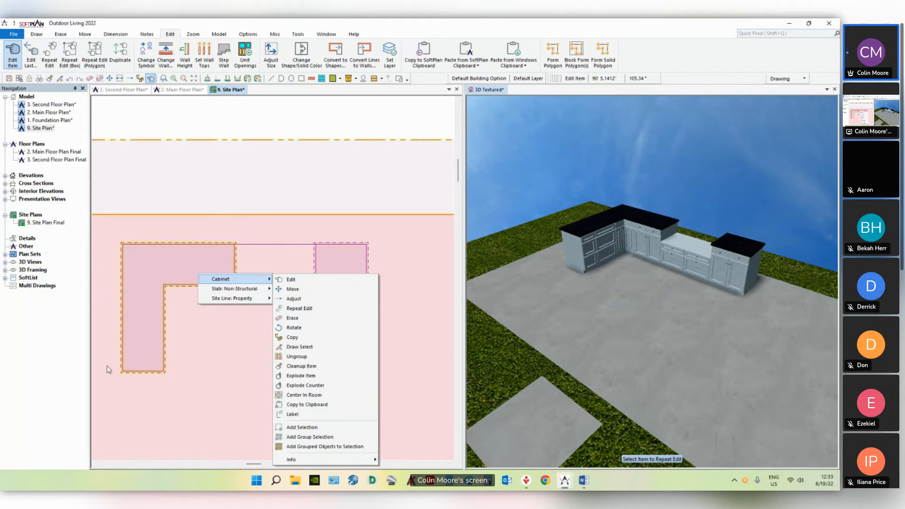
pyautogui.click(292, 279)
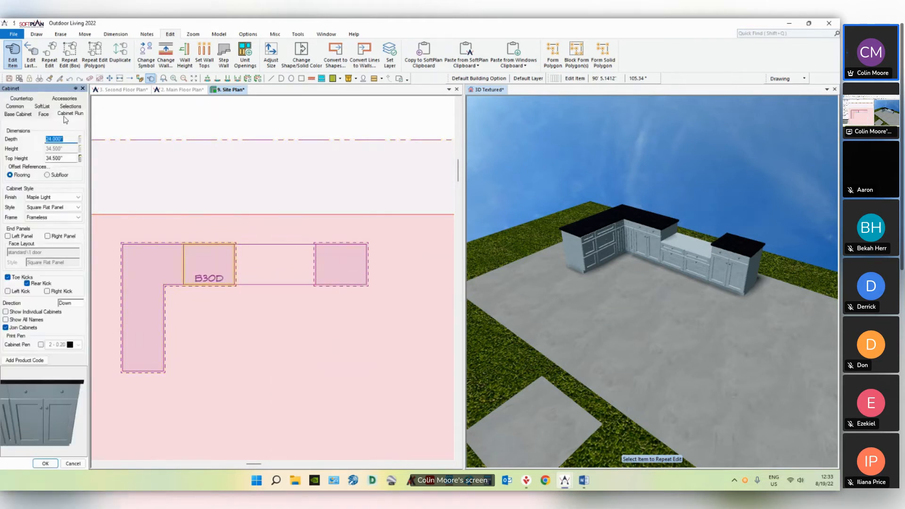
pyautogui.click(24, 99)
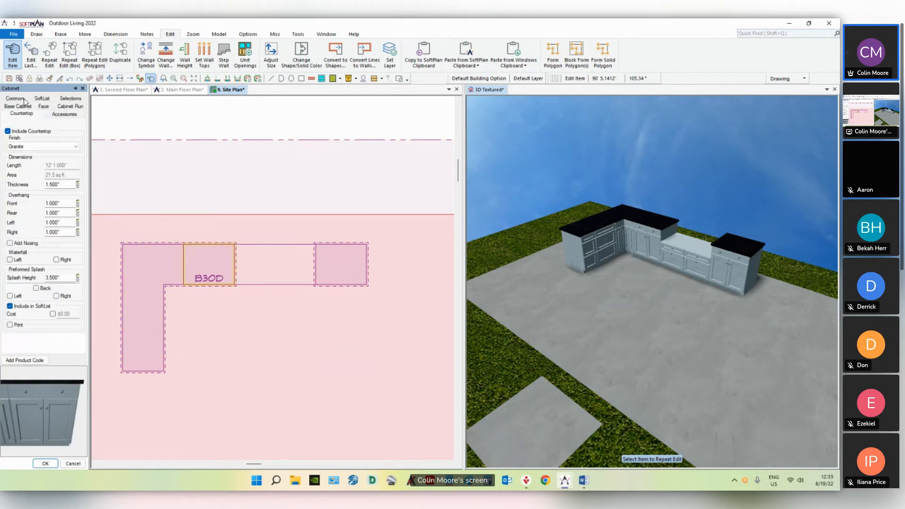
pyautogui.click(25, 132)
# Step: Draw a custom countertop over the L-shaped full-height cabinets, about 6'-10" by 6'-8", with a deep overhang on its outer side edge
pyautogui.moveTo(210, 327); pyautogui.dragTo(285, 309, button='middle')
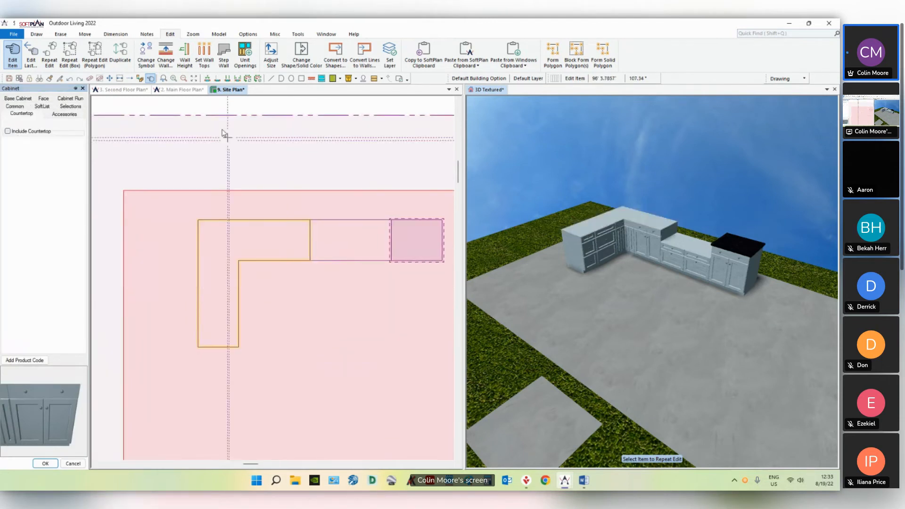
pyautogui.click(44, 35)
pyautogui.click(244, 52)
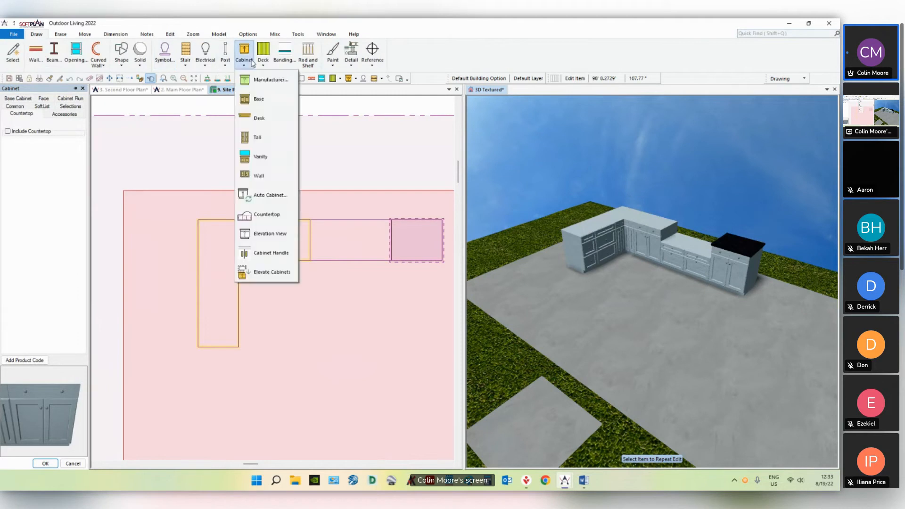
pyautogui.click(267, 212)
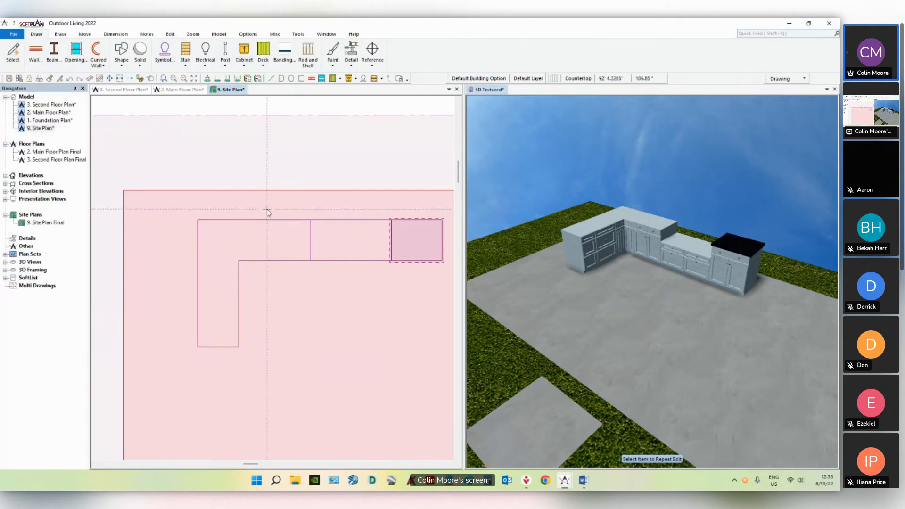
pyautogui.click(310, 218)
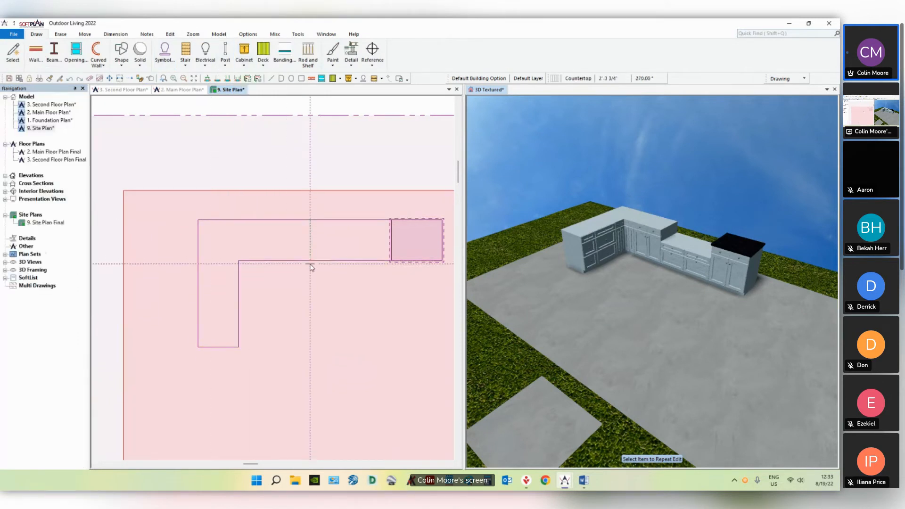
pyautogui.click(310, 264)
pyautogui.click(242, 264)
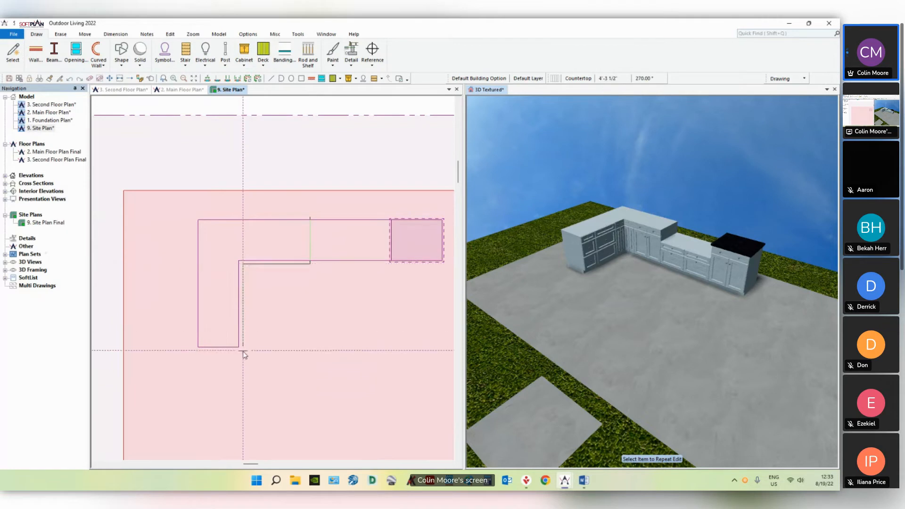
pyautogui.click(243, 352)
pyautogui.click(171, 351)
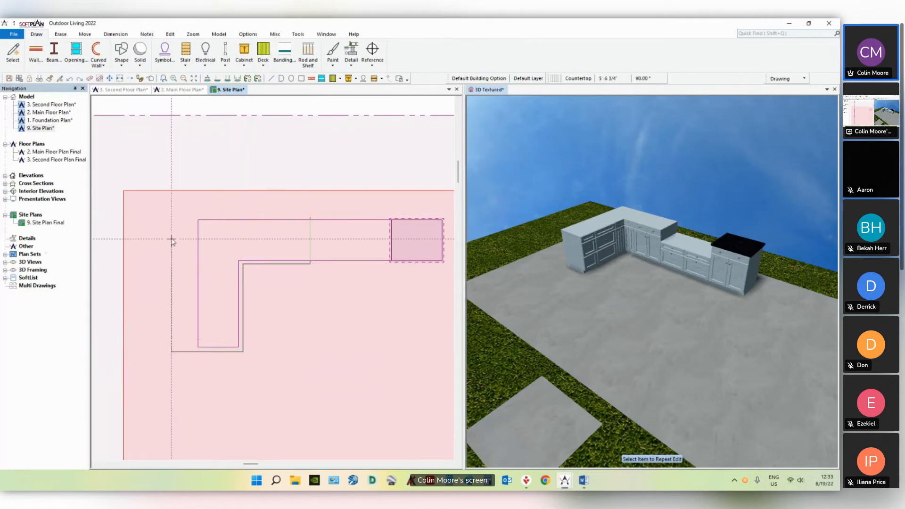
pyautogui.click(171, 218)
pyautogui.click(310, 217)
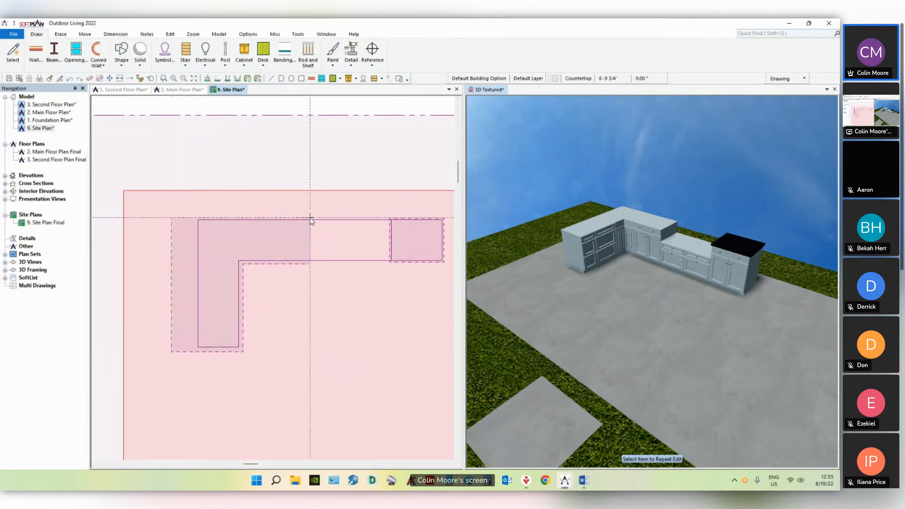
# Step: Curve the custom countertop's overhanging outer edge outward with a deflection of 8"
pyautogui.rightClick(171, 273)
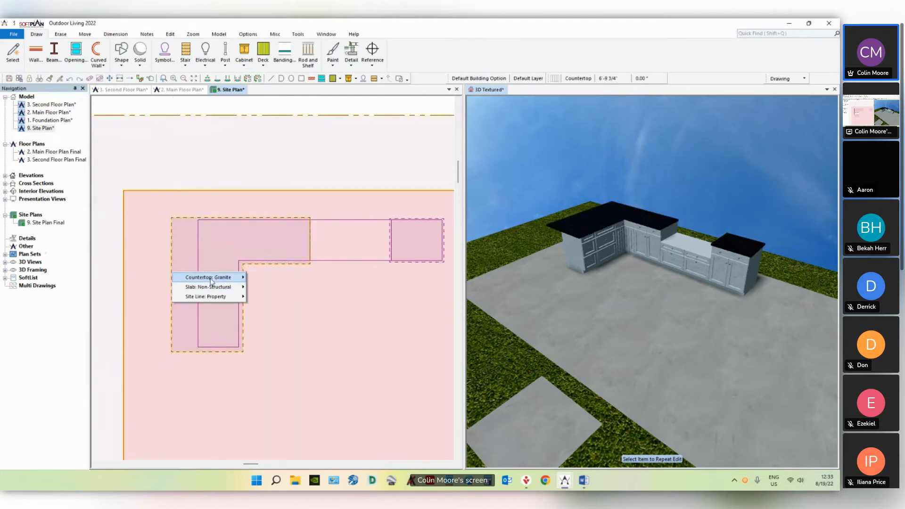
pyautogui.click(266, 287)
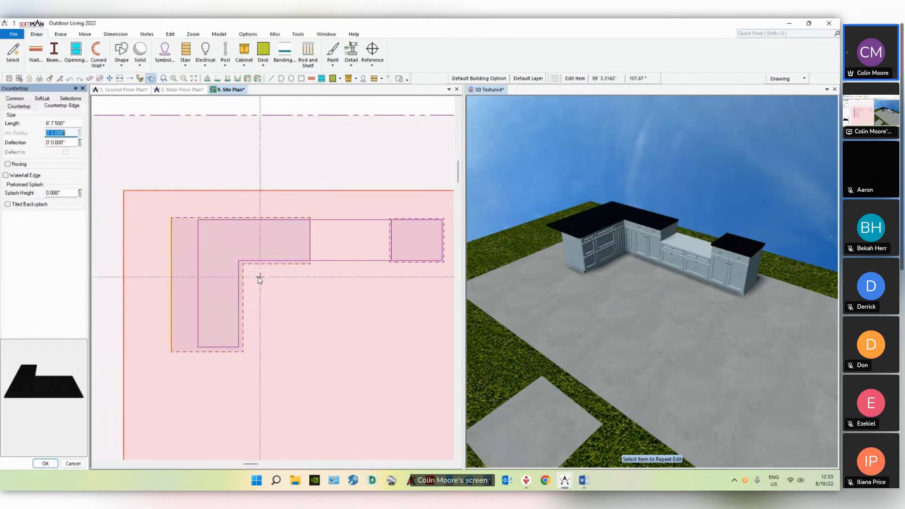
pyautogui.click(74, 142)
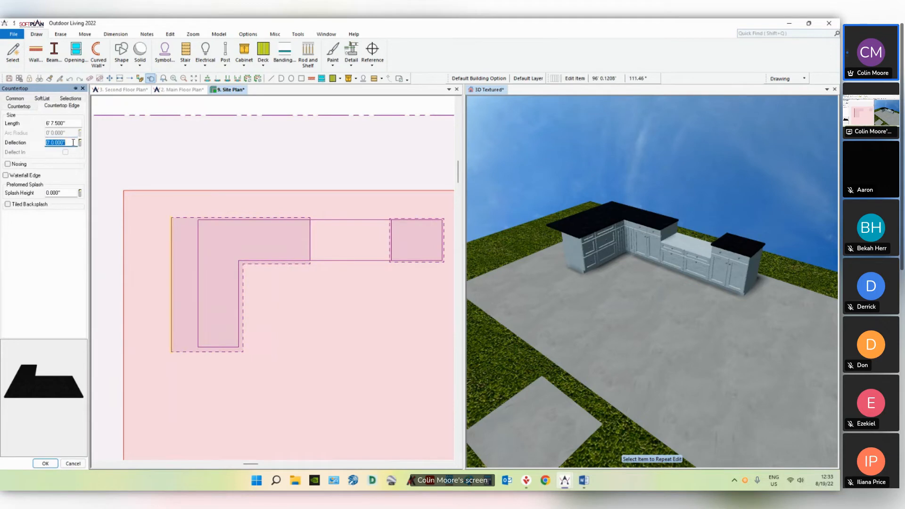
pyautogui.write('8')
pyautogui.press('Tab')
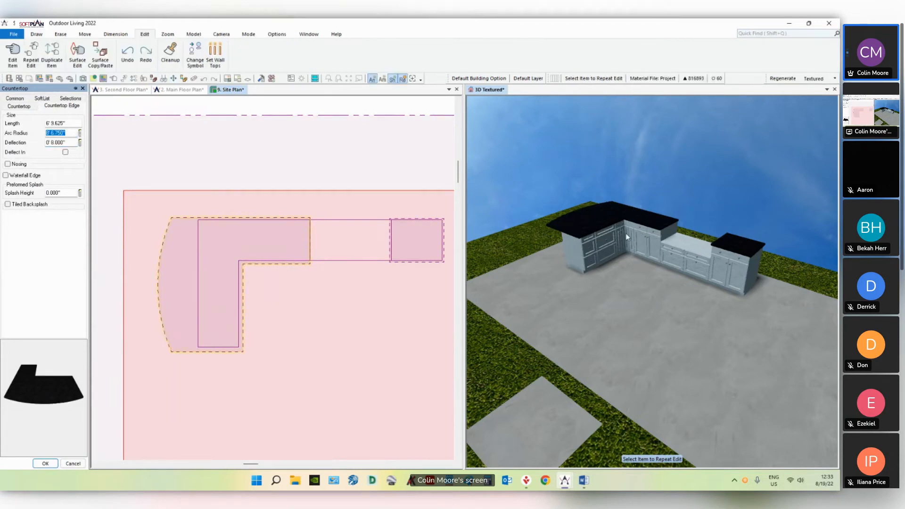
pyautogui.moveTo(626, 233)
pyautogui.mouseDown(button='middle')
pyautogui.moveTo(651, 235)
pyautogui.moveTo(627, 235)
pyautogui.mouseUp(button='middle')
pyautogui.click(253, 269)
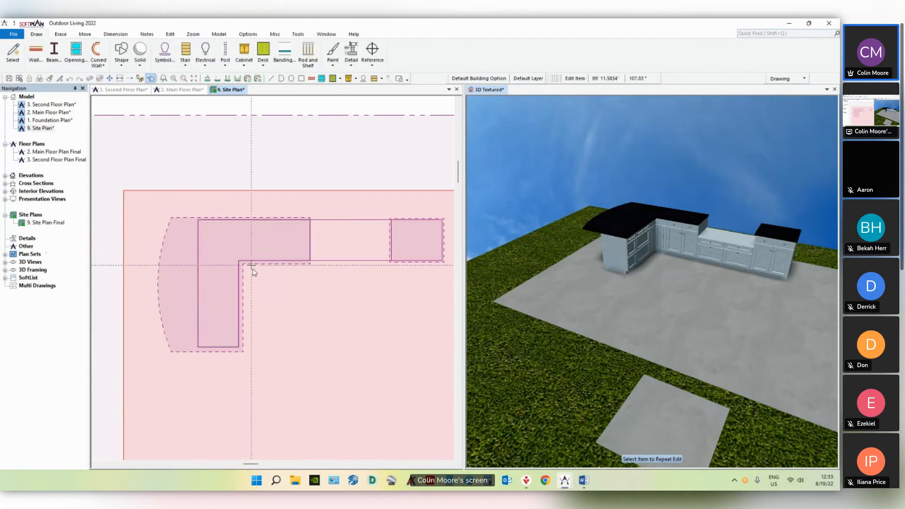
pyautogui.scroll(-2, 253, 269)
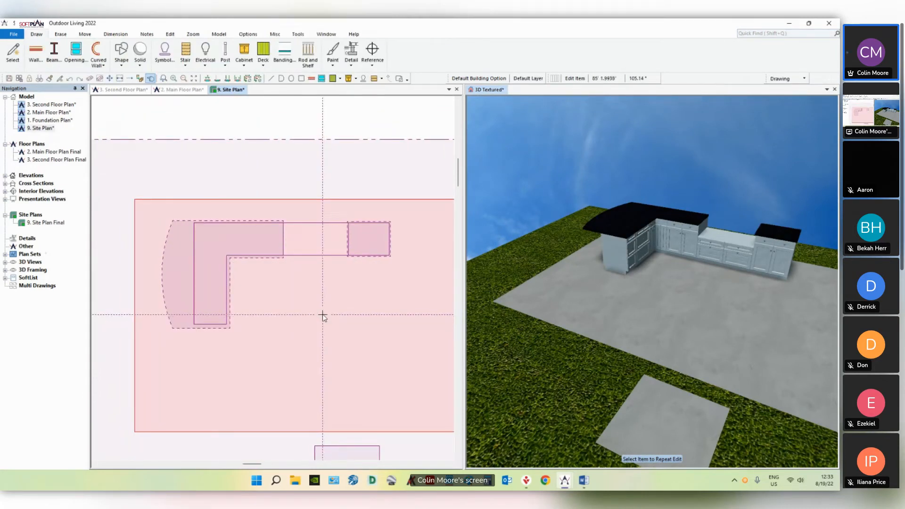
# Step: Replace the 24-inch drawer cabinet in the short leg with the outdoor-indoor refrigerator symbol
pyautogui.moveTo(704, 251); pyautogui.dragTo(646, 257, button='middle')
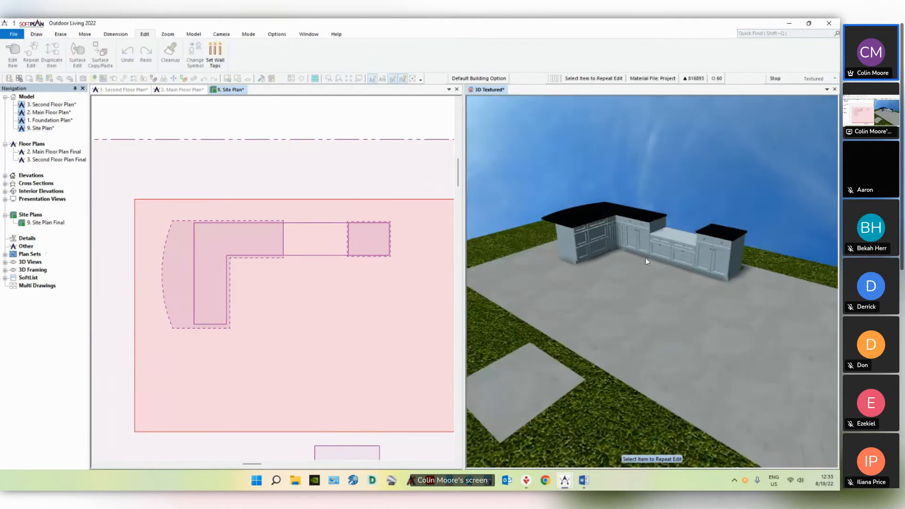
pyautogui.rightClick(597, 236)
pyautogui.click(613, 256)
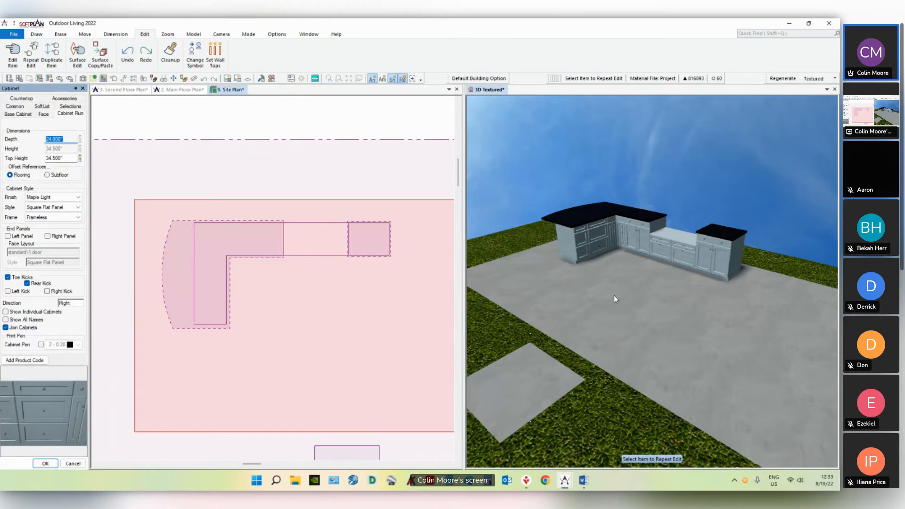
pyautogui.click(22, 118)
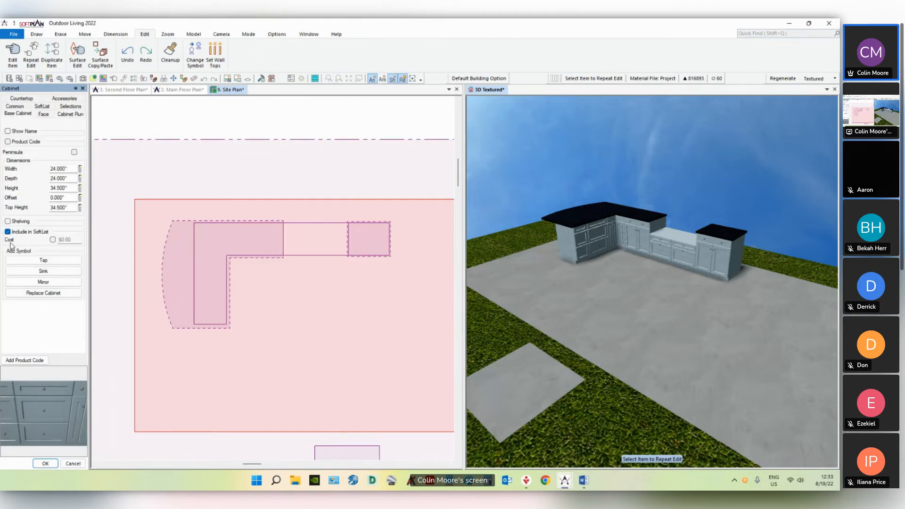
pyautogui.click(31, 294)
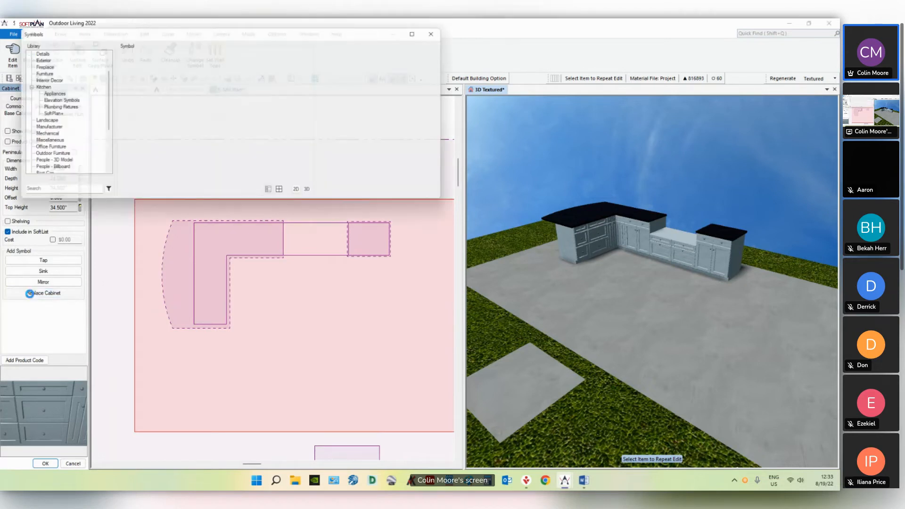
pyautogui.click(59, 195)
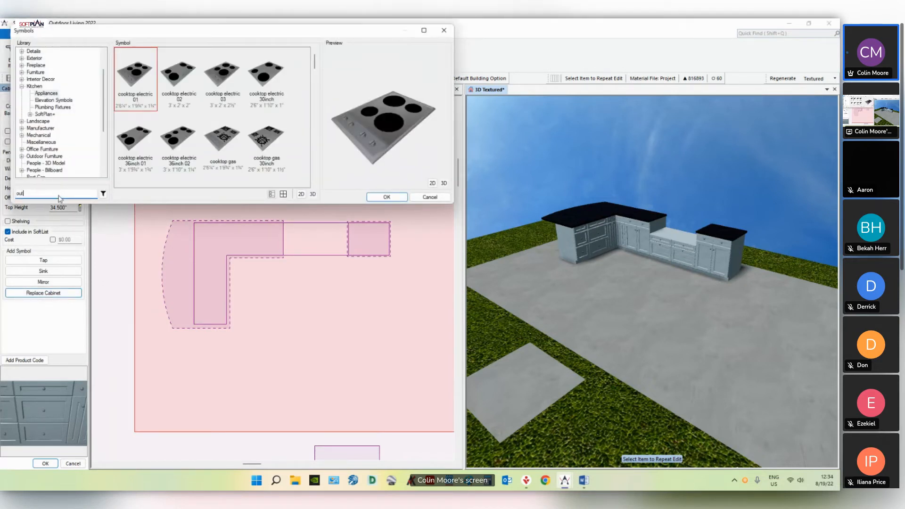
pyautogui.write('outdoor-indoor')
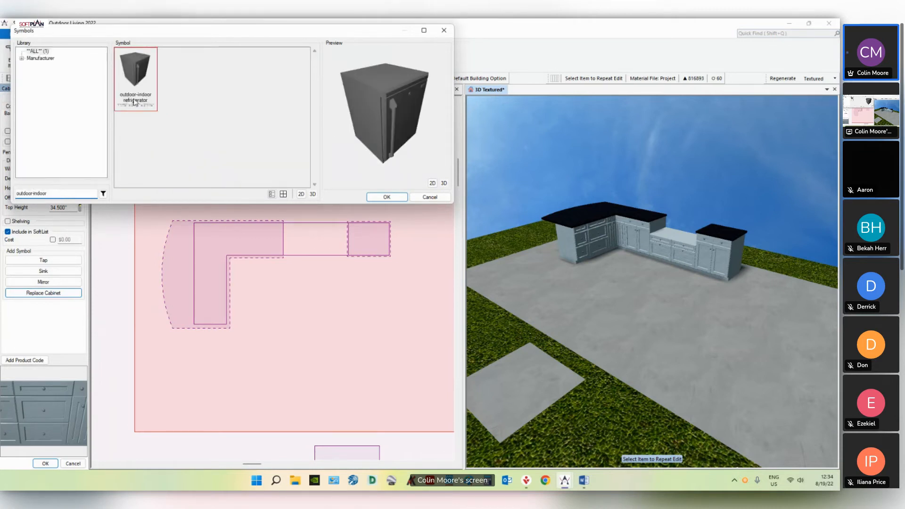
pyautogui.click(384, 197)
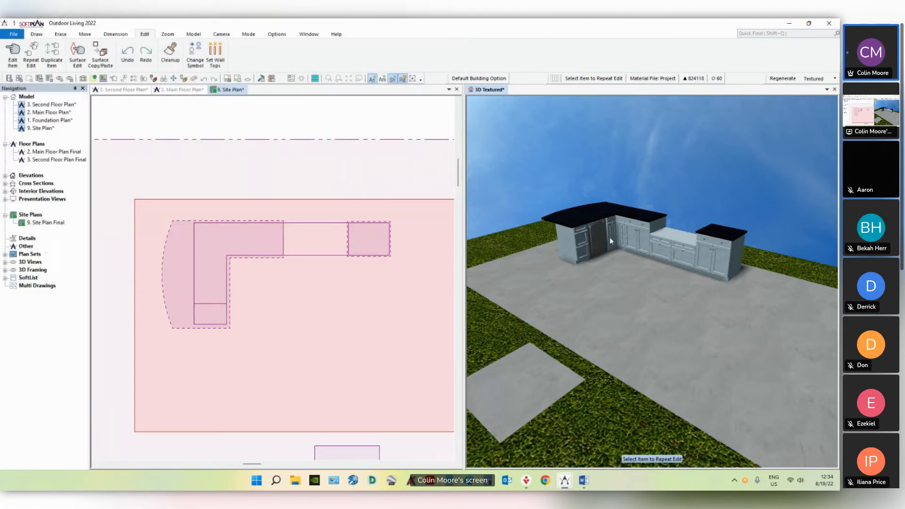
pyautogui.moveTo(609, 237)
pyautogui.mouseDown(button='middle')
pyautogui.moveTo(601, 237)
pyautogui.moveTo(610, 239)
pyautogui.mouseUp(button='middle')
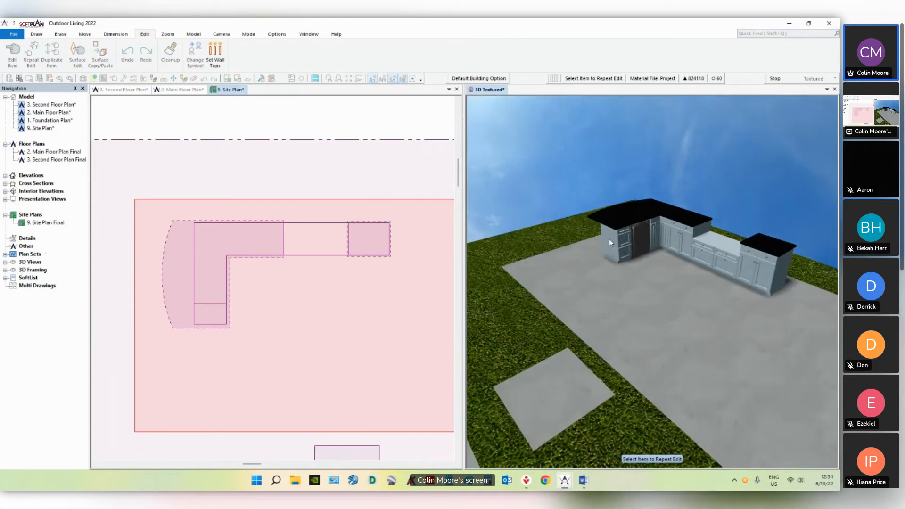
pyautogui.click(330, 292)
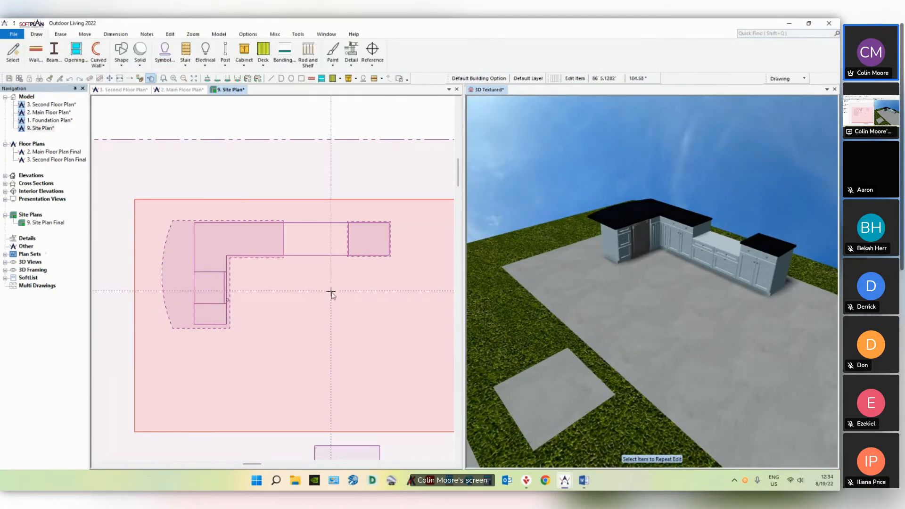
# Step: Find the 48 Ultima Builtin Grill KBNU487TSS symbol by searching "48 ultima" and place it over the lowered cabinets
pyautogui.scroll(-1, 398, 294)
pyautogui.moveTo(399, 295); pyautogui.dragTo(372, 282, button='middle')
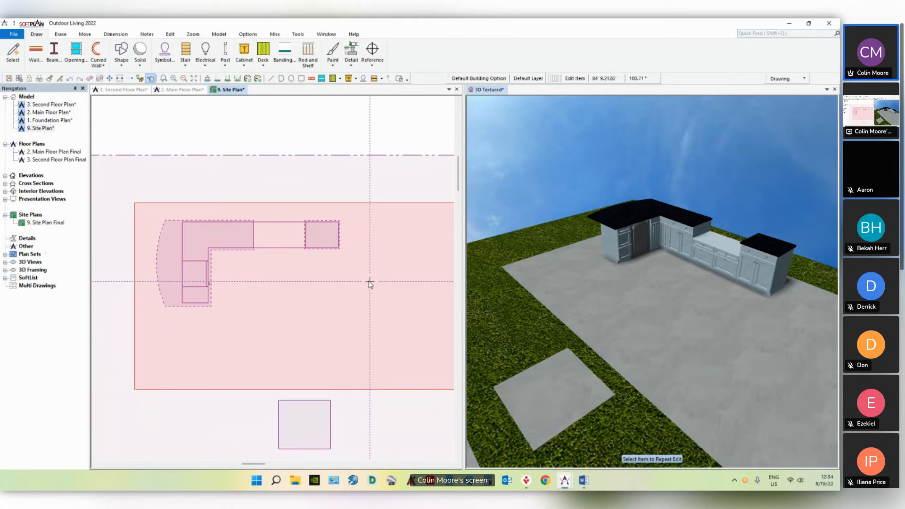
pyautogui.moveTo(369, 283); pyautogui.dragTo(355, 299, button='middle')
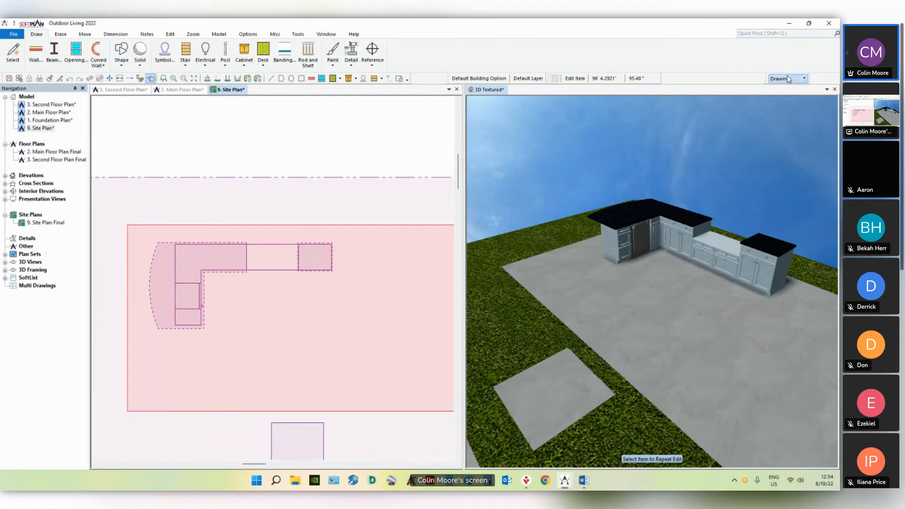
pyautogui.moveTo(375, 186); pyautogui.dragTo(341, 170, button='middle')
pyautogui.scroll(-1, 342, 170)
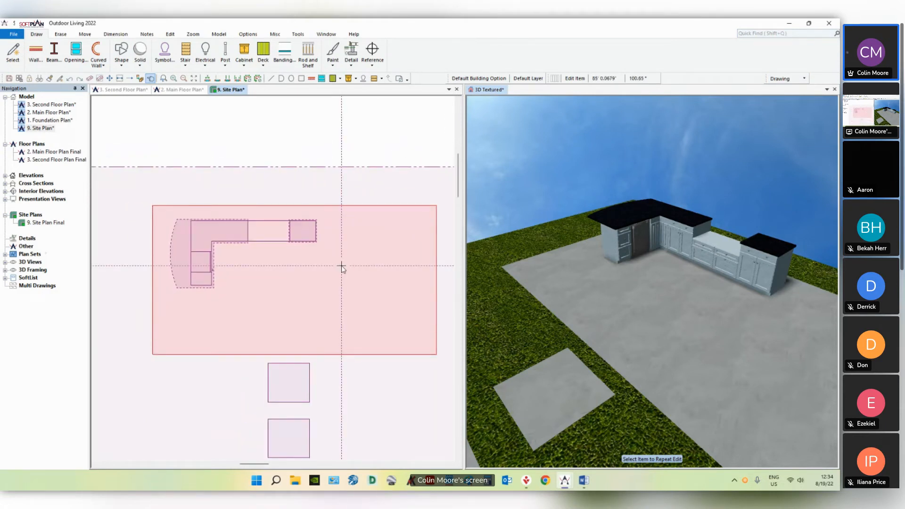
pyautogui.click(165, 50)
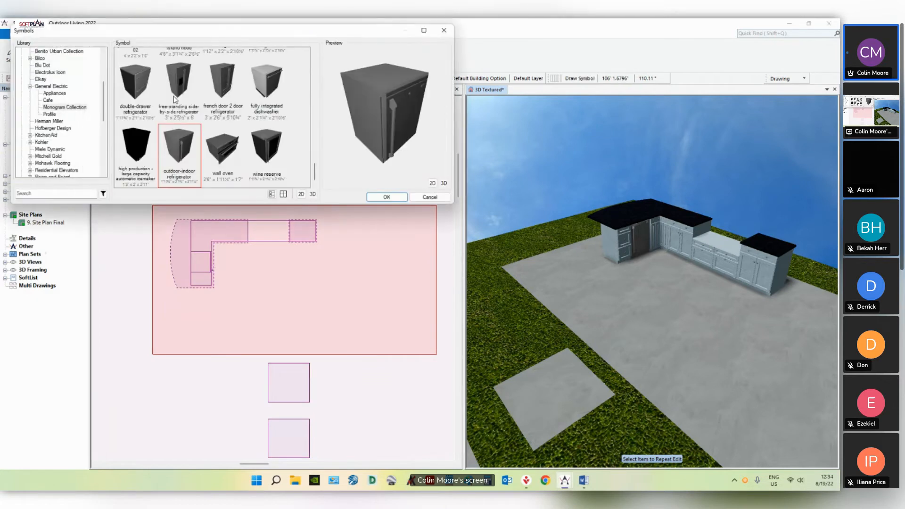
pyautogui.click(76, 193)
pyautogui.write('48 ultima')
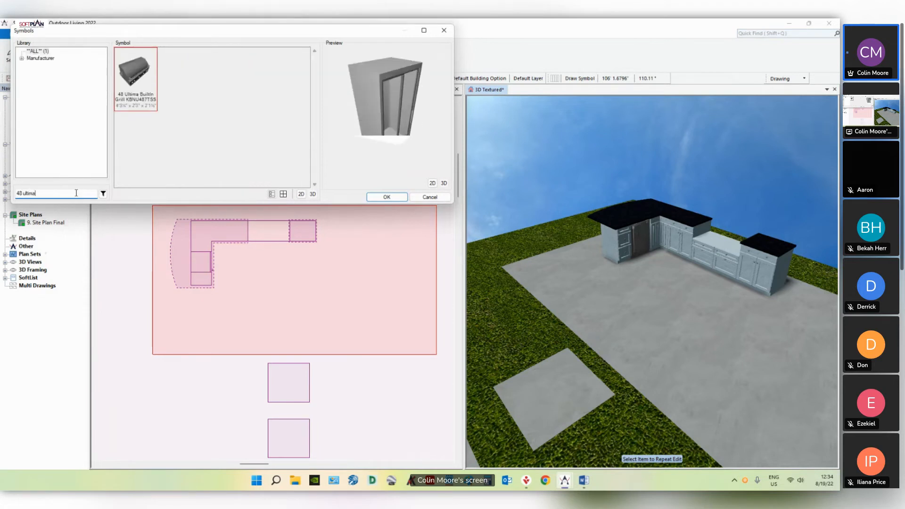
pyautogui.click(274, 230)
pyautogui.scroll(2, 274, 231)
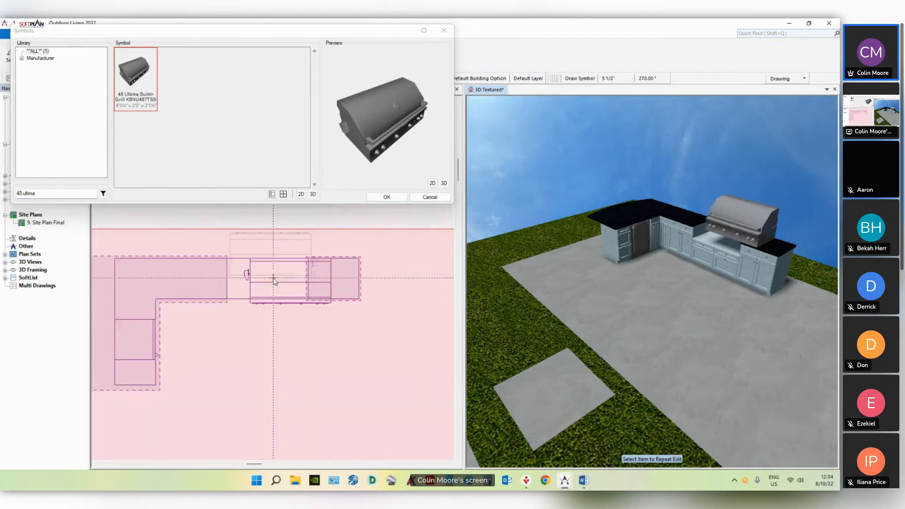
# Step: Move the grill so it fits between the full-height cabinets on either side of the lowered section
pyautogui.press('m')
pyautogui.click(294, 283)
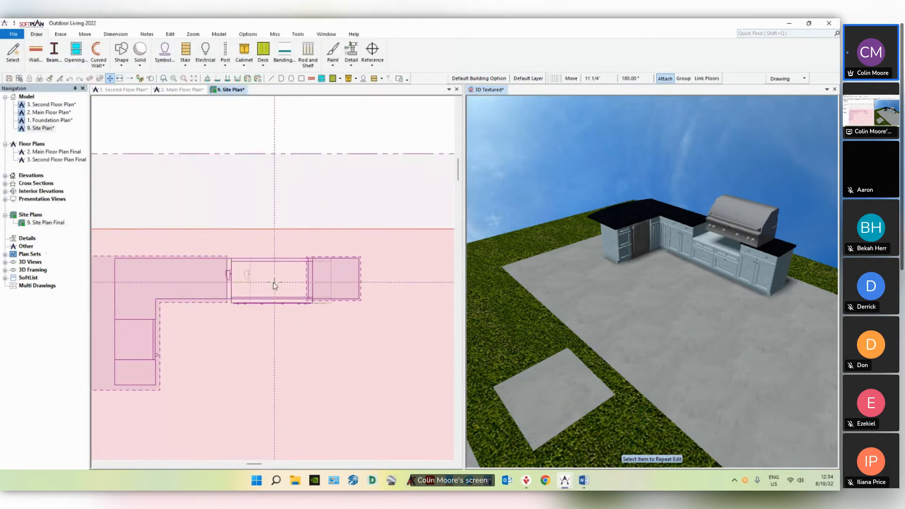
pyautogui.click(270, 285)
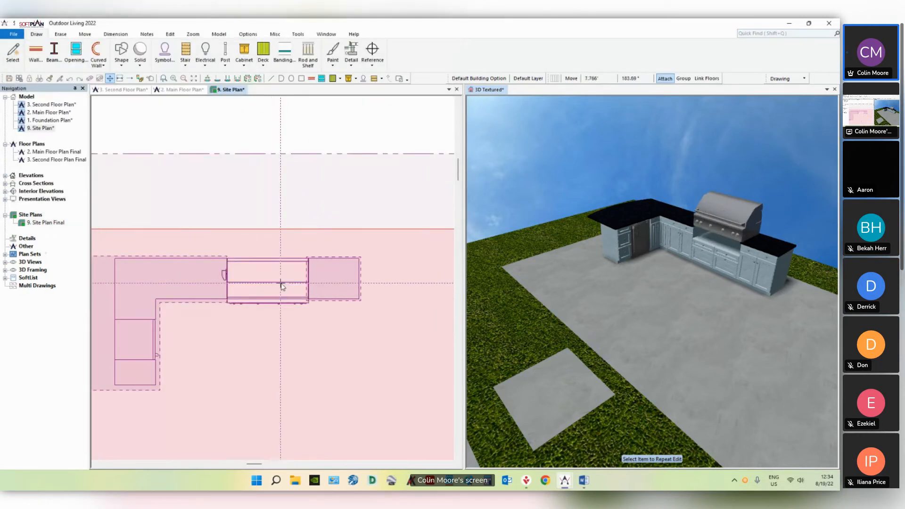
# Step: Turn off the grill symbol's elevation Cleanup and set its offset to 2'
pyautogui.rightClick(732, 213)
pyautogui.click(732, 228)
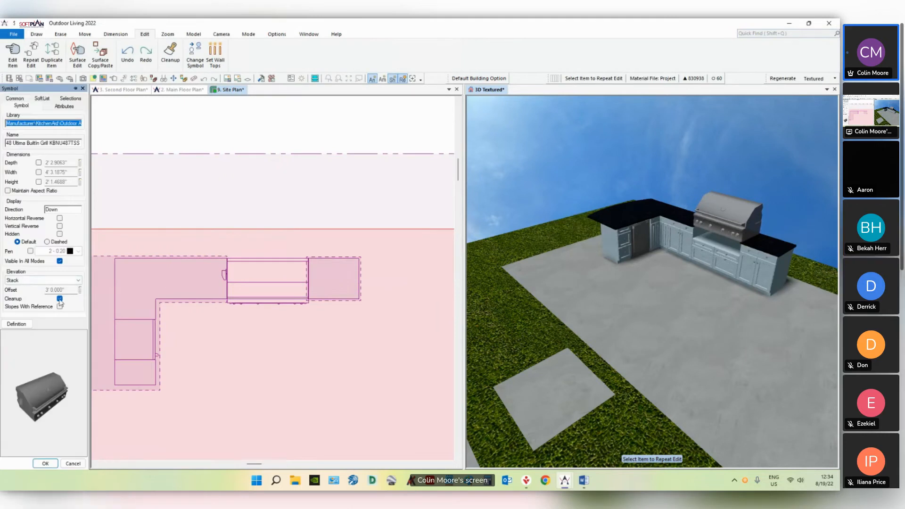
pyautogui.click(60, 299)
pyautogui.doubleClick(65, 290)
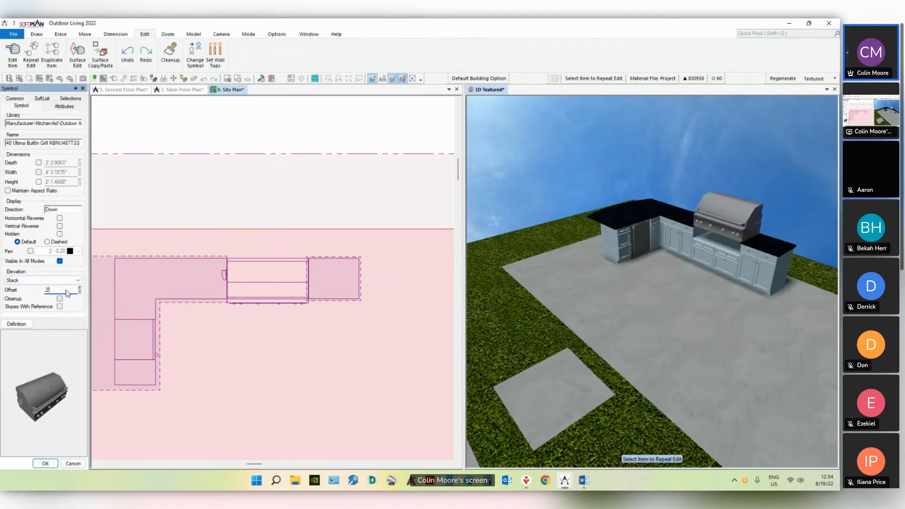
pyautogui.press('Return')
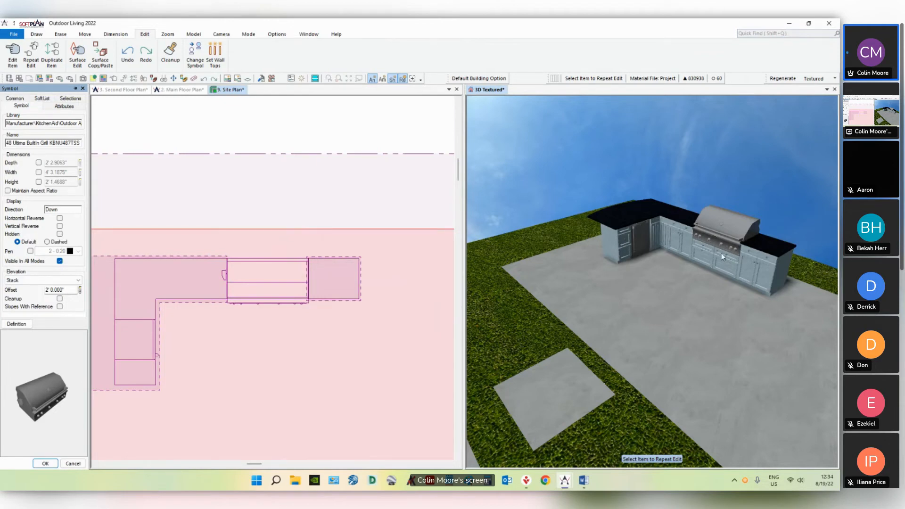
pyautogui.moveTo(673, 234); pyautogui.dragTo(712, 230, button='middle')
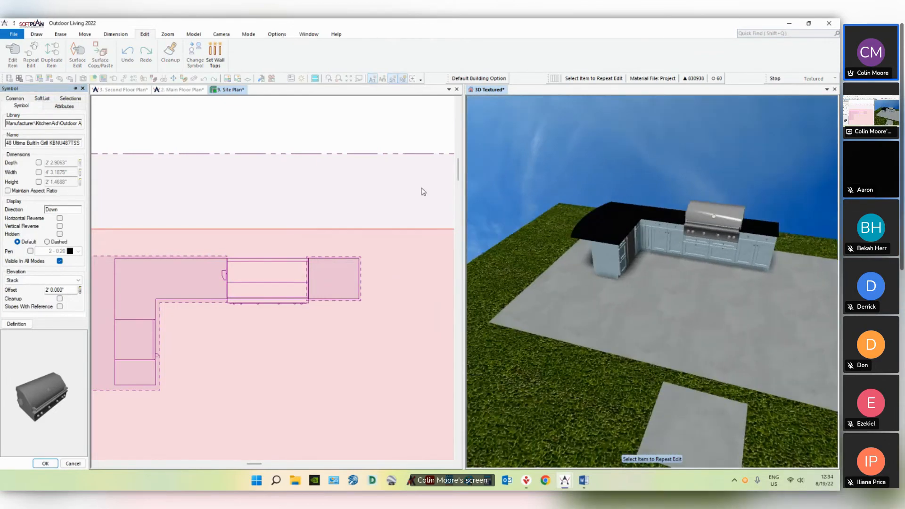
pyautogui.click(280, 255)
pyautogui.moveTo(280, 255); pyautogui.dragTo(428, 230, button='middle')
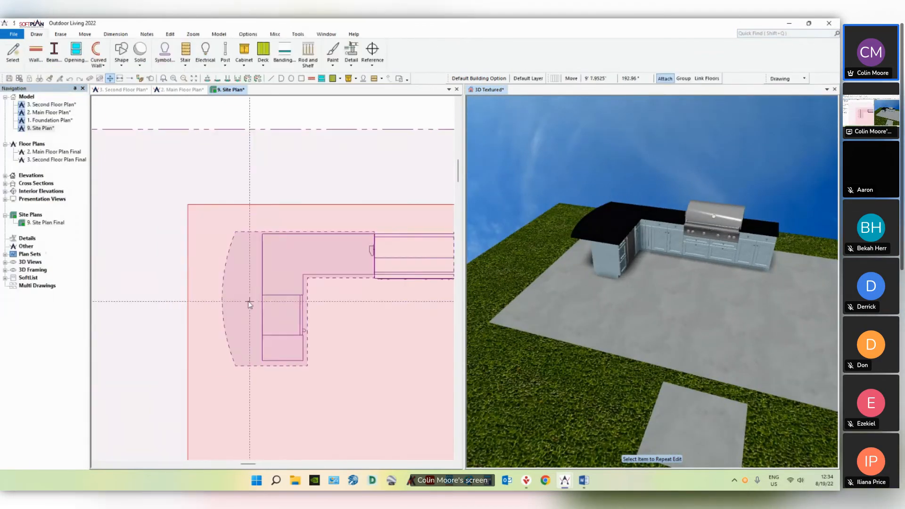
# Step: Find the stool 05 symbol, place it at the countertop's curved overhang and copy it along the edge to make three stools
pyautogui.click(164, 51)
pyautogui.click(83, 191)
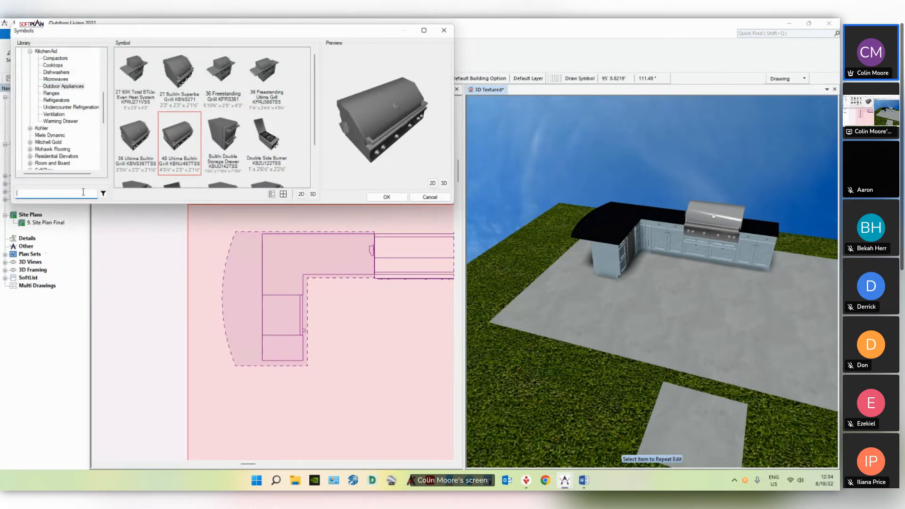
pyautogui.write('stool 05')
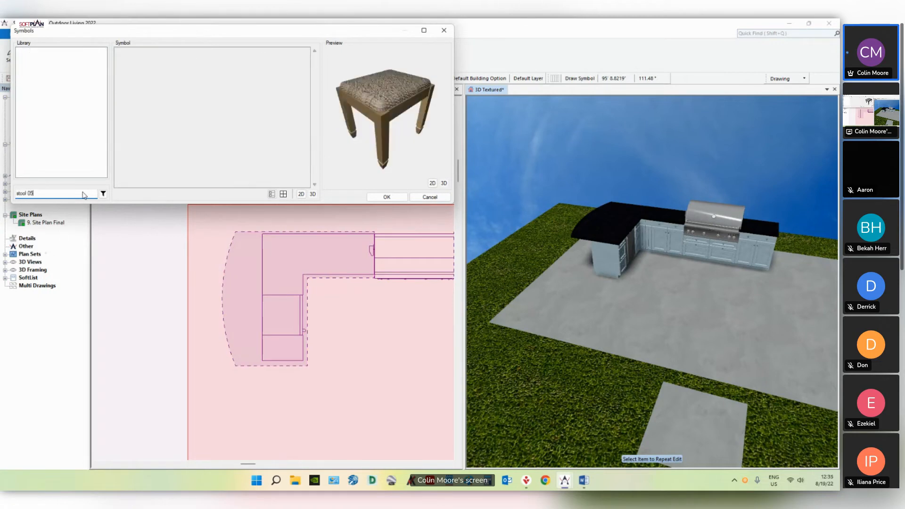
pyautogui.doubleClick(145, 84)
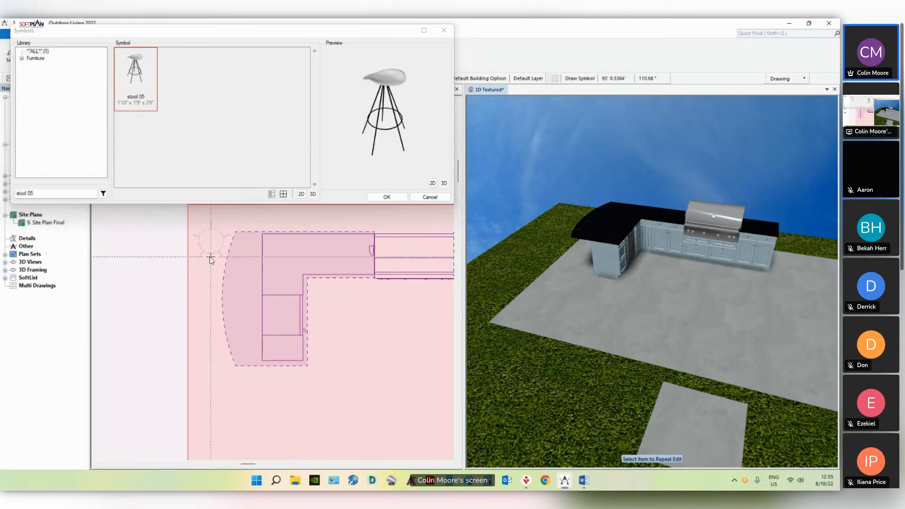
pyautogui.click(229, 258)
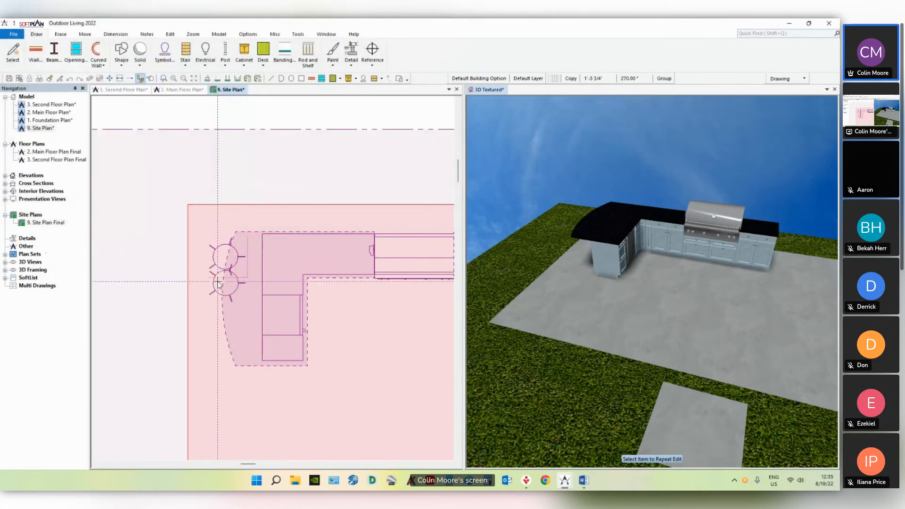
pyautogui.click(219, 300)
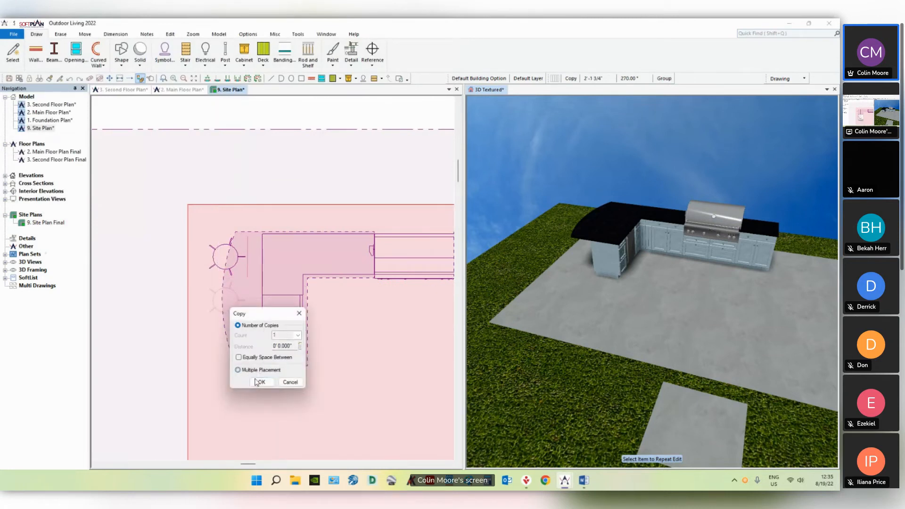
pyautogui.click(217, 345)
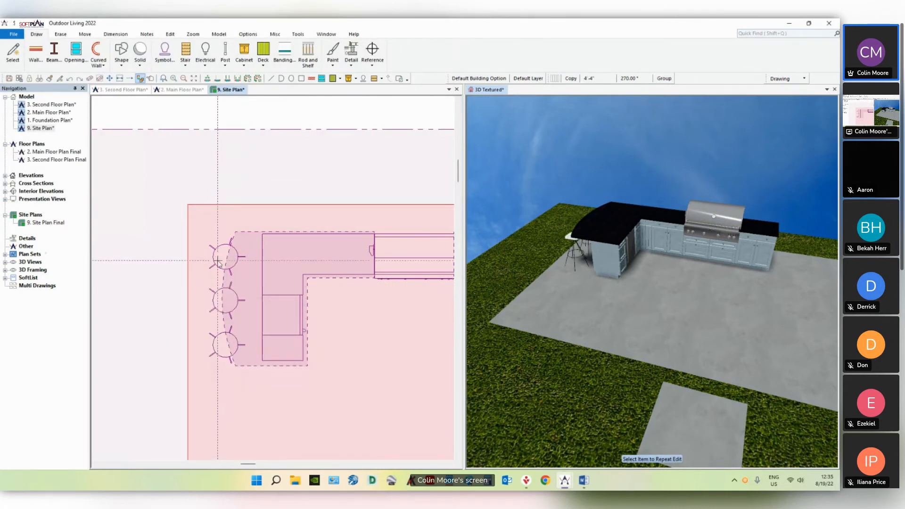
# Step: Find the Basket of Fruit symbol by searching "basket" and place it on the corner of the countertop
pyautogui.click(163, 59)
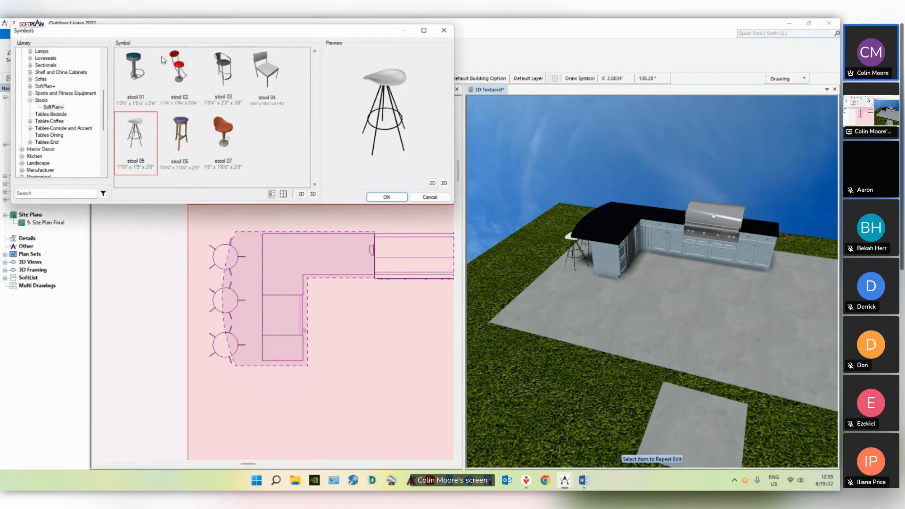
pyautogui.click(64, 193)
pyautogui.write('basket')
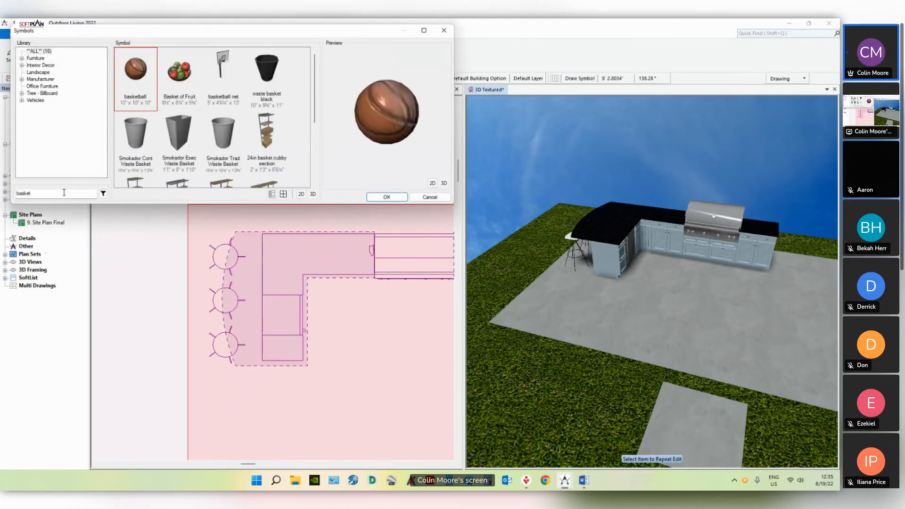
pyautogui.click(184, 104)
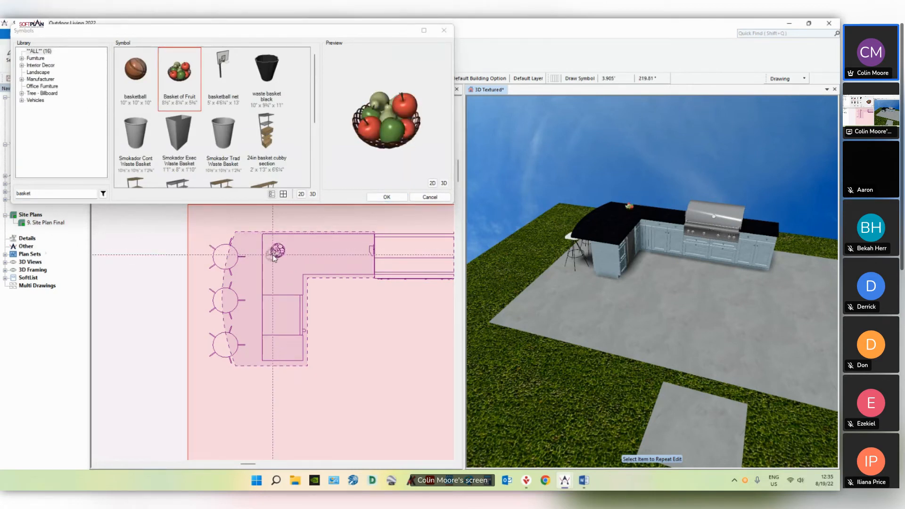
pyautogui.click(273, 255)
# Step: Find the Tapete Sahara Stripe Indoor Outdoor rug by searching "tapete sahara" and place it on the slab in front of the grill
pyautogui.click(74, 194)
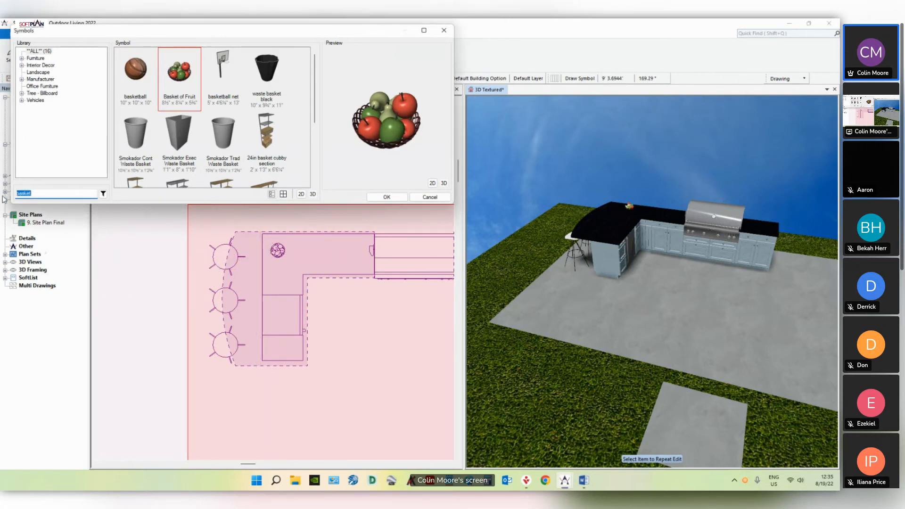
pyautogui.write('lapete sahar')
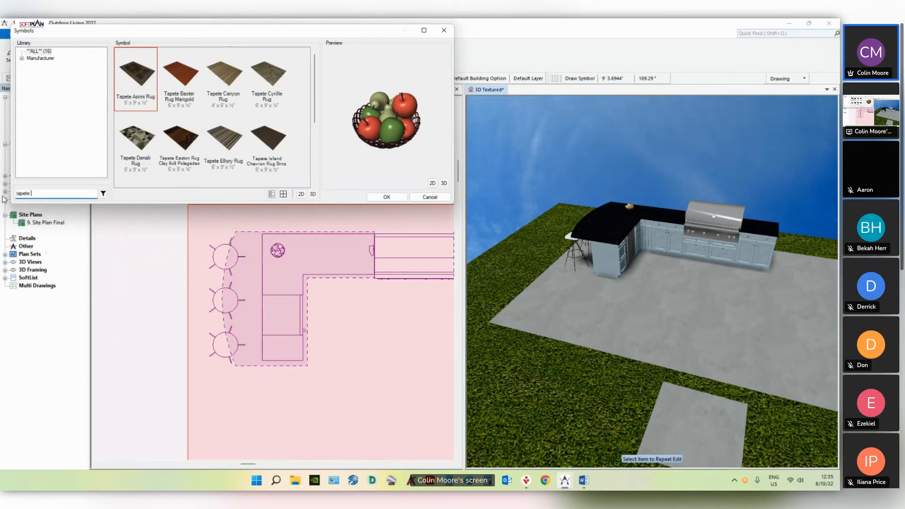
pyautogui.write('ahara')
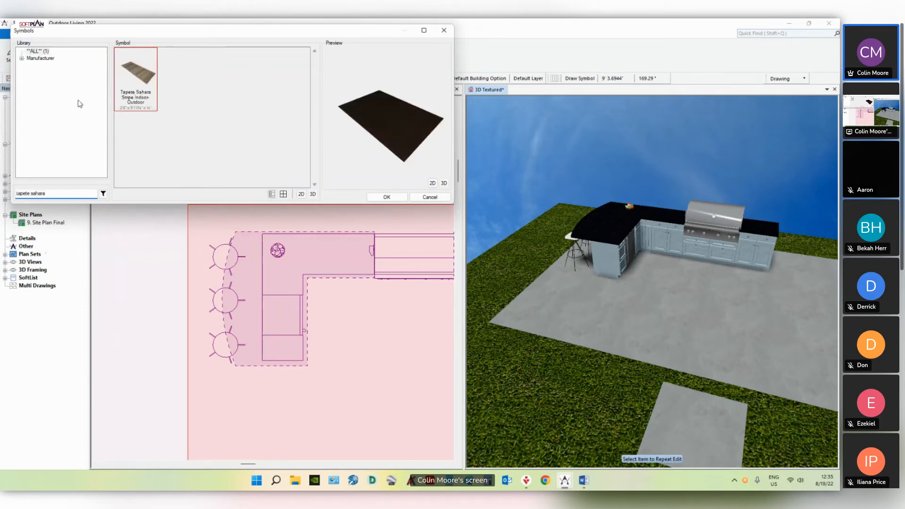
pyautogui.click(135, 90)
pyautogui.moveTo(372, 323); pyautogui.dragTo(322, 319, button='middle')
pyautogui.click(316, 303)
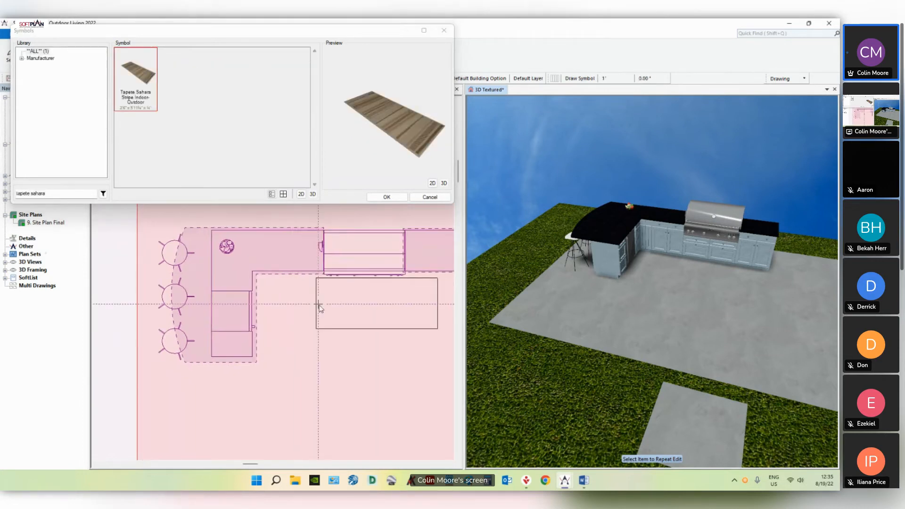
pyautogui.click(381, 307)
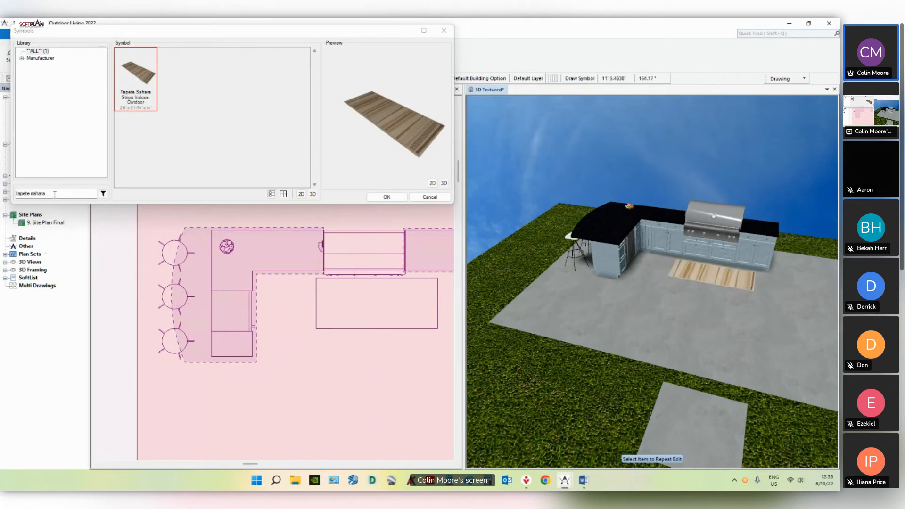
# Step: Place the Lachesis Sectional with Cushion, found by searching "lachesis", rotated on the open end of the slab and move it closer to the rear corner
pyautogui.moveTo(55, 195); pyautogui.dragTo(8, 196)
pyautogui.press('BackSpace')
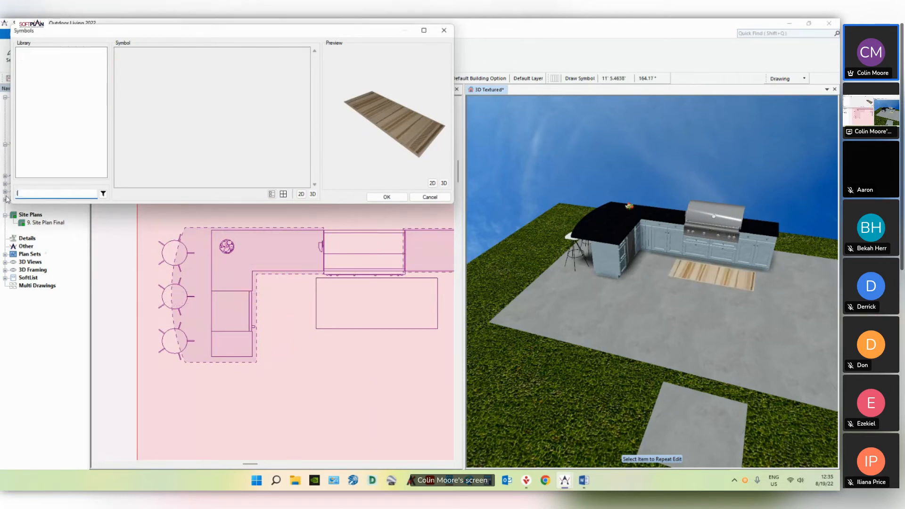
pyautogui.write('lachesis')
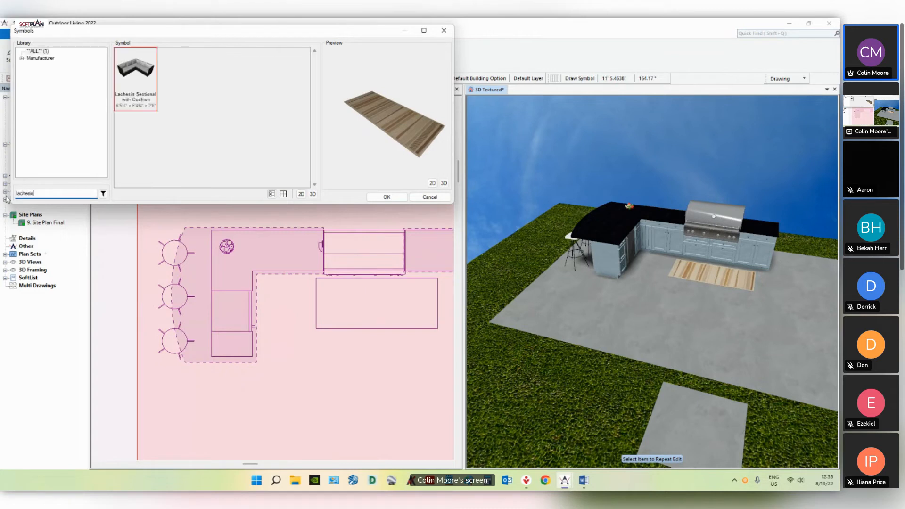
pyautogui.click(150, 106)
pyautogui.scroll(-3, 369, 333)
pyautogui.press('Right')
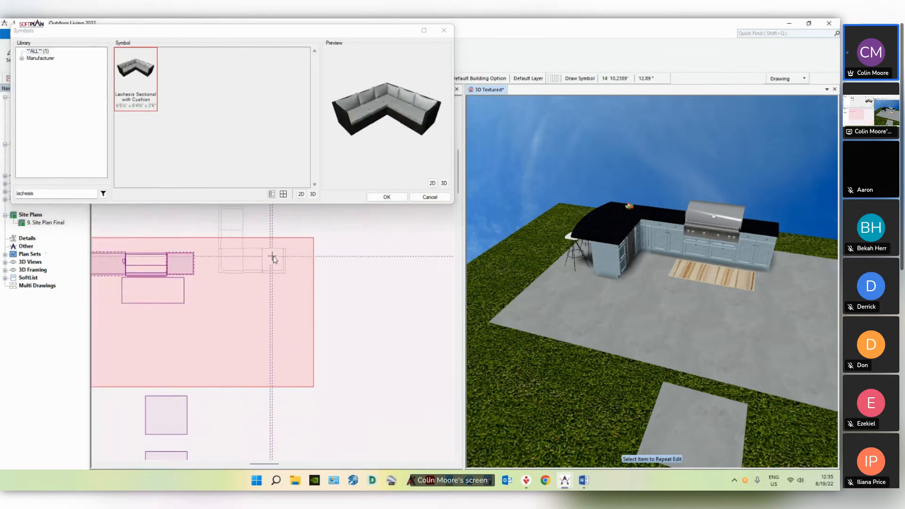
pyautogui.click(290, 270)
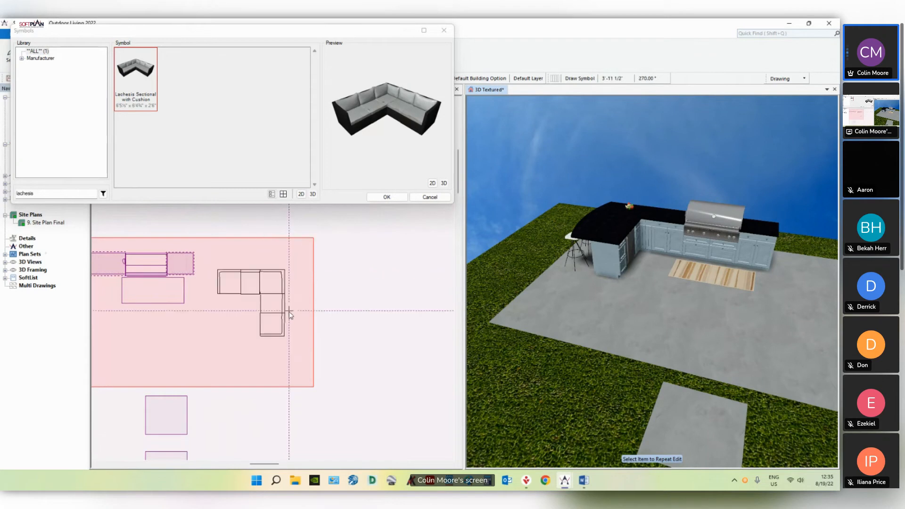
pyautogui.click(247, 301)
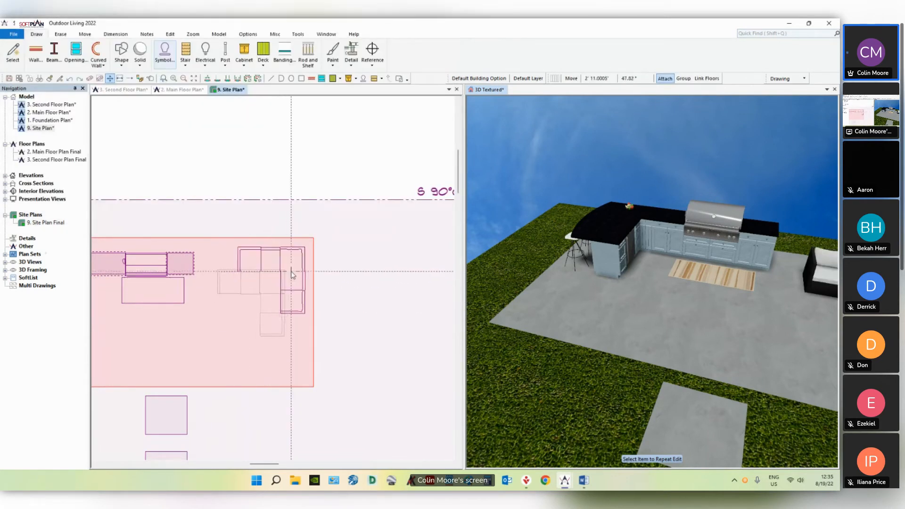
pyautogui.click(291, 272)
# Step: Place the Colona All Weather Outdoor Loveseat with Cushion on the slab opposite the sectional's long back
pyautogui.click(165, 54)
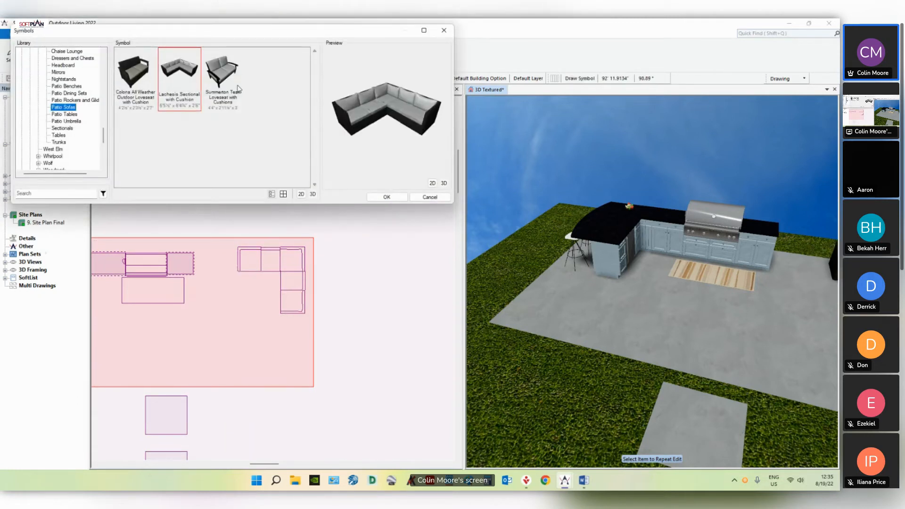
pyautogui.click(134, 98)
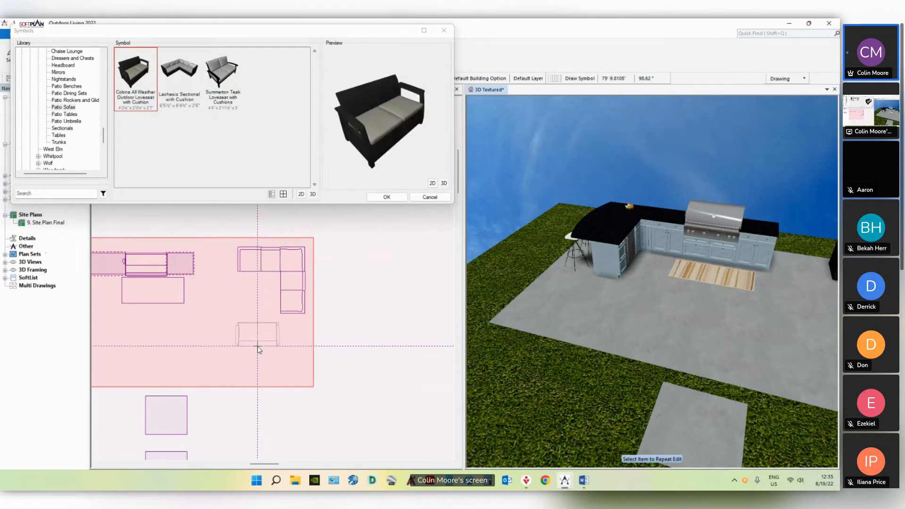
pyautogui.click(257, 345)
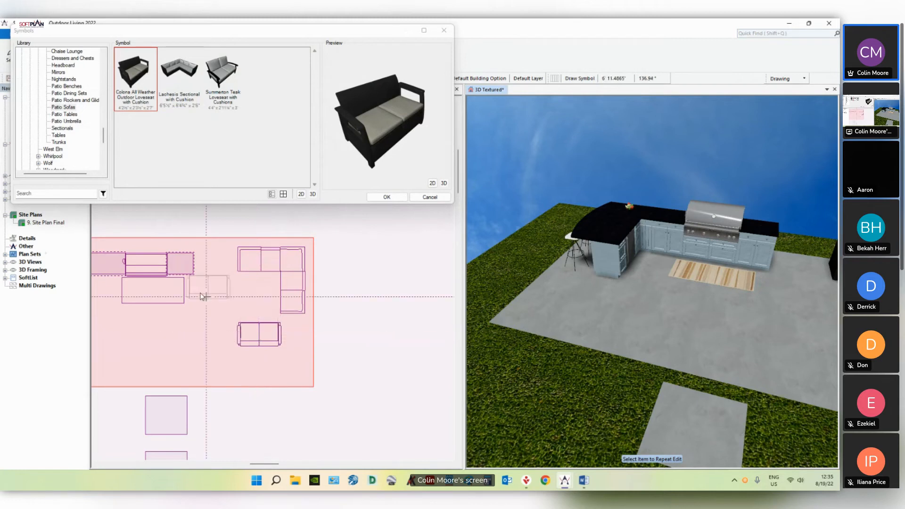
# Step: Find the Deluxe Illuminated Umbrella symbol by searching "deluxe illu" and place it between the sectional and the loveseat
pyautogui.click(66, 194)
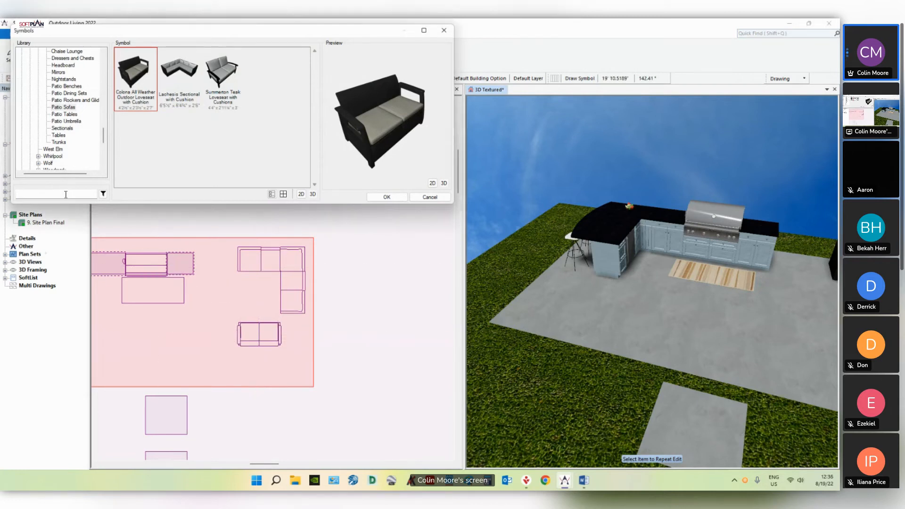
pyautogui.write('deluxe')
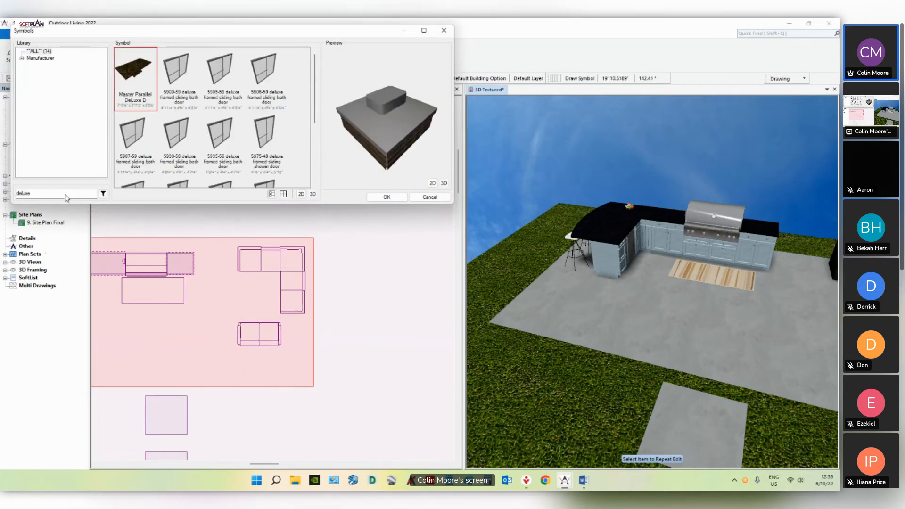
pyautogui.write(' illu')
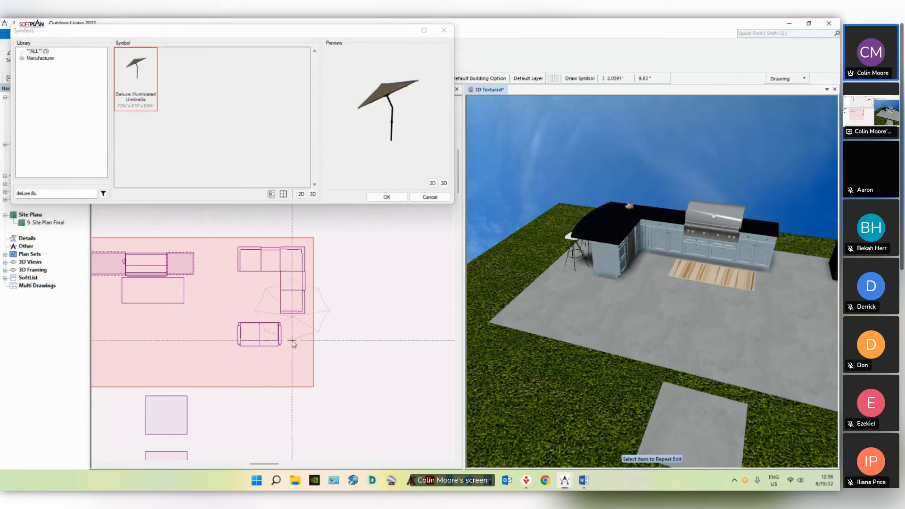
pyautogui.click(293, 355)
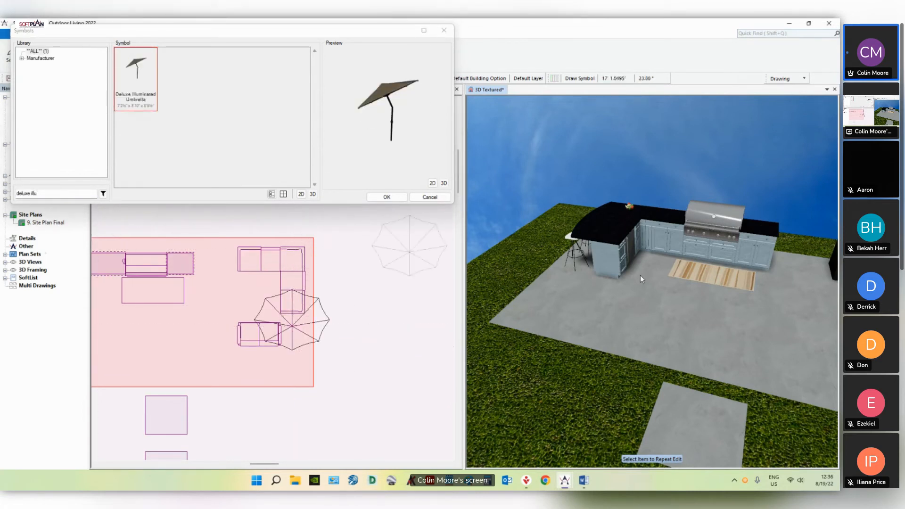
# Step: Move the umbrella slightly farther from the sectional so its pole stands beside the loveseat
pyautogui.moveTo(818, 279)
pyautogui.mouseDown()
pyautogui.moveTo(754, 301)
pyautogui.moveTo(767, 302)
pyautogui.moveTo(760, 268)
pyautogui.mouseUp()
pyautogui.click(276, 316)
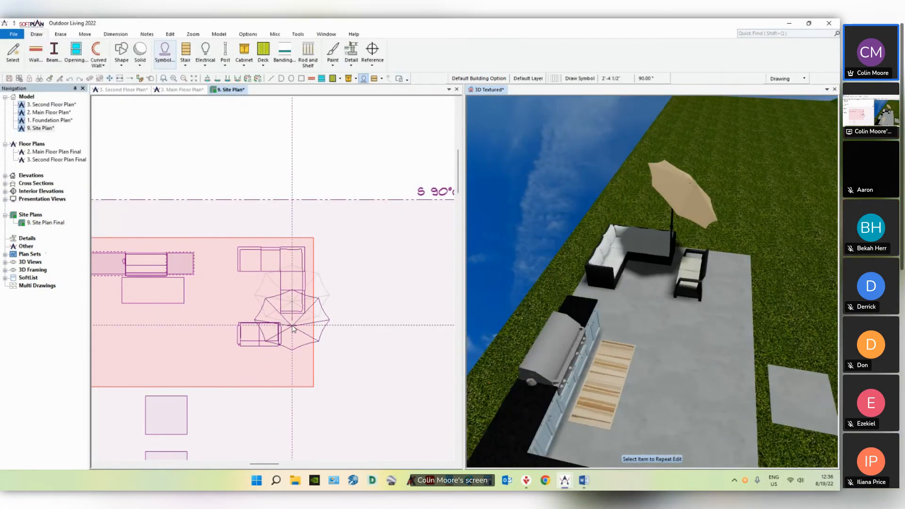
pyautogui.click(293, 329)
pyautogui.click(293, 338)
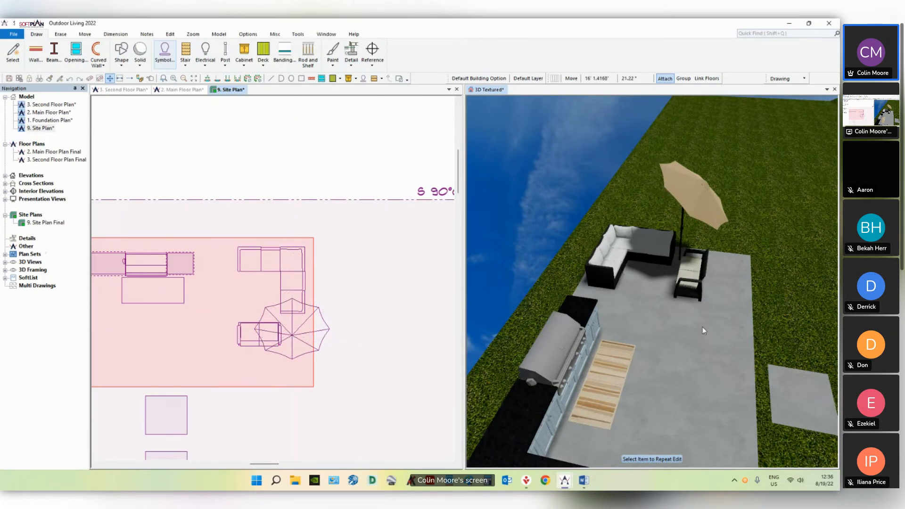
pyautogui.moveTo(702, 327); pyautogui.dragTo(672, 332, button='middle')
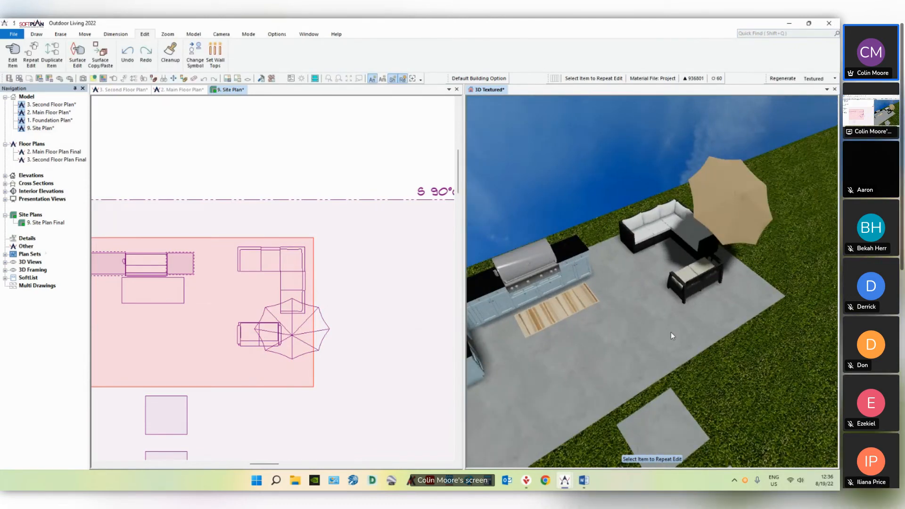
pyautogui.scroll(2, 657, 329)
# Step: Switch the site plan from Drawing mode to Site mode
pyautogui.scroll(-5, 326, 307)
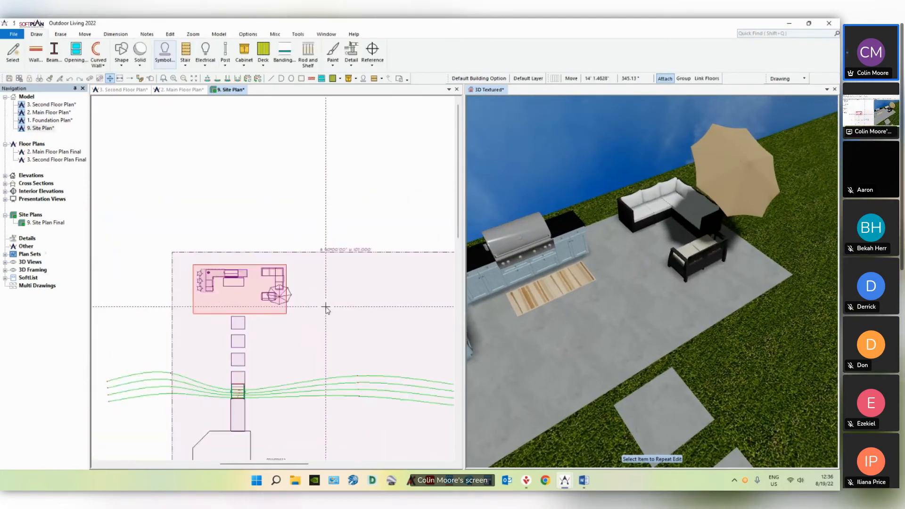
pyautogui.scroll(-2, 326, 307)
pyautogui.click(787, 78)
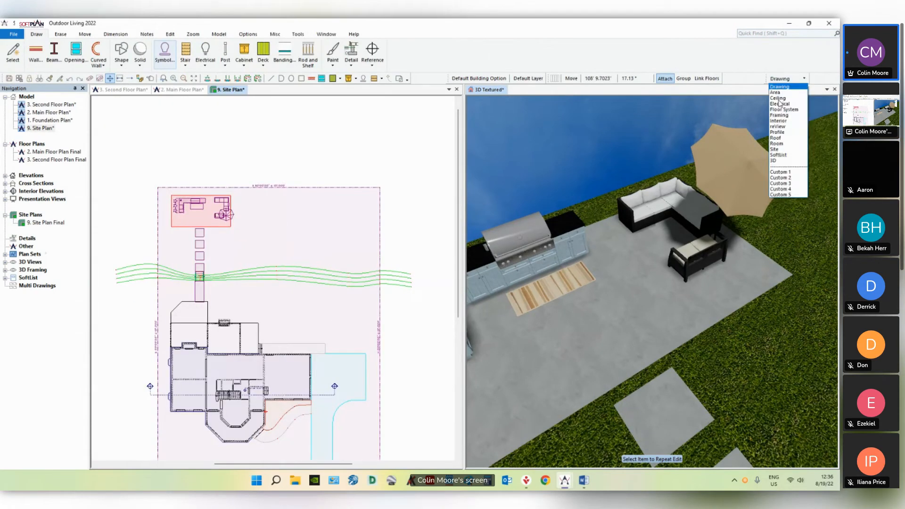
pyautogui.click(775, 149)
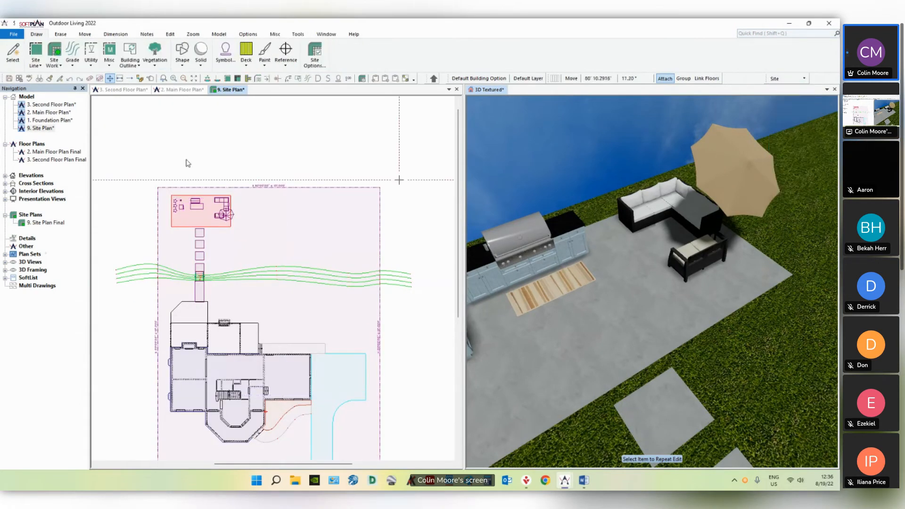
# Step: Start a new fence using the "square straight 6ft" definition from the Wood Fences library, drawn with the Line polygon method
pyautogui.click(55, 68)
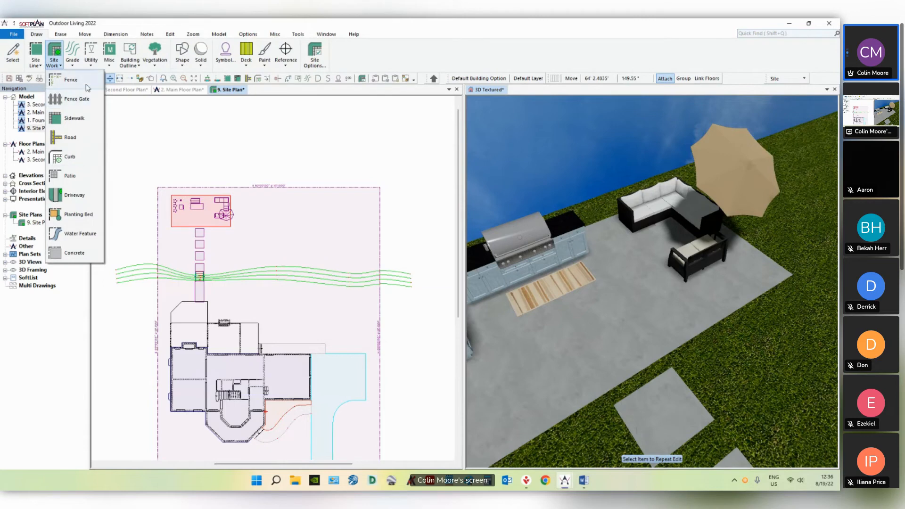
pyautogui.click(70, 80)
pyautogui.click(54, 80)
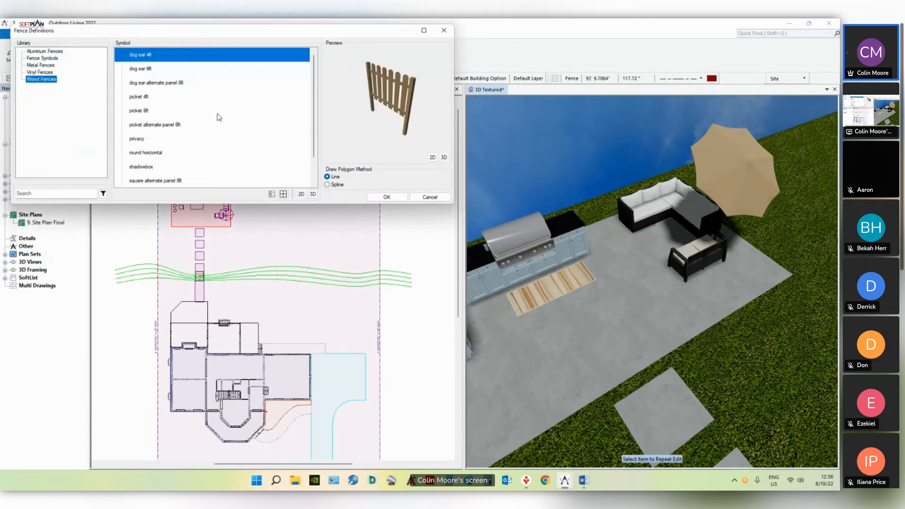
pyautogui.scroll(-1, 221, 119)
pyautogui.click(168, 168)
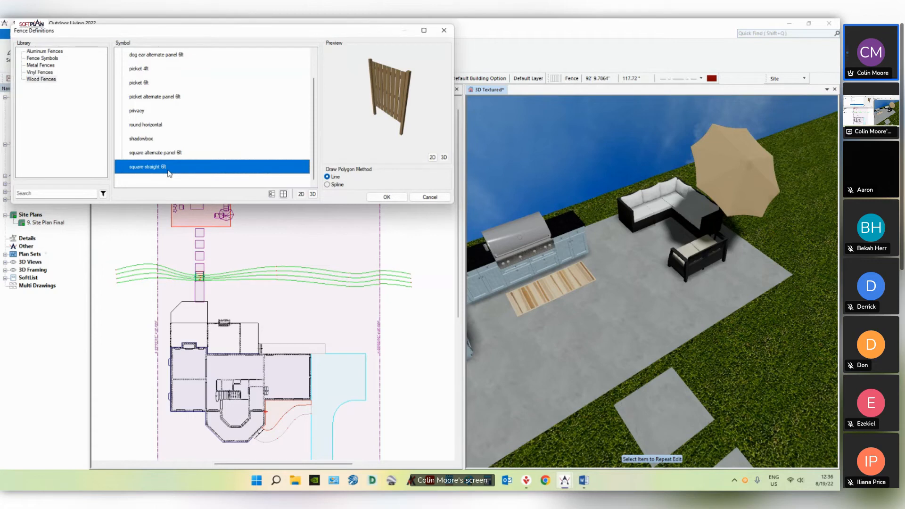
# Step: Draw the fence just inside the property line from the house's side wall around the back yard and across the driveway's rear edge to the garage
pyautogui.click(161, 380)
pyautogui.scroll(4, 160, 300)
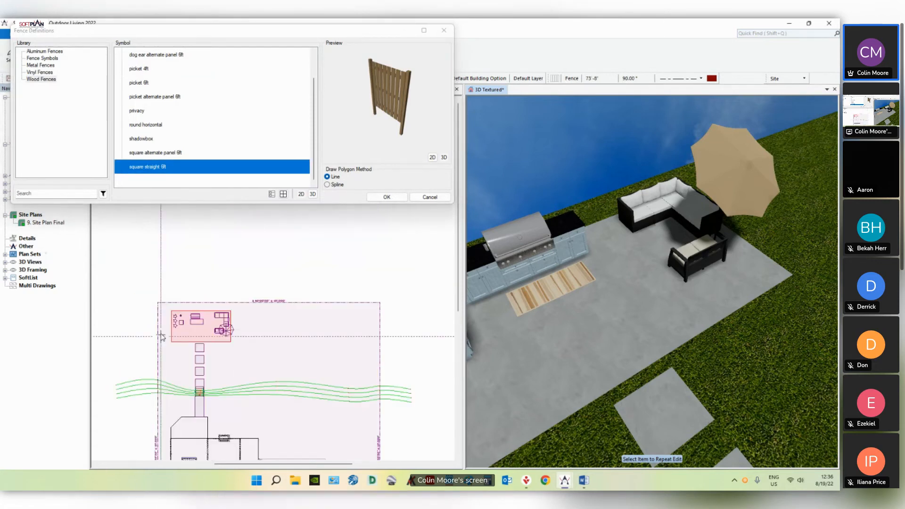
pyautogui.click(161, 305)
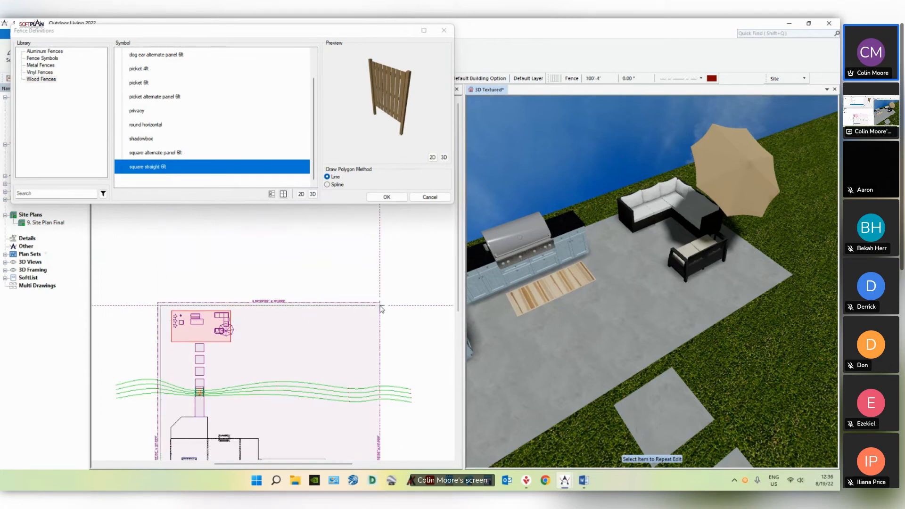
pyautogui.click(375, 305)
pyautogui.scroll(-1, 373, 351)
pyautogui.moveTo(373, 352); pyautogui.dragTo(372, 262, button='middle')
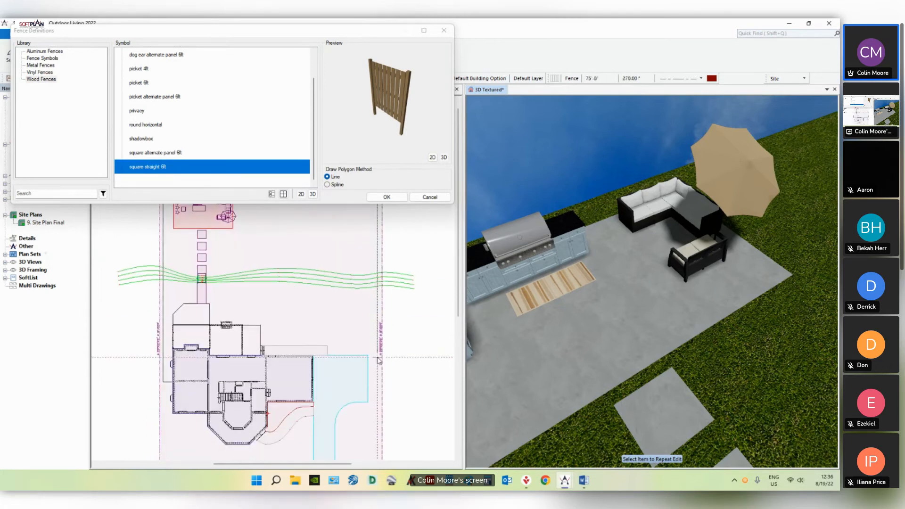
pyautogui.scroll(2, 373, 358)
pyautogui.moveTo(273, 276); pyautogui.dragTo(284, 285, button='middle')
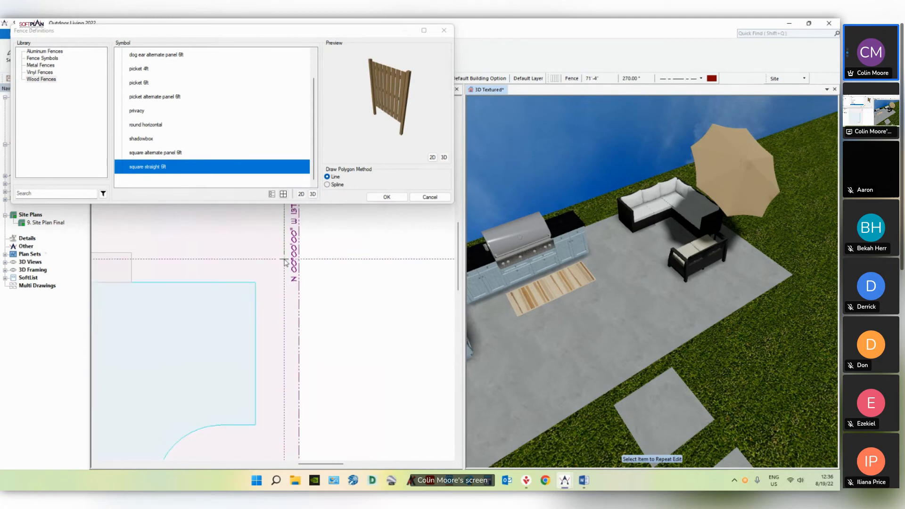
pyautogui.click(284, 282)
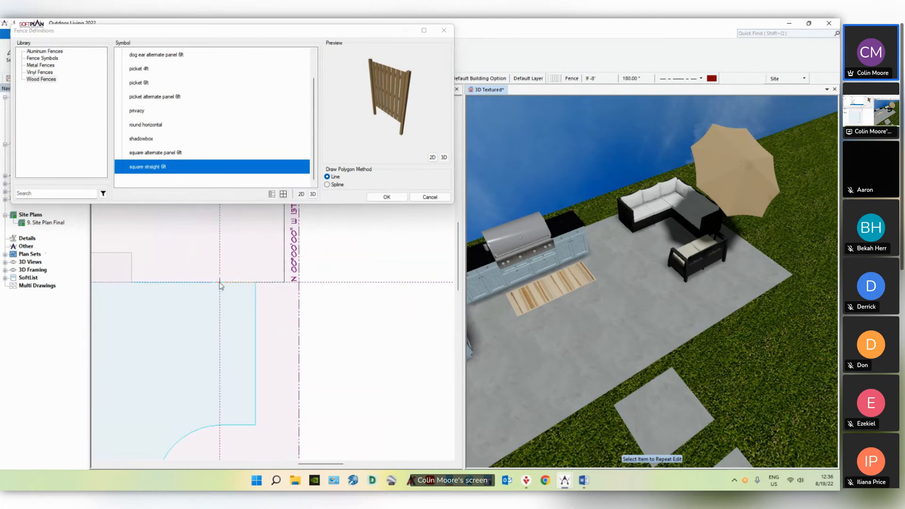
pyautogui.moveTo(150, 284); pyautogui.dragTo(350, 281, button='middle')
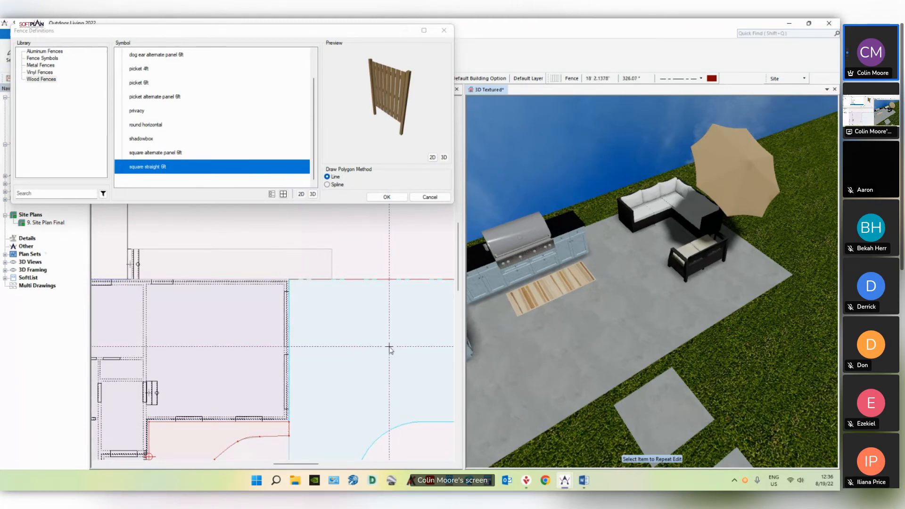
pyautogui.scroll(-2, 321, 269)
pyautogui.click(387, 197)
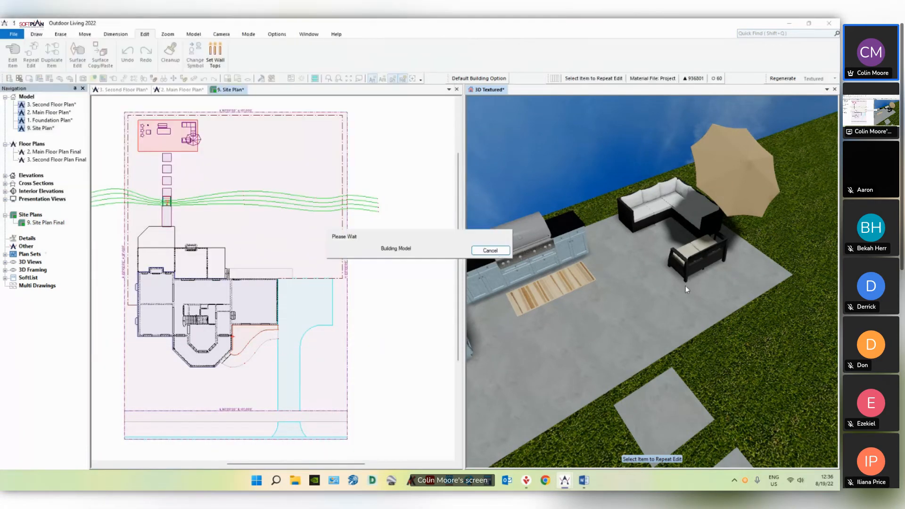
pyautogui.moveTo(698, 287); pyautogui.dragTo(711, 272)
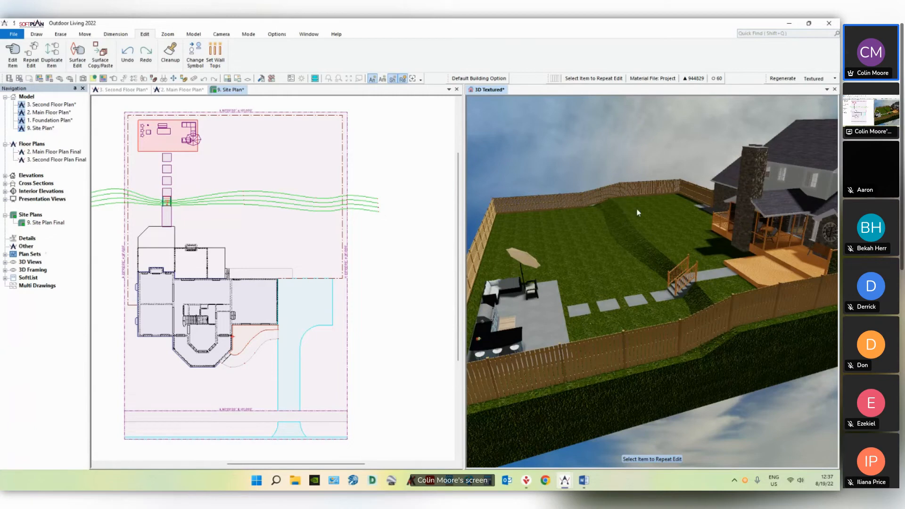
pyautogui.moveTo(637, 208); pyautogui.dragTo(656, 238)
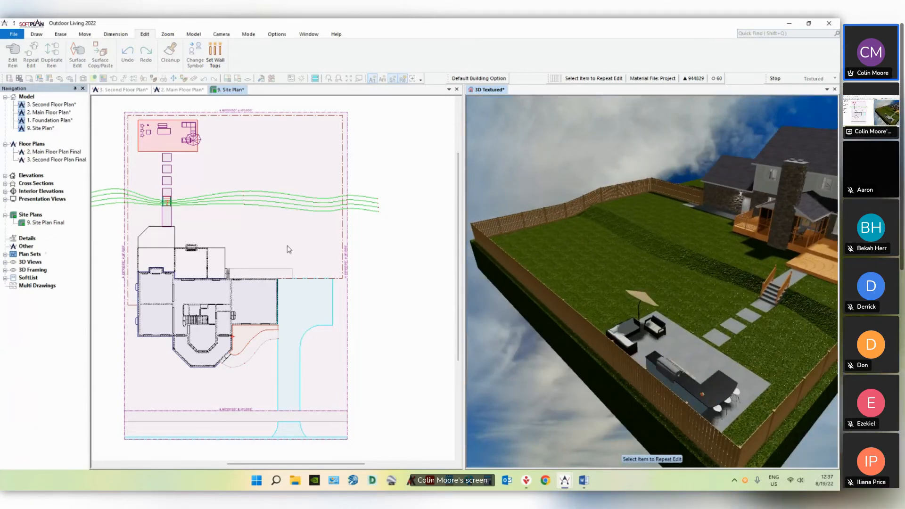
# Step: Insert a fence gate about 3 ft wide between the driveway and the fence corner, and move it along the fence to the garage wall
pyautogui.scroll(6, 283, 279)
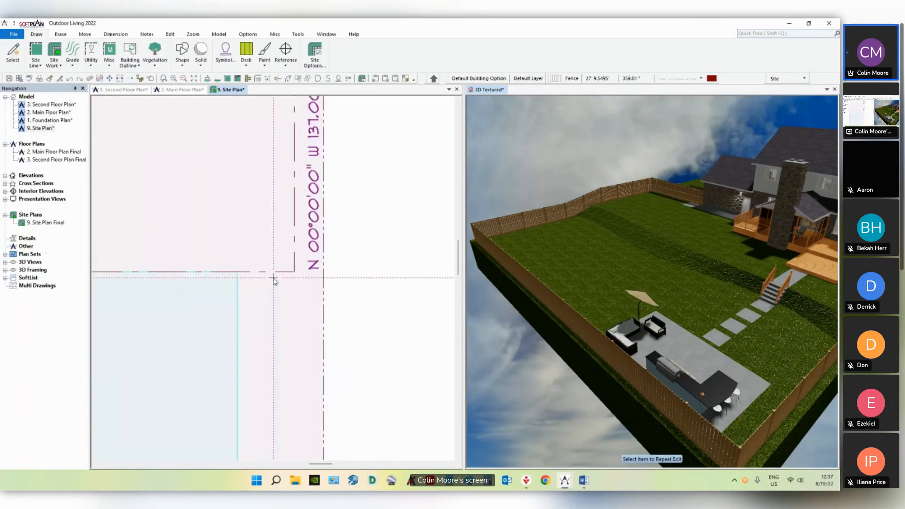
pyautogui.click(54, 53)
pyautogui.click(71, 98)
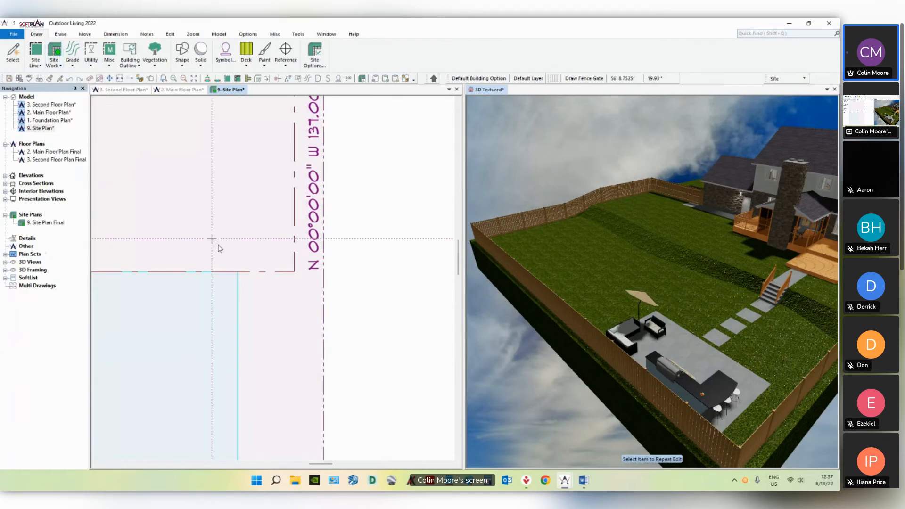
pyautogui.click(244, 272)
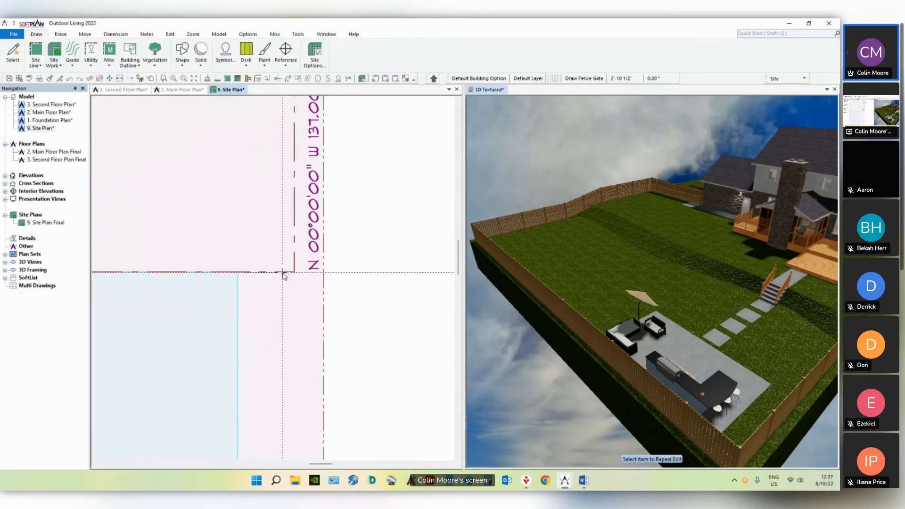
pyautogui.click(283, 274)
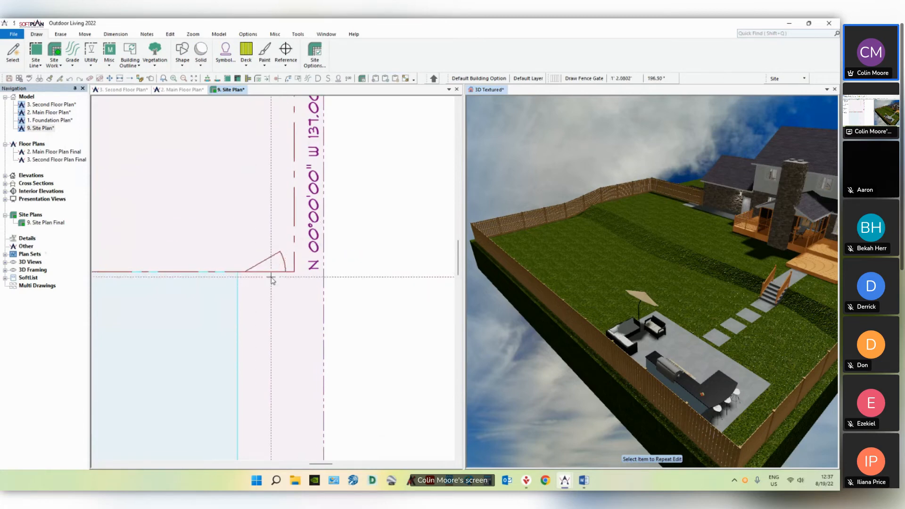
pyautogui.rightClick(270, 273)
pyautogui.moveTo(288, 281)
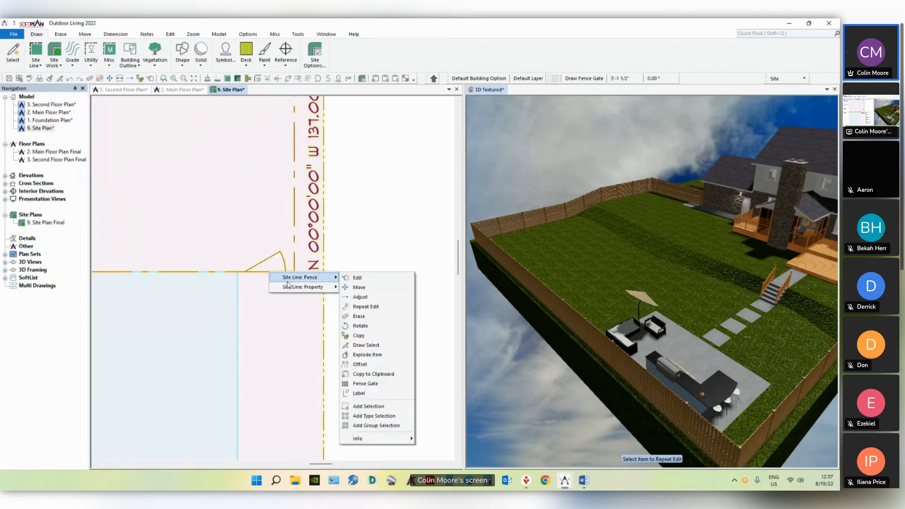
pyautogui.click(361, 287)
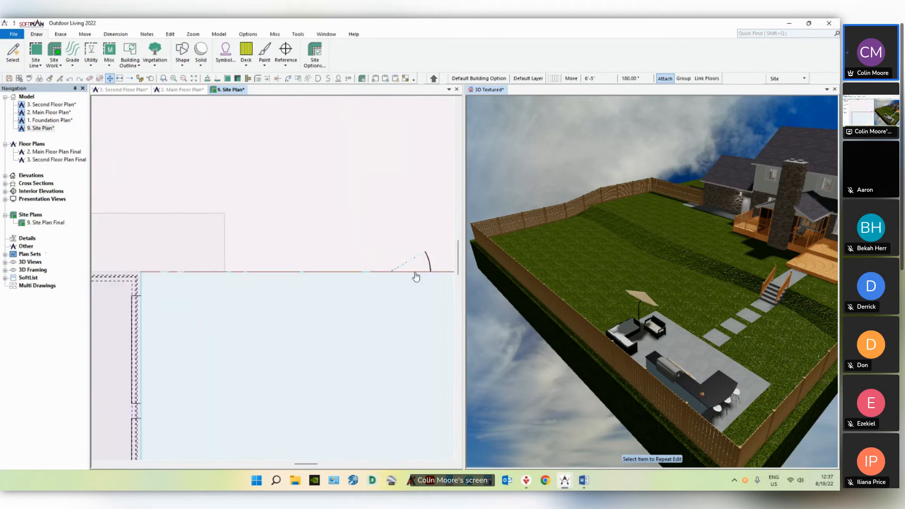
# Step: Edit the gate beside the garage: set its width to 4 ft, make it a double gate and show it open in the model
pyautogui.rightClick(182, 273)
pyautogui.moveTo(199, 287)
pyautogui.click(273, 289)
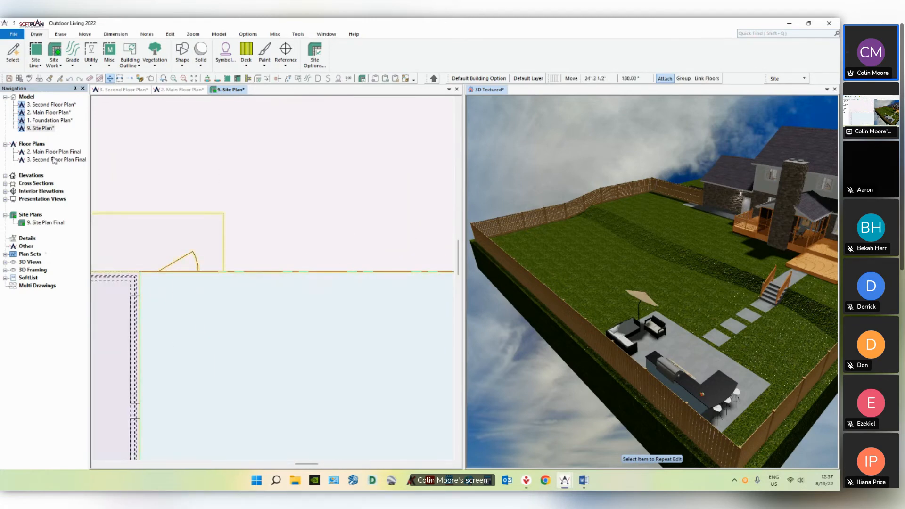
pyautogui.press('Return')
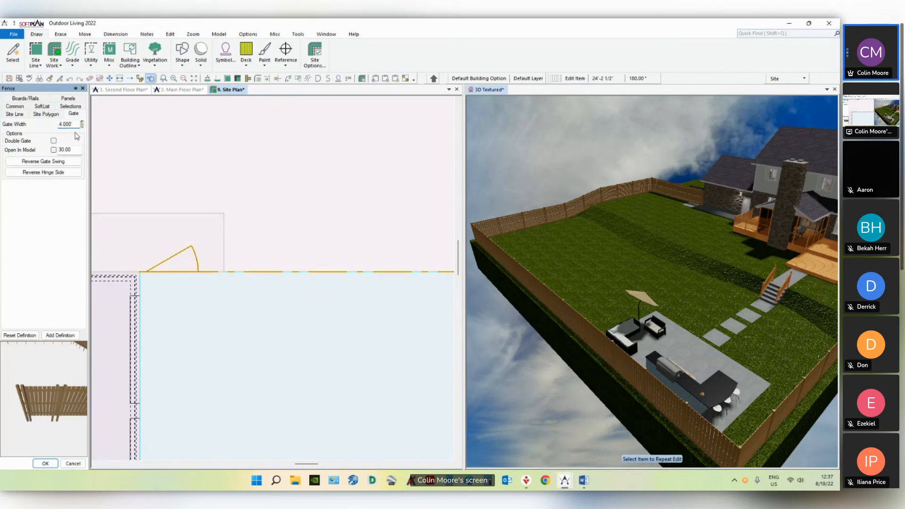
pyautogui.click(53, 141)
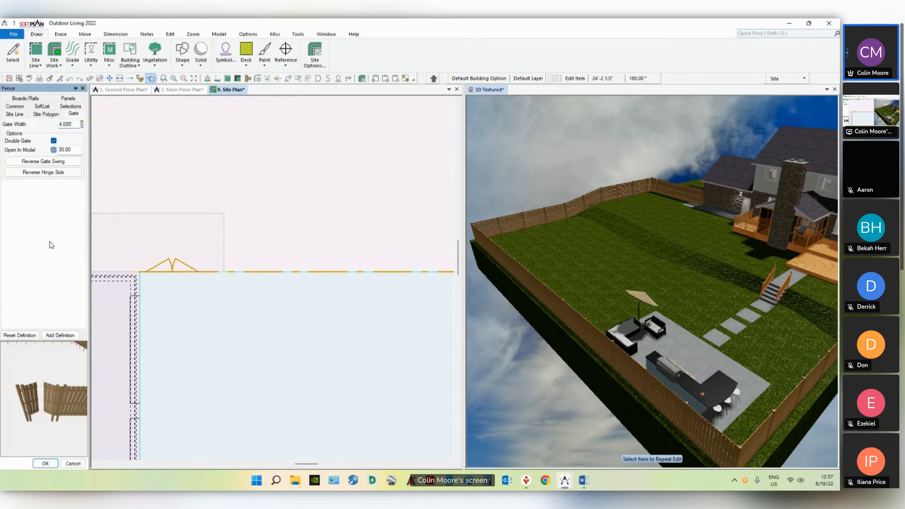
pyautogui.moveTo(33, 395); pyautogui.dragTo(48, 384)
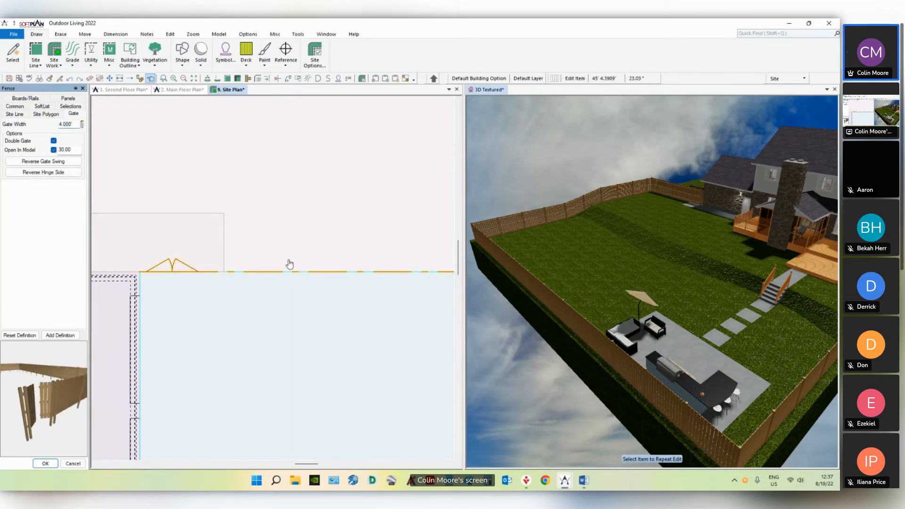
# Step: Insert a second fence gate about 2.67 ft wide in the short fence run on the opposite side of the house
pyautogui.scroll(-2, 289, 279)
pyautogui.moveTo(163, 315); pyautogui.dragTo(388, 295, button='middle')
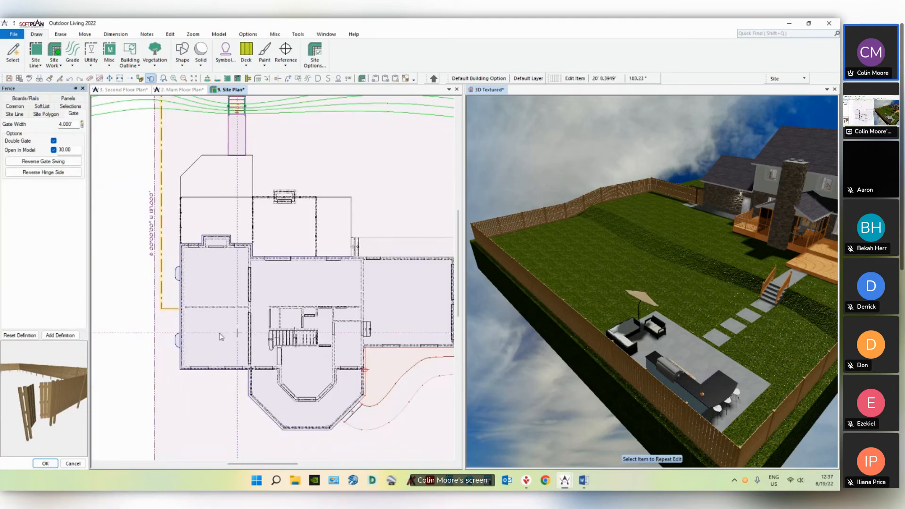
pyautogui.scroll(3, 165, 314)
pyautogui.click(54, 59)
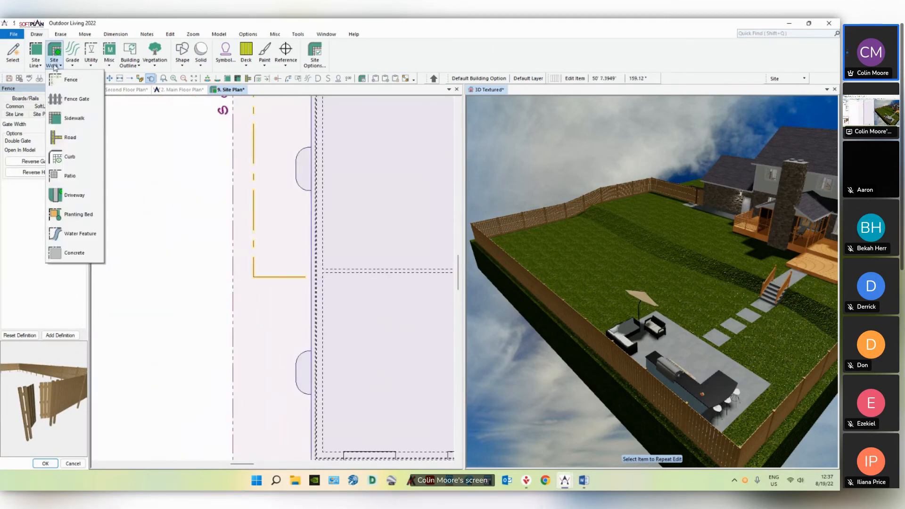
pyautogui.click(71, 99)
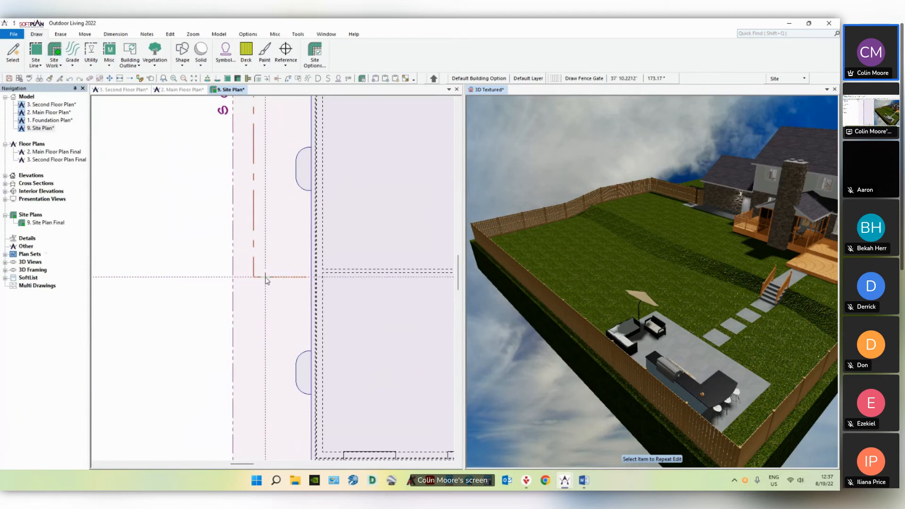
pyautogui.click(300, 277)
pyautogui.click(300, 258)
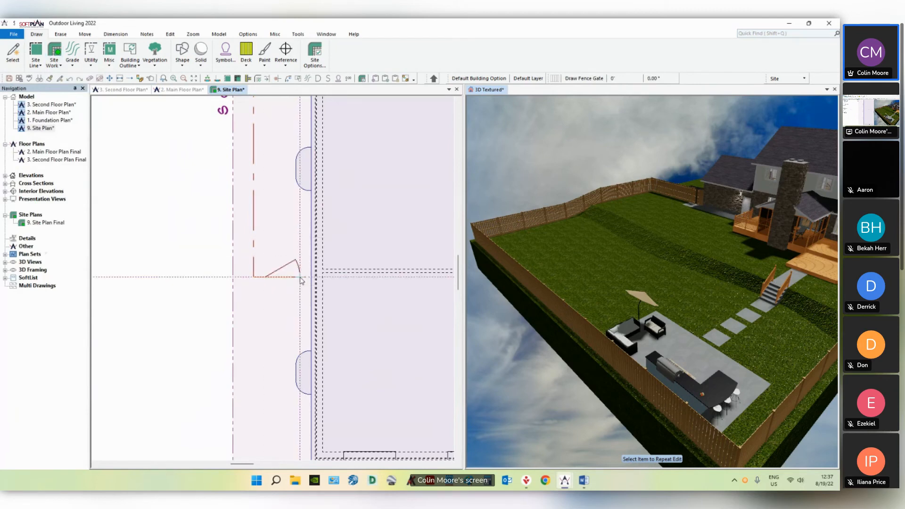
# Step: Set the width of the gate in the short side run to 3 ft, show it open in the model and apply the changes
pyautogui.rightClick(293, 279)
pyautogui.moveTo(313, 288)
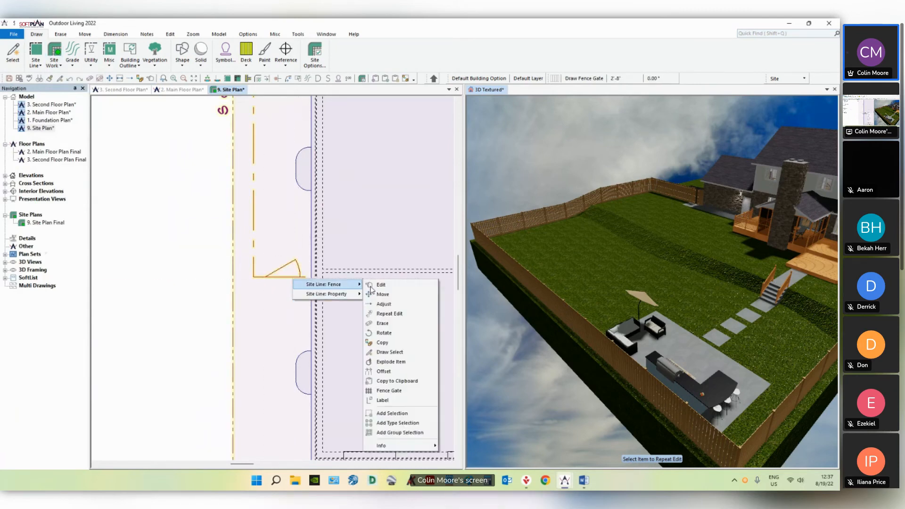
pyautogui.click(380, 286)
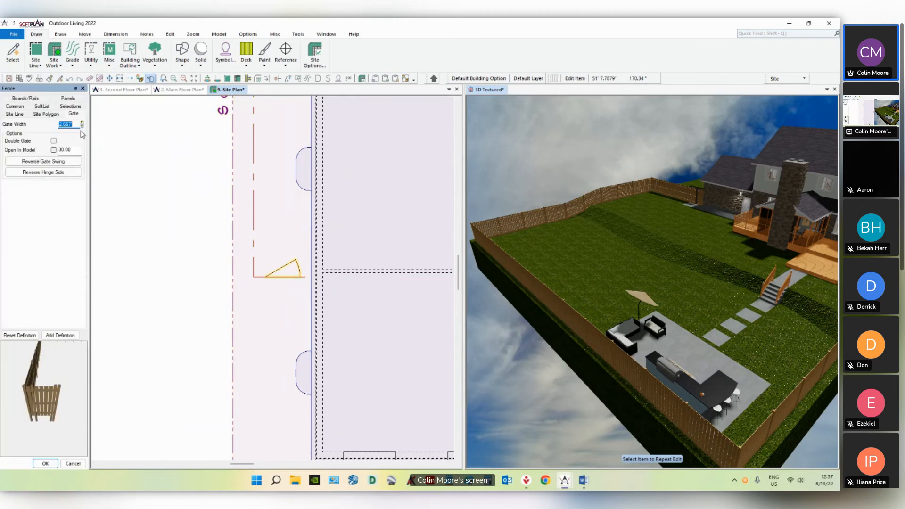
pyautogui.write('3')
pyautogui.press('Return')
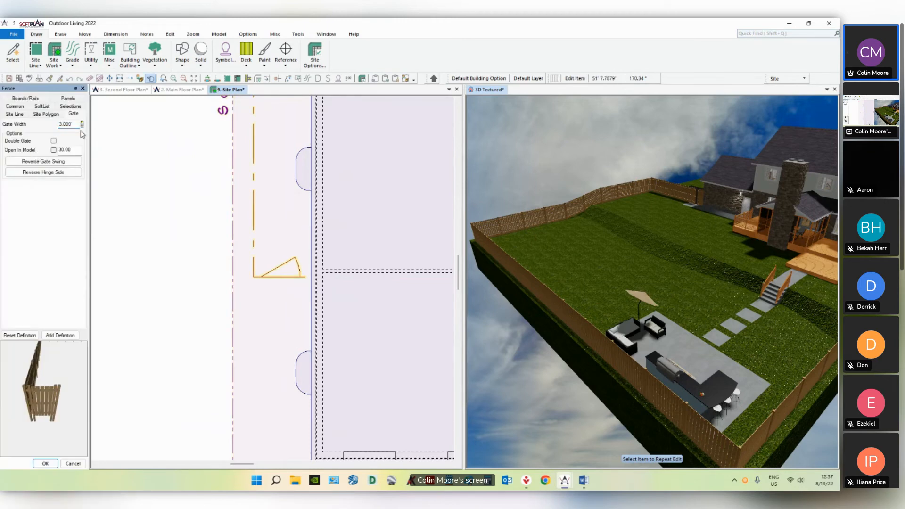
pyautogui.click(54, 150)
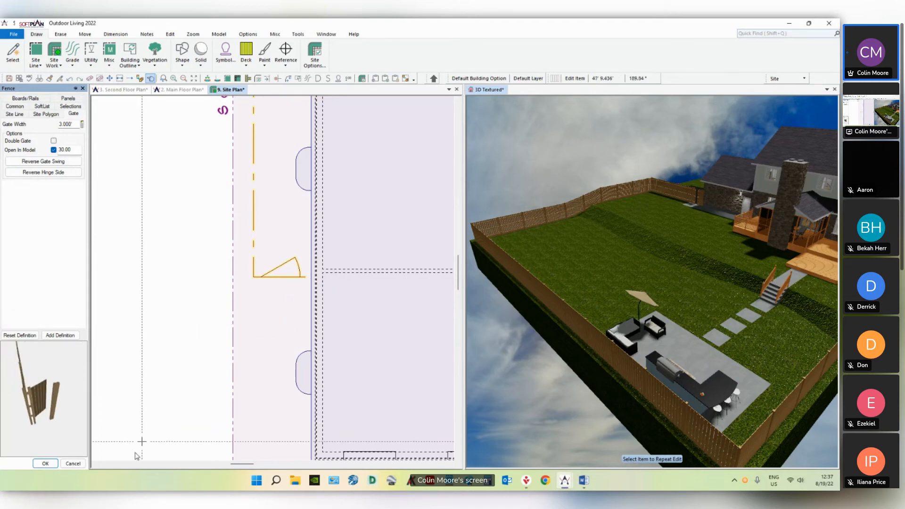
pyautogui.click(45, 464)
pyautogui.moveTo(608, 272); pyautogui.dragTo(691, 293)
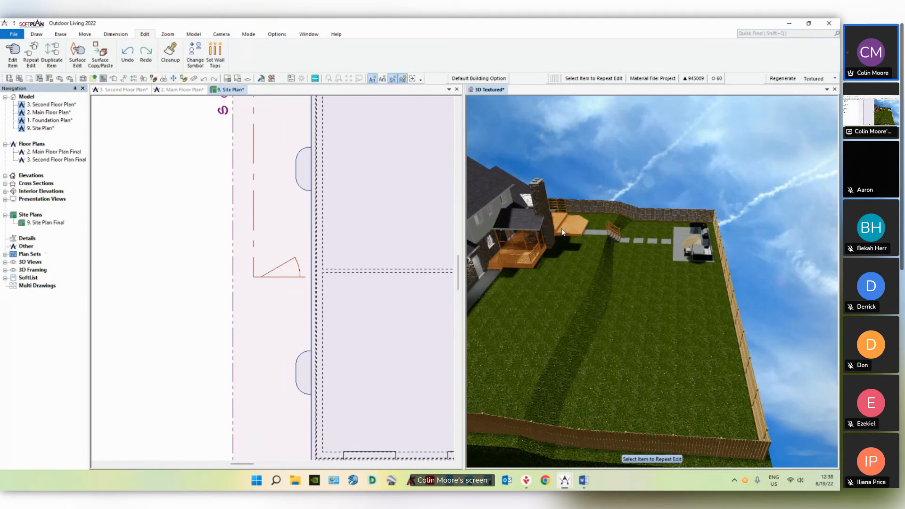
# Step: Draw an L-shaped planting bed with straight lines around the outer edges of the covered porch, about 28 ft along its outer side
pyautogui.click(329, 257)
pyautogui.scroll(-5, 329, 256)
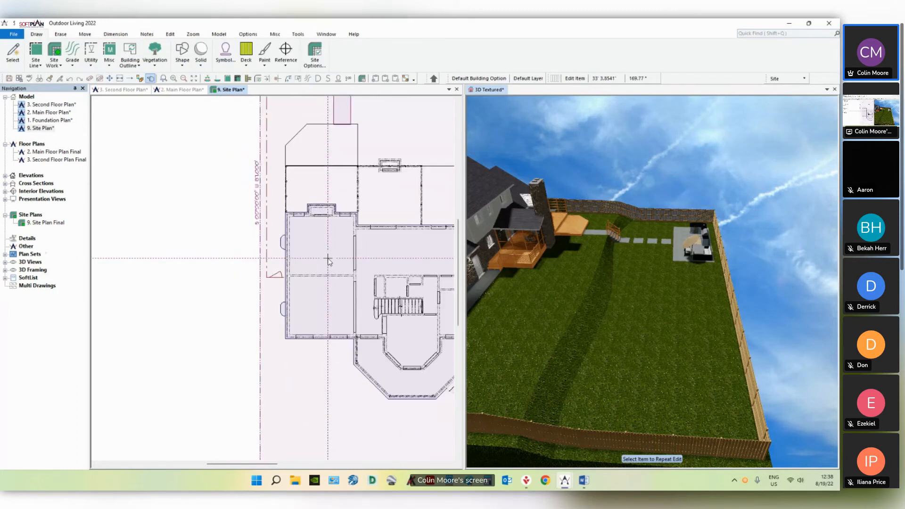
pyautogui.moveTo(364, 275)
pyautogui.mouseDown(button='middle')
pyautogui.moveTo(285, 295)
pyautogui.moveTo(311, 350)
pyautogui.mouseUp(button='middle')
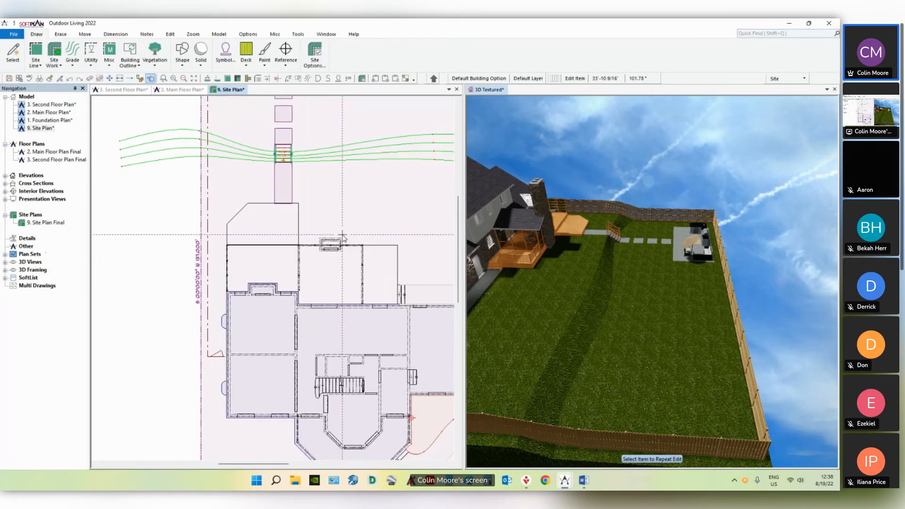
pyautogui.scroll(3, 278, 284)
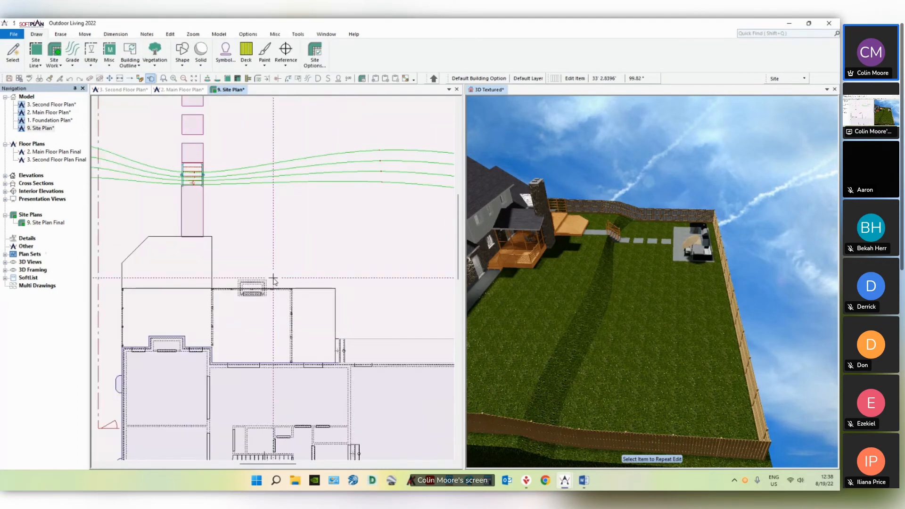
pyautogui.click(63, 64)
pyautogui.click(76, 212)
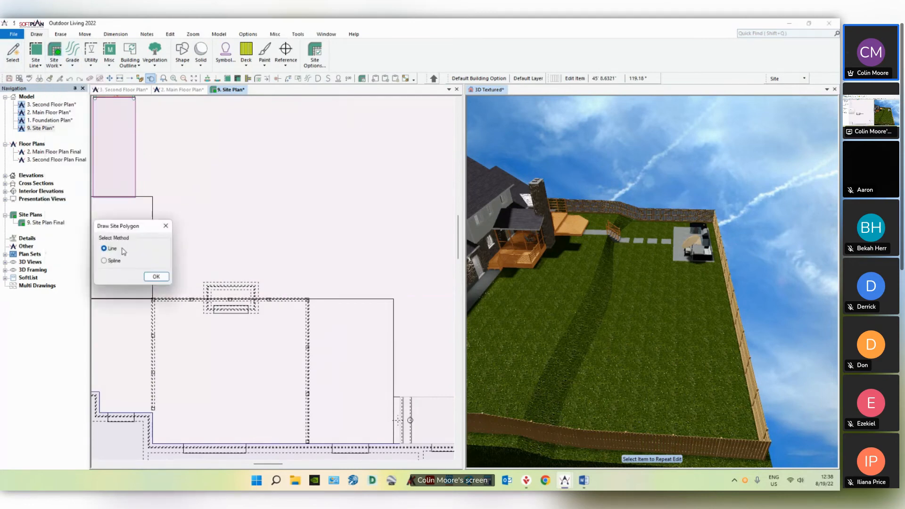
pyautogui.click(156, 276)
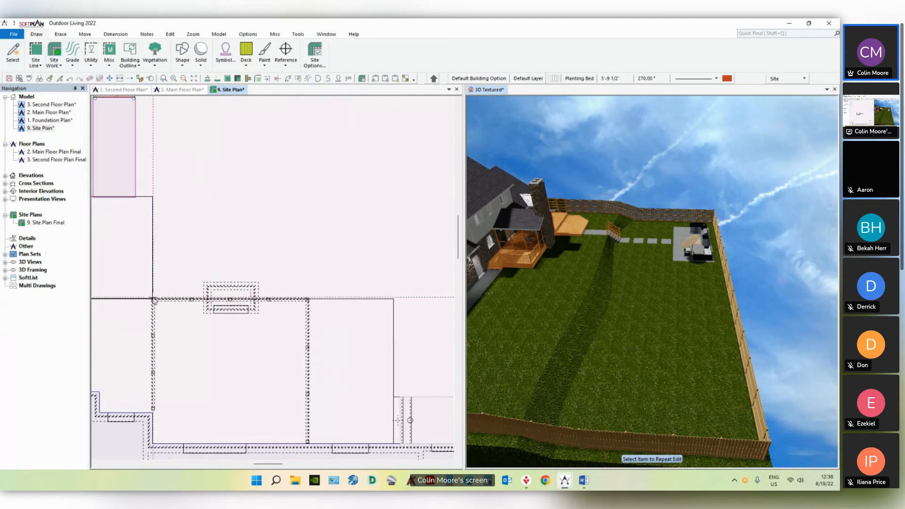
pyautogui.click(394, 298)
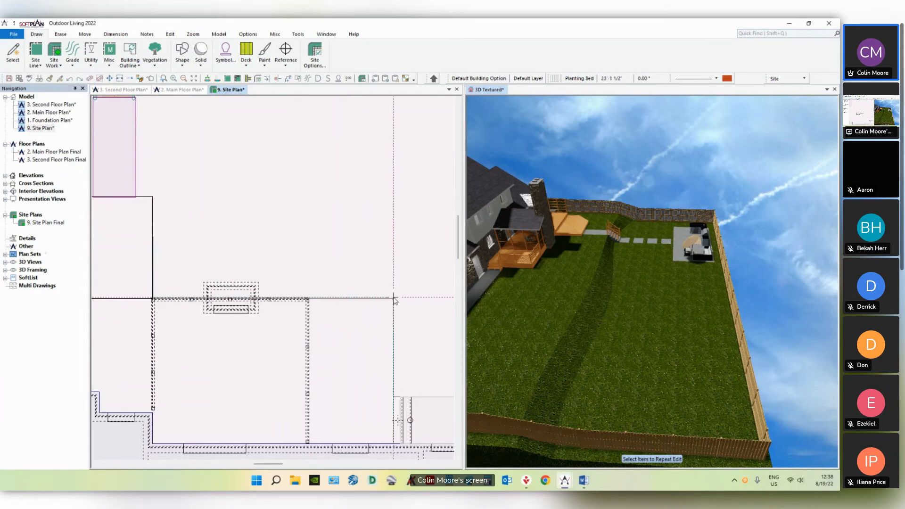
pyautogui.click(394, 399)
pyautogui.click(447, 398)
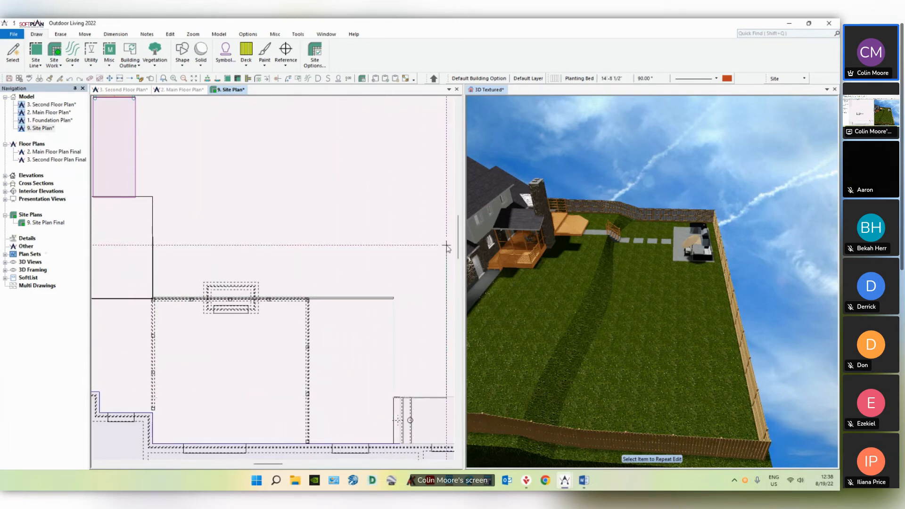
pyautogui.click(447, 237)
pyautogui.doubleClick(152, 237)
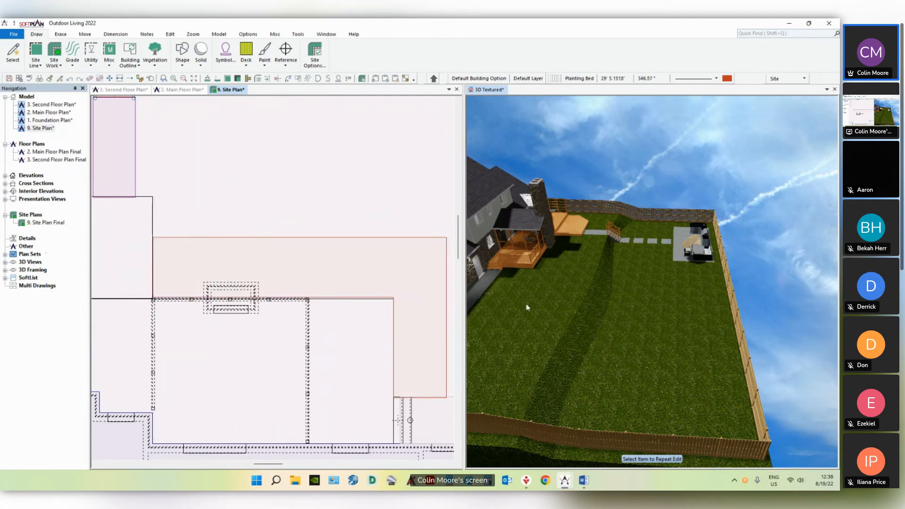
pyautogui.click(572, 283)
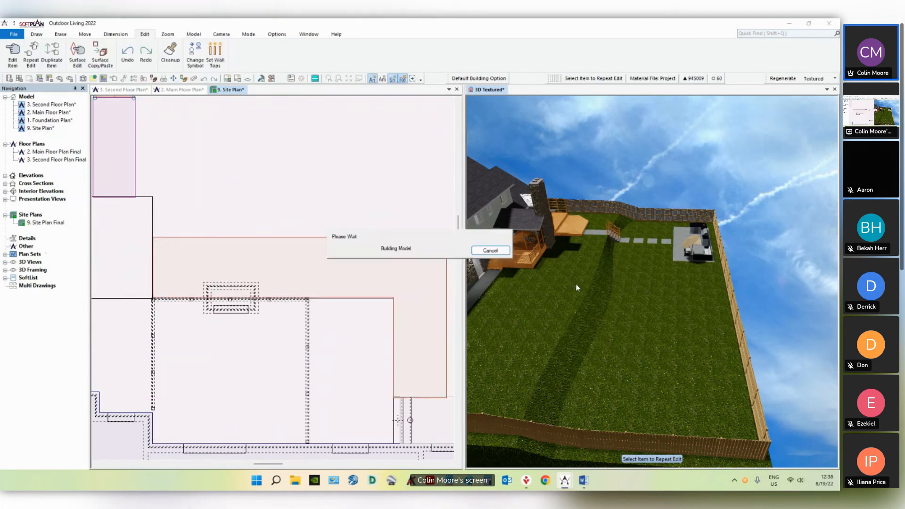
pyautogui.moveTo(567, 274); pyautogui.dragTo(602, 251)
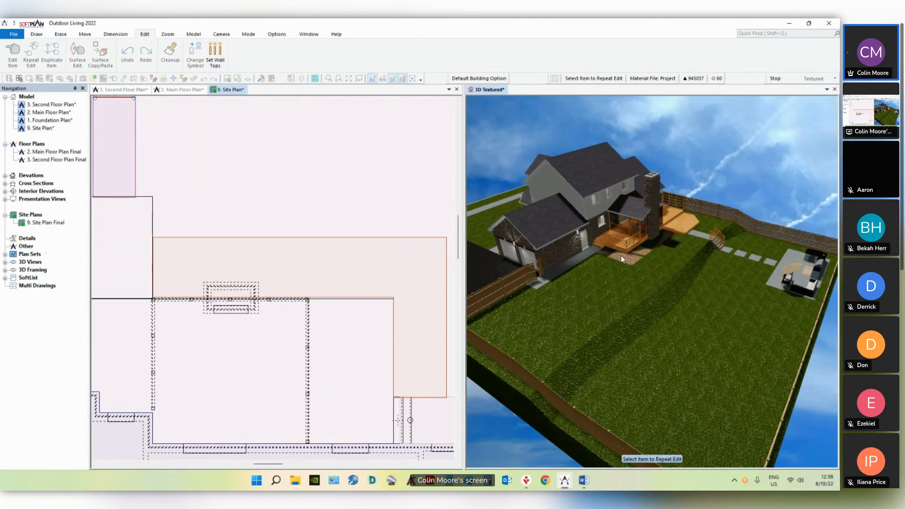
pyautogui.rightClick(621, 255)
pyautogui.click(635, 278)
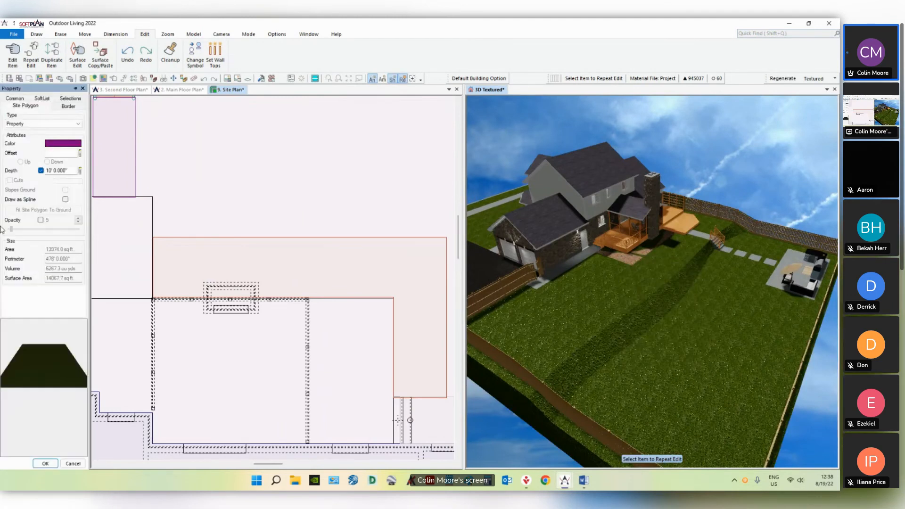
pyautogui.rightClick(629, 260)
pyautogui.moveTo(617, 261); pyautogui.dragTo(609, 260)
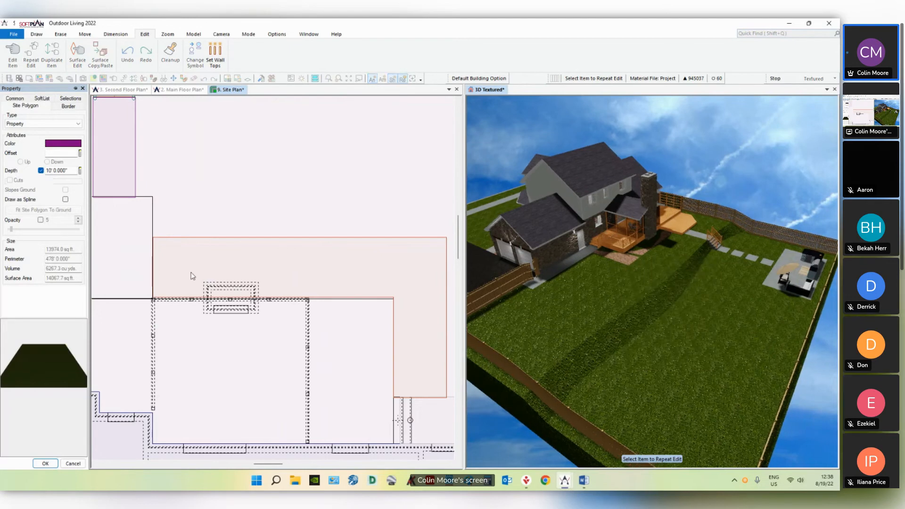
pyautogui.press('Escape')
# Step: Edit the L-shaped planting bed by the porch so that it cuts the ground, and apply the change
pyautogui.rightClick(281, 259)
pyautogui.moveTo(309, 267)
pyautogui.click(379, 266)
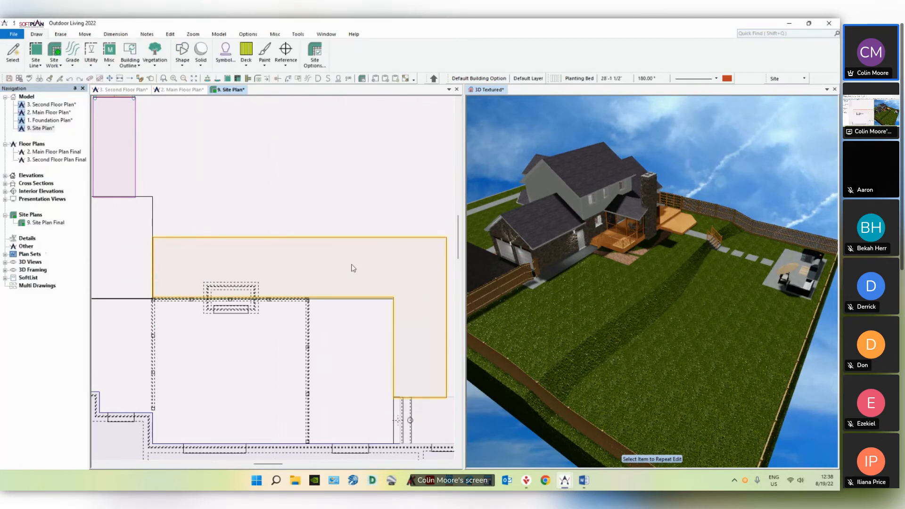
pyautogui.click(10, 180)
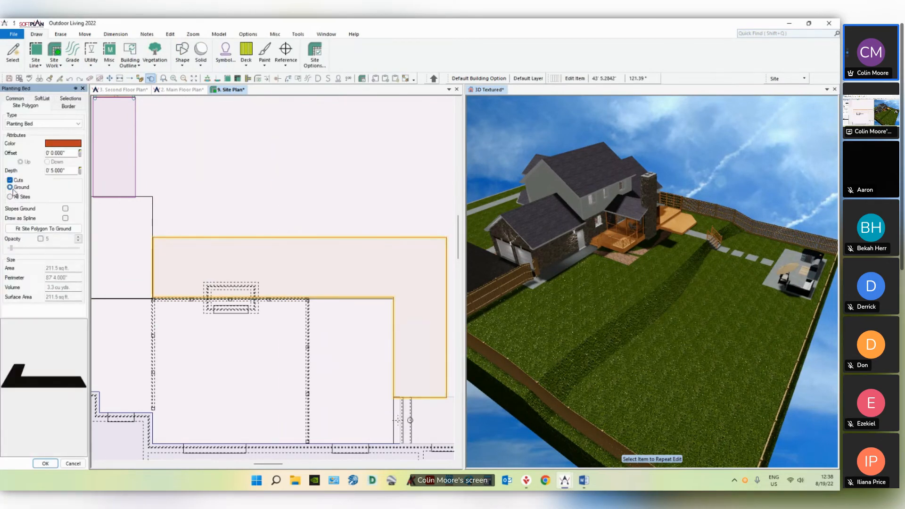
pyautogui.press('Return')
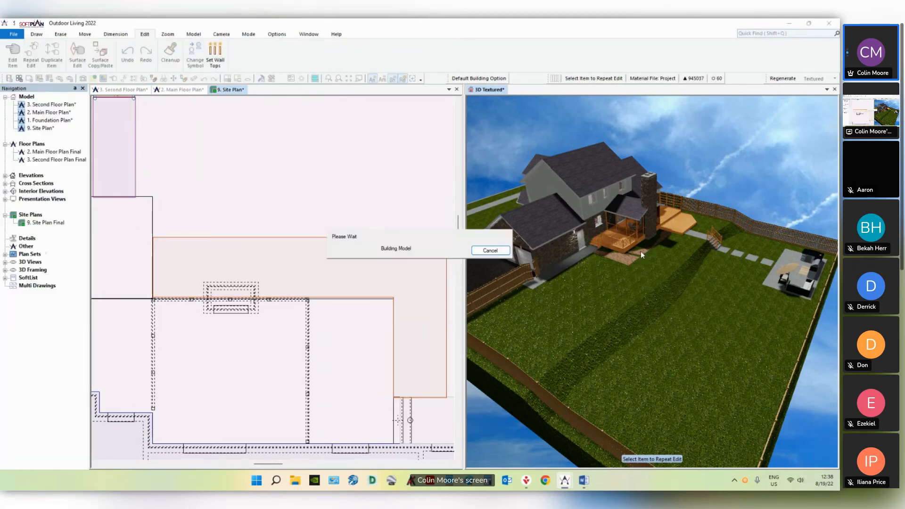
pyautogui.moveTo(646, 266); pyautogui.dragTo(637, 265)
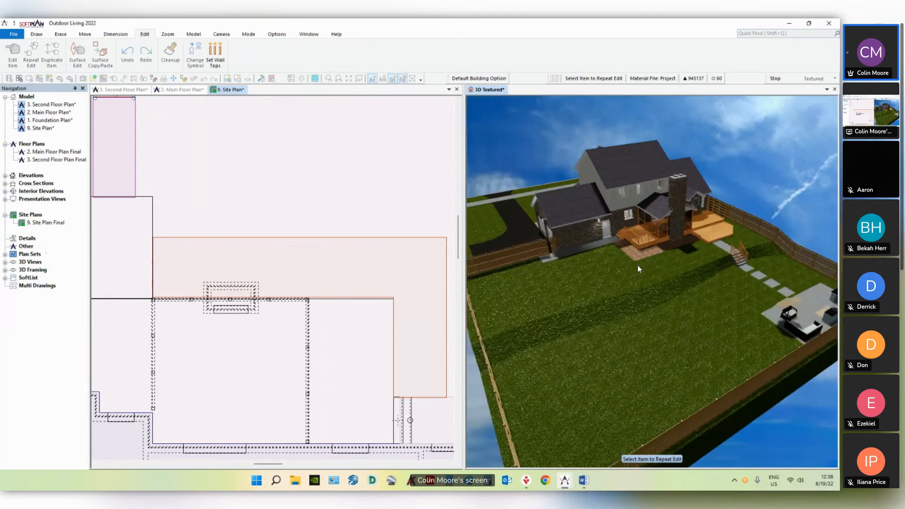
# Step: Set up a vegetation polygon using the hickory symbol from Tree - High Surface Count, with Grass enabled and a density of 200
pyautogui.click(194, 320)
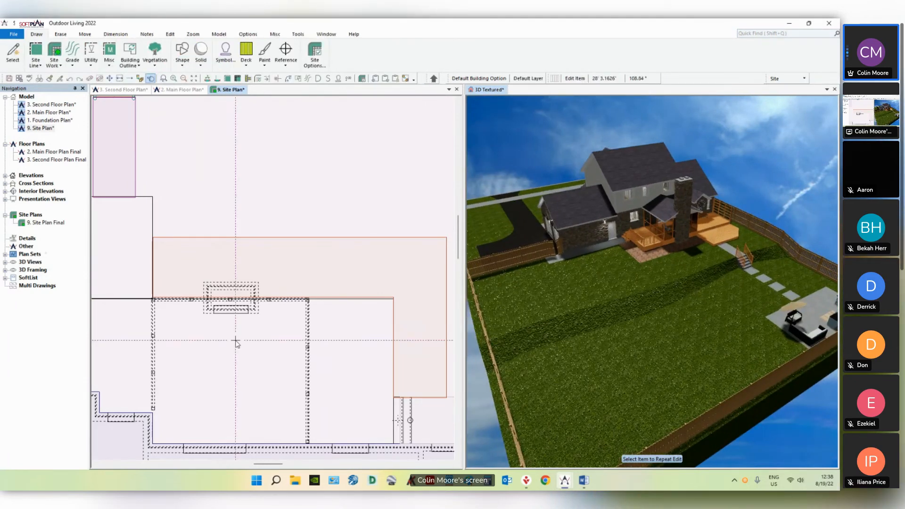
pyautogui.scroll(-3, 354, 324)
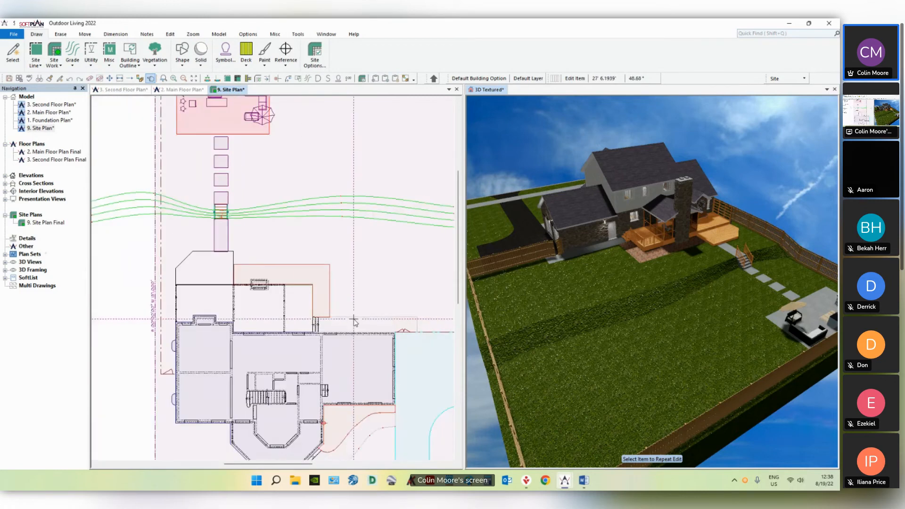
pyautogui.scroll(3, 251, 316)
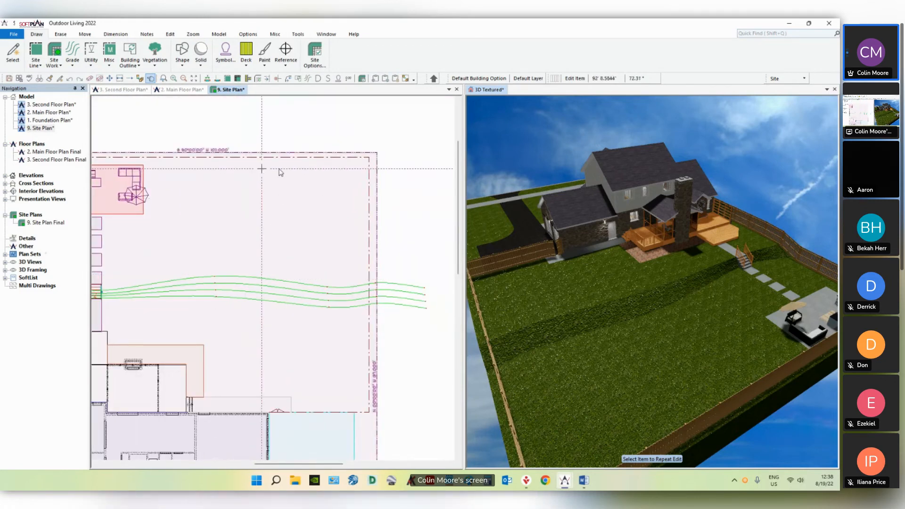
pyautogui.click(155, 54)
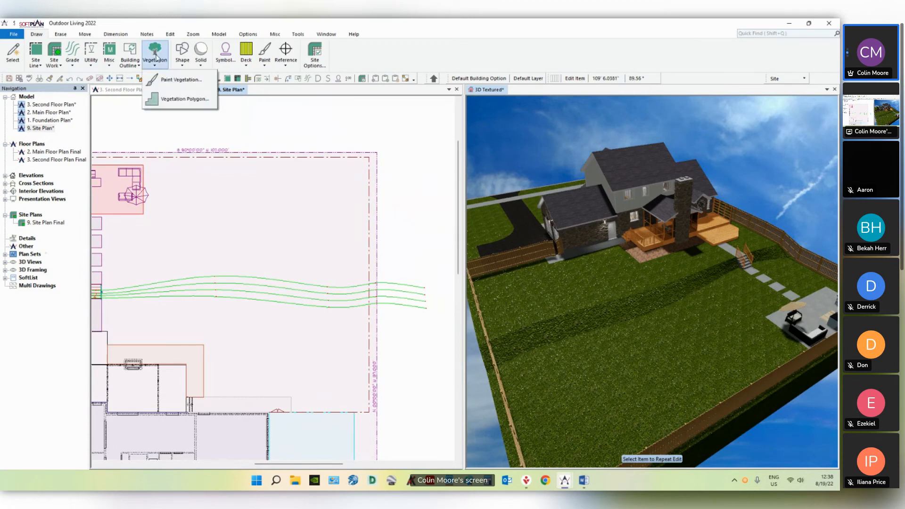
pyautogui.click(184, 99)
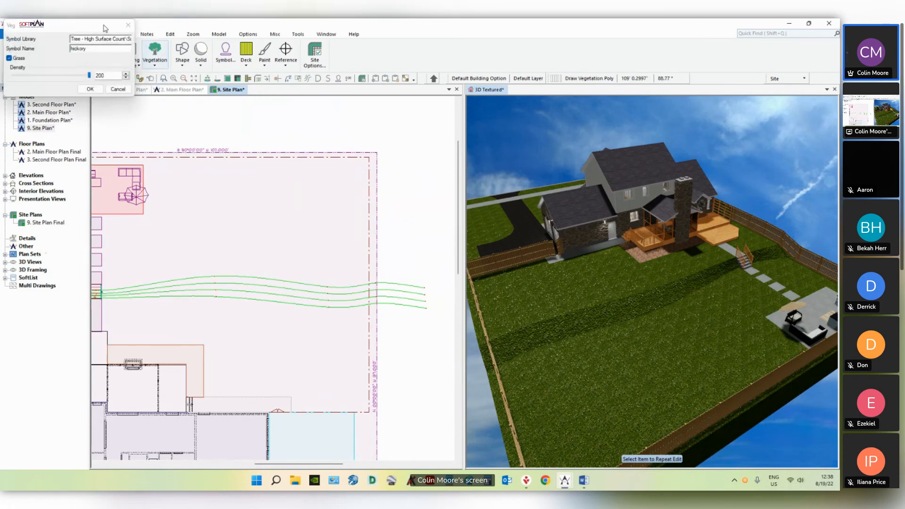
pyautogui.moveTo(318, 98); pyautogui.dragTo(320, 97)
pyautogui.click(315, 116)
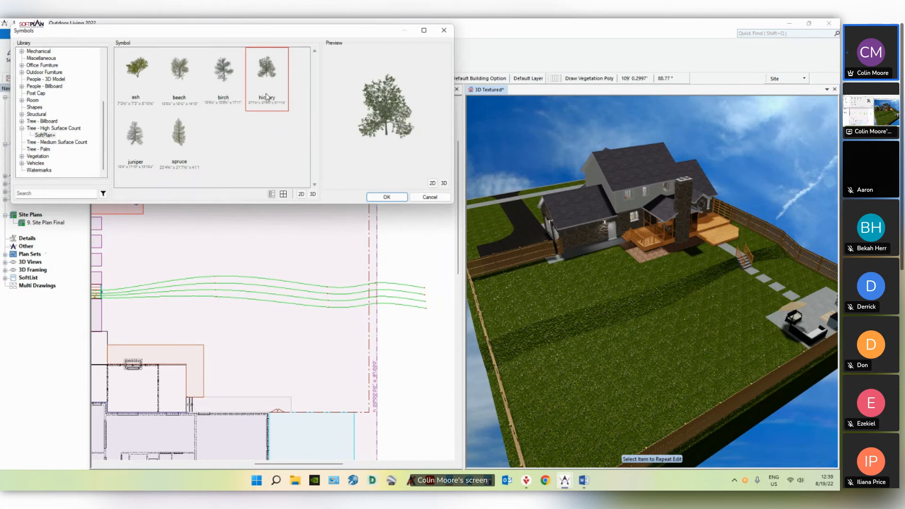
pyautogui.click(380, 198)
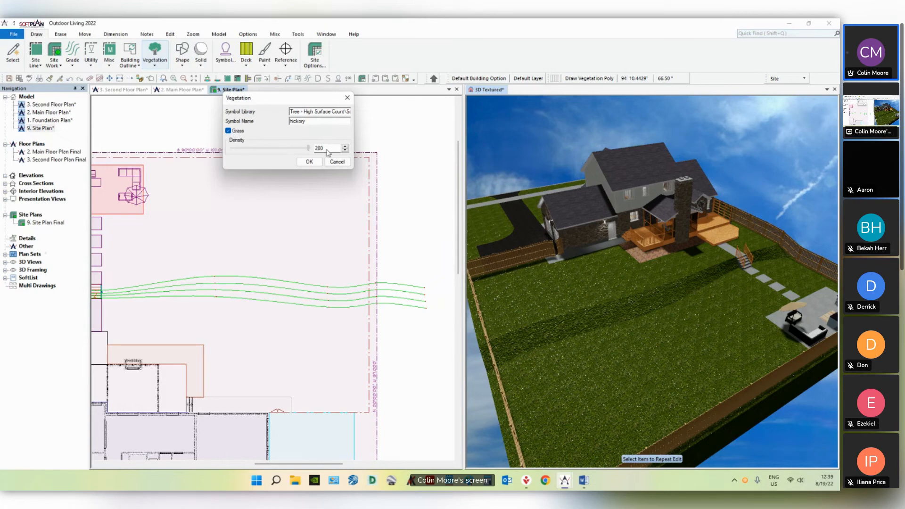
pyautogui.click(309, 163)
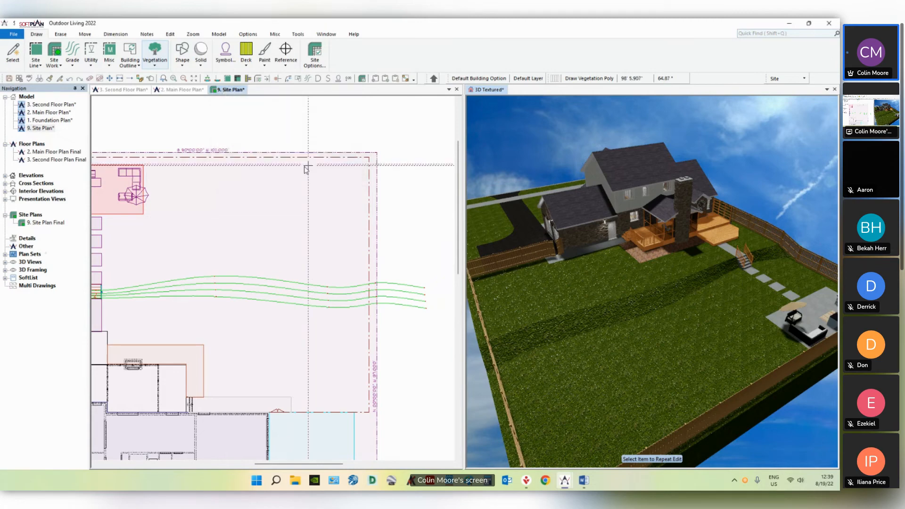
# Step: Outline the irregular hickory vegetation area inside the fence, from about 34 ft along the rear run down the side run to the driveway end
pyautogui.click(251, 162)
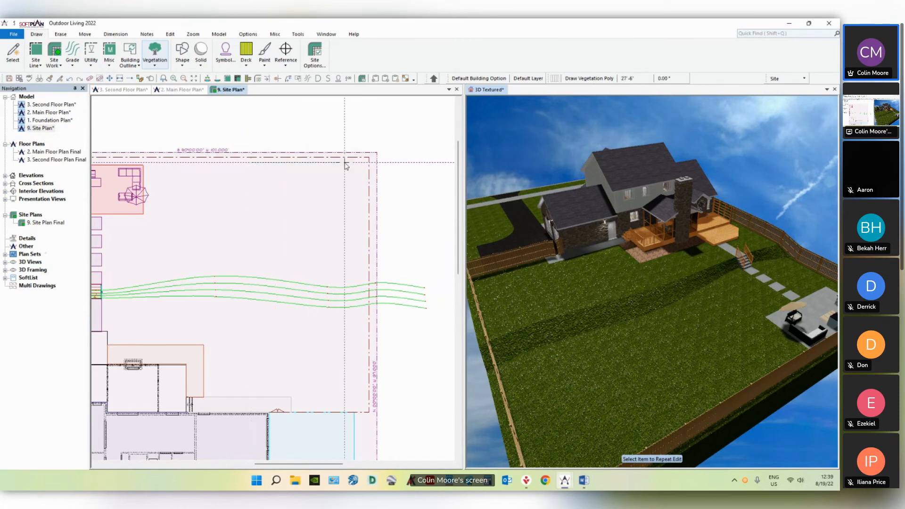
pyautogui.click(368, 163)
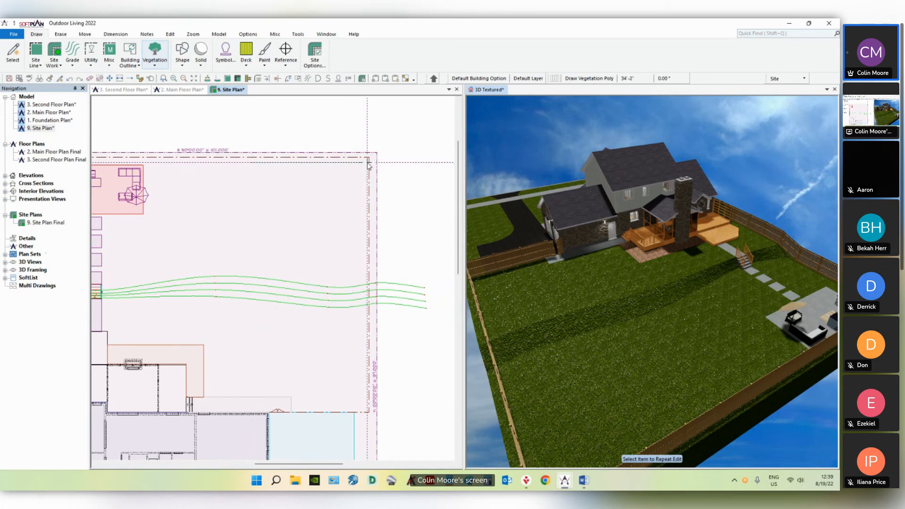
pyautogui.click(368, 412)
pyautogui.click(306, 412)
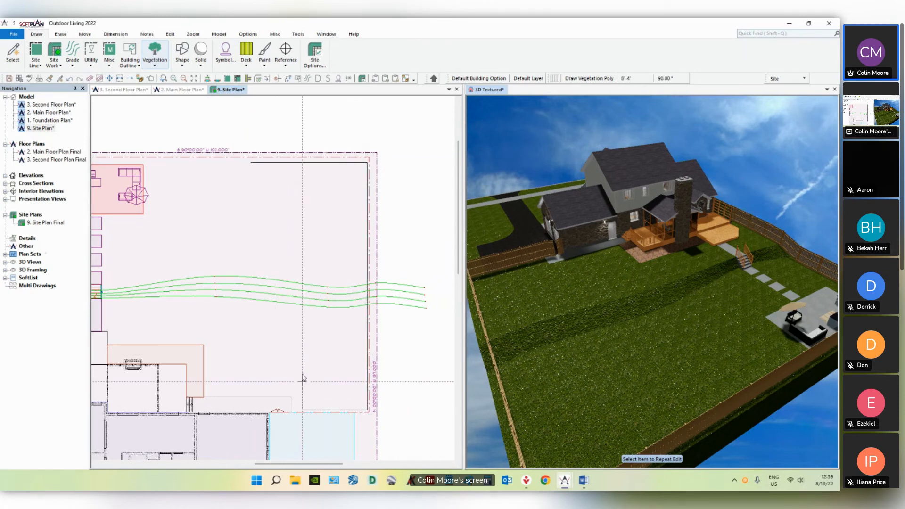
pyautogui.click(282, 353)
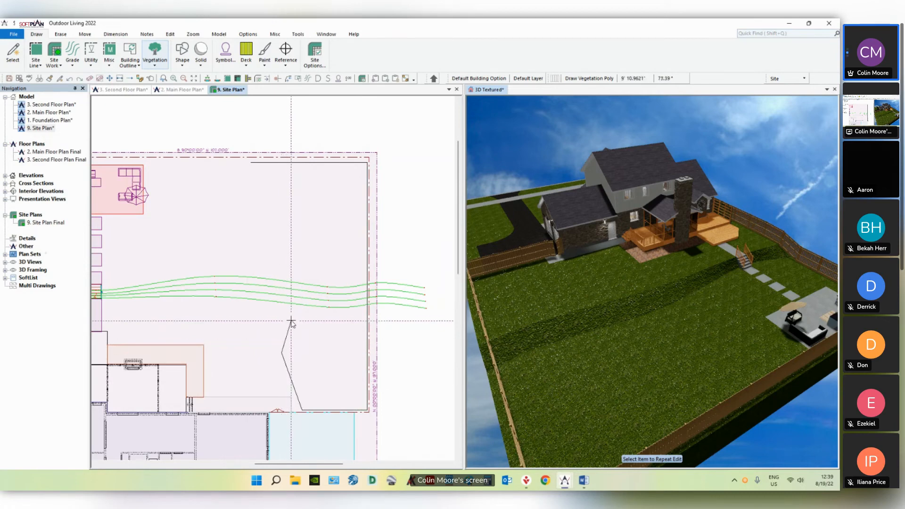
pyautogui.click(314, 235)
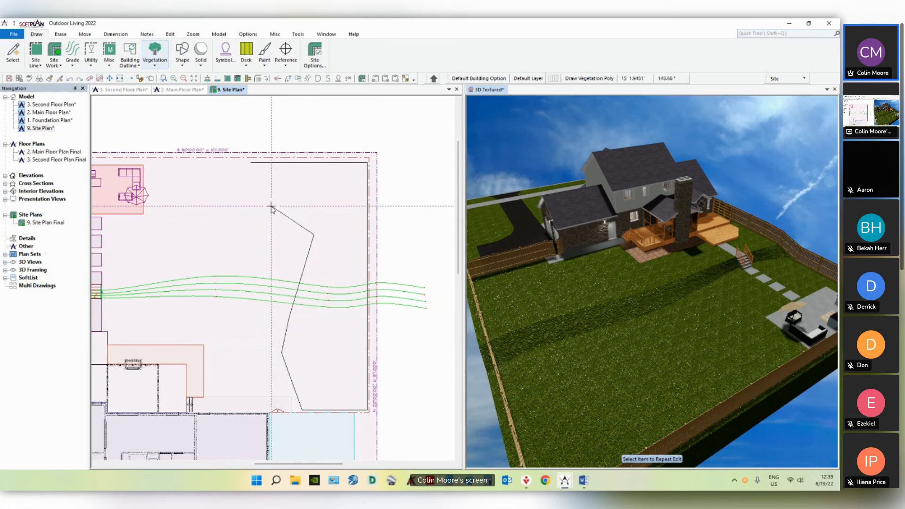
pyautogui.click(250, 207)
pyautogui.click(247, 164)
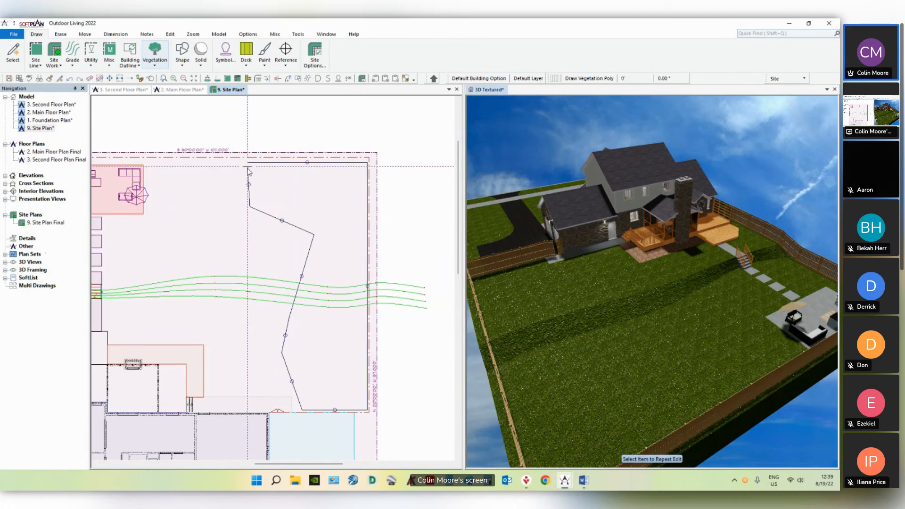
pyautogui.moveTo(623, 298); pyautogui.dragTo(608, 208)
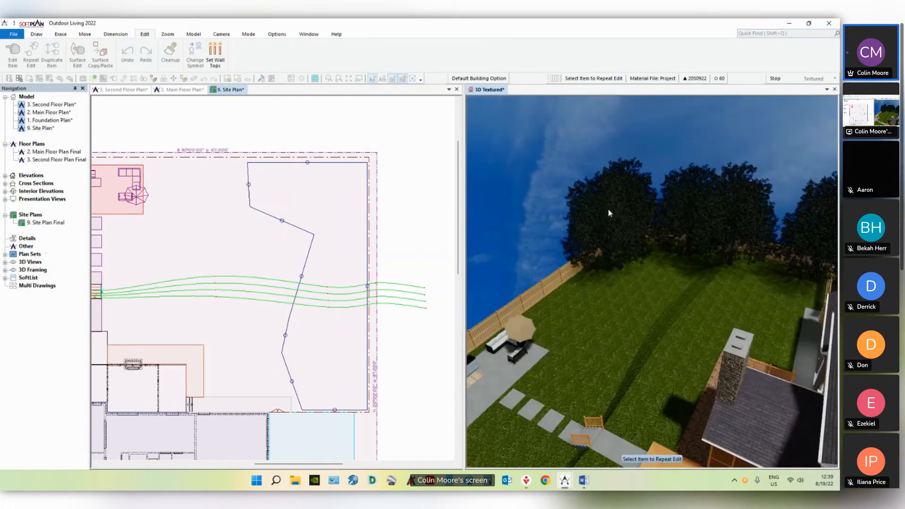
# Step: Try a density of 116 on the hickory vegetation area and set it back to 200
pyautogui.rightClick(614, 226)
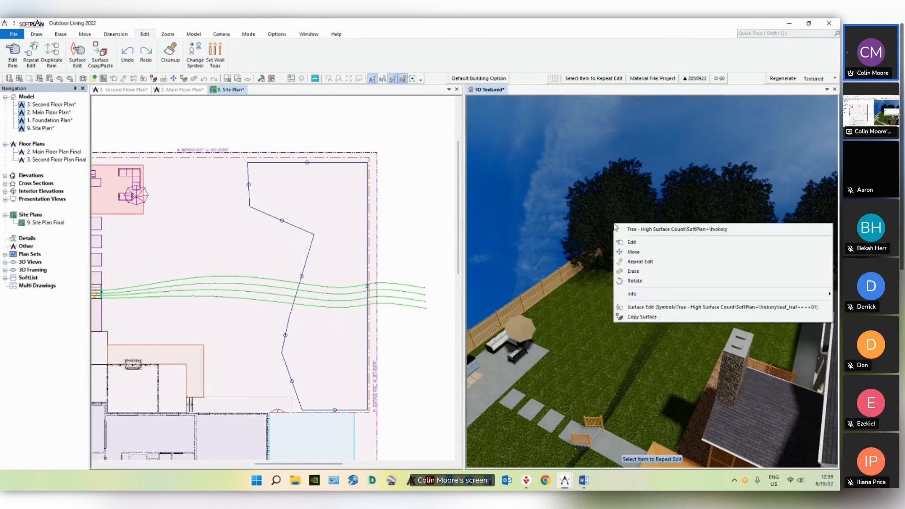
pyautogui.click(631, 242)
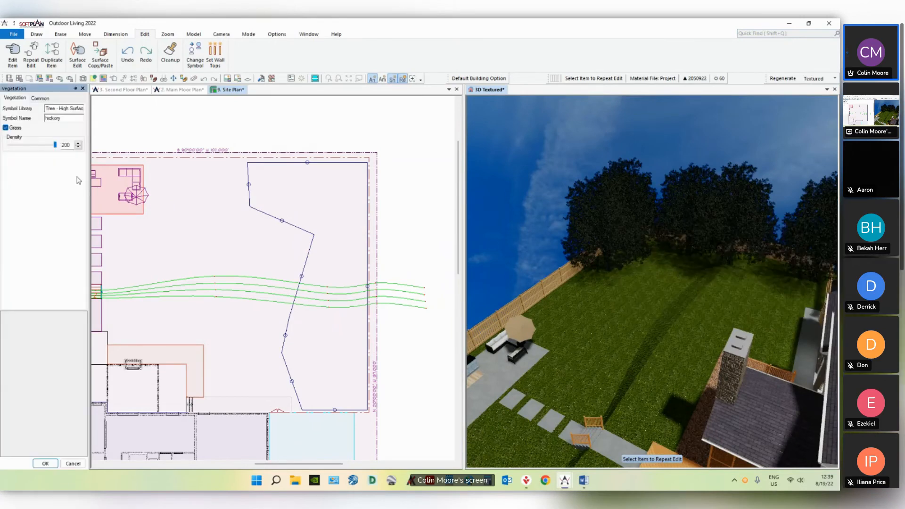
pyautogui.moveTo(38, 146); pyautogui.dragTo(35, 145)
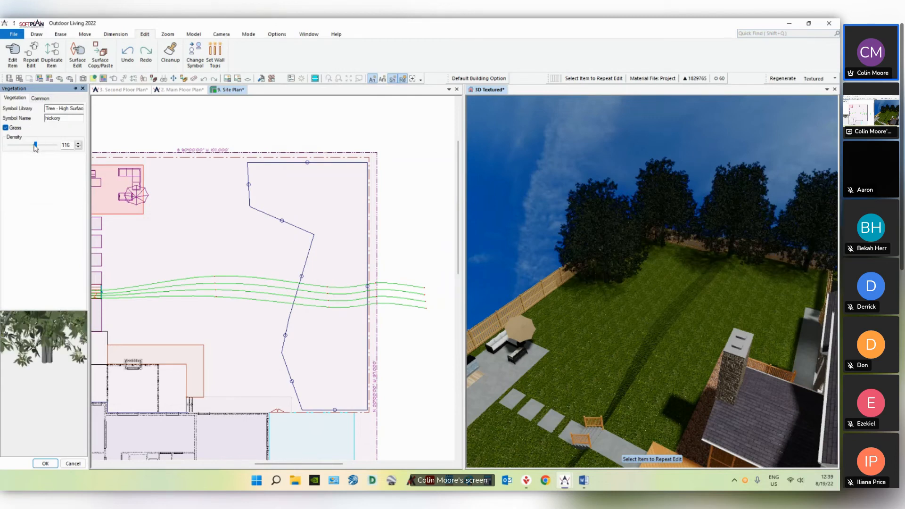
pyautogui.moveTo(39, 146); pyautogui.dragTo(57, 146)
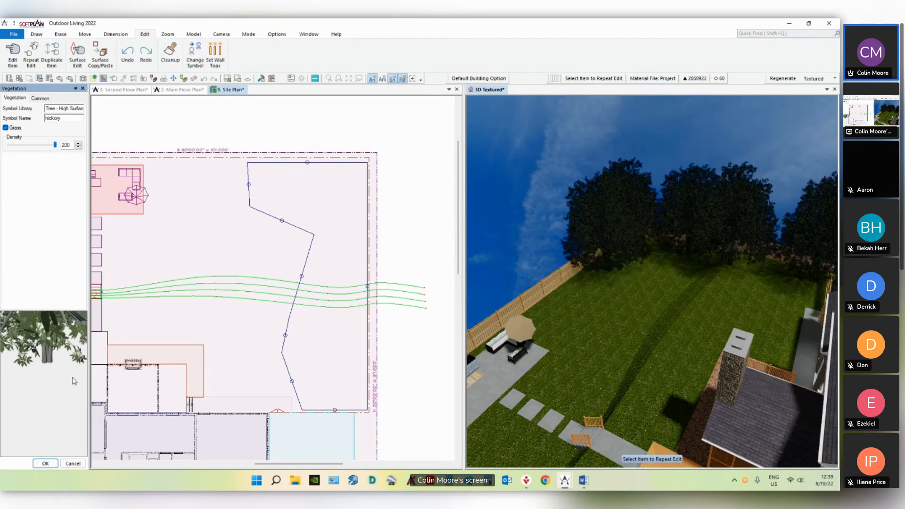
pyautogui.click(60, 463)
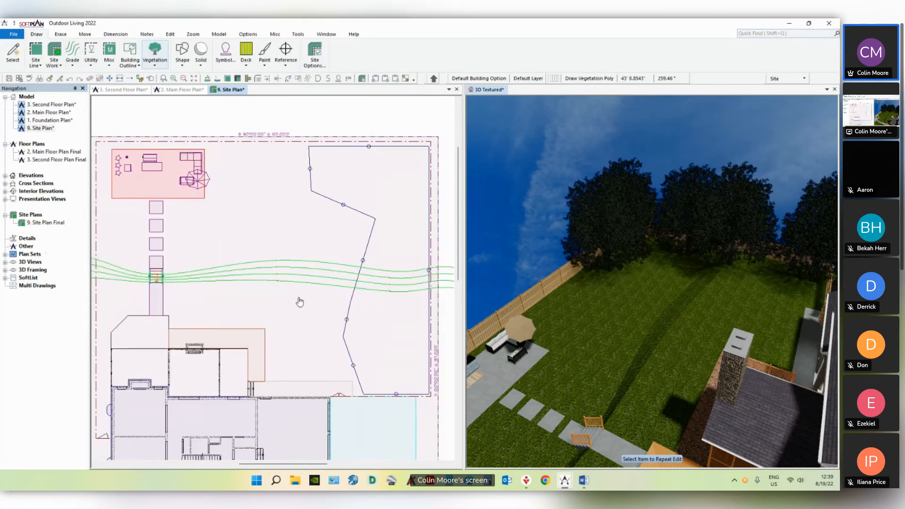
# Step: Place a hedge 04 symbol just inside the rear fence, starting at the fence corner behind the outdoor kitchen slab
pyautogui.scroll(2, 283, 270)
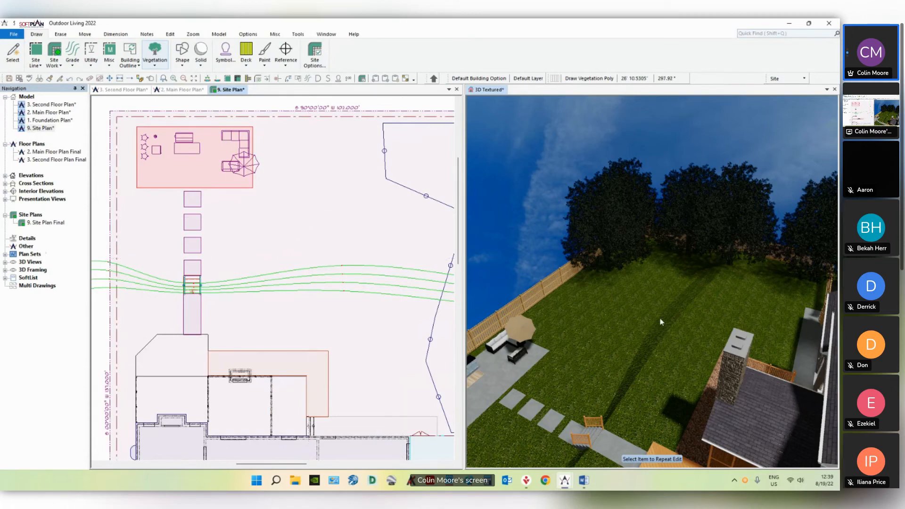
pyautogui.click(680, 296)
pyautogui.moveTo(681, 296); pyautogui.dragTo(534, 384, button='middle')
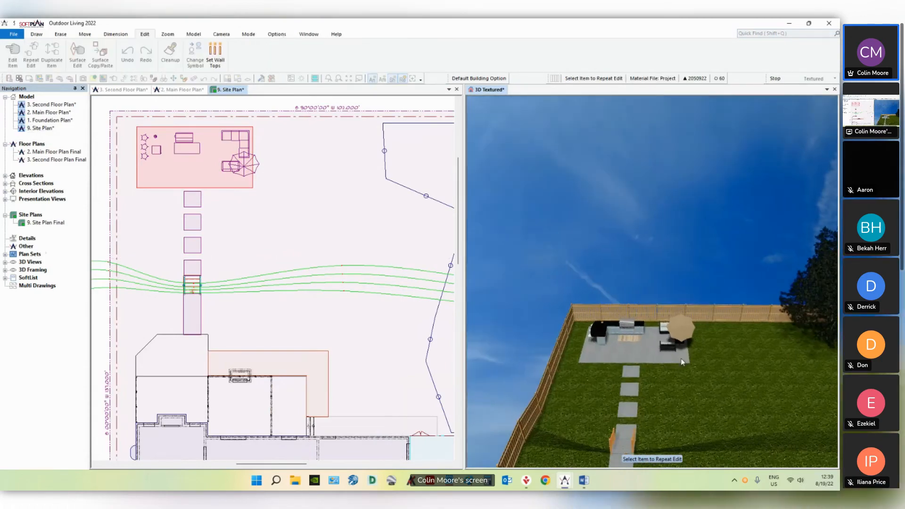
pyautogui.scroll(5, 688, 362)
pyautogui.keyDown('alt'); pyautogui.moveTo(691, 361); pyautogui.dragTo(564, 388, button='middle'); pyautogui.keyUp('alt')
pyautogui.scroll(4, 717, 315)
pyautogui.click(313, 258)
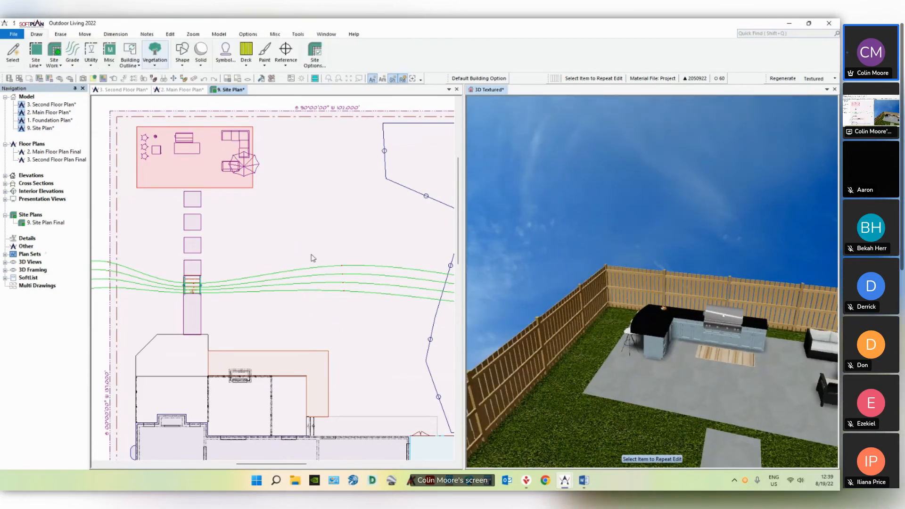
pyautogui.scroll(2, 181, 163)
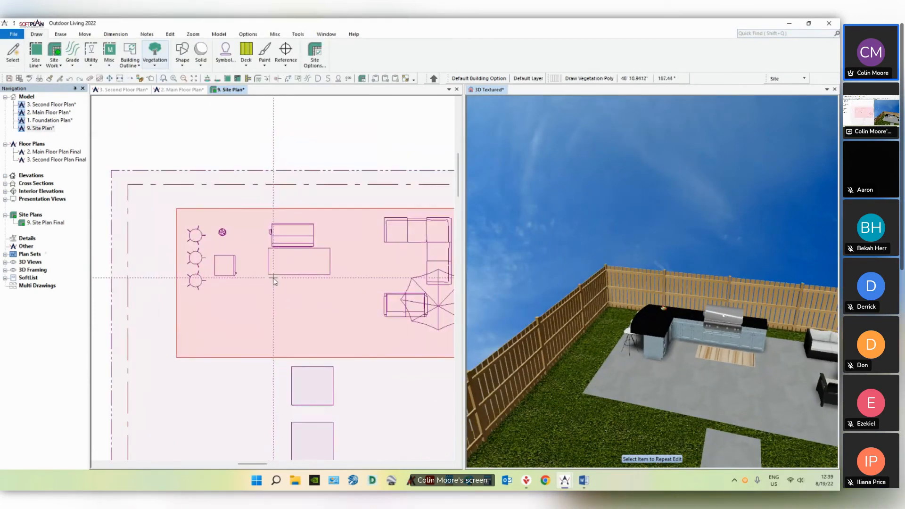
pyautogui.click(225, 51)
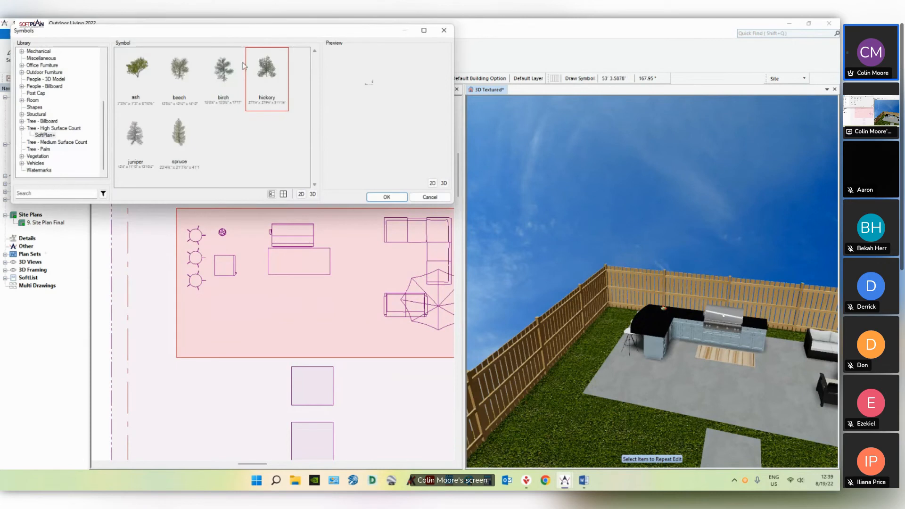
pyautogui.click(50, 195)
pyautogui.write('hedge 04')
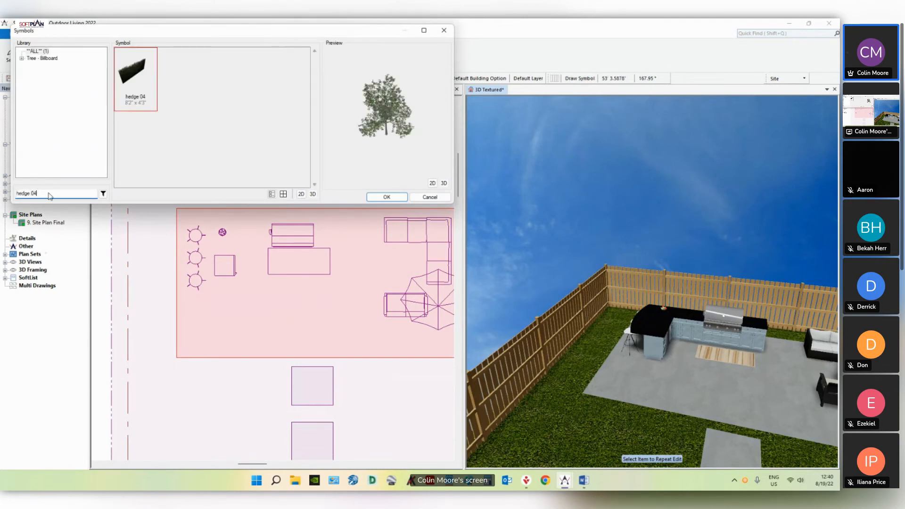
pyautogui.click(139, 94)
pyautogui.moveTo(233, 234); pyautogui.dragTo(275, 332, button='middle')
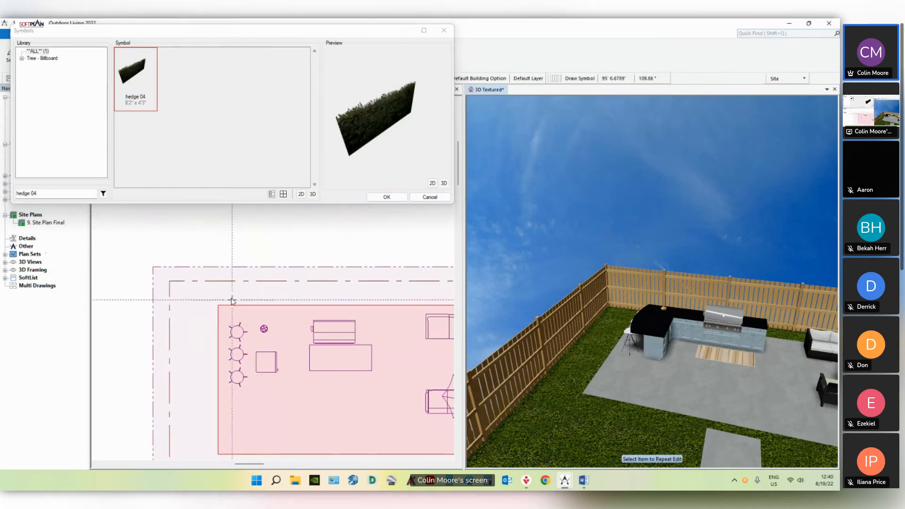
pyautogui.click(210, 284)
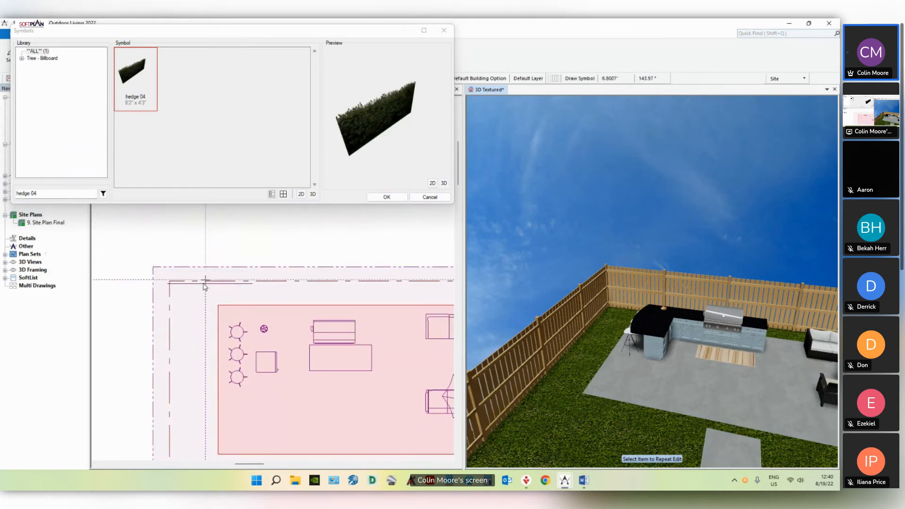
# Step: Copy the hedge along the rear fence with Multiple Placement, offset about 7'-4" from the first one
pyautogui.rightClick(203, 284)
pyautogui.rightClick(204, 283)
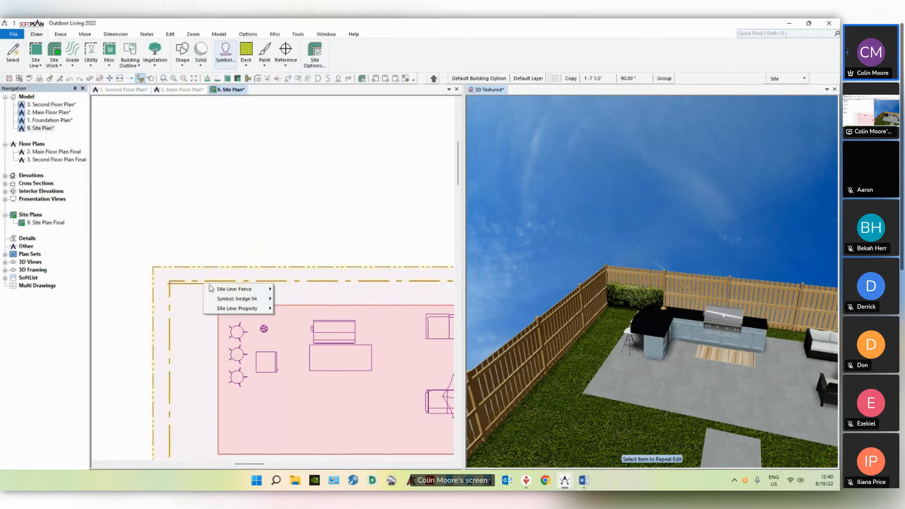
pyautogui.moveTo(228, 297)
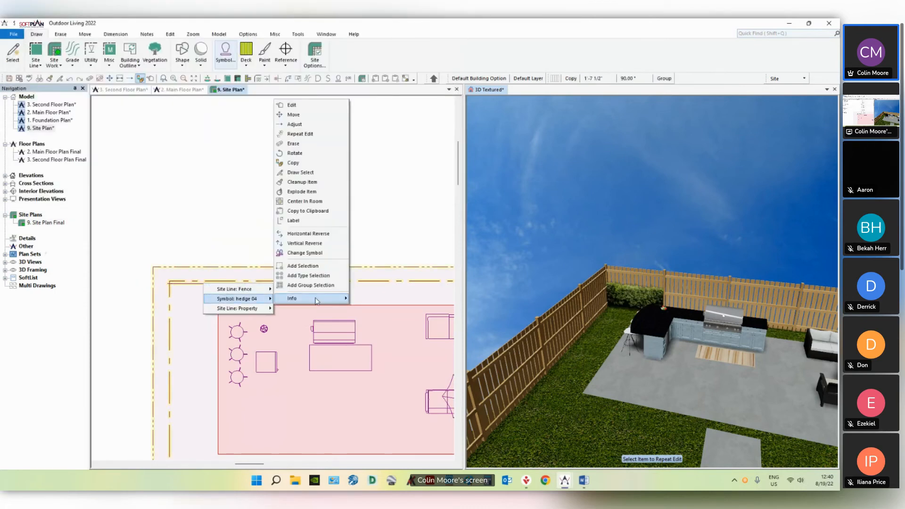
pyautogui.click(315, 156)
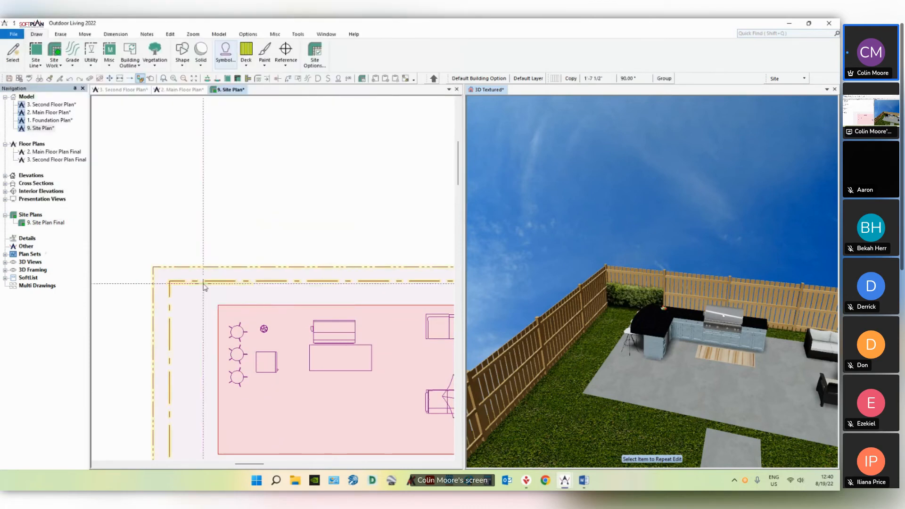
pyautogui.click(279, 281)
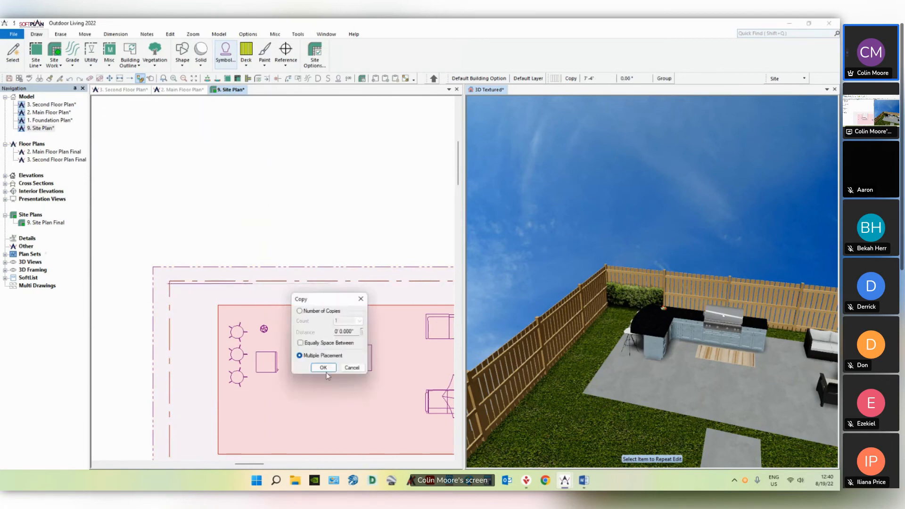
pyautogui.click(325, 366)
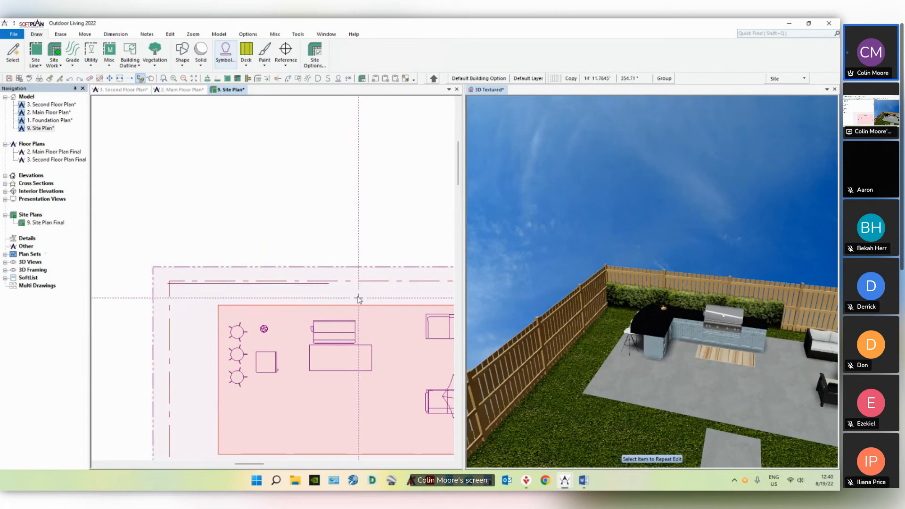
# Step: Copy the second hedge twice more with Multiple Placement, about 7'-9 1/2" apart, to extend the row behind the slab's seating area
pyautogui.rightClick(321, 284)
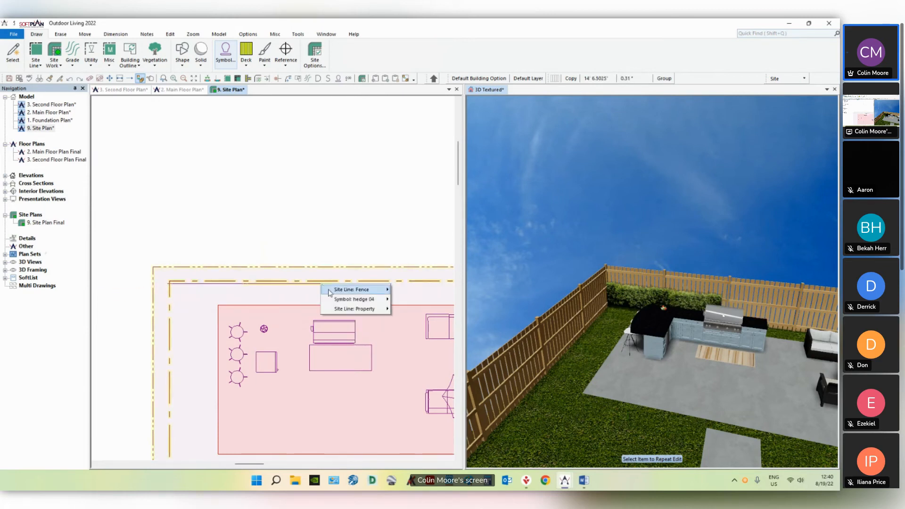
pyautogui.moveTo(354, 299)
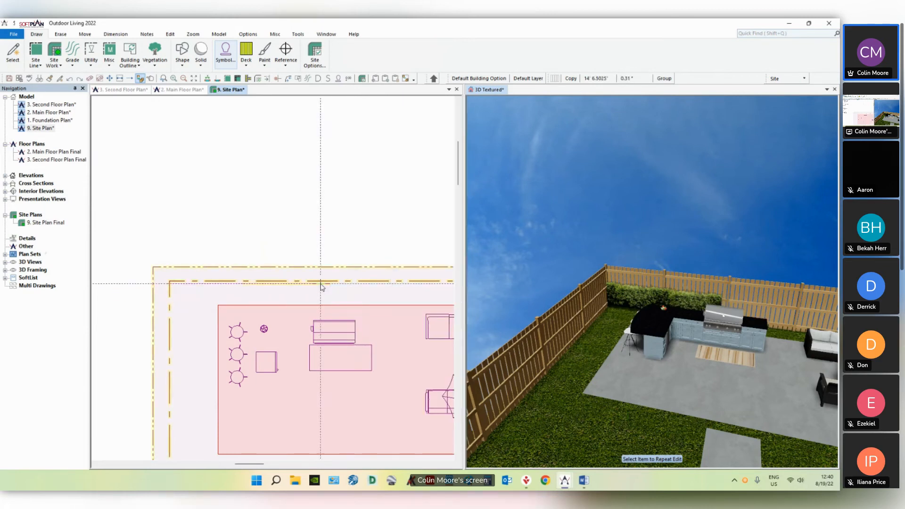
pyautogui.click(410, 164)
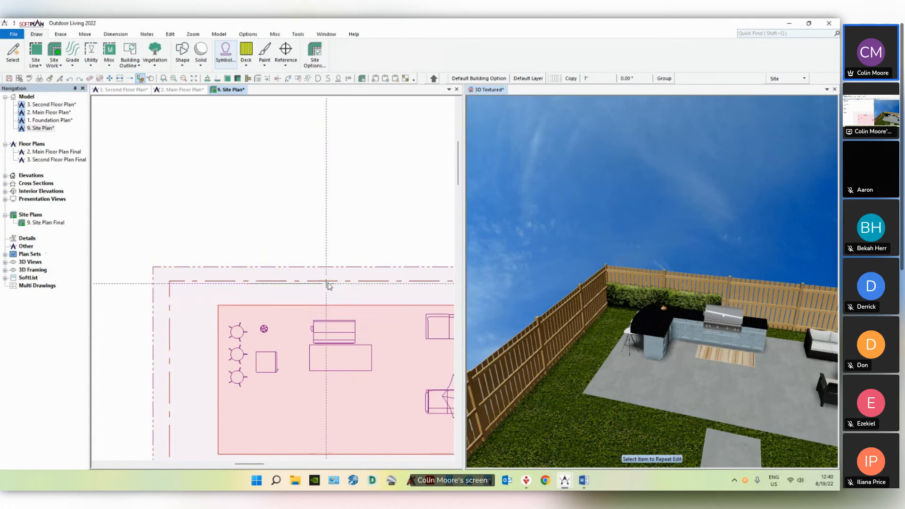
pyautogui.click(403, 287)
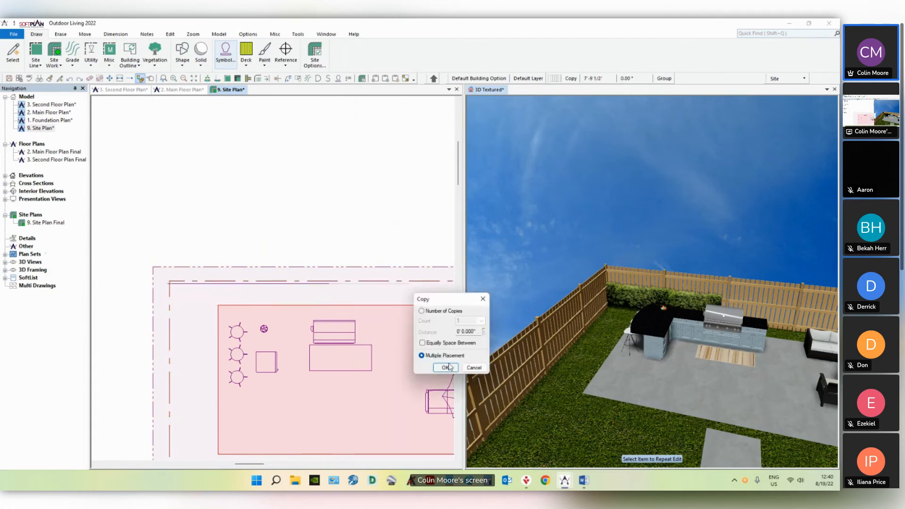
pyautogui.click(446, 367)
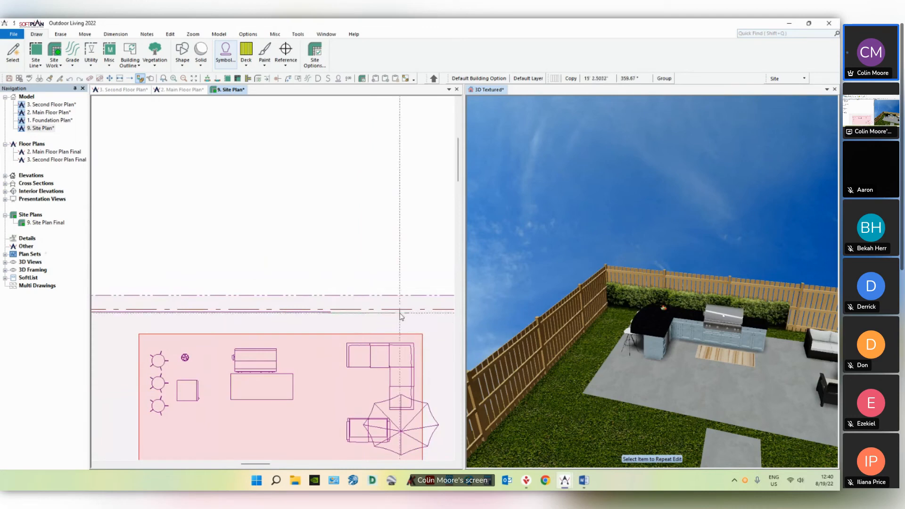
pyautogui.click(397, 312)
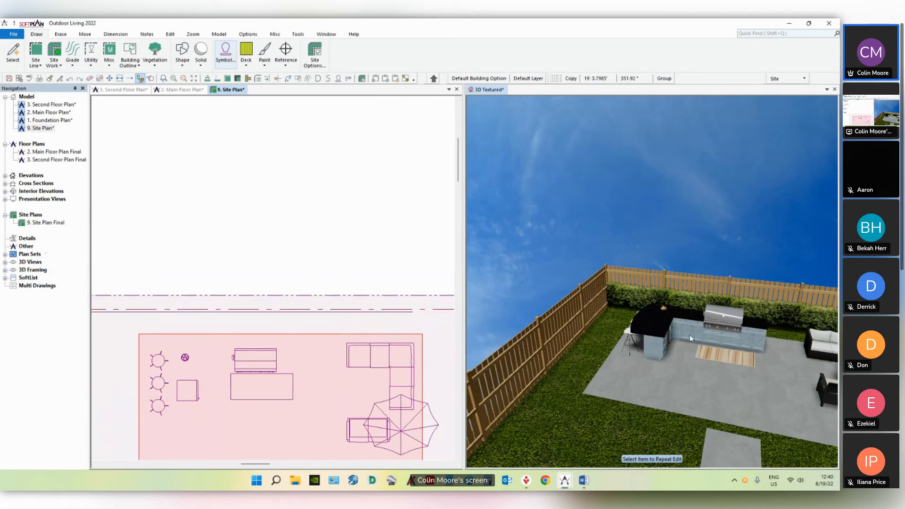
# Step: Check the symbol settings of a hedge behind the grill from the 3D view
pyautogui.moveTo(689, 335); pyautogui.dragTo(631, 316, button='middle')
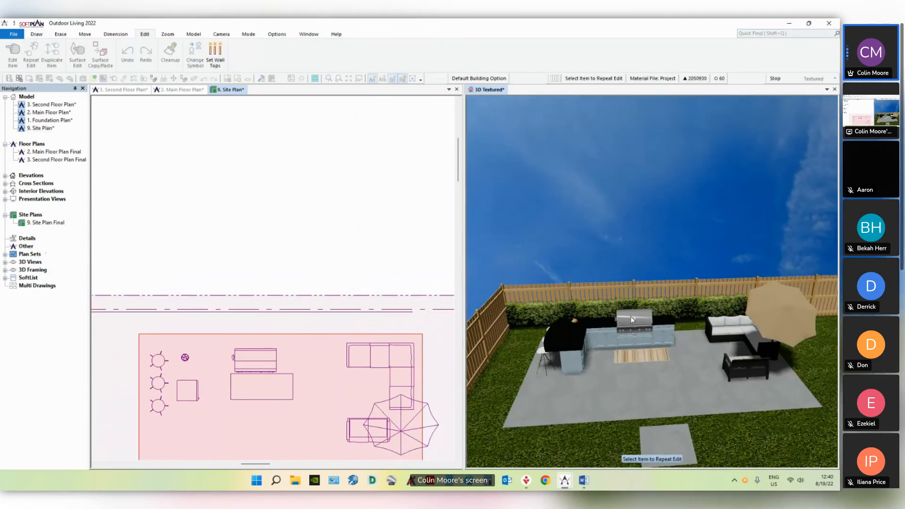
pyautogui.rightClick(665, 307)
pyautogui.click(695, 328)
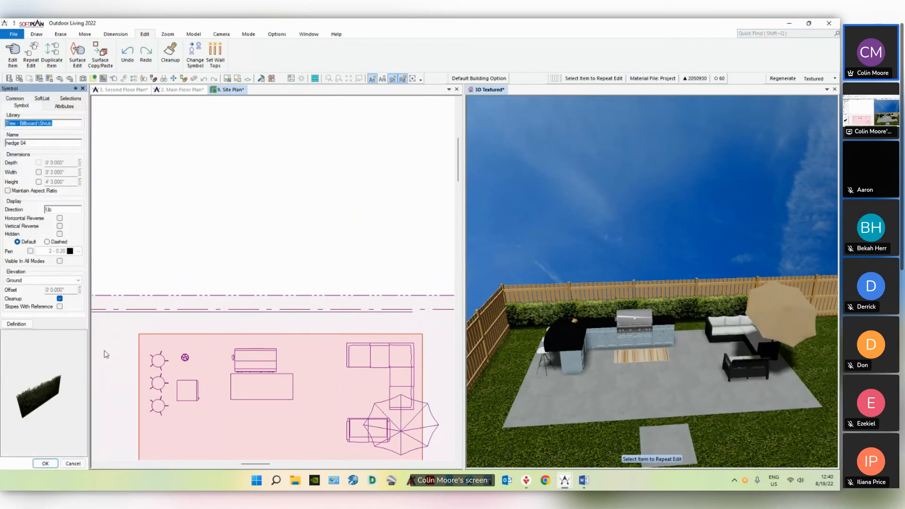
pyautogui.click(45, 464)
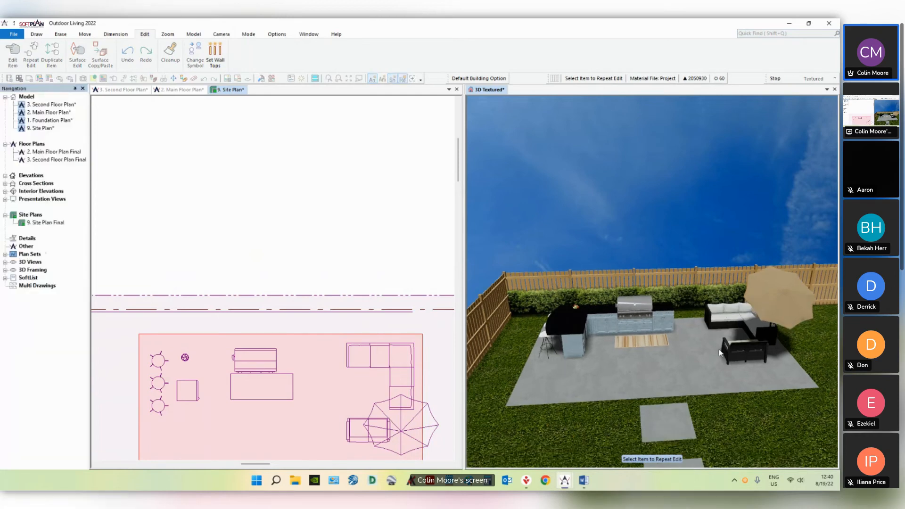
# Step: Place the pine symbol from Tree - High Surface Count in the rear fence corner beside the outdoor kitchen slab
pyautogui.click(165, 146)
pyautogui.scroll(-5, 377, 345)
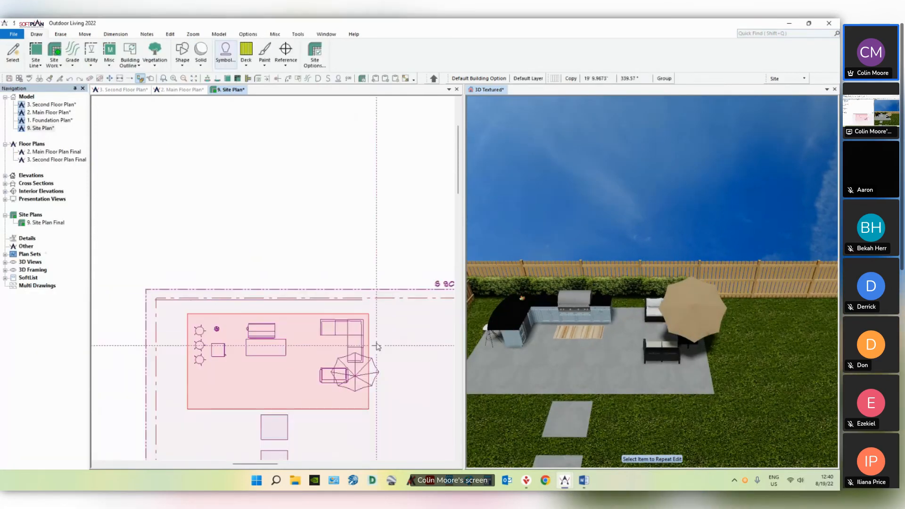
pyautogui.moveTo(374, 341)
pyautogui.mouseDown(button='middle')
pyautogui.moveTo(347, 255)
pyautogui.moveTo(275, 231)
pyautogui.mouseUp(button='middle')
pyautogui.click(229, 59)
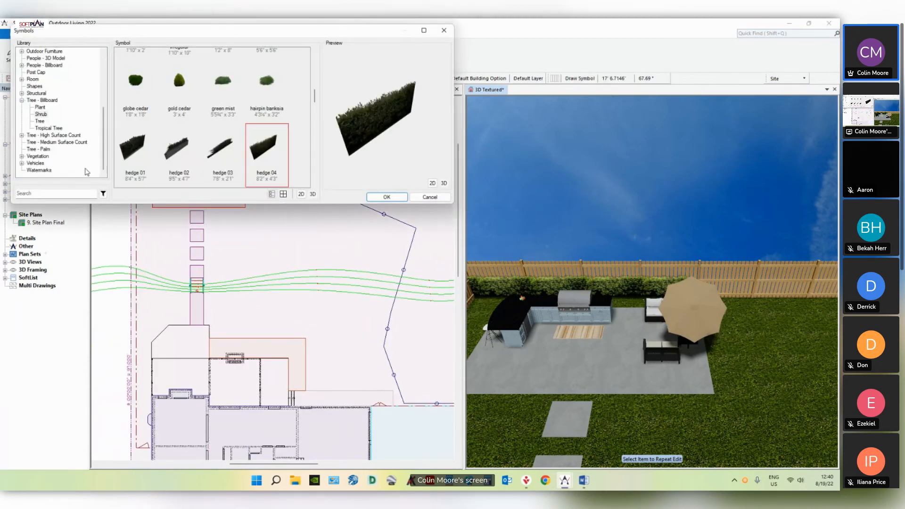
pyautogui.click(46, 195)
pyautogui.write('pine')
pyautogui.click(218, 149)
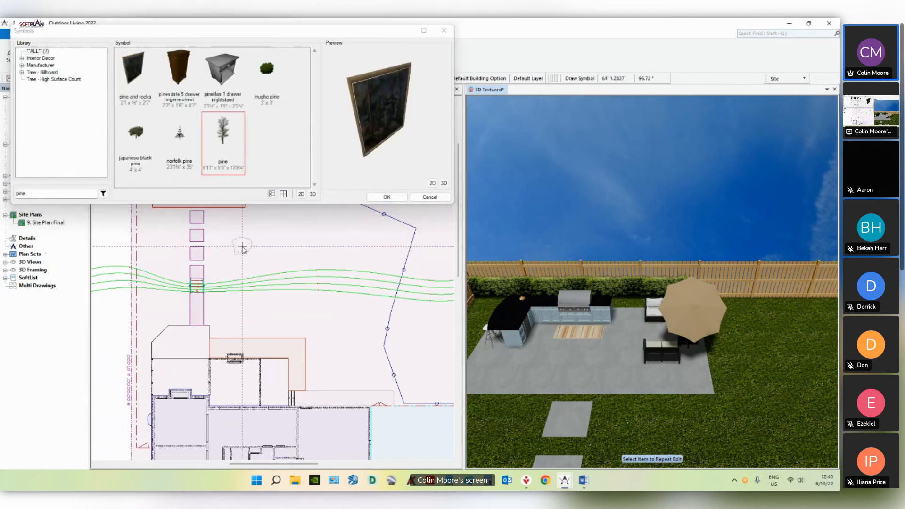
pyautogui.moveTo(248, 237); pyautogui.dragTo(268, 366, button='middle')
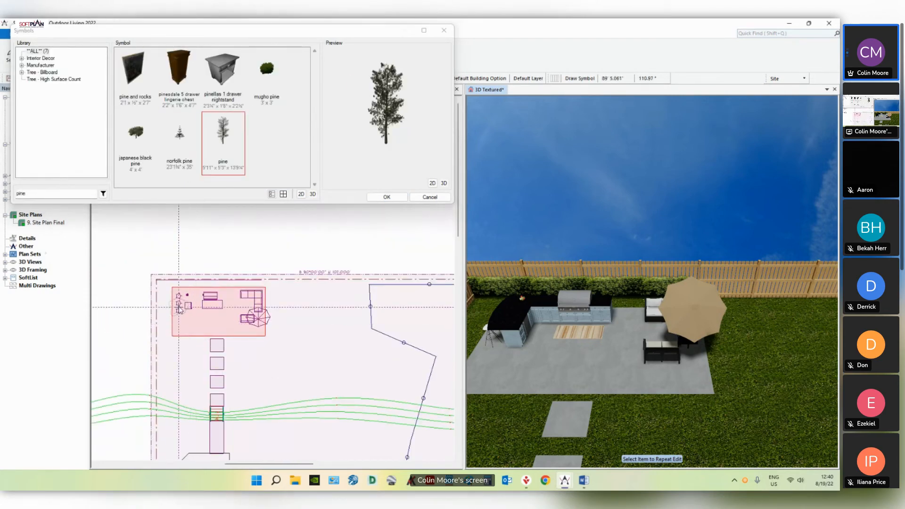
# Step: Set the corner pine's height to 30' with Maintain Aspect Ratio enabled so its depth and width scale along
pyautogui.rightClick(165, 284)
pyautogui.moveTo(205, 298)
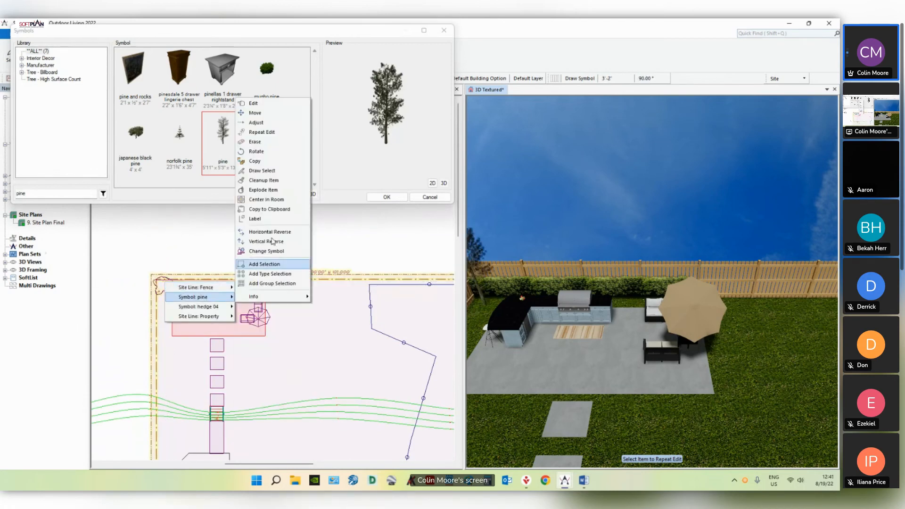
pyautogui.click(257, 105)
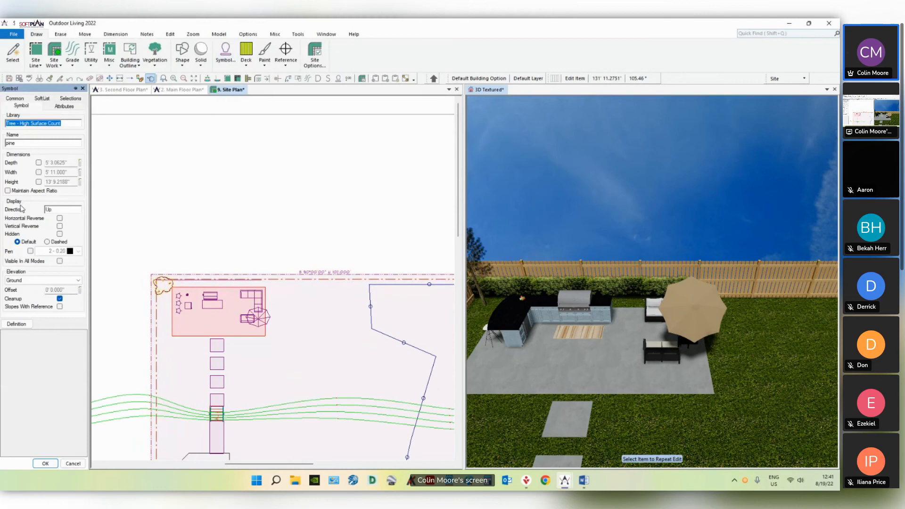
pyautogui.click(39, 181)
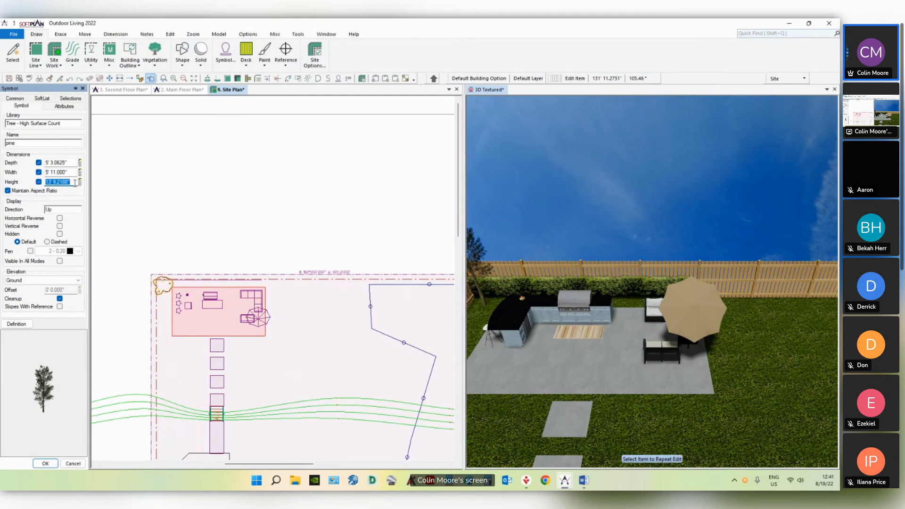
pyautogui.press('Return')
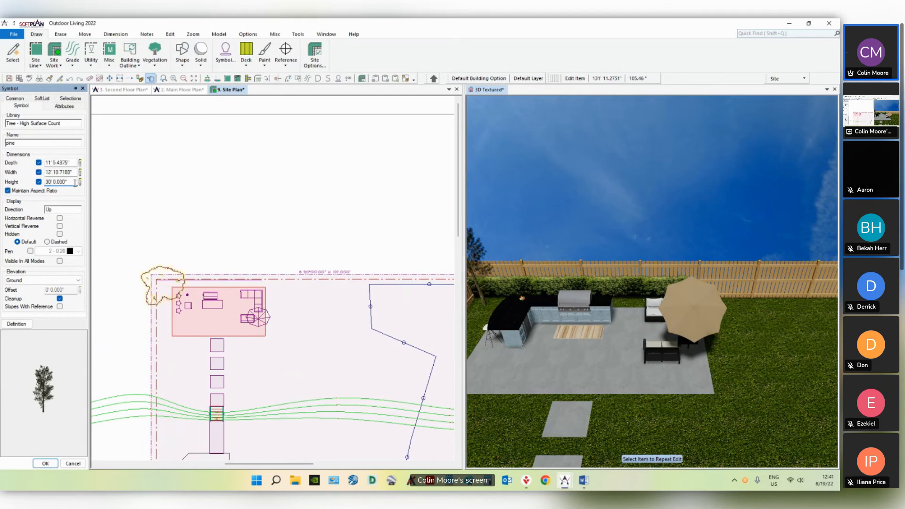
pyautogui.moveTo(628, 334); pyautogui.dragTo(664, 343, button='middle')
pyautogui.click(207, 278)
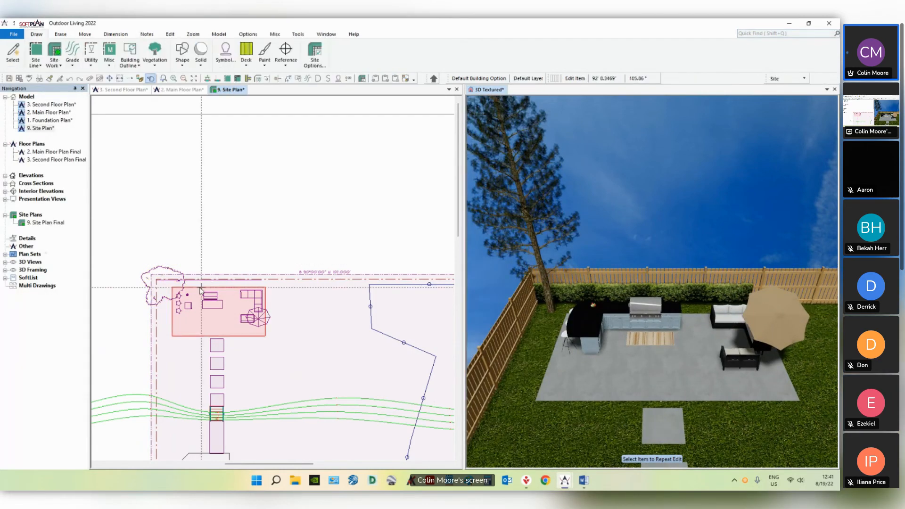
# Step: Copy the pine along the rear fence with Multiple Placement, extending the row past the outdoor kitchen slab
pyautogui.keyDown('ctrl'); pyautogui.moveTo(169, 288); pyautogui.dragTo(197, 288); pyautogui.keyUp('ctrl')
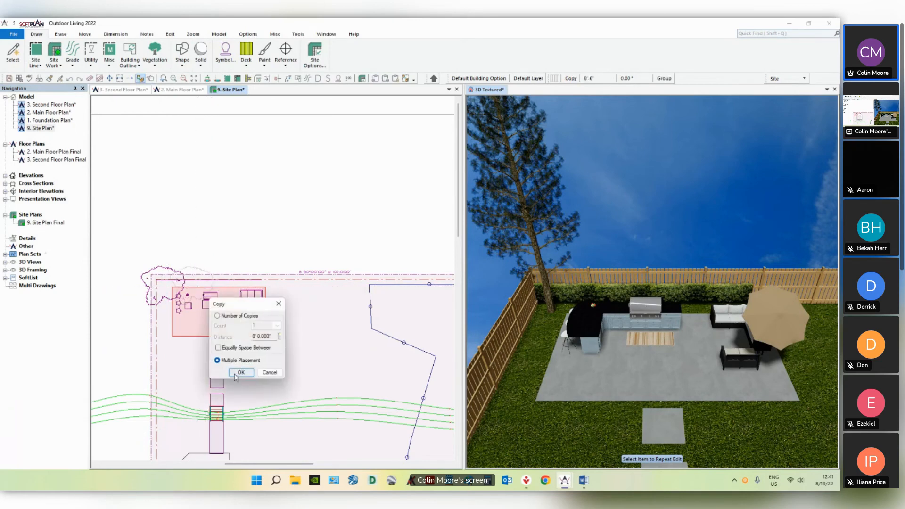
pyautogui.click(241, 372)
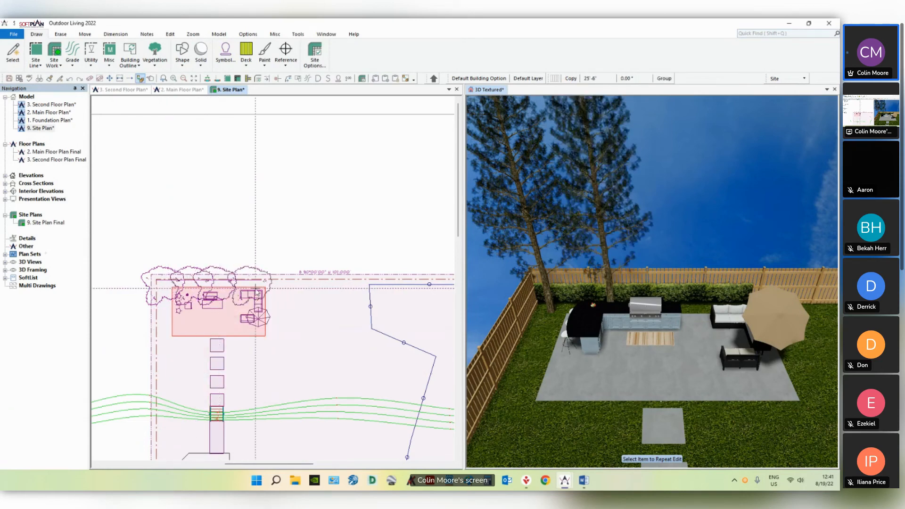
pyautogui.click(251, 288)
pyautogui.click(276, 288)
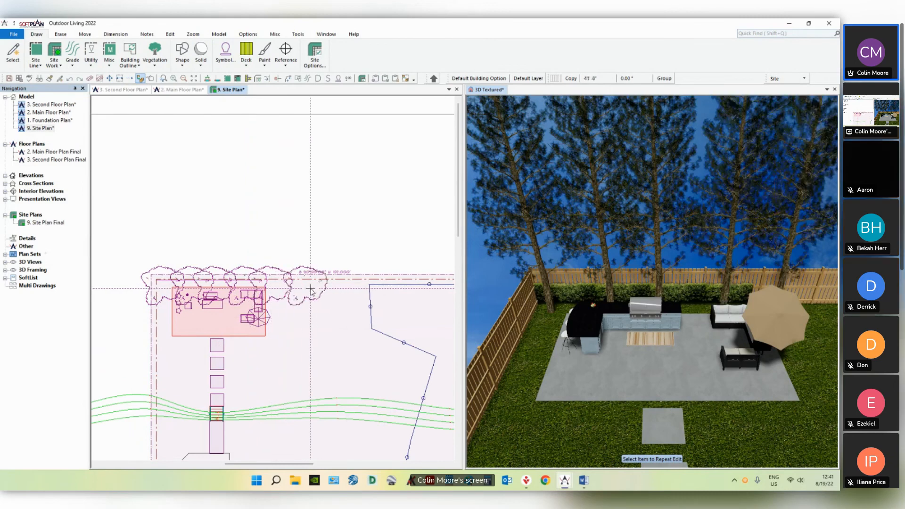
pyautogui.click(310, 288)
pyautogui.click(343, 289)
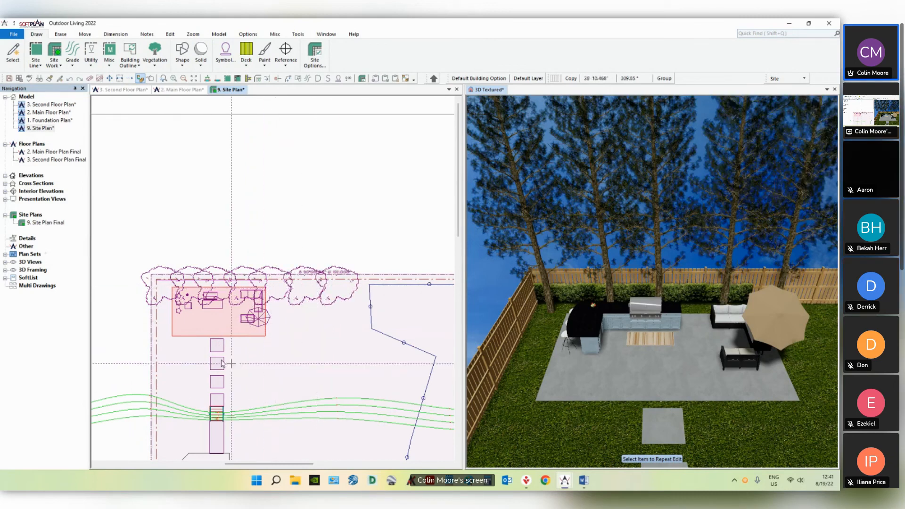
# Step: Copy the corner pine twice down the side fence beside the outdoor kitchen slab
pyautogui.rightClick(164, 314)
pyautogui.click(218, 397)
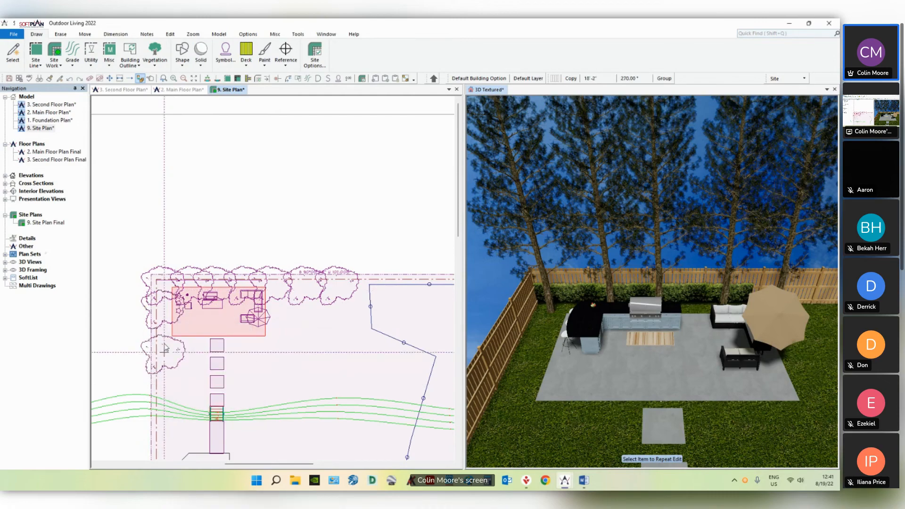
pyautogui.click(164, 342)
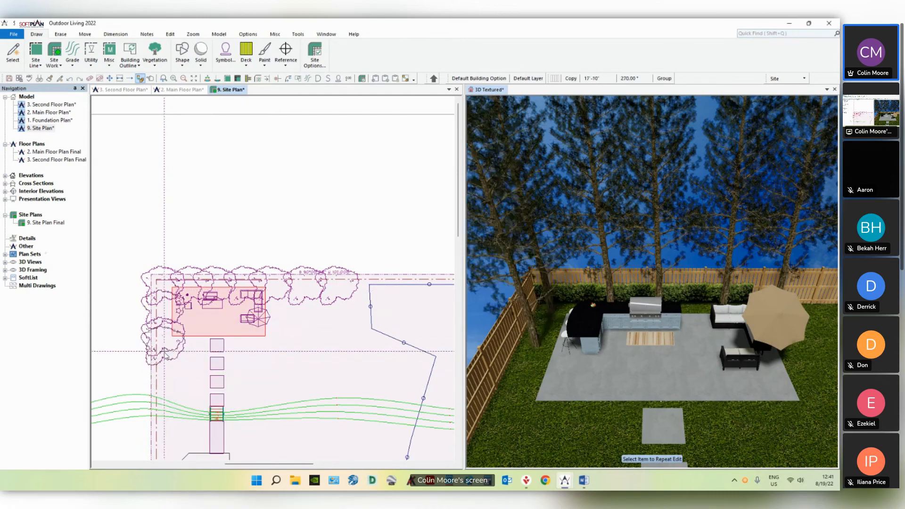
# Step: Place the large juniper tree symbol between the side fence and the stepping-stone walkway, just in front of the slab
pyautogui.click(225, 57)
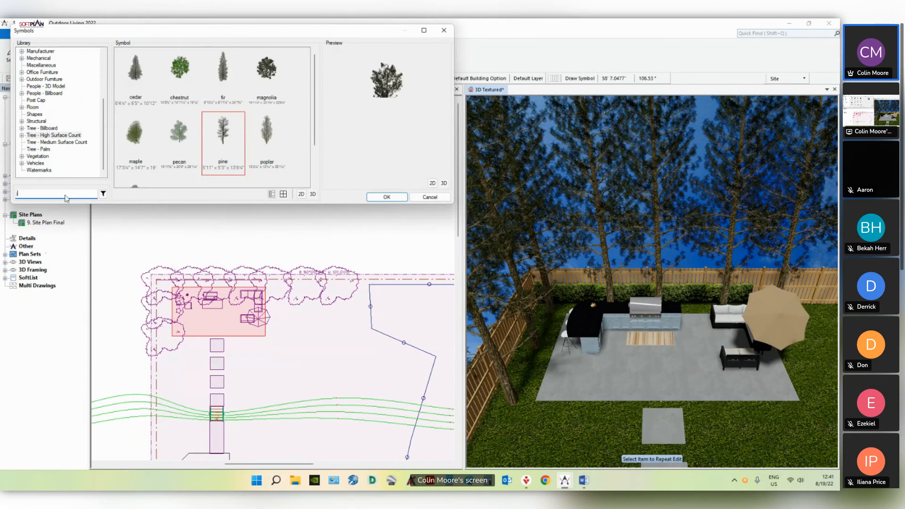
pyautogui.write('juniper')
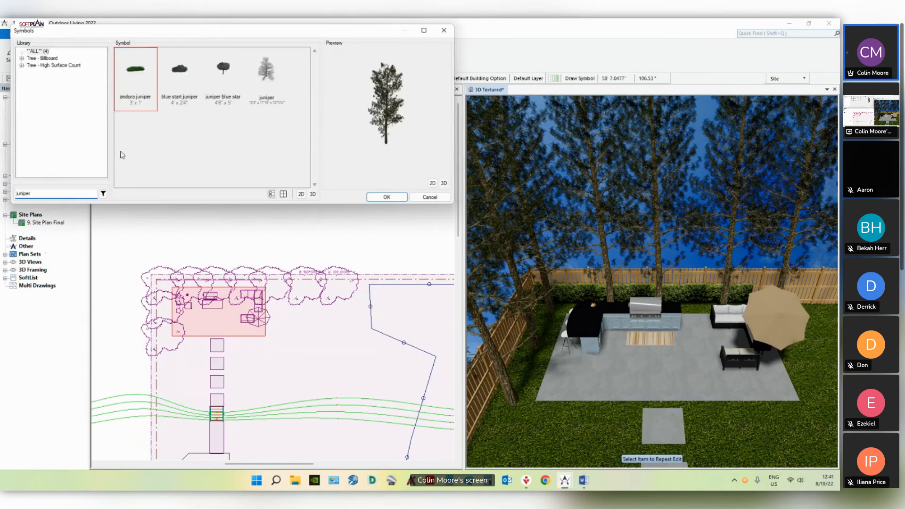
pyautogui.click(255, 89)
pyautogui.moveTo(180, 390); pyautogui.dragTo(192, 348, button='middle')
pyautogui.click(192, 316)
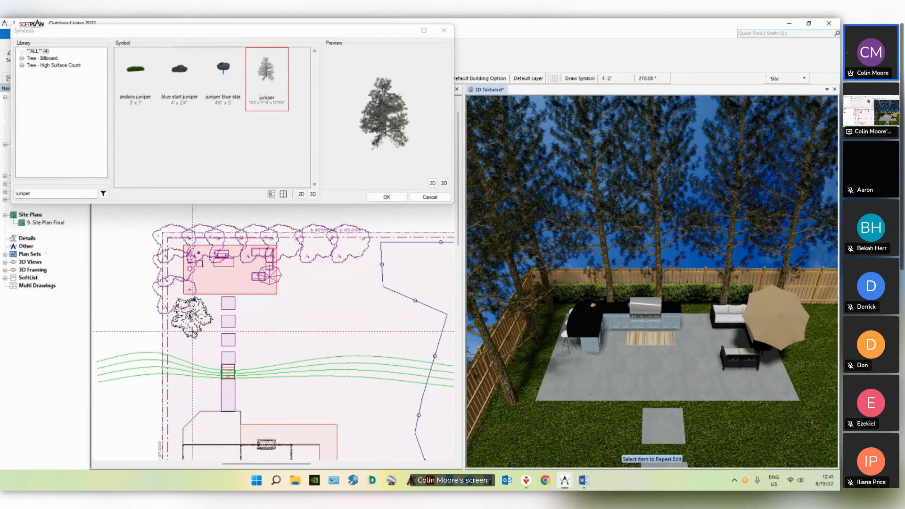
# Step: Copy the juniper toward the house, then copy both junipers to the opposite side of the stepping stones
pyautogui.click(193, 333)
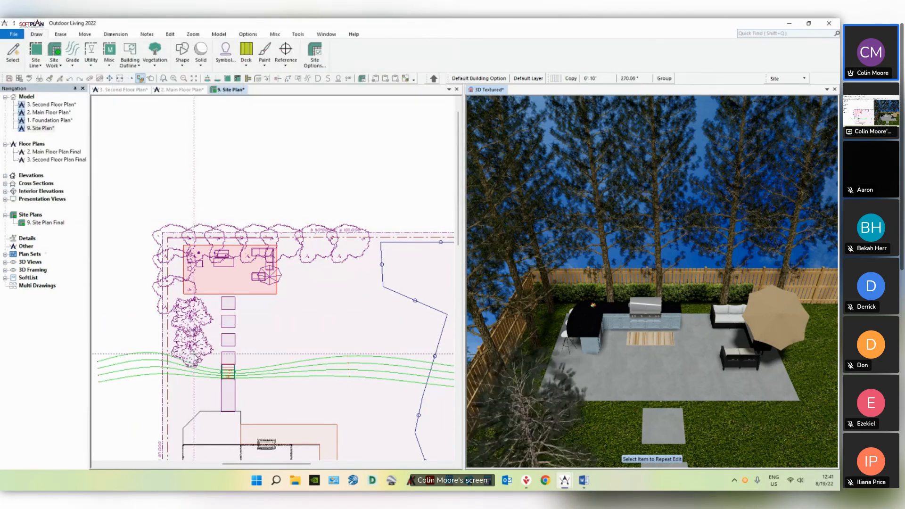
pyautogui.click(236, 436)
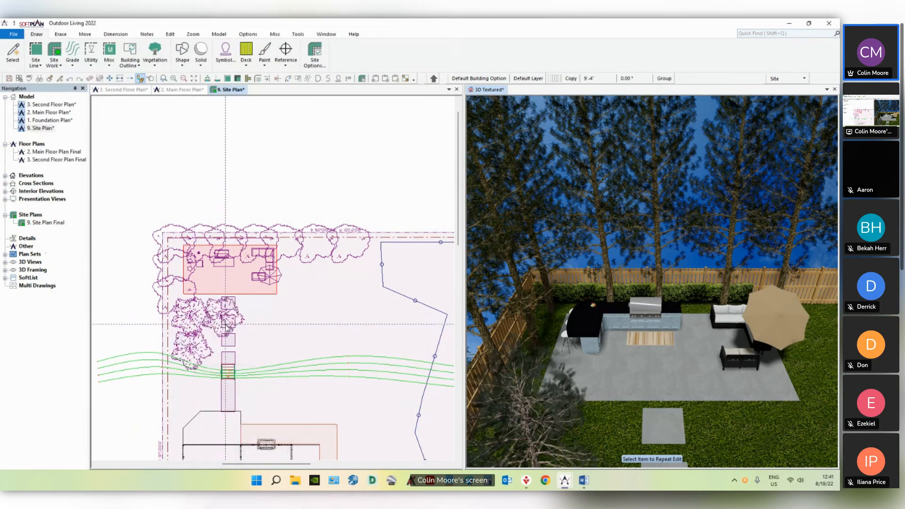
pyautogui.click(192, 348)
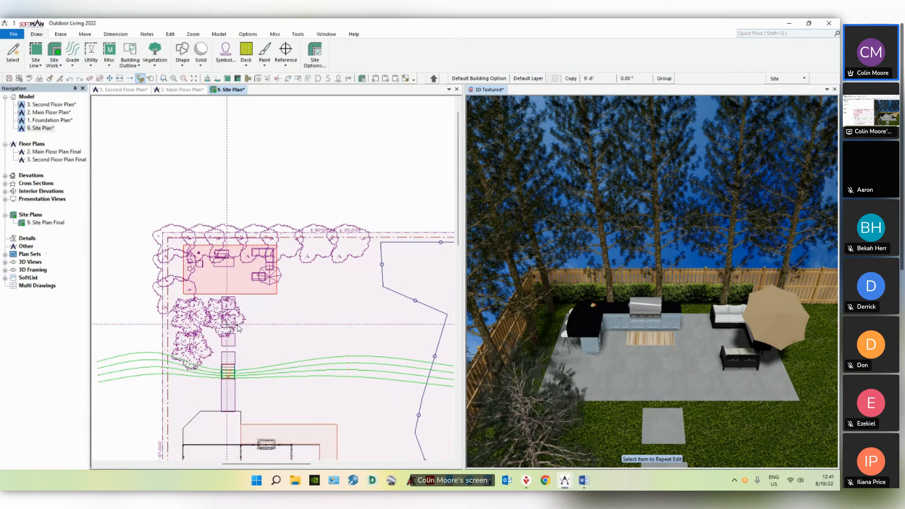
pyautogui.click(262, 356)
pyautogui.moveTo(304, 426); pyautogui.dragTo(267, 346, button='middle')
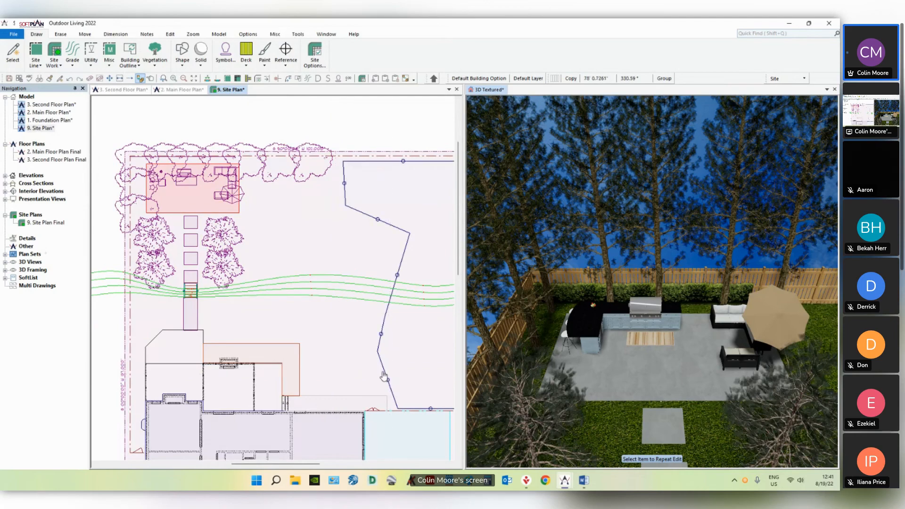
# Step: Place the chestnut symbol from Tree - High Surface Count in the open lawn beyond the planting bed, near the contour lines
pyautogui.moveTo(336, 378); pyautogui.dragTo(288, 339, button='middle')
pyautogui.click(225, 52)
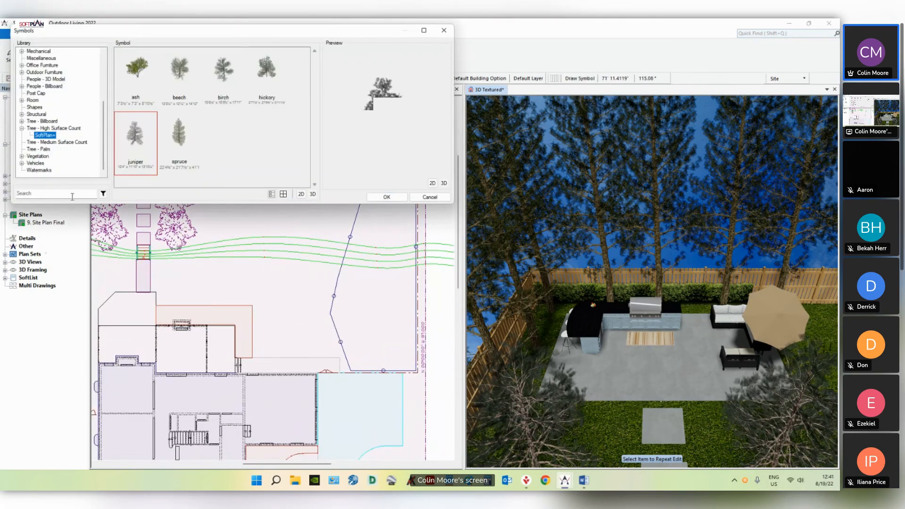
pyautogui.click(72, 196)
pyautogui.write('chestnu')
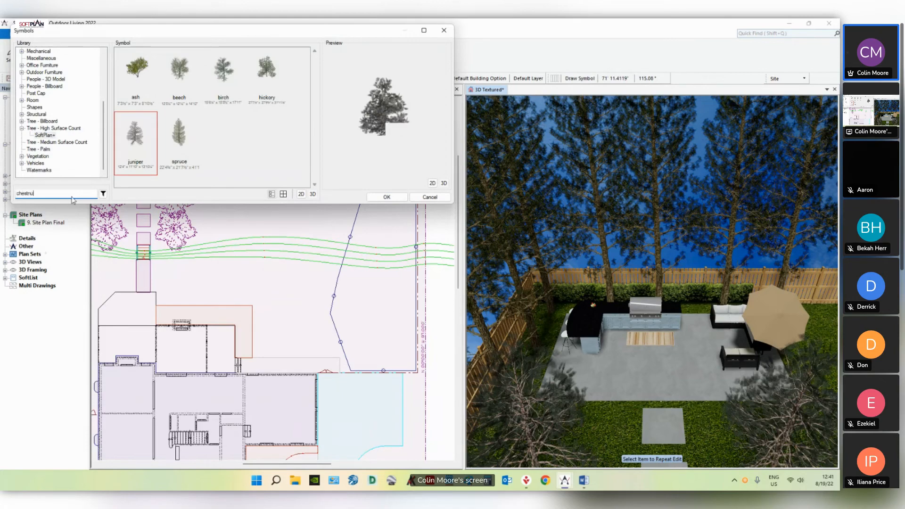
pyautogui.write('t')
pyautogui.click(180, 88)
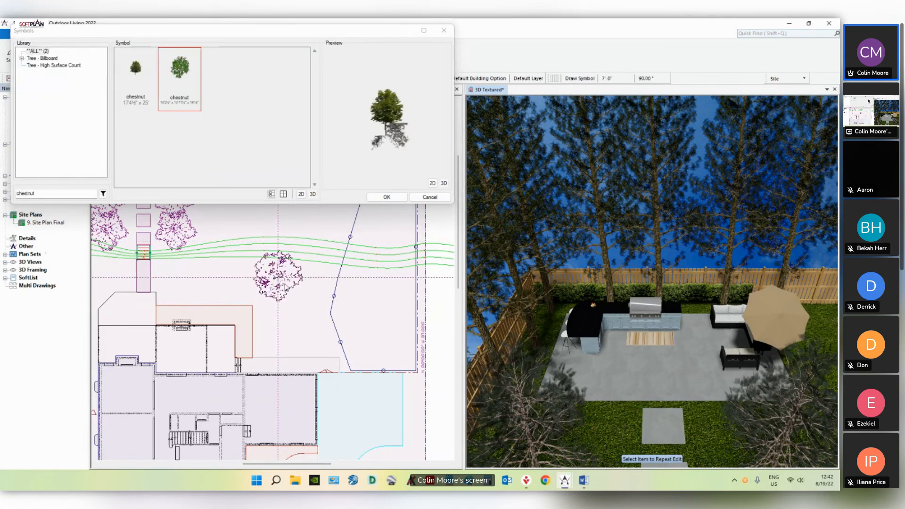
# Step: Copy the chestnut once with Multiple Placement, diagonally toward the house and the outlined bed
pyautogui.click(277, 315)
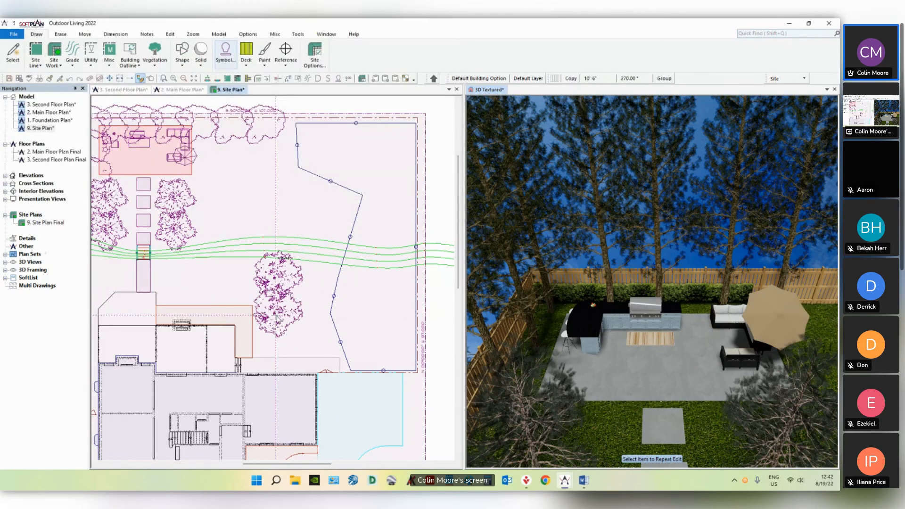
pyautogui.click(276, 315)
pyautogui.click(341, 408)
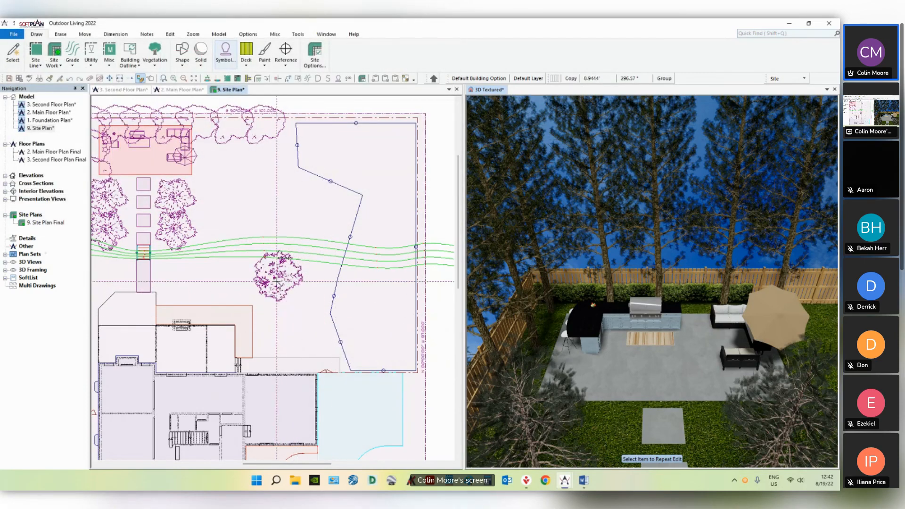
pyautogui.click(300, 337)
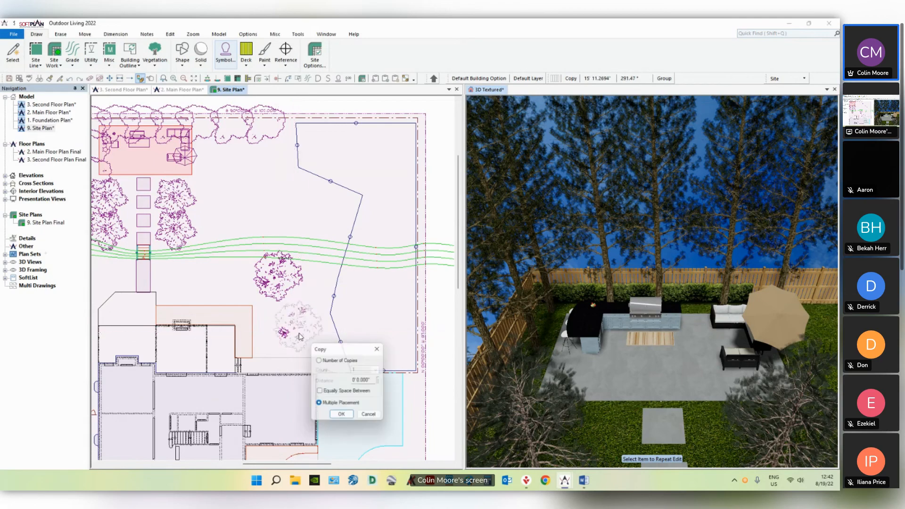
pyautogui.click(341, 414)
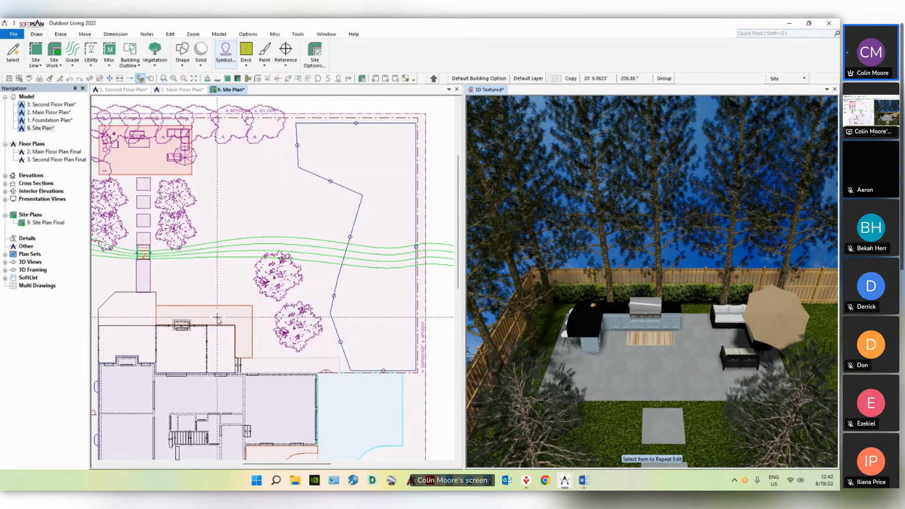
# Step: Place the ash symbol from Tree - High Surface Count in the L-shaped planting bed, at the end beside the walkway
pyautogui.scroll(3, 217, 320)
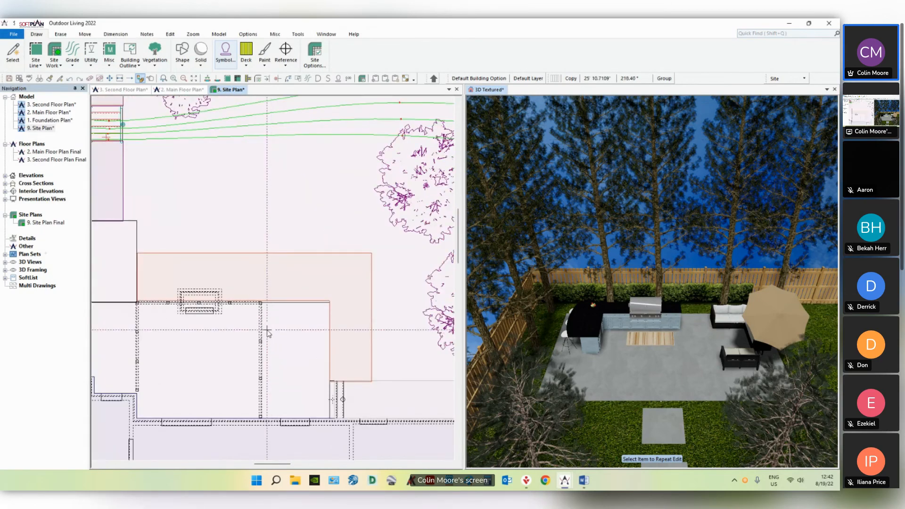
pyautogui.click(221, 66)
pyautogui.click(46, 195)
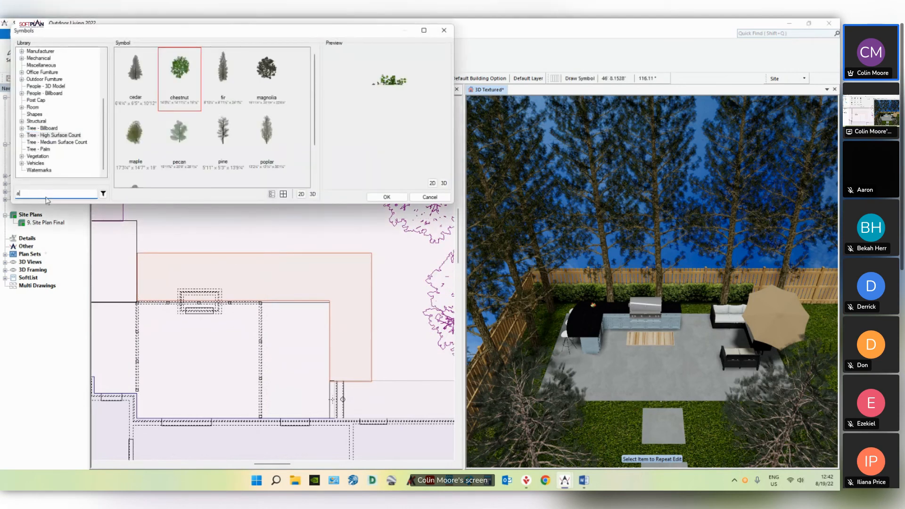
pyautogui.write('ash')
pyautogui.press('Return')
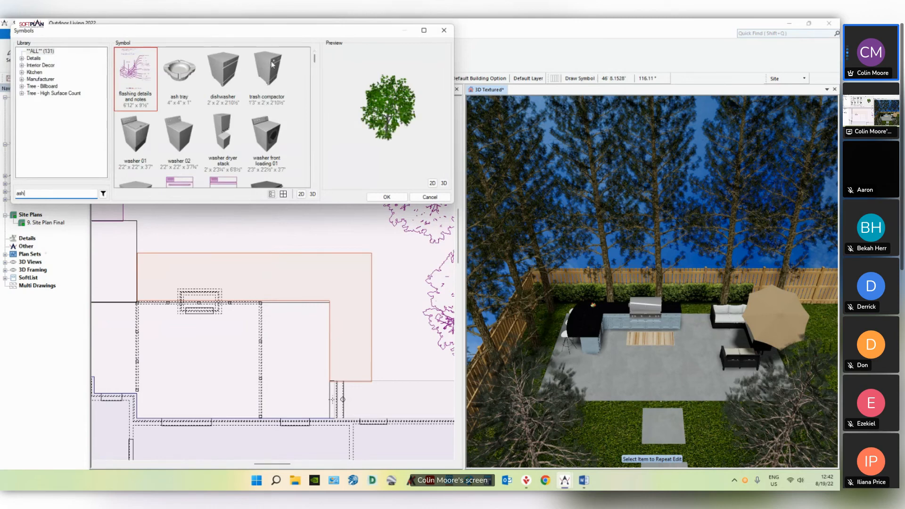
pyautogui.moveTo(316, 58); pyautogui.dragTo(317, 76)
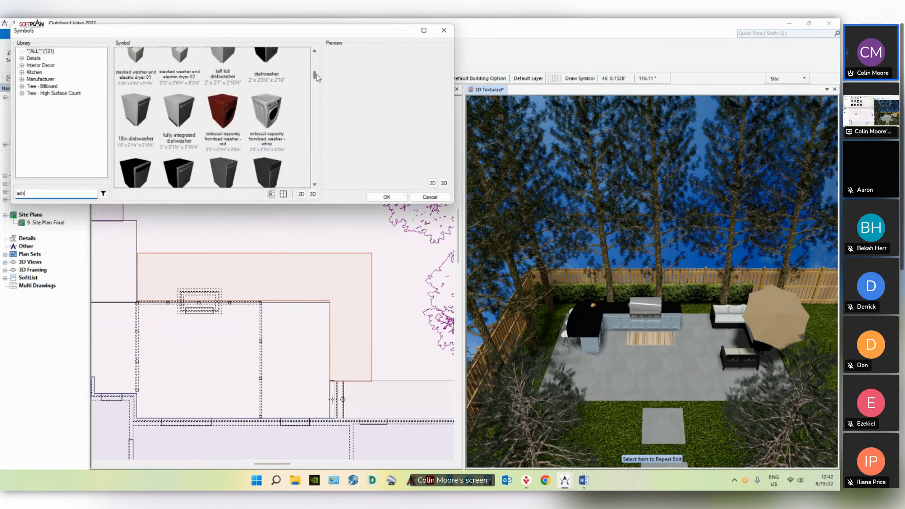
pyautogui.click(23, 94)
pyautogui.click(45, 100)
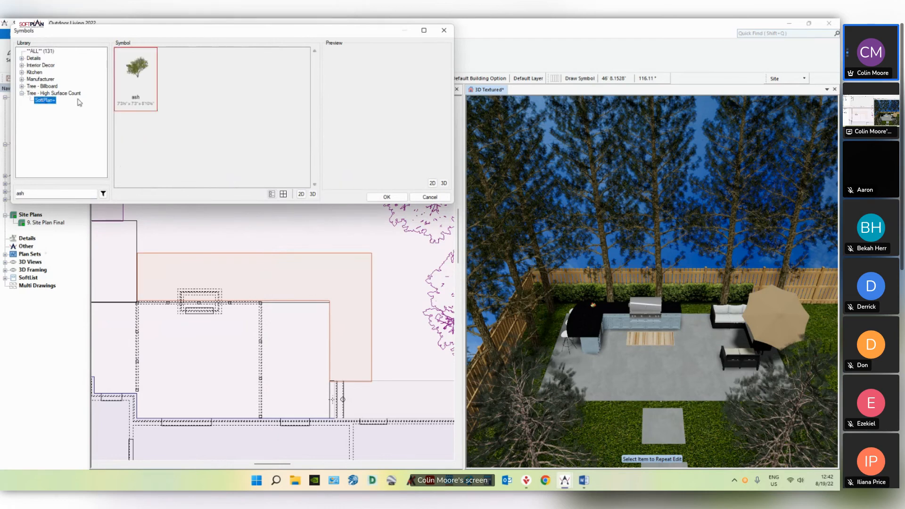
pyautogui.click(144, 93)
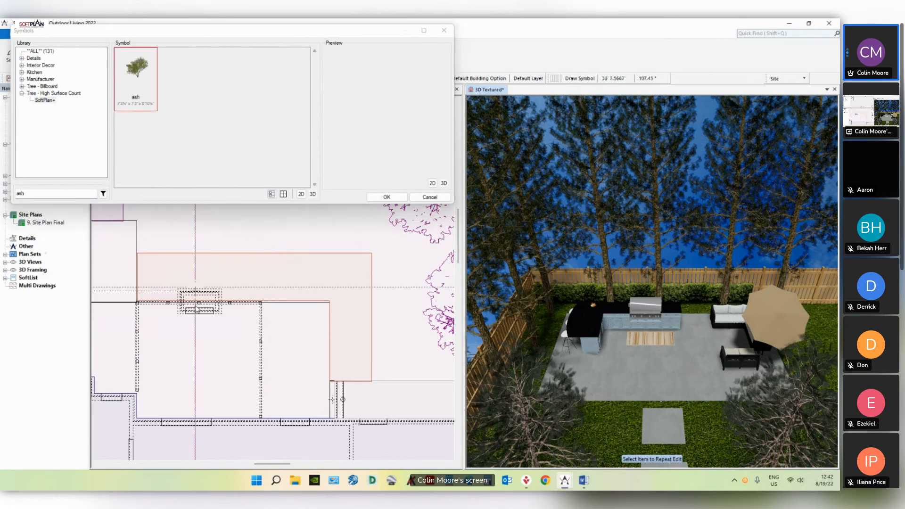
pyautogui.click(170, 304)
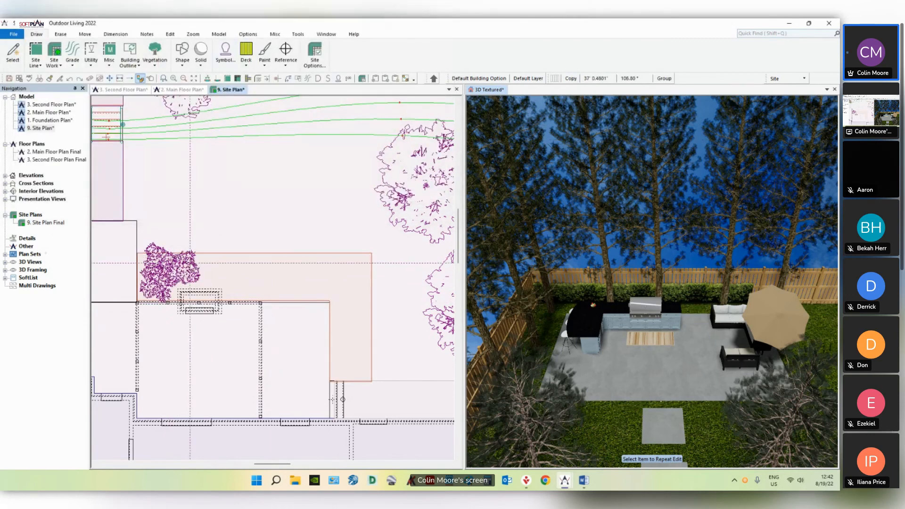
# Step: Copy the ash along the rest of the L-shaped planting bed, leaving a gap by the fireplace and continuing down its short leg
pyautogui.click(246, 302)
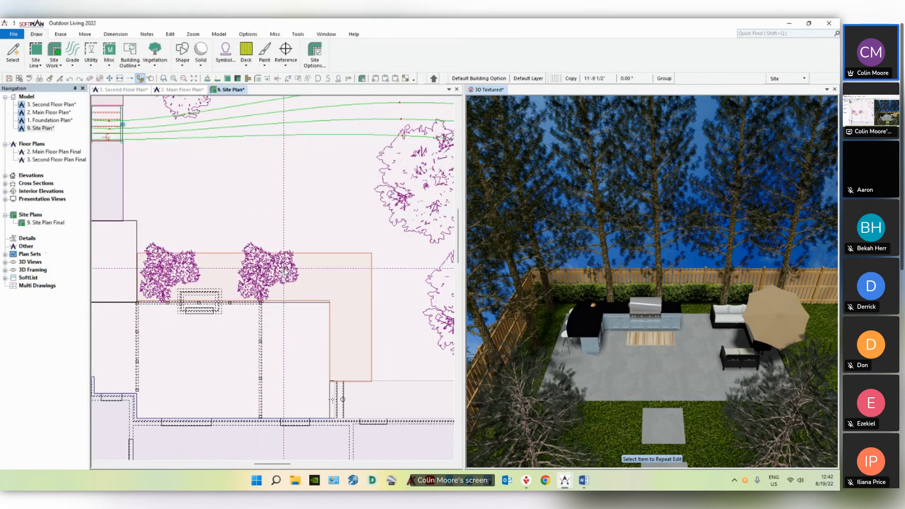
pyautogui.click(292, 269)
pyautogui.click(336, 352)
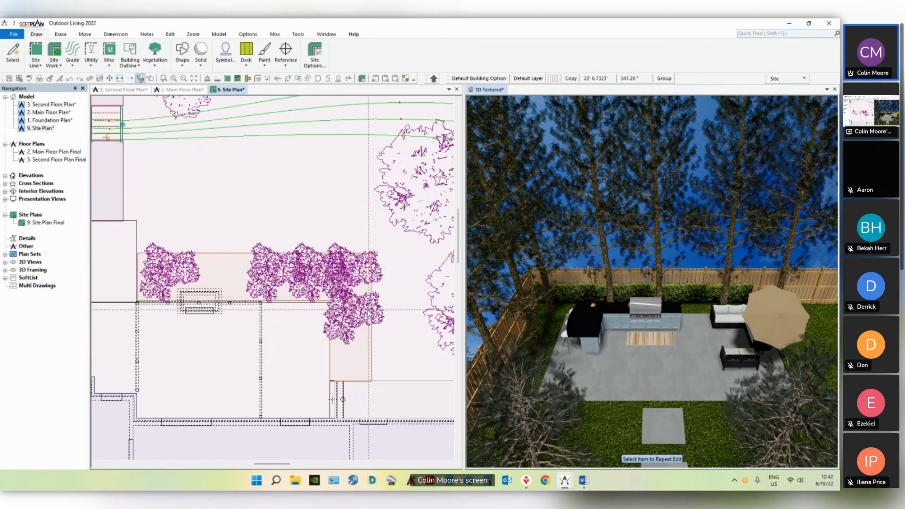
pyautogui.click(368, 311)
pyautogui.click(371, 357)
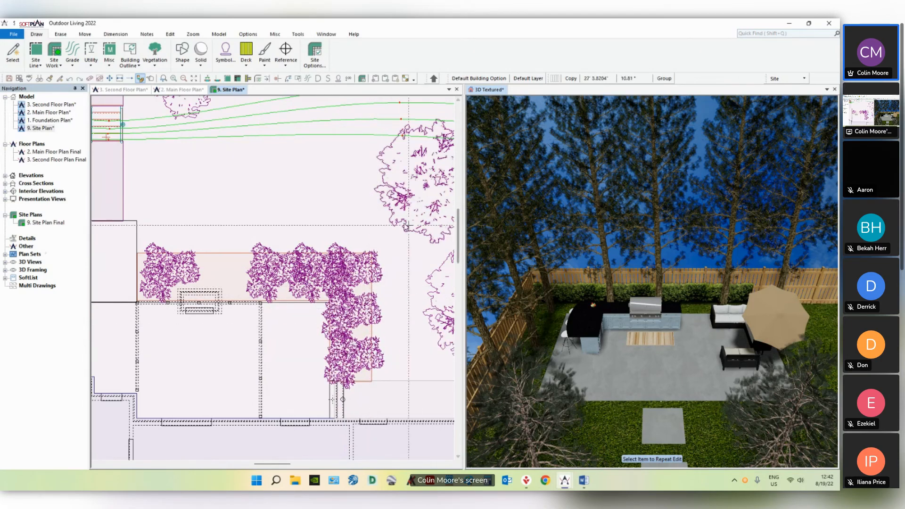
# Step: Place the round shrub 06 symbol in the planting bed's gap by the fireplace, beside the ash trees nearest the walkway
pyautogui.click(225, 65)
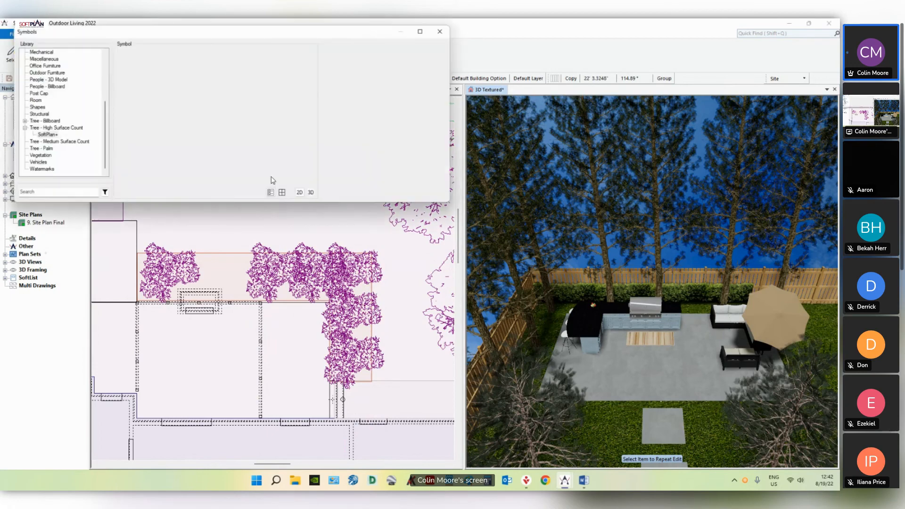
pyautogui.write('s')
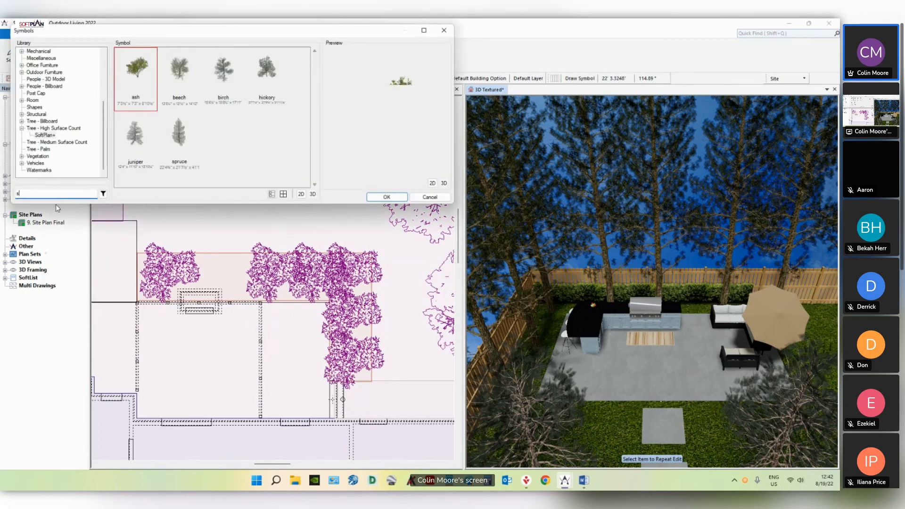
pyautogui.write('hrub ')
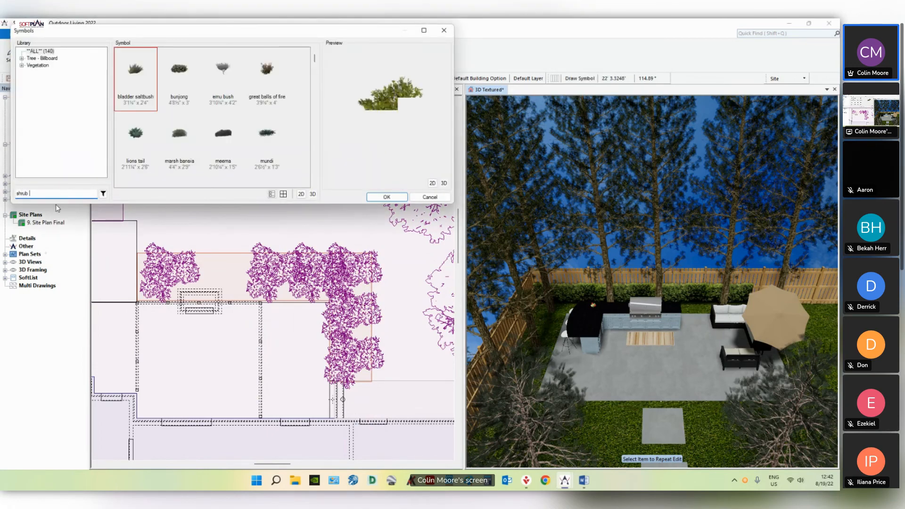
pyautogui.write('06')
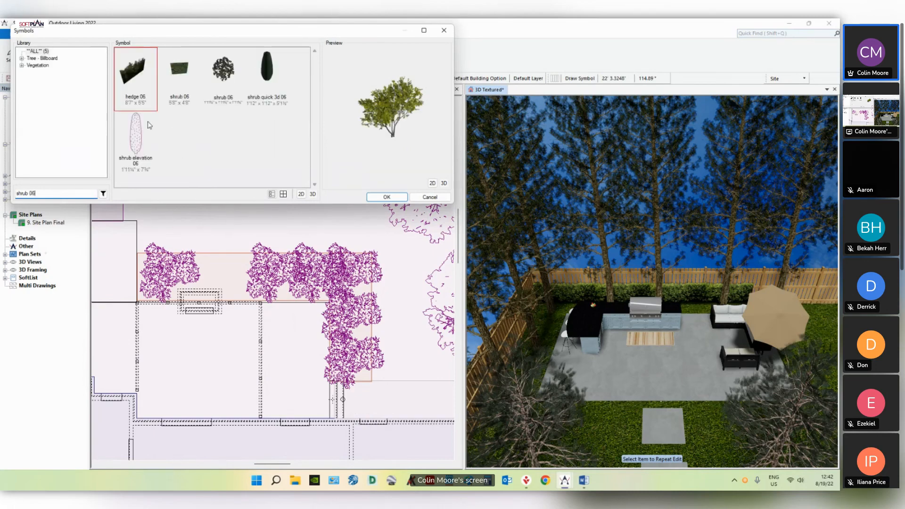
pyautogui.click(212, 112)
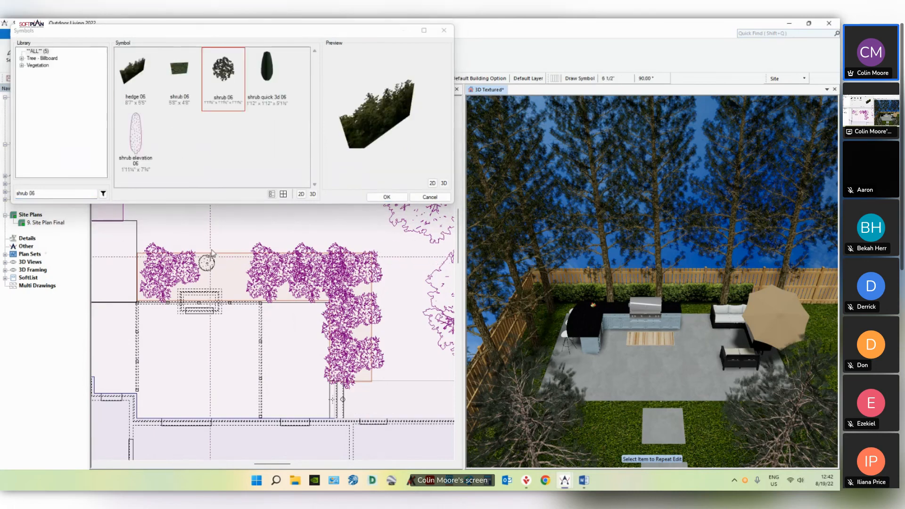
pyautogui.click(212, 262)
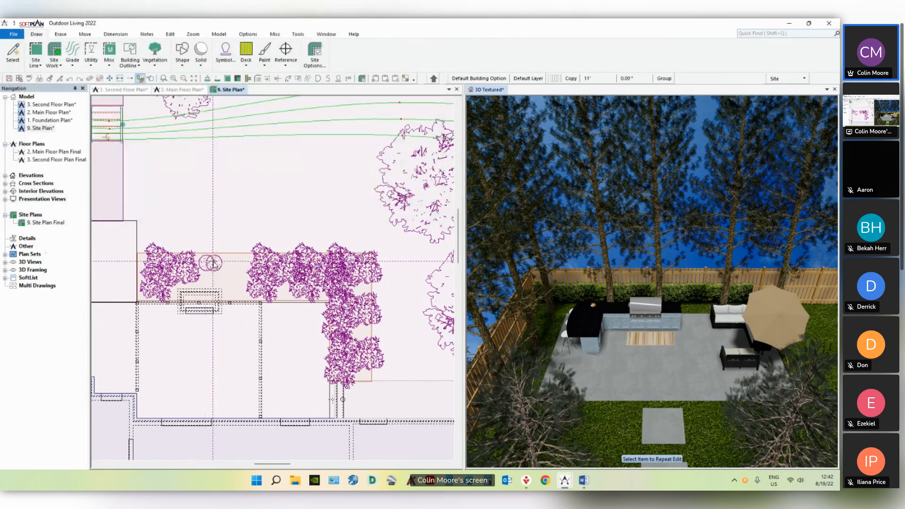
# Step: Copy the shrub twice with Multiple Placement, across the gap in the bed and just beside the fireplace
pyautogui.click(234, 264)
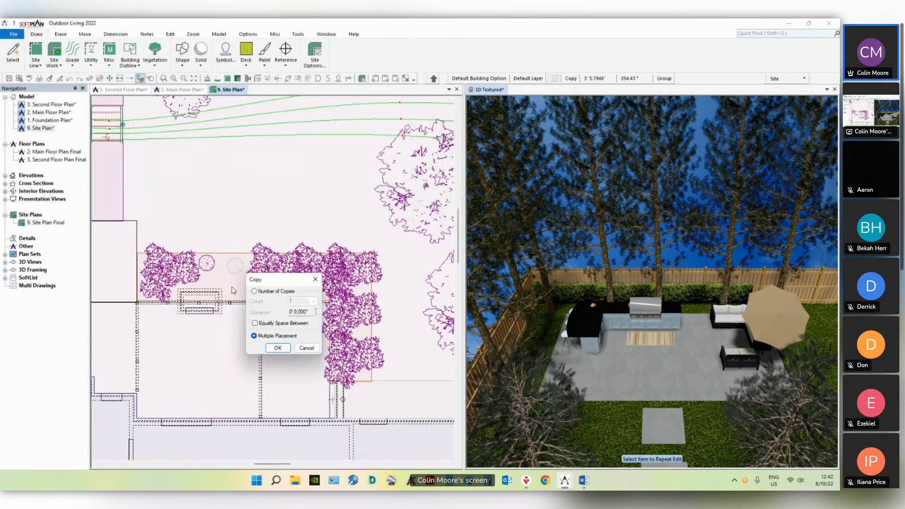
pyautogui.click(277, 348)
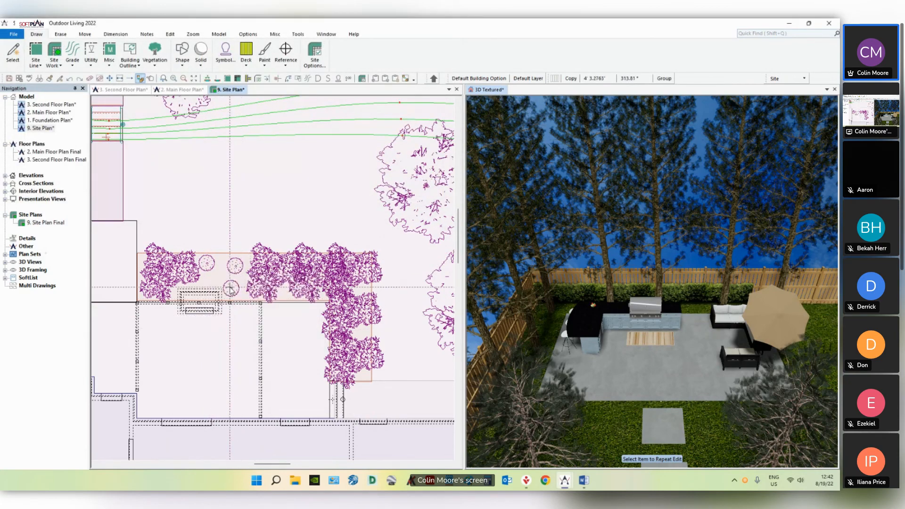
pyautogui.click(231, 288)
pyautogui.rightClick(248, 346)
# Step: Save the site plan
pyautogui.scroll(-2, 275, 177)
pyautogui.moveTo(275, 176); pyautogui.dragTo(288, 307, button='middle')
pyautogui.scroll(-3, 288, 307)
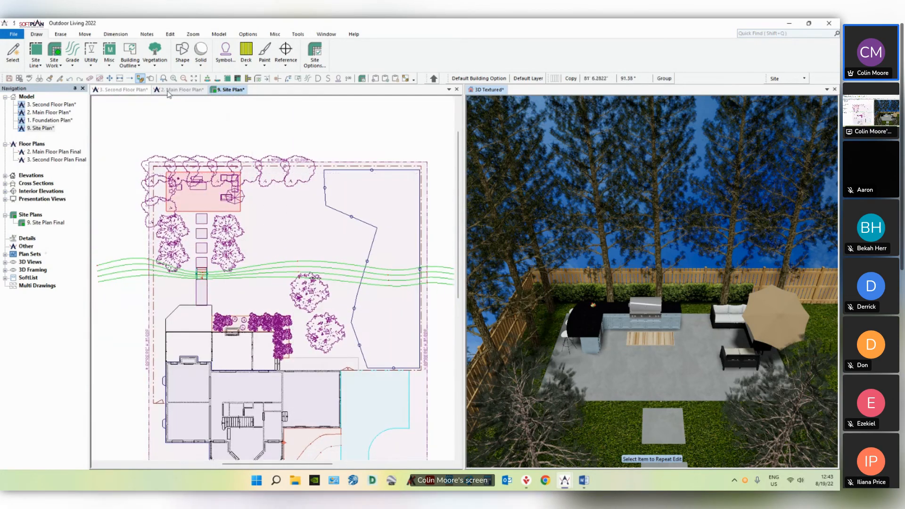
pyautogui.click(9, 79)
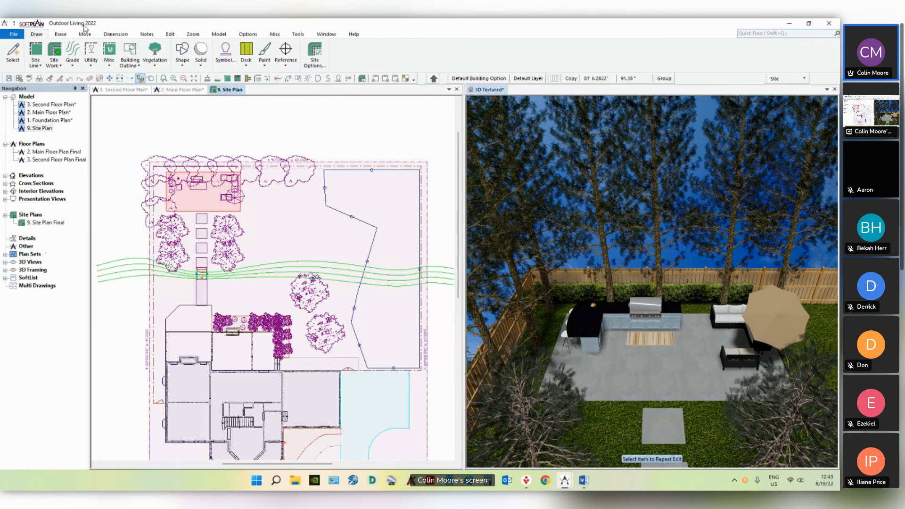
# Step: Move the 3D Textured view to the previous tab group and look over the outdoor kitchen, lawn, planting bed and deck
pyautogui.rightClick(495, 91)
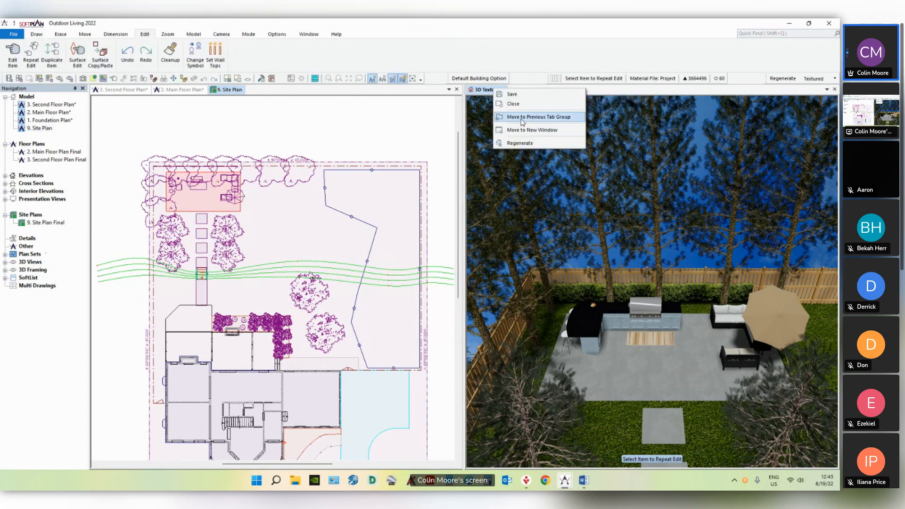
pyautogui.click(522, 118)
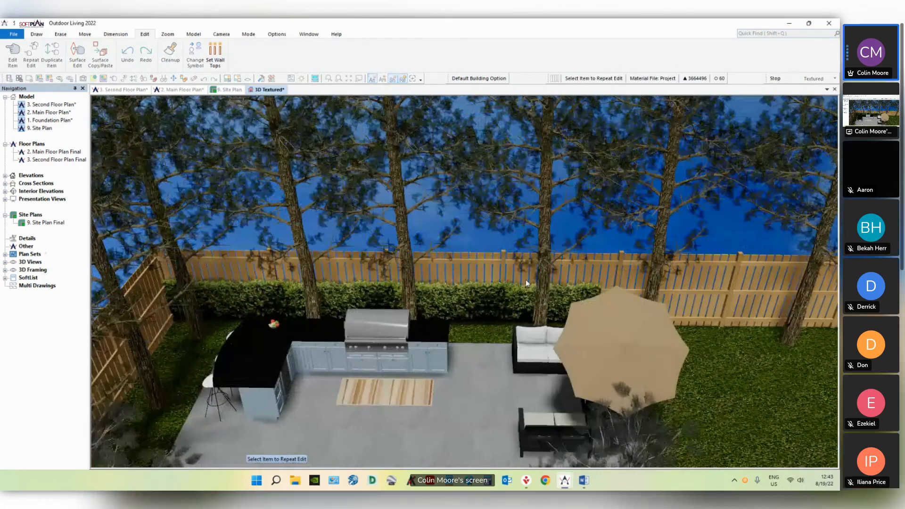
pyautogui.moveTo(527, 283); pyautogui.dragTo(609, 330, button='middle')
pyautogui.scroll(-3, 495, 322)
pyautogui.hotkey('alt', 'Right')
pyautogui.scroll(-2, 608, 330)
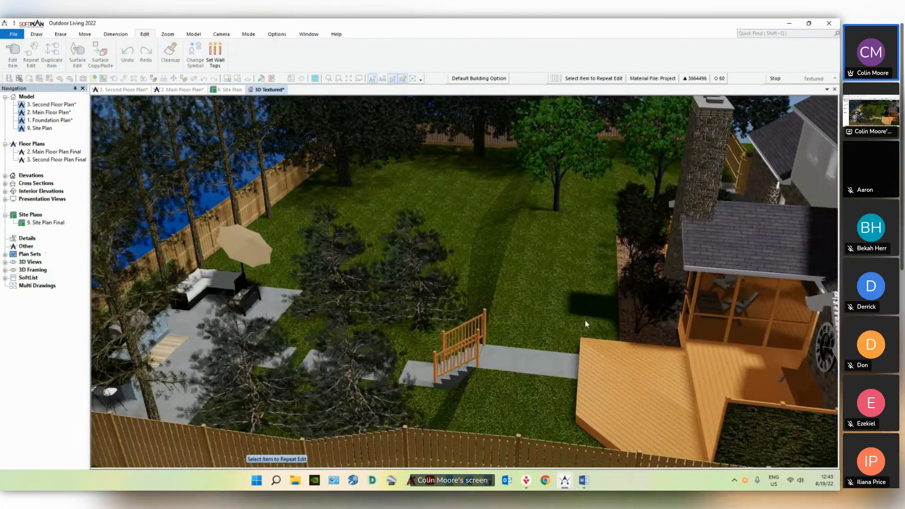
pyautogui.moveTo(641, 298); pyautogui.dragTo(691, 268, button='middle')
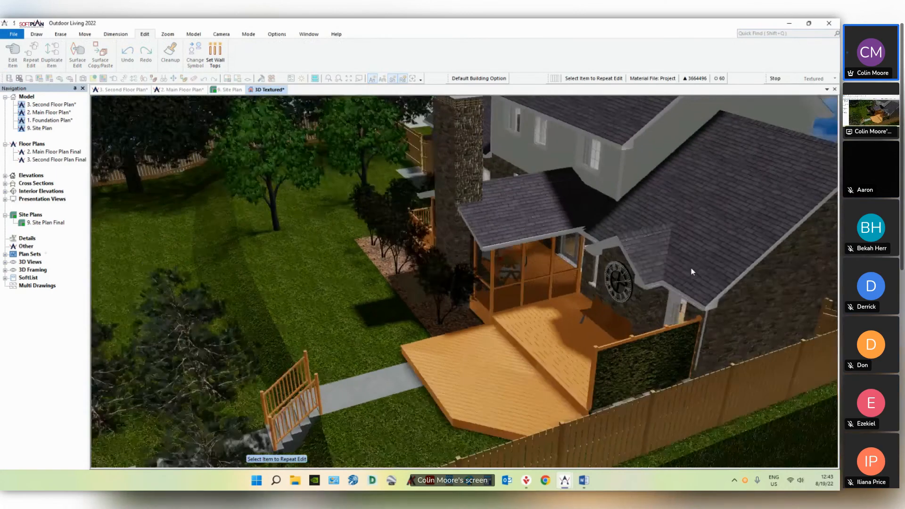
pyautogui.moveTo(533, 226); pyautogui.dragTo(577, 289, button='middle')
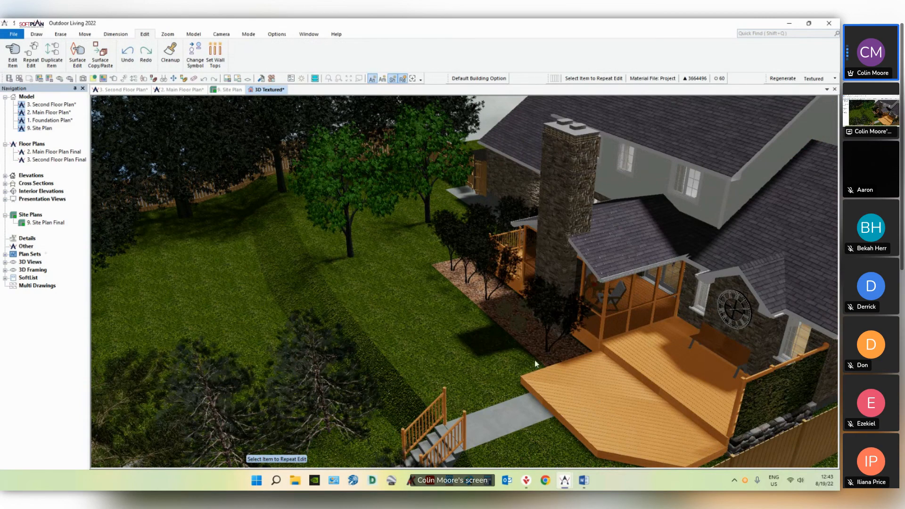
# Step: Try different times of day in the sun options and set the time to 15:00
pyautogui.click(278, 35)
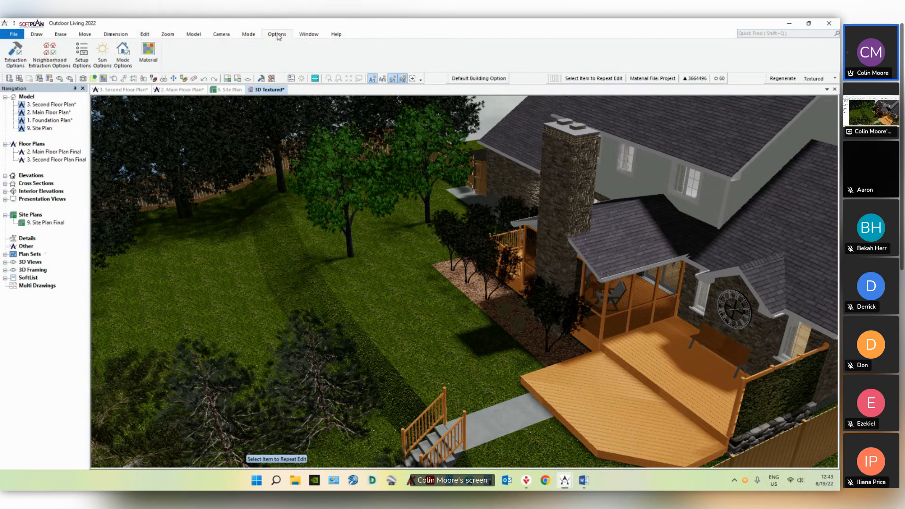
pyautogui.click(103, 54)
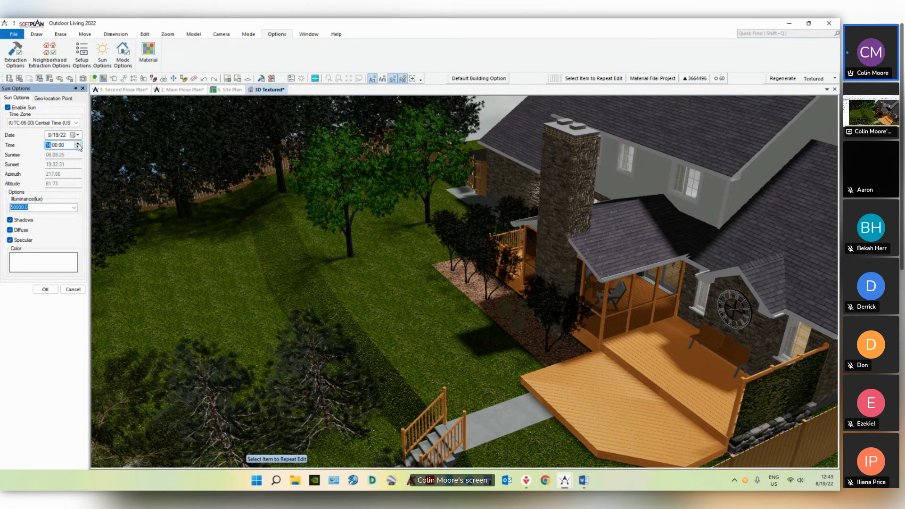
pyautogui.click(79, 144)
pyautogui.click(78, 144)
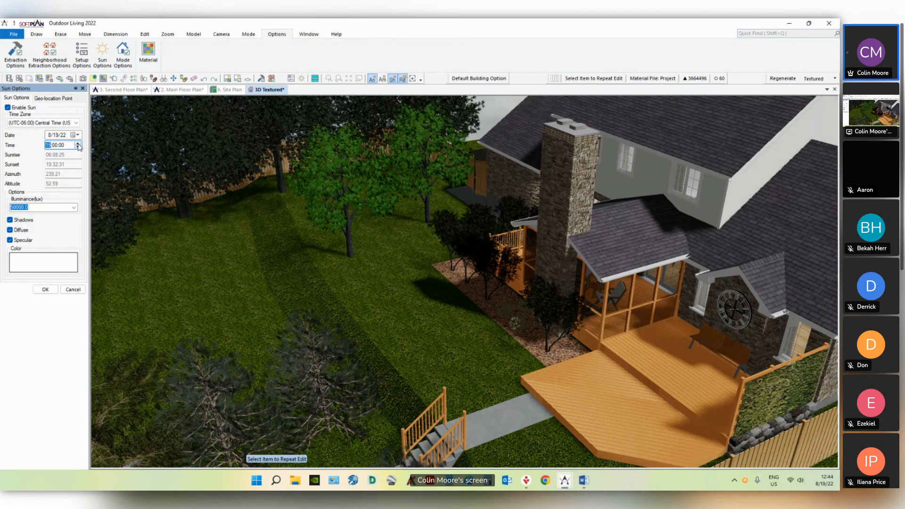
pyautogui.click(78, 144)
pyautogui.click(78, 144)
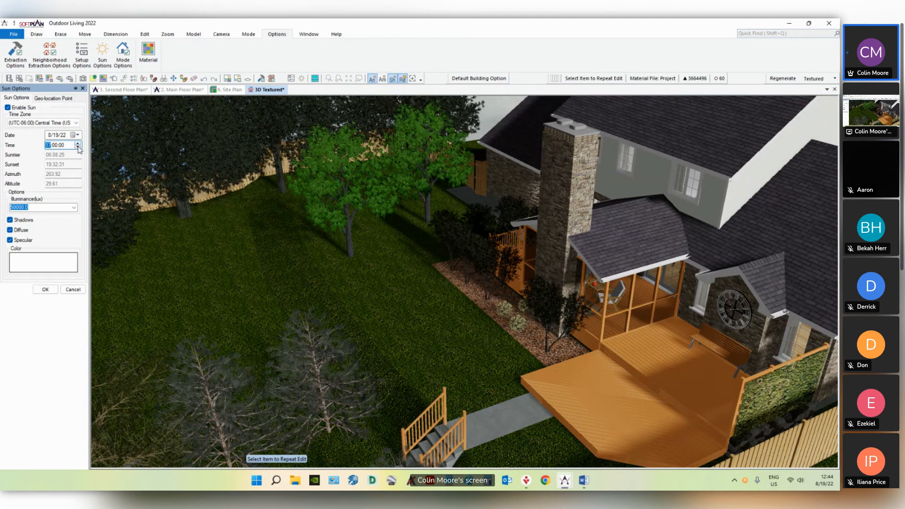
pyautogui.click(78, 147)
pyautogui.click(79, 147)
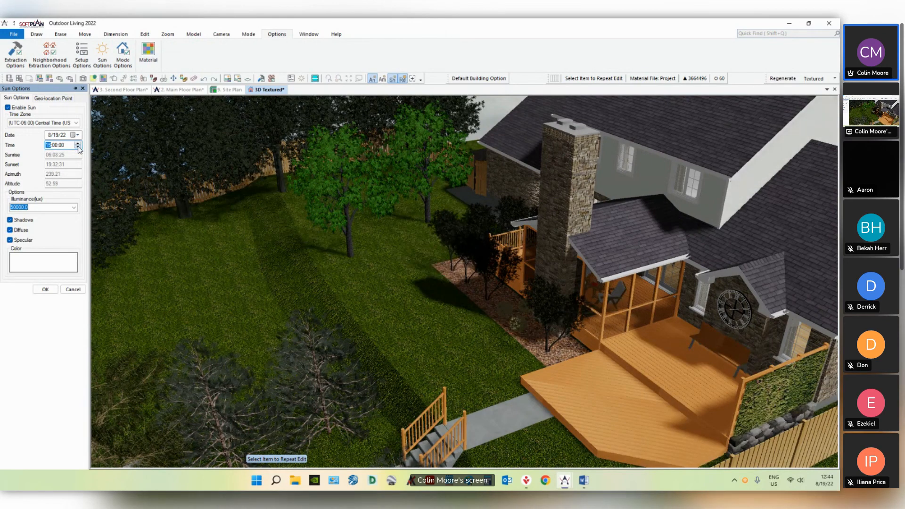
pyautogui.middleClick(262, 330)
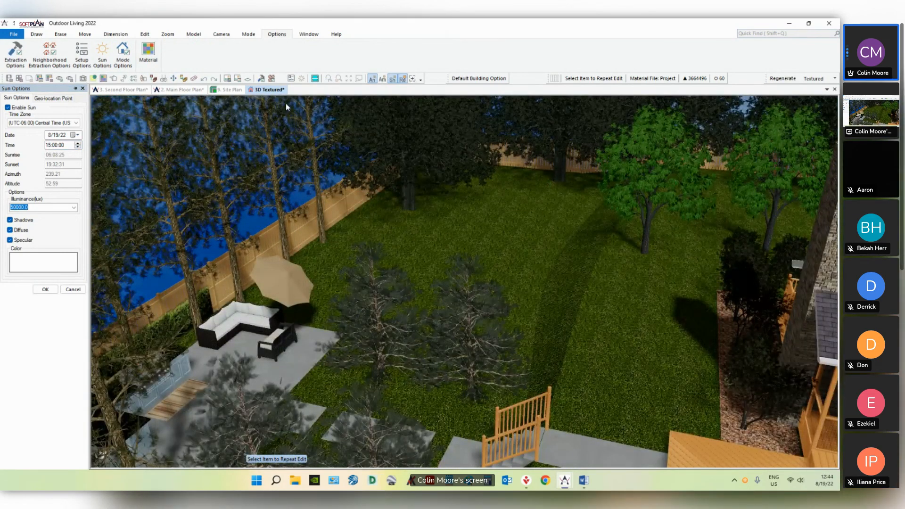
# Step: Check the site plan's Direction of North setting and accept it at 90 degrees
pyautogui.click(229, 90)
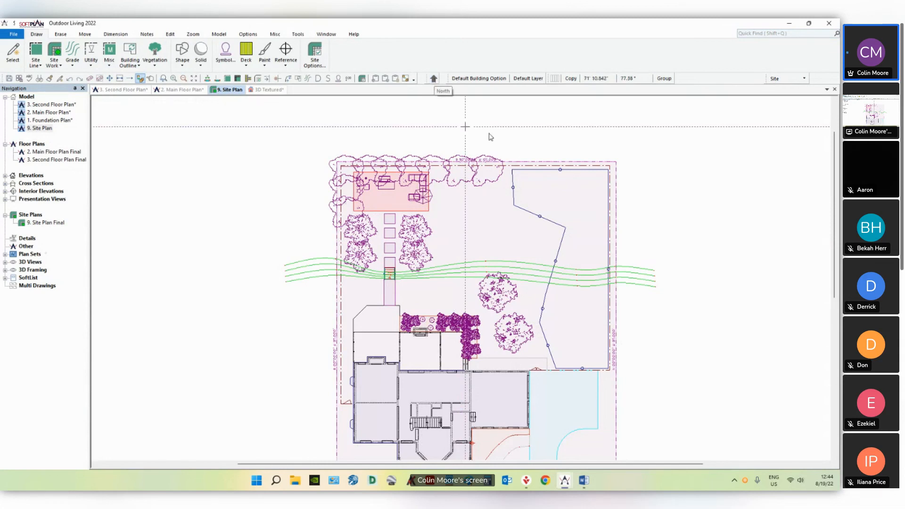
pyautogui.click(169, 35)
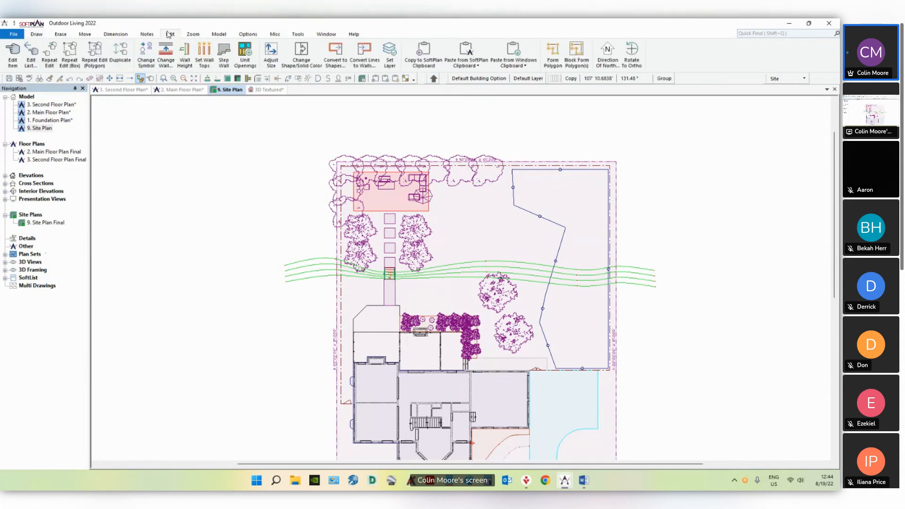
pyautogui.click(608, 53)
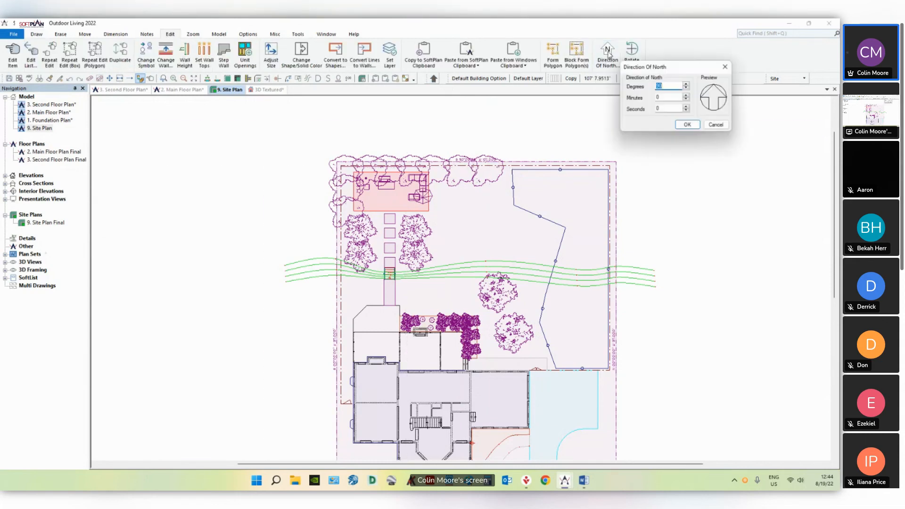
pyautogui.click(669, 87)
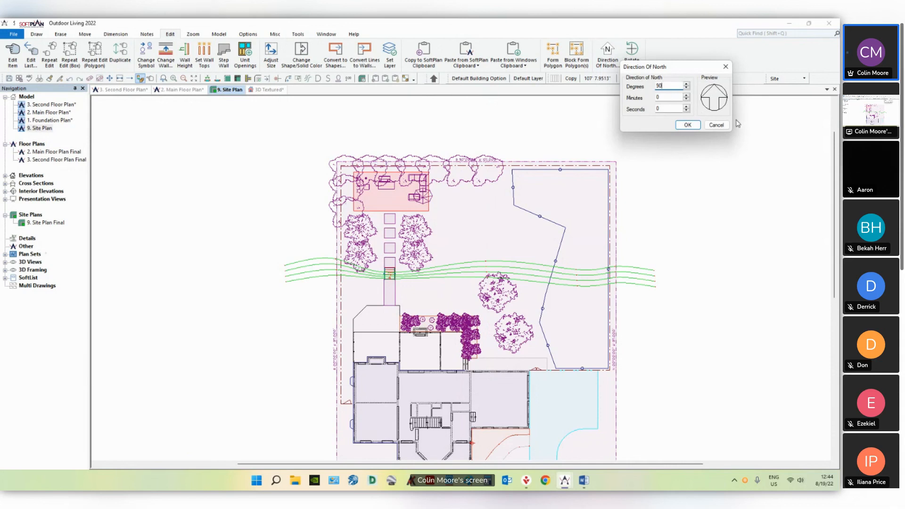
pyautogui.click(688, 125)
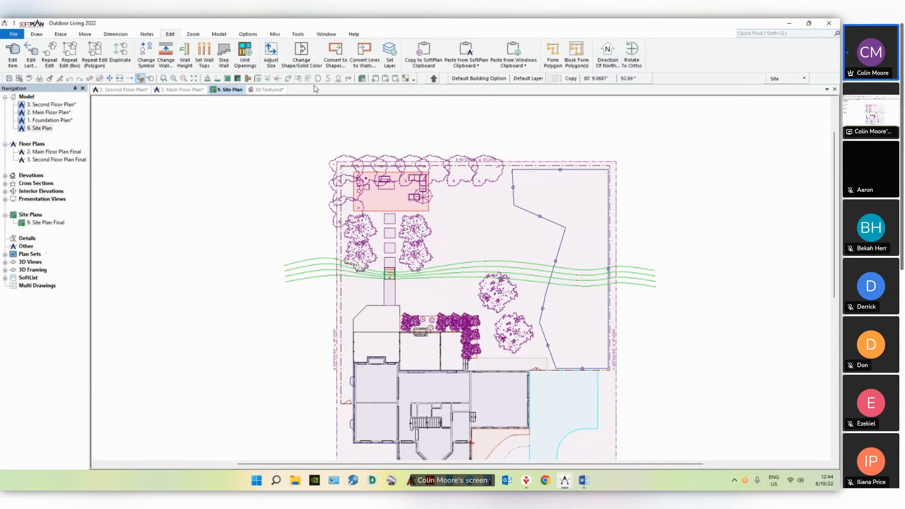
# Step: Set the sun color in the 3D Textured view to a light peach with red 255, green 219 and blue 202
pyautogui.click(277, 91)
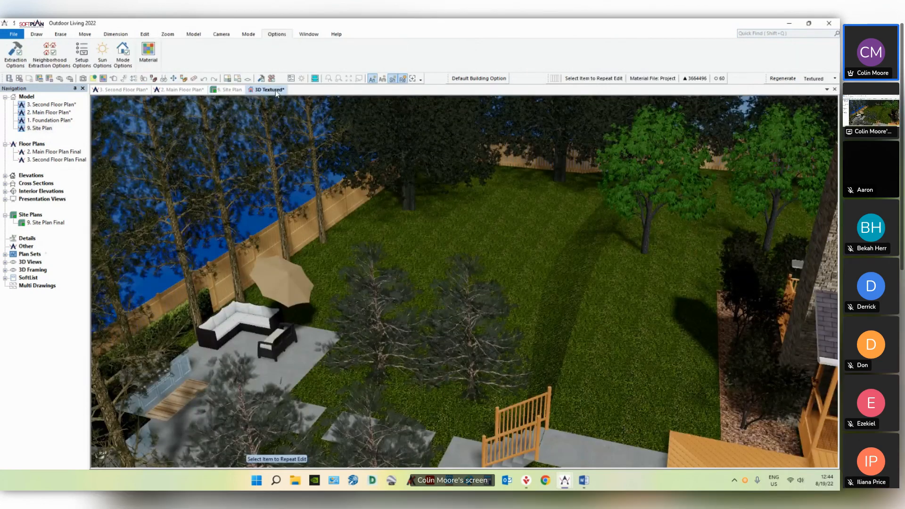
pyautogui.click(102, 61)
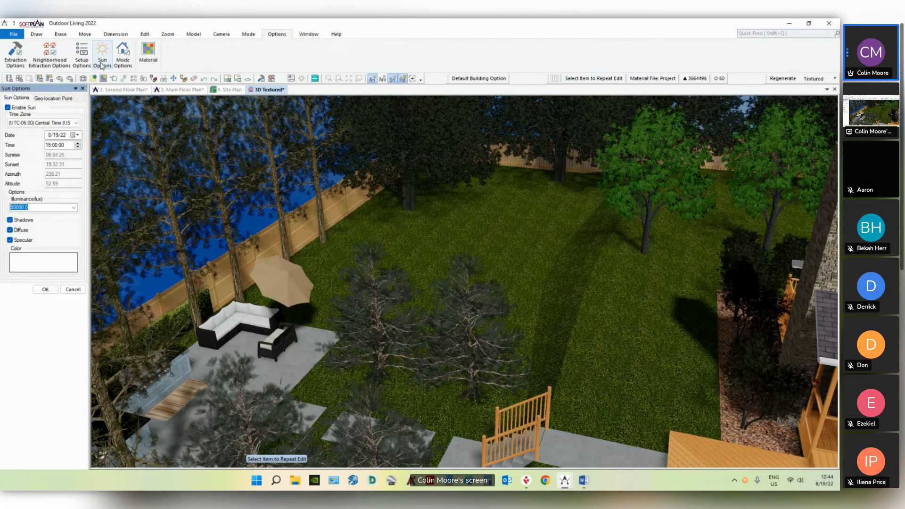
pyautogui.click(74, 208)
pyautogui.click(75, 211)
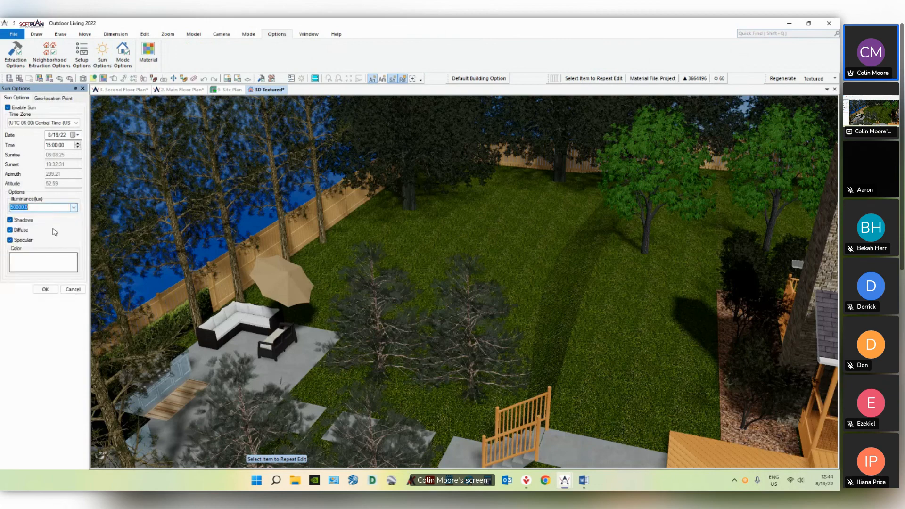
pyautogui.click(53, 265)
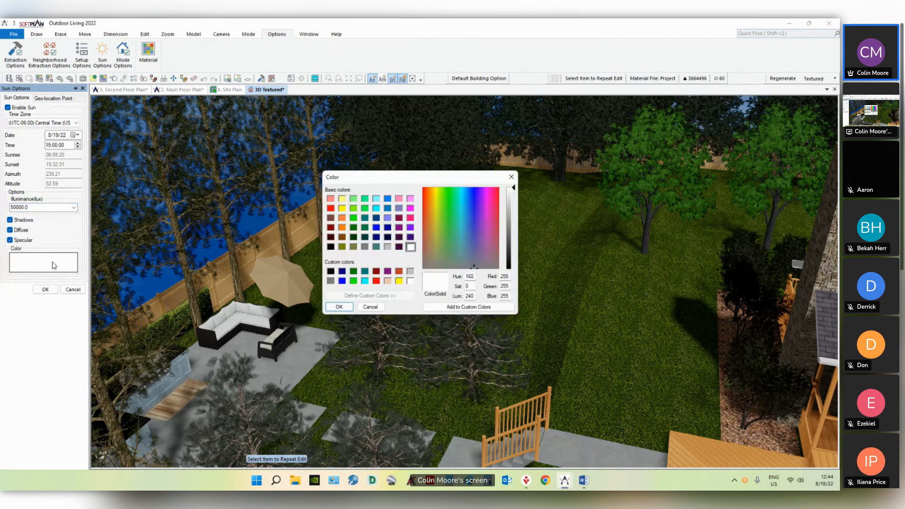
pyautogui.click(342, 218)
pyautogui.moveTo(514, 220); pyautogui.dragTo(514, 195)
pyautogui.click(352, 309)
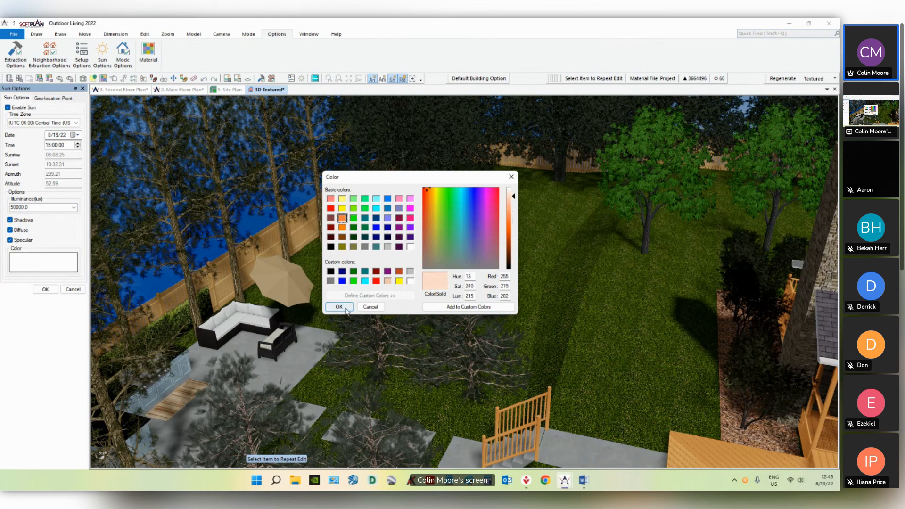
# Step: Examine the tinted sunlight in 3D on the deck, house, planting bed and patio from several sides
pyautogui.moveTo(505, 331); pyautogui.dragTo(561, 321)
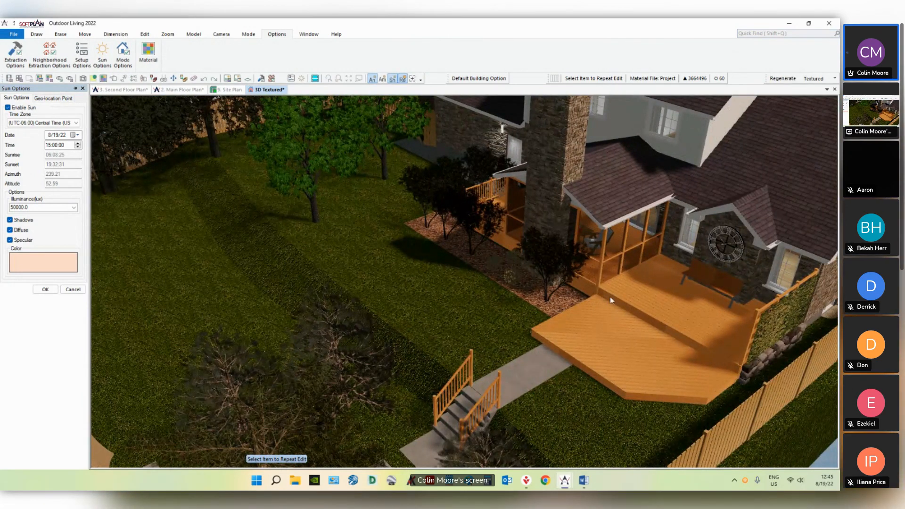
pyautogui.moveTo(610, 296); pyautogui.dragTo(607, 294)
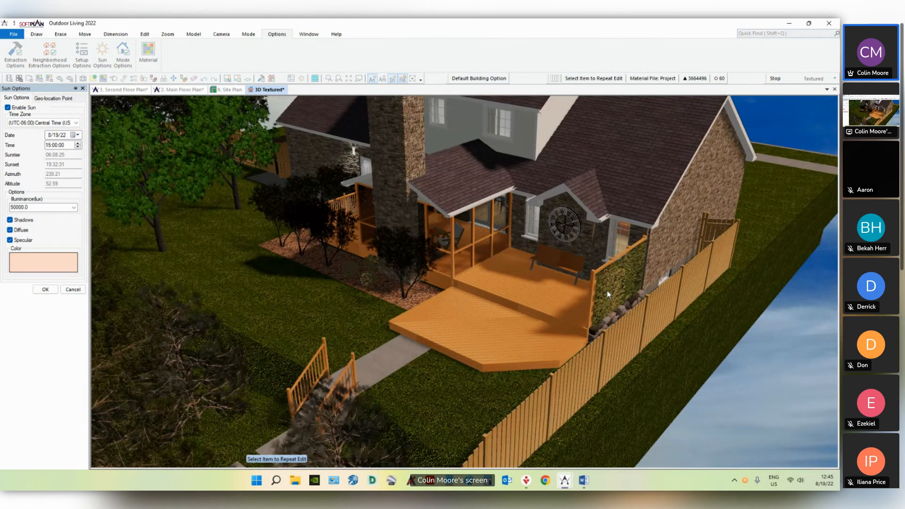
pyautogui.moveTo(606, 290); pyautogui.dragTo(555, 289)
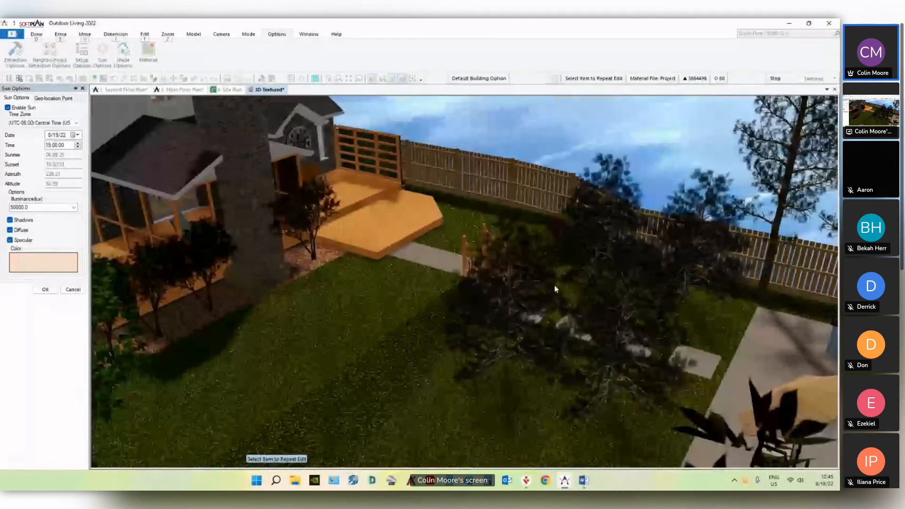
pyautogui.moveTo(554, 289)
pyautogui.mouseDown()
pyautogui.moveTo(565, 287)
pyautogui.moveTo(550, 304)
pyautogui.mouseUp()
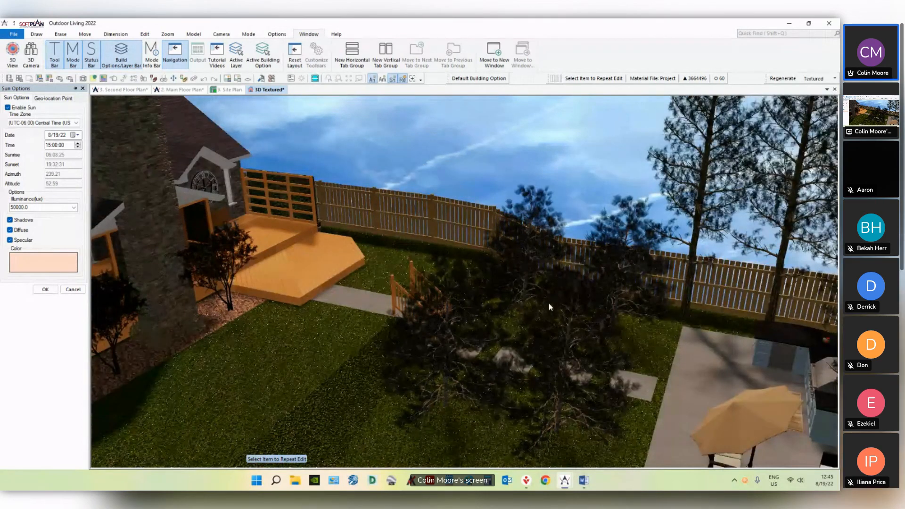